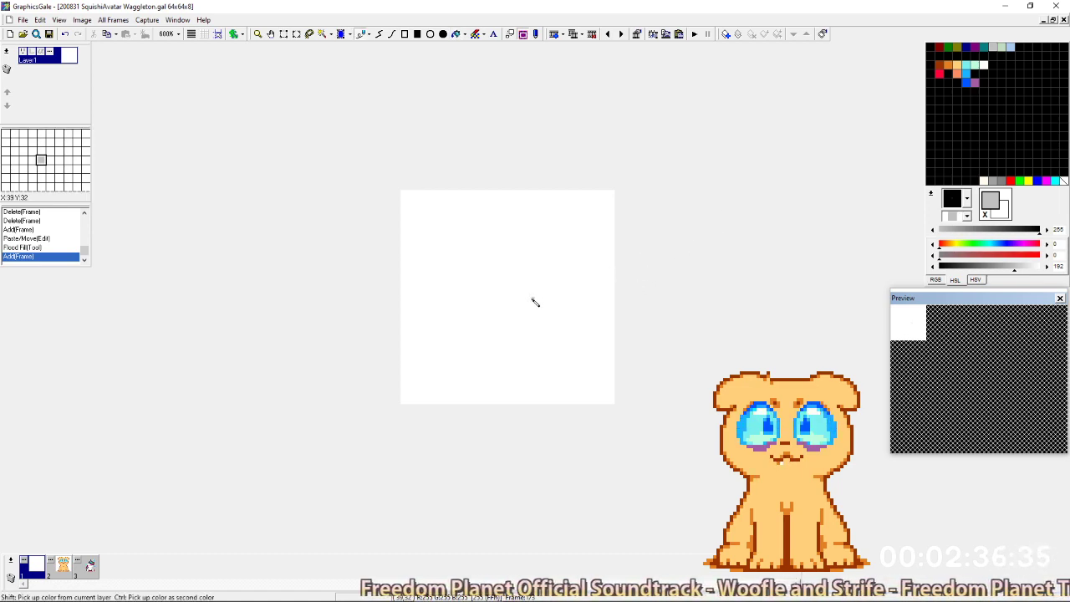
Place the puppy frame ahead of the blank frame and duplicate its colour swatches into empty palette rows below the originals.
{"action": "key", "text": "Right"}
{"action": "key", "text": "Right"}
{"action": "key", "text": "Right"}
{"action": "key", "text": "Right"}
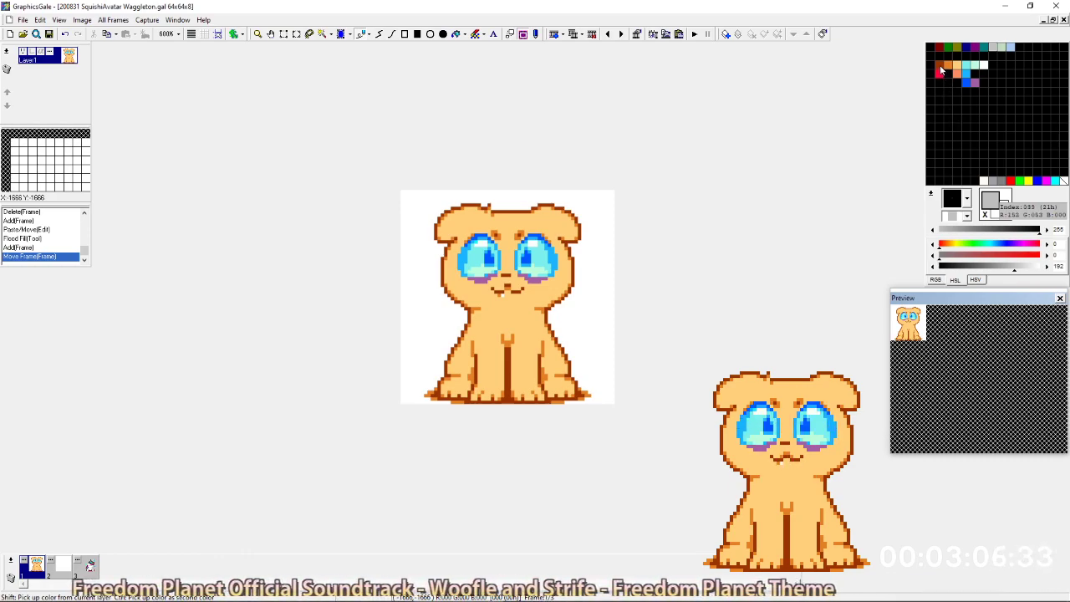
{"action": "left_click_drag", "start_coordinate": [956, 66], "coordinate": [958, 100]}
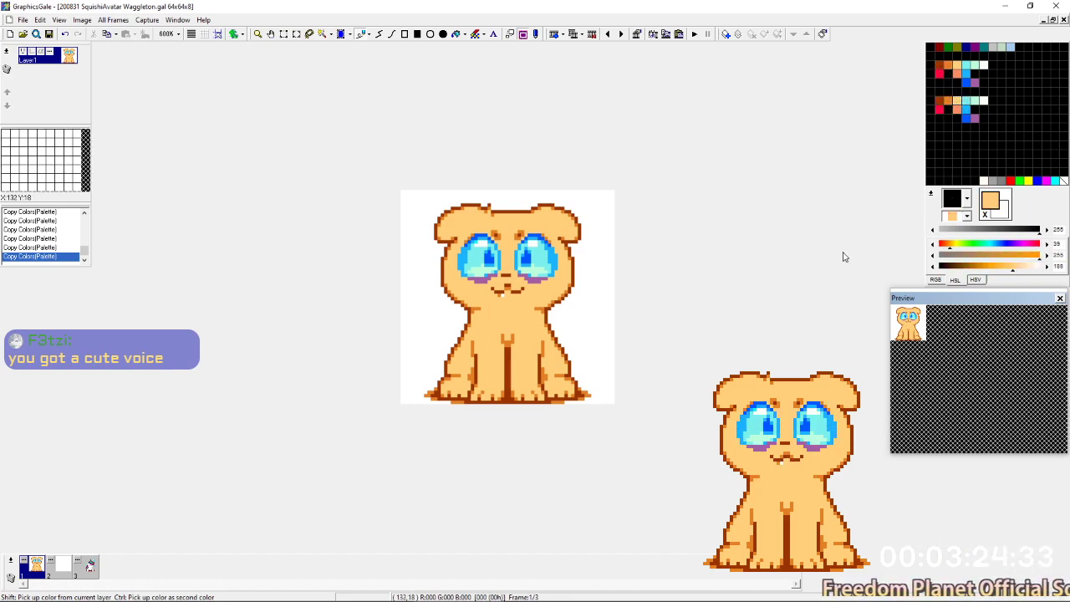
Step back and forth through the puppy, blank and unicorn frames to compare the reference sprites' proportions.
{"action": "key", "text": "Right"}
{"action": "key", "text": "Right"}
{"action": "key", "text": "Left"}
{"action": "key", "text": "Right"}
{"action": "key", "text": "Left"}
{"action": "key", "text": "Left"}
{"action": "key", "text": "Right"}
{"action": "key", "text": "Left"}
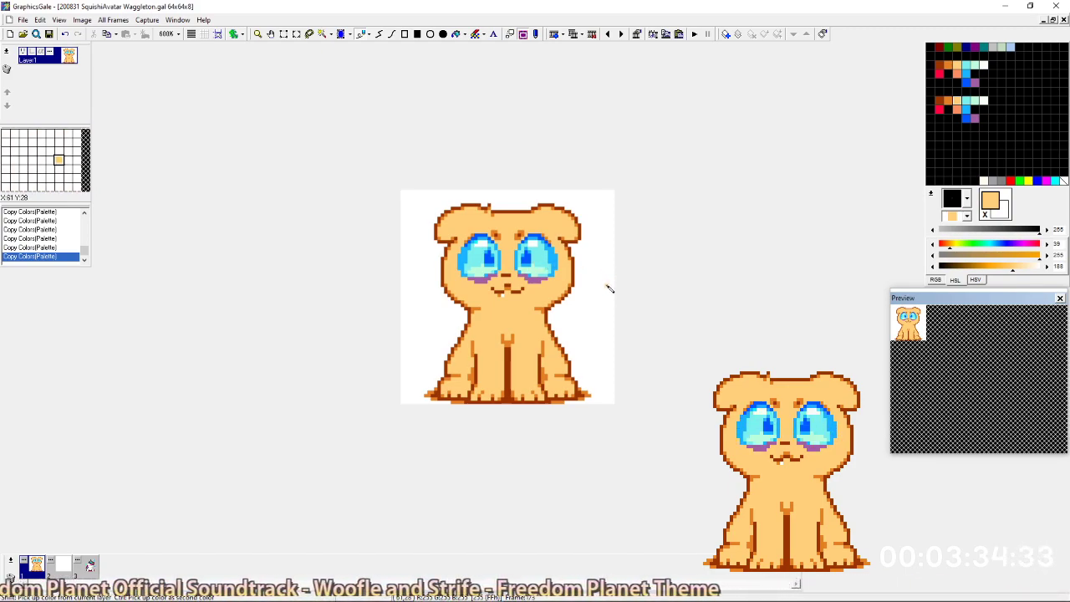
{"action": "key", "text": "Left"}
{"action": "key", "text": "Right"}
{"action": "key", "text": "Left"}
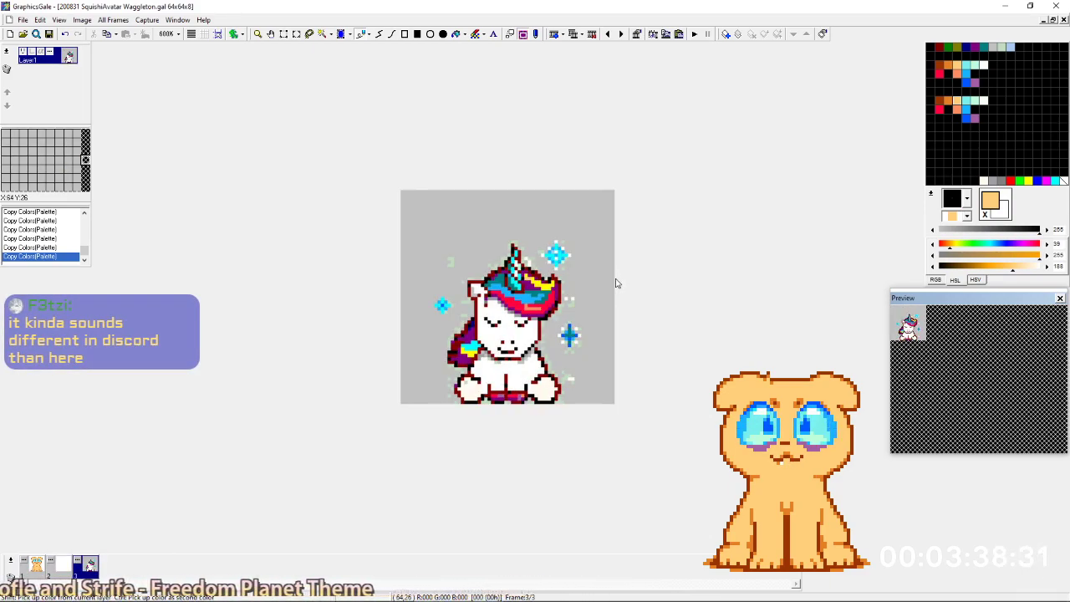
{"action": "key", "text": "Right"}
{"action": "key", "text": "Right"}
{"action": "key", "text": "Right"}
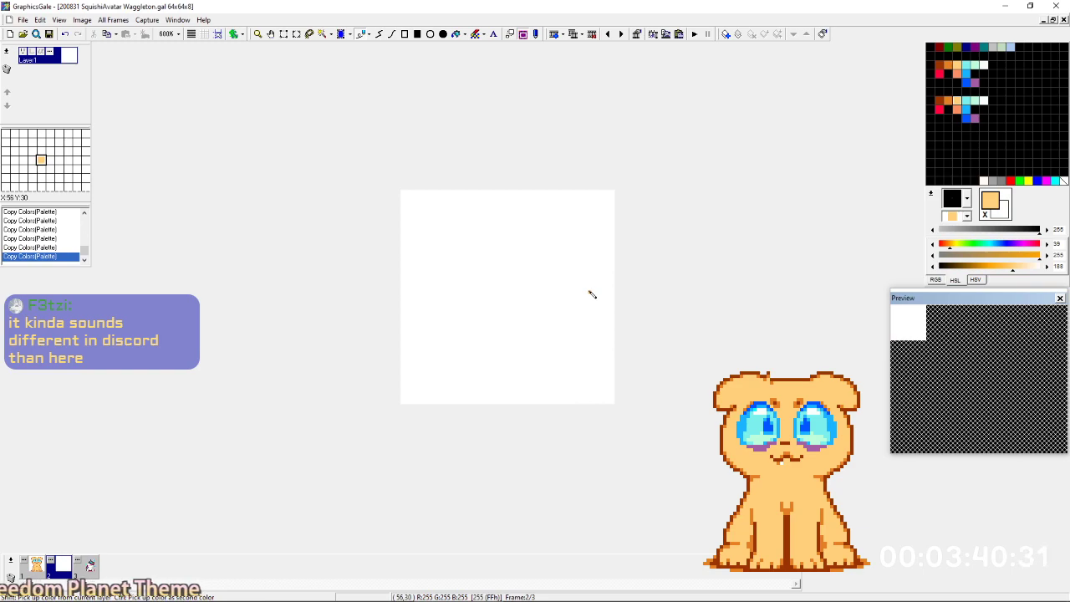
{"action": "key", "text": "Left"}
{"action": "key", "text": "Left"}
{"action": "key", "text": "Right"}
{"action": "key", "text": "Left"}
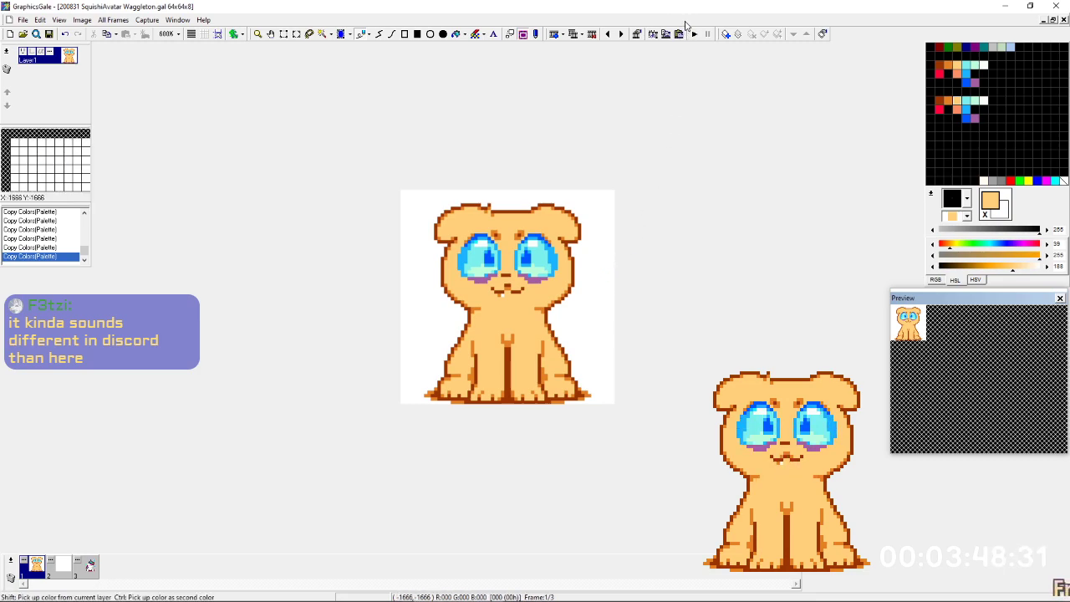
{"action": "key", "text": "Left"}
{"action": "key", "text": "Right"}
{"action": "key", "text": "Right"}
{"action": "key", "text": "Left"}
{"action": "key", "text": "Right"}
{"action": "key", "text": "Right"}
{"action": "key", "text": "Right"}
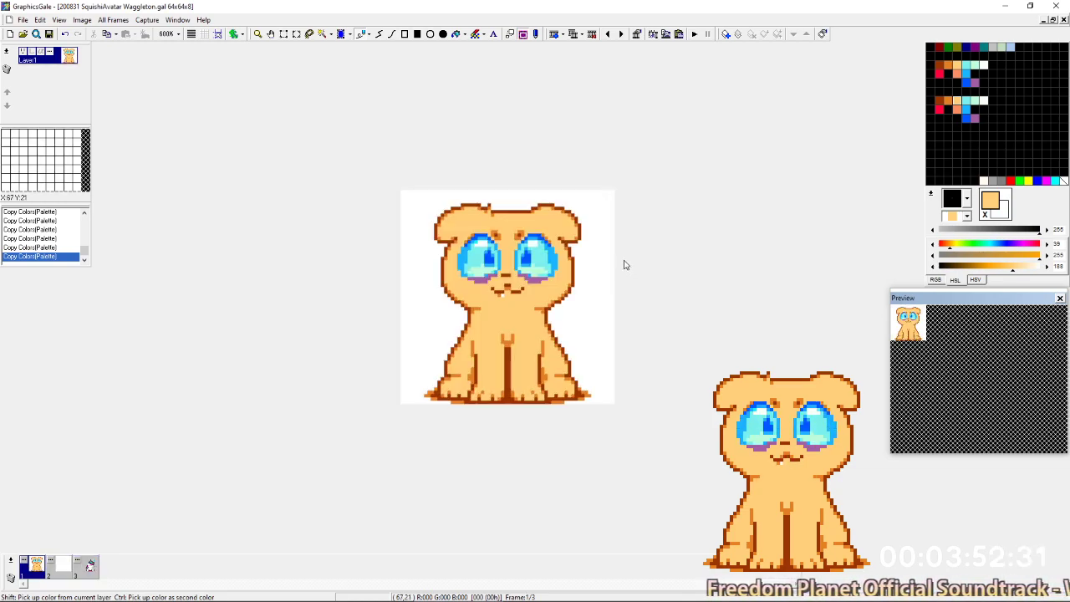
{"action": "key", "text": "Right"}
{"action": "key", "text": "Left"}
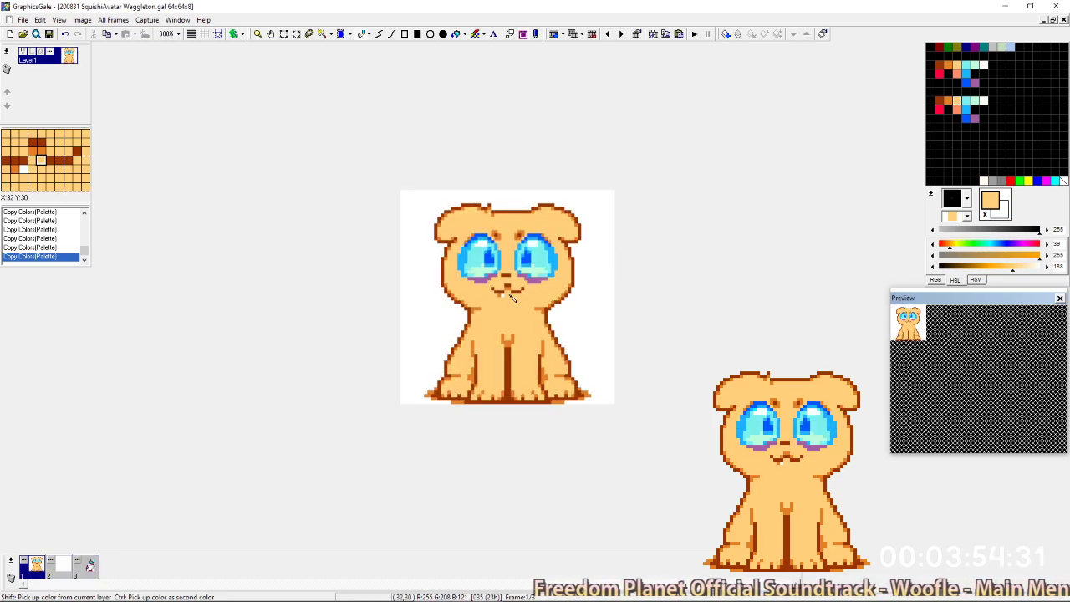
Overlay a 4x4 custom grid on the canvas.
{"action": "left_click", "coordinate": [127, 21]}
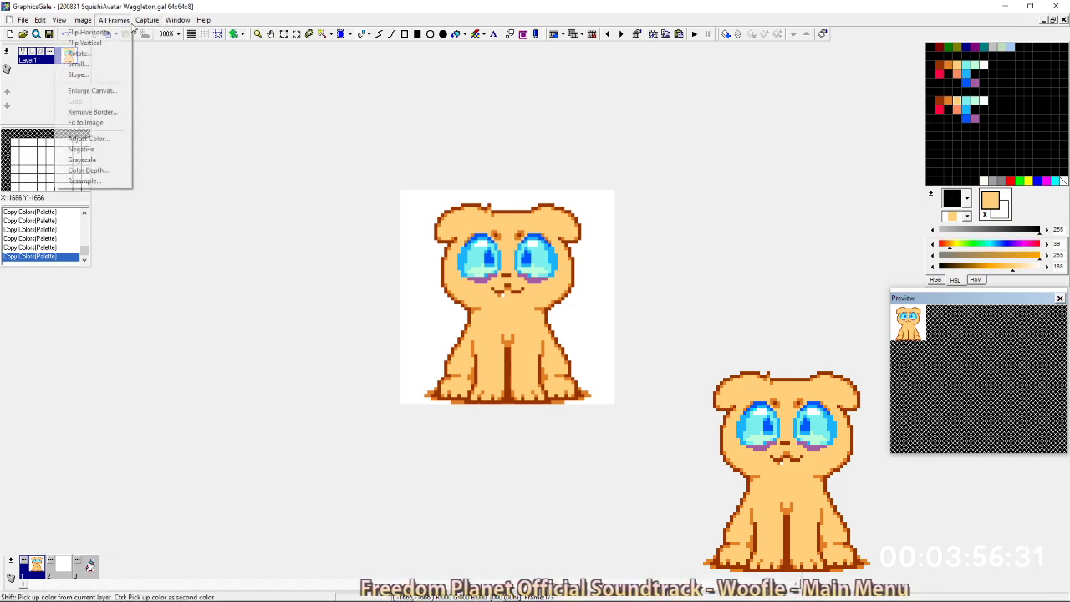
{"action": "mouse_move", "coordinate": [147, 20]}
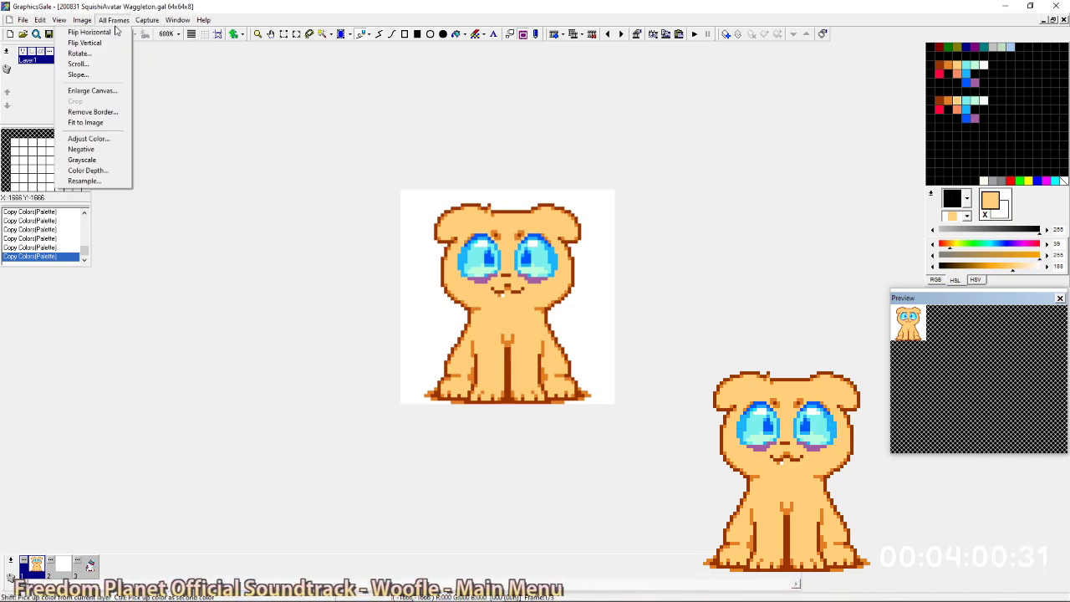
{"action": "mouse_move", "coordinate": [62, 27]}
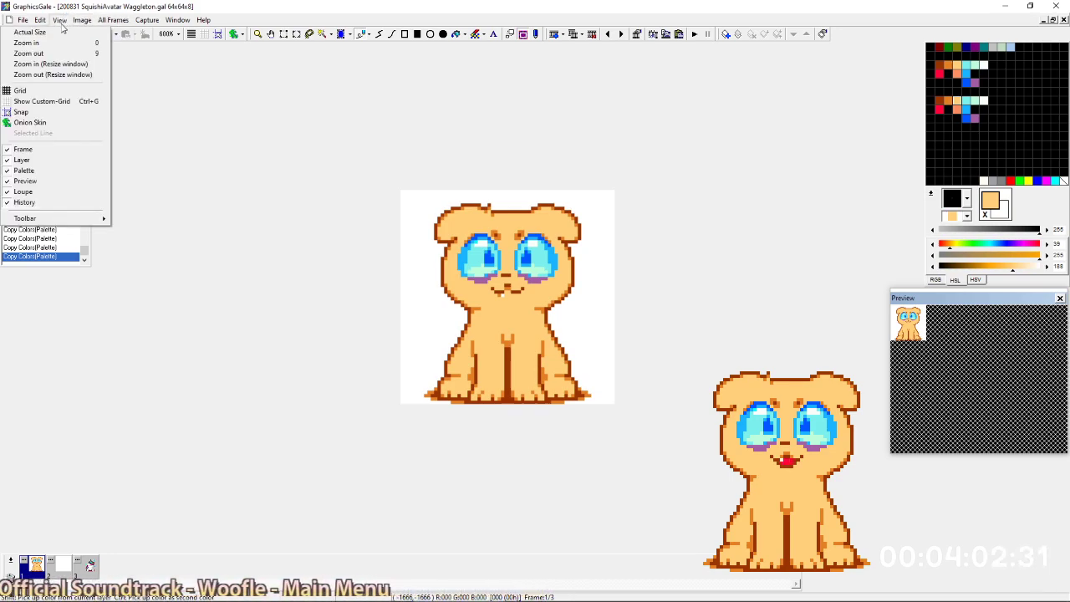
{"action": "left_click", "coordinate": [62, 105]}
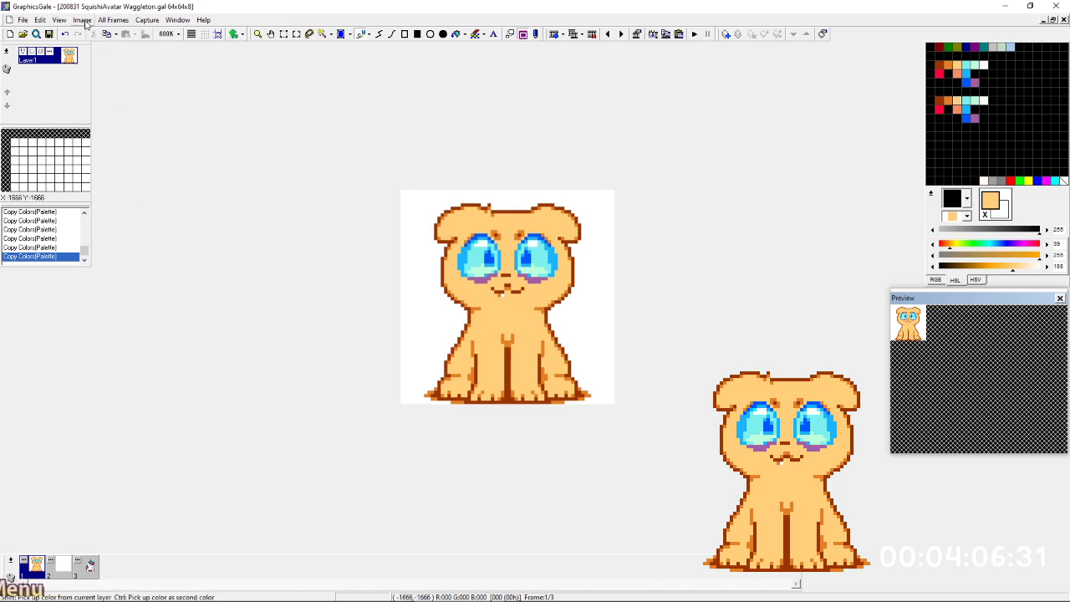
{"action": "left_click", "coordinate": [63, 22]}
{"action": "left_click", "coordinate": [57, 101]}
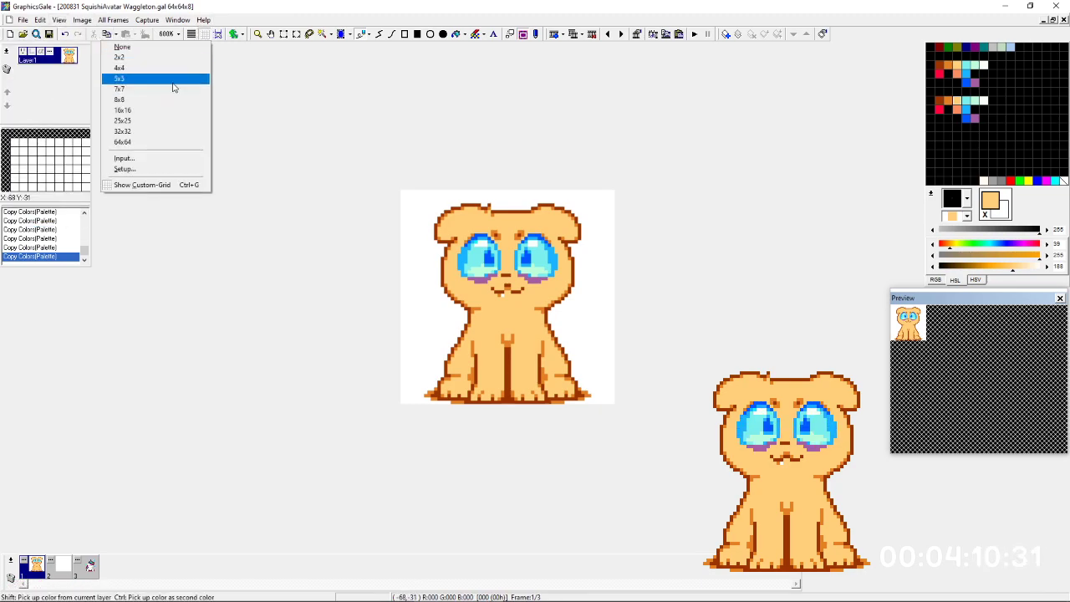
{"action": "left_click", "coordinate": [171, 71]}
Try an 8x8 custom grid and return to the 4x4 spacing.
{"action": "left_click", "coordinate": [204, 34]}
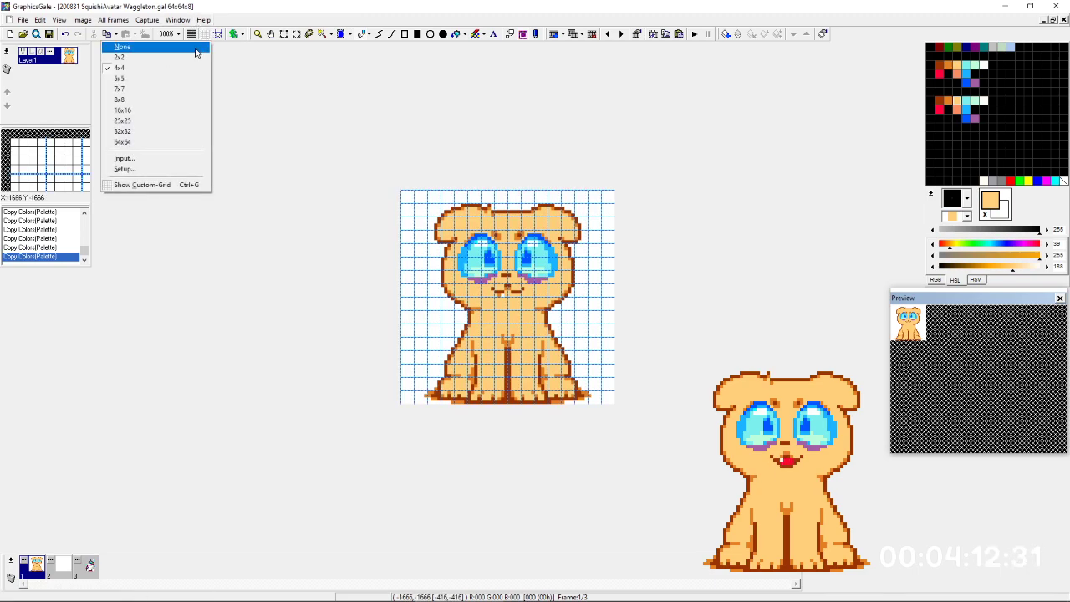
{"action": "left_click", "coordinate": [186, 101]}
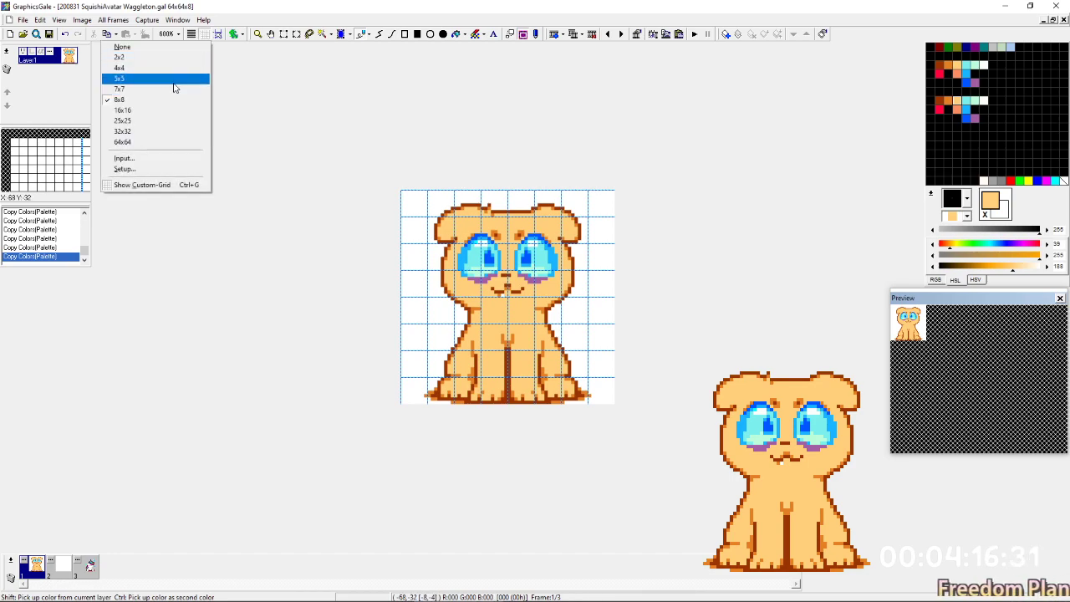
{"action": "left_click", "coordinate": [174, 71]}
Sketch dark brown vertical strokes for both sides of the head on the blank frame, checking them against the reference frames.
{"action": "scroll", "coordinate": [552, 305], "scroll_direction": "up", "scroll_amount": 2}
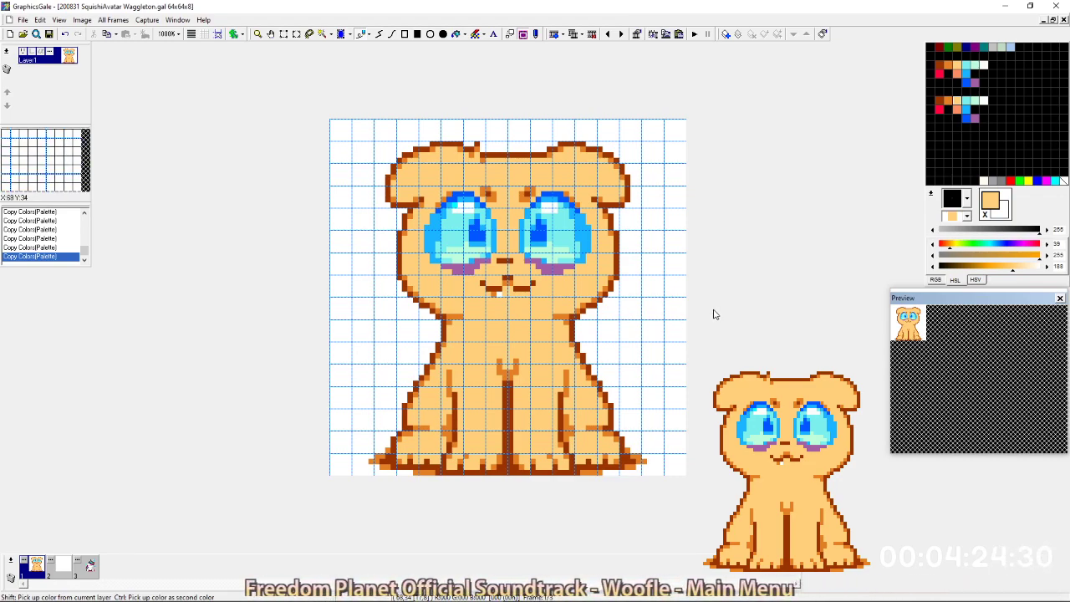
{"action": "key", "text": "Right"}
{"action": "key", "text": "ctrl+Right"}
{"action": "key", "text": "ctrl+Left"}
{"action": "key", "text": "ctrl+Left"}
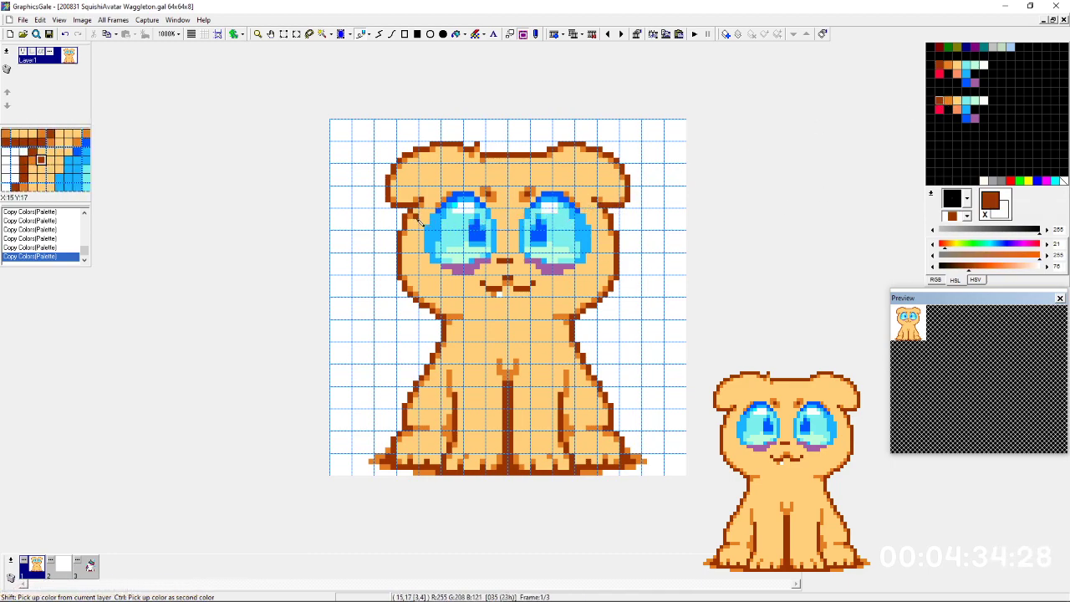
{"action": "key", "text": "ctrl+Right"}
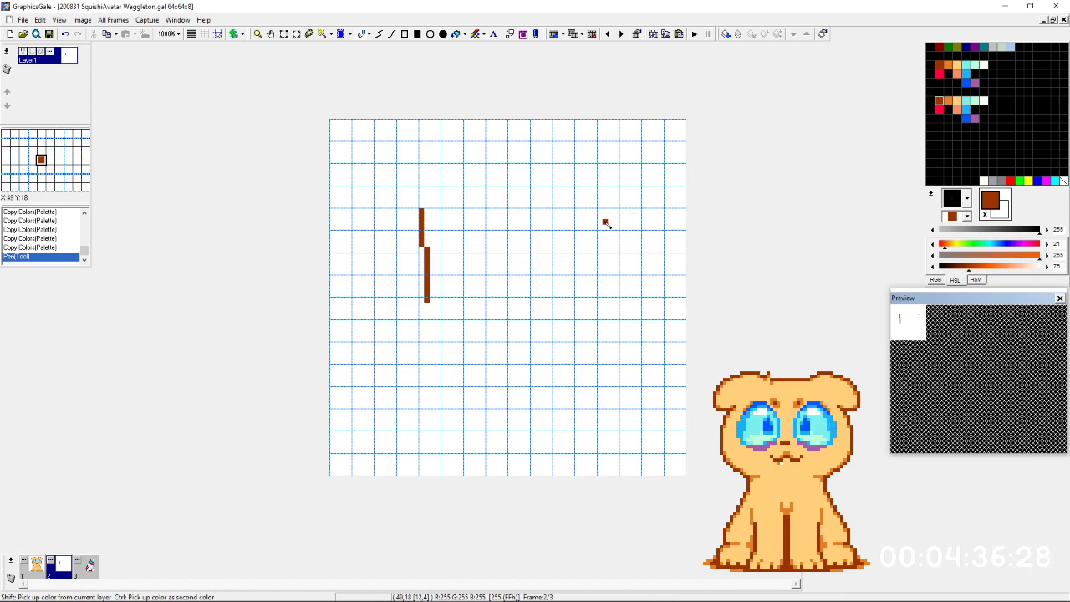
{"action": "key", "text": "ctrl+Right"}
{"action": "key", "text": "ctrl+Left"}
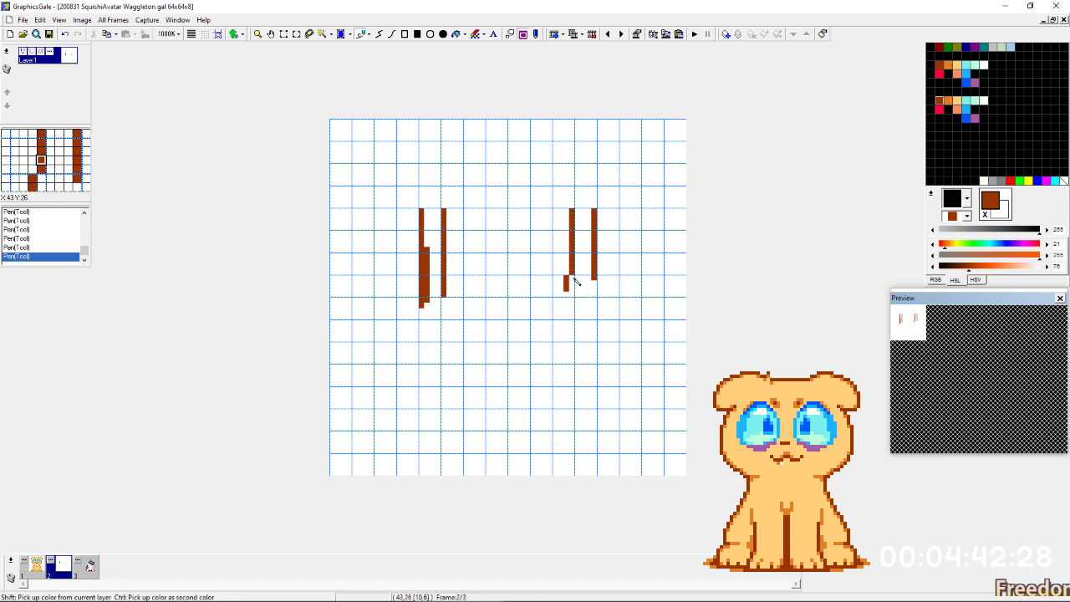
{"action": "key", "text": "ctrl+Left"}
{"action": "key", "text": "ctrl+Right"}
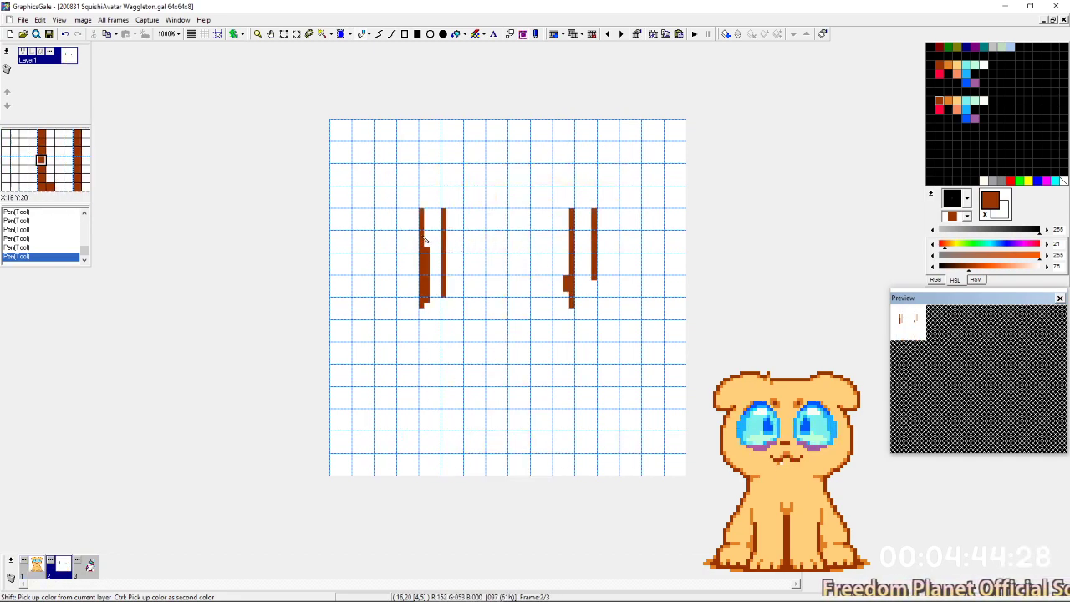
Redraw each side of the head as one vertical brown line and erase the surplus strokes in white.
{"action": "mouse_move", "coordinate": [433, 211]}
{"action": "left_mouse_down"}
{"action": "mouse_move", "coordinate": [428, 244]}
{"action": "mouse_move", "coordinate": [422, 210]}
{"action": "mouse_move", "coordinate": [421, 304]}
{"action": "left_mouse_up"}
{"action": "key", "text": "x"}
{"action": "left_click_drag", "start_coordinate": [444, 211], "coordinate": [438, 310]}
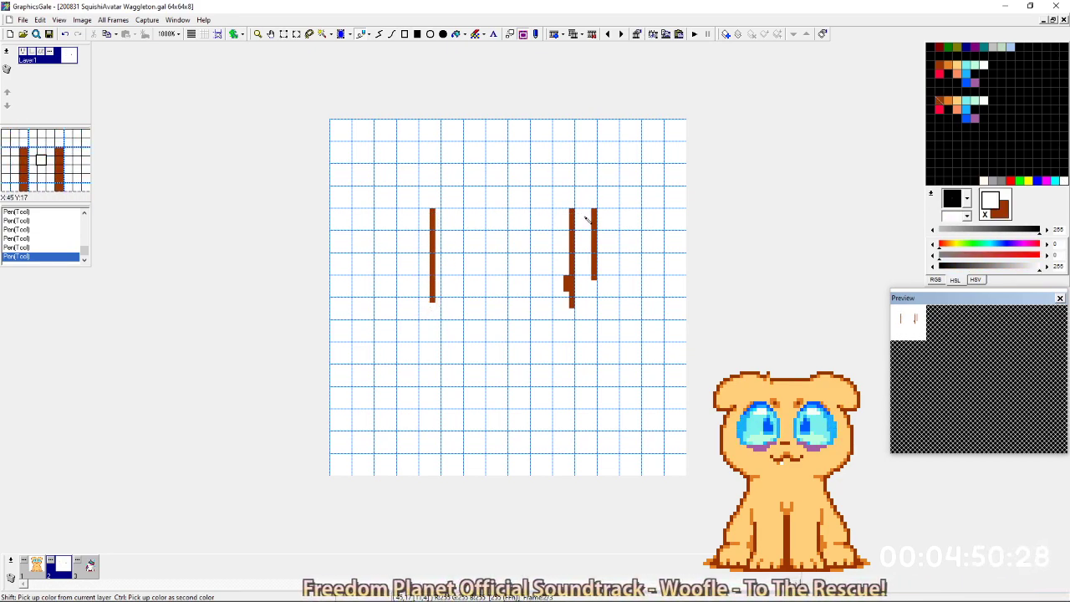
{"action": "key", "text": "x"}
{"action": "mouse_move", "coordinate": [583, 211]}
{"action": "left_mouse_down"}
{"action": "mouse_move", "coordinate": [587, 271]}
{"action": "mouse_move", "coordinate": [571, 212]}
{"action": "mouse_move", "coordinate": [576, 322]}
{"action": "mouse_move", "coordinate": [569, 281]}
{"action": "mouse_move", "coordinate": [599, 213]}
{"action": "mouse_move", "coordinate": [593, 243]}
{"action": "left_mouse_up"}
{"action": "key", "text": "x"}
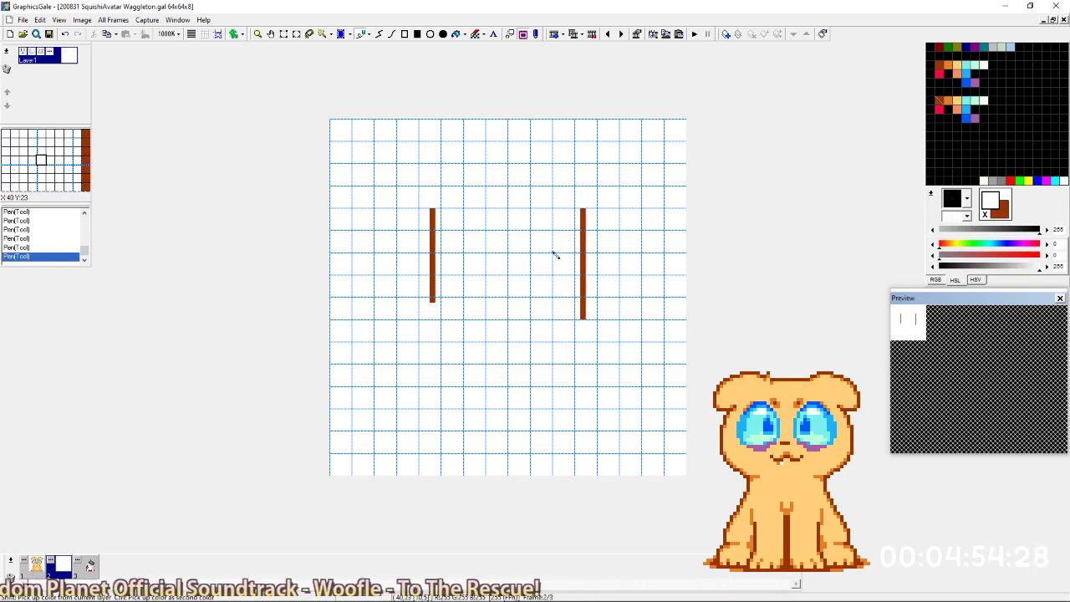
Extend both side lines of the head and curve their upper ends inward with matching stepped brown pixels.
{"action": "key", "text": "Right"}
{"action": "key", "text": "Right"}
{"action": "key", "text": "Right"}
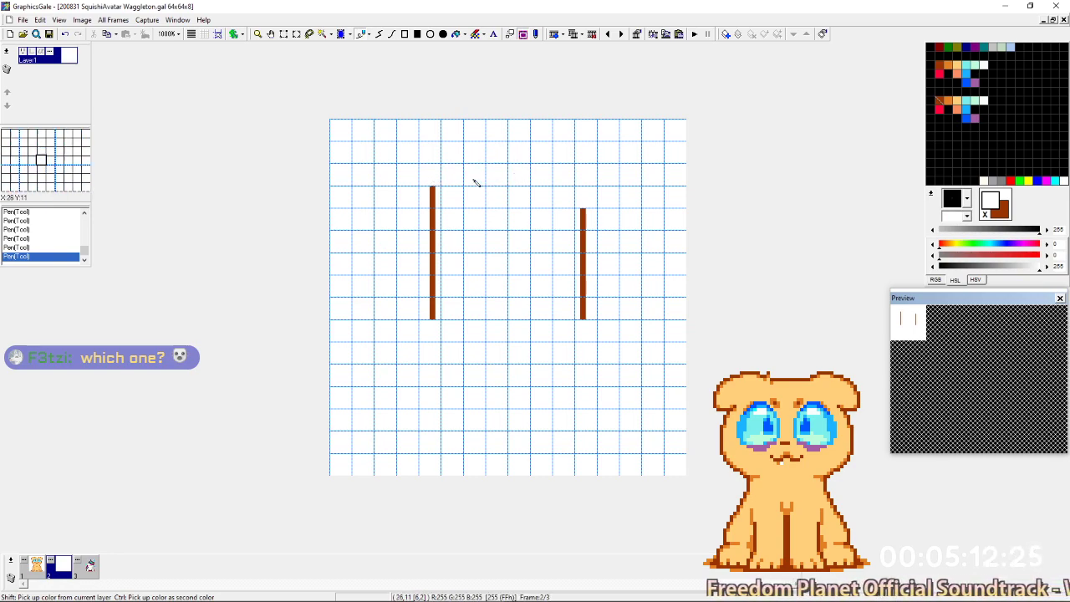
{"action": "left_click_drag", "start_coordinate": [439, 184], "coordinate": [439, 177]}
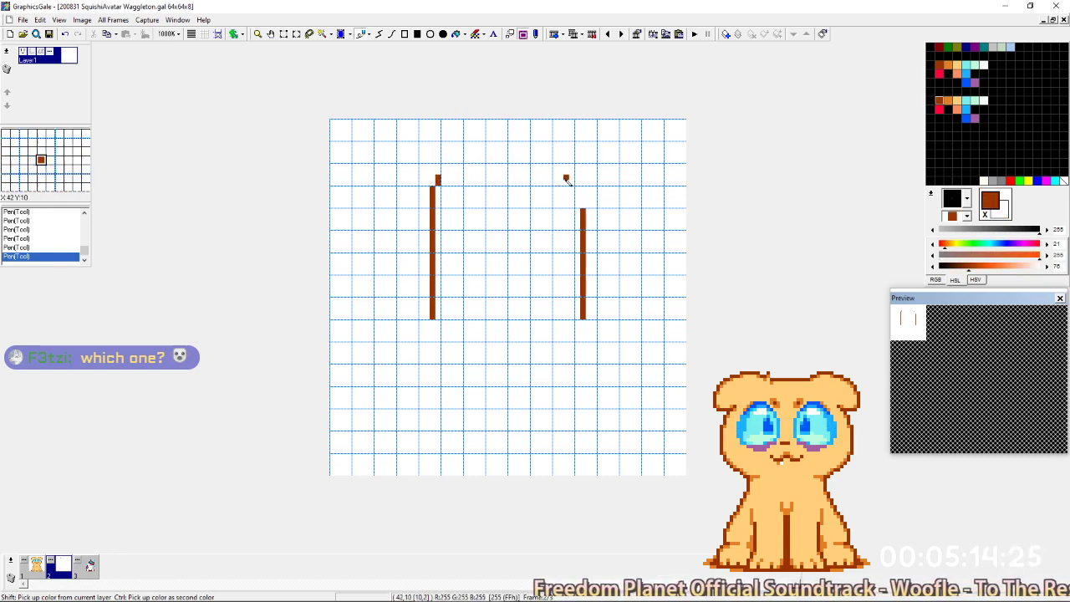
{"action": "left_click_drag", "start_coordinate": [577, 178], "coordinate": [578, 204]}
{"action": "key", "text": "x"}
{"action": "left_click", "coordinate": [578, 204]}
{"action": "key", "text": "x"}
{"action": "left_click_drag", "start_coordinate": [443, 171], "coordinate": [449, 166]}
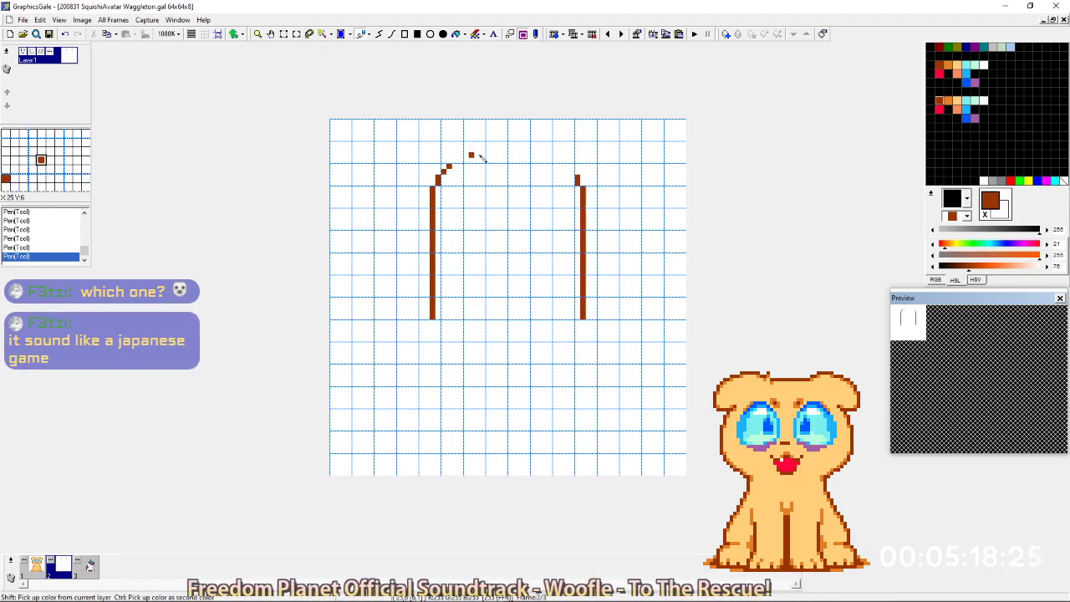
{"action": "left_click_drag", "start_coordinate": [572, 171], "coordinate": [566, 166]}
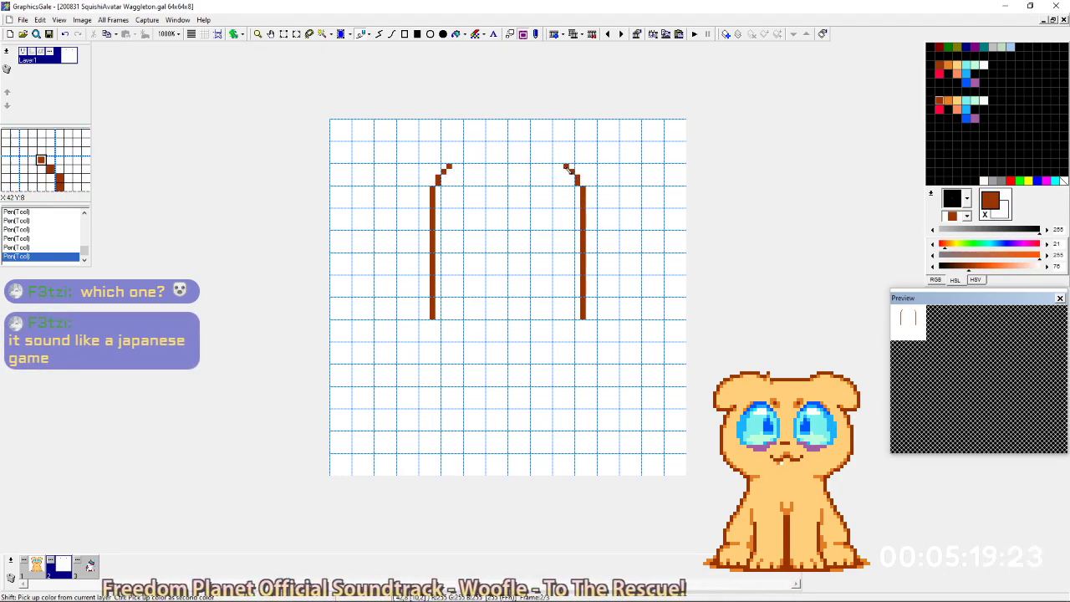
Join the two upper corners with a straight horizontal brown line to close the top of the head.
{"action": "left_click", "coordinate": [458, 160]}
{"action": "left_click_drag", "start_coordinate": [465, 155], "coordinate": [552, 154]}
{"action": "left_click", "coordinate": [560, 159]}
{"action": "left_click", "coordinate": [552, 167], "text": "shift"}
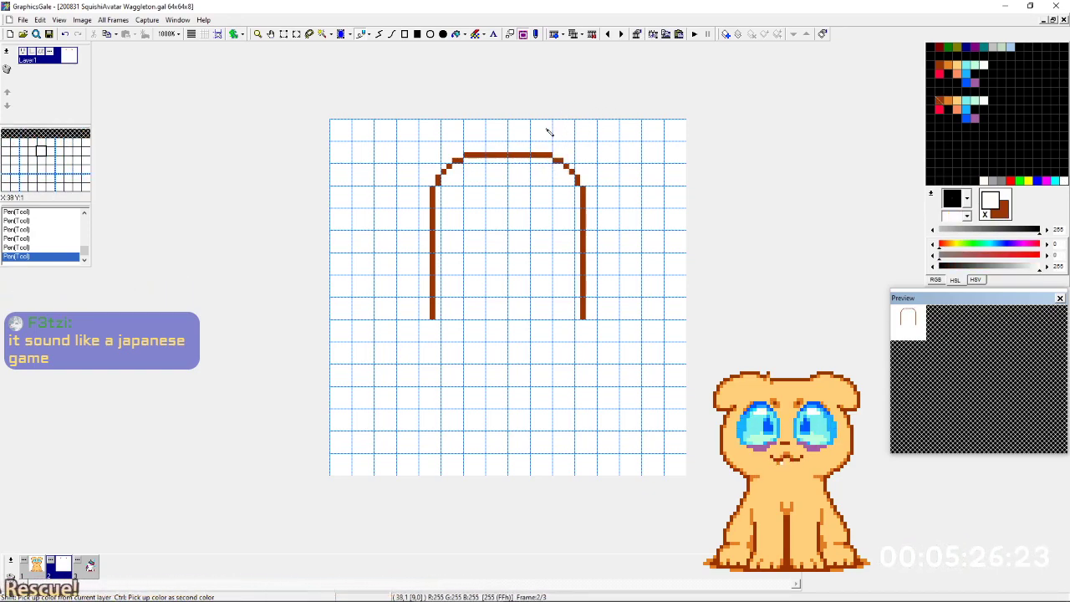
Sketch a rough curved lower edge for the head outline in brown, comparing it with the reference frame.
{"action": "key", "text": "Right"}
{"action": "key", "text": "Left"}
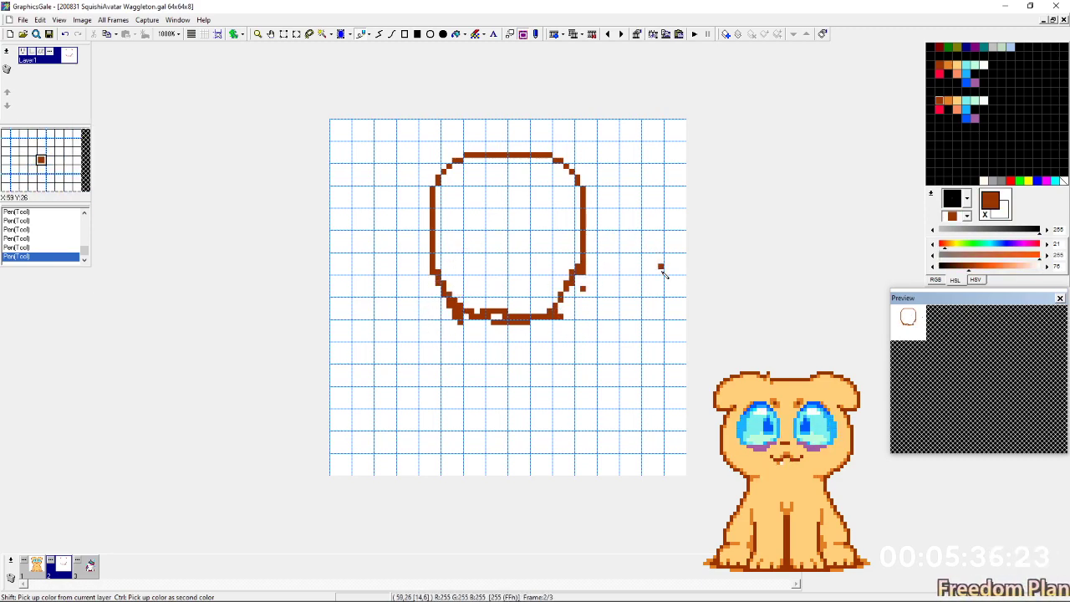
{"action": "key", "text": "Right"}
{"action": "key", "text": "Left"}
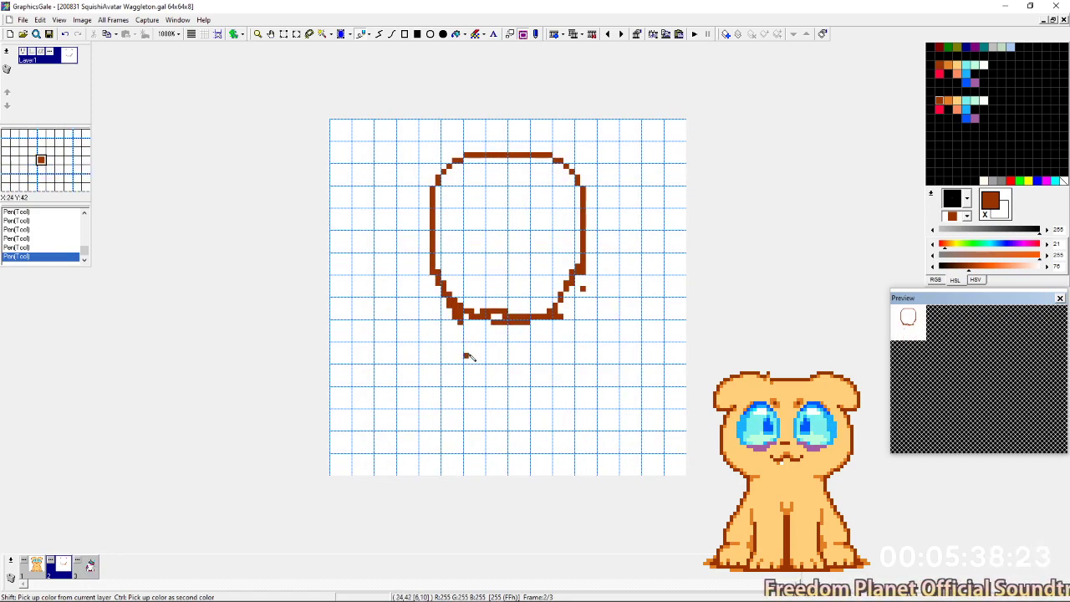
{"action": "key", "text": "Right"}
{"action": "key", "text": "Left"}
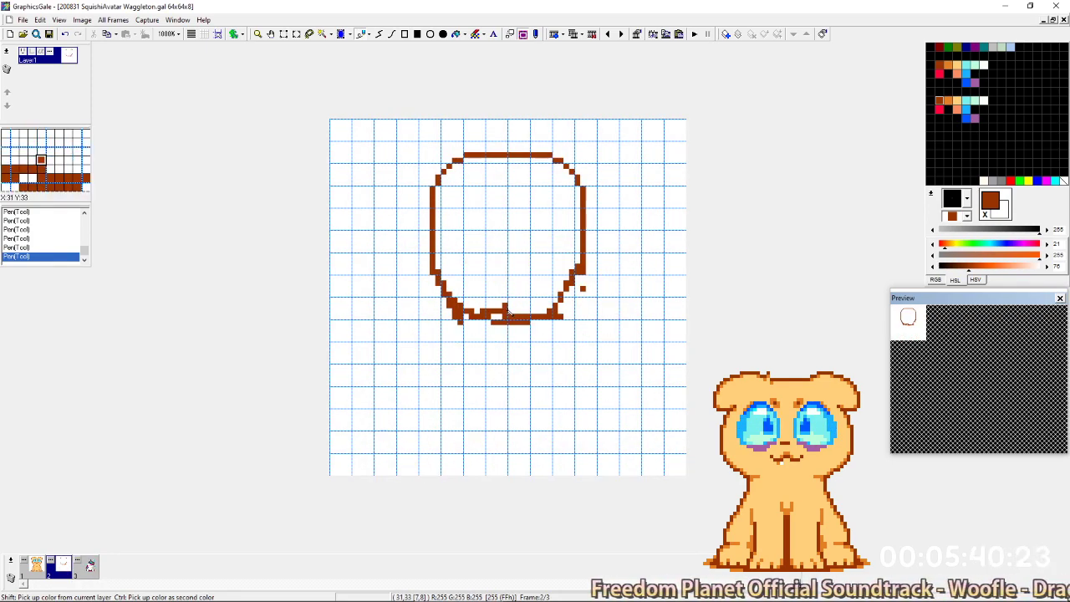
Flip between the frames to compare the new head outline's shape and placement with the puppy and unicorn sprites.
{"action": "key", "text": "Left"}
{"action": "key", "text": "Right"}
{"action": "key", "text": "Left"}
{"action": "key", "text": "Right"}
{"action": "key", "text": "Left"}
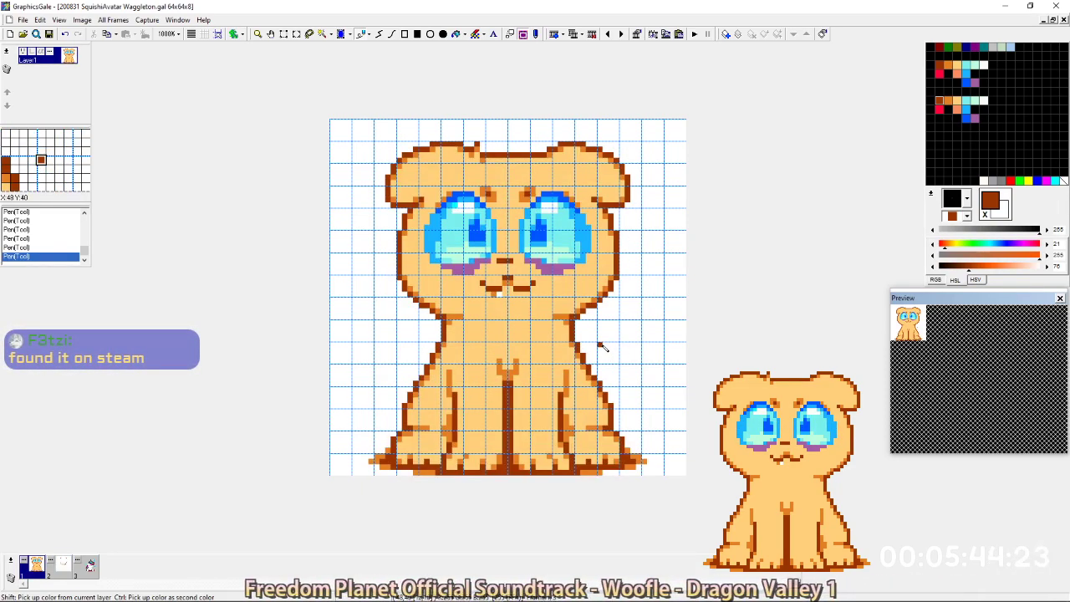
{"action": "key", "text": "Right"}
{"action": "key", "text": "Left"}
{"action": "key", "text": "Right"}
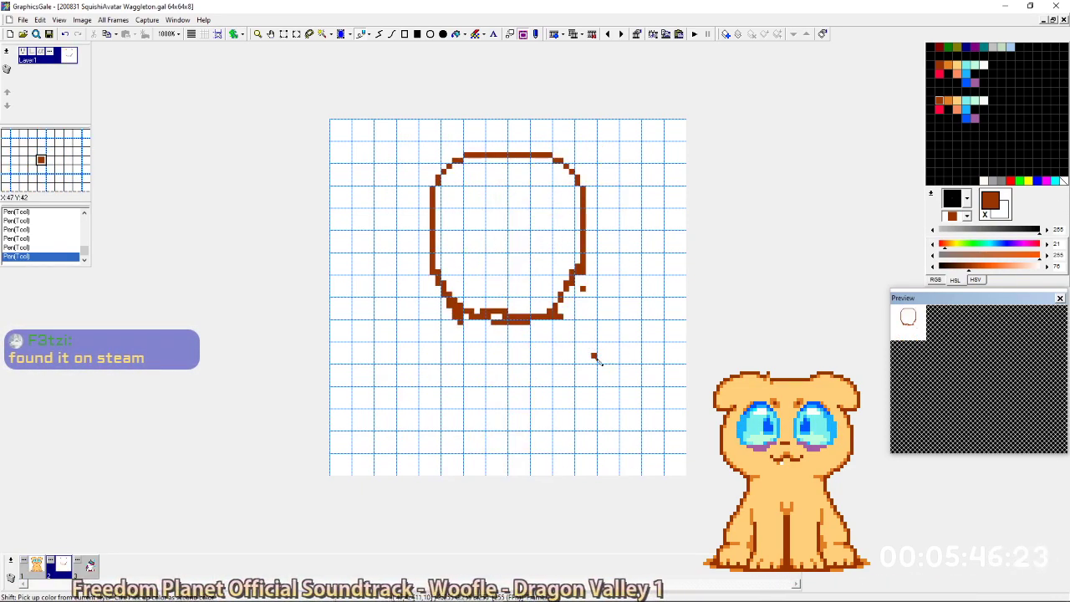
{"action": "key", "text": "Left"}
{"action": "key", "text": "Right"}
{"action": "key", "text": "Right"}
{"action": "key", "text": "Left"}
{"action": "key", "text": "Right"}
{"action": "key", "text": "Left"}
{"action": "key", "text": "Right"}
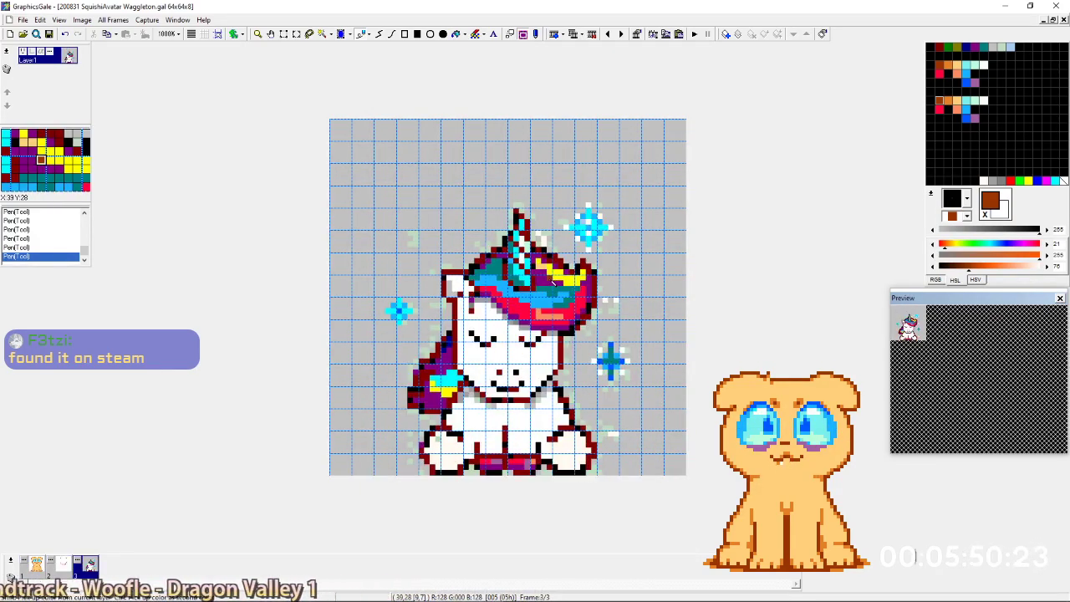
Draw a lower chin curve beneath the rough bottom edge and connect it up to the head's right side line.
{"action": "key", "text": "Left"}
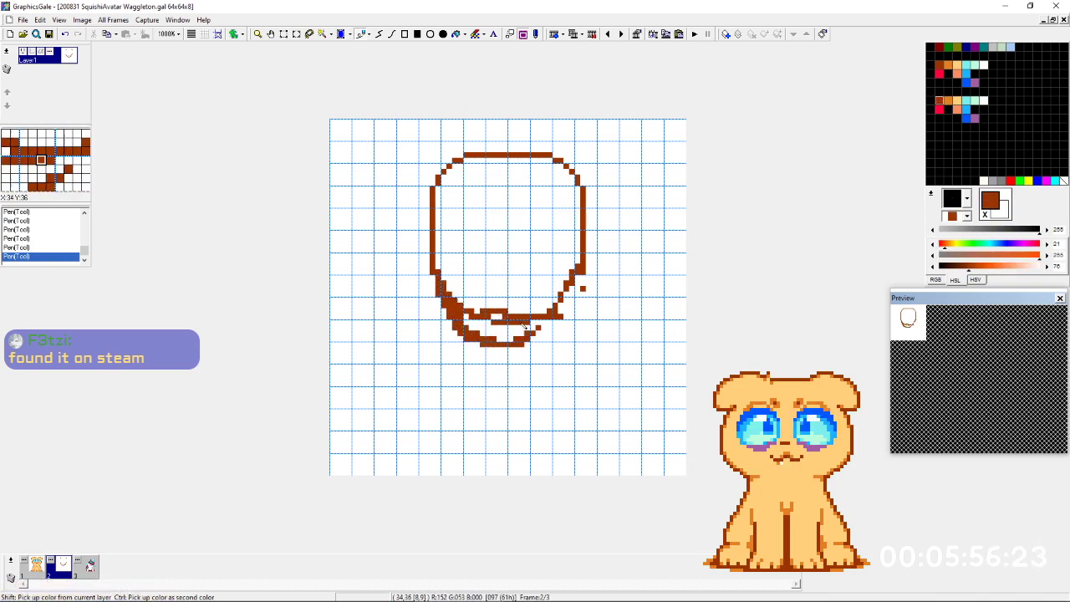
{"action": "mouse_move", "coordinate": [544, 322]}
{"action": "left_mouse_down"}
{"action": "mouse_move", "coordinate": [577, 287]}
{"action": "mouse_move", "coordinate": [542, 348]}
{"action": "mouse_move", "coordinate": [579, 276]}
{"action": "left_mouse_up"}
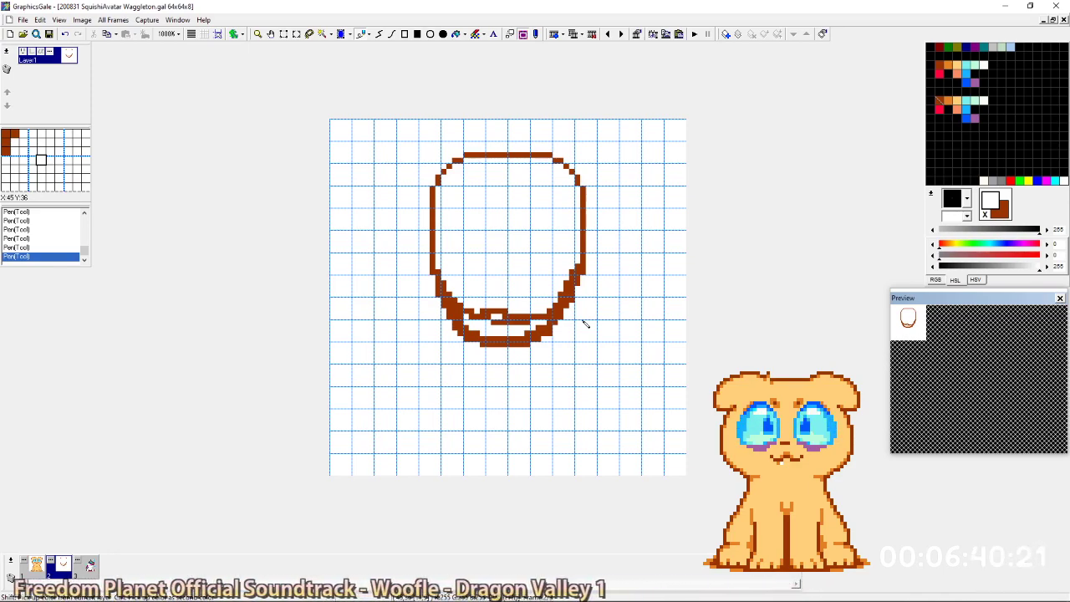
Sketch two rounded brown leg arches at the canvas's bottom edge, comparing the frame with the puppy and unicorn sprites.
{"action": "key", "text": "Right"}
{"action": "key", "text": "Left"}
{"action": "key", "text": "x"}
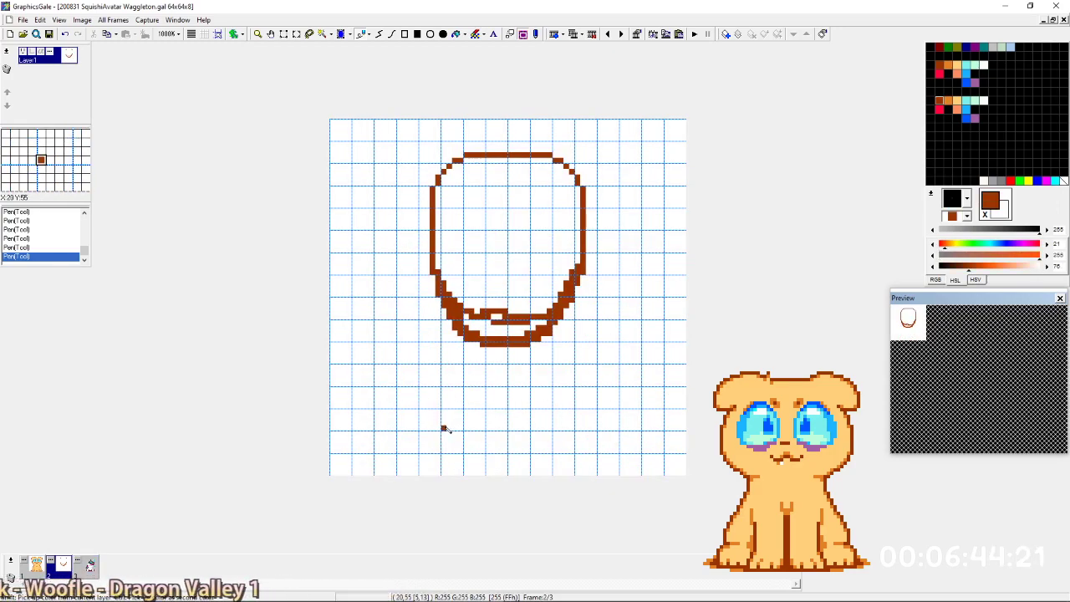
{"action": "key", "text": "Right"}
{"action": "key", "text": "Right"}
{"action": "key", "text": "Right"}
{"action": "key", "text": "Right"}
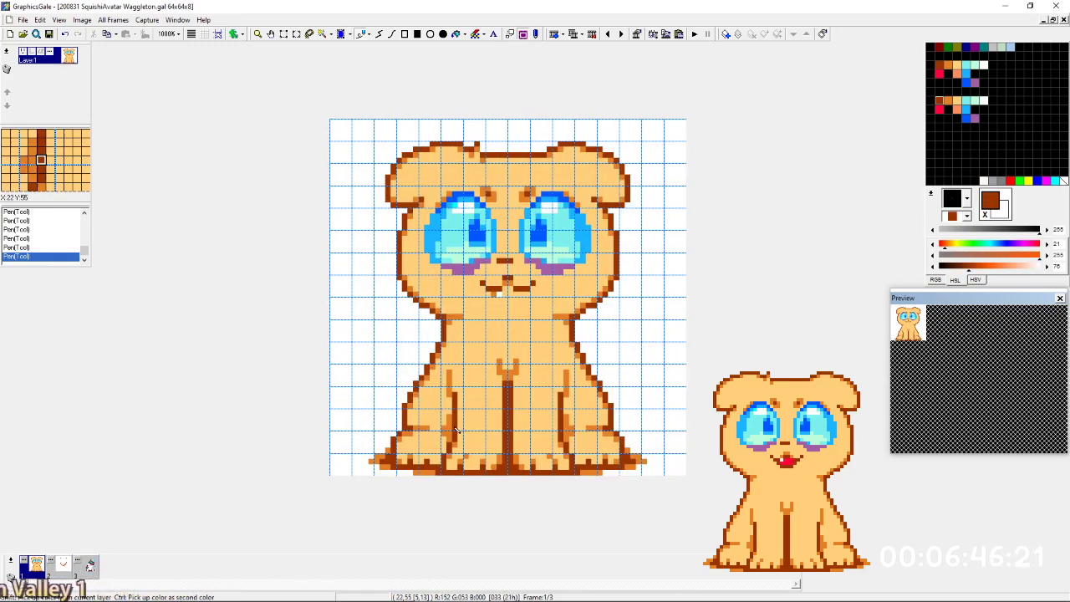
{"action": "key", "text": "Left"}
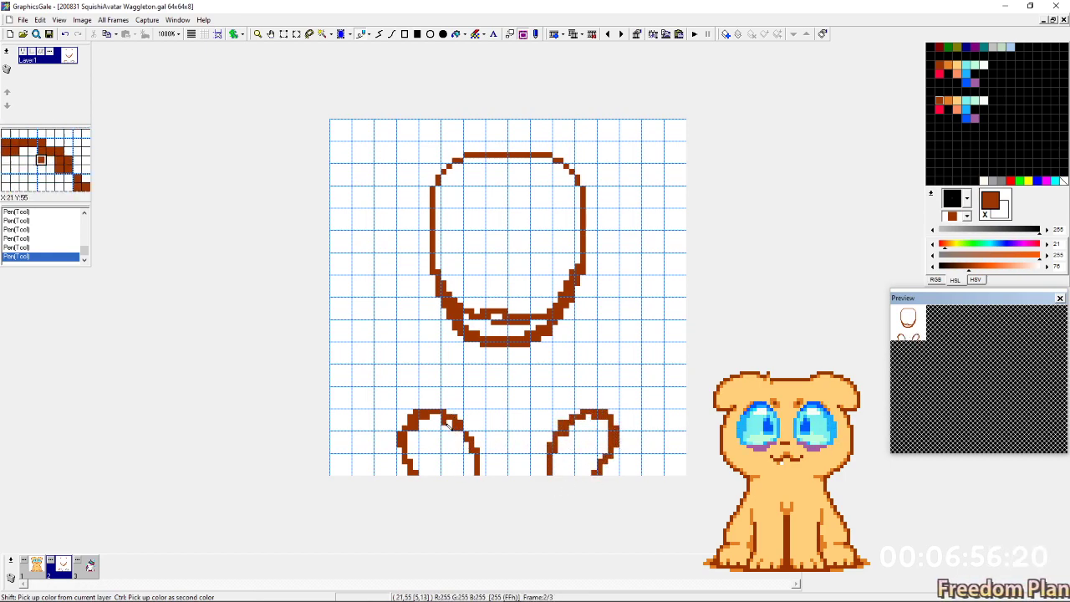
Thicken the inner edges of both leg arches and shift the arches about 4 pixels outward.
{"action": "mouse_move", "coordinate": [566, 433]}
{"action": "left_mouse_down"}
{"action": "mouse_move", "coordinate": [534, 447]}
{"action": "mouse_move", "coordinate": [542, 441]}
{"action": "mouse_move", "coordinate": [532, 462]}
{"action": "mouse_move", "coordinate": [543, 432]}
{"action": "mouse_move", "coordinate": [531, 460]}
{"action": "mouse_move", "coordinate": [561, 413]}
{"action": "left_mouse_up"}
{"action": "key", "text": "Left"}
{"action": "key", "text": "Right"}
{"action": "key", "text": "x"}
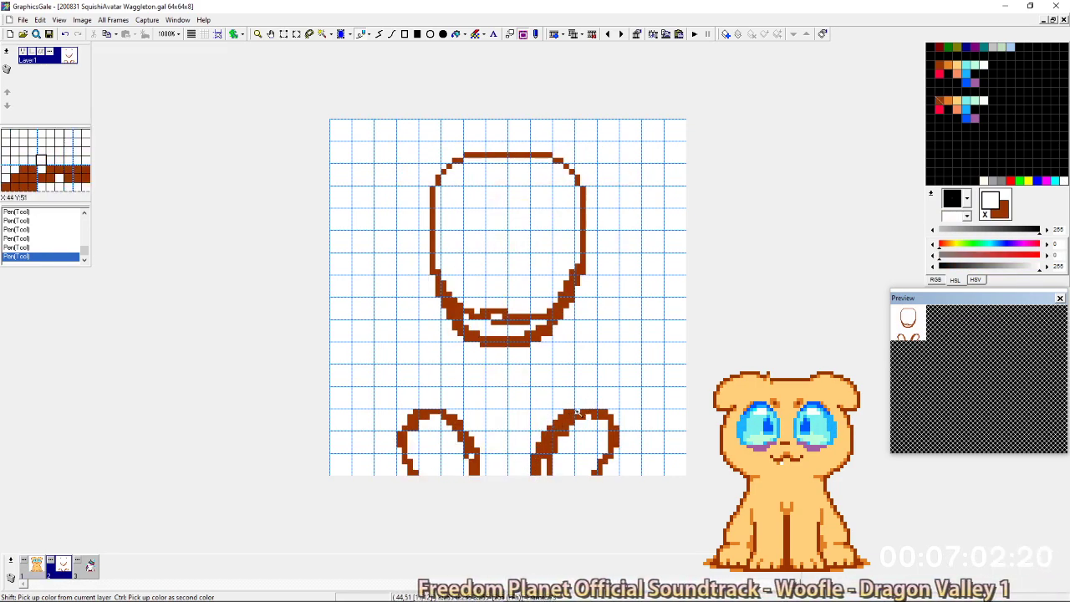
{"action": "key", "text": "x"}
{"action": "key", "text": "x"}
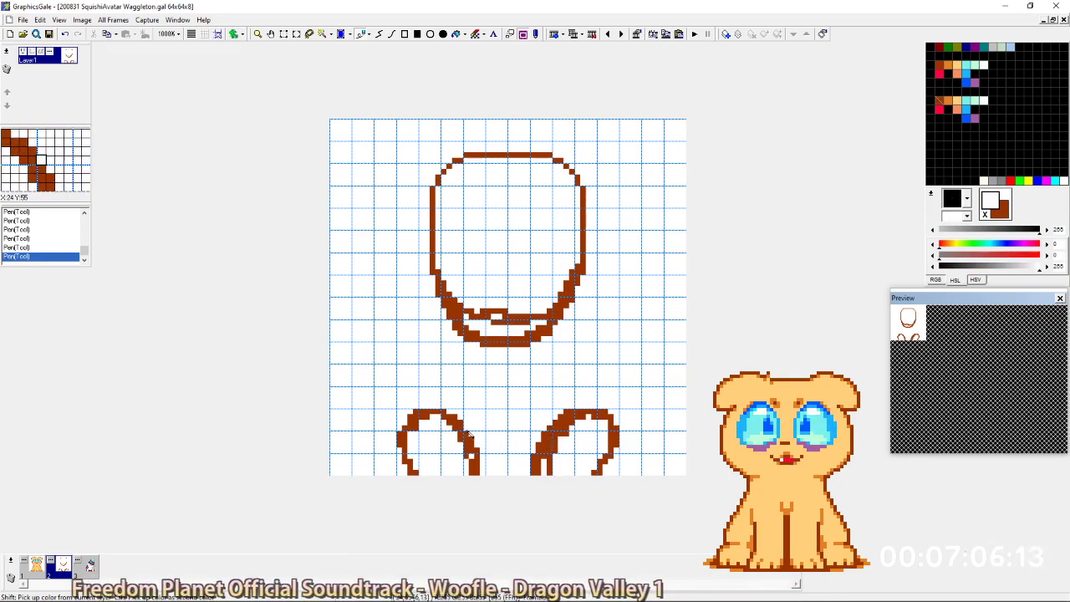
{"action": "left_click", "coordinate": [466, 435], "text": "shift"}
{"action": "left_click_drag", "start_coordinate": [465, 425], "coordinate": [477, 447]}
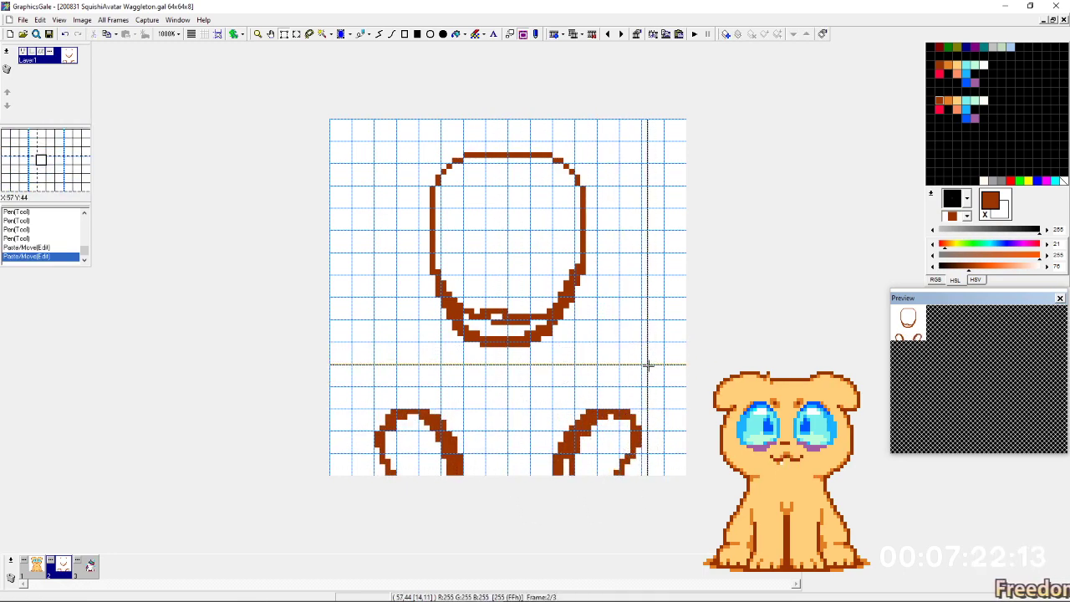
Sketch a tall oval outline in brown for the left eye, using the puppy's eye as a placement reference.
{"action": "key", "text": "Right"}
{"action": "key", "text": "Left"}
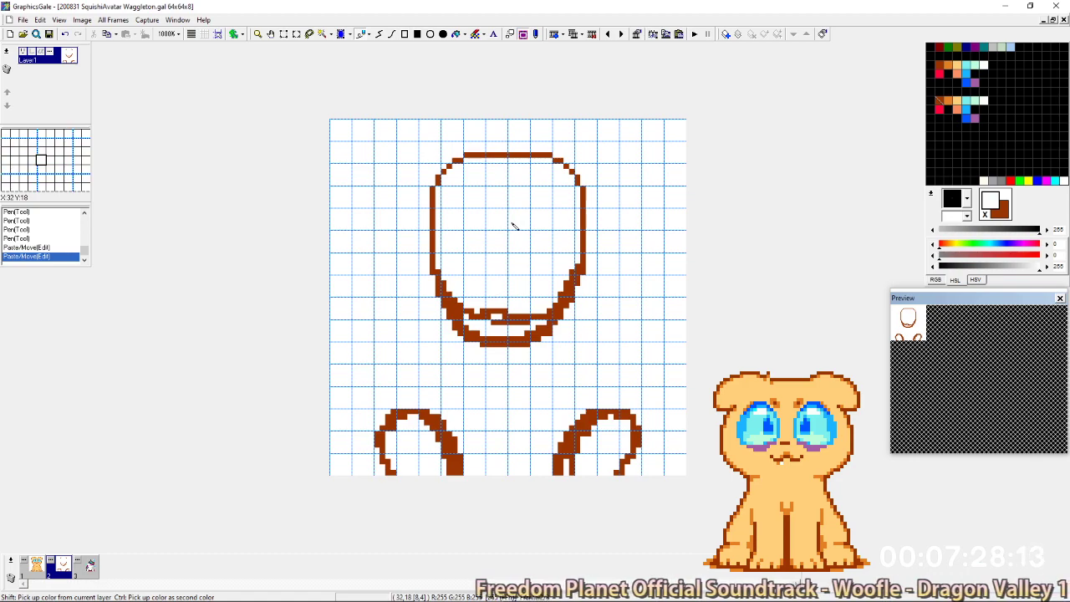
{"action": "key", "text": "Left"}
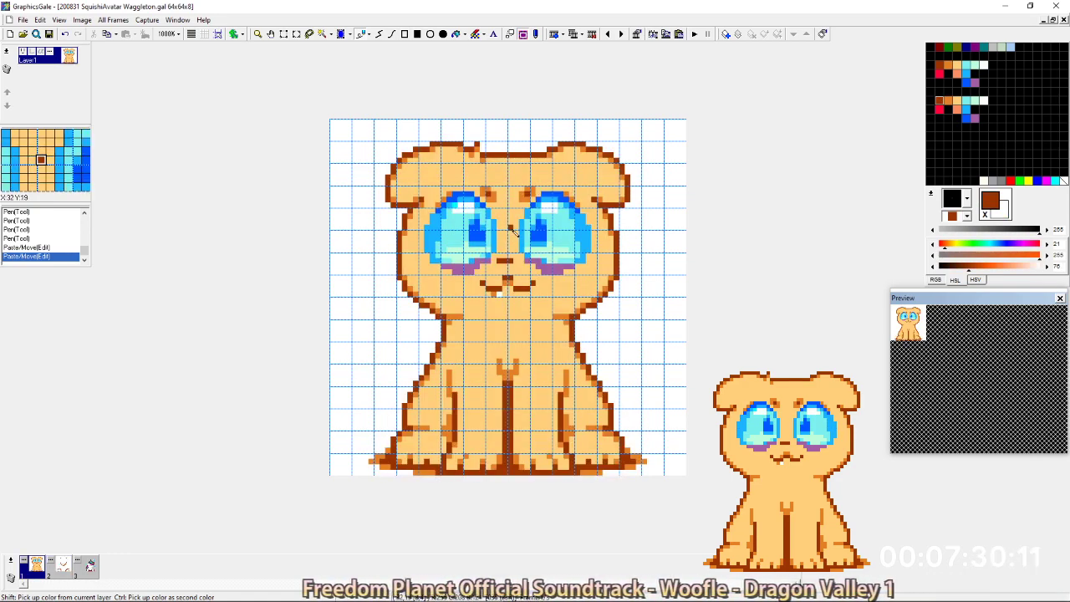
{"action": "key", "text": "Right"}
{"action": "mouse_move", "coordinate": [466, 200]}
{"action": "left_mouse_down"}
{"action": "mouse_move", "coordinate": [454, 266]}
{"action": "mouse_move", "coordinate": [473, 270]}
{"action": "left_mouse_up"}
{"action": "left_click_drag", "start_coordinate": [478, 228], "coordinate": [478, 265]}
{"action": "key", "text": "Right"}
{"action": "key", "text": "Right"}
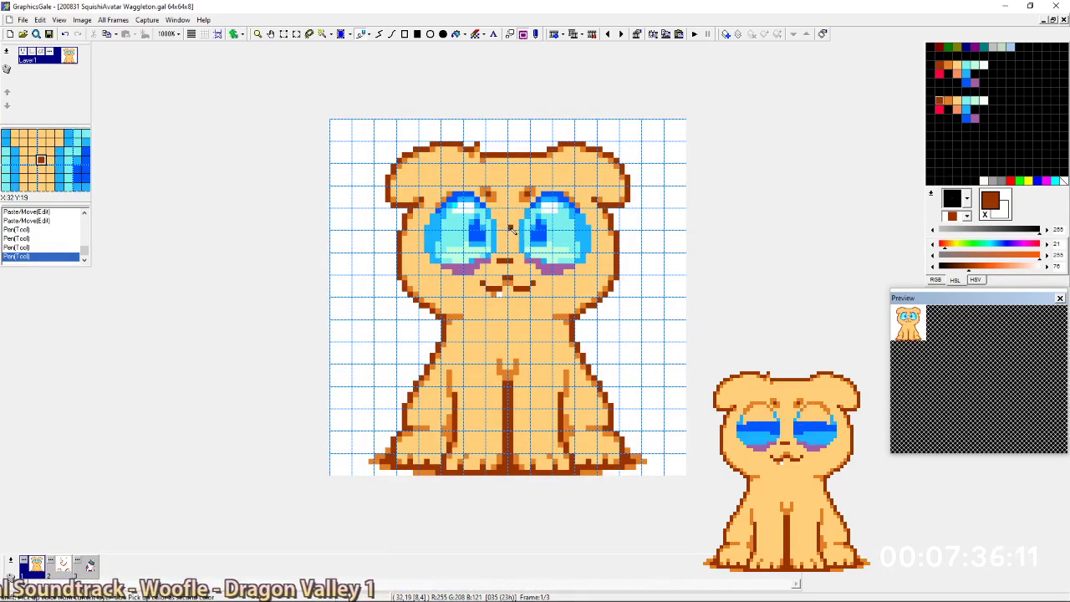
Draw a matching tall oval outline for the right eye.
{"action": "key", "text": "Left"}
{"action": "key", "text": "Left"}
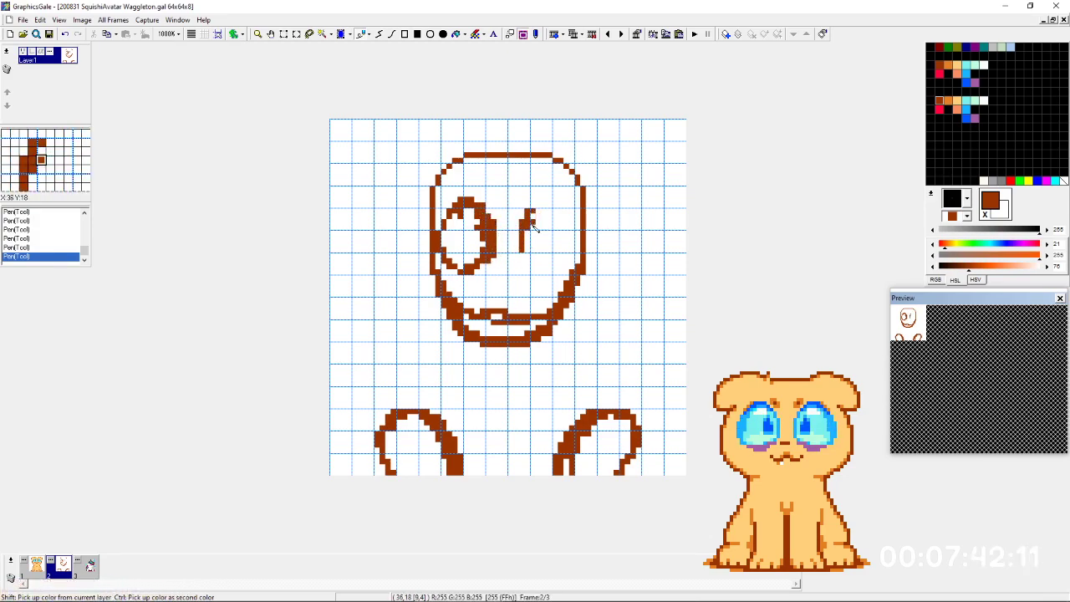
{"action": "left_click_drag", "start_coordinate": [527, 250], "coordinate": [529, 268]}
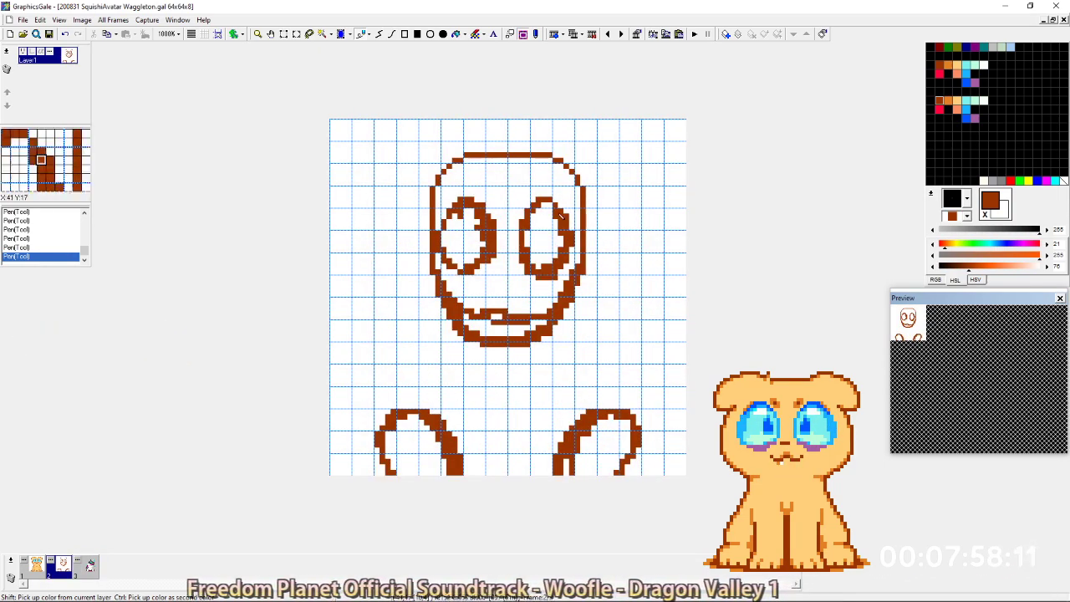
Round off both upper corners of the head by redrawing the curves further inward and erasing the old corner pixels.
{"action": "key", "text": "x"}
{"action": "left_click_drag", "start_coordinate": [433, 199], "coordinate": [455, 161]}
{"action": "key", "text": "x"}
{"action": "left_click_drag", "start_coordinate": [437, 208], "coordinate": [461, 155]}
{"action": "key", "text": "x"}
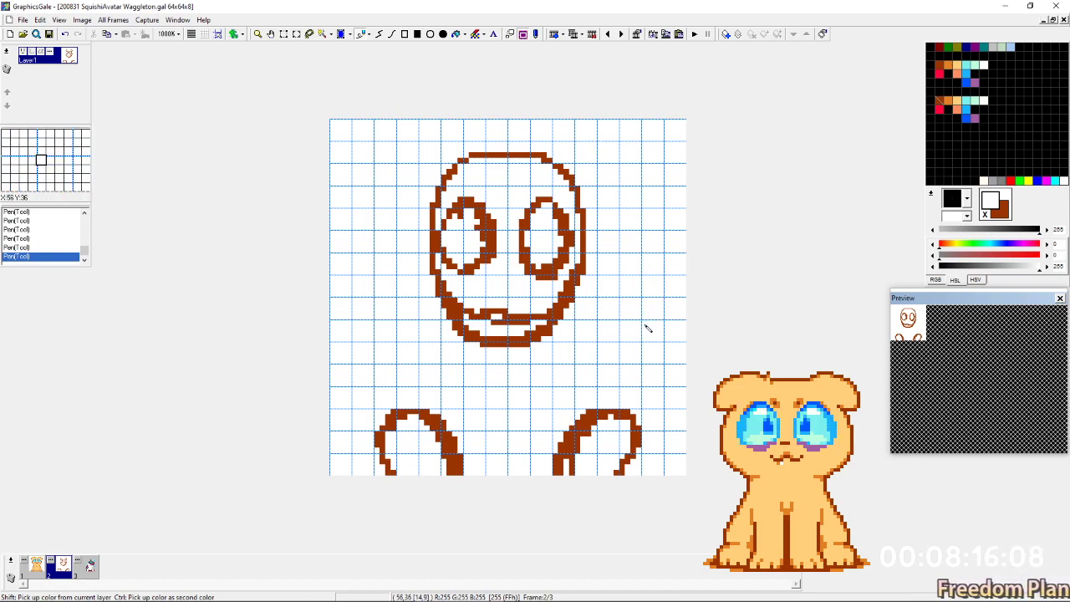
Erase the excess outer pixels along both lower cheeks to slim the jaw line.
{"action": "key", "text": "x"}
{"action": "mouse_move", "coordinate": [439, 282]}
{"action": "left_mouse_down"}
{"action": "mouse_move", "coordinate": [468, 341]}
{"action": "mouse_move", "coordinate": [452, 314]}
{"action": "mouse_move", "coordinate": [468, 331]}
{"action": "left_mouse_up"}
{"action": "key", "text": "x"}
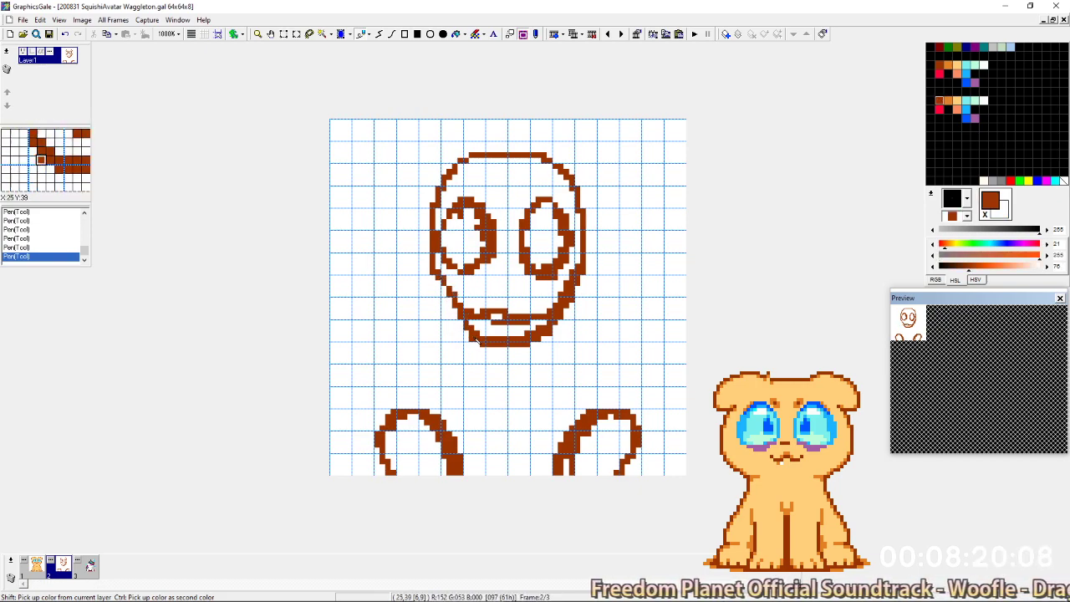
{"action": "key", "text": "x"}
{"action": "mouse_move", "coordinate": [556, 325]}
{"action": "left_mouse_down"}
{"action": "mouse_move", "coordinate": [577, 285]}
{"action": "mouse_move", "coordinate": [558, 321]}
{"action": "left_mouse_up"}
{"action": "mouse_move", "coordinate": [577, 285]}
{"action": "left_mouse_down"}
{"action": "mouse_move", "coordinate": [550, 329]}
{"action": "mouse_move", "coordinate": [577, 264]}
{"action": "mouse_move", "coordinate": [555, 316]}
{"action": "mouse_move", "coordinate": [566, 291]}
{"action": "left_mouse_up"}
{"action": "key", "text": "x"}
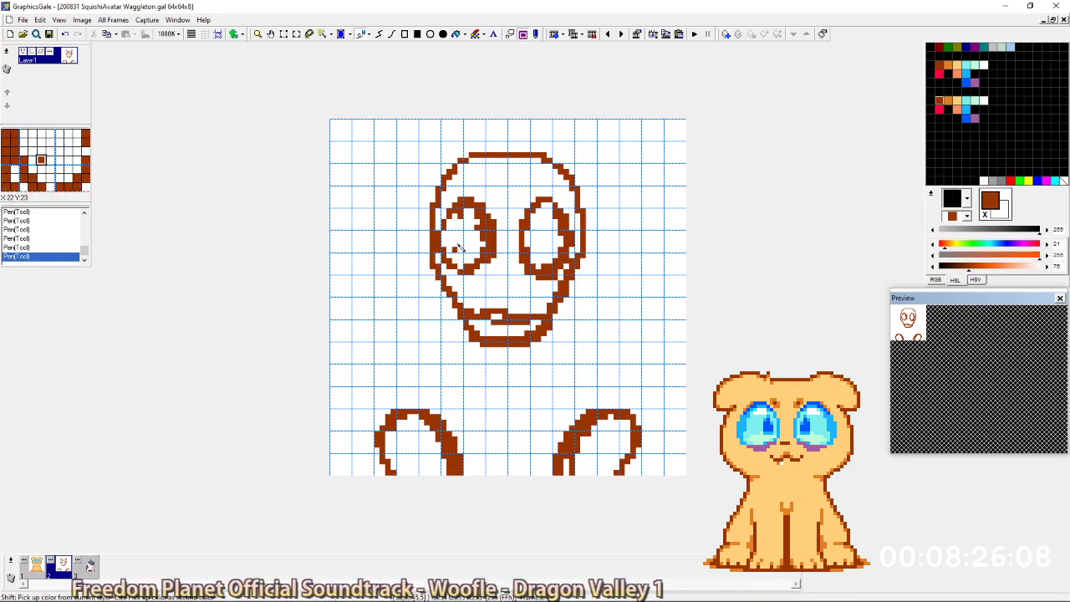
Clean up both eye ovals by erasing the extra pixels that thicken their outlines.
{"action": "left_click", "coordinate": [483, 249], "text": "ctrl"}
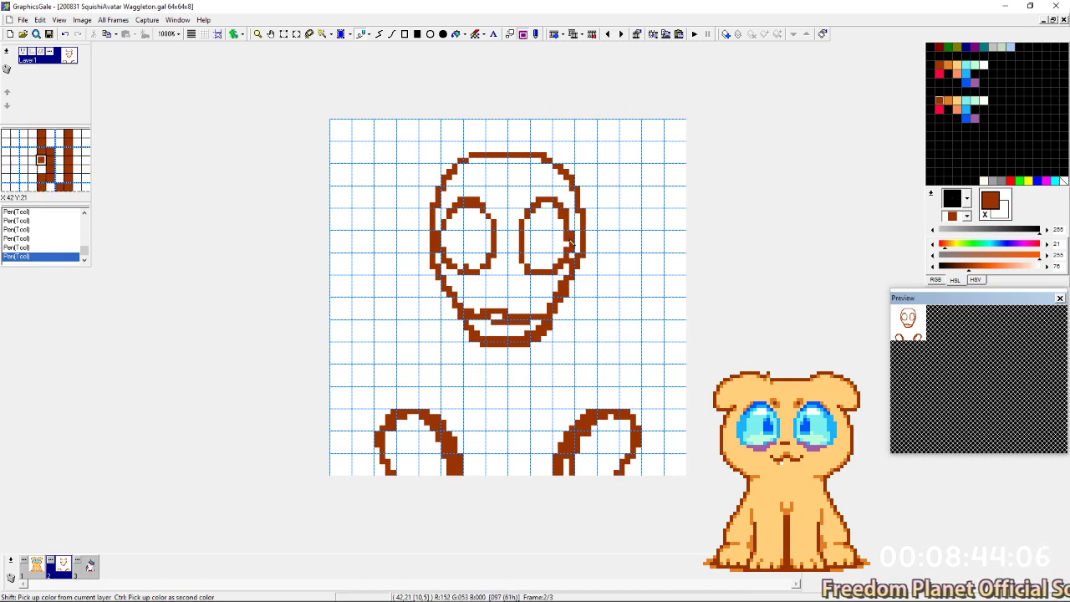
{"action": "key", "text": "x"}
{"action": "left_click_drag", "start_coordinate": [566, 228], "coordinate": [566, 239]}
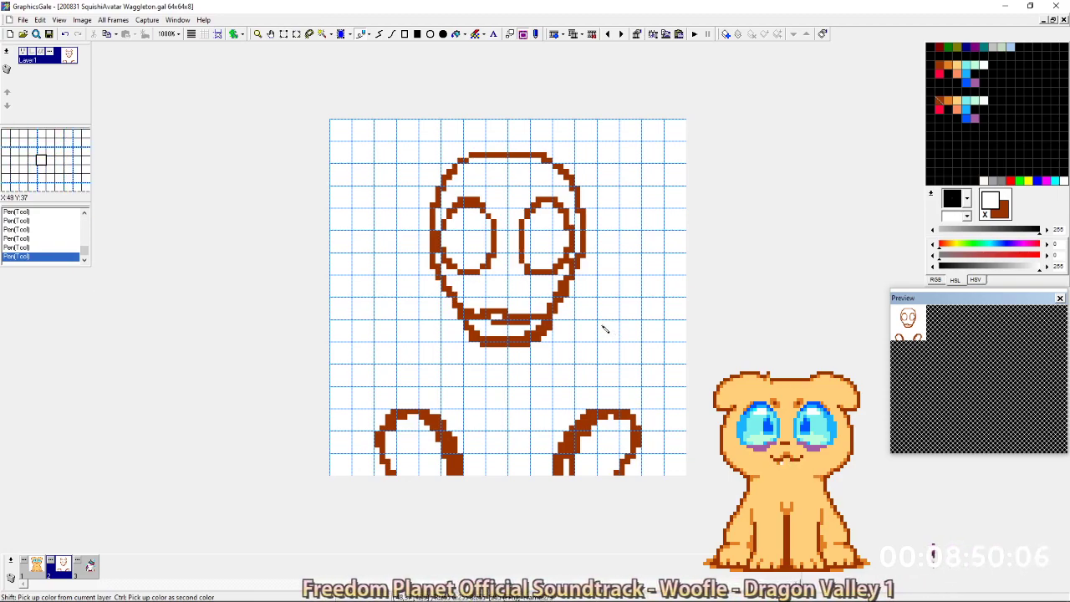
Draw brown body sides from beneath the head down to both leg arches, checking the shape against the unicorn sprite.
{"action": "key", "text": "Right"}
{"action": "key", "text": "Left"}
{"action": "key", "text": "Right"}
{"action": "key", "text": "Left"}
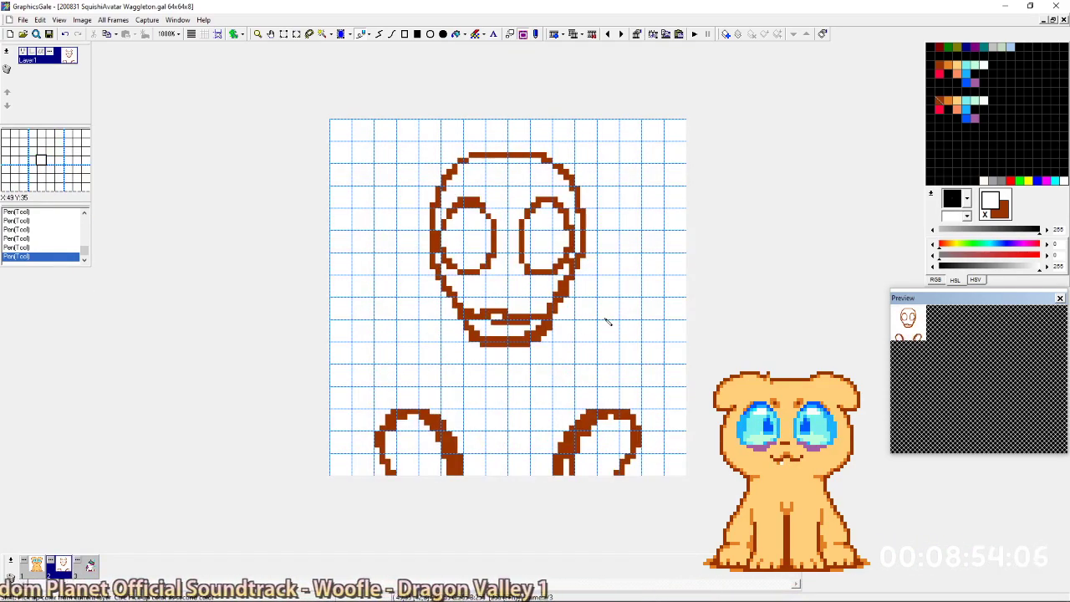
{"action": "key", "text": "x"}
{"action": "mouse_move", "coordinate": [455, 311]}
{"action": "left_mouse_down"}
{"action": "mouse_move", "coordinate": [428, 339]}
{"action": "mouse_move", "coordinate": [428, 397]}
{"action": "left_mouse_up"}
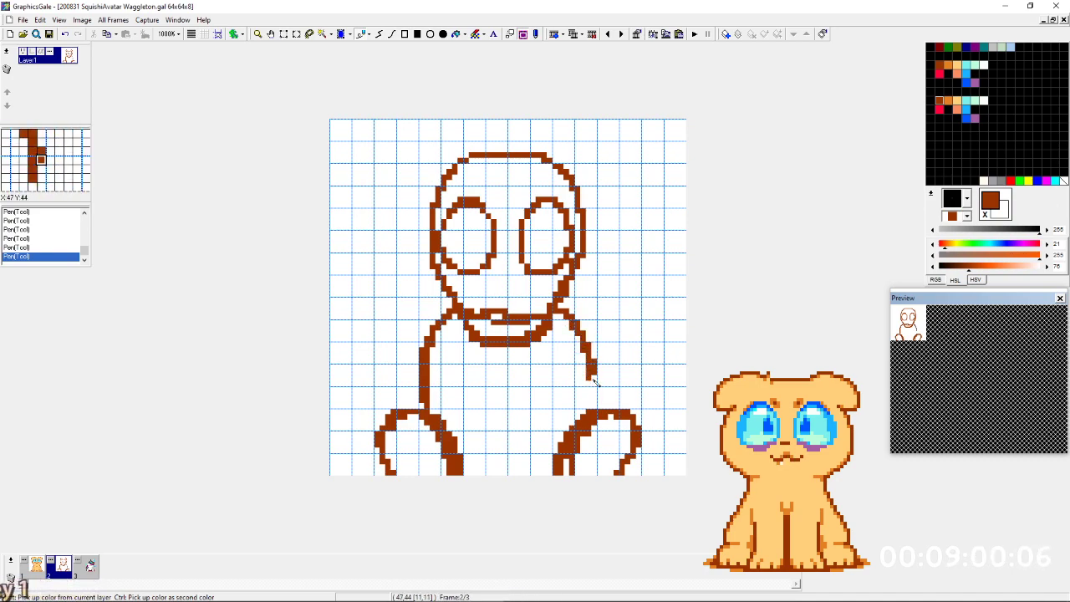
{"action": "key", "text": "Right"}
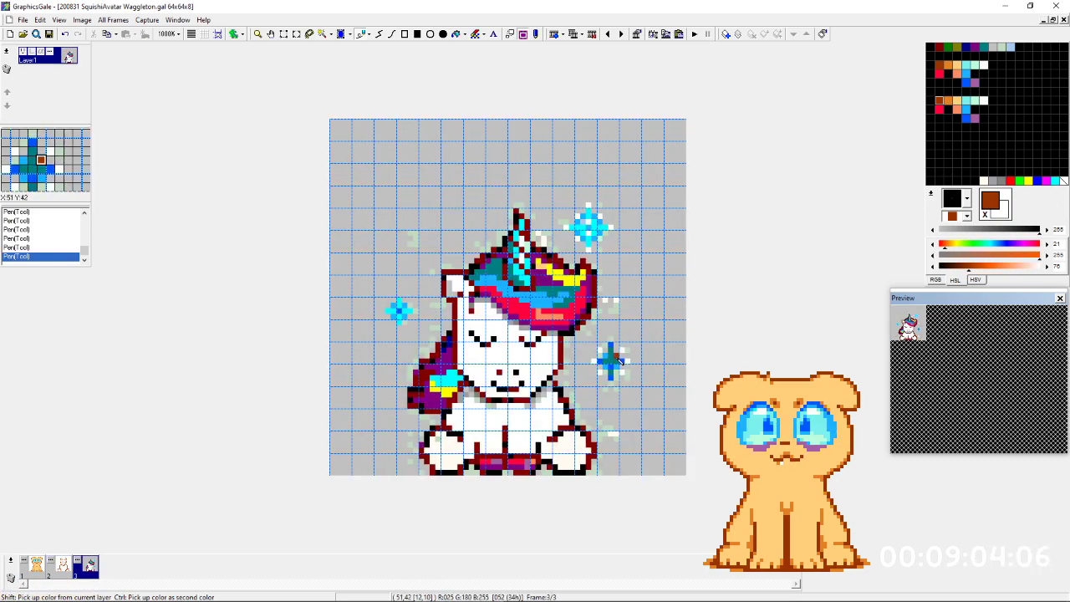
{"action": "key", "text": "Left"}
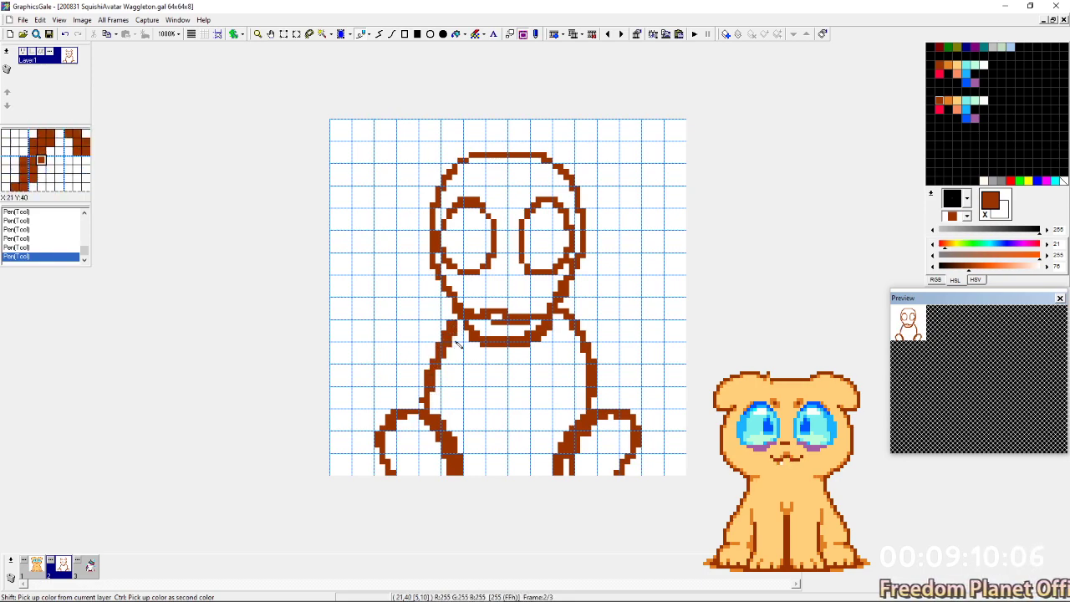
Redraw the body's right side further inward to match the left slope, and erase the old outer line.
{"action": "left_click", "coordinate": [455, 324]}
{"action": "key", "text": "x"}
{"action": "left_click_drag", "start_coordinate": [555, 323], "coordinate": [581, 373]}
{"action": "left_click_drag", "start_coordinate": [559, 327], "coordinate": [589, 404]}
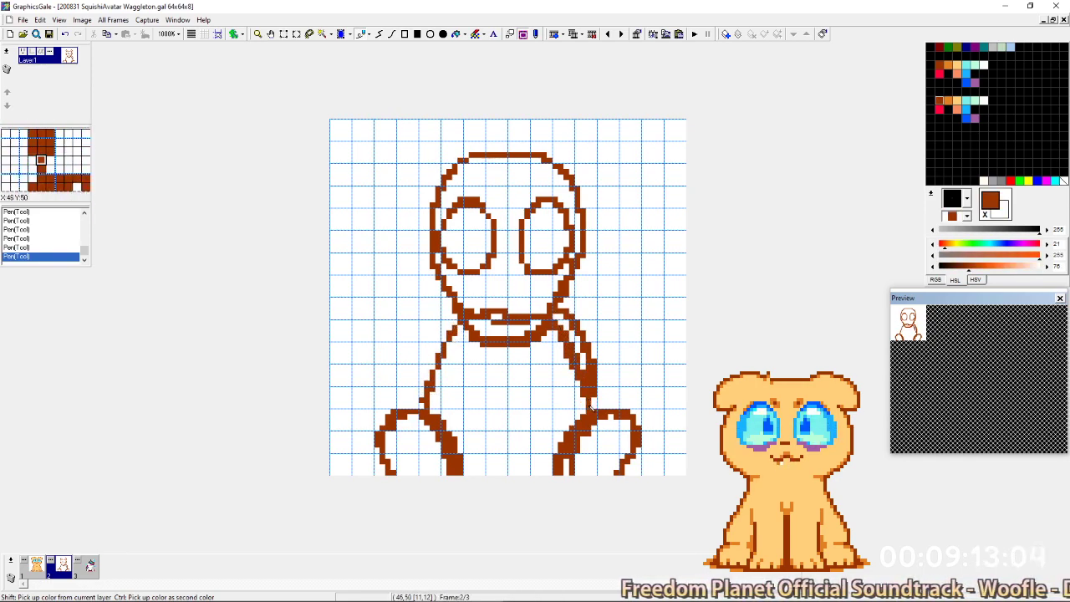
{"action": "key", "text": "x"}
{"action": "left_click", "coordinate": [566, 344]}
{"action": "key", "text": "x"}
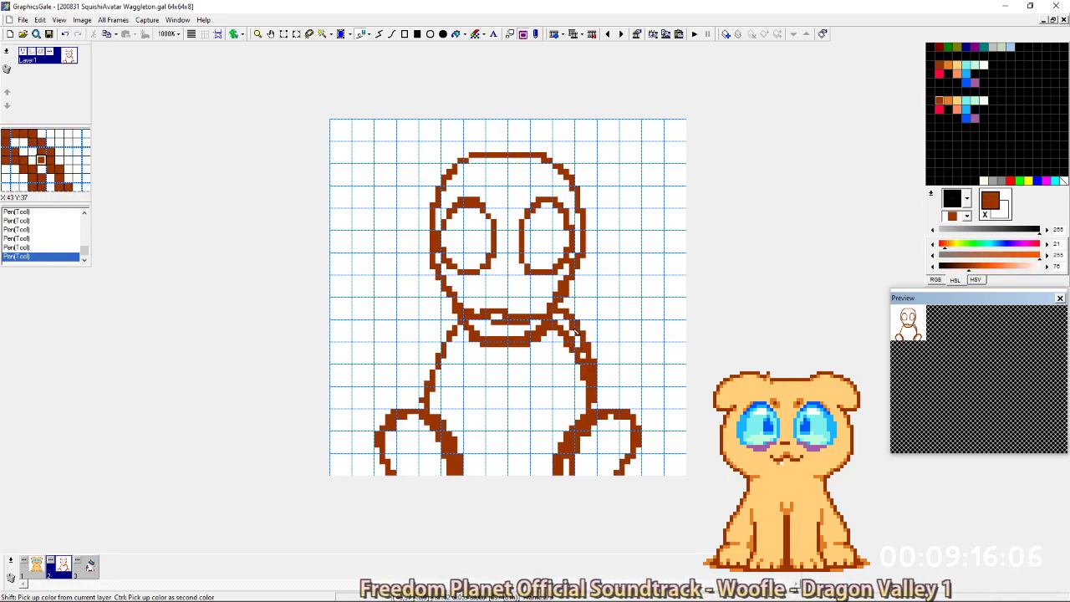
{"action": "key", "text": "x"}
{"action": "mouse_move", "coordinate": [589, 361]}
{"action": "left_mouse_down"}
{"action": "mouse_move", "coordinate": [595, 402]}
{"action": "mouse_move", "coordinate": [576, 331]}
{"action": "mouse_move", "coordinate": [597, 382]}
{"action": "mouse_move", "coordinate": [594, 353]}
{"action": "mouse_move", "coordinate": [565, 320]}
{"action": "left_mouse_up"}
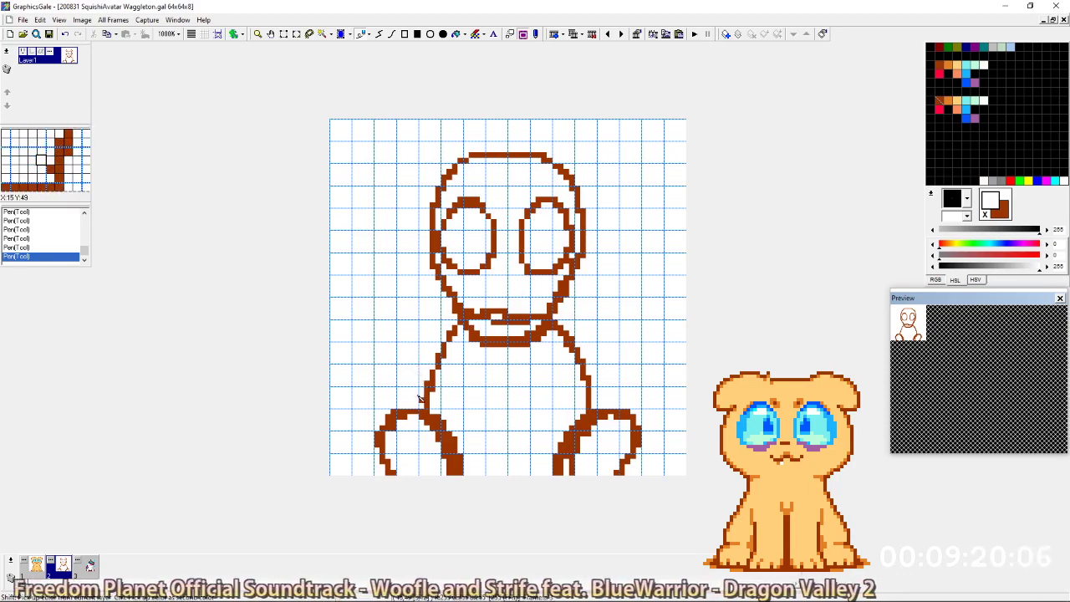
Redraw the body's left side as a slightly wider curve and erase the leftover inner pixels at its lower end.
{"action": "key", "text": "x"}
{"action": "left_click_drag", "start_coordinate": [423, 402], "coordinate": [457, 322]}
{"action": "key", "text": "x"}
{"action": "left_click_drag", "start_coordinate": [427, 405], "coordinate": [432, 378]}
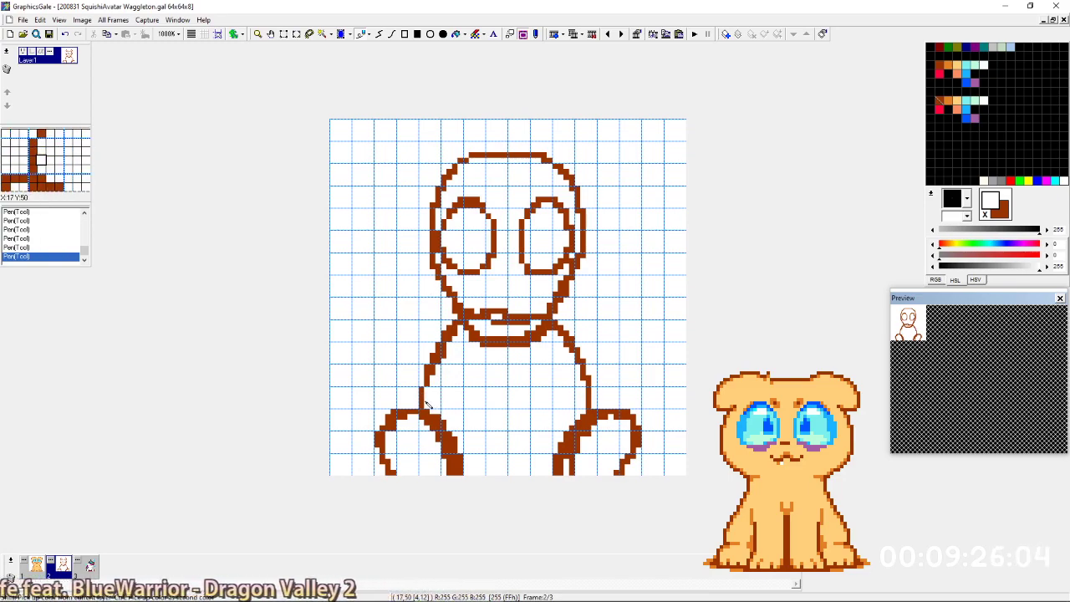
Widen the lower part of the body's right side and smooth the left curve by correcting single pixels.
{"action": "left_click", "coordinate": [589, 370], "text": "ctrl"}
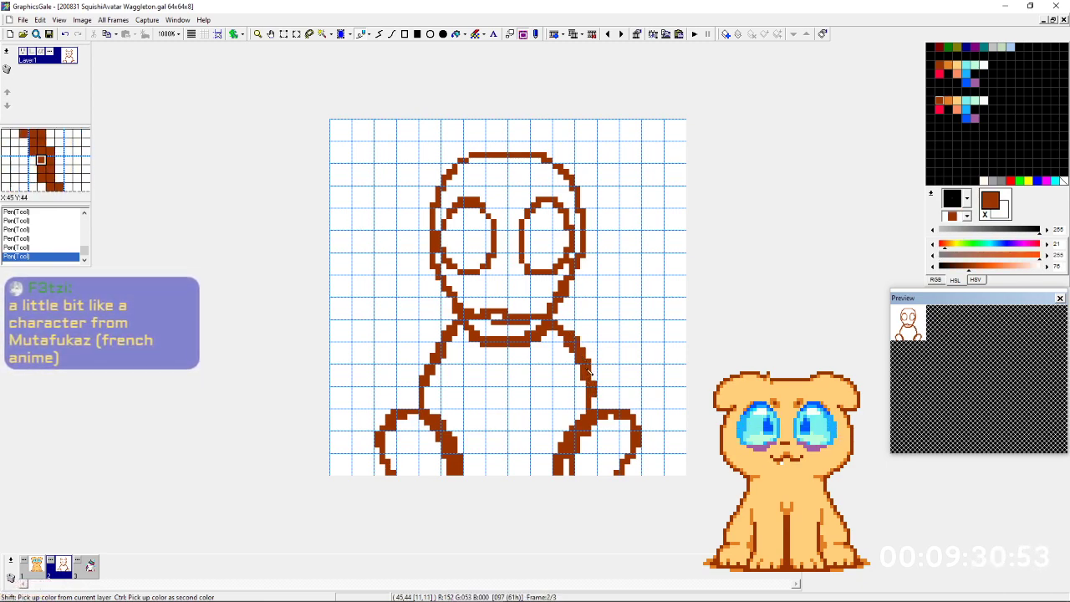
{"action": "key", "text": "x"}
{"action": "left_click", "coordinate": [427, 361]}
{"action": "key", "text": "x"}
{"action": "left_click", "coordinate": [432, 366]}
{"action": "left_click", "coordinate": [444, 345]}
{"action": "left_click", "coordinate": [455, 334]}
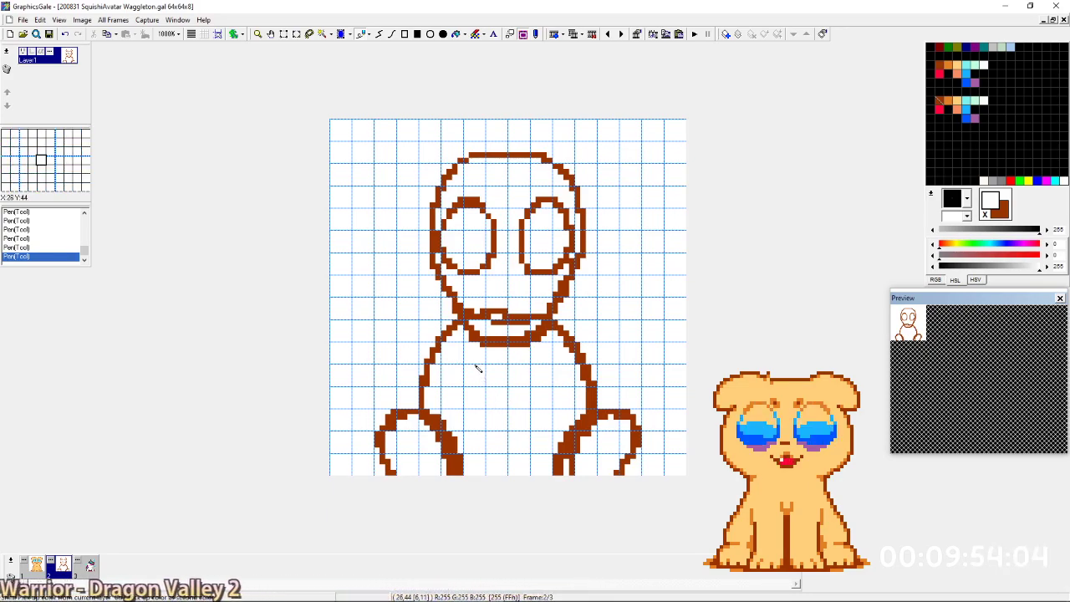
Replace the outer curves of the leg arches with lower, flat-topped foot outlines in brown.
{"action": "key", "text": "Left"}
{"action": "key", "text": "Right"}
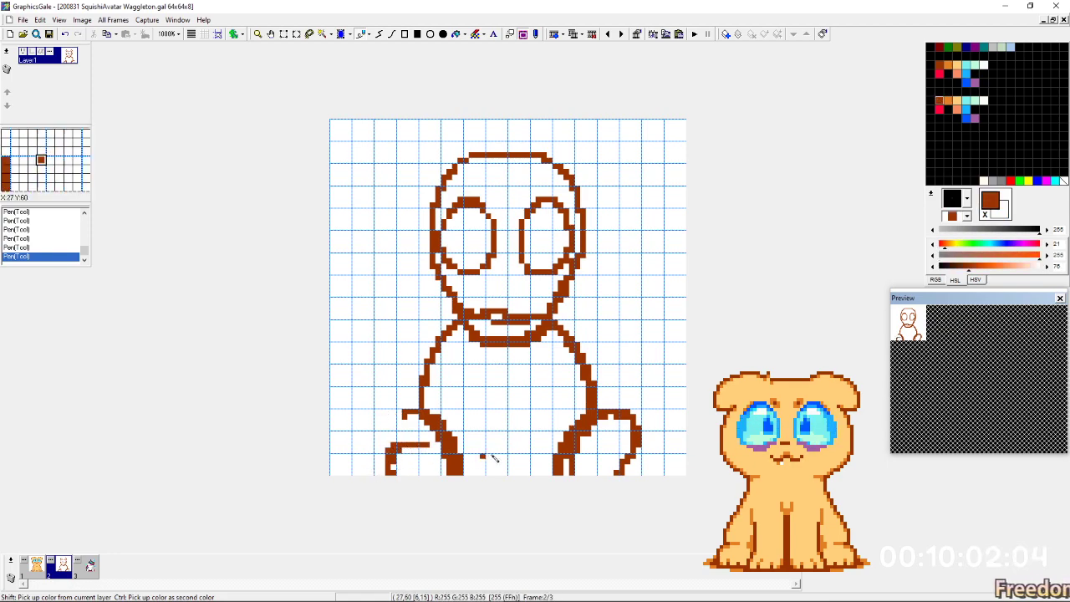
{"action": "key", "text": "x"}
{"action": "mouse_move", "coordinate": [629, 457]}
{"action": "left_mouse_down"}
{"action": "mouse_move", "coordinate": [633, 472]}
{"action": "mouse_move", "coordinate": [589, 451]}
{"action": "mouse_move", "coordinate": [606, 450]}
{"action": "mouse_move", "coordinate": [600, 470]}
{"action": "left_mouse_up"}
{"action": "key", "text": "x"}
{"action": "key", "text": "x"}
{"action": "key", "text": "x"}
{"action": "key", "text": "x"}
{"action": "key", "text": "x"}
{"action": "left_click_drag", "start_coordinate": [622, 411], "coordinate": [617, 411]}
Fill both feet with solid brown and even out their outer and bottom edges.
{"action": "key", "text": "Left"}
{"action": "key", "text": "Right"}
{"action": "key", "text": "x"}
{"action": "key", "text": "x"}
{"action": "mouse_move", "coordinate": [399, 472]}
{"action": "left_mouse_down"}
{"action": "mouse_move", "coordinate": [427, 463]}
{"action": "mouse_move", "coordinate": [408, 441]}
{"action": "mouse_move", "coordinate": [394, 460]}
{"action": "mouse_move", "coordinate": [421, 441]}
{"action": "mouse_move", "coordinate": [410, 437]}
{"action": "mouse_move", "coordinate": [438, 450]}
{"action": "left_mouse_up"}
{"action": "key", "text": "x"}
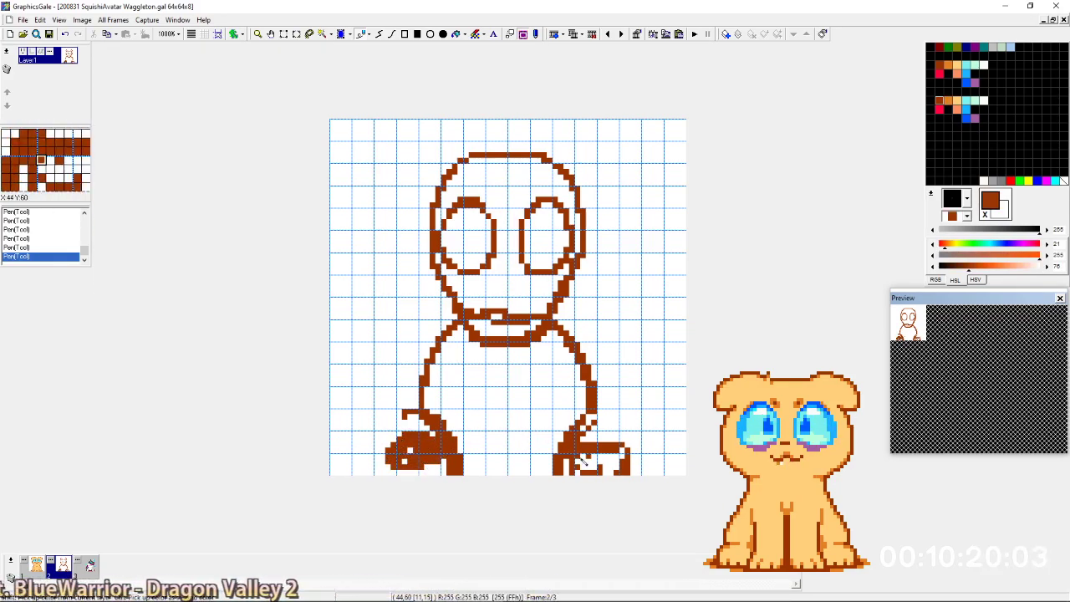
{"action": "key", "text": "x"}
{"action": "left_click_drag", "start_coordinate": [625, 473], "coordinate": [575, 473]}
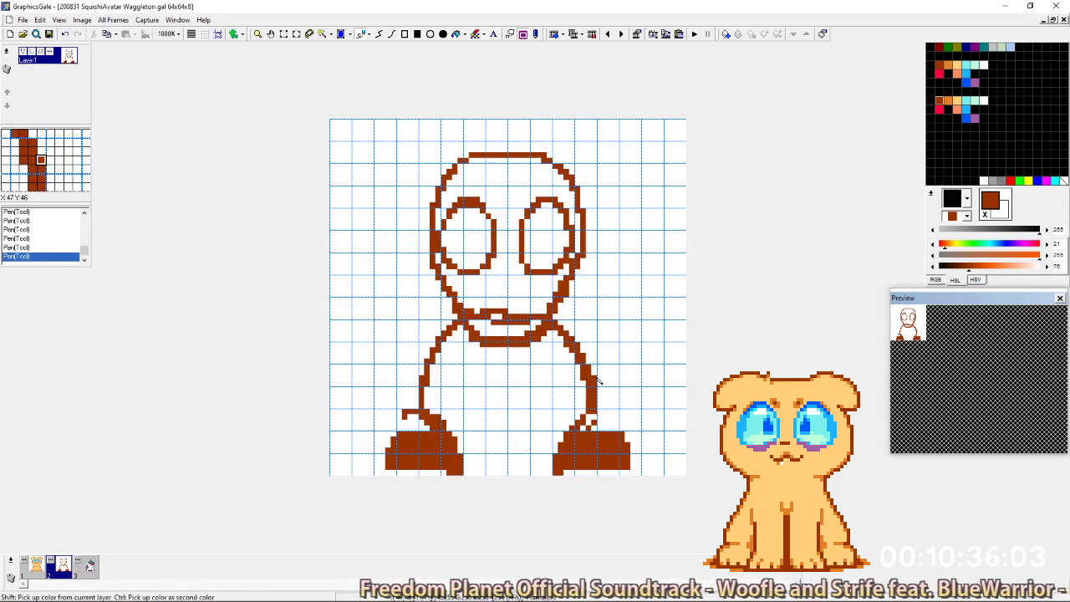
Trim the left foot's inner edge and draw mirrored front leg lines between the feet, checking against the puppy frame.
{"action": "key", "text": "Left"}
{"action": "key", "text": "Right"}
{"action": "key", "text": "Left"}
{"action": "key", "text": "Right"}
{"action": "key", "text": "Left"}
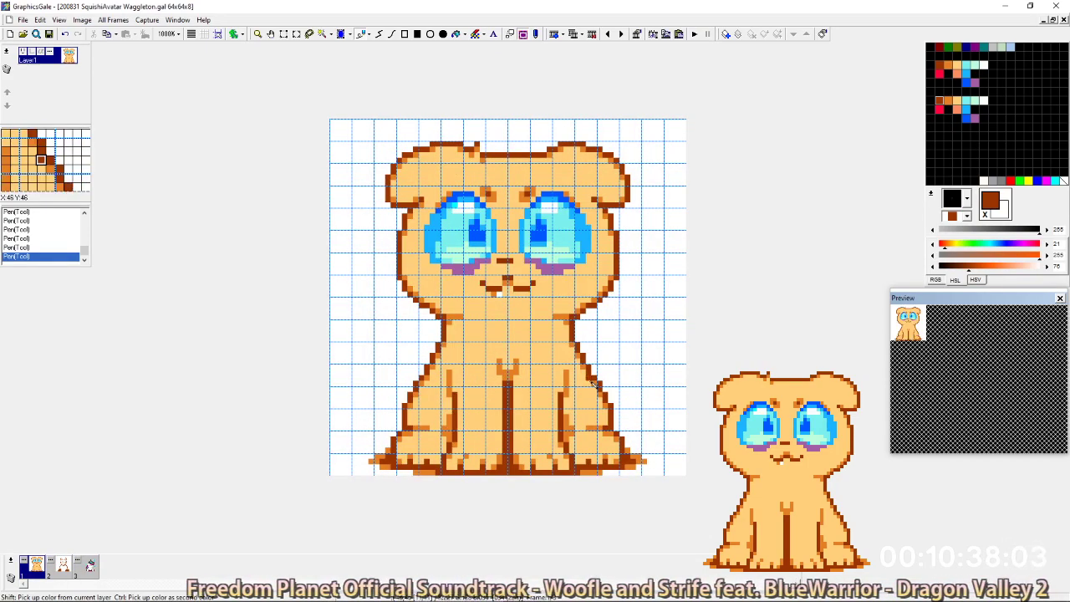
{"action": "key", "text": "Right"}
{"action": "key", "text": "x"}
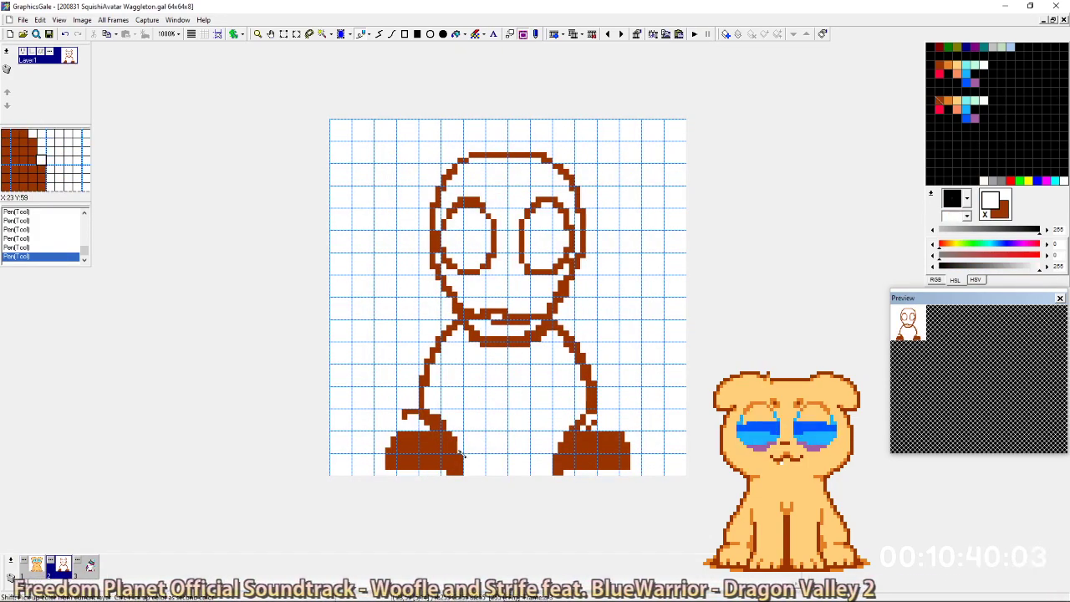
{"action": "left_click", "coordinate": [460, 457]}
{"action": "key", "text": "x"}
{"action": "mouse_move", "coordinate": [465, 473]}
{"action": "left_mouse_down"}
{"action": "mouse_move", "coordinate": [493, 472]}
{"action": "mouse_move", "coordinate": [490, 444]}
{"action": "left_mouse_up"}
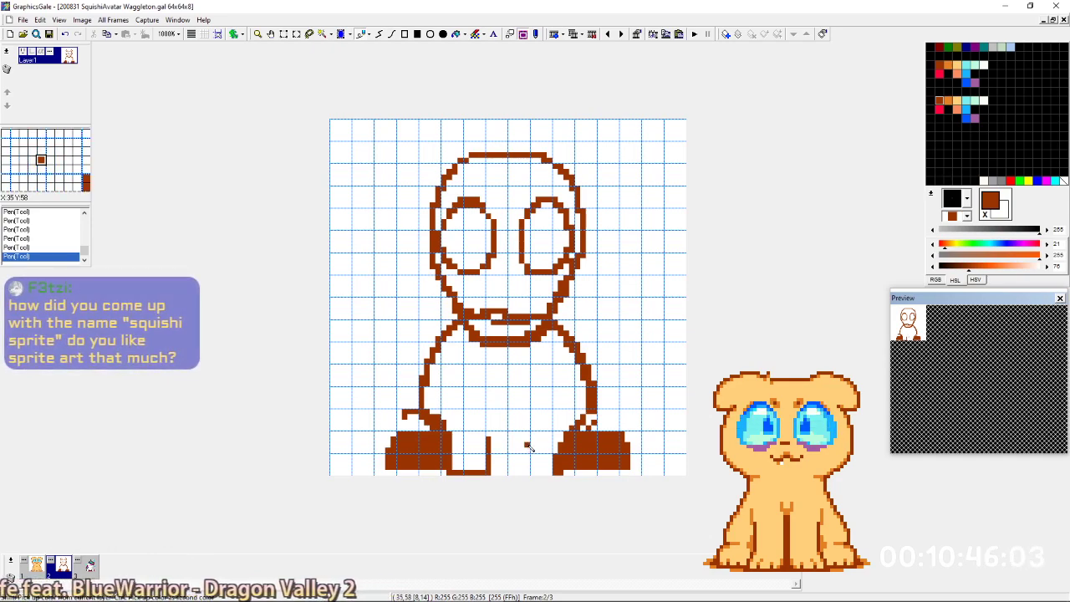
{"action": "left_click_drag", "start_coordinate": [527, 446], "coordinate": [527, 470]}
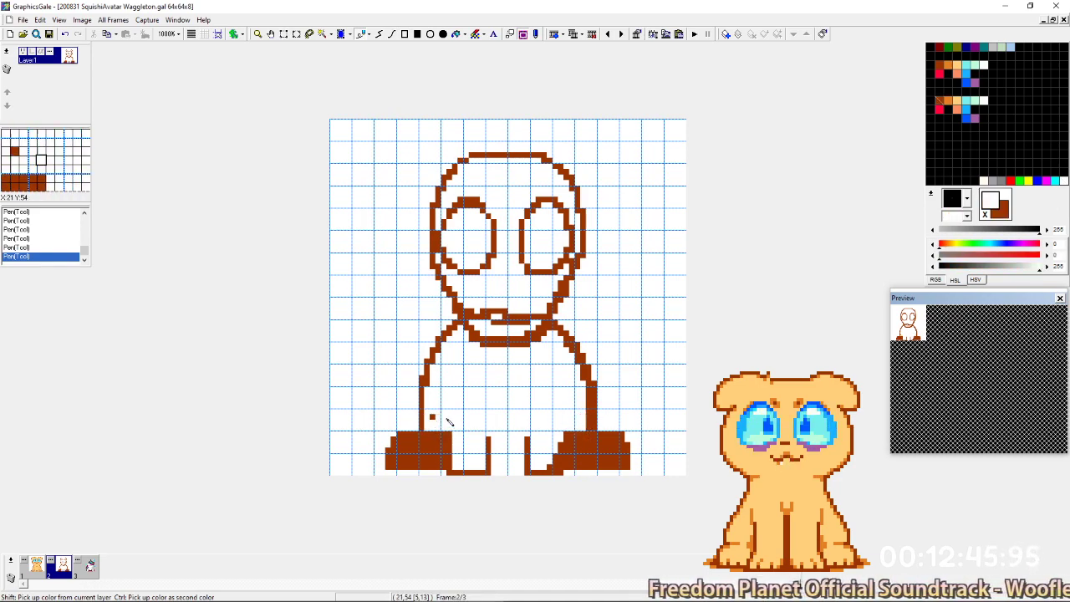
Erase the stray pixel above the left foot and thin the body's right side line down to the foot.
{"action": "key", "text": "x"}
{"action": "key", "text": "x"}
{"action": "left_click_drag", "start_coordinate": [589, 395], "coordinate": [589, 426]}
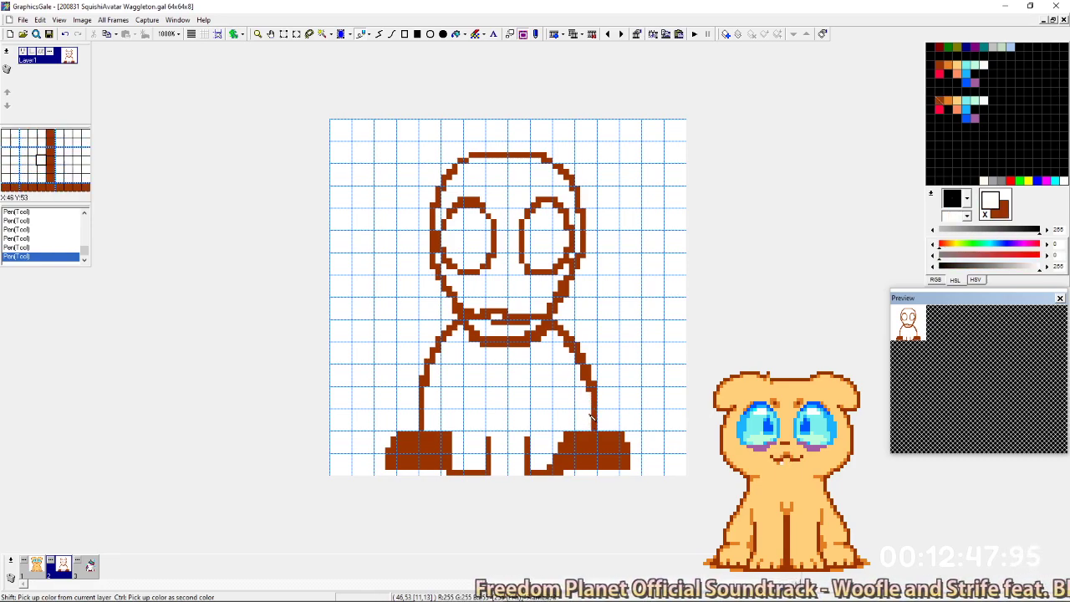
{"action": "left_click_drag", "start_coordinate": [567, 339], "coordinate": [589, 385]}
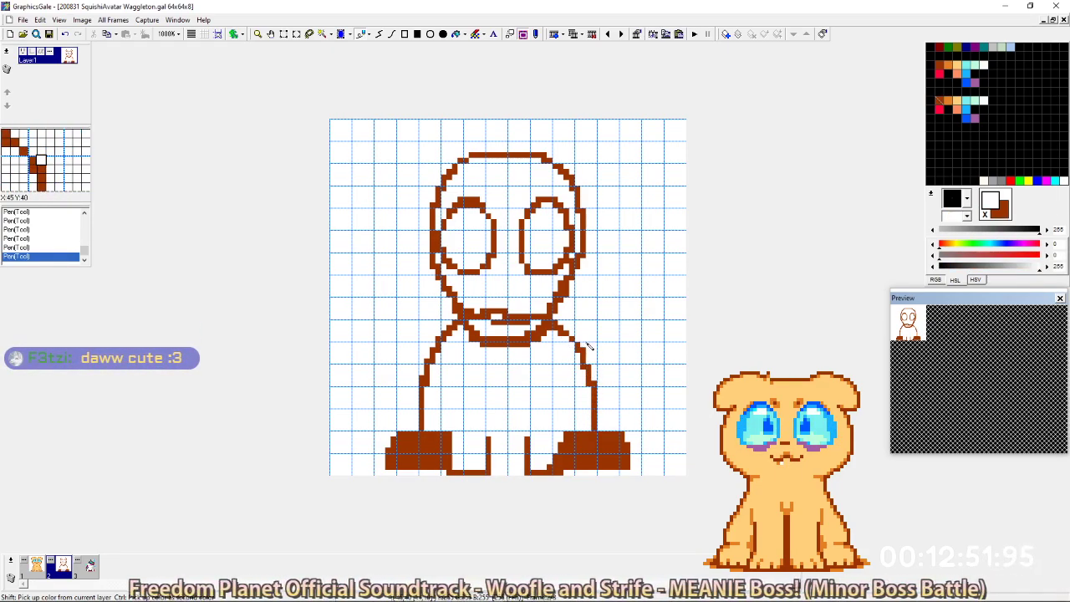
Redraw the inner front leg lines closer together, checking the reference frames, and extend the bottom outlines to meet them.
{"action": "key", "text": "Right"}
{"action": "key", "text": "Left"}
{"action": "key", "text": "Right"}
{"action": "key", "text": "Left"}
{"action": "key", "text": "x"}
{"action": "mouse_move", "coordinate": [499, 434]}
{"action": "left_mouse_down"}
{"action": "mouse_move", "coordinate": [500, 477]}
{"action": "mouse_move", "coordinate": [518, 440]}
{"action": "mouse_move", "coordinate": [516, 475]}
{"action": "left_mouse_up"}
{"action": "key", "text": "x"}
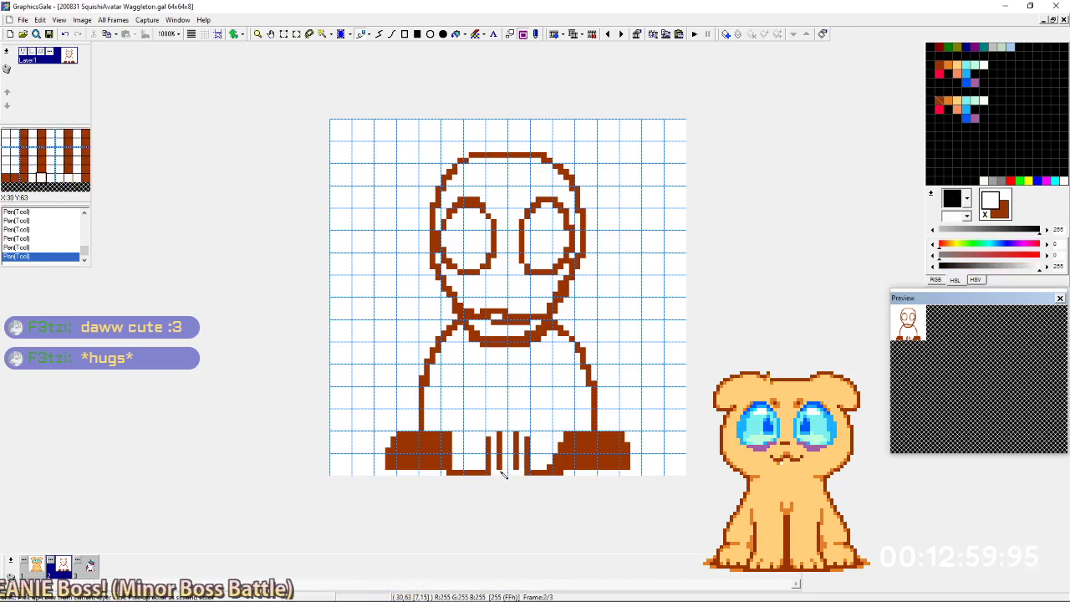
{"action": "right_click", "coordinate": [502, 474]}
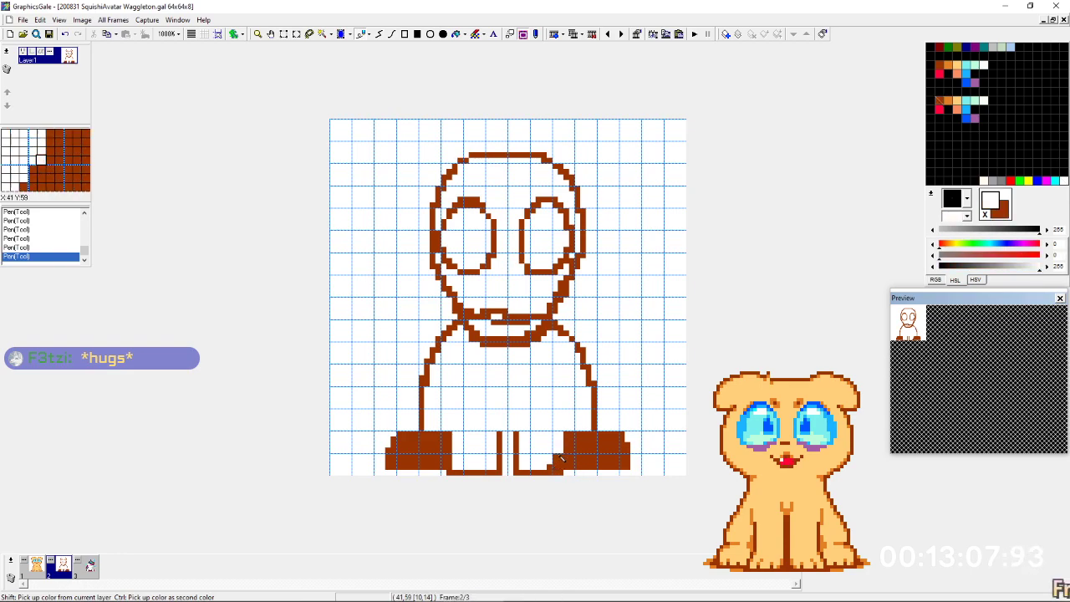
Square off the right foot's inner edge and widen both brown feet inward by one pixel column.
{"action": "left_click", "coordinate": [587, 435], "text": "ctrl"}
{"action": "left_click_drag", "start_coordinate": [455, 434], "coordinate": [455, 468]}
{"action": "key", "text": "x"}
{"action": "left_click", "coordinate": [450, 473]}
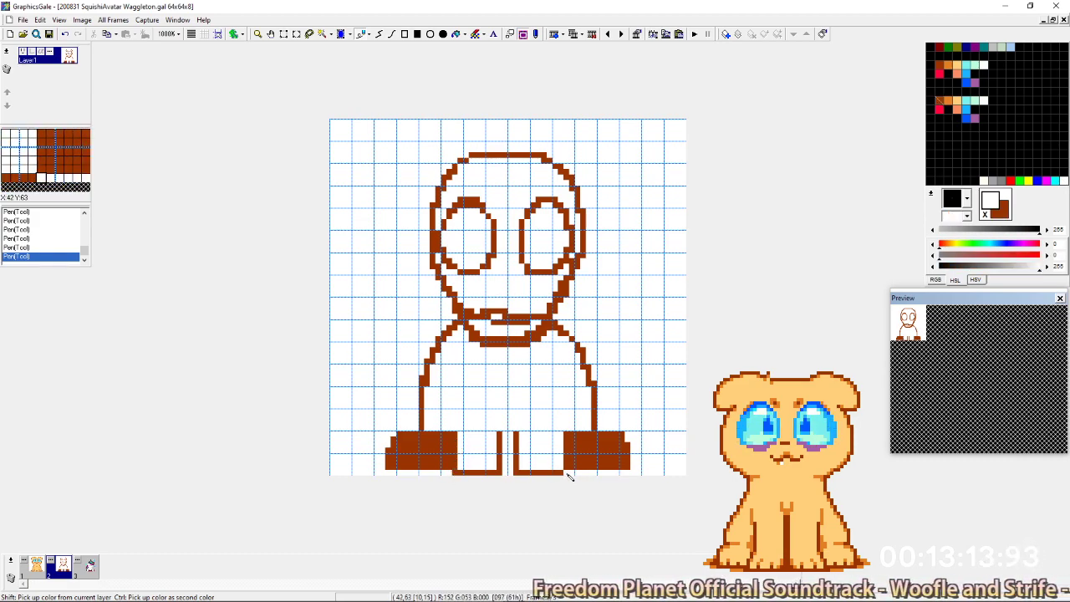
{"action": "key", "text": "x"}
{"action": "left_click_drag", "start_coordinate": [560, 468], "coordinate": [561, 435]}
{"action": "key", "text": "x"}
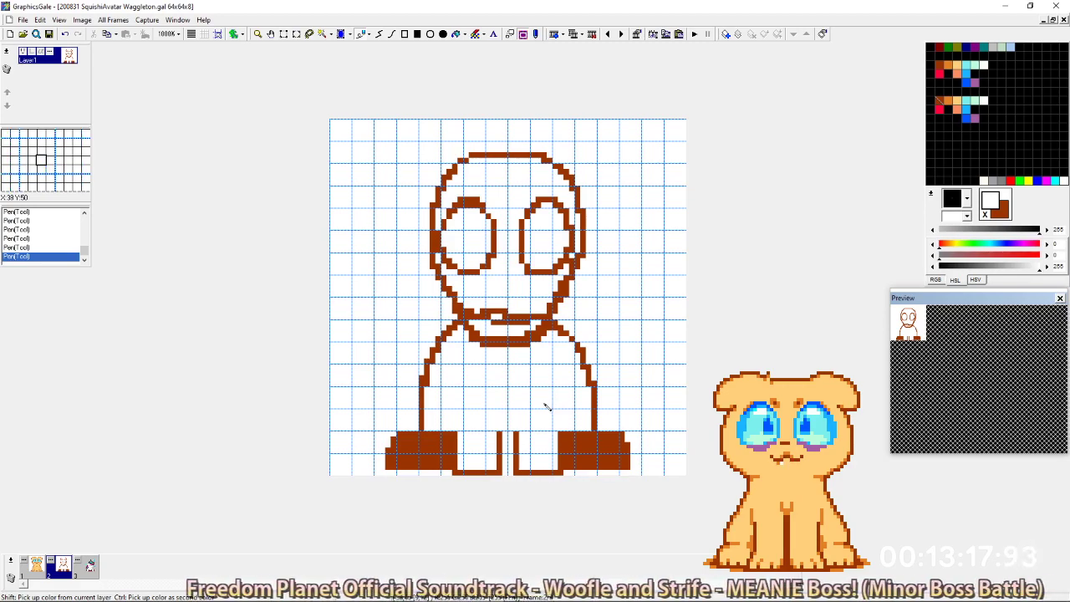
Trim one pixel column off the inner edge of both feet and extend the bottom outline outward beneath them.
{"action": "left_click", "coordinate": [456, 434], "text": "ctrl"}
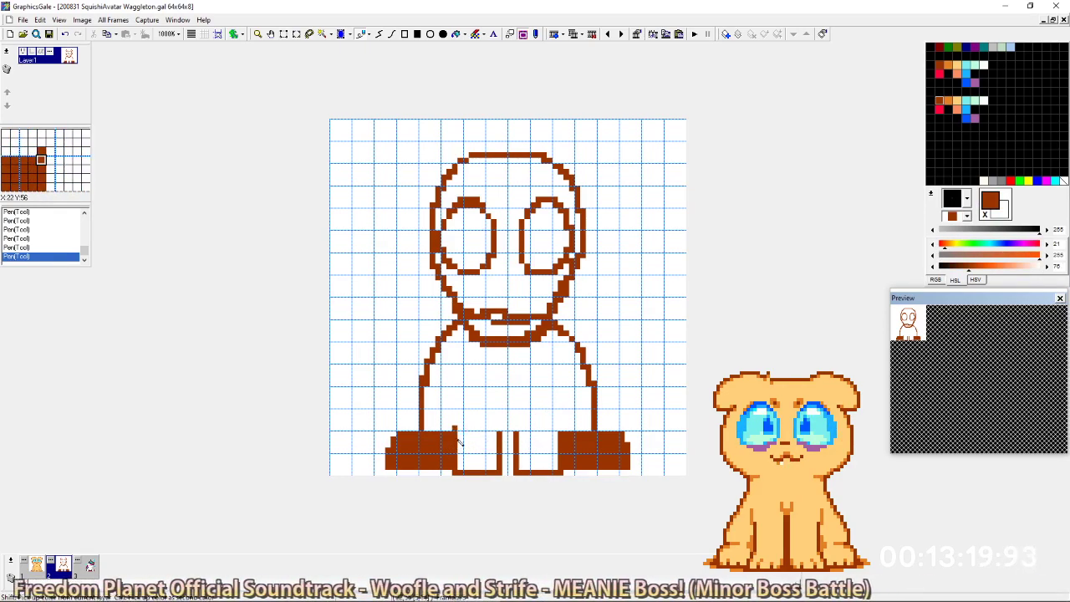
{"action": "key", "text": "x"}
{"action": "left_click_drag", "start_coordinate": [455, 434], "coordinate": [454, 468]}
{"action": "key", "text": "x"}
{"action": "left_click", "coordinate": [450, 472]}
{"action": "left_click", "coordinate": [566, 473]}
{"action": "key", "text": "x"}
{"action": "left_click_drag", "start_coordinate": [561, 467], "coordinate": [560, 434]}
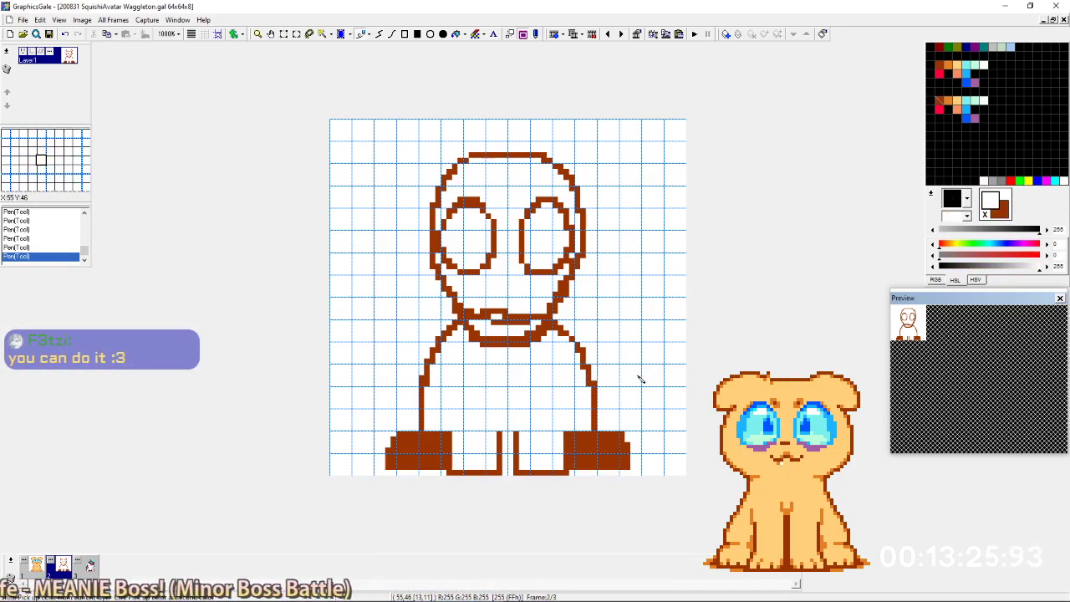
Fill the gap between the front legs with brown and draw two lines flaring up to the chest, checking the unicorn frame.
{"action": "key", "text": "Right"}
{"action": "key", "text": "Left"}
{"action": "key", "text": "Right"}
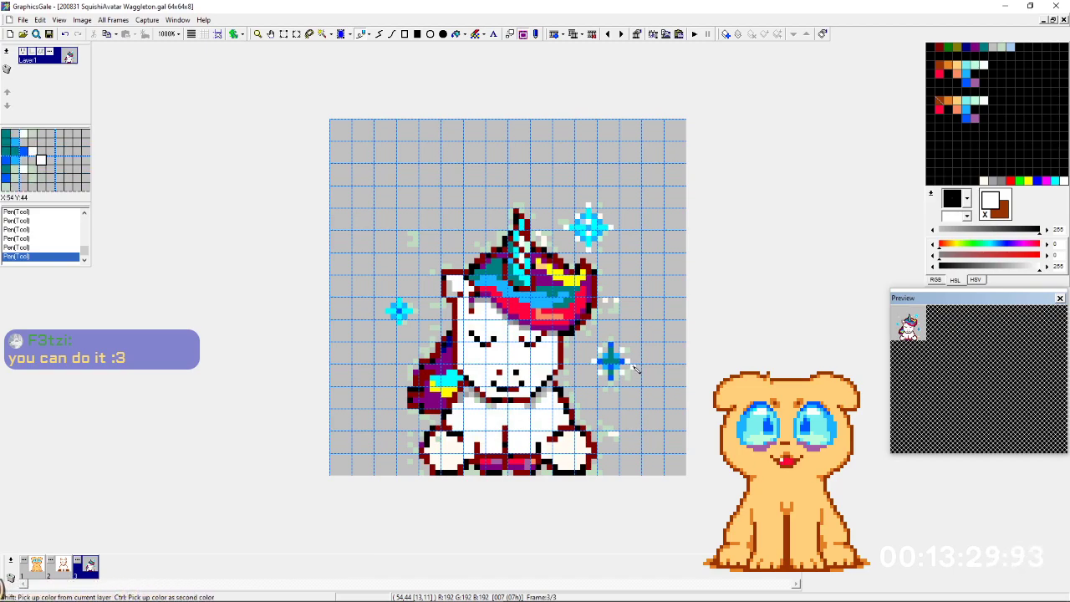
{"action": "key", "text": "comma"}
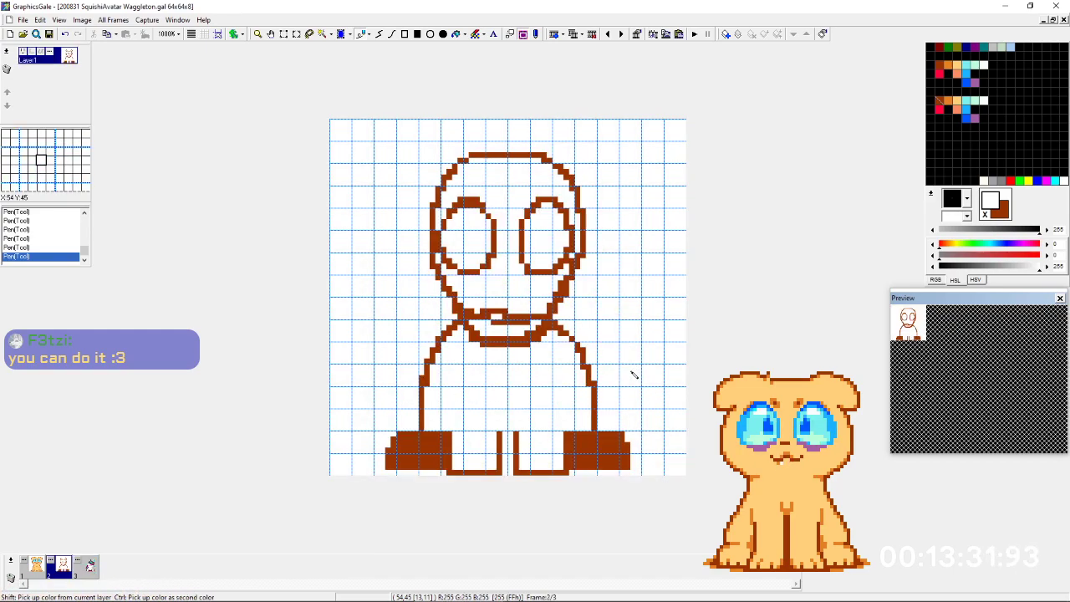
{"action": "key", "text": "period"}
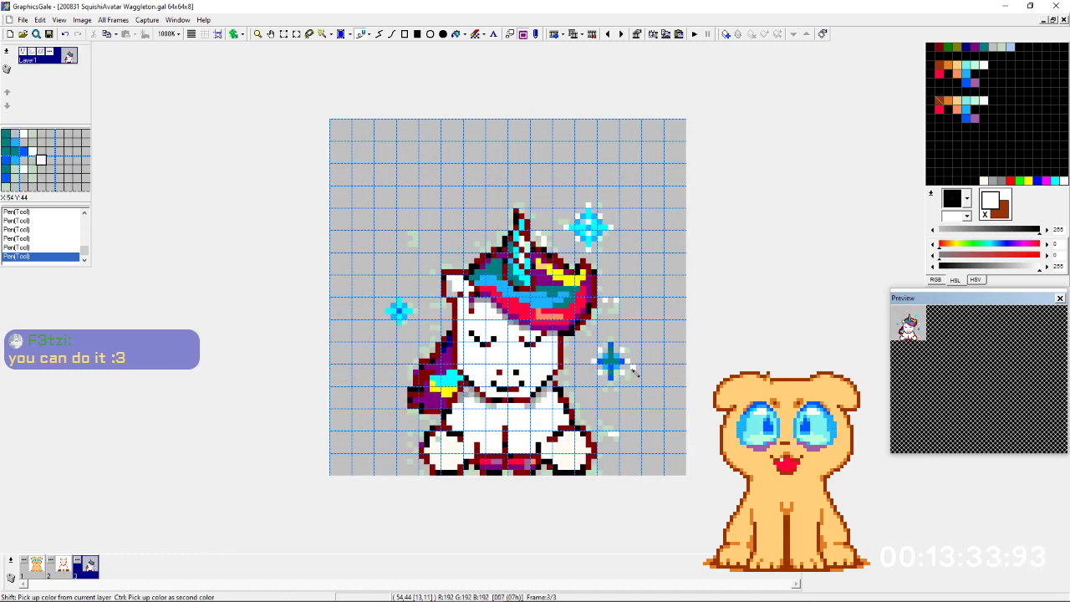
{"action": "key", "text": "comma"}
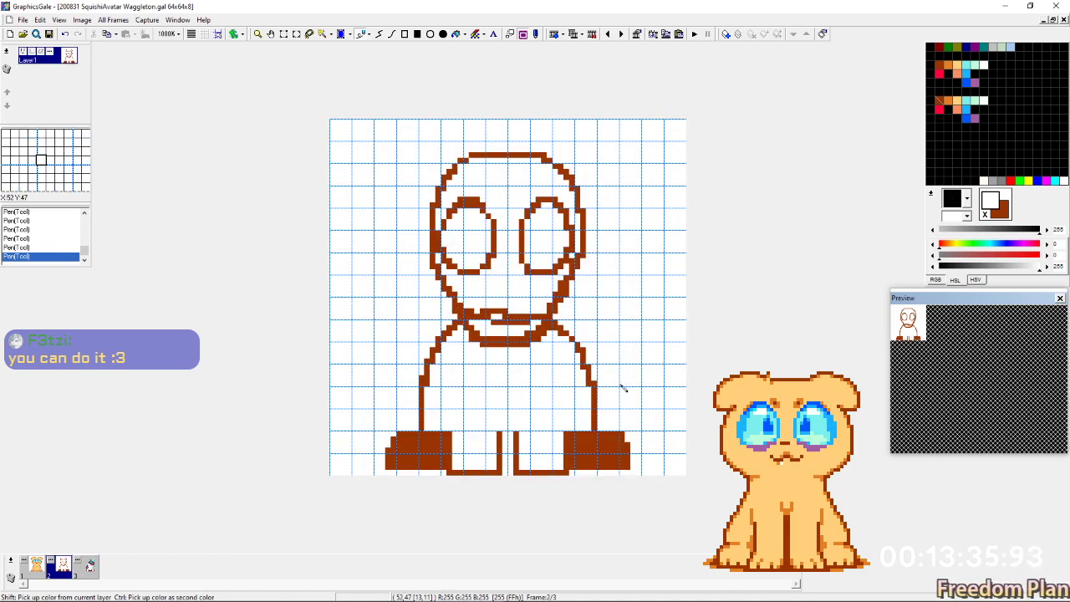
{"action": "key", "text": "x"}
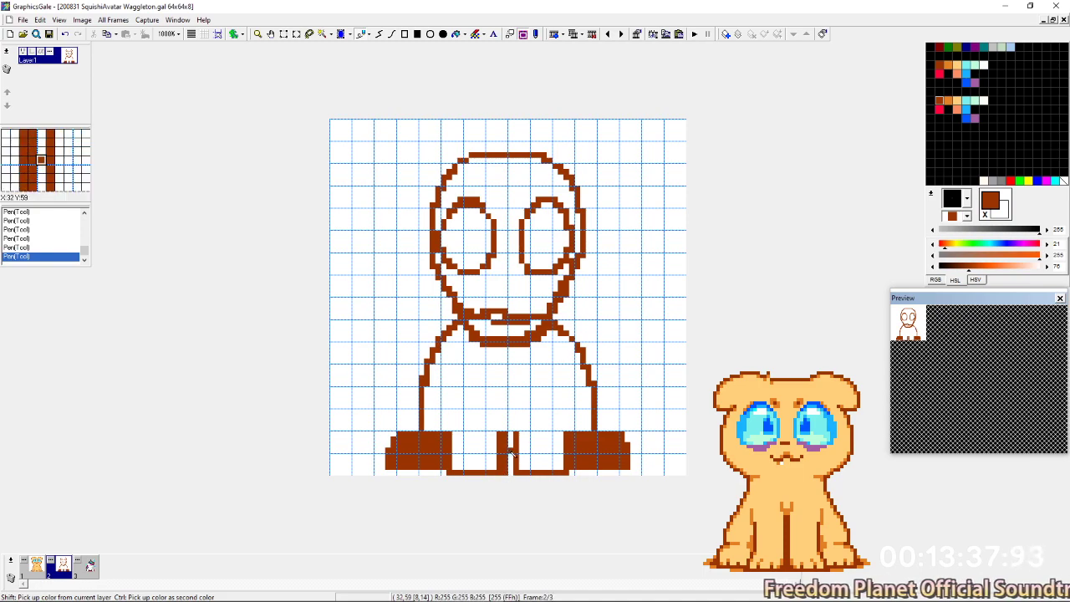
{"action": "left_click_drag", "start_coordinate": [502, 430], "coordinate": [486, 376]}
{"action": "left_click_drag", "start_coordinate": [516, 435], "coordinate": [526, 378]}
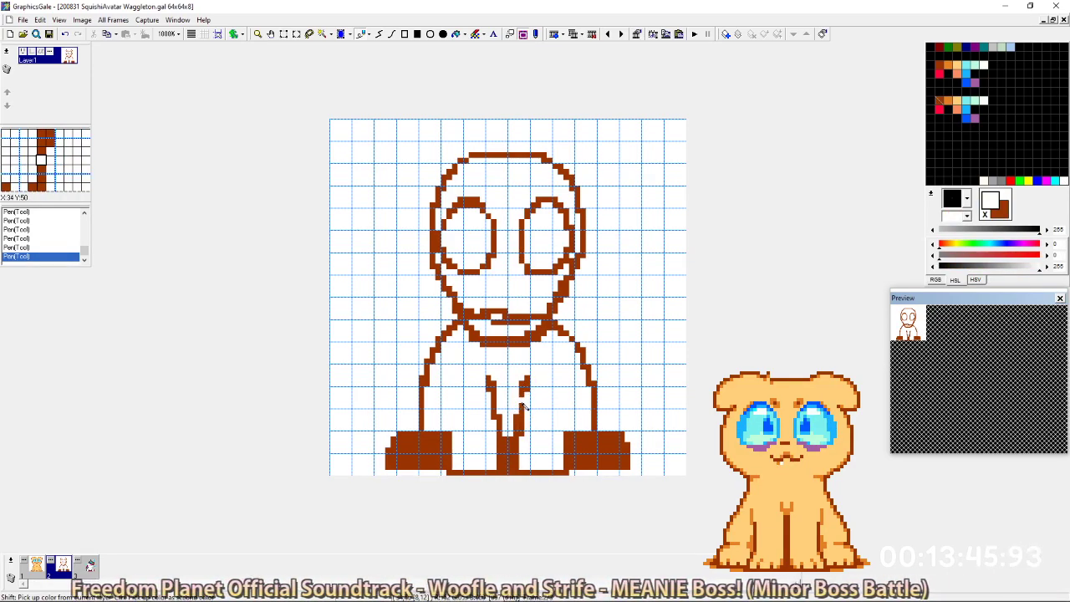
Clean up the right chest line and draw vertical outer front leg lines rising from the inner edges of both feet.
{"action": "key", "text": "x"}
{"action": "left_click_drag", "start_coordinate": [521, 433], "coordinate": [522, 417]}
{"action": "left_click", "coordinate": [494, 383]}
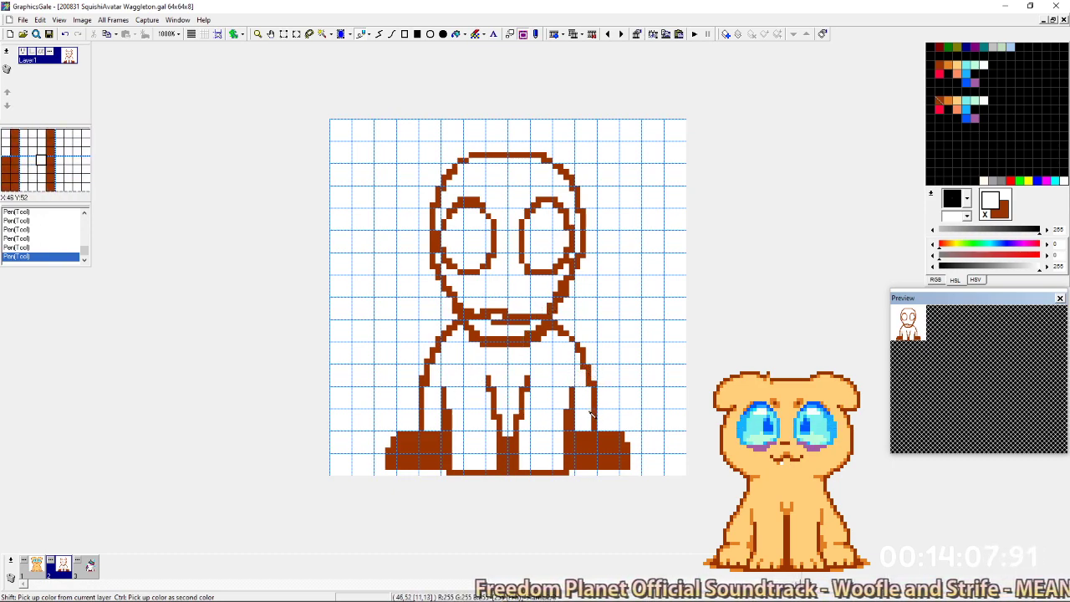
{"action": "key", "text": "Right"}
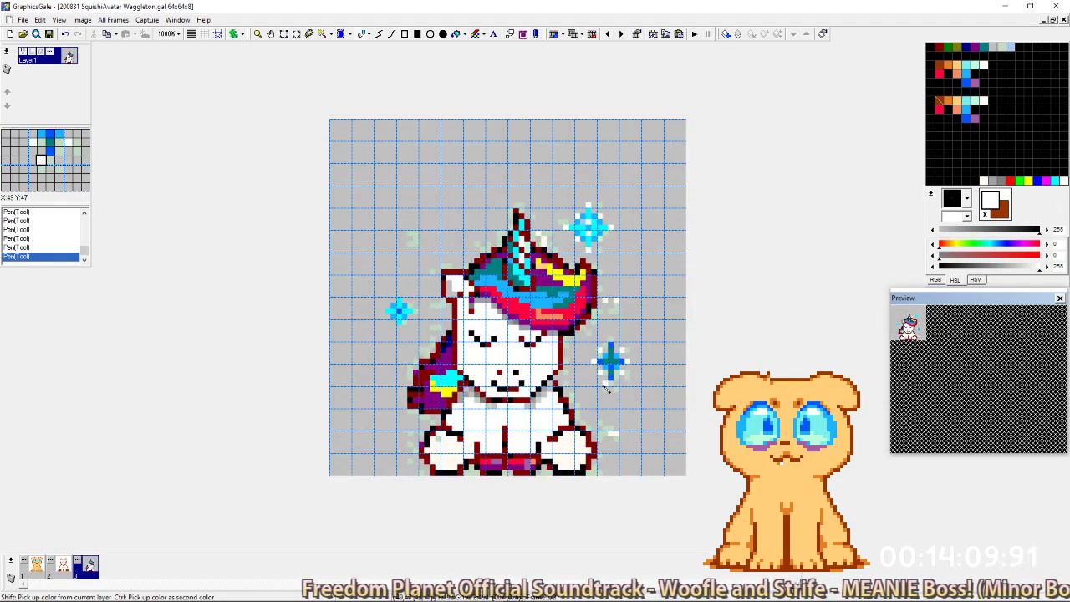
{"action": "key", "text": "Left"}
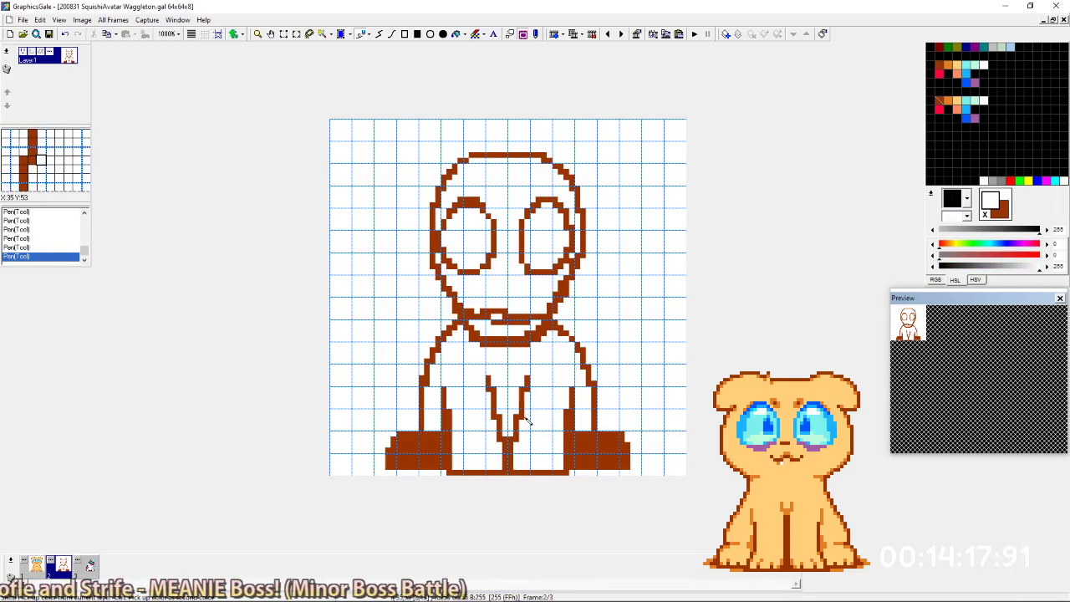
{"action": "key", "text": "x"}
{"action": "left_click_drag", "start_coordinate": [449, 391], "coordinate": [450, 408]}
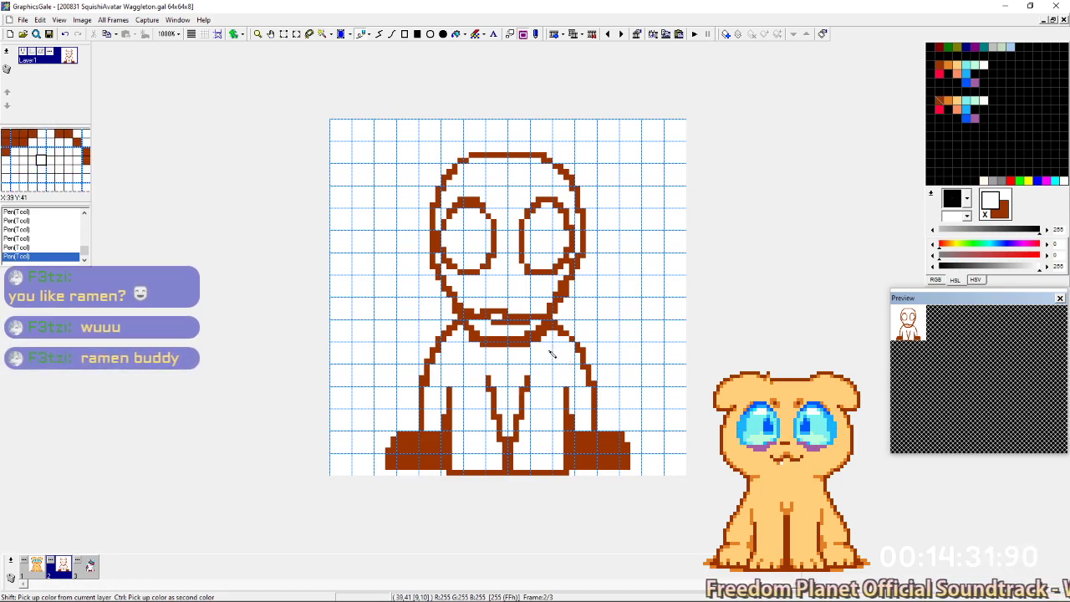
Redraw the two chest lines steeper and closer together above the gap between the front legs.
{"action": "left_click", "coordinate": [489, 390]}
{"action": "key", "text": "x"}
{"action": "mouse_move", "coordinate": [494, 379]}
{"action": "left_mouse_down"}
{"action": "mouse_move", "coordinate": [501, 415]}
{"action": "mouse_move", "coordinate": [510, 388]}
{"action": "mouse_move", "coordinate": [517, 411]}
{"action": "mouse_move", "coordinate": [529, 377]}
{"action": "mouse_move", "coordinate": [528, 393]}
{"action": "mouse_move", "coordinate": [490, 389]}
{"action": "mouse_move", "coordinate": [489, 379]}
{"action": "mouse_move", "coordinate": [495, 414]}
{"action": "mouse_move", "coordinate": [522, 418]}
{"action": "left_mouse_up"}
{"action": "key", "text": "x"}
{"action": "left_click", "coordinate": [522, 412]}
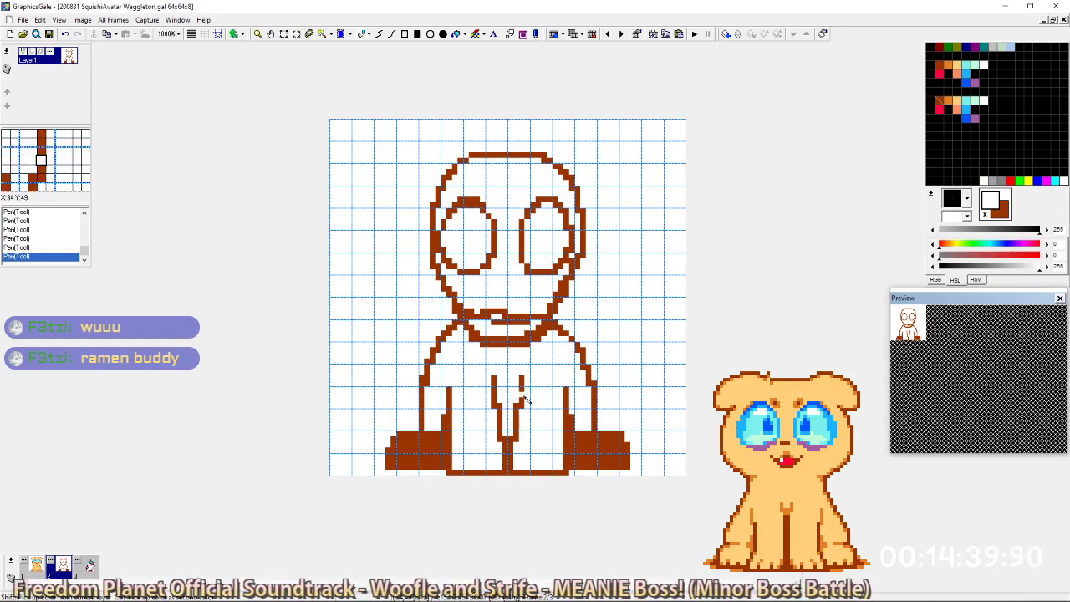
{"action": "key", "text": "x"}
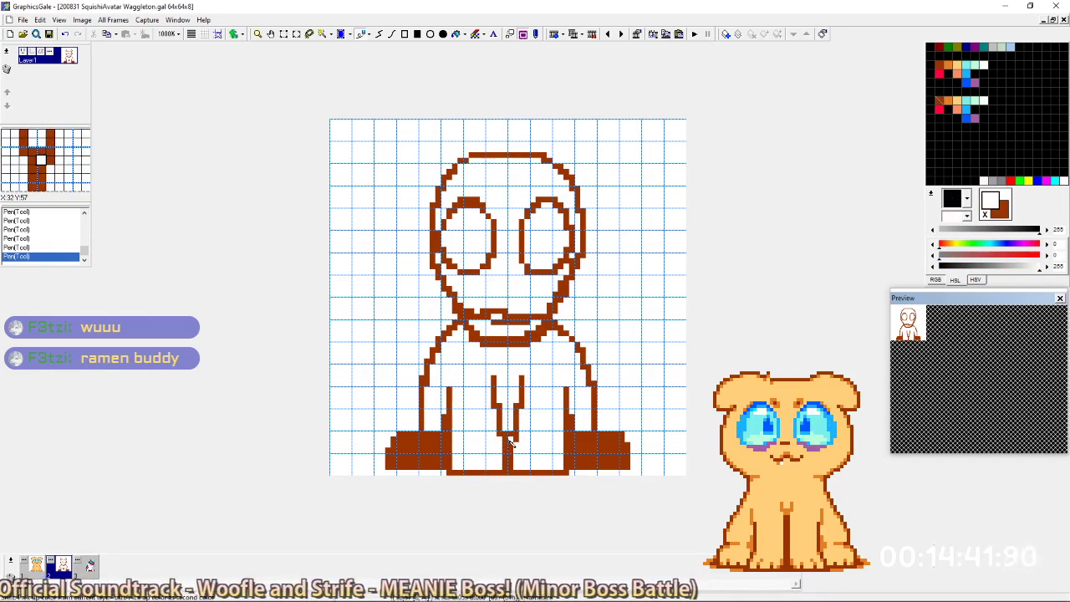
{"action": "right_click", "coordinate": [629, 340], "text": "shift"}
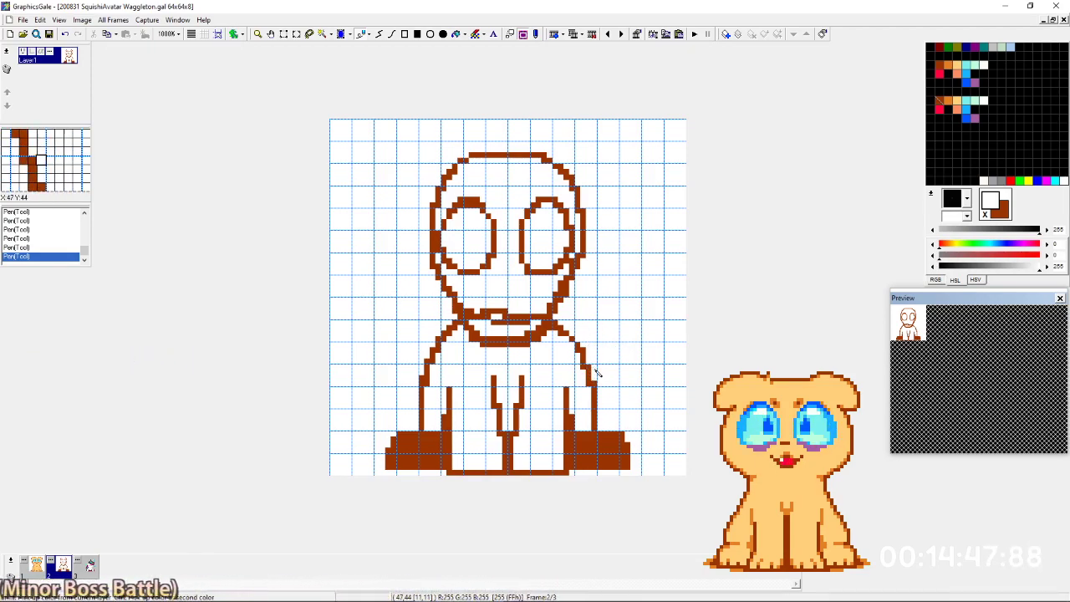
Compare the body and leg outlines of the sketch with the puppy reference frame.
{"action": "key", "text": "Right"}
{"action": "key", "text": "Right"}
{"action": "key", "text": "Right"}
{"action": "key", "text": "Right"}
{"action": "key", "text": "Right"}
{"action": "key", "text": "Right"}
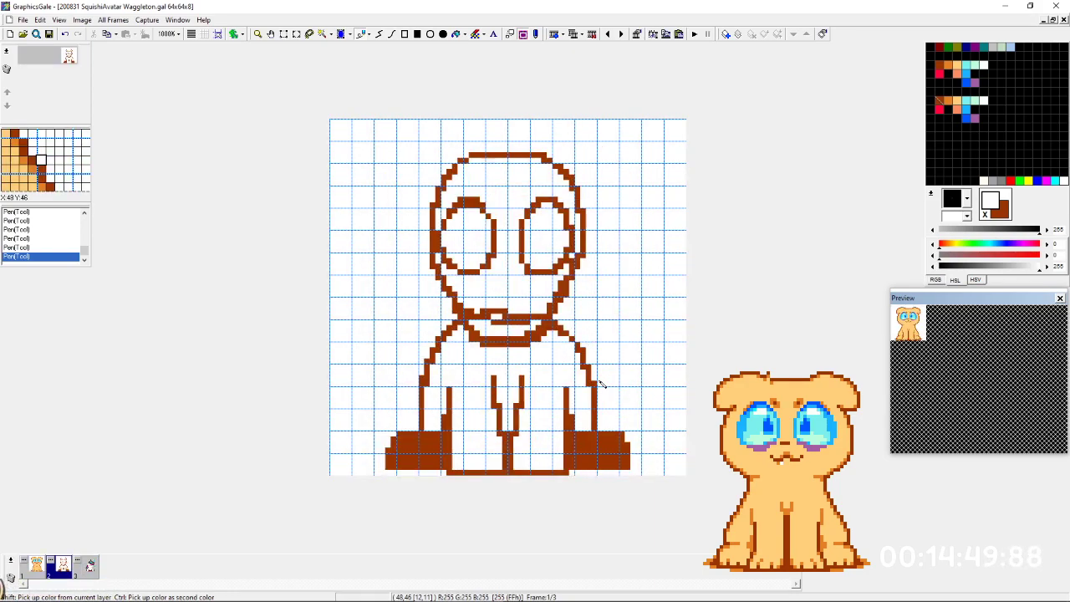
{"action": "key", "text": "Right"}
{"action": "key", "text": "Left"}
{"action": "key", "text": "Left"}
{"action": "key", "text": "Right"}
{"action": "key", "text": "Right"}
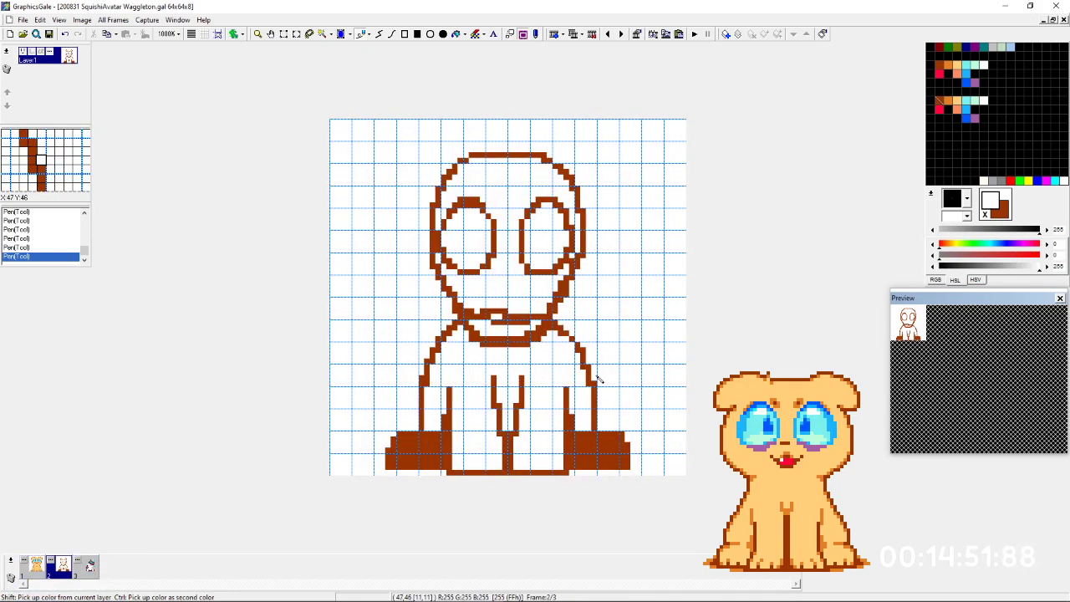
{"action": "key", "text": "Left"}
{"action": "key", "text": "Right"}
{"action": "key", "text": "Left"}
{"action": "key", "text": "Right"}
{"action": "key", "text": "Left"}
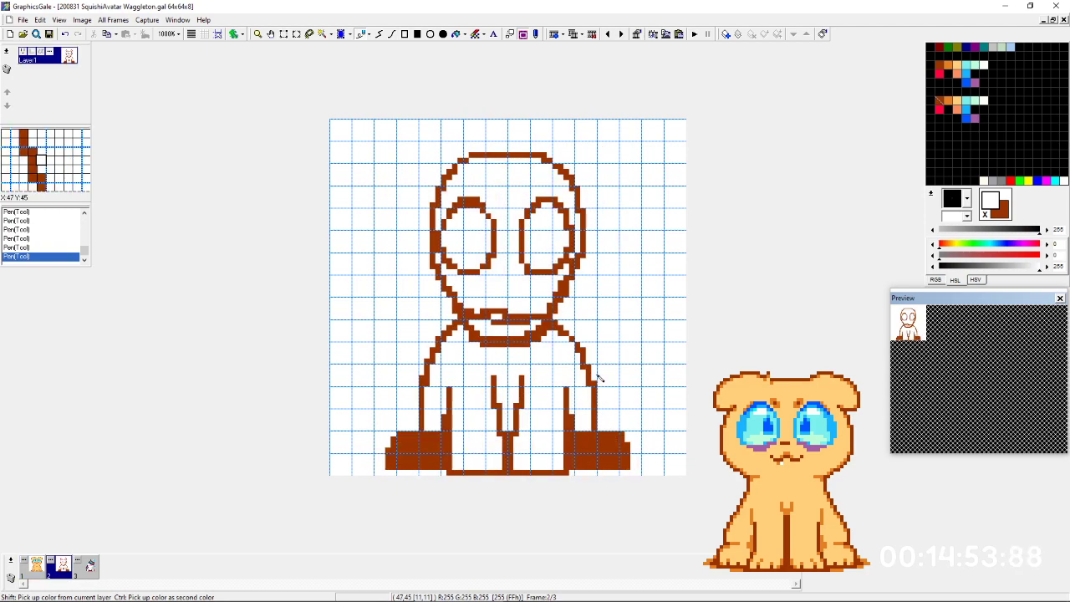
{"action": "key", "text": "Right"}
{"action": "key", "text": "Right"}
{"action": "key", "text": "Right"}
{"action": "key", "text": "Left"}
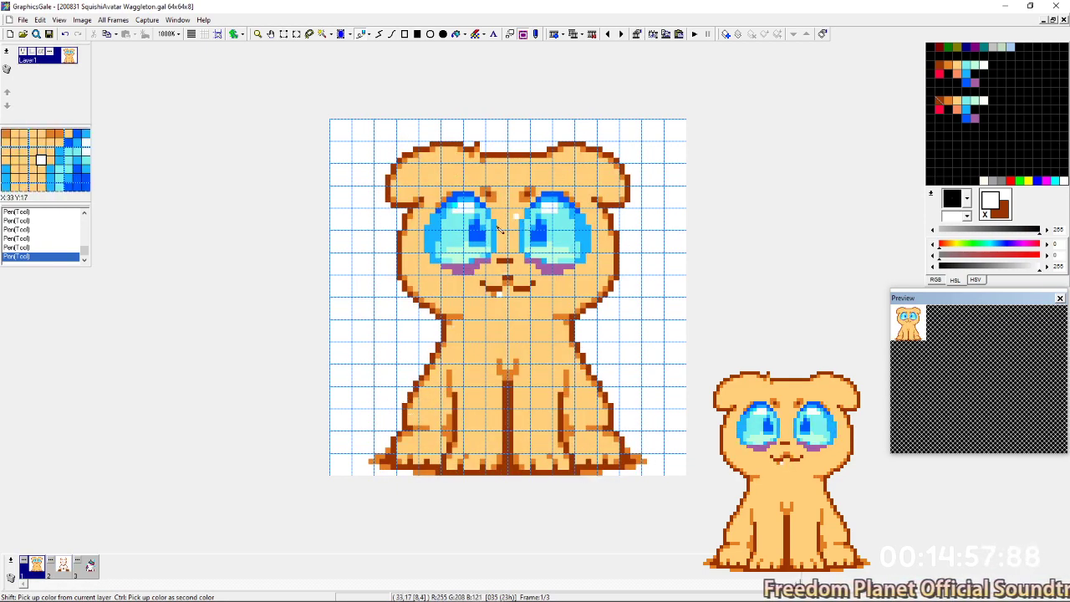
{"action": "key", "text": "Right"}
{"action": "key", "text": "Left"}
{"action": "key", "text": "Right"}
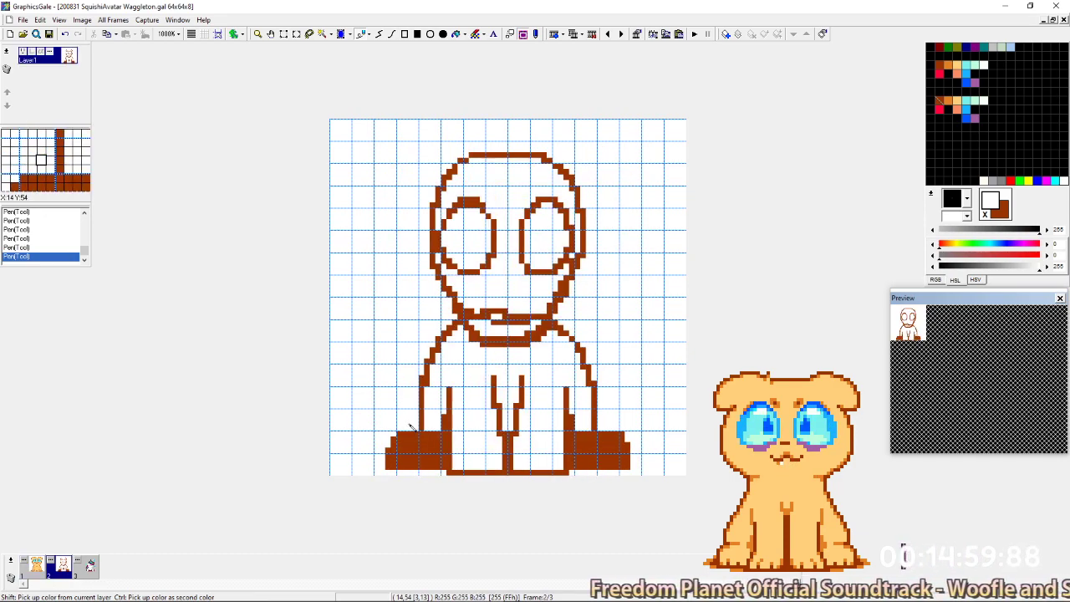
Widen the lower body on both sides with brown outlines slanting outward to the feet, erasing the old right side line.
{"action": "left_click", "coordinate": [410, 430], "text": "ctrl"}
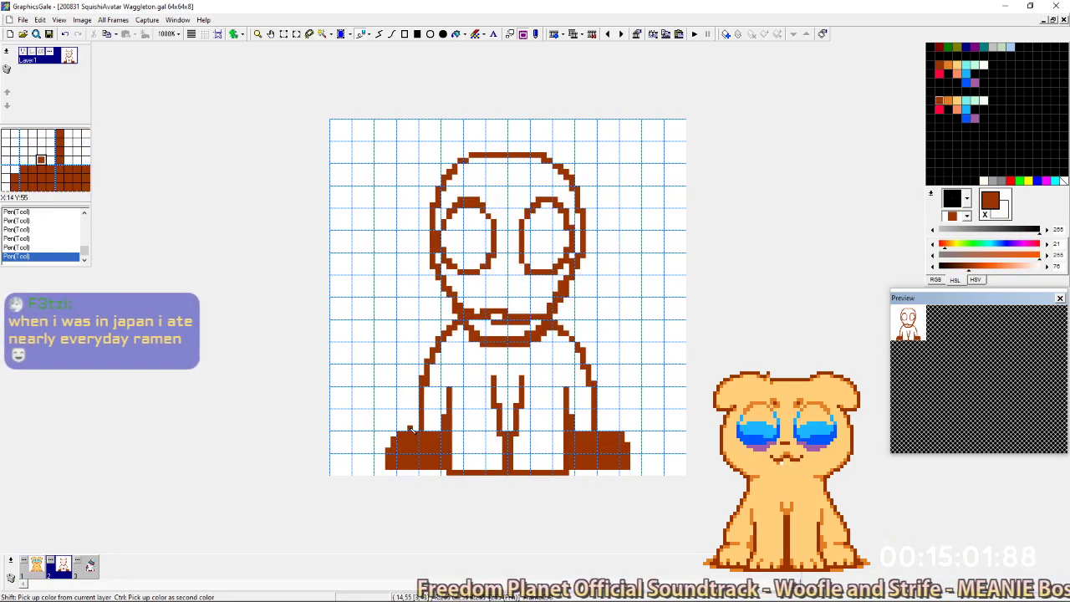
{"action": "left_click_drag", "start_coordinate": [410, 430], "coordinate": [415, 419]}
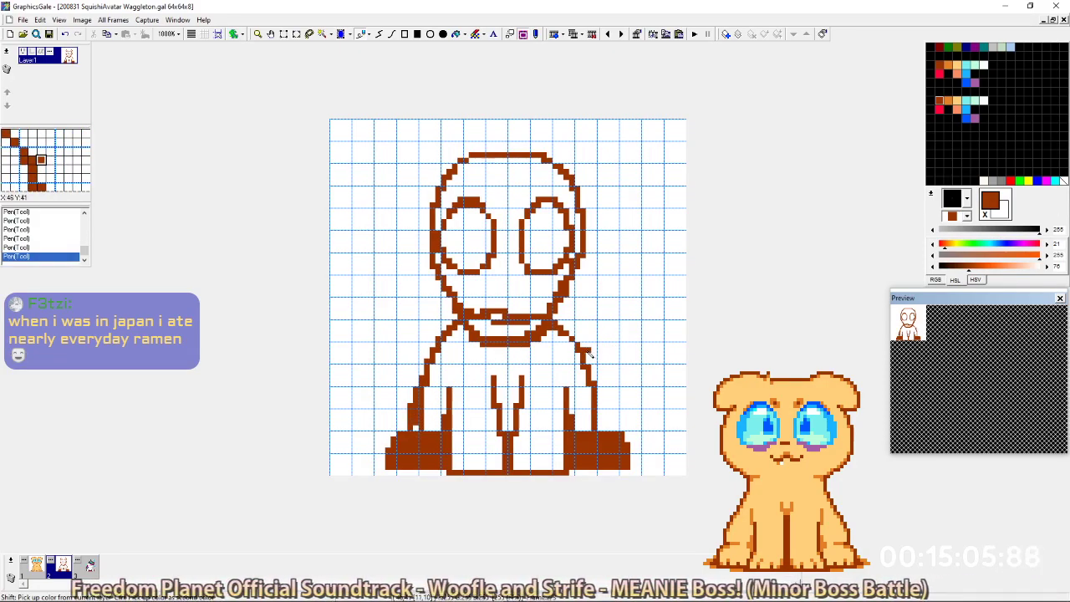
{"action": "left_click", "coordinate": [416, 428]}
{"action": "mouse_move", "coordinate": [612, 400]}
{"action": "left_mouse_down"}
{"action": "mouse_move", "coordinate": [612, 431]}
{"action": "mouse_move", "coordinate": [606, 407]}
{"action": "left_mouse_up"}
{"action": "key", "text": "x"}
{"action": "left_click", "coordinate": [612, 428]}
{"action": "key", "text": "x"}
{"action": "key", "text": "x"}
{"action": "right_click", "coordinate": [603, 405]}
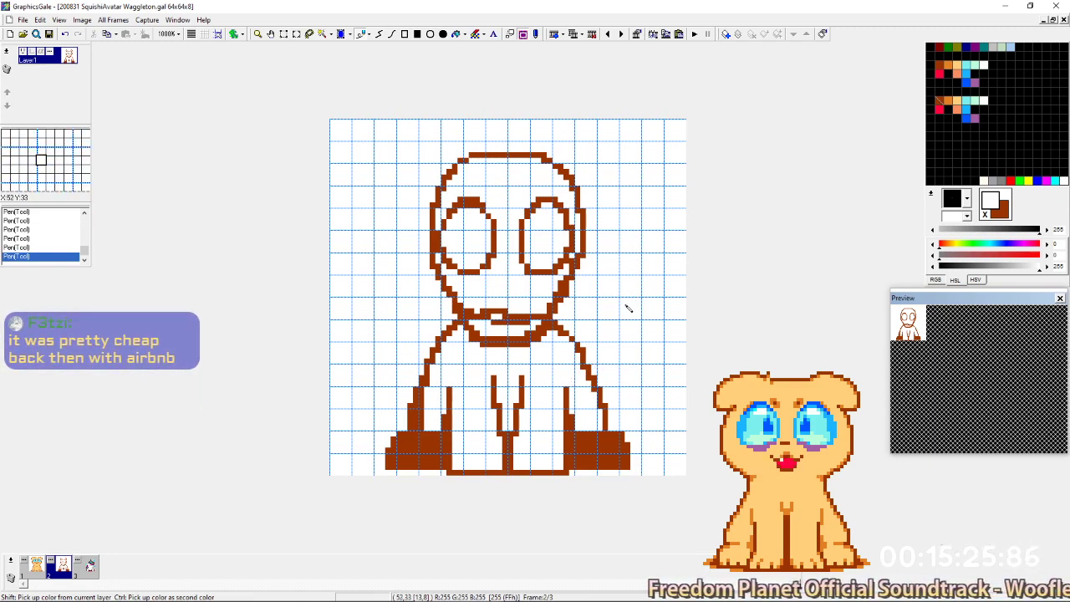
Examine the slope of the body's sides against the puppy and unicorn reference frames.
{"action": "key", "text": "Right"}
{"action": "key", "text": "Left"}
{"action": "key", "text": "Right"}
{"action": "key", "text": "Left"}
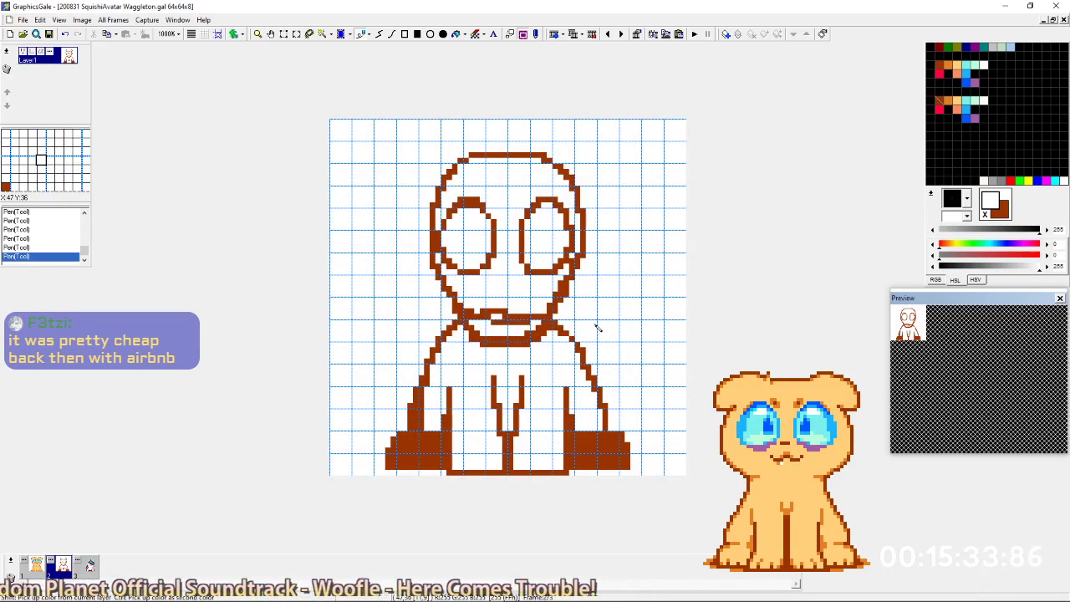
{"action": "key", "text": "Left"}
{"action": "key", "text": "Right"}
{"action": "key", "text": "Right"}
{"action": "key", "text": "Left"}
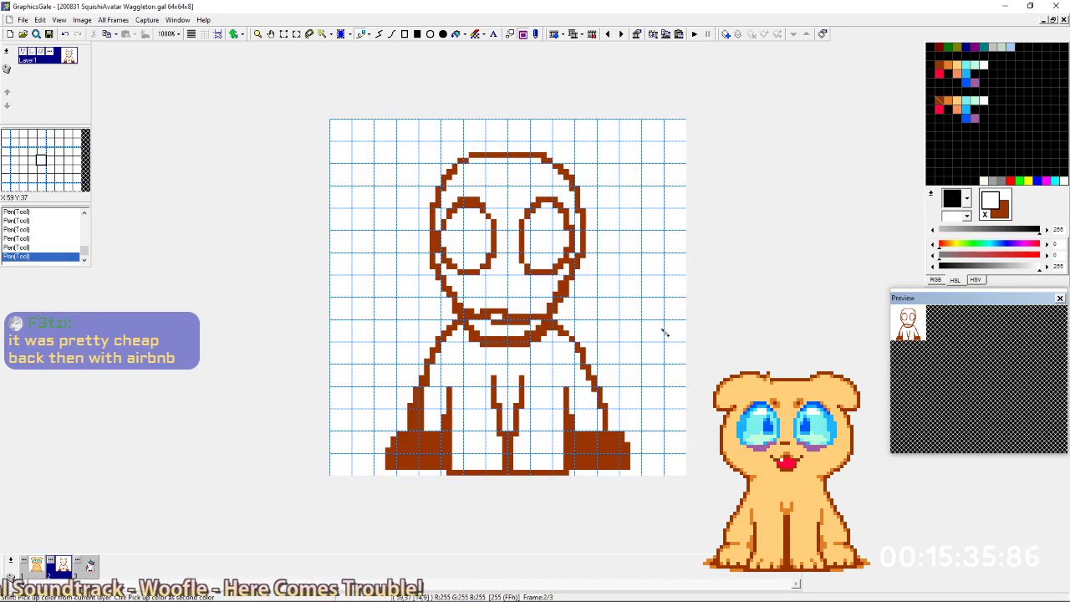
{"action": "key", "text": "Left"}
{"action": "key", "text": "Right"}
{"action": "key", "text": "Left"}
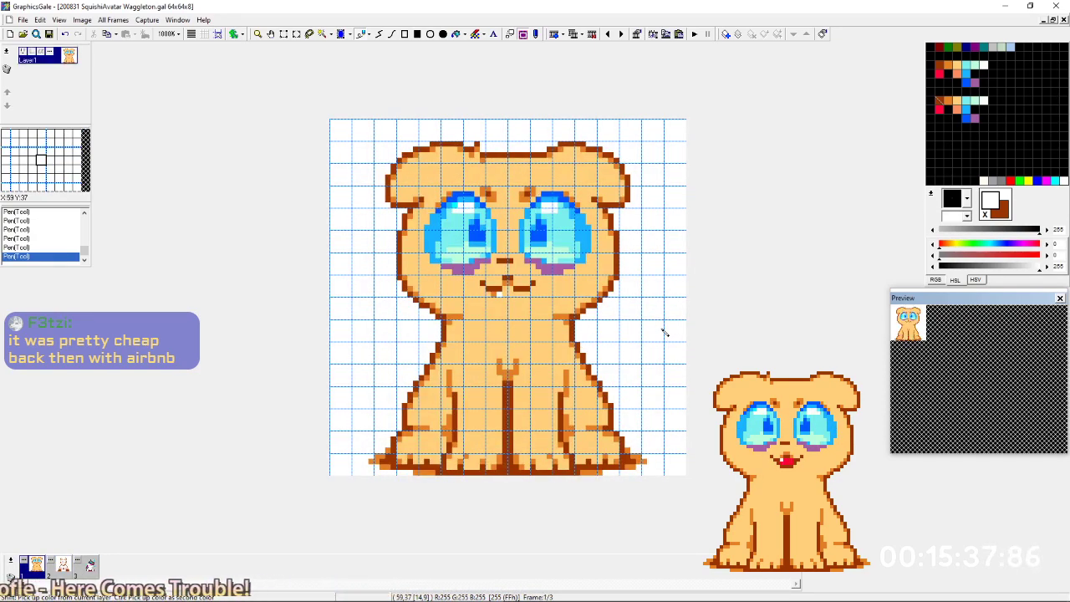
{"action": "key", "text": "Right"}
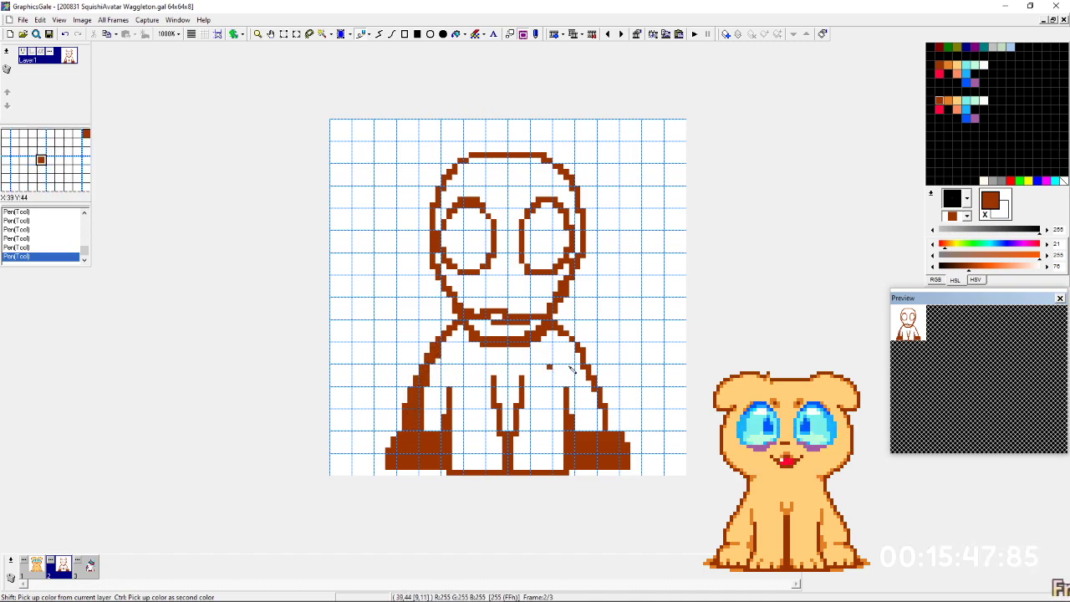
Straighten the left shoulder curve into a steeper diagonal from the neck to the lower body, checking the puppy frame.
{"action": "key", "text": "Left"}
{"action": "key", "text": "Right"}
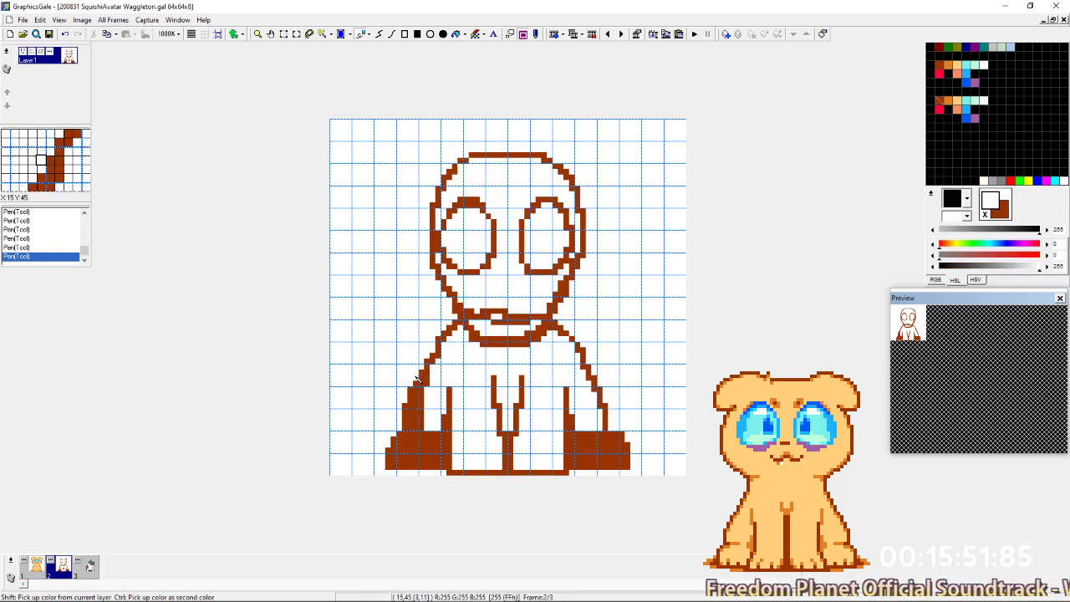
{"action": "left_click", "coordinate": [438, 338]}
{"action": "key", "text": "x"}
{"action": "left_click", "coordinate": [444, 345]}
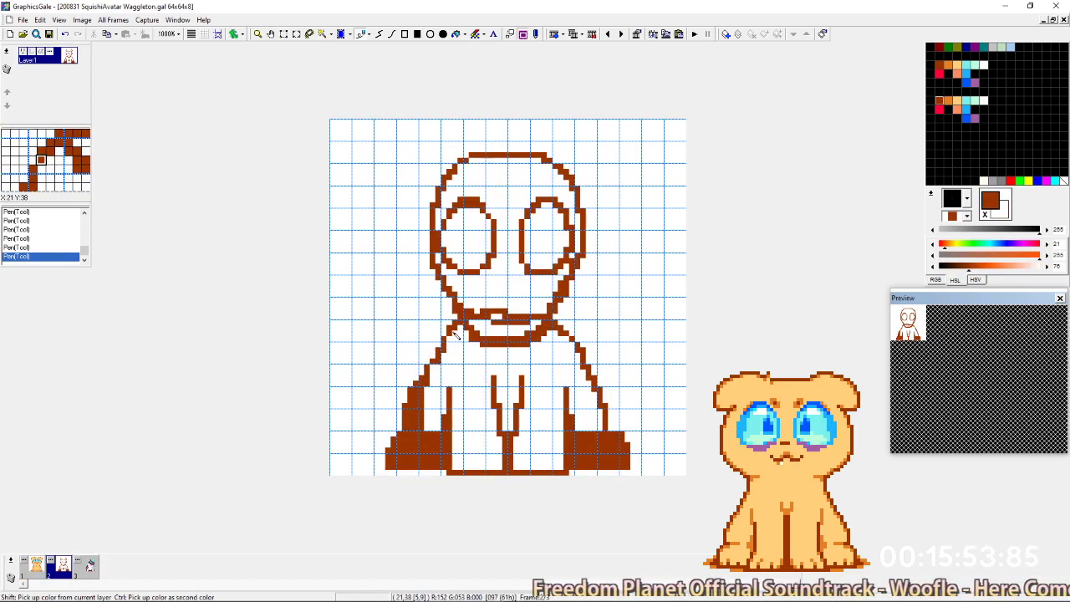
Redraw the right shoulder as a matching inward diagonal in brown and erase the old outer curve.
{"action": "left_click", "coordinate": [589, 357], "text": "ctrl"}
{"action": "right_click", "coordinate": [579, 345]}
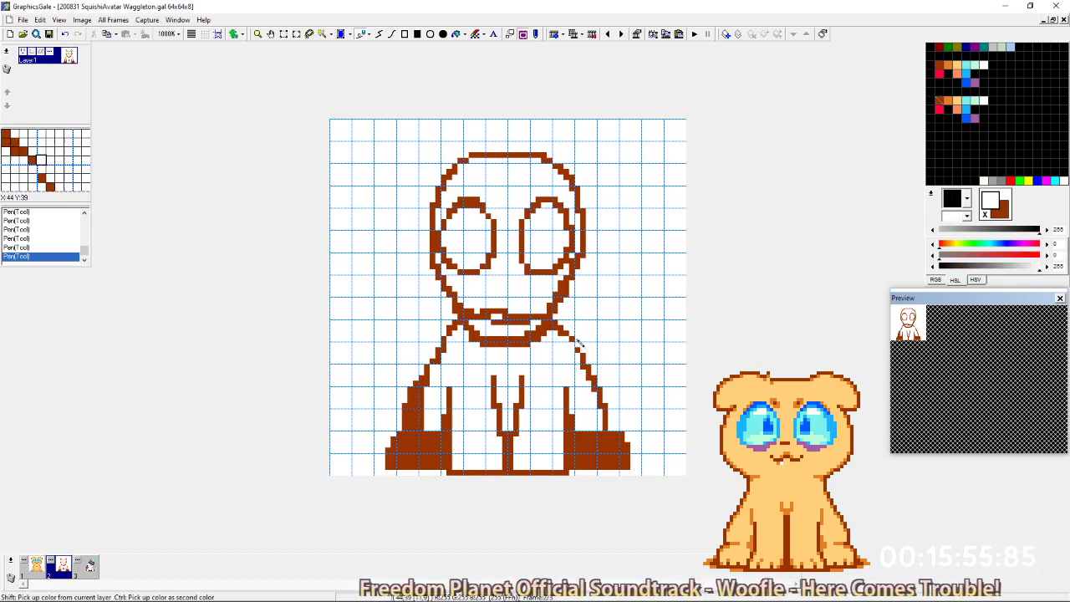
{"action": "key", "text": "x"}
{"action": "left_click_drag", "start_coordinate": [567, 339], "coordinate": [578, 361]}
{"action": "key", "text": "x"}
{"action": "left_click", "coordinate": [583, 361]}
{"action": "left_click", "coordinate": [572, 345]}
{"action": "key", "text": "x"}
{"action": "left_click", "coordinate": [567, 345]}
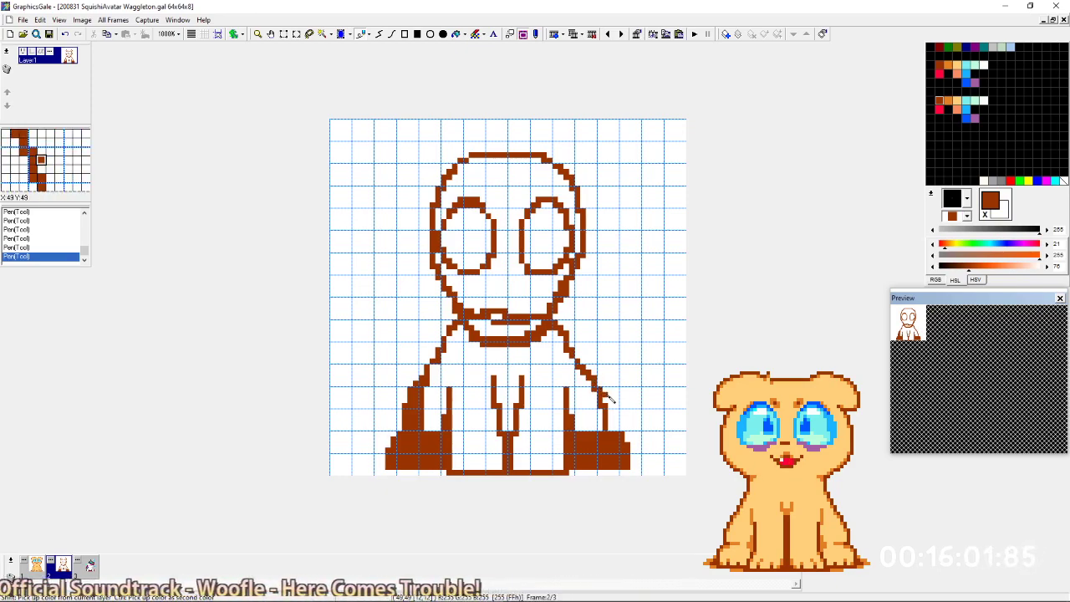
Compare the redrawn body outline with the puppy reference frame by alternating between the frames.
{"action": "key", "text": "Right"}
{"action": "key", "text": "Page_Up"}
{"action": "key", "text": "Page_Up"}
{"action": "key", "text": "Page_Down"}
{"action": "key", "text": "Page_Up"}
{"action": "key", "text": "Page_Down"}
{"action": "key", "text": "Page_Up"}
{"action": "key", "text": "Page_Down"}
{"action": "key", "text": "Page_Up"}
{"action": "key", "text": "Page_Down"}
{"action": "key", "text": "Page_Up"}
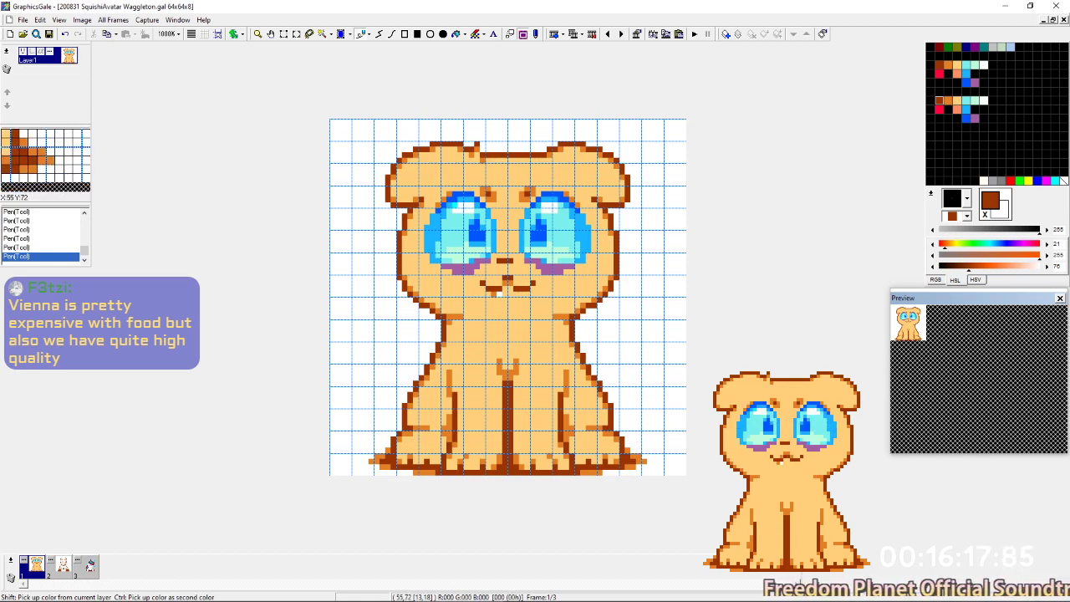
{"action": "mouse_move", "coordinate": [125, 598]}
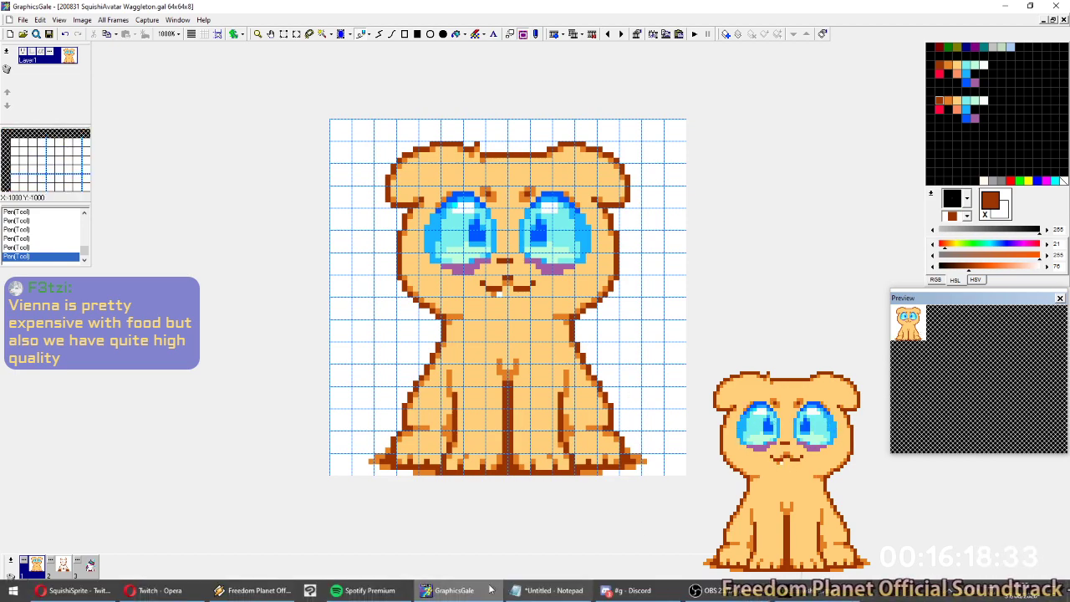
{"action": "left_click", "coordinate": [140, 593]}
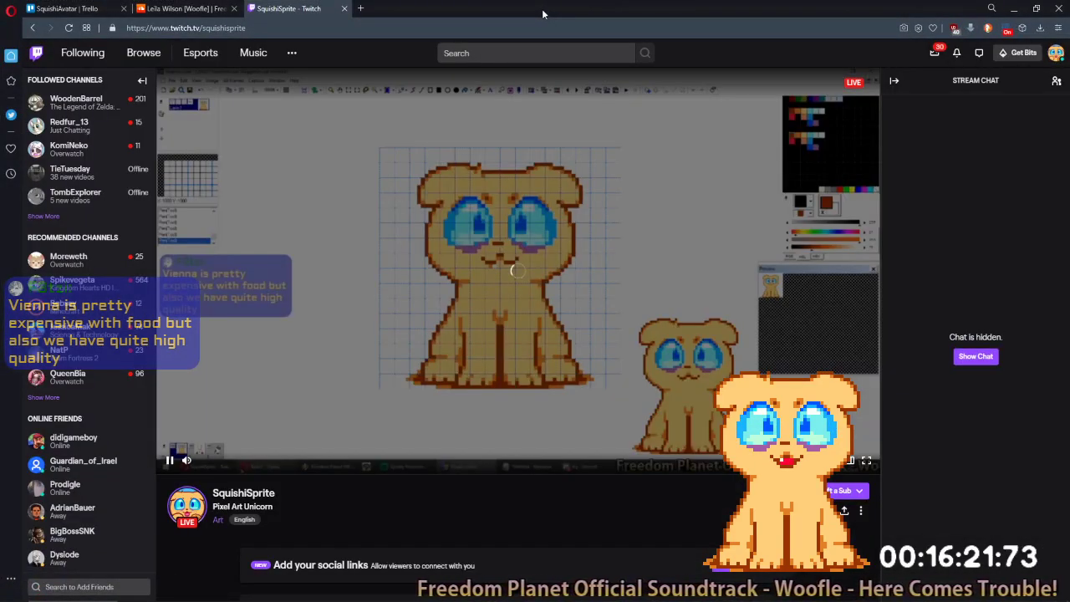
{"action": "key", "text": "alt+Tab"}
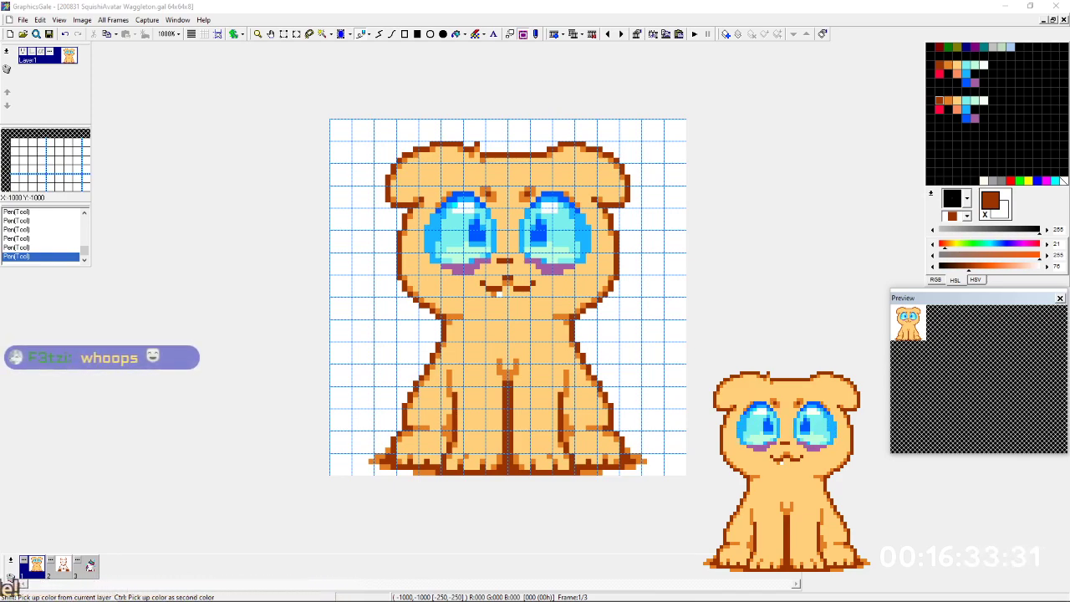
Switch to the browser's unicorn image results and set safe search to Strict.
{"action": "left_click_drag", "start_coordinate": [674, 110], "coordinate": [544, 83]}
{"action": "left_click", "coordinate": [541, 84]}
{"action": "double_click", "coordinate": [542, 85]}
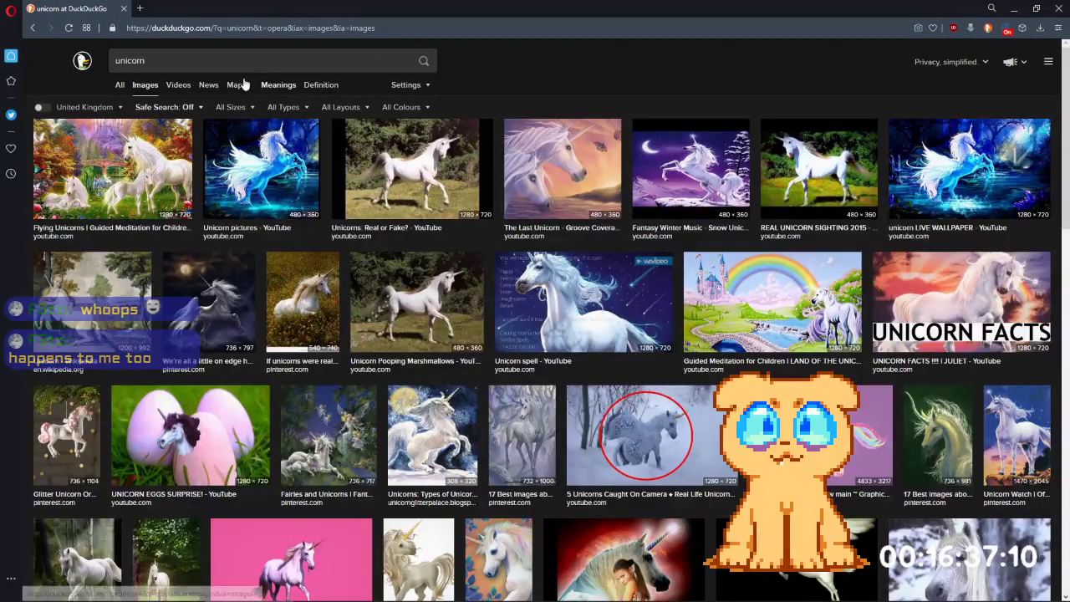
{"action": "left_click", "coordinate": [193, 107]}
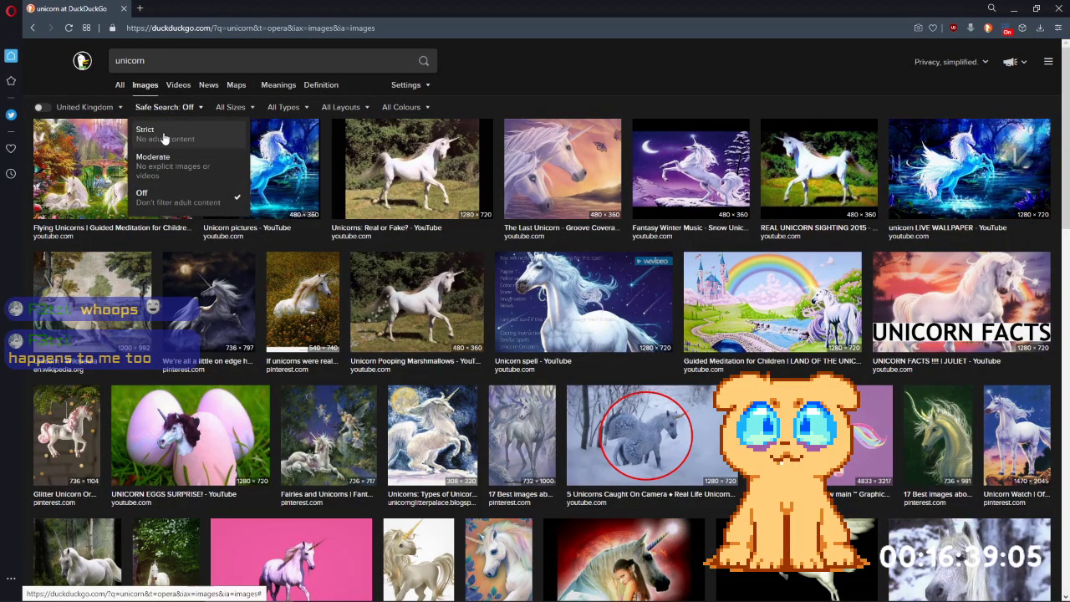
{"action": "left_click", "coordinate": [164, 136]}
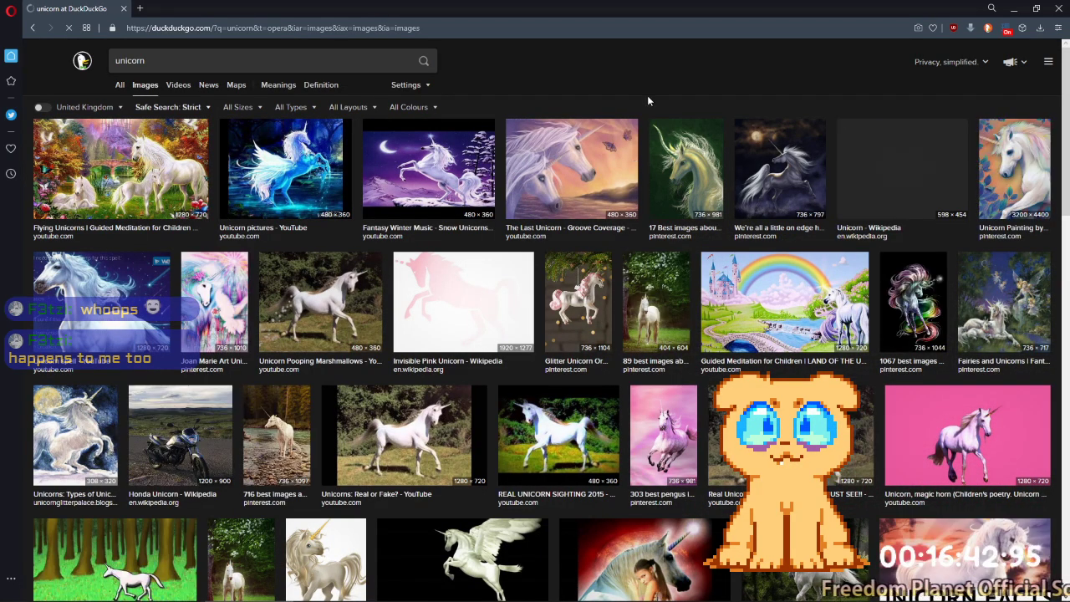
{"action": "scroll", "coordinate": [120, 193], "scroll_direction": "down", "scroll_amount": 3}
{"action": "scroll", "coordinate": [120, 193], "scroll_direction": "up", "scroll_amount": 3}
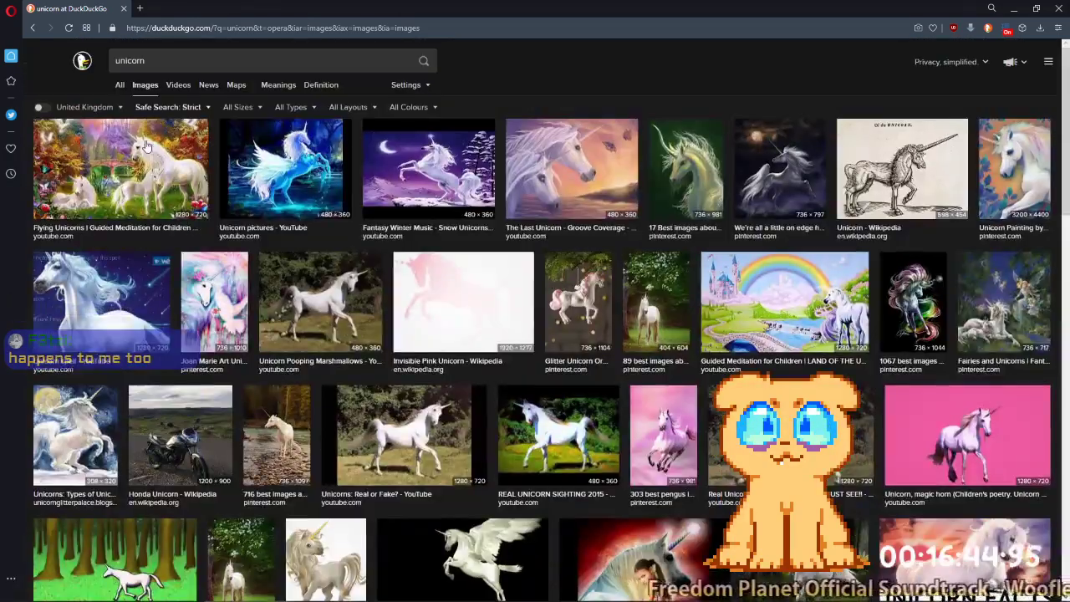
Search the web images for "cartoon unicorn".
{"action": "left_click", "coordinate": [168, 60]}
{"action": "key", "text": "Home"}
{"action": "type", "text": "cartoon"}
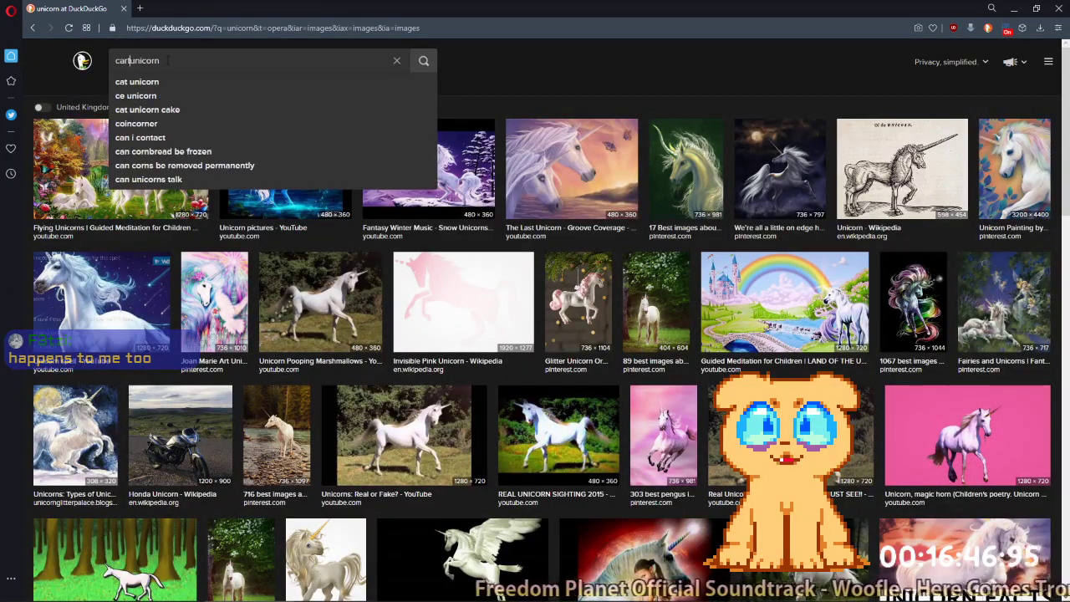
{"action": "key", "text": "Return"}
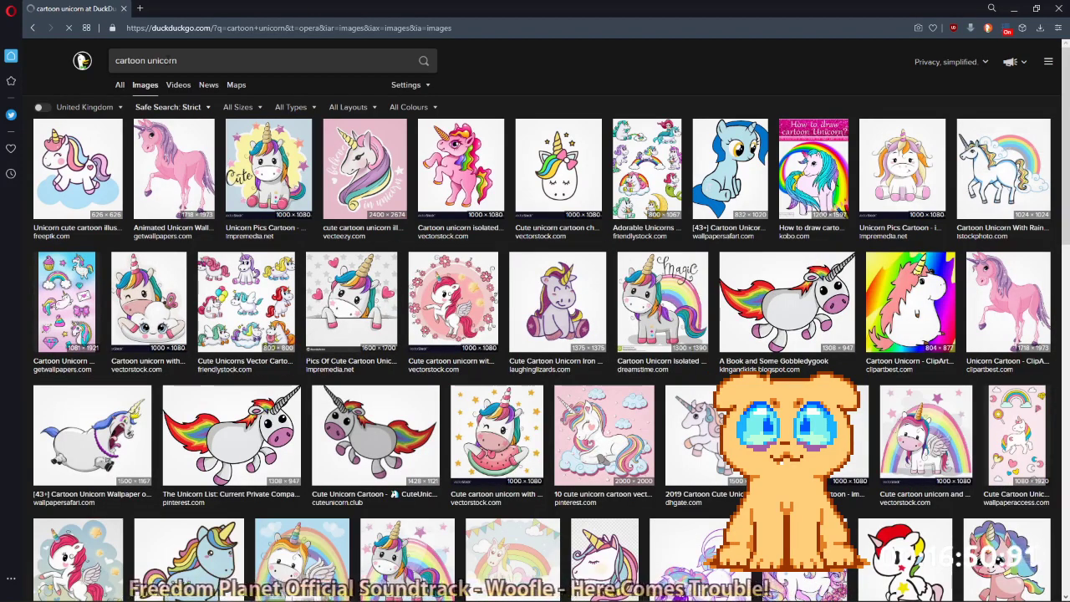
Examine the cartoon unicorn pictures in enlarged previews, including the two sitting unicorns and the profile head, for head and body shape.
{"action": "left_click", "coordinate": [269, 167]}
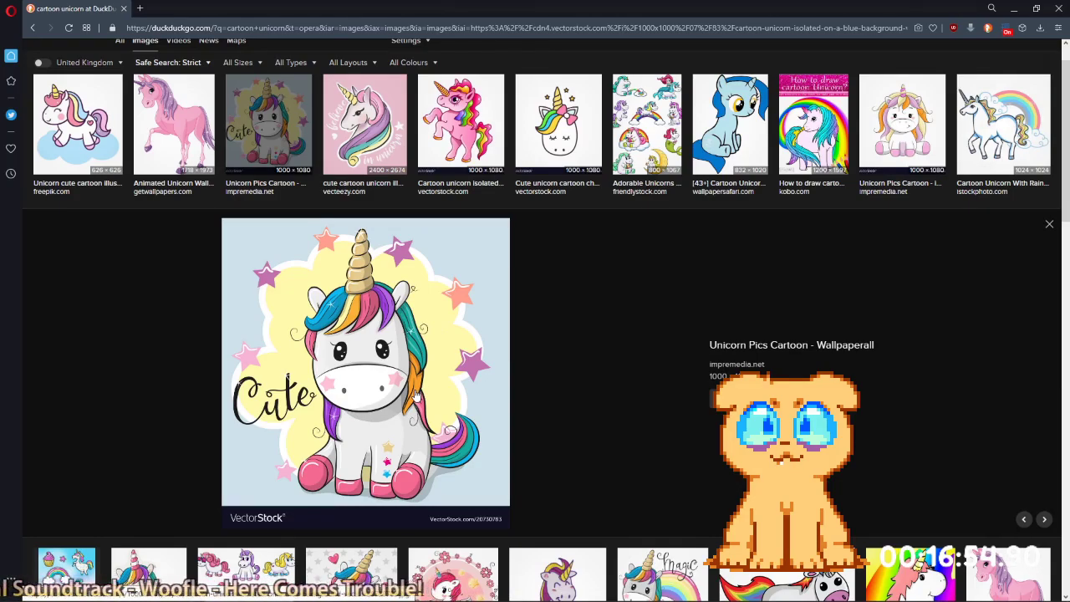
{"action": "left_click", "coordinate": [367, 147]}
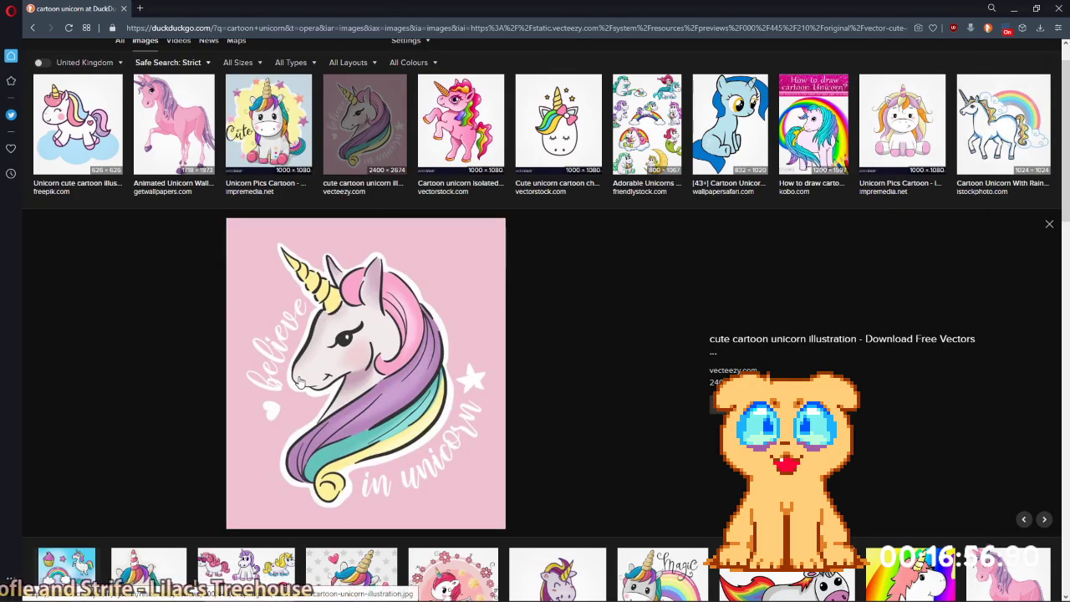
{"action": "left_click", "coordinate": [284, 175]}
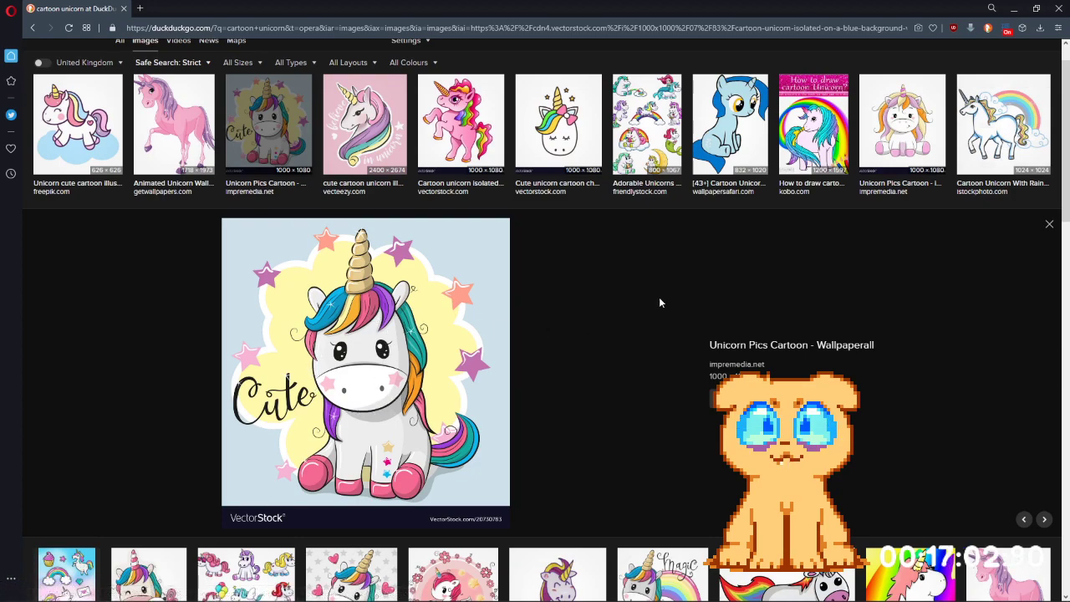
{"action": "left_click", "coordinate": [903, 134]}
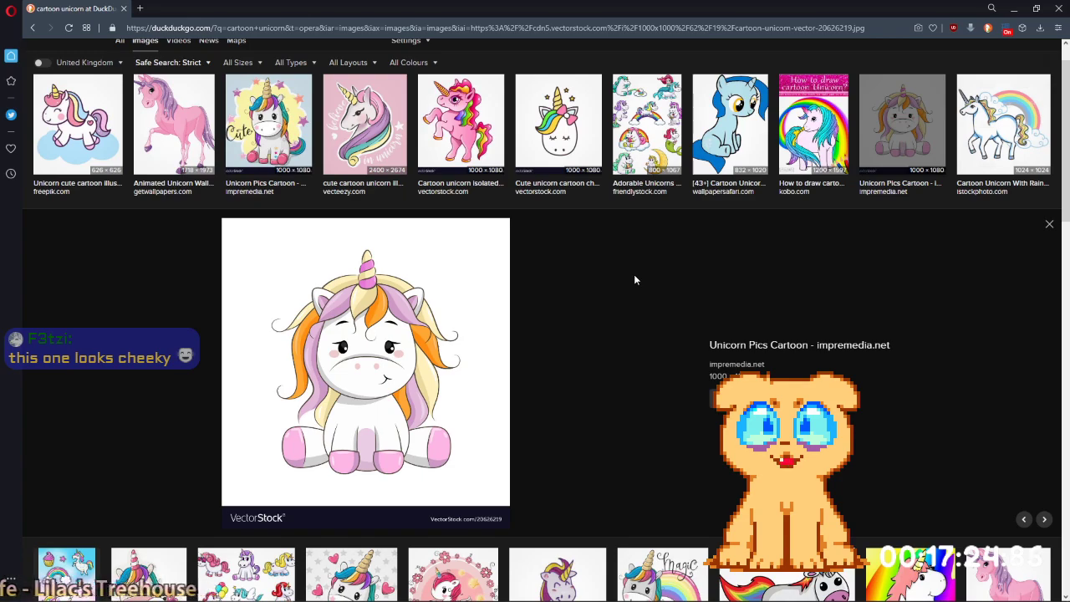
Search images for "vienna map" in a separate tab, examine the two 1815 Europe maps, and close the tab.
{"action": "left_click", "coordinate": [141, 10]}
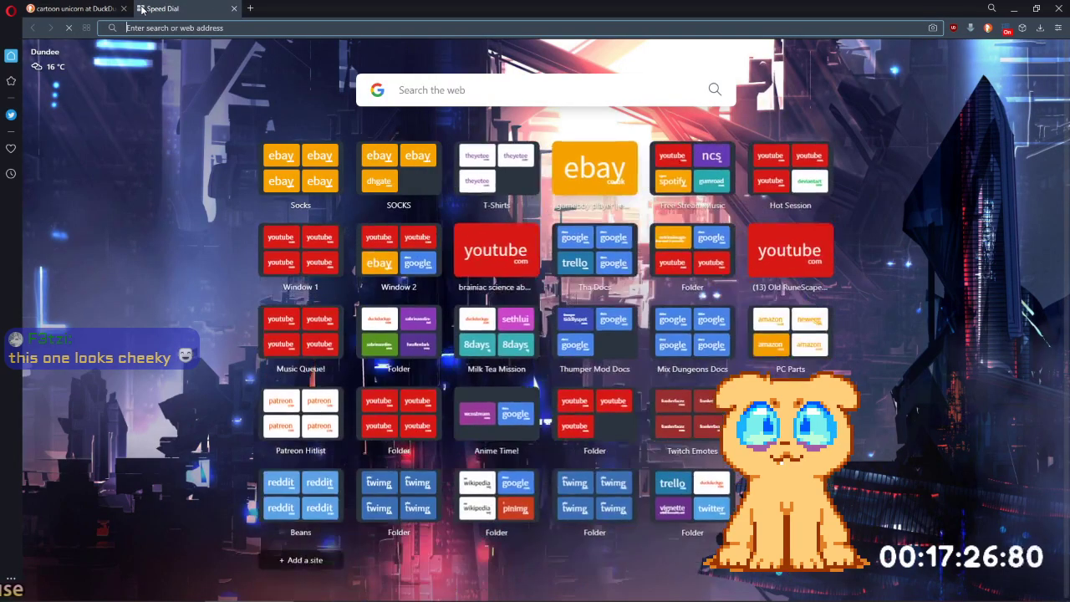
{"action": "type", "text": "vienna map"}
{"action": "key", "text": "Return"}
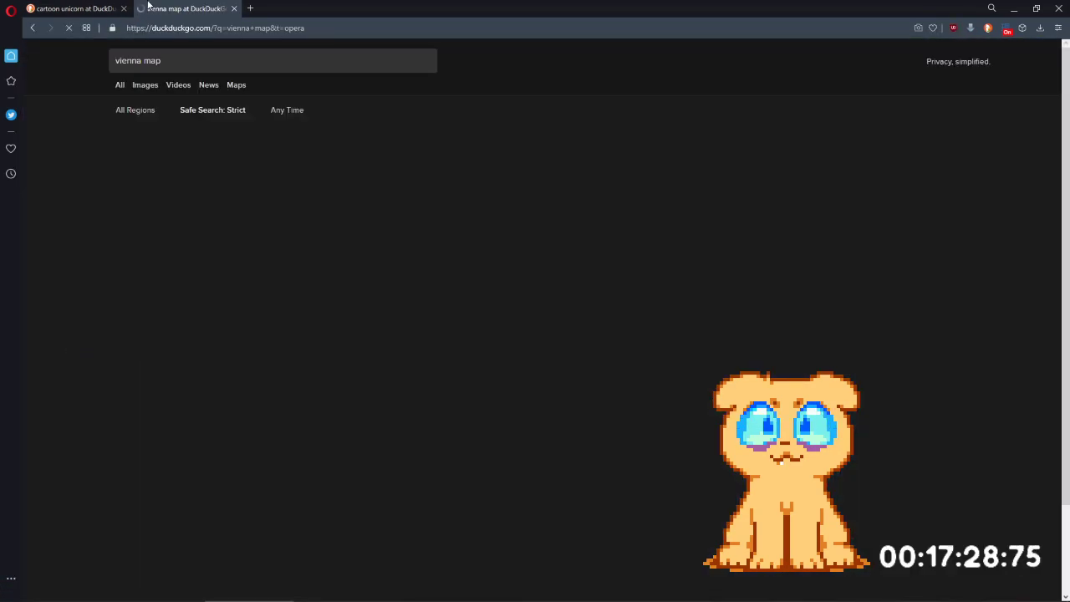
{"action": "left_click", "coordinate": [146, 86]}
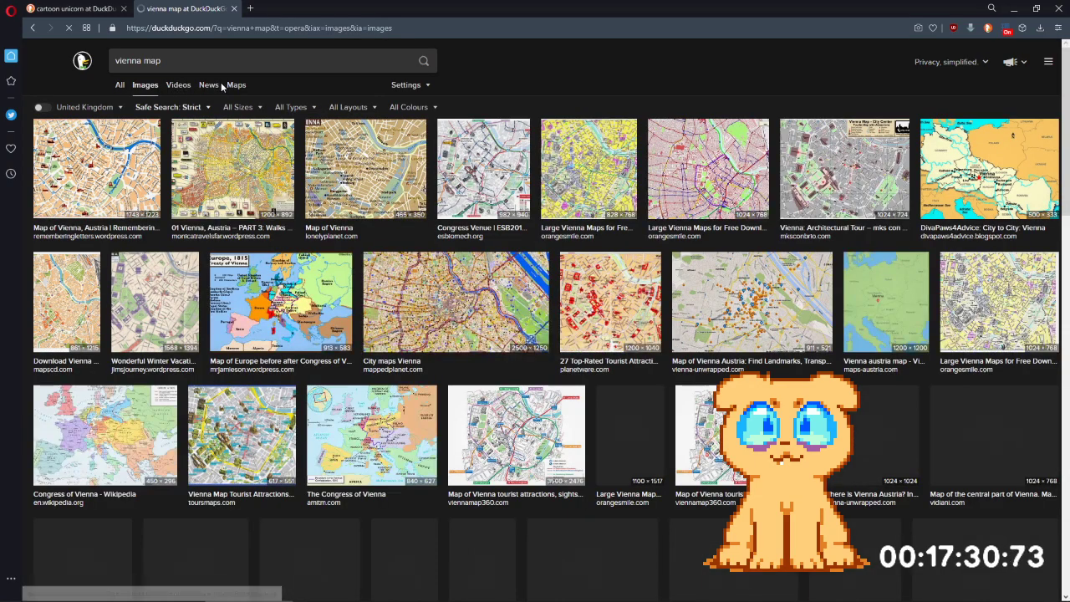
{"action": "left_click", "coordinate": [328, 303]}
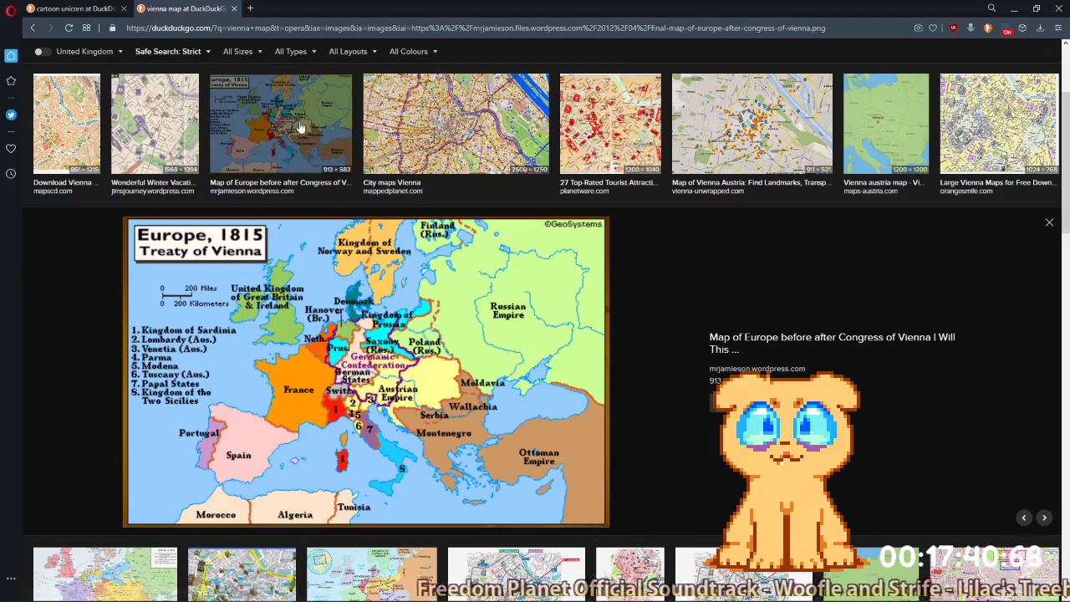
{"action": "key", "text": "Escape"}
{"action": "left_click", "coordinate": [385, 268]}
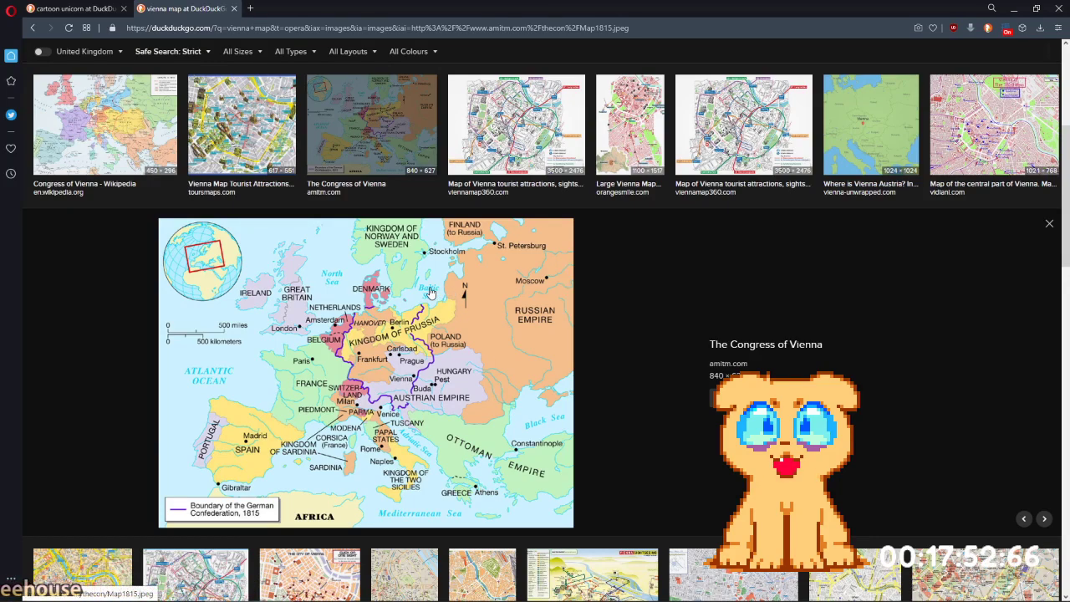
{"action": "middle_click", "coordinate": [207, 6]}
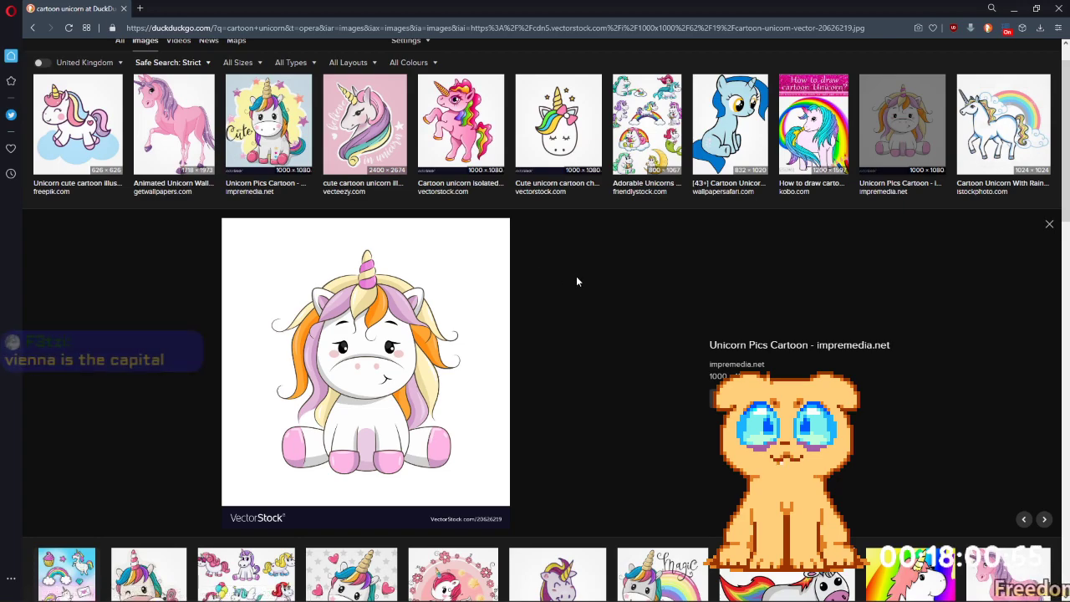
Switch back to GraphicsGale and compare the avatar's head width and shape with the puppy frame.
{"action": "mouse_move", "coordinate": [566, 587]}
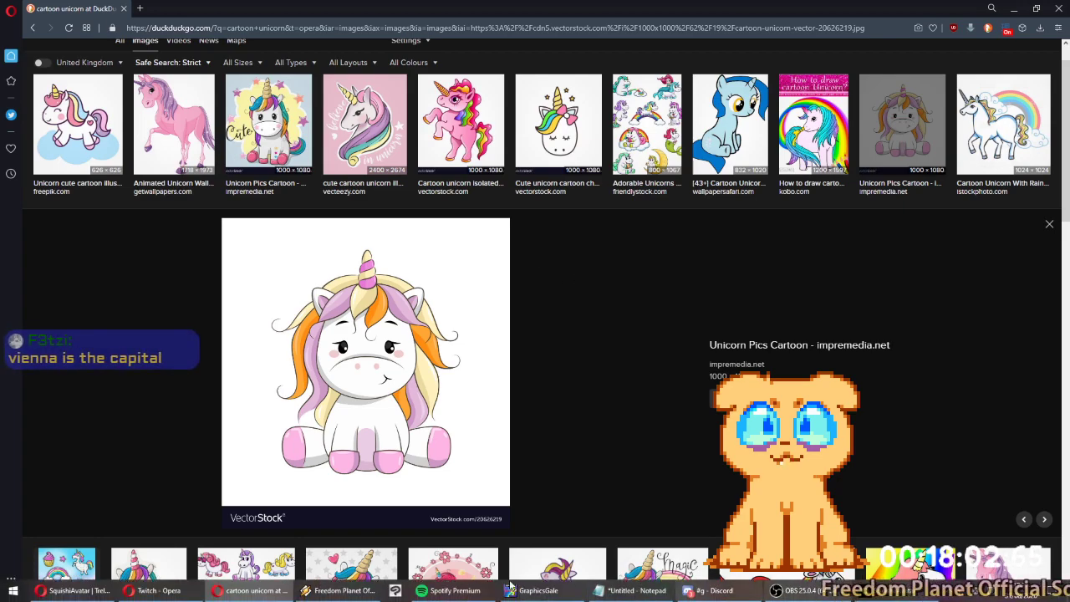
{"action": "left_click", "coordinate": [561, 590]}
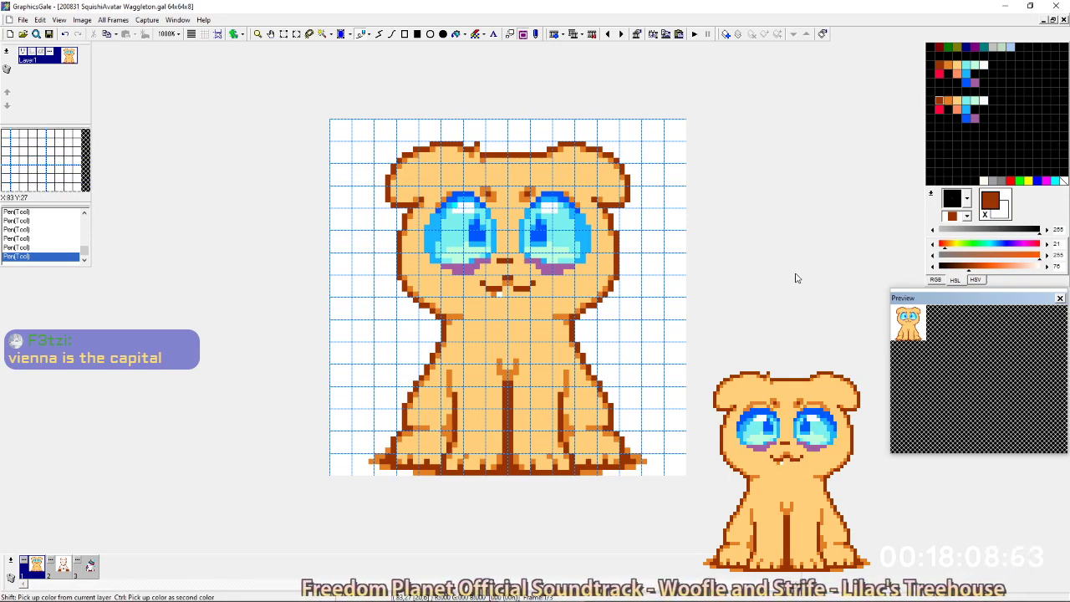
{"action": "key", "text": "Right"}
{"action": "key", "text": "Left"}
{"action": "key", "text": "Right"}
{"action": "key", "text": "Left"}
{"action": "key", "text": "Right"}
{"action": "key", "text": "Left"}
{"action": "key", "text": "Right"}
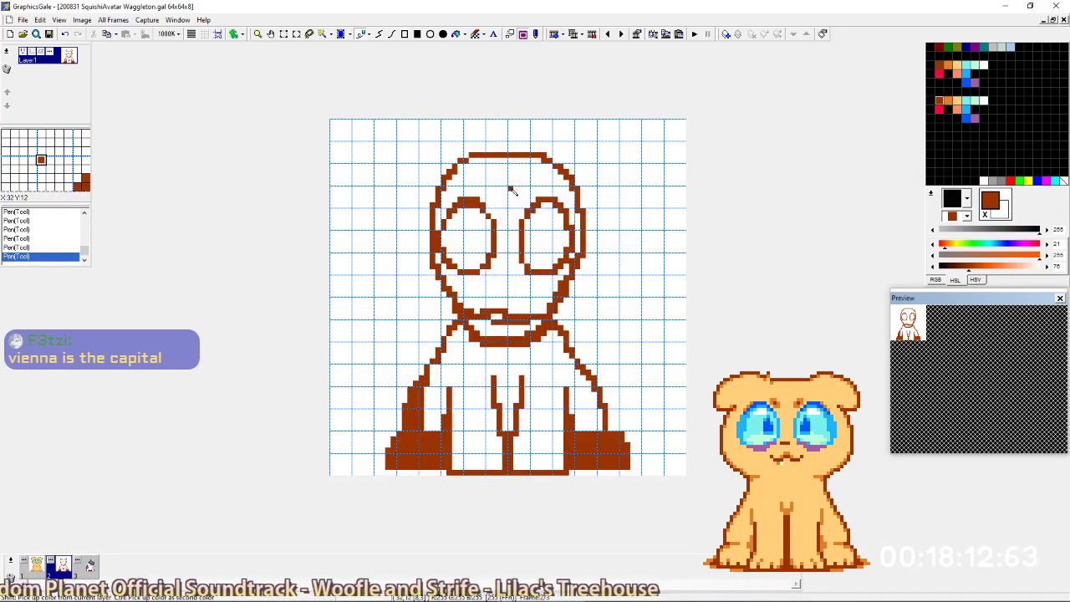
{"action": "key", "text": "ctrl+Left"}
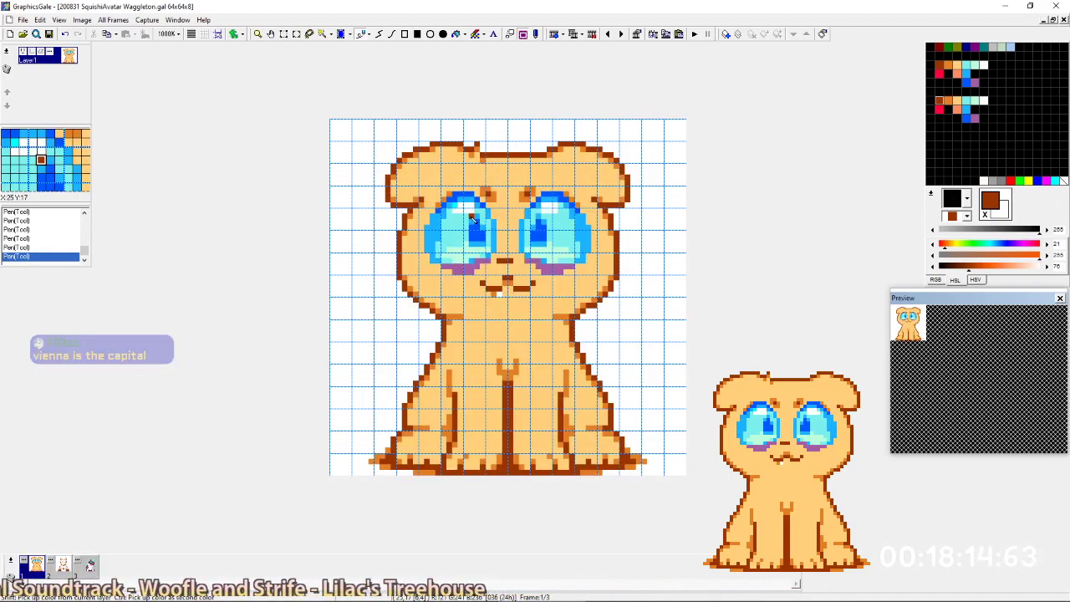
{"action": "key", "text": "ctrl+Right"}
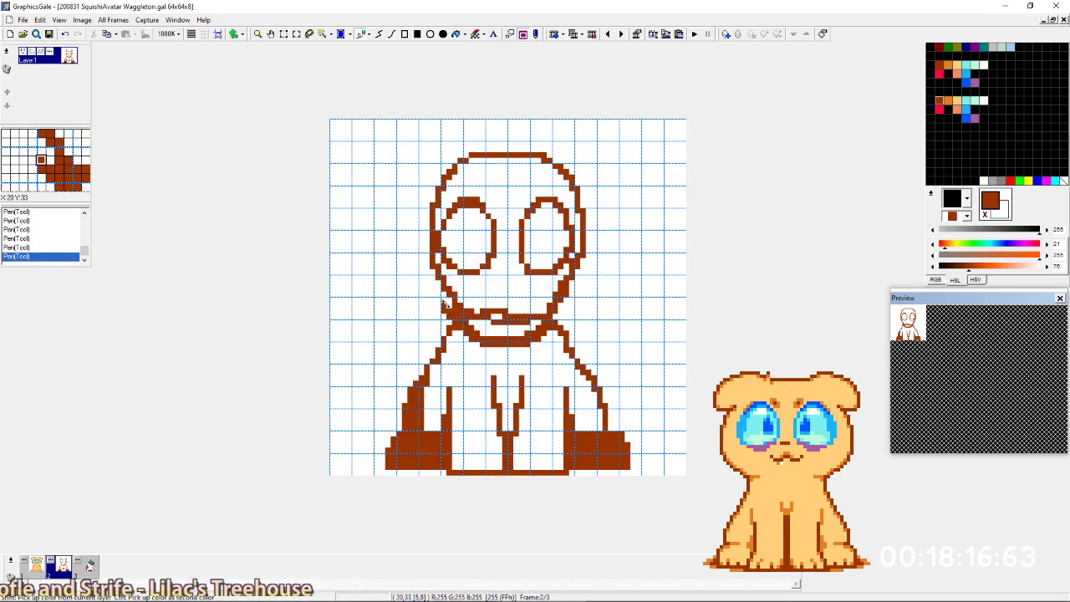
{"action": "key", "text": "ctrl+Left"}
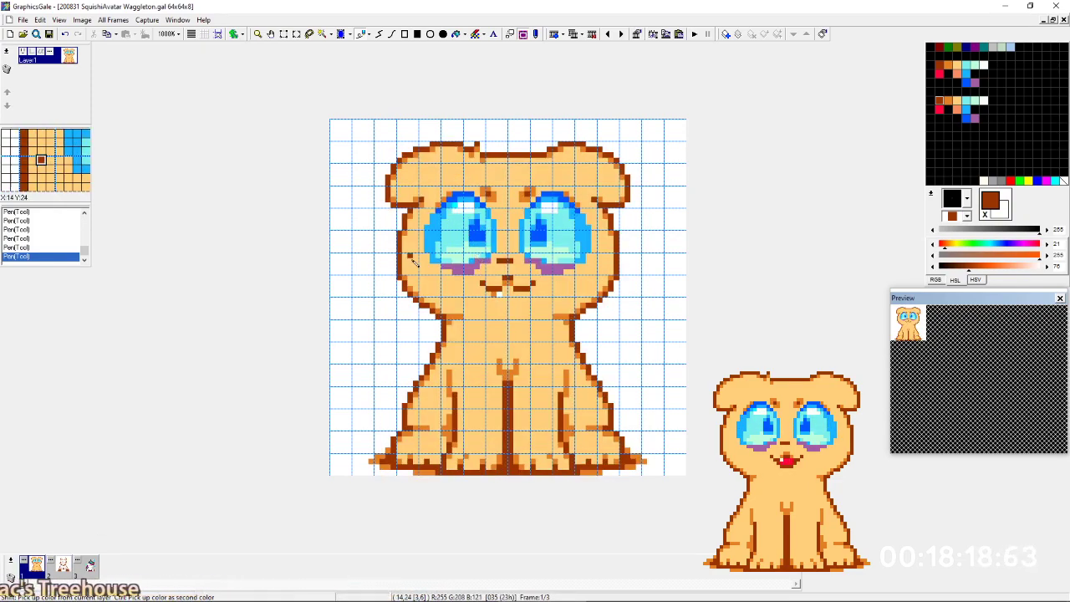
Draw a wider, rounder brown head outline around the old one on the avatar frame and erase the stray pixel at its top.
{"action": "key", "text": "ctrl+Right"}
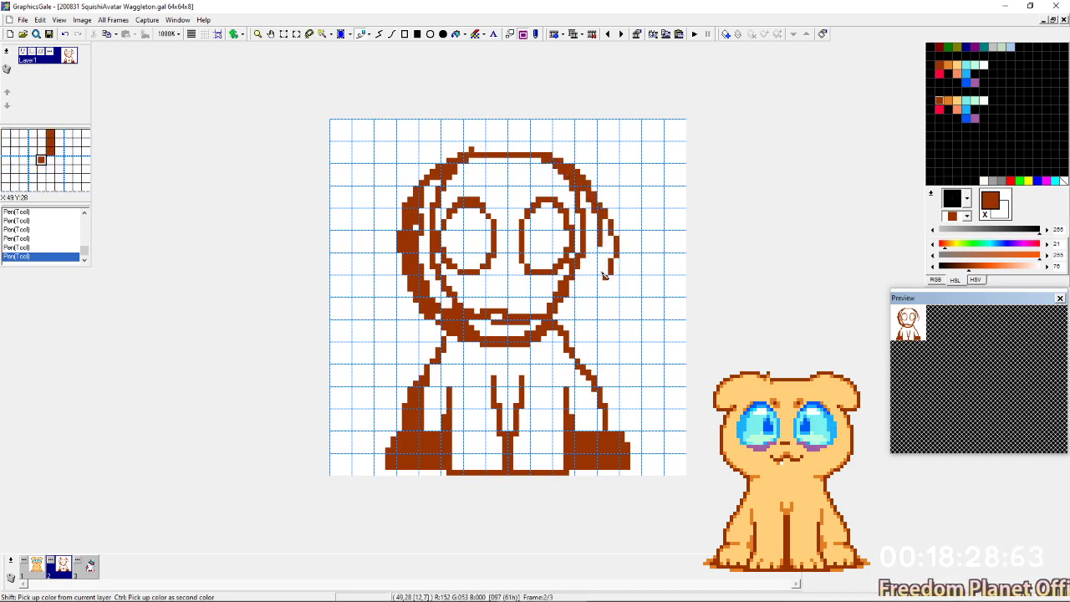
{"action": "mouse_move", "coordinate": [549, 332]}
{"action": "left_mouse_down"}
{"action": "mouse_move", "coordinate": [599, 295]}
{"action": "mouse_move", "coordinate": [573, 327]}
{"action": "mouse_move", "coordinate": [609, 274]}
{"action": "mouse_move", "coordinate": [594, 222]}
{"action": "left_mouse_up"}
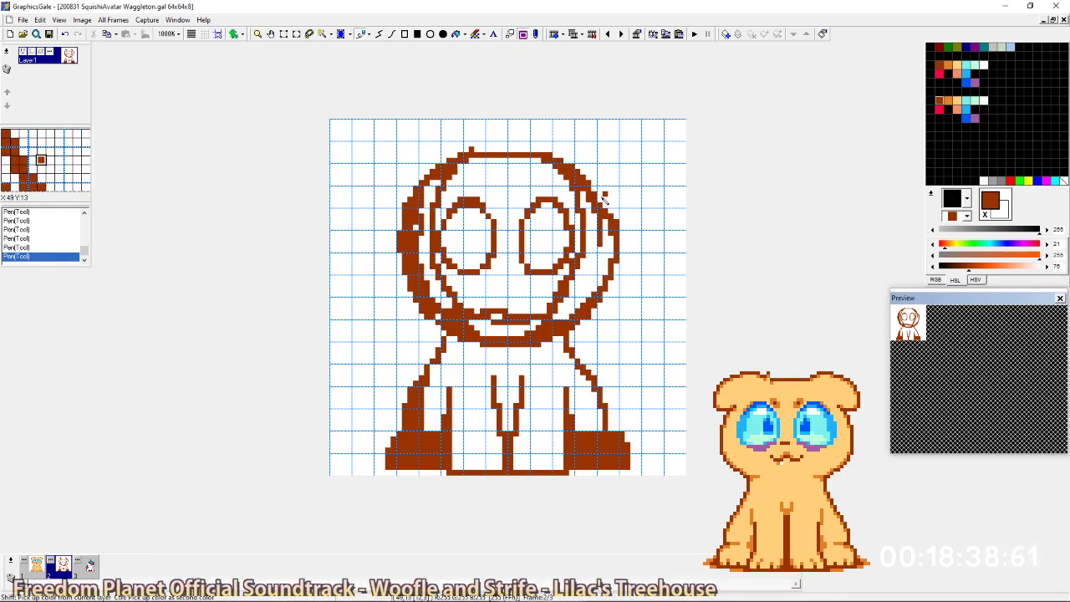
{"action": "left_click_drag", "start_coordinate": [559, 158], "coordinate": [573, 162]}
{"action": "left_click_drag", "start_coordinate": [614, 214], "coordinate": [604, 224]}
{"action": "left_click_drag", "start_coordinate": [587, 172], "coordinate": [600, 200]}
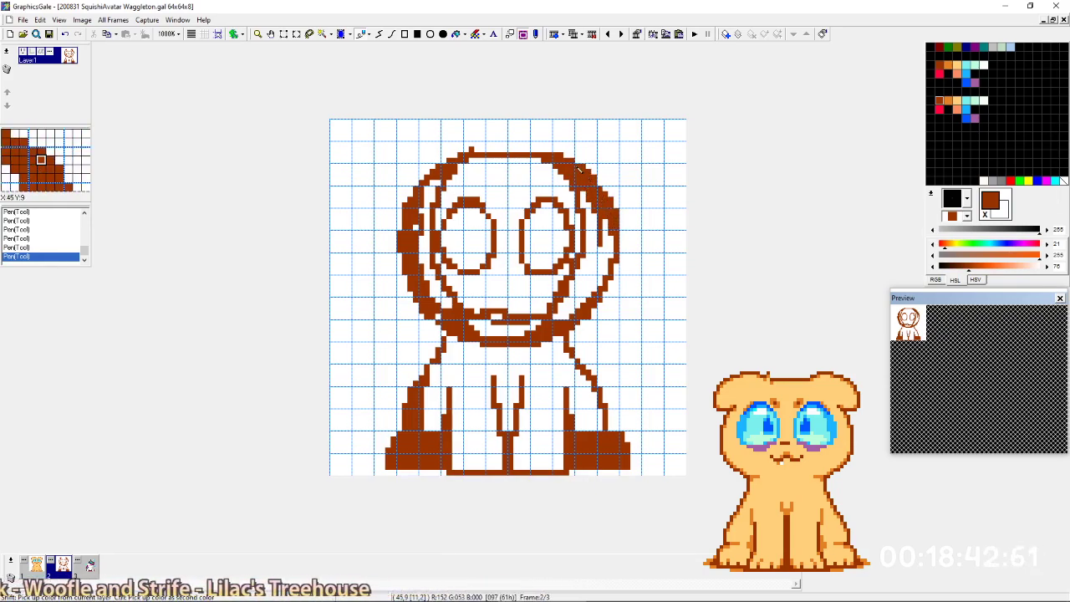
{"action": "right_click", "coordinate": [473, 140]}
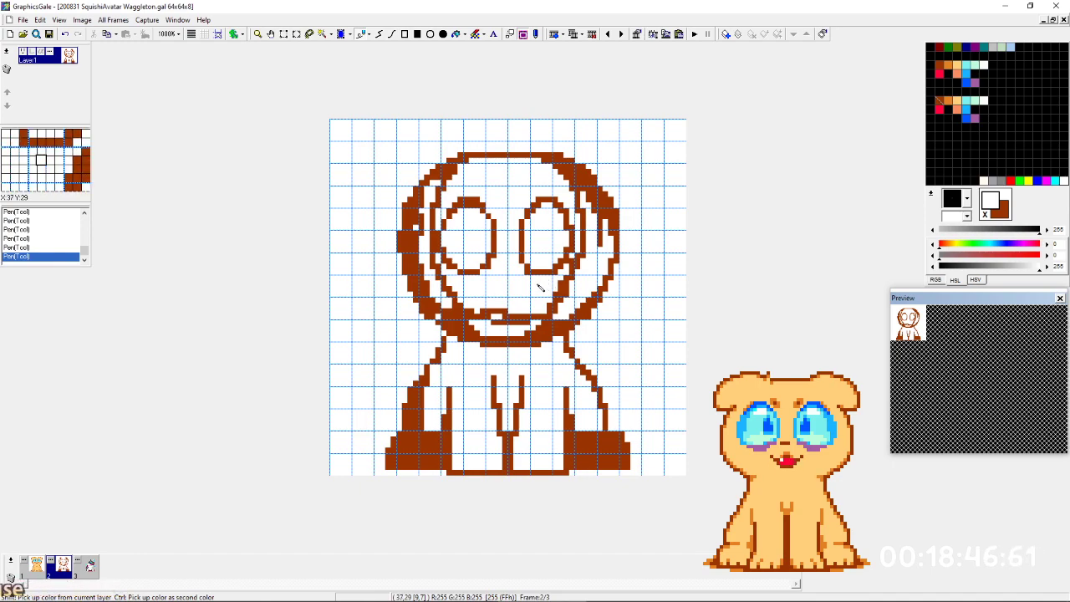
Refine the curves of the new head outline on both upper sides in brown and white, checking them against the puppy frame.
{"action": "key", "text": "Left"}
{"action": "key", "text": "Right"}
{"action": "key", "text": "Left"}
{"action": "key", "text": "Right"}
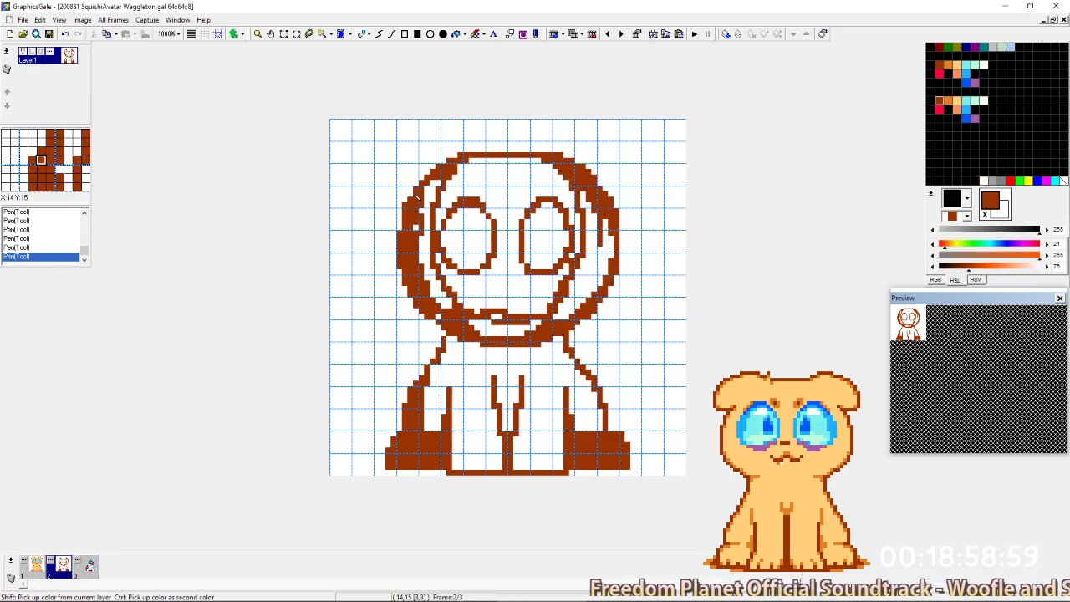
{"action": "left_click", "coordinate": [569, 157], "text": "ctrl"}
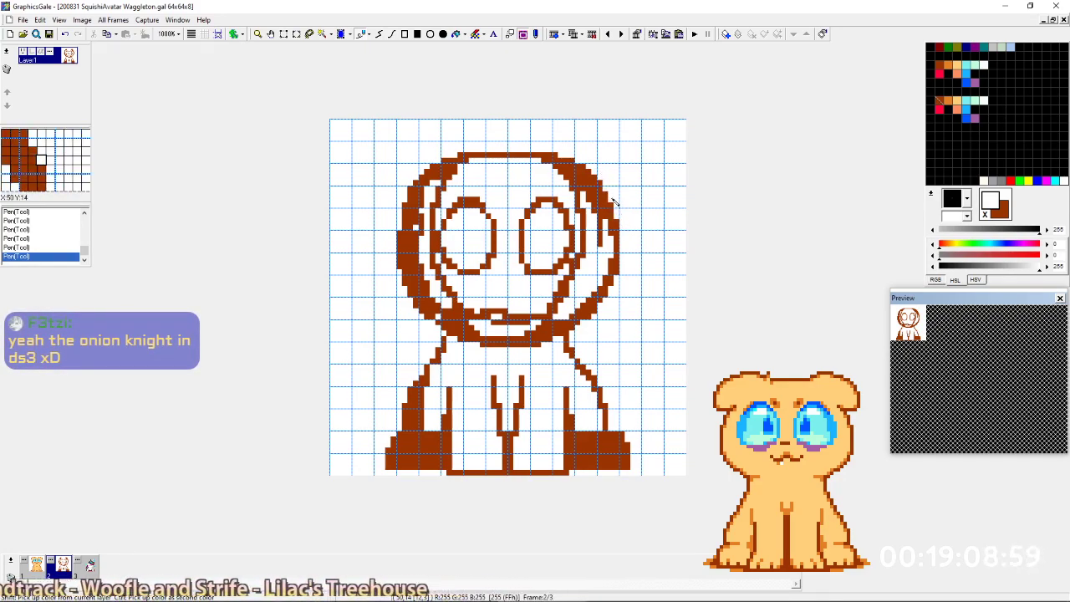
{"action": "left_click", "coordinate": [444, 194], "text": "ctrl"}
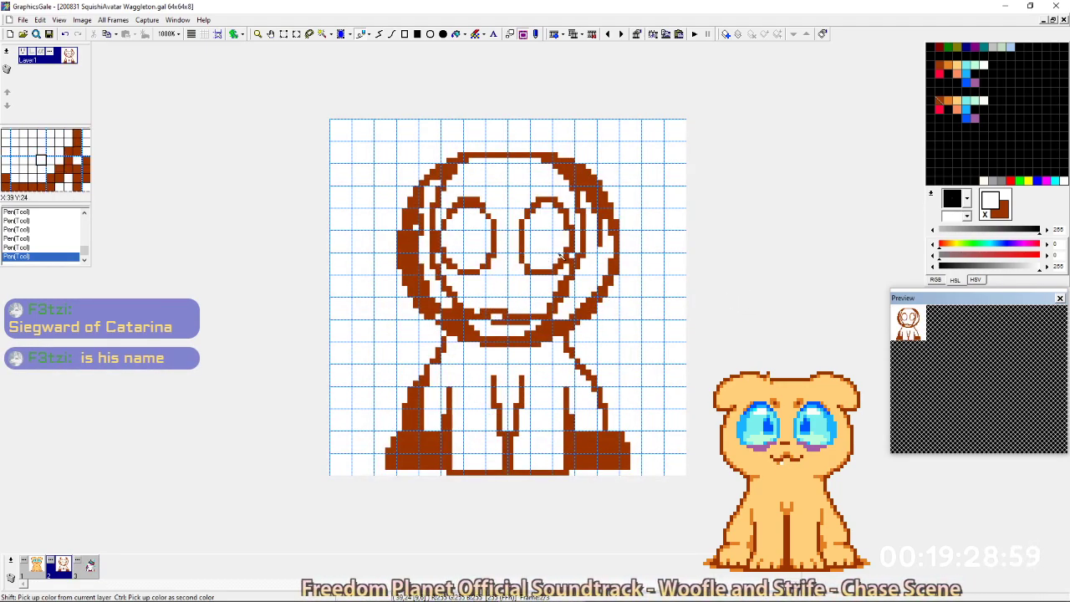
Erase the old inner head outline and excess thickness on the head's left side, keeping the new outer curve.
{"action": "key", "text": "Left"}
{"action": "key", "text": "ctrl+Right"}
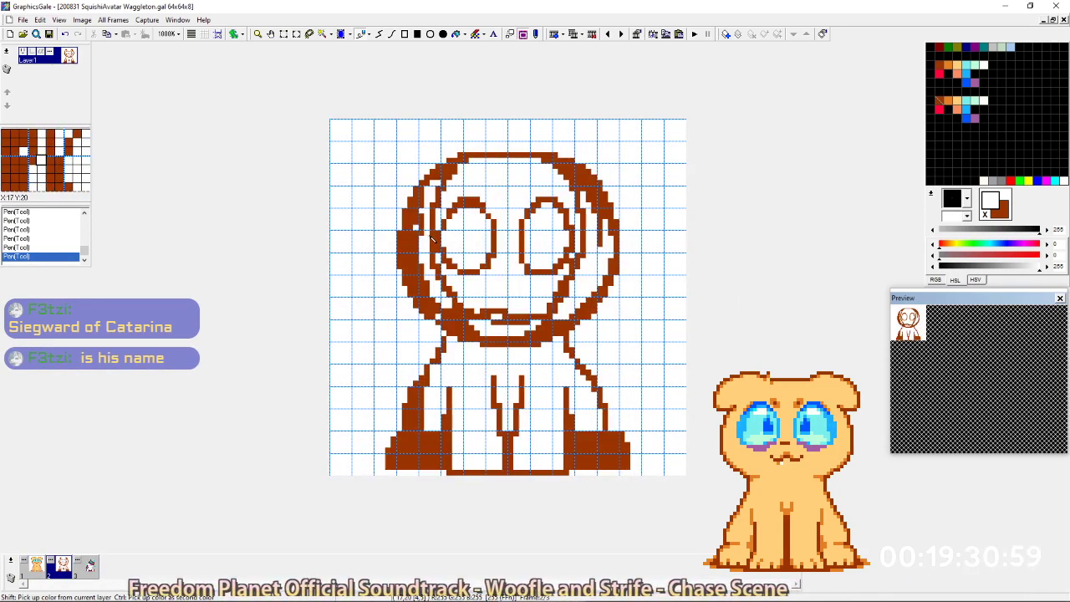
{"action": "key", "text": "x"}
{"action": "mouse_move", "coordinate": [429, 215]}
{"action": "left_mouse_down"}
{"action": "mouse_move", "coordinate": [432, 261]}
{"action": "mouse_move", "coordinate": [424, 228]}
{"action": "mouse_move", "coordinate": [417, 266]}
{"action": "mouse_move", "coordinate": [460, 310]}
{"action": "left_mouse_up"}
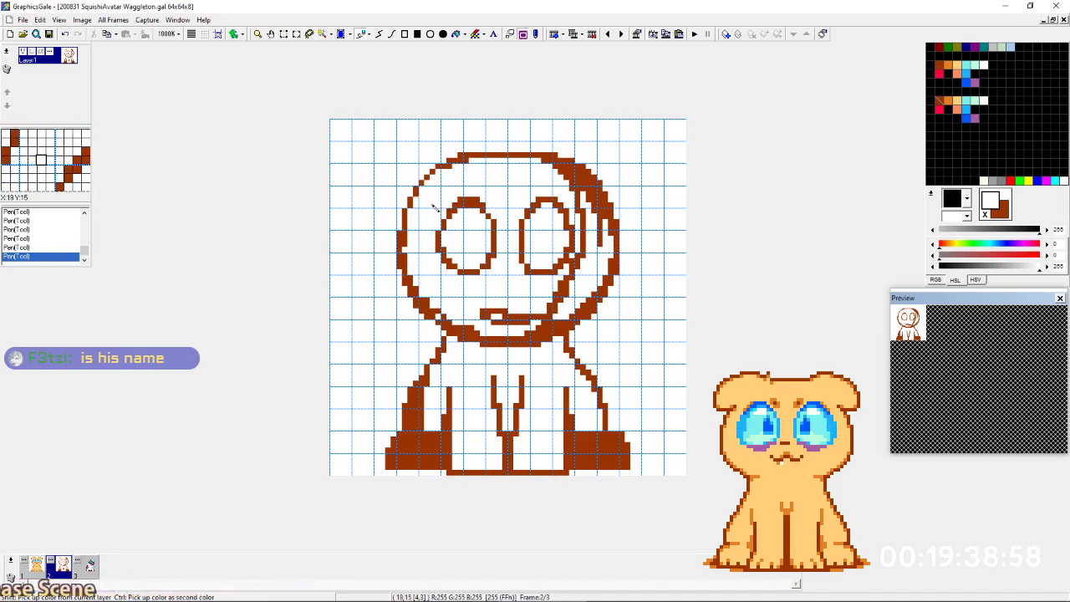
Draw a wider brown curve along the outer lower side of the avatar's left eye, matching it to the puppy frame.
{"action": "key", "text": "Left"}
{"action": "key", "text": "ctrl+Right"}
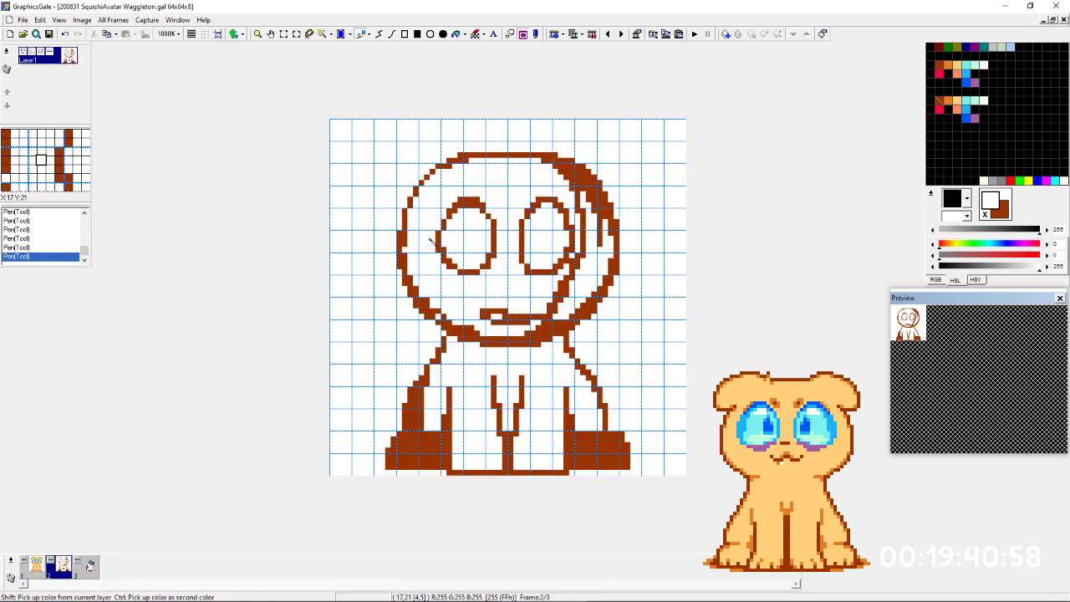
{"action": "key", "text": "ctrl+Left"}
{"action": "key", "text": "ctrl+Right"}
{"action": "key", "text": "ctrl+Left"}
{"action": "key", "text": "ctrl+Right"}
{"action": "key", "text": "ctrl+Left"}
{"action": "key", "text": "ctrl+Right"}
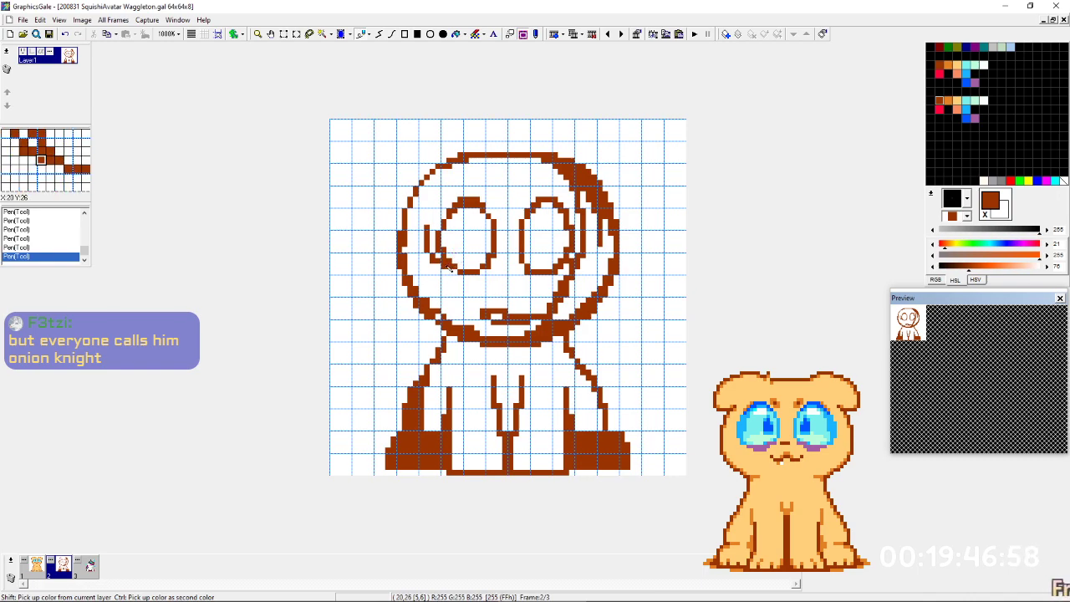
{"action": "key", "text": "ctrl+Left"}
{"action": "key", "text": "ctrl+Right"}
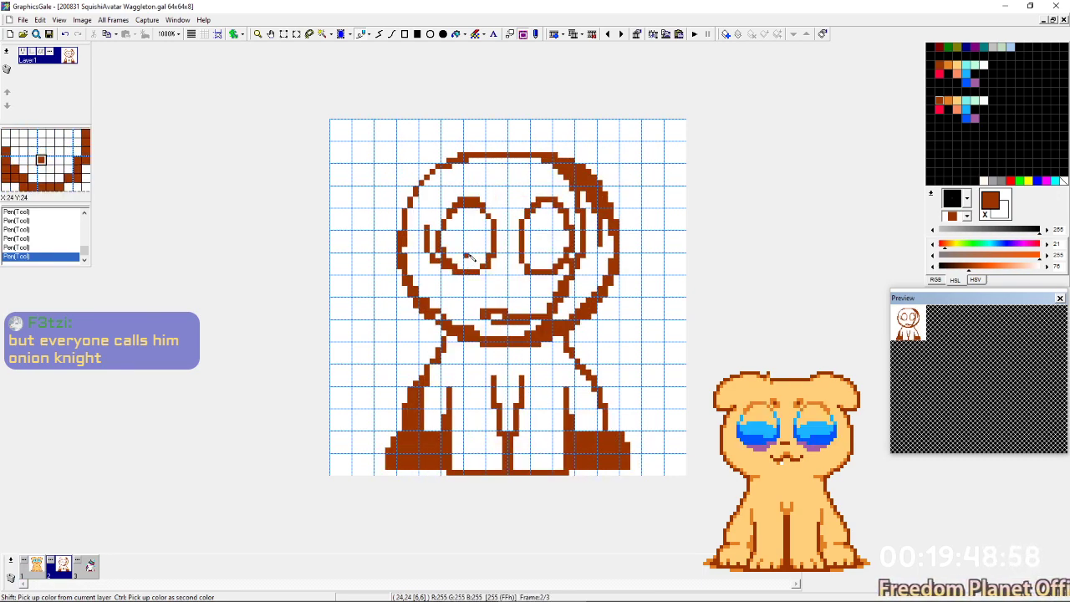
{"action": "key", "text": "ctrl+Left"}
{"action": "key", "text": "ctrl+Right"}
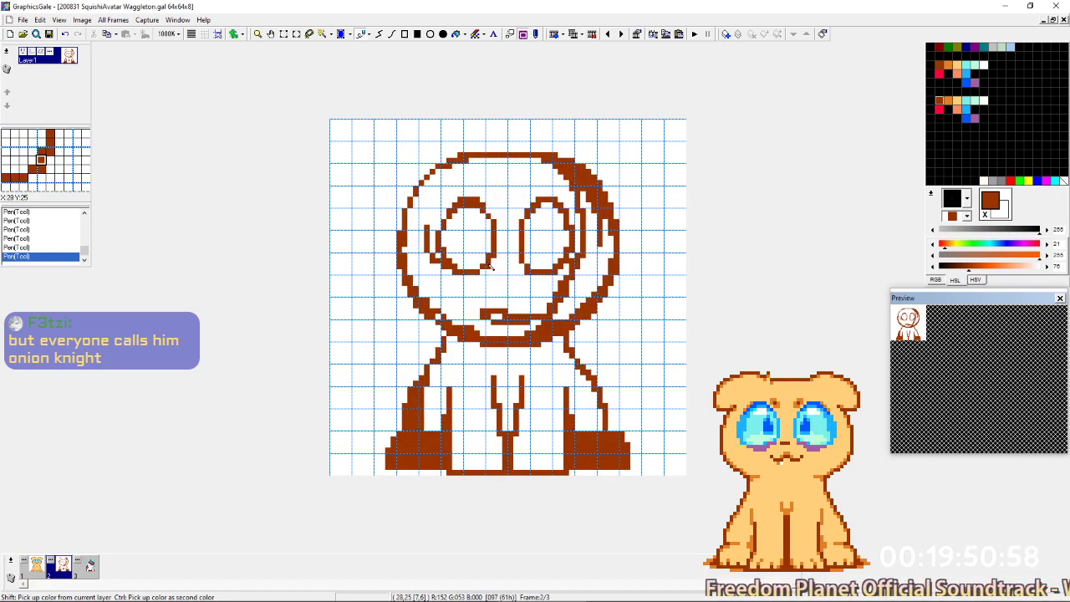
Erase the left eye's lower inner curve in white and redraw it in brown, comparing its position with the puppy frame's eye.
{"action": "key", "text": "x"}
{"action": "mouse_move", "coordinate": [481, 269]}
{"action": "left_mouse_down"}
{"action": "mouse_move", "coordinate": [494, 257]}
{"action": "mouse_move", "coordinate": [473, 270]}
{"action": "left_mouse_up"}
{"action": "key", "text": "x"}
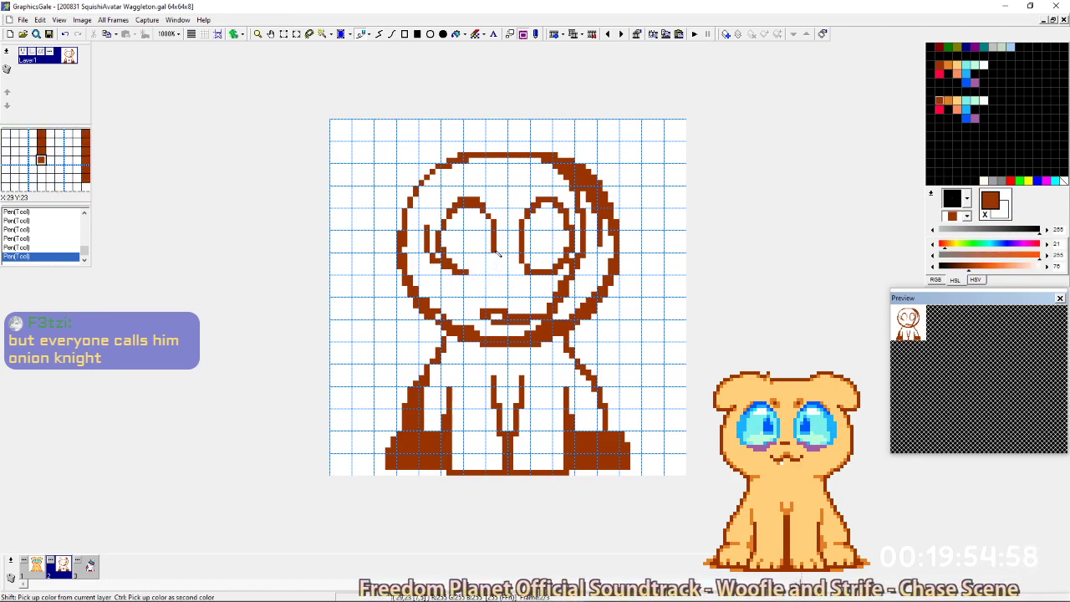
{"action": "key", "text": "ctrl+Left"}
{"action": "key", "text": "ctrl+Right"}
{"action": "key", "text": "ctrl+Left"}
{"action": "key", "text": "ctrl+Right"}
{"action": "key", "text": "ctrl+Left"}
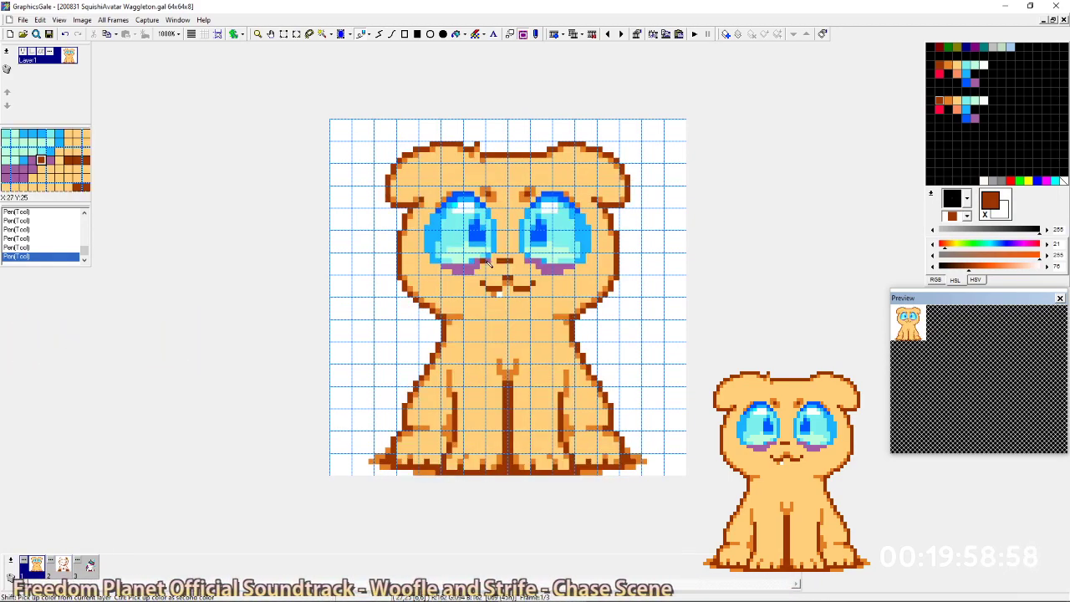
{"action": "key", "text": "ctrl+Right"}
{"action": "key", "text": "ctrl+Left"}
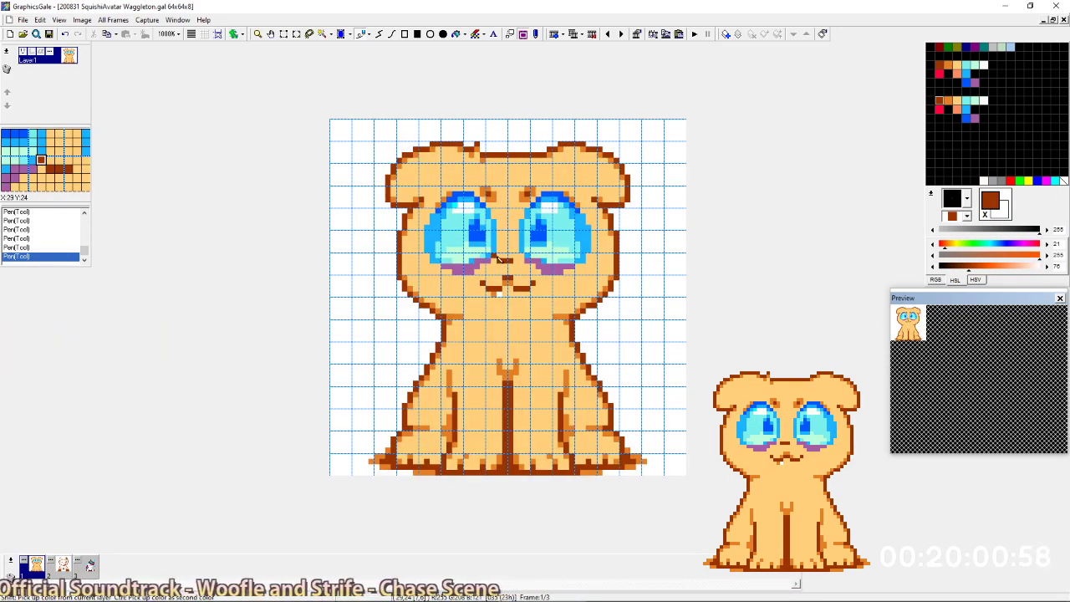
{"action": "key", "text": "ctrl+Right"}
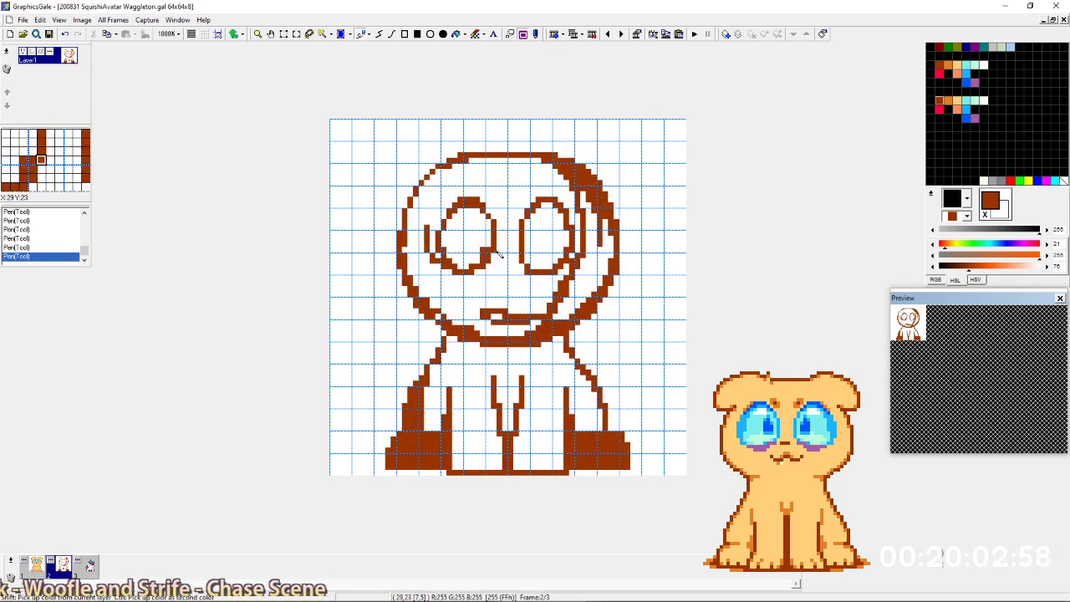
{"action": "key", "text": "ctrl+Left"}
{"action": "key", "text": "ctrl+Right"}
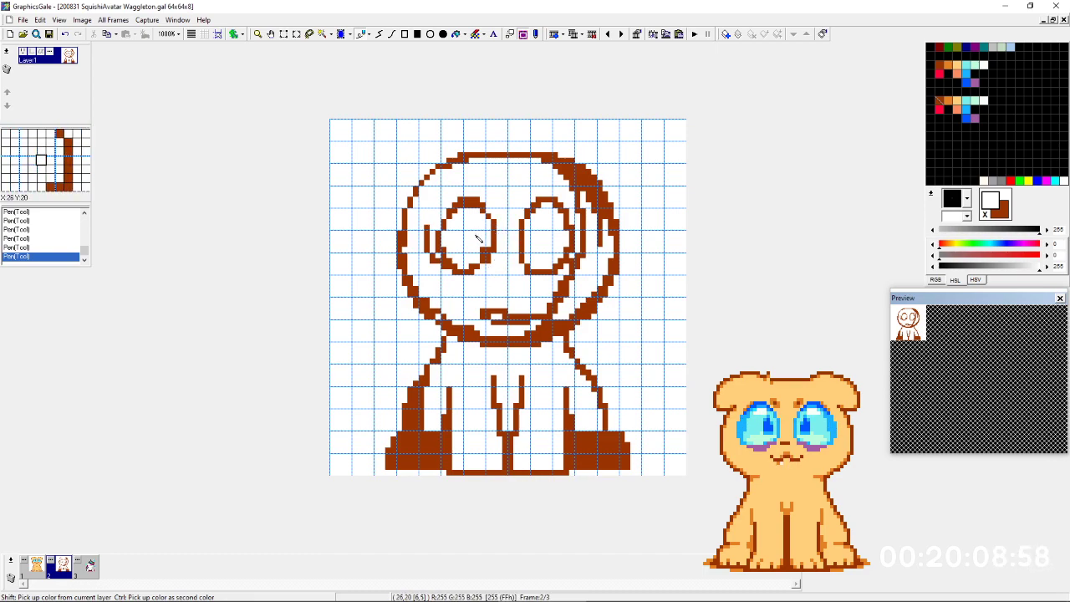
Extend the left eye's top and outer edge in brown to the puppy eye's size, filling the gap to the old outline.
{"action": "key", "text": "ctrl+Left"}
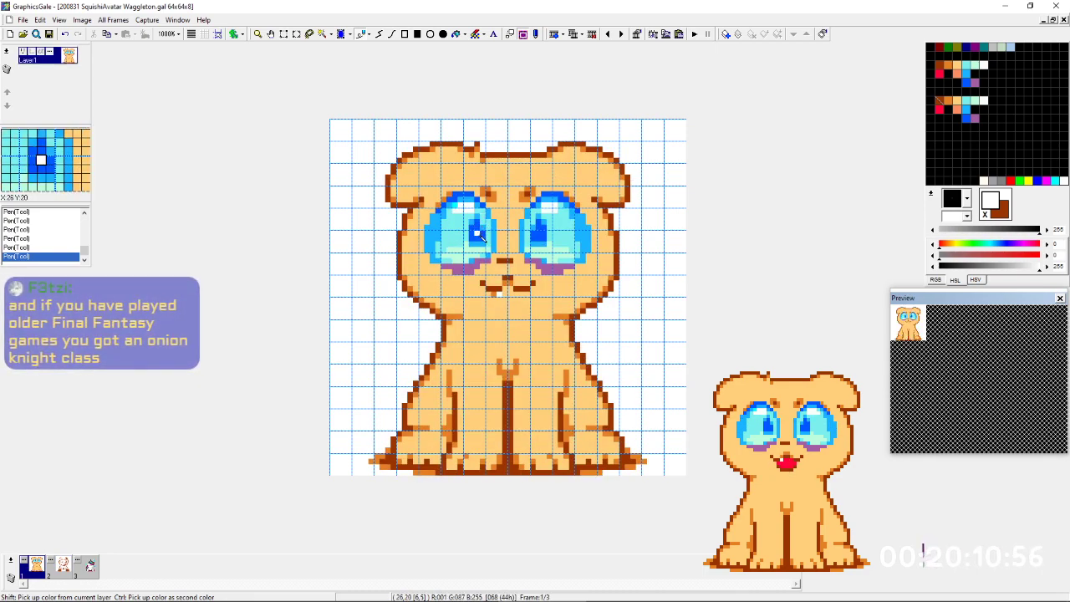
{"action": "key", "text": "ctrl+Right"}
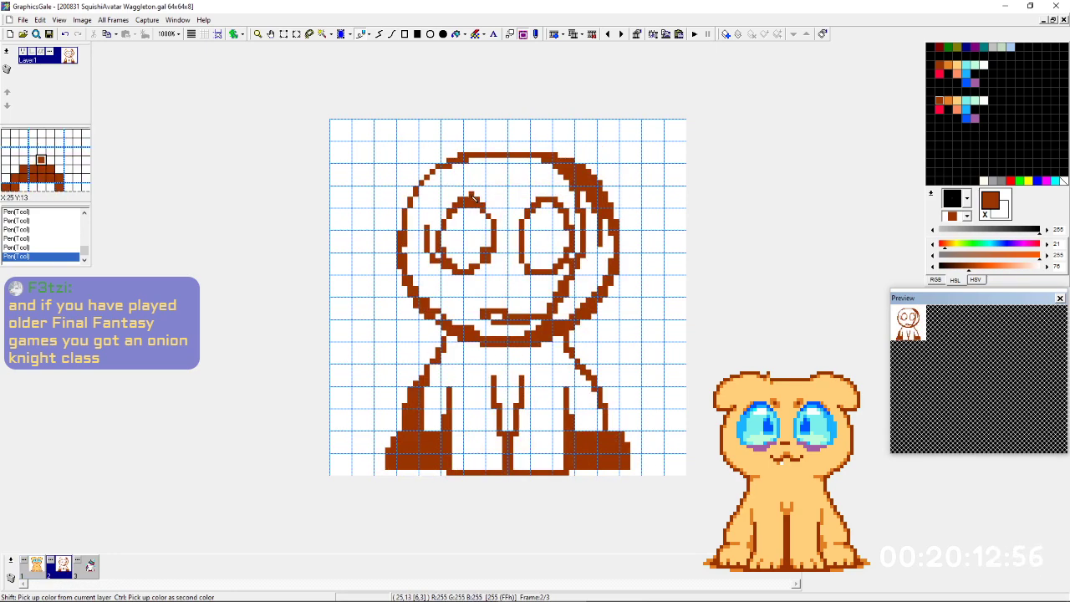
{"action": "key", "text": "ctrl+Left"}
{"action": "key", "text": "ctrl+Right"}
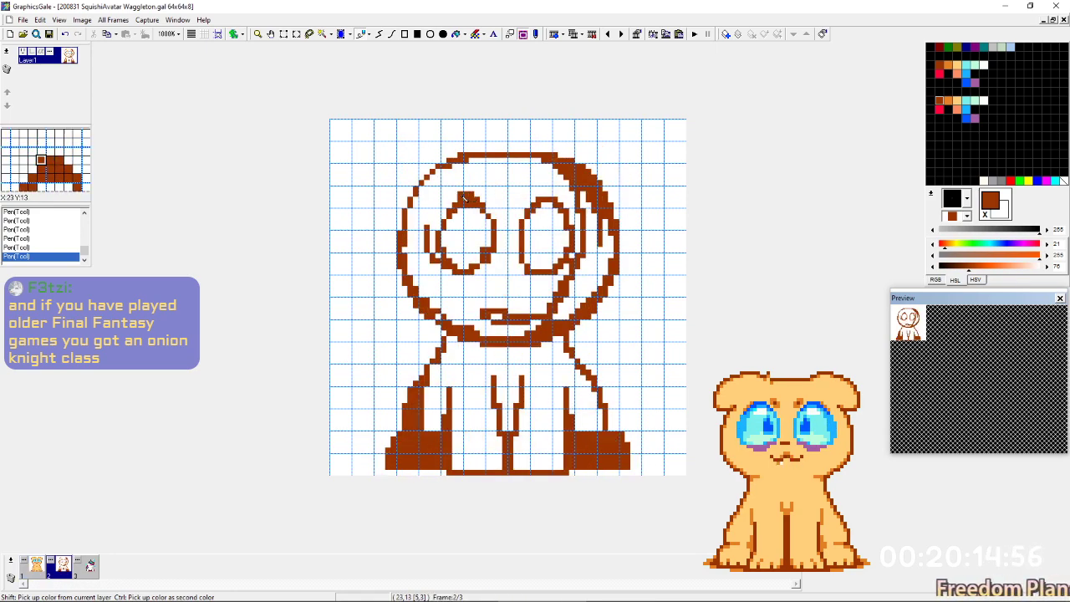
{"action": "key", "text": "ctrl+Left"}
{"action": "key", "text": "ctrl+Right"}
{"action": "key", "text": "ctrl+Left"}
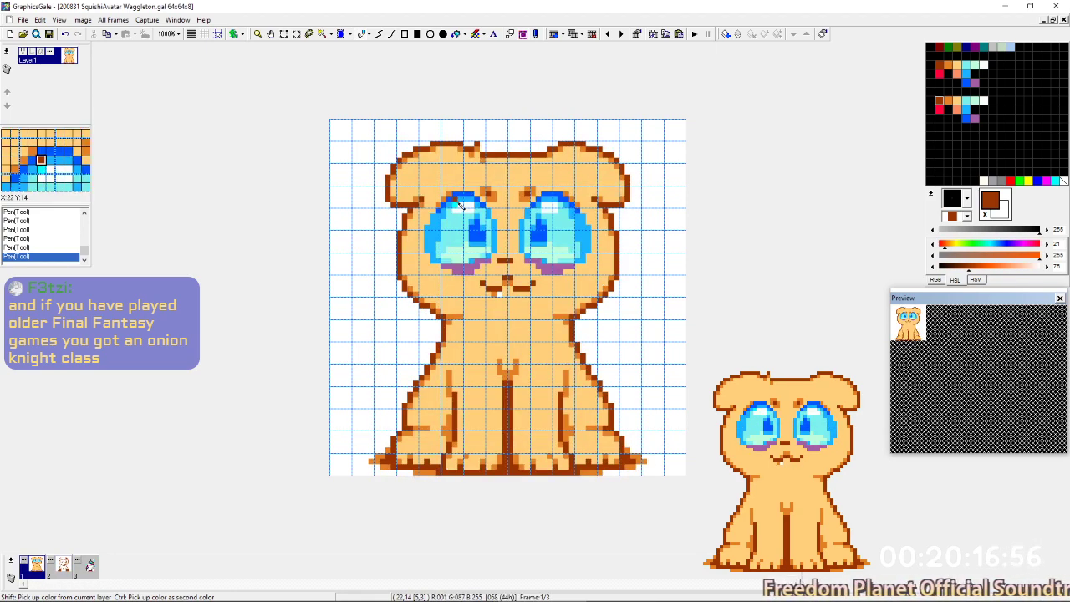
{"action": "key", "text": "ctrl+Right"}
{"action": "key", "text": "ctrl+Left"}
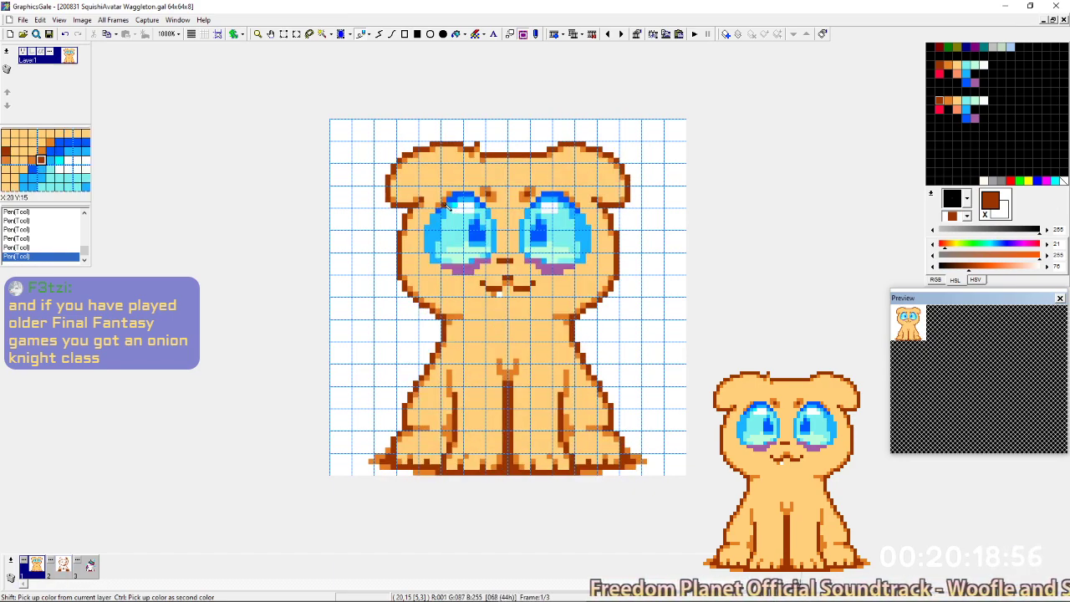
{"action": "key", "text": "ctrl+Right"}
{"action": "key", "text": "ctrl+Left"}
{"action": "key", "text": "ctrl+Right"}
{"action": "key", "text": "ctrl+Left"}
{"action": "key", "text": "ctrl+Right"}
{"action": "key", "text": "ctrl+Left"}
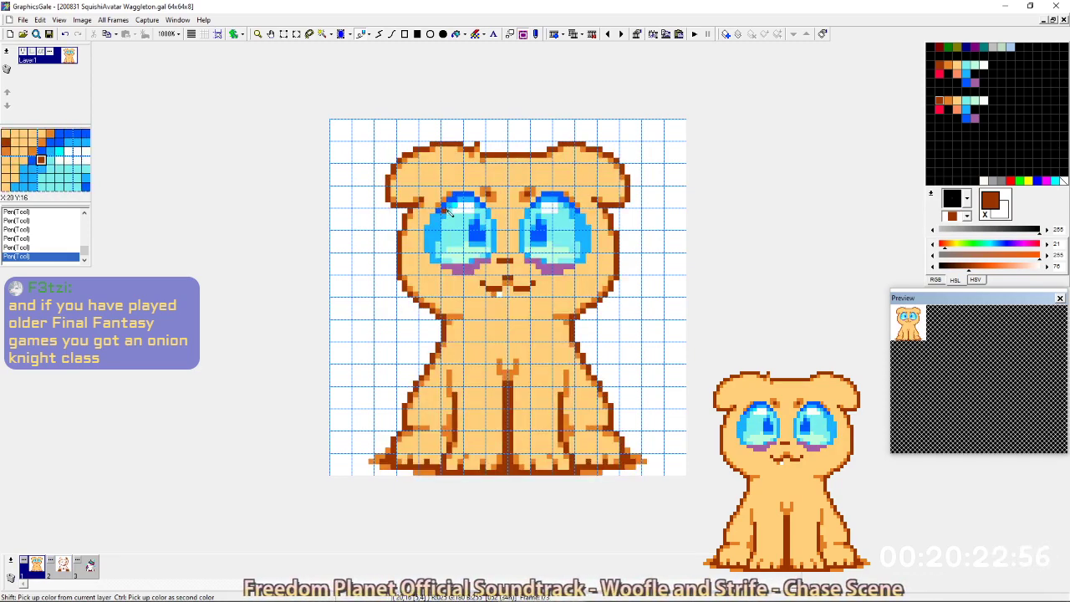
{"action": "key", "text": "ctrl+Right"}
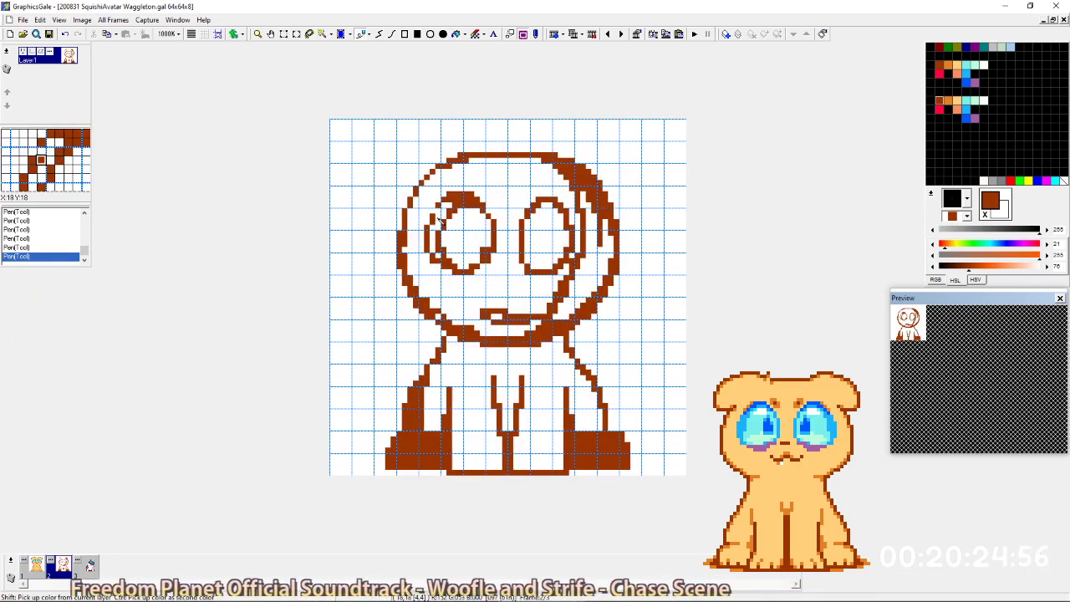
{"action": "left_click_drag", "start_coordinate": [443, 214], "coordinate": [434, 252]}
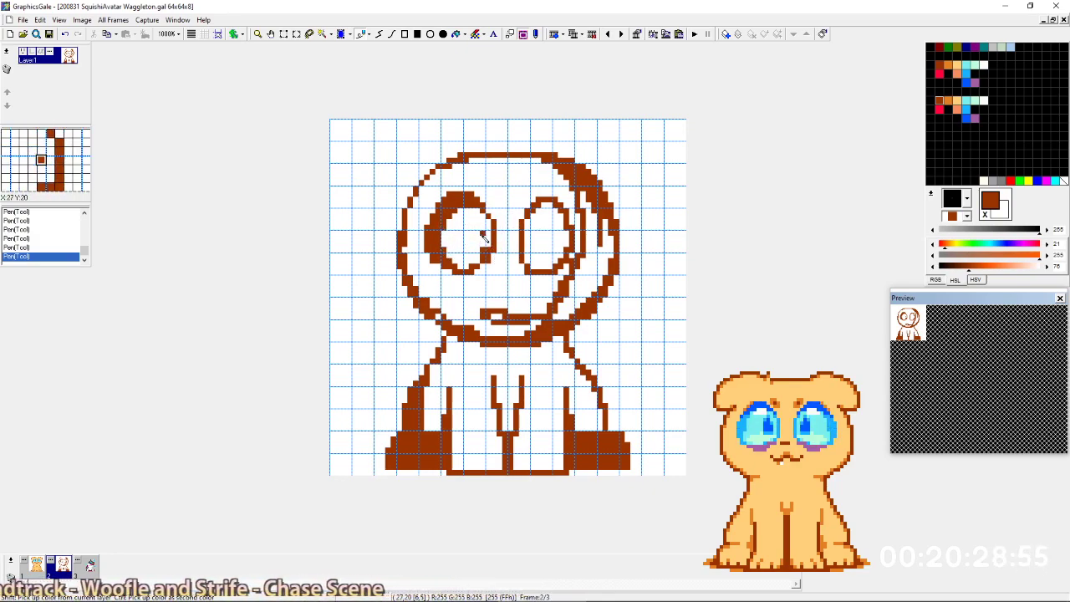
Erase the old linework inside the head in white, including the inner head outline, stray pixels and right eye, keeping the enlarged left eye.
{"action": "key", "text": "x"}
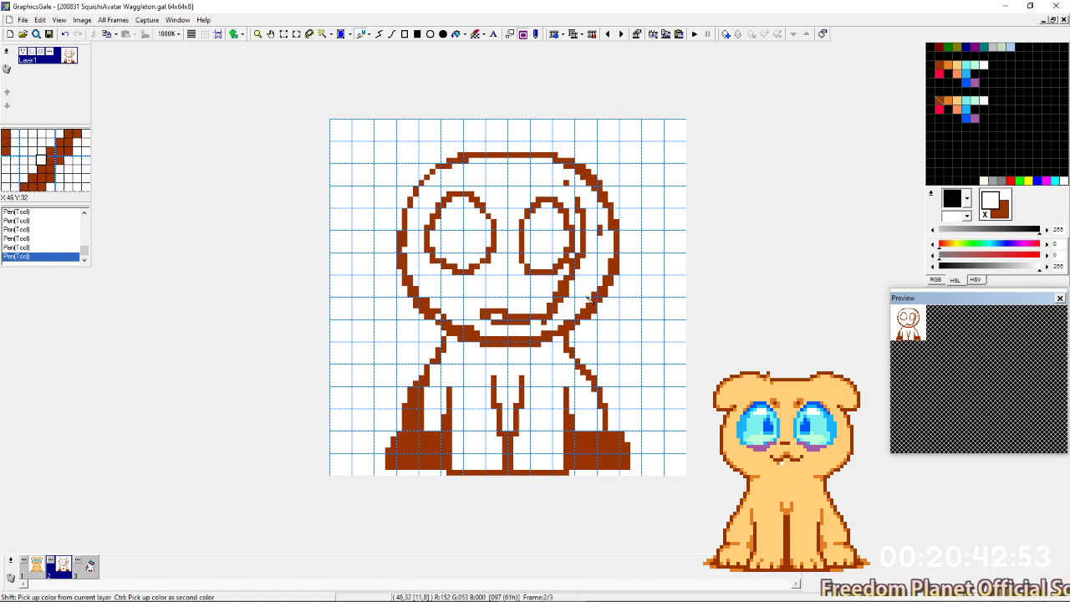
{"action": "mouse_move", "coordinate": [578, 199]}
{"action": "left_mouse_down"}
{"action": "mouse_move", "coordinate": [580, 257]}
{"action": "mouse_move", "coordinate": [535, 316]}
{"action": "mouse_move", "coordinate": [503, 321]}
{"action": "mouse_move", "coordinate": [529, 319]}
{"action": "mouse_move", "coordinate": [501, 318]}
{"action": "mouse_move", "coordinate": [562, 290]}
{"action": "mouse_move", "coordinate": [504, 316]}
{"action": "left_mouse_up"}
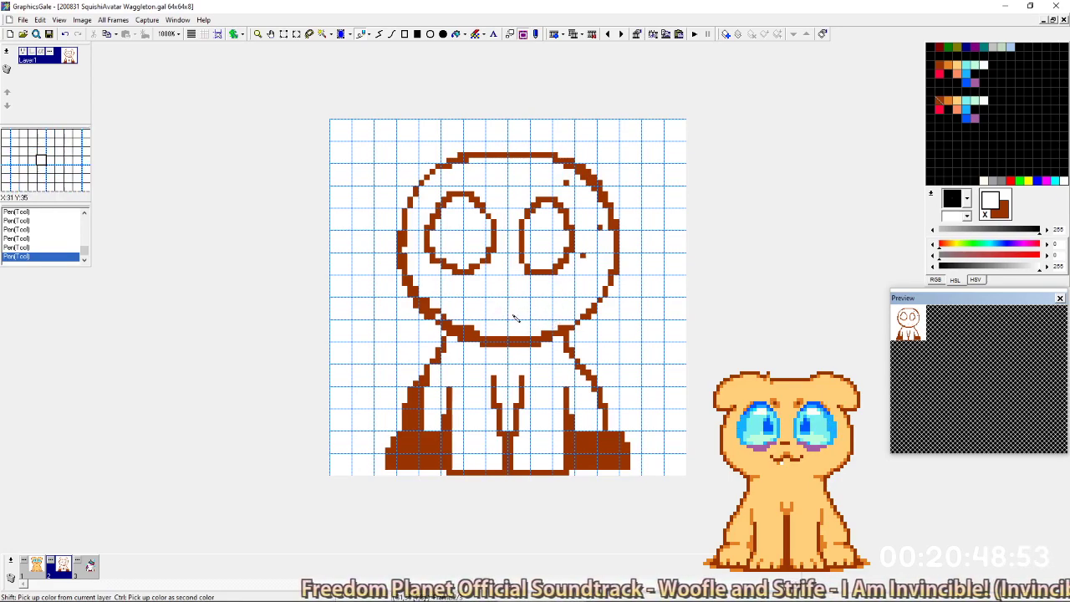
{"action": "mouse_move", "coordinate": [545, 239]}
{"action": "left_mouse_down"}
{"action": "mouse_move", "coordinate": [545, 205]}
{"action": "mouse_move", "coordinate": [559, 210]}
{"action": "mouse_move", "coordinate": [570, 276]}
{"action": "mouse_move", "coordinate": [569, 241]}
{"action": "mouse_move", "coordinate": [552, 222]}
{"action": "mouse_move", "coordinate": [531, 232]}
{"action": "mouse_move", "coordinate": [525, 260]}
{"action": "mouse_move", "coordinate": [575, 214]}
{"action": "left_mouse_up"}
{"action": "left_click", "coordinate": [600, 227]}
{"action": "left_click", "coordinate": [561, 205]}
{"action": "left_click", "coordinate": [566, 182]}
{"action": "left_click", "coordinate": [583, 255]}
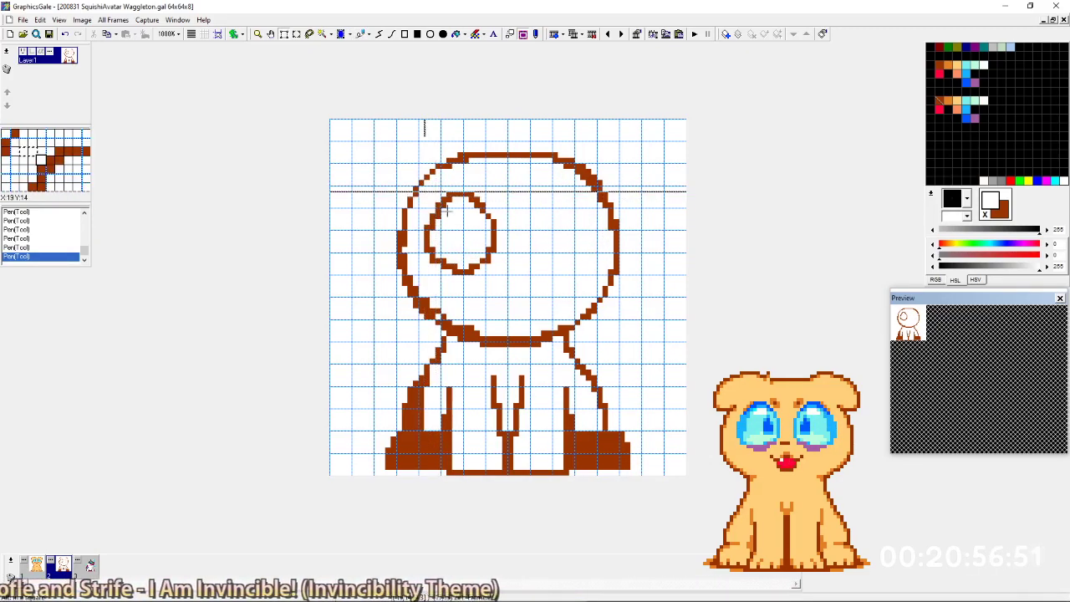
Copy the enlarged left eye and paste it as the right eye, checking its placement against the puppy frame.
{"action": "left_click_drag", "start_coordinate": [425, 191], "coordinate": [553, 257]}
{"action": "key", "text": "ctrl+c"}
{"action": "key", "text": "ctrl+v"}
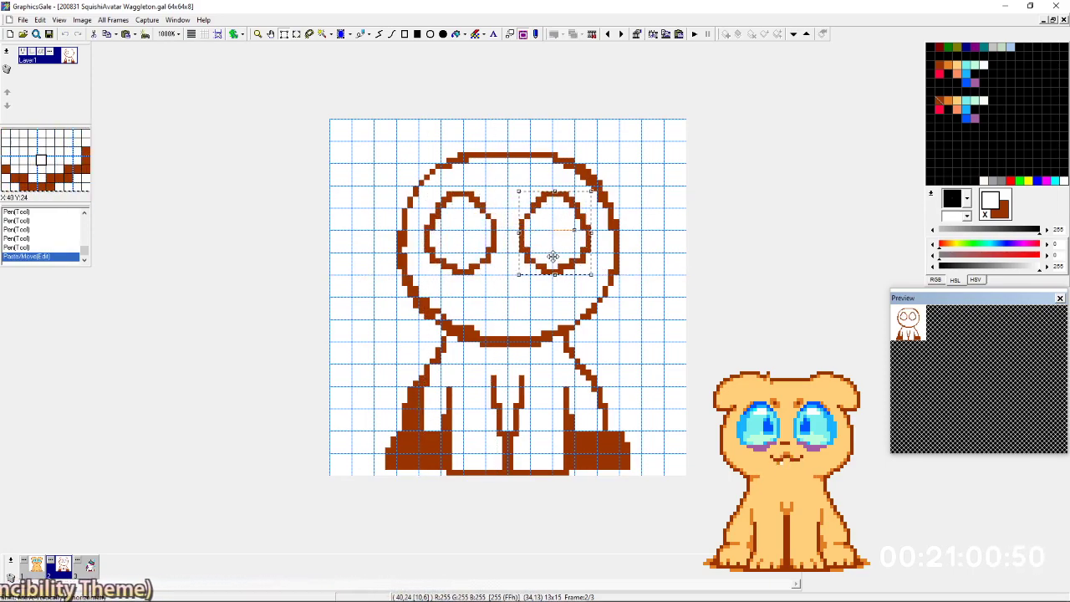
{"action": "key", "text": "Left"}
{"action": "key", "text": "Right"}
{"action": "key", "text": "Left"}
{"action": "key", "text": "Right"}
{"action": "key", "text": "Left"}
{"action": "key", "text": "Right"}
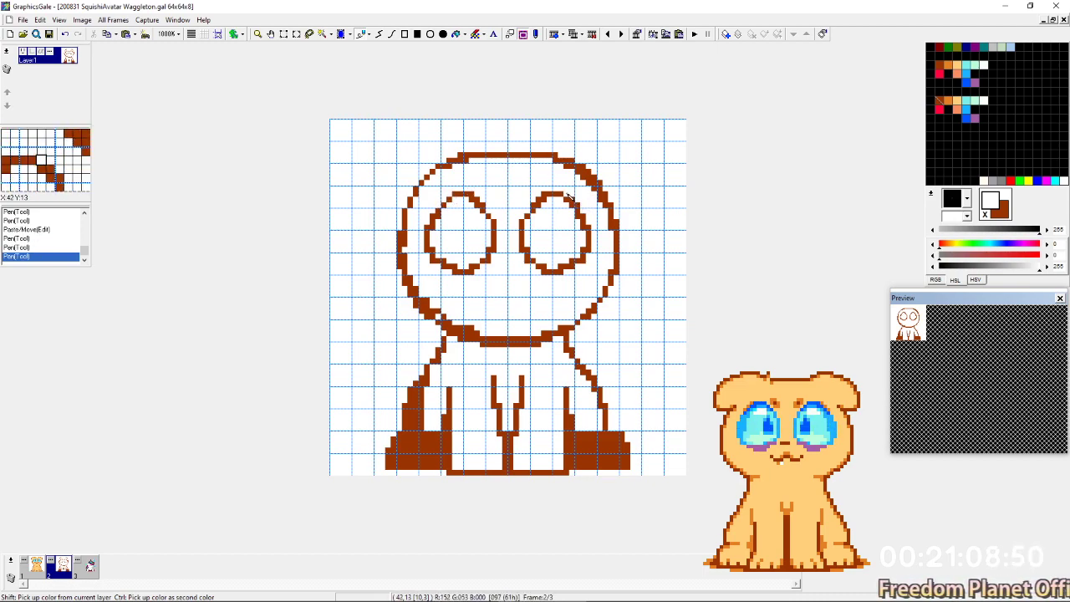
Clean up the outlines of both eyes into thin, rounded shapes, comparing them with the puppy frame's eyes.
{"action": "key", "text": "Left"}
{"action": "key", "text": "Right"}
{"action": "key", "text": "Left"}
{"action": "key", "text": "Right"}
{"action": "key", "text": "Left"}
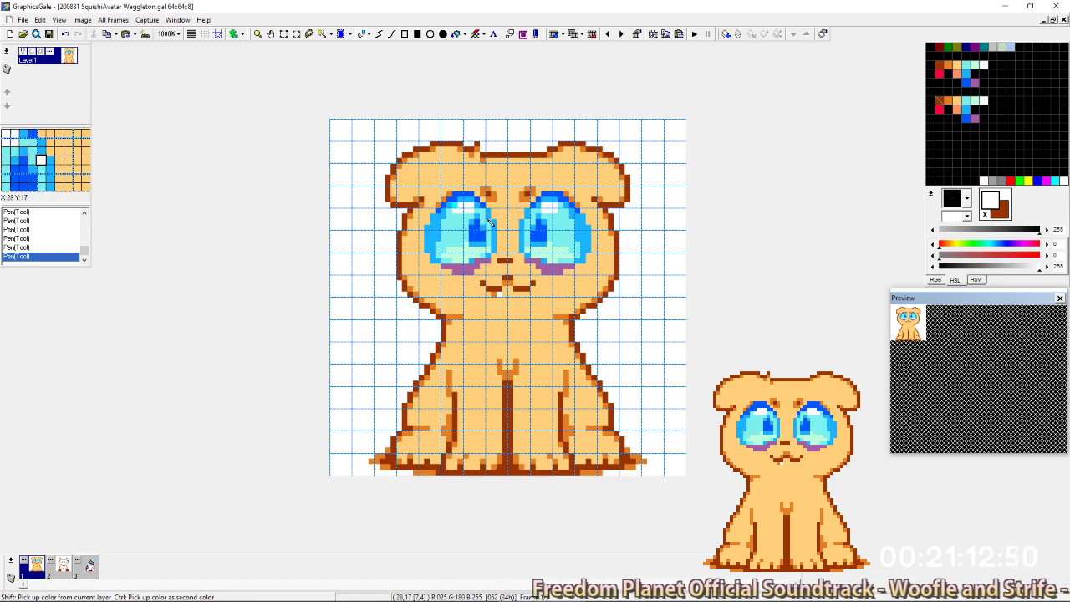
{"action": "key", "text": "Right"}
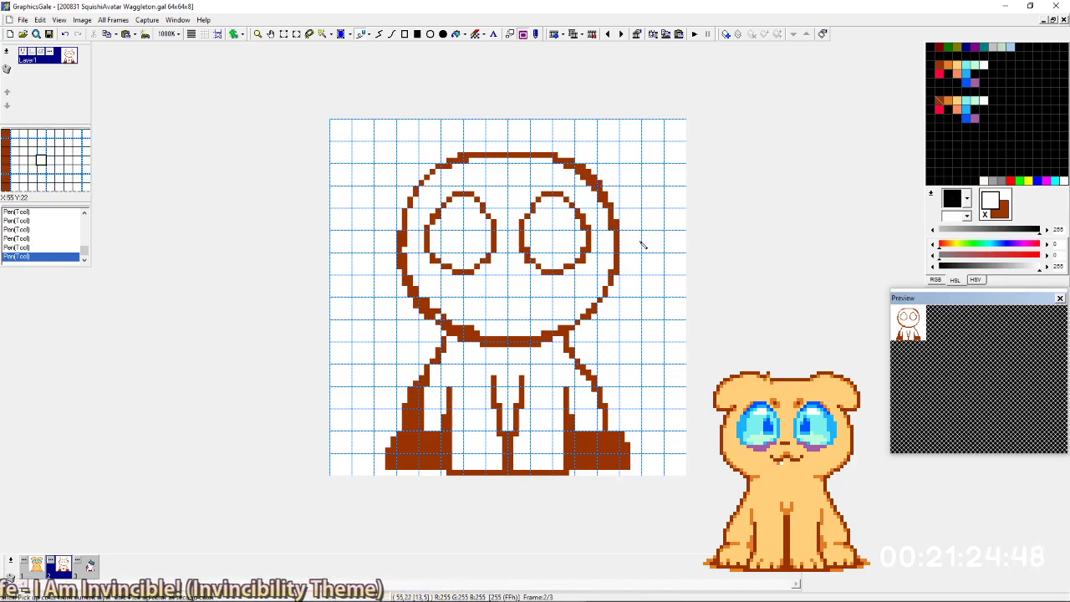
Hide the grid, compare the avatar with the puppy frame, and change the brown outline palette colour to purple with hue 275.
{"action": "key", "text": "ctrl+g"}
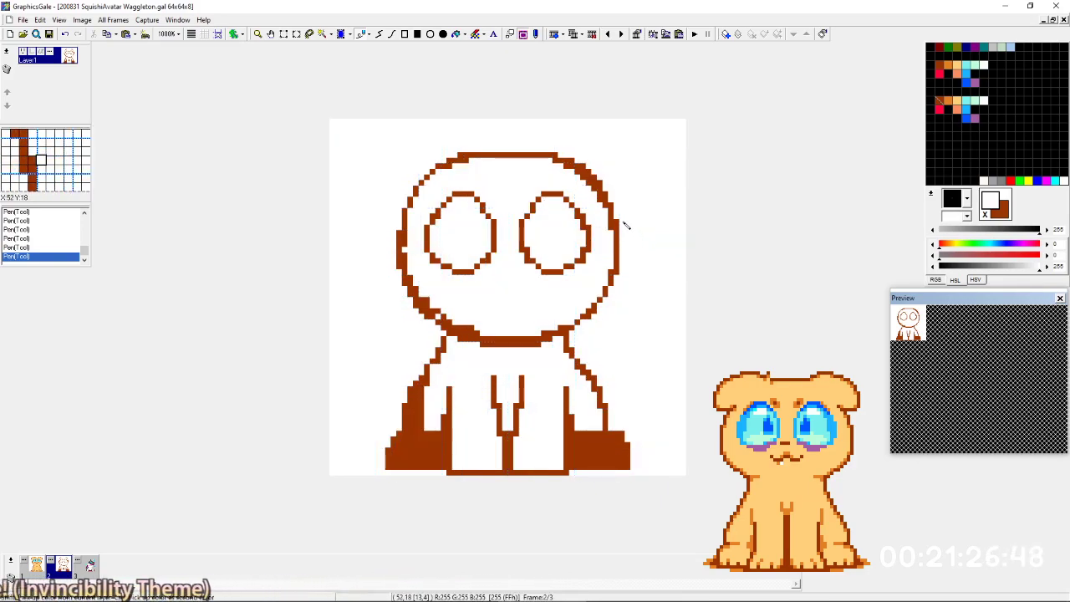
{"action": "key", "text": "Left"}
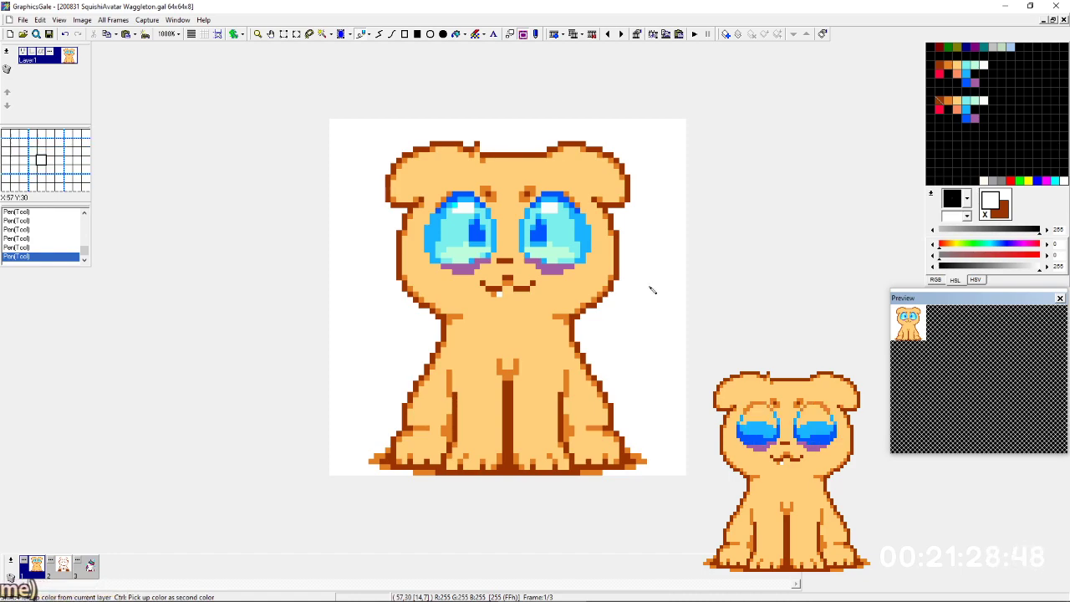
{"action": "key", "text": "Right"}
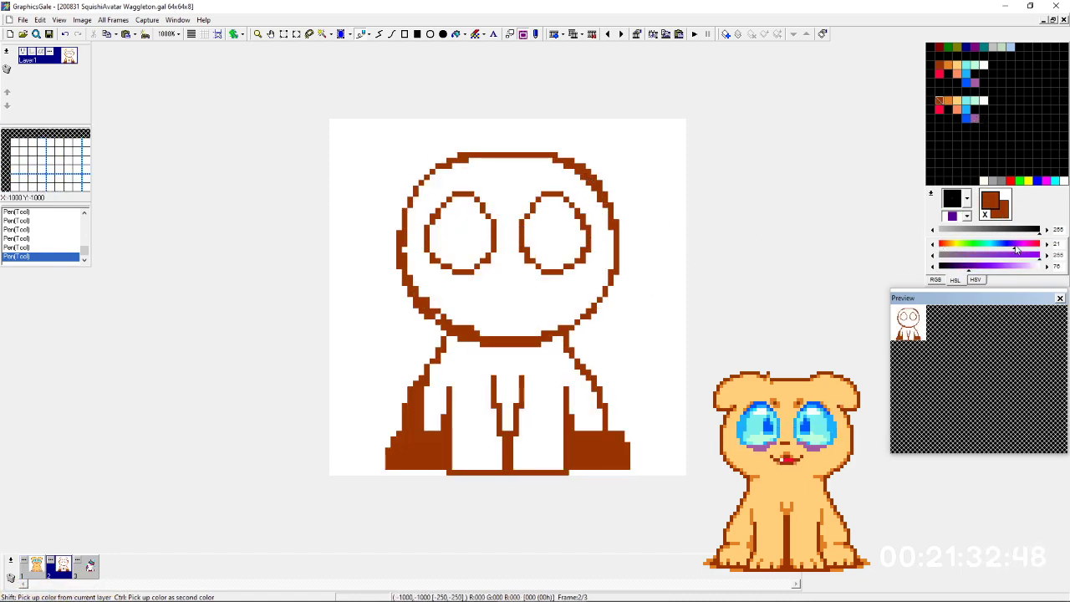
{"action": "left_click", "coordinate": [1017, 246]}
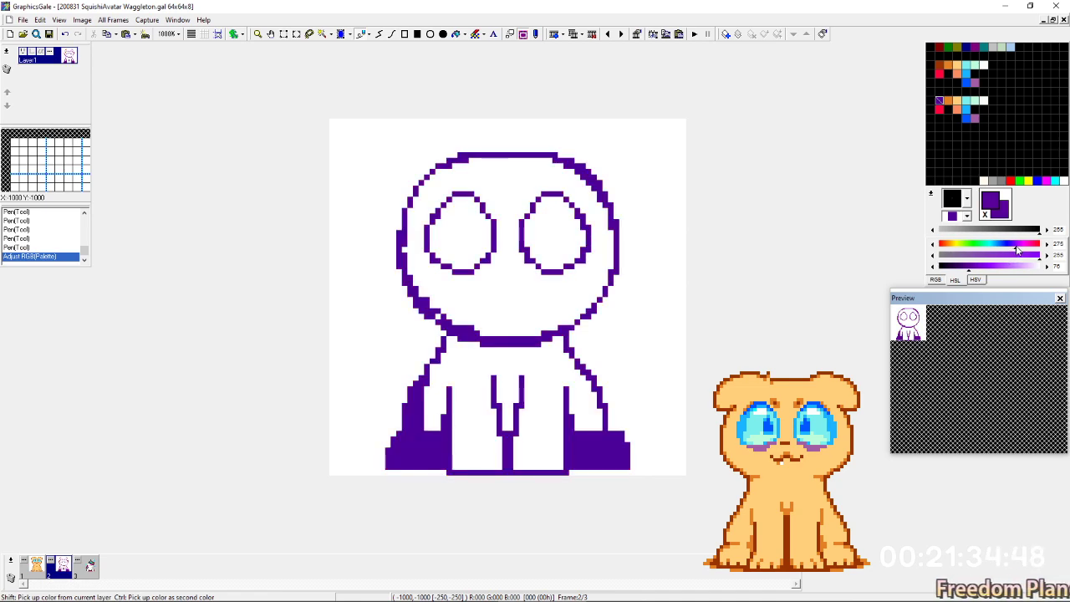
Change the light orange palette colour to pale pink with hue 317, saturation 211 and luminance 223, and flood-fill the head and body with it.
{"action": "left_click", "coordinate": [958, 102]}
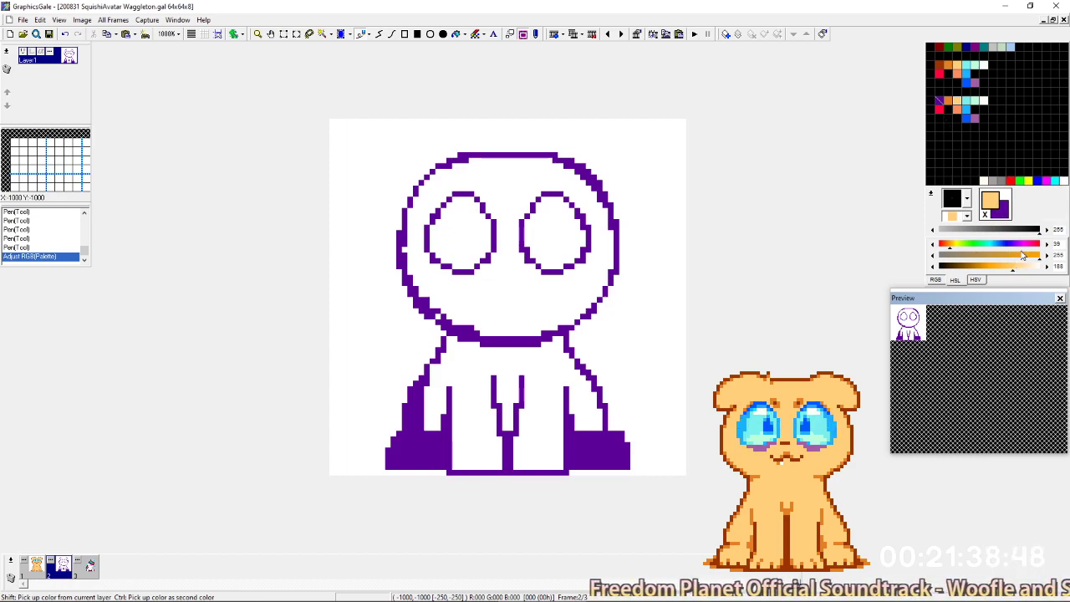
{"action": "left_click", "coordinate": [1025, 245]}
{"action": "left_click_drag", "start_coordinate": [1023, 246], "coordinate": [1029, 271]}
{"action": "left_click", "coordinate": [1037, 258]}
{"action": "left_click", "coordinate": [1021, 255]}
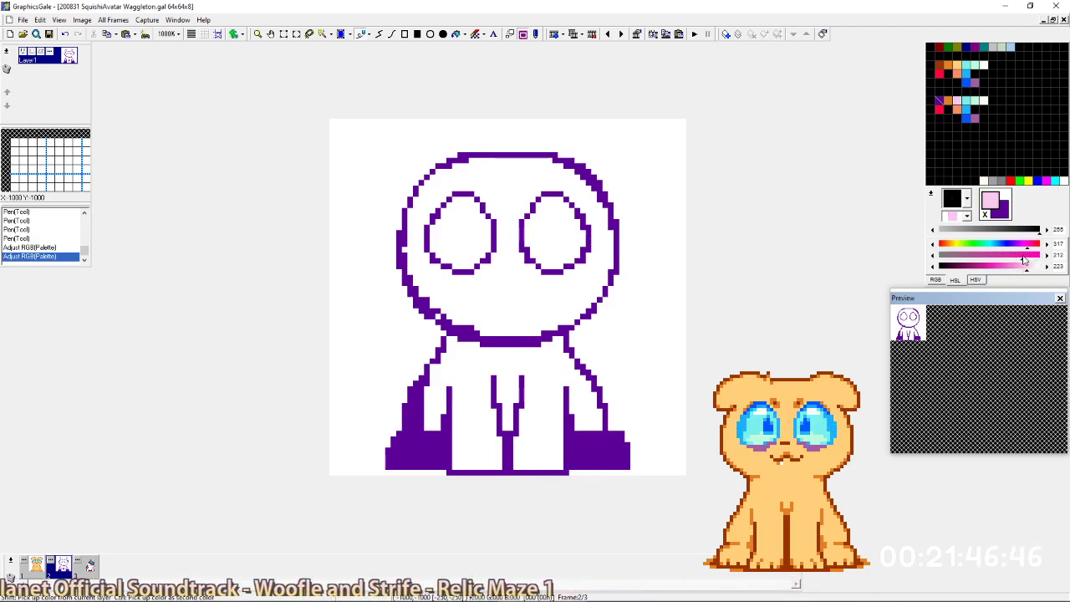
{"action": "left_click", "coordinate": [509, 247]}
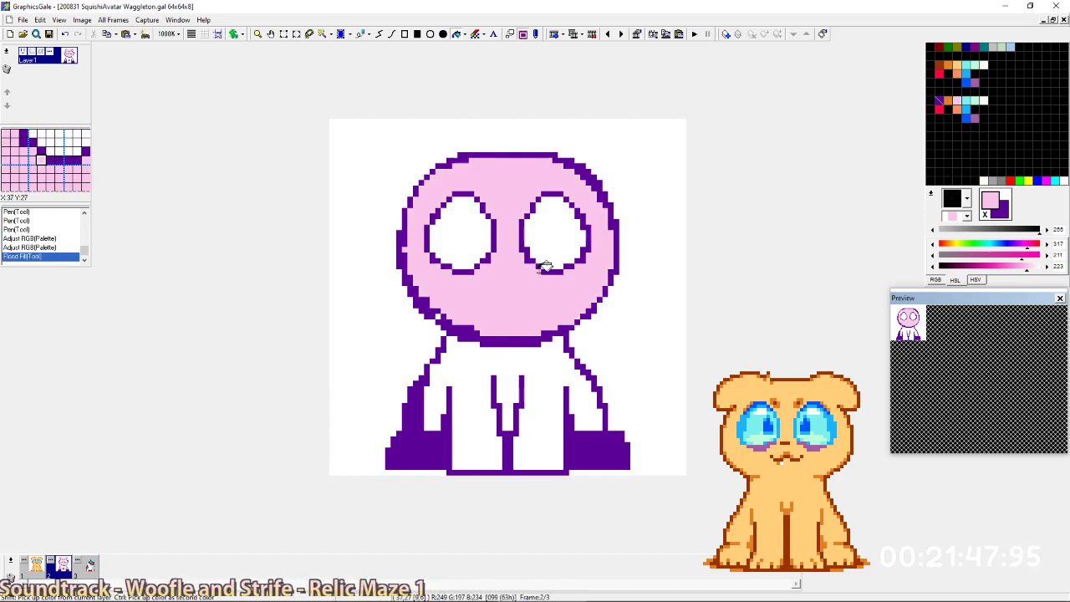
{"action": "left_click", "coordinate": [494, 359]}
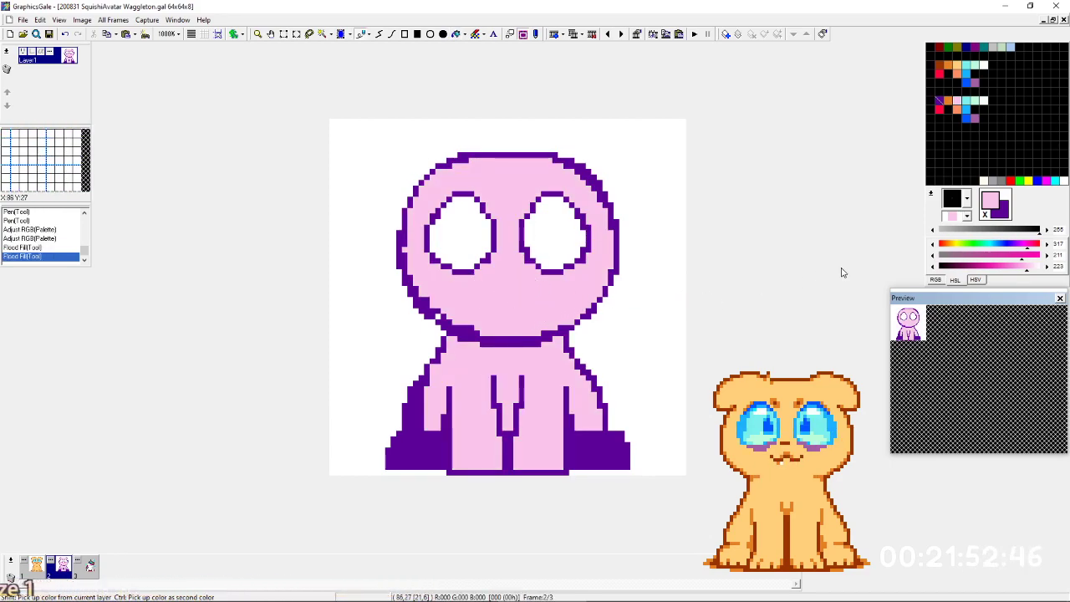
Readjust the saturation and luminance of the pink fill colour, ending on a pale pink with luminance 226.
{"action": "left_click_drag", "start_coordinate": [1025, 268], "coordinate": [992, 259]}
{"action": "left_click", "coordinate": [1012, 271]}
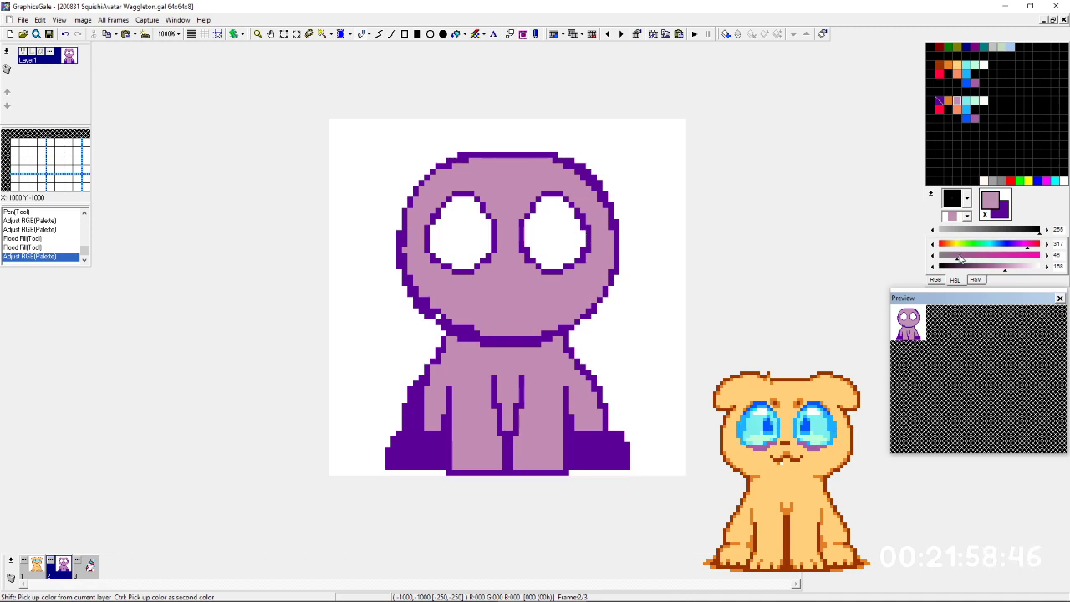
{"action": "left_click", "coordinate": [1011, 258]}
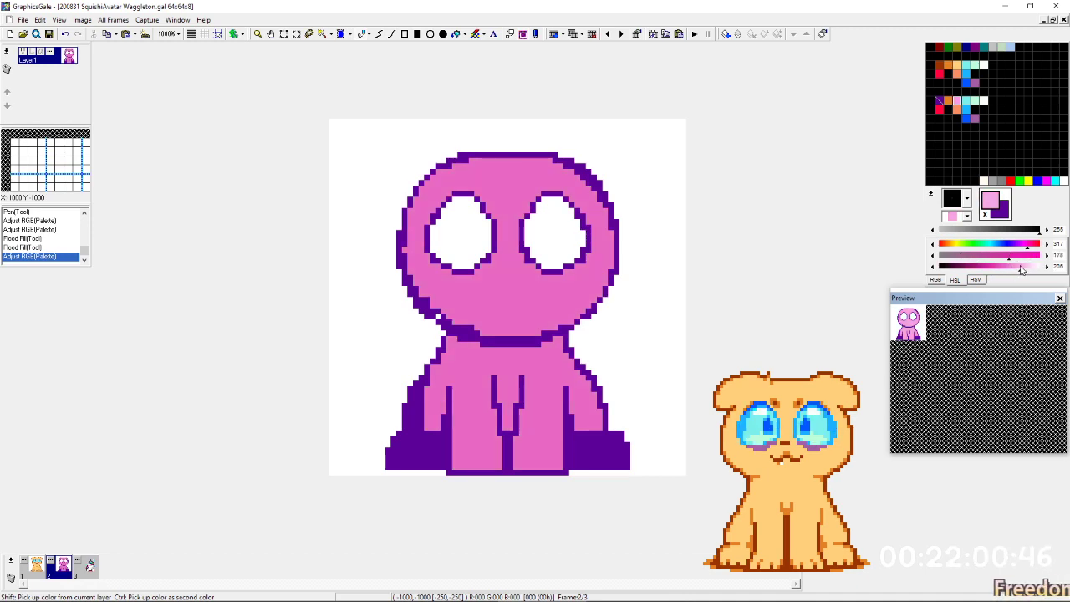
{"action": "left_click_drag", "start_coordinate": [1021, 269], "coordinate": [1030, 267]}
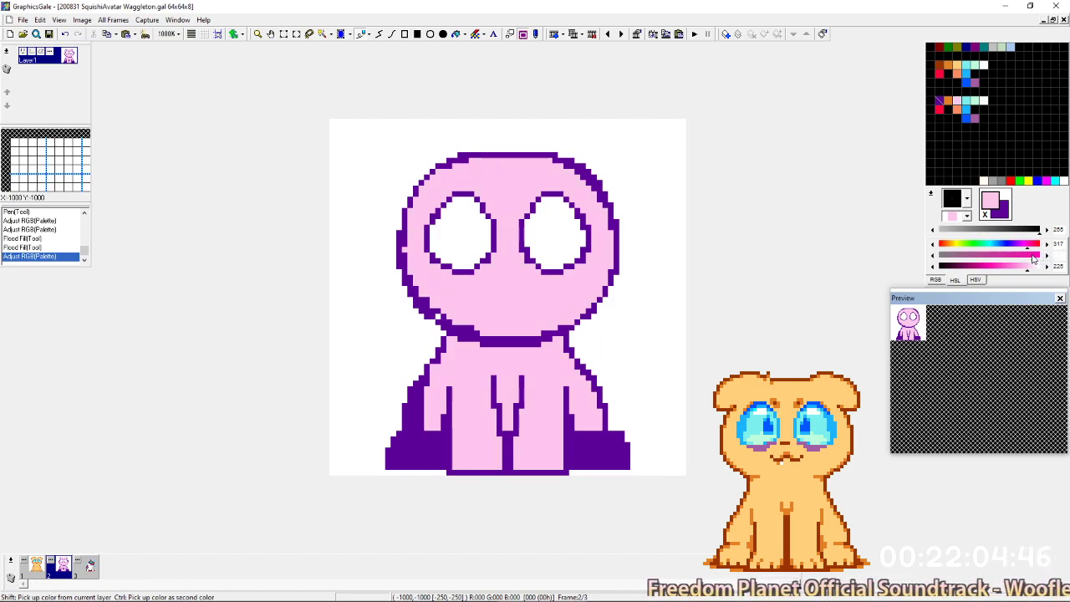
Readjust the purple outline palette colour to hue 271, saturation 182 and luminance 96.
{"action": "left_click", "coordinate": [941, 104]}
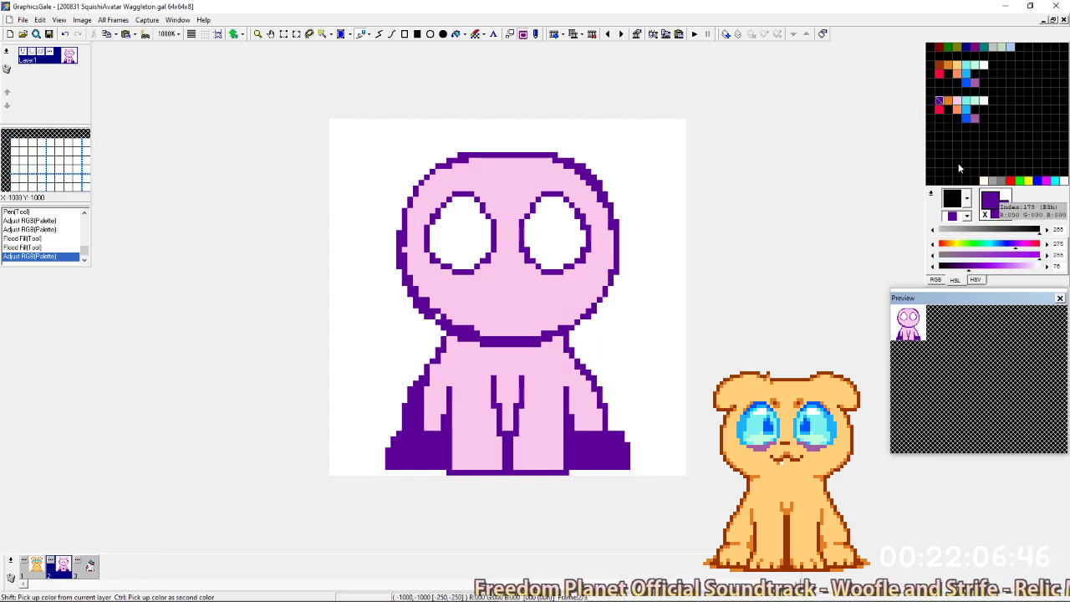
{"action": "left_click_drag", "start_coordinate": [999, 257], "coordinate": [1019, 250]}
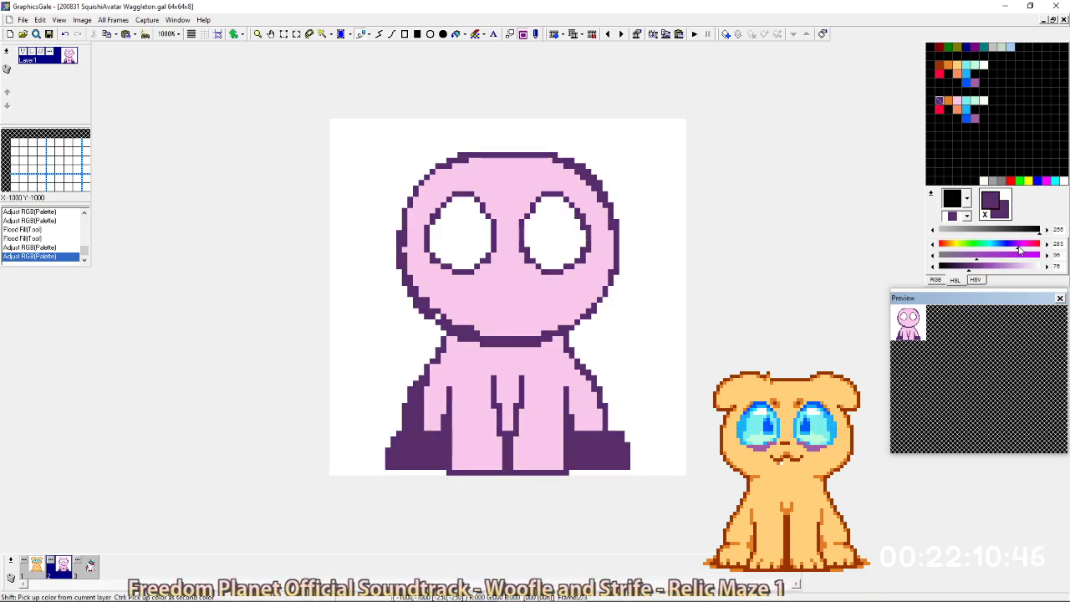
{"action": "left_click", "coordinate": [986, 266]}
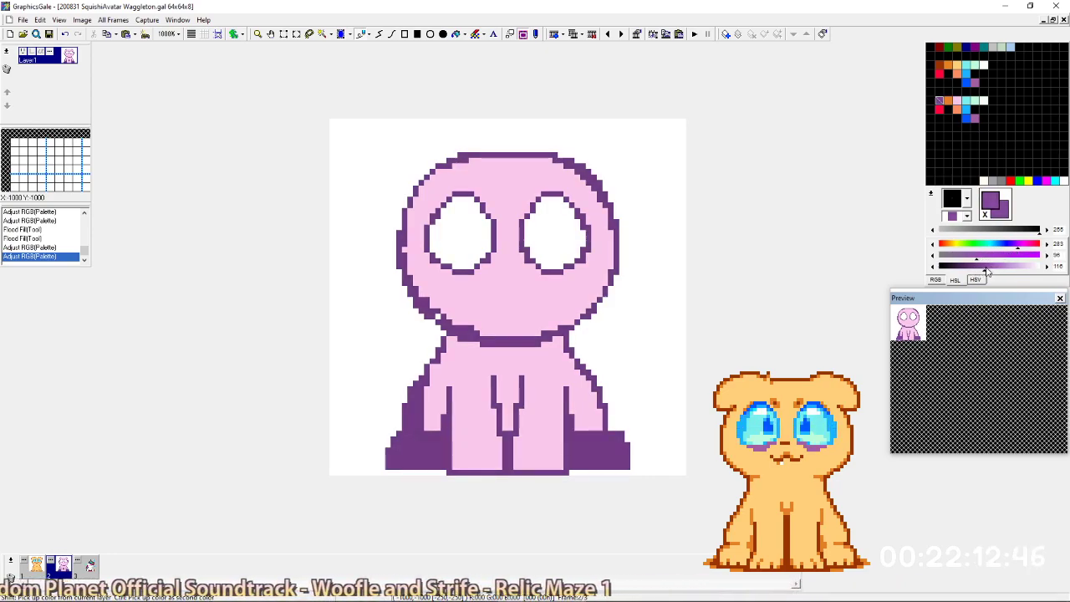
{"action": "left_click", "coordinate": [983, 268]}
{"action": "left_click", "coordinate": [980, 268]}
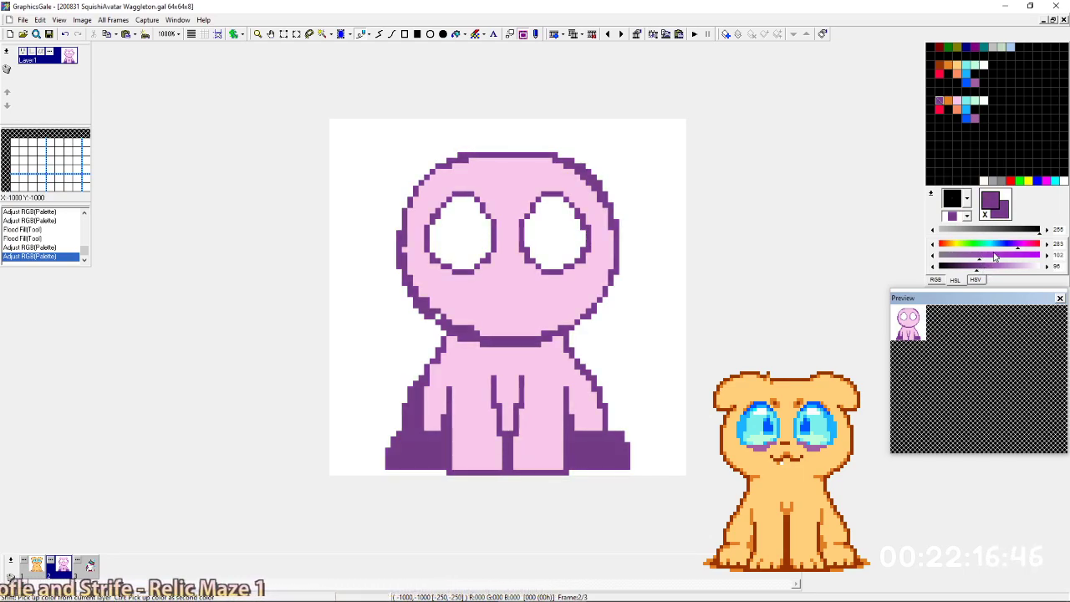
{"action": "left_click_drag", "start_coordinate": [995, 260], "coordinate": [1003, 260]}
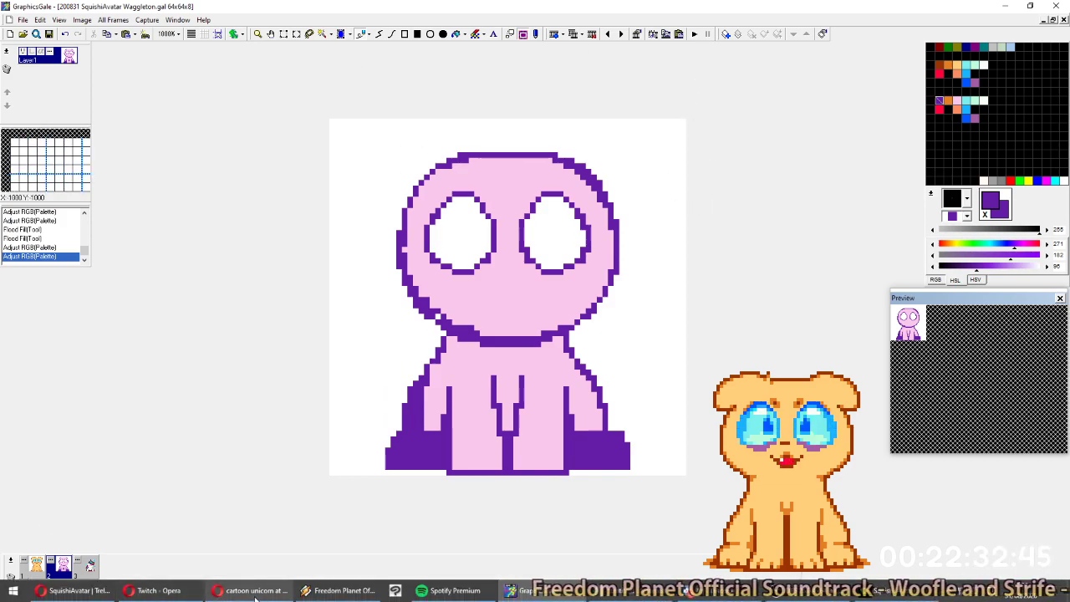
Switch to the browser and examine the colours and faces of several cartoon unicorn images as references.
{"action": "left_click", "coordinate": [255, 592]}
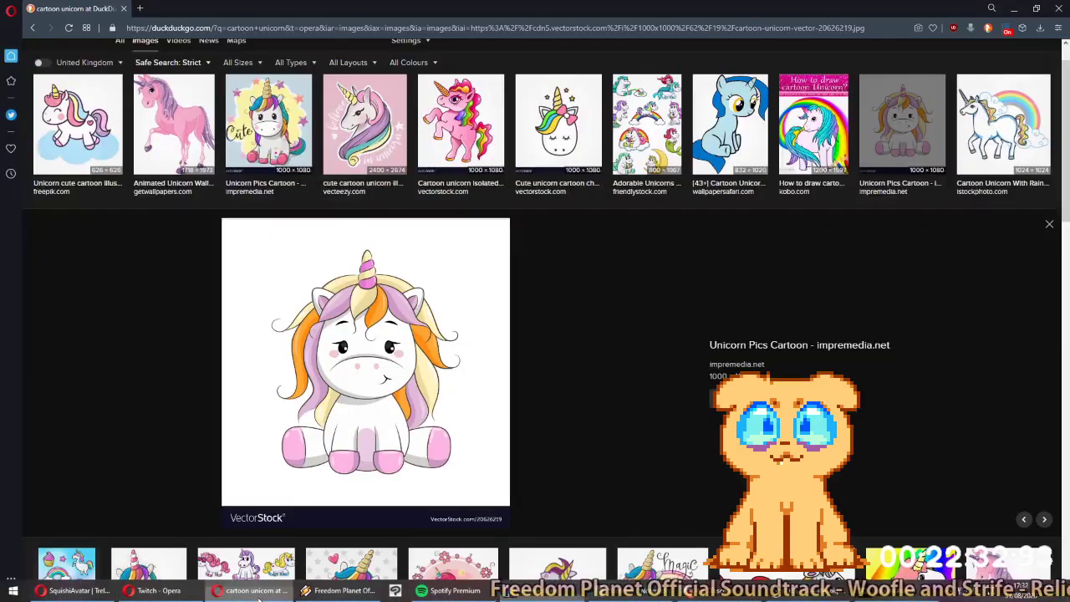
{"action": "left_click", "coordinate": [188, 126]}
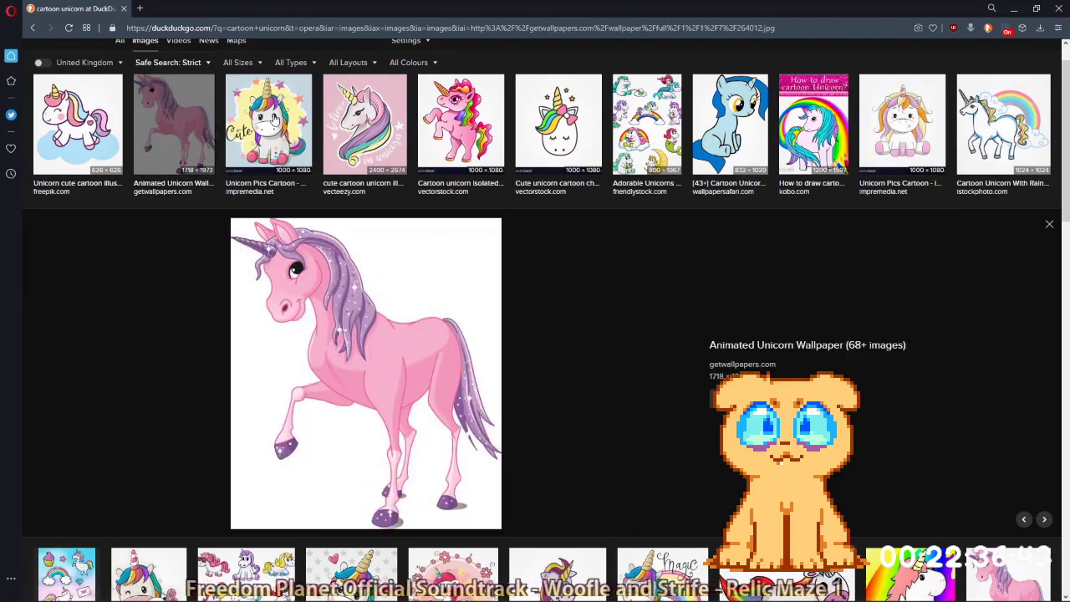
{"action": "left_click", "coordinate": [272, 121]}
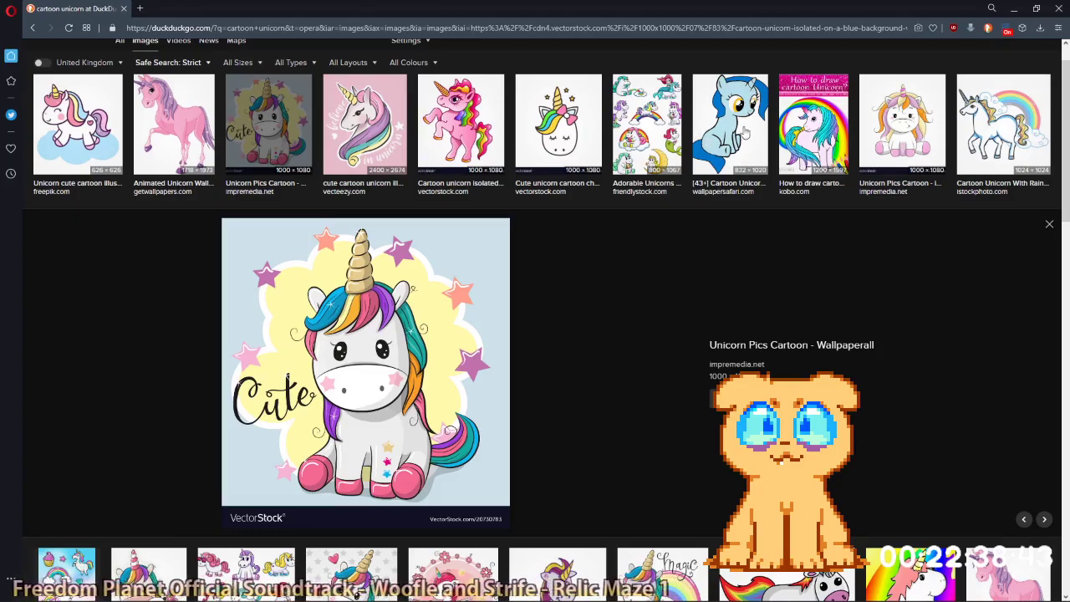
{"action": "left_click", "coordinate": [901, 134]}
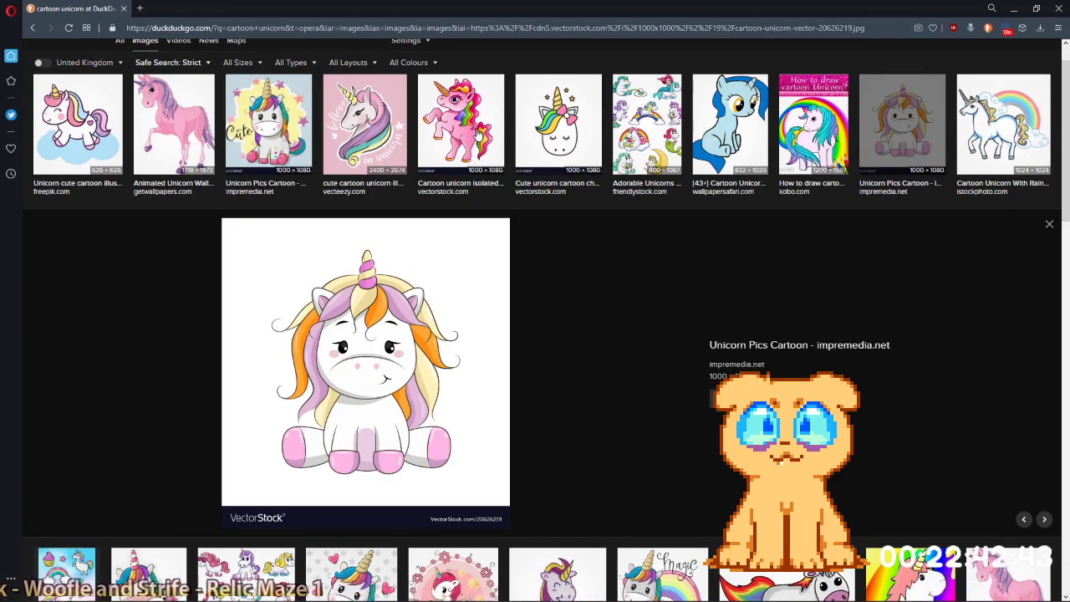
{"action": "left_click", "coordinate": [477, 134]}
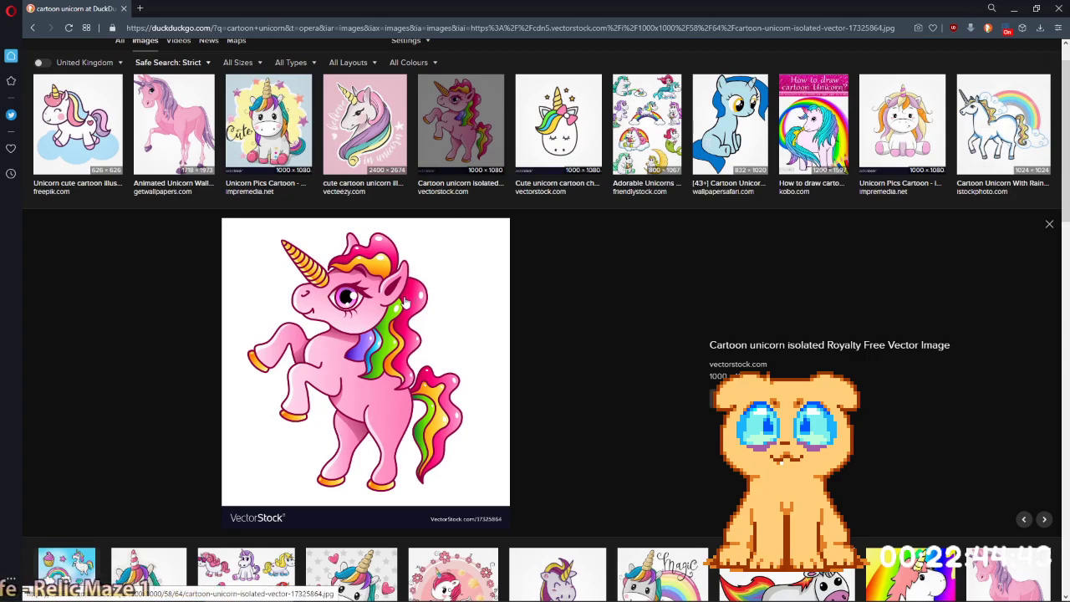
{"action": "scroll", "coordinate": [585, 281], "scroll_direction": "down", "scroll_amount": 8}
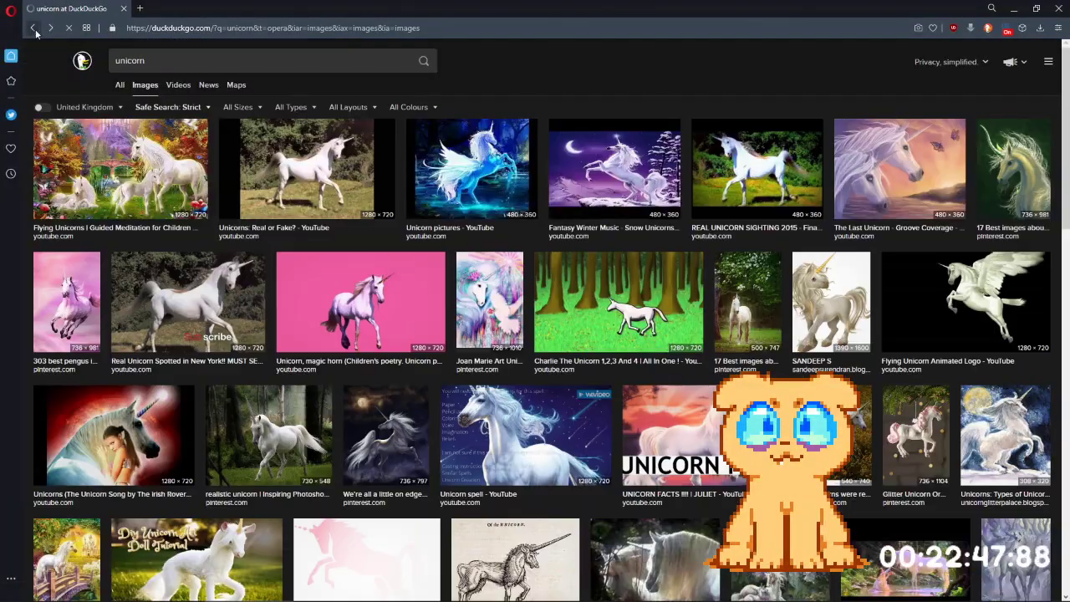
Look through the unicorn and cartoon unicorn image results for more references, examining the seated white unicorn with pink hooves.
{"action": "left_click", "coordinate": [33, 27]}
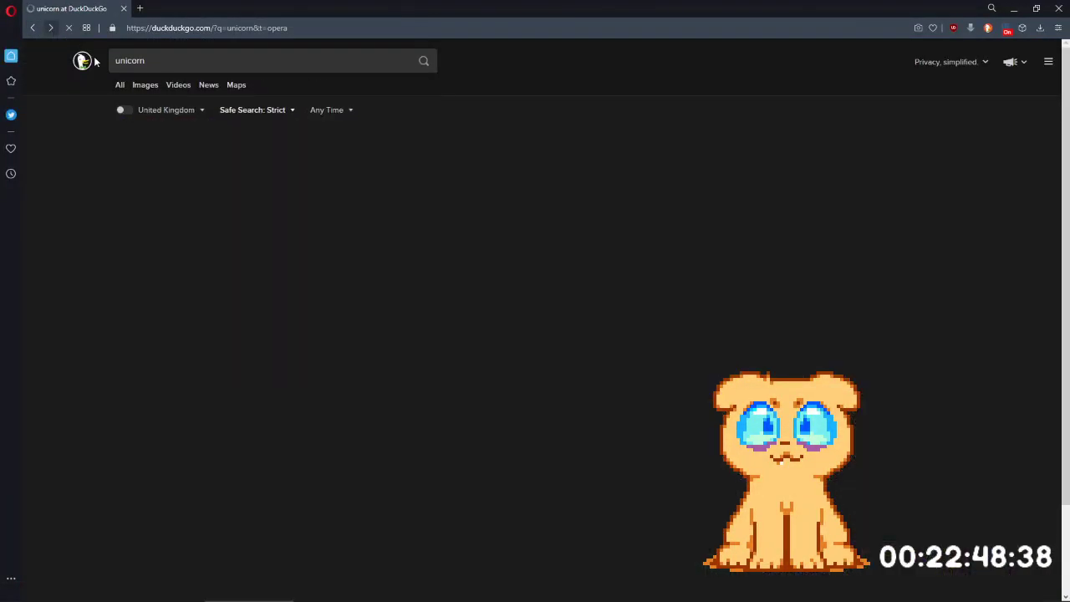
{"action": "left_click", "coordinate": [50, 28]}
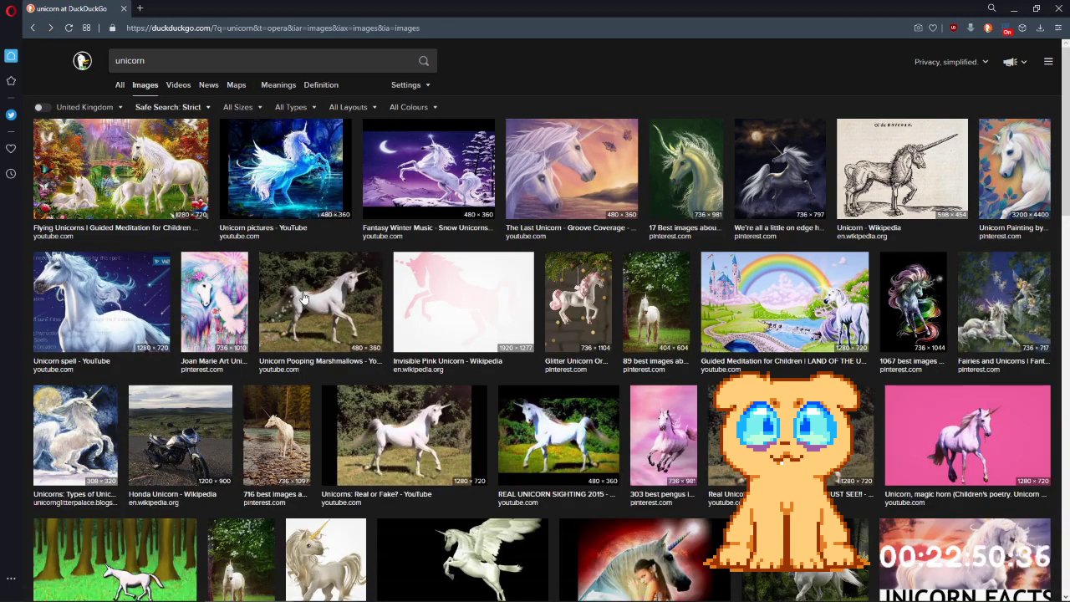
{"action": "left_click", "coordinate": [145, 174]}
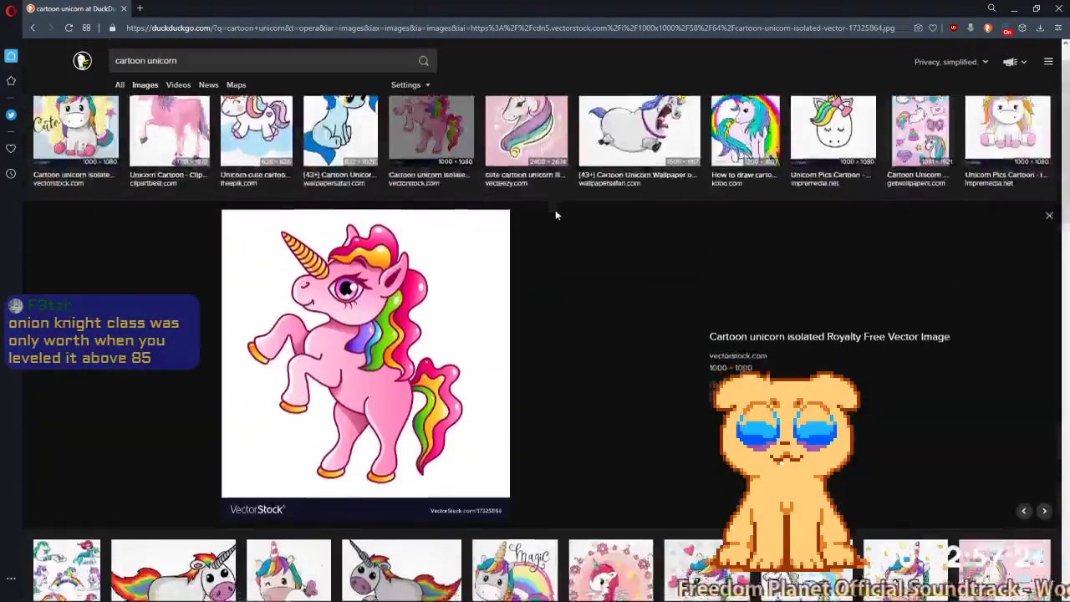
{"action": "scroll", "coordinate": [556, 215], "scroll_direction": "down", "scroll_amount": 7}
{"action": "left_click", "coordinate": [363, 465]}
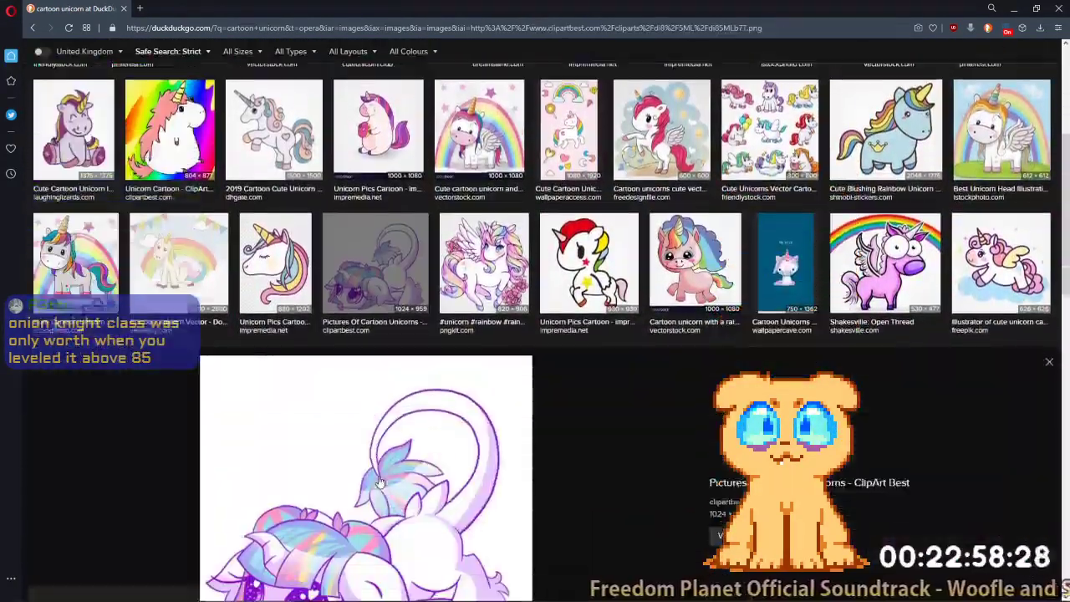
{"action": "scroll", "coordinate": [325, 505], "scroll_direction": "up", "scroll_amount": 6}
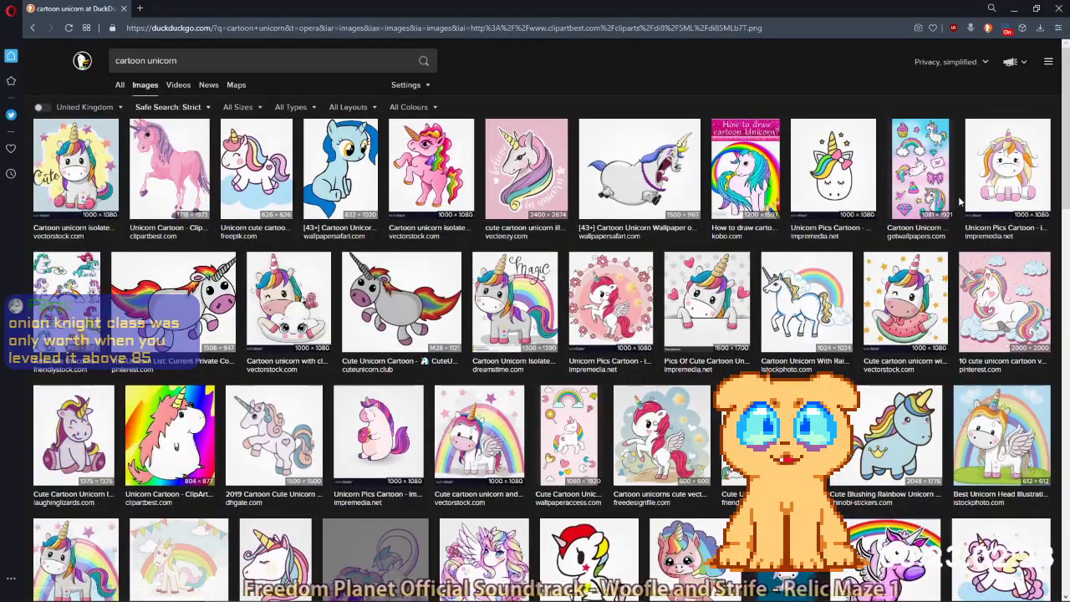
{"action": "left_click", "coordinate": [988, 189]}
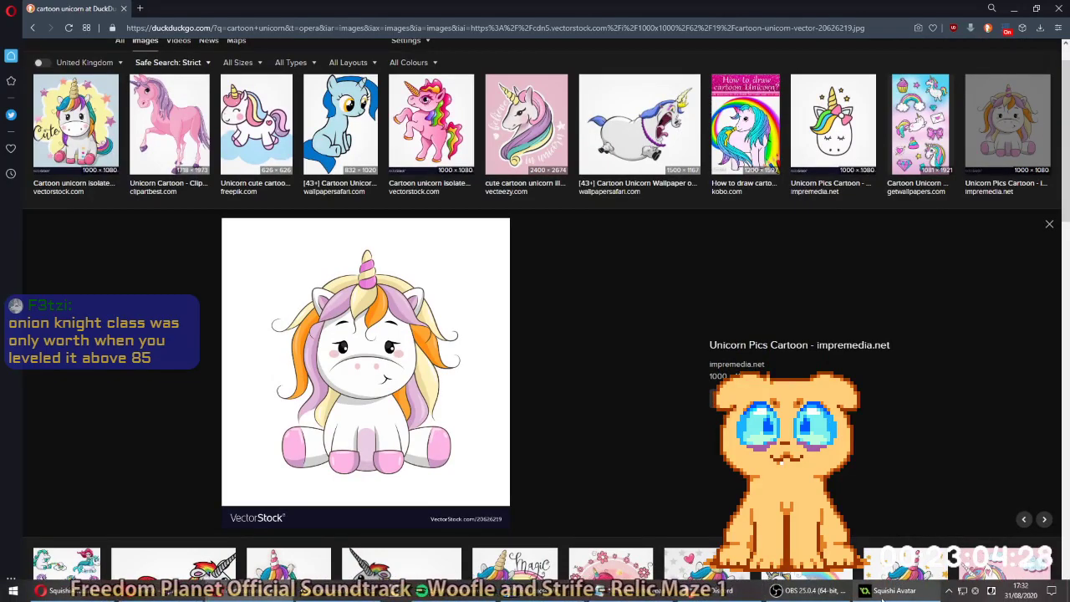
Return to GraphicsGale and draw a purple pupil on the inner side of the avatar's left-hand eye, comparing it with the puppy frame.
{"action": "left_click", "coordinate": [536, 596]}
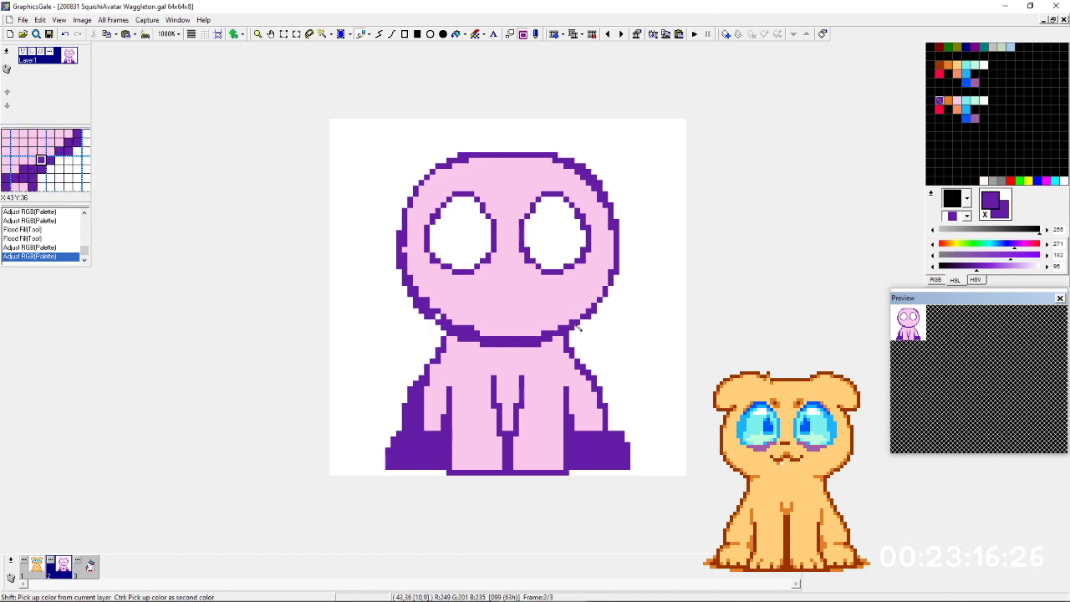
{"action": "key", "text": "Left"}
{"action": "key", "text": "Right"}
{"action": "left_click", "coordinate": [478, 226]}
{"action": "key", "text": "Left"}
{"action": "key", "text": "Right"}
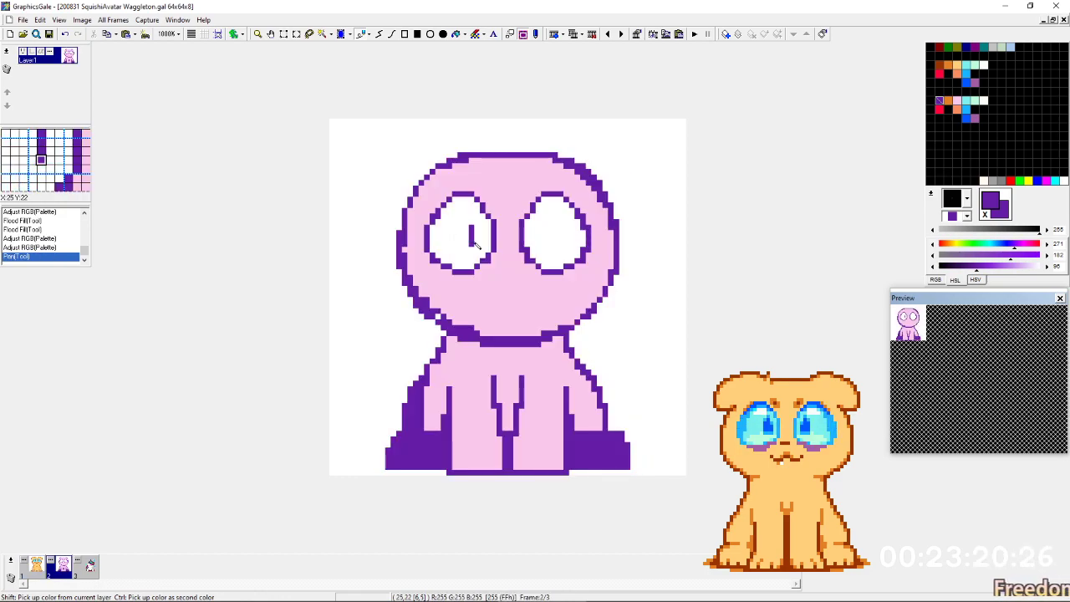
{"action": "key", "text": "Left"}
{"action": "key", "text": "Right"}
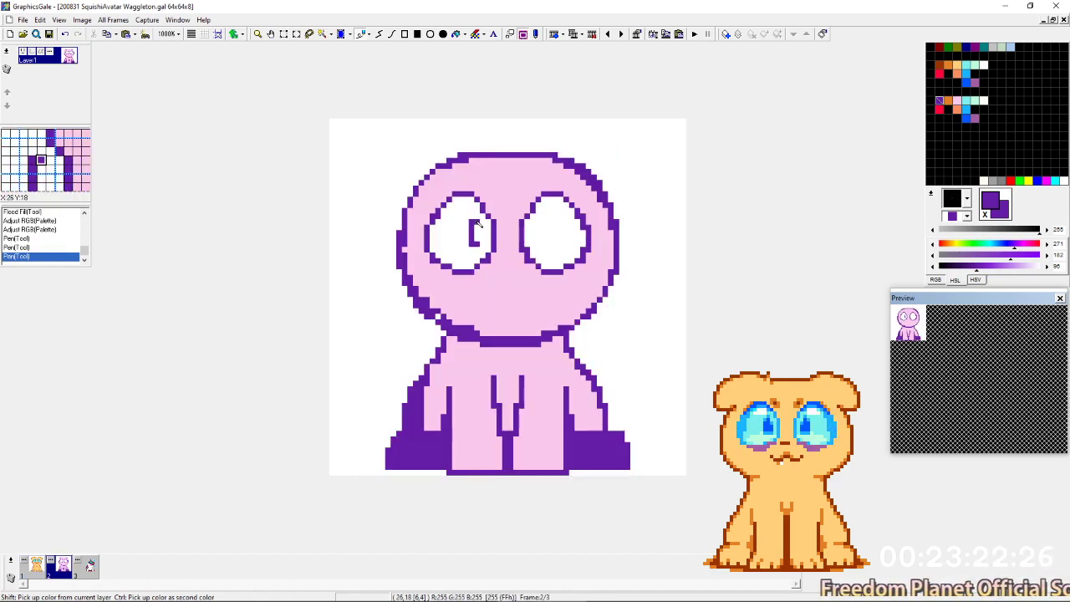
{"action": "key", "text": "Left"}
{"action": "left_click", "coordinate": [489, 222]}
{"action": "key", "text": "Right"}
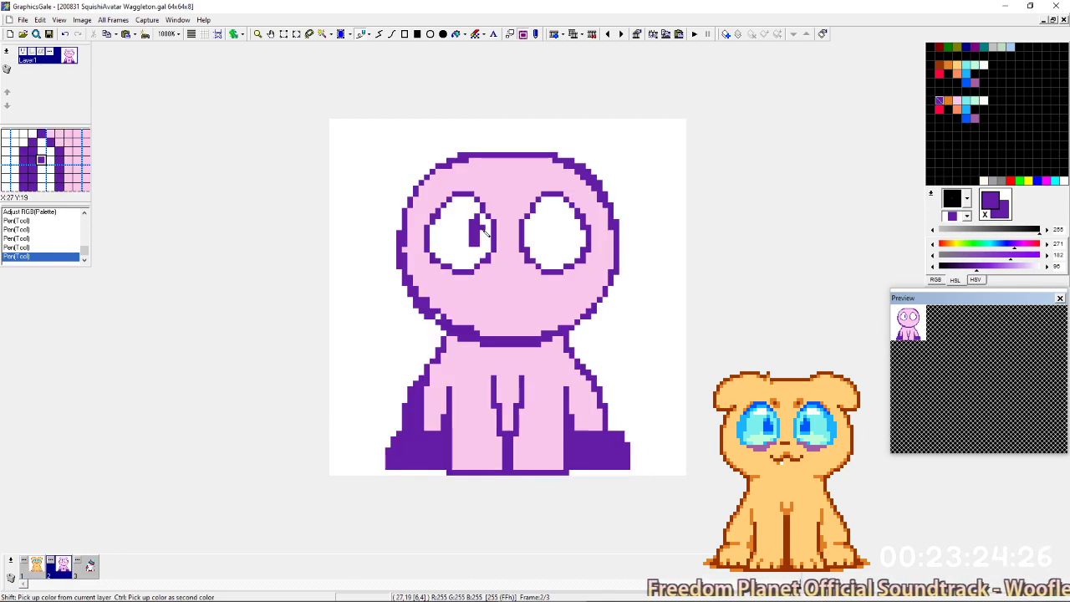
Draw the mirrored purple pupil in the right-hand eye and compare the avatar with the reference frames.
{"action": "left_click", "coordinate": [531, 227]}
{"action": "left_click_drag", "start_coordinate": [533, 228], "coordinate": [538, 245]}
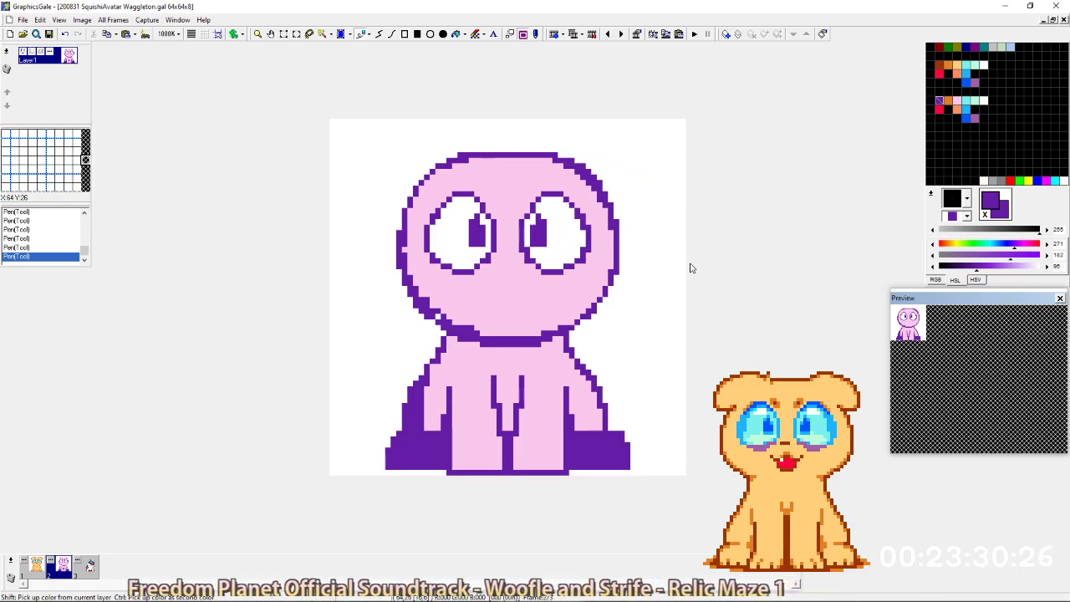
{"action": "key", "text": "Left"}
{"action": "key", "text": "Right"}
{"action": "key", "text": "Right"}
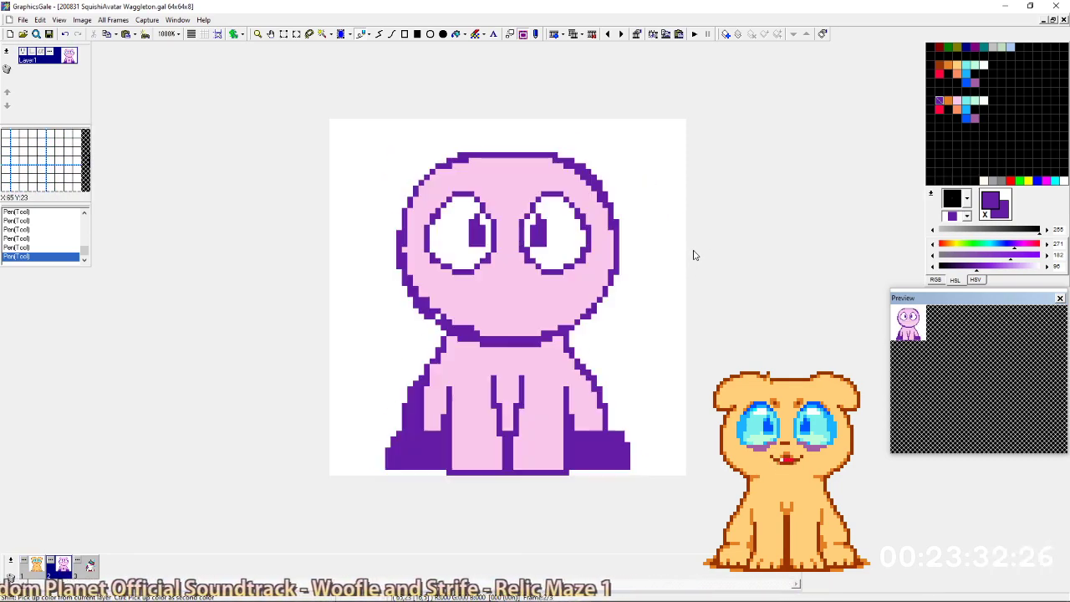
{"action": "key", "text": "Left"}
{"action": "key", "text": "Right"}
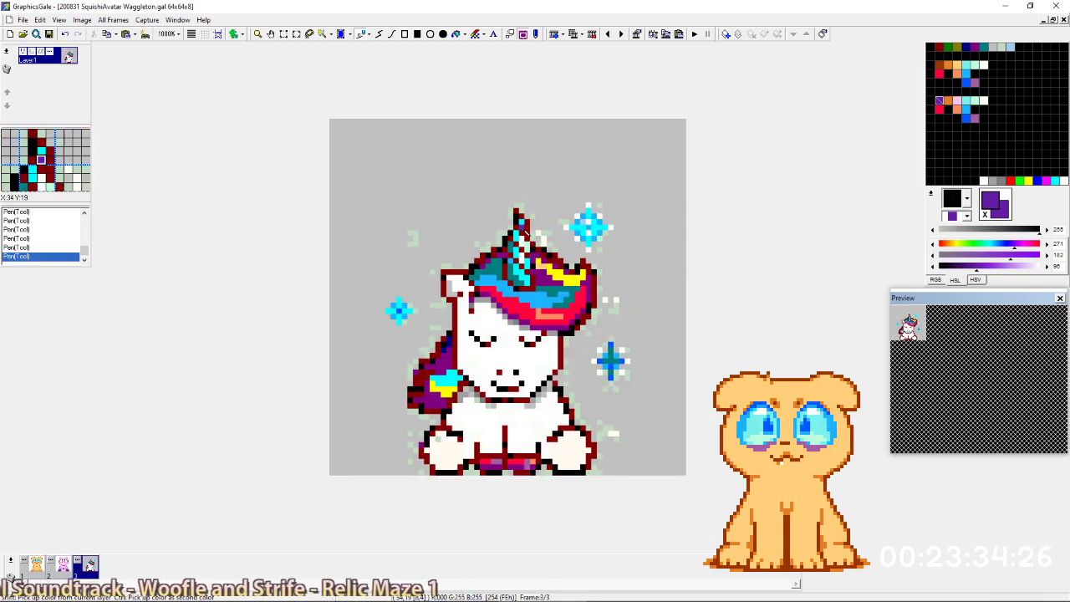
Try two purple nostril dots low on the avatar's face, comparing their placement with the reference frames.
{"action": "key", "text": "Left"}
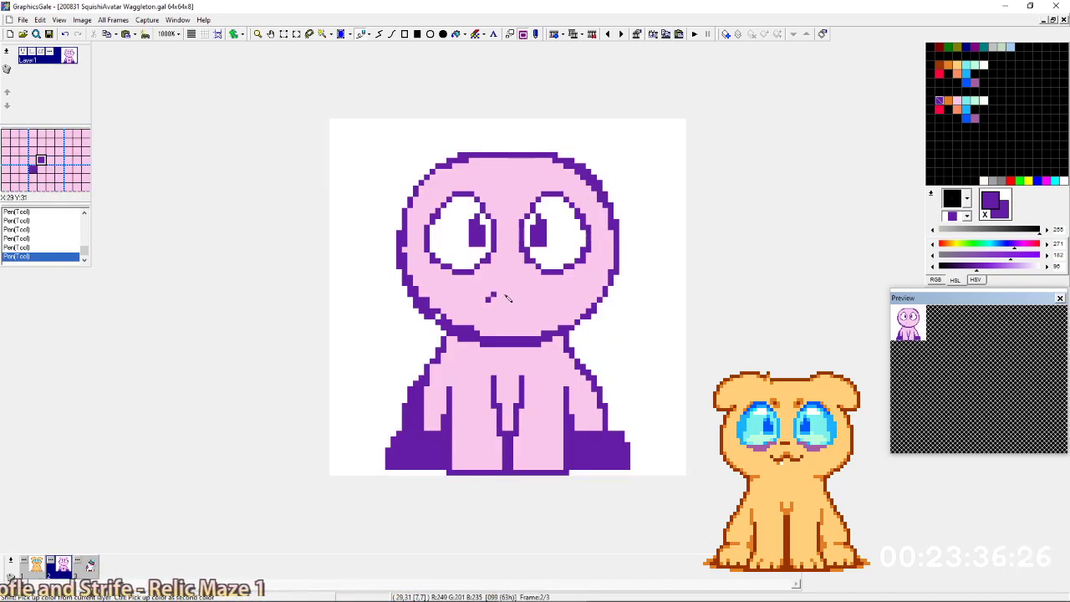
{"action": "key", "text": "Left"}
{"action": "key", "text": "Right"}
{"action": "key", "text": "Right"}
{"action": "key", "text": "Left"}
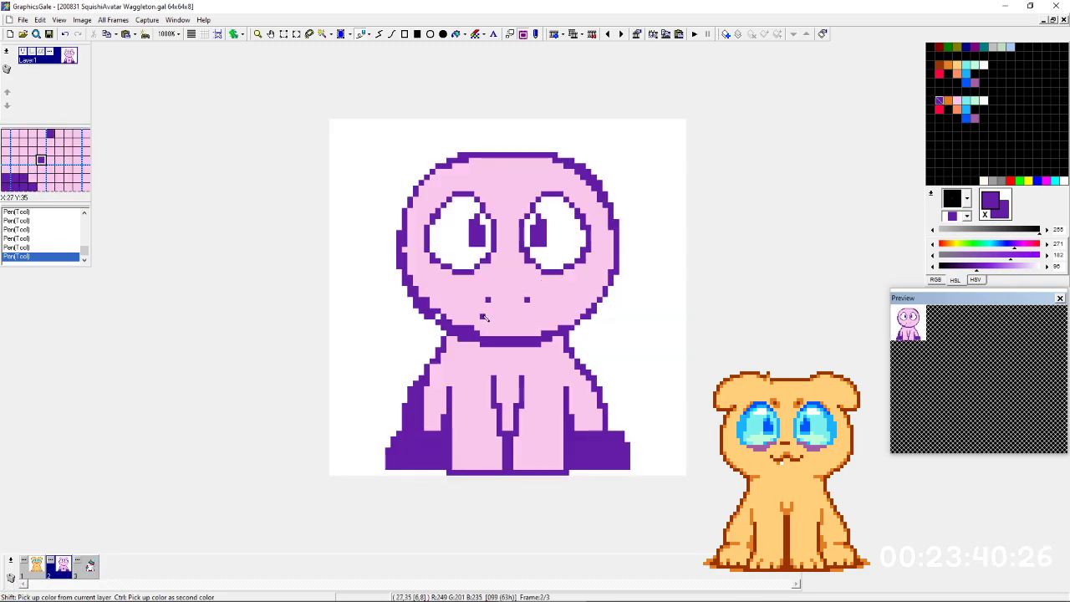
{"action": "key", "text": "Left"}
{"action": "key", "text": "Right"}
Draw short vertical purple nostril marks just below the inner corners of both eyes, using the puppy frame for placement.
{"action": "key", "text": "Left"}
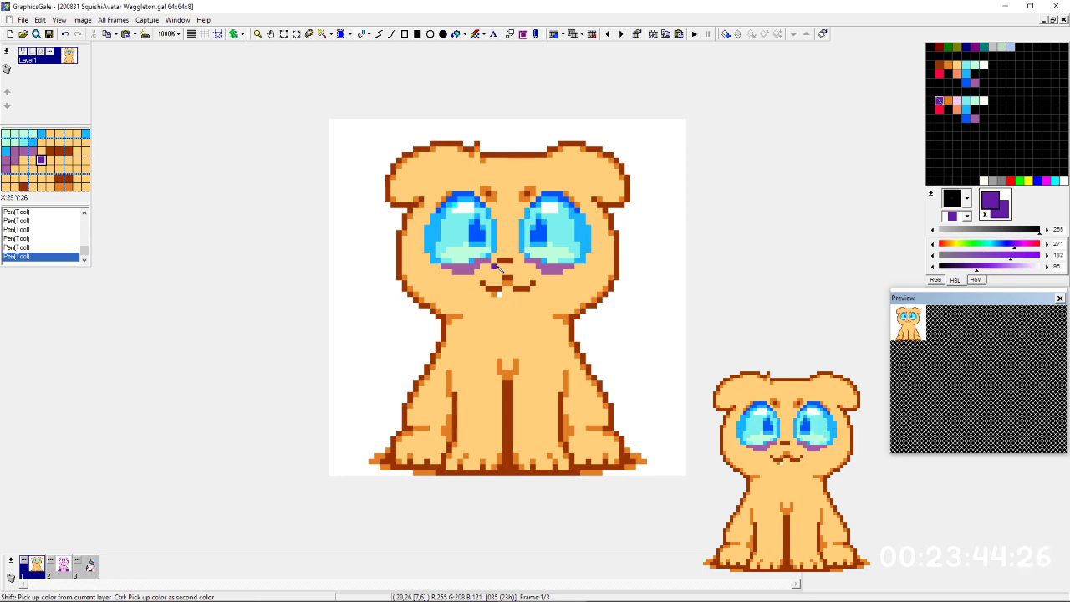
{"action": "key", "text": "Right"}
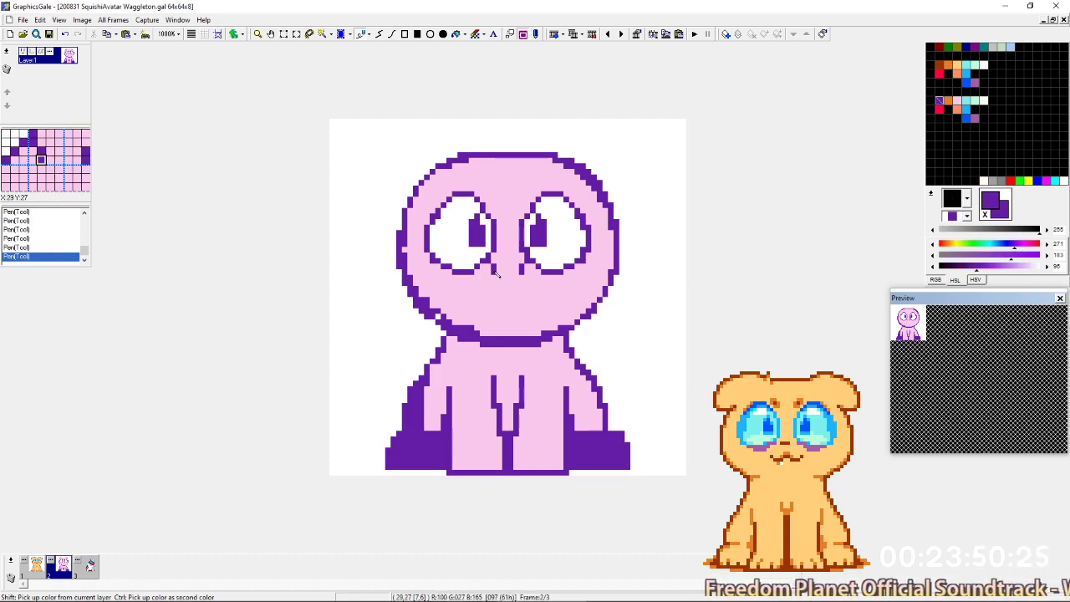
{"action": "key", "text": "Left"}
{"action": "key", "text": "Right"}
Draw a purple puppy-style mouth with a raised centre and upturned corners below the nostrils, matching it to the puppy frame.
{"action": "left_click_drag", "start_coordinate": [510, 278], "coordinate": [505, 278]}
{"action": "key", "text": "Left"}
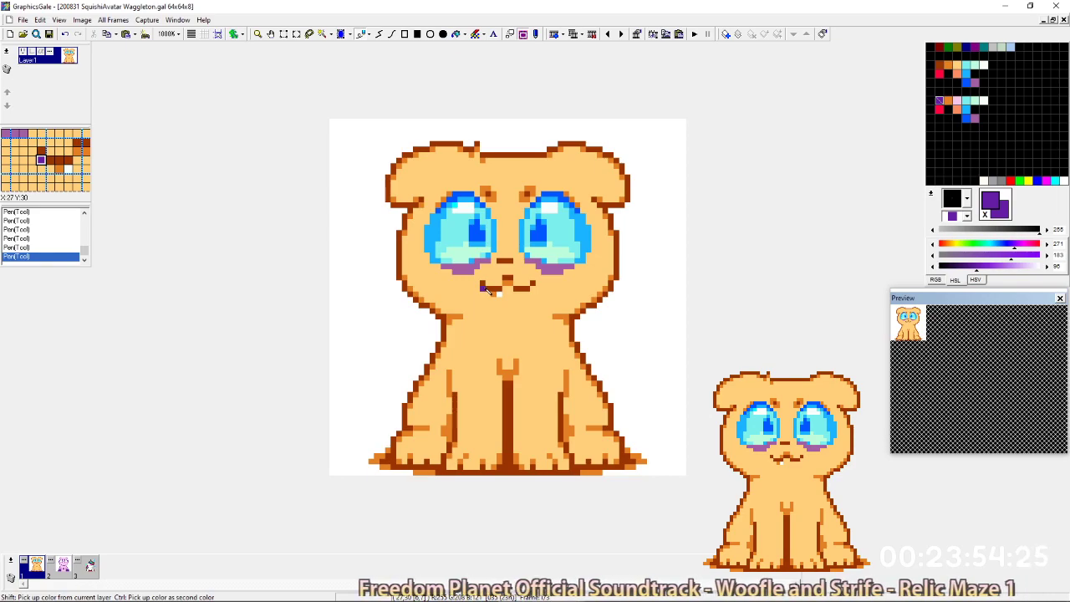
{"action": "key", "text": "Right"}
{"action": "left_click_drag", "start_coordinate": [488, 288], "coordinate": [533, 283]}
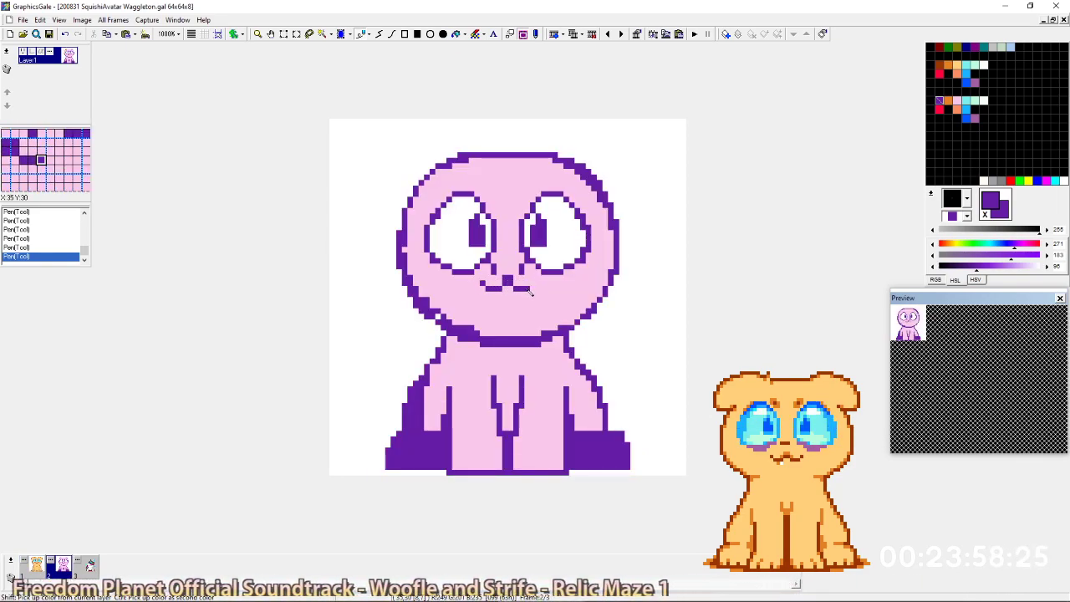
{"action": "key", "text": "Left"}
{"action": "key", "text": "Right"}
{"action": "key", "text": "Left"}
{"action": "key", "text": "Right"}
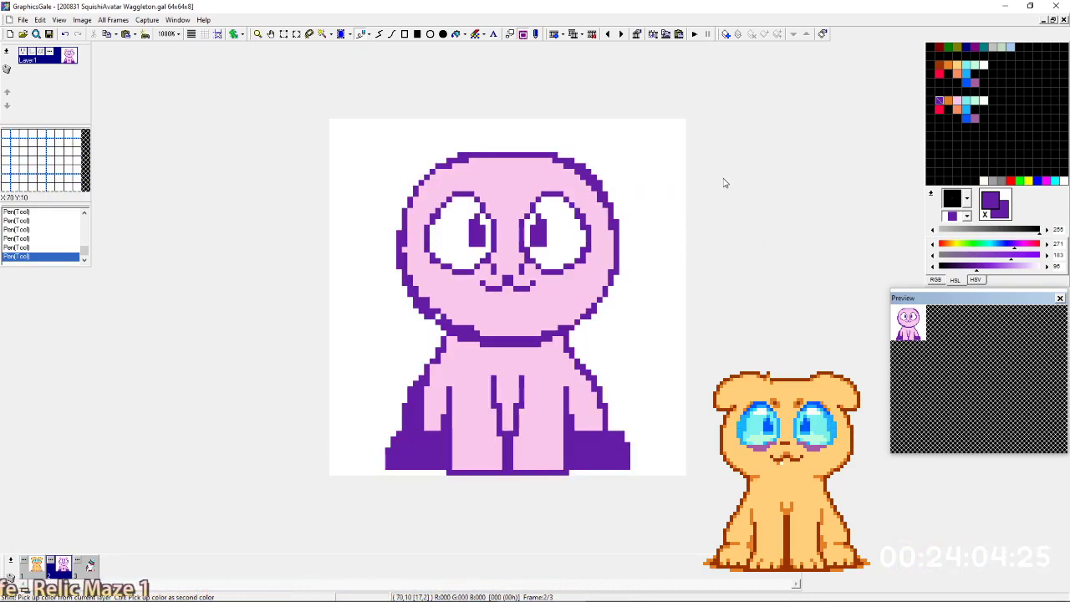
Check the unicorn frame, then reshape the avatar's mouth into a thin, smooth smile with a flat lower middle.
{"action": "key", "text": "Right"}
{"action": "key", "text": "Left"}
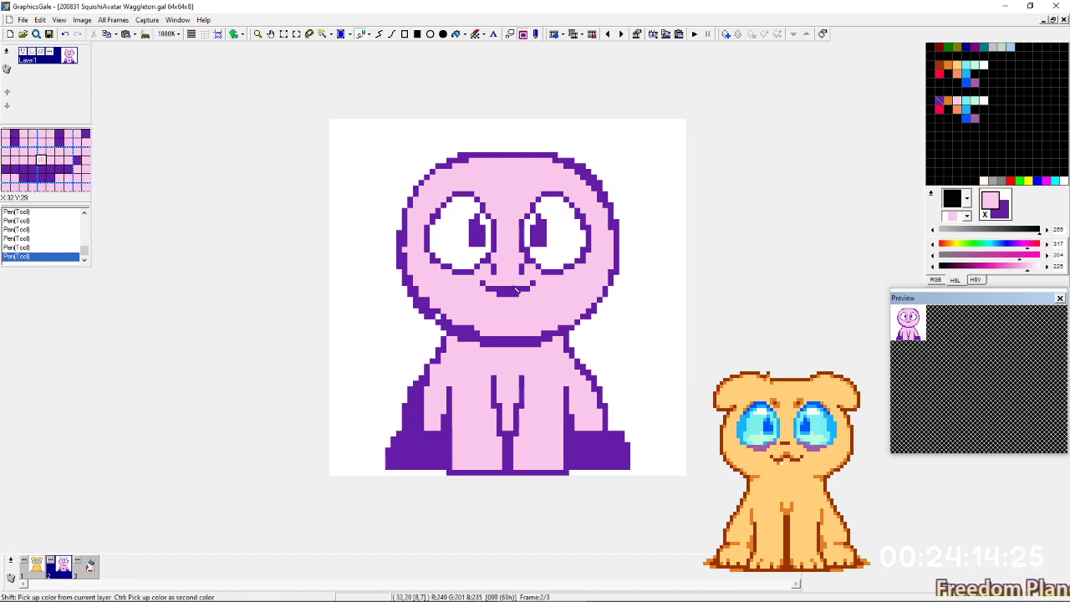
{"action": "left_click", "coordinate": [500, 294]}
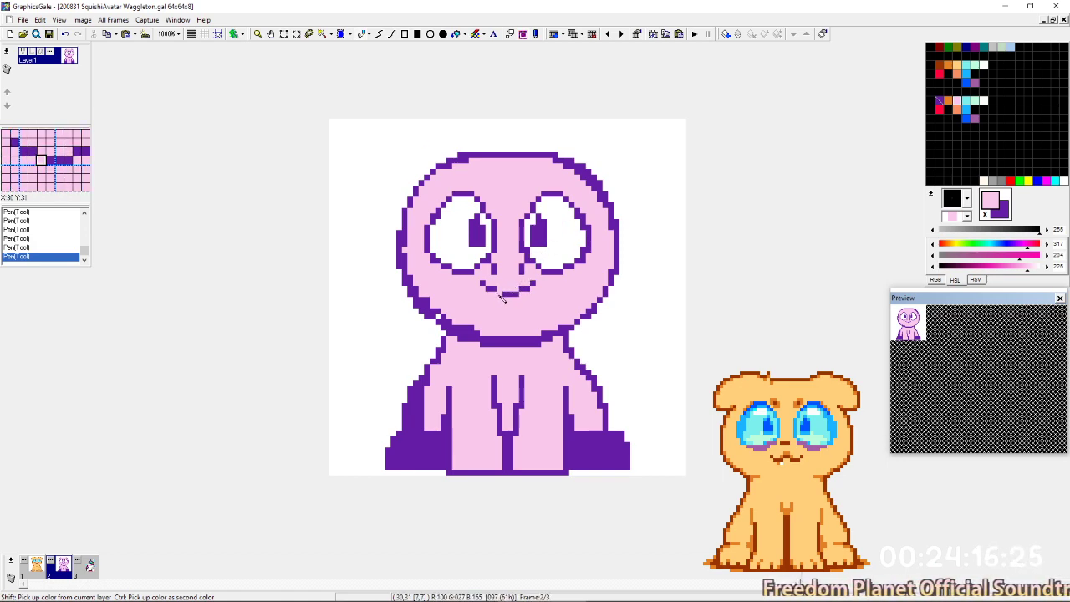
{"action": "right_click", "coordinate": [511, 294]}
{"action": "left_click_drag", "start_coordinate": [494, 294], "coordinate": [522, 295]}
{"action": "left_click", "coordinate": [516, 289]}
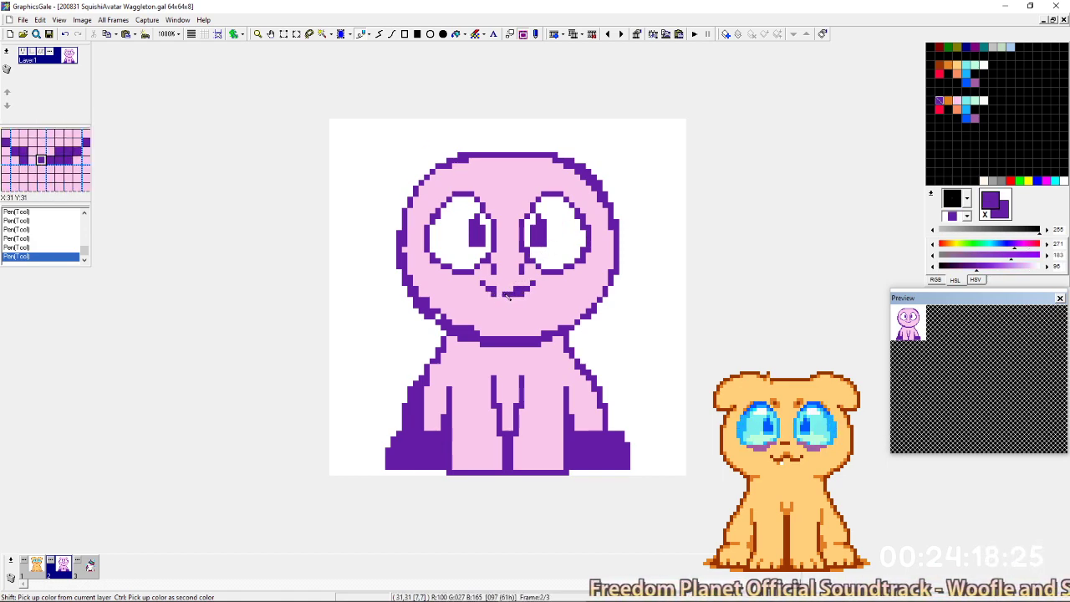
{"action": "right_click", "coordinate": [500, 288]}
{"action": "left_click", "coordinate": [494, 289]}
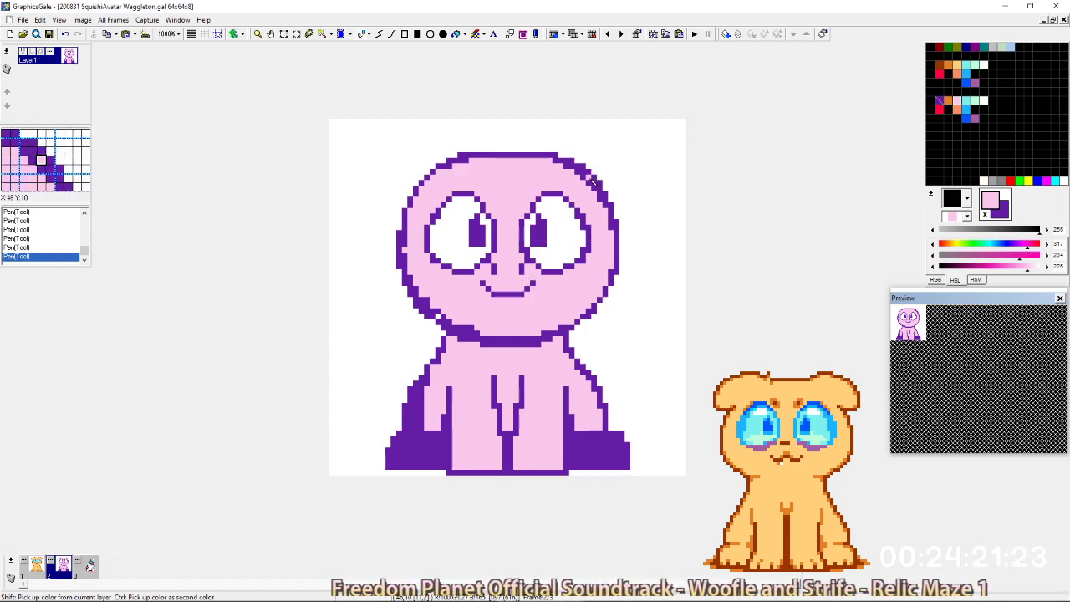
Redraw the avatar's smile as a puppy-style mouth with a raised centre, covering the old lower line with pink.
{"action": "left_click", "coordinate": [501, 293], "text": "shift"}
{"action": "left_click_drag", "start_coordinate": [499, 289], "coordinate": [522, 295]}
{"action": "right_click", "coordinate": [499, 300]}
{"action": "right_click", "coordinate": [525, 289]}
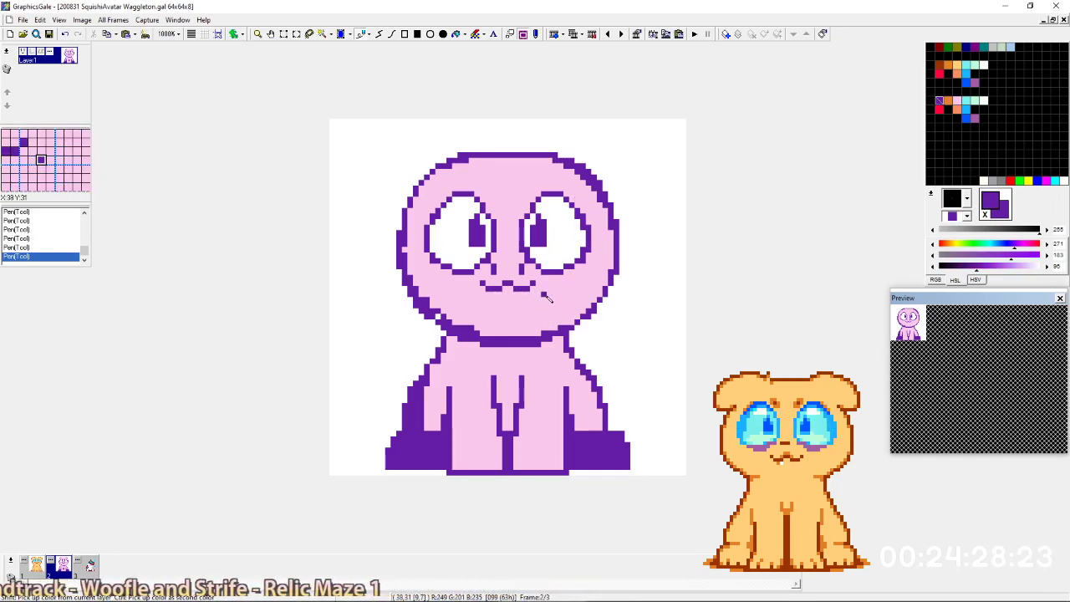
Lower the avatar's mouth by one pixel row and adjust its corners and the nostril marks above it.
{"action": "left_click", "coordinate": [520, 258], "text": "shift"}
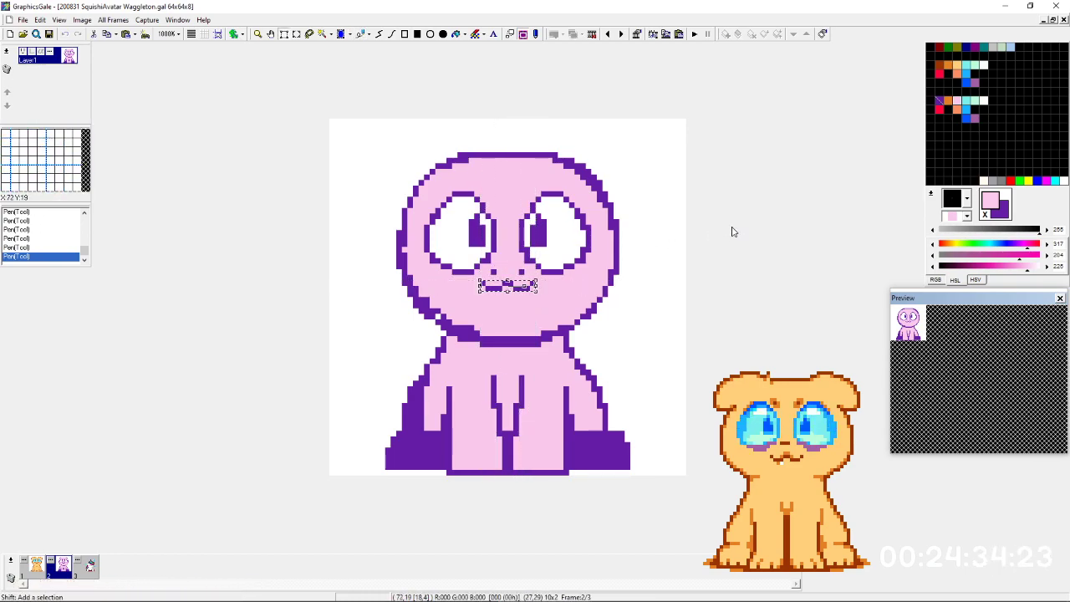
{"action": "left_click", "coordinate": [599, 272]}
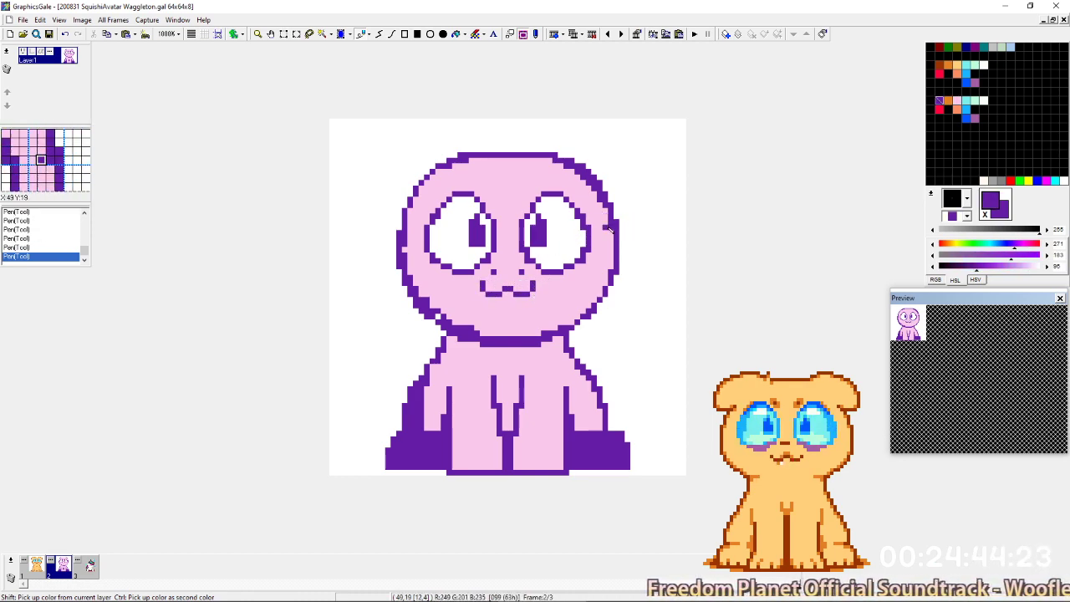
{"action": "right_click", "coordinate": [491, 278]}
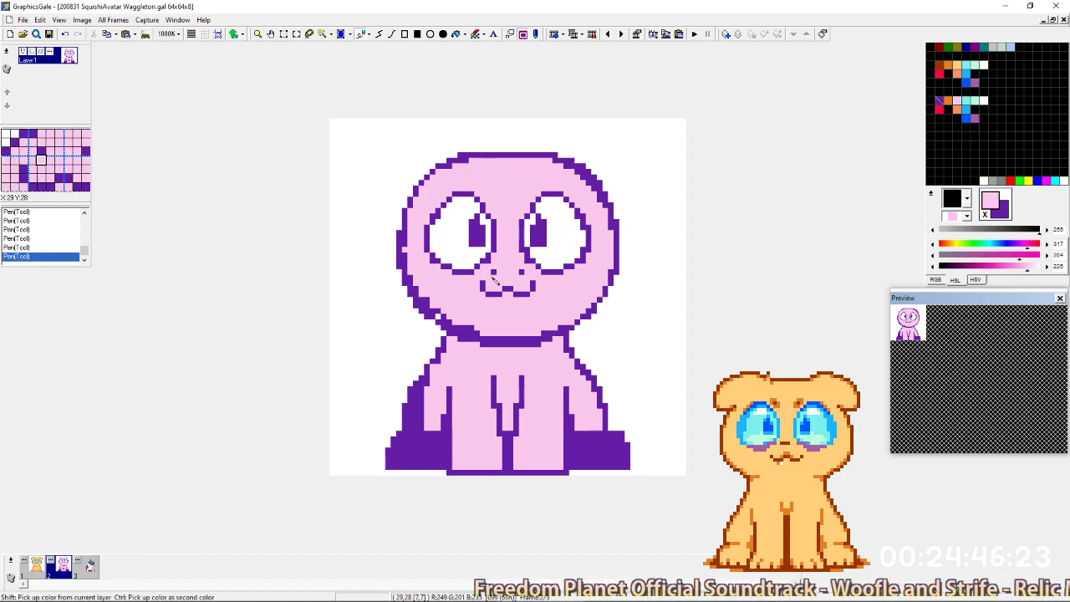
{"action": "right_click", "coordinate": [517, 277]}
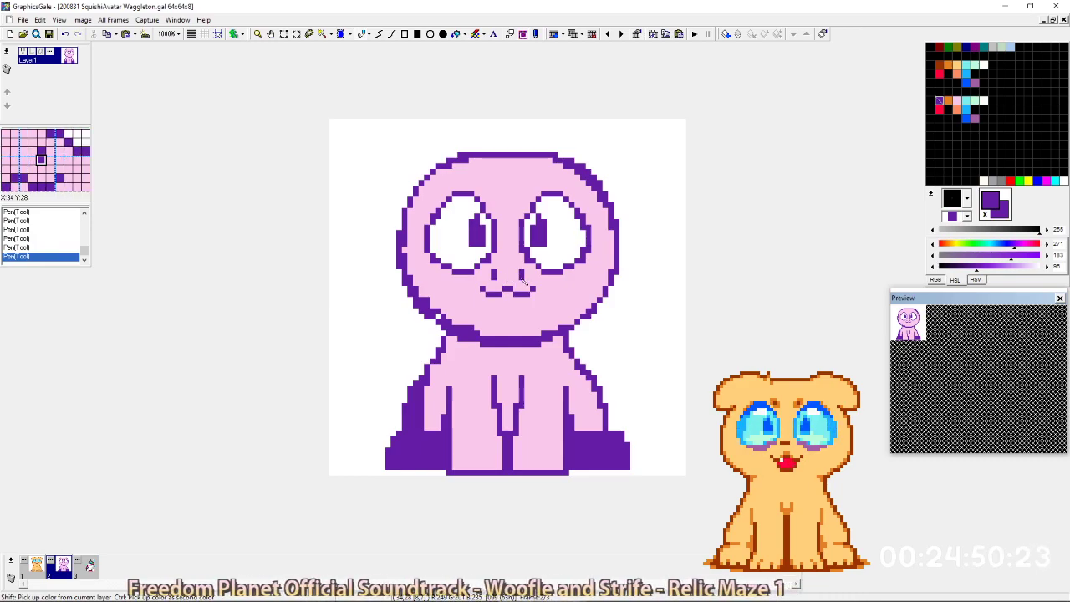
Compare the nostril variants by repeatedly undoing and redoing the last two nostril edits.
{"action": "key", "text": "ctrl+z"}
{"action": "key", "text": "ctrl+z"}
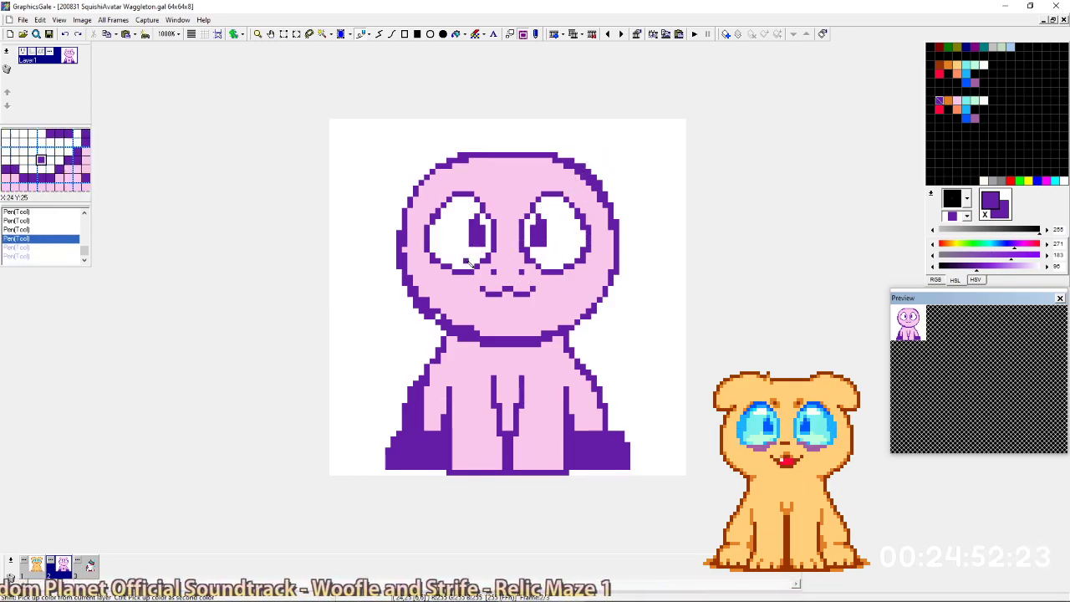
{"action": "key", "text": "ctrl+y"}
{"action": "key", "text": "ctrl+y"}
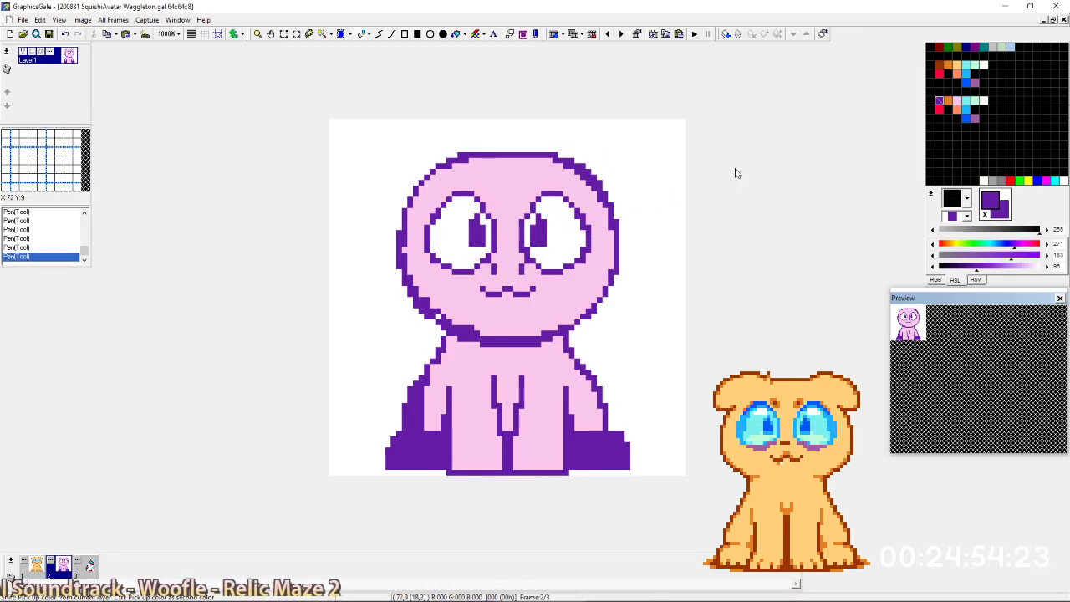
{"action": "key", "text": "ctrl+z"}
{"action": "key", "text": "ctrl+z"}
{"action": "key", "text": "ctrl+y"}
{"action": "key", "text": "ctrl+y"}
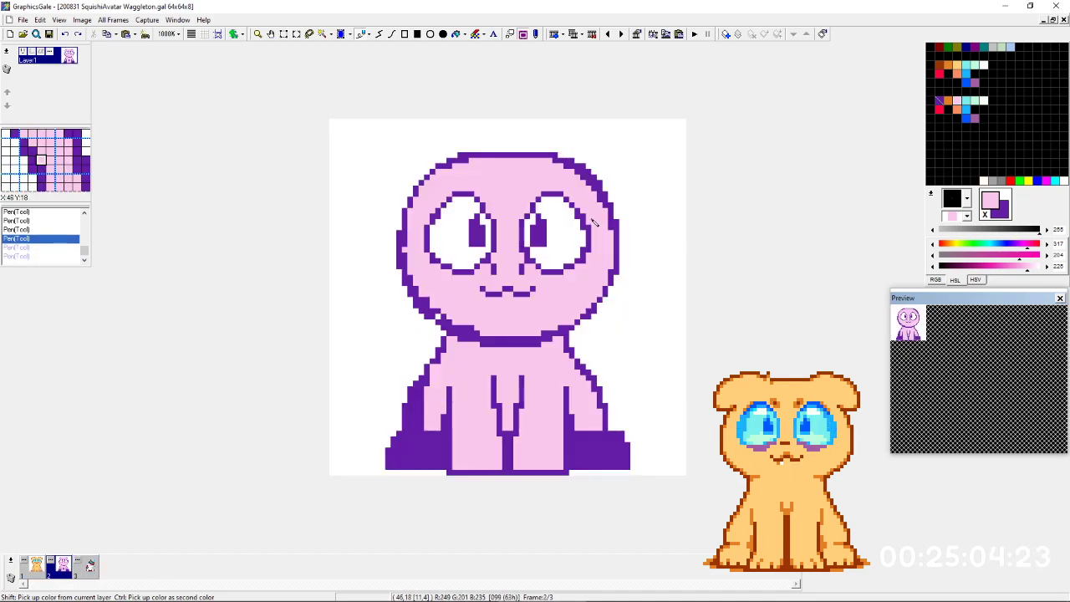
Check the head against the puppy frame, show the grid, and outline a tall pointed purple ear above the left eye.
{"action": "key", "text": "Left"}
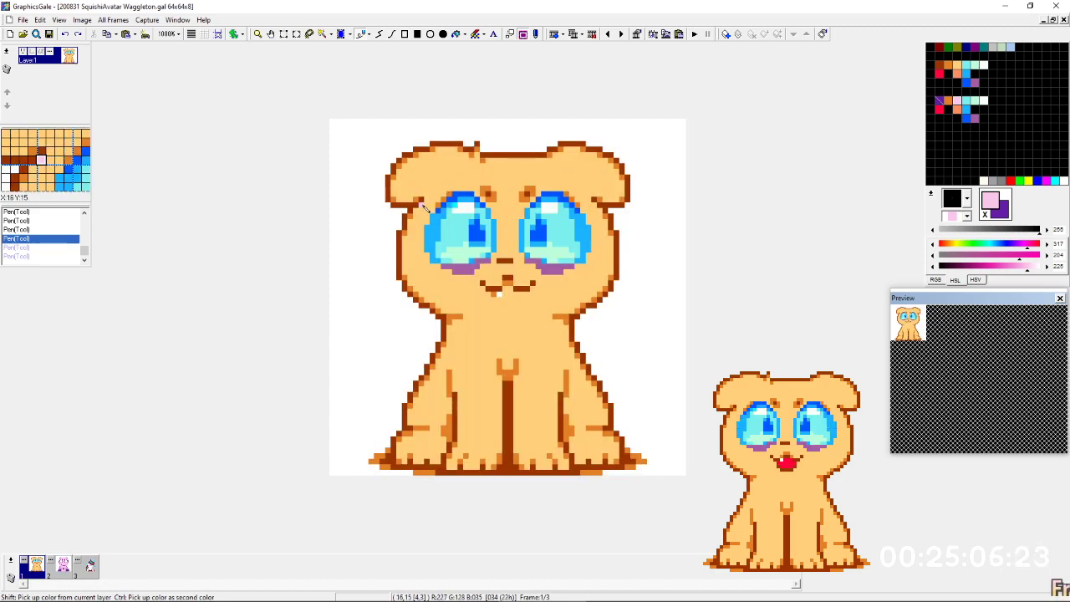
{"action": "key", "text": "Right"}
{"action": "key", "text": "Left"}
{"action": "key", "text": "Right"}
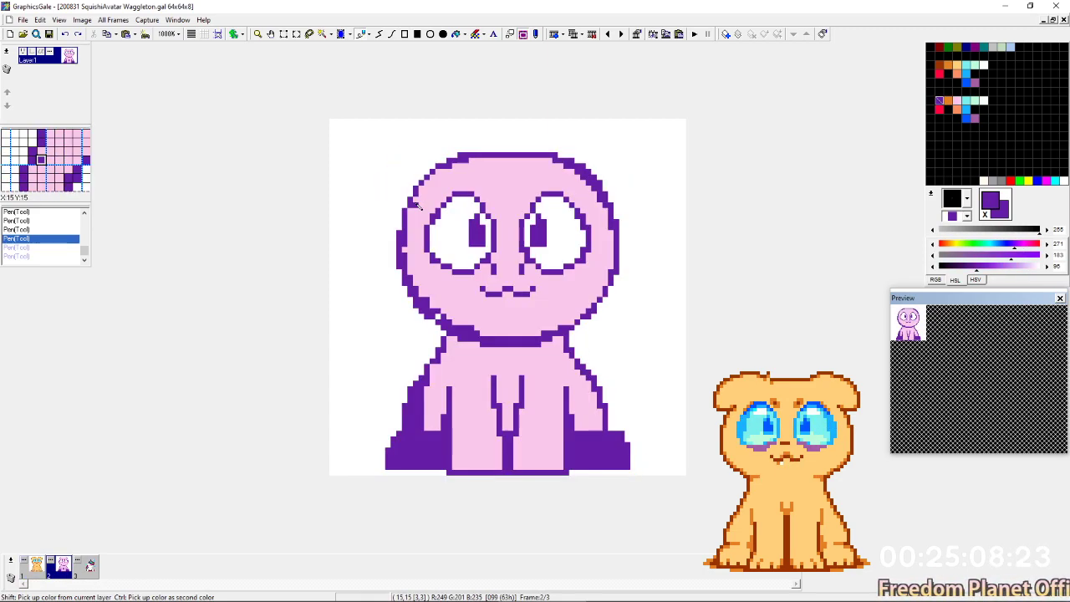
{"action": "key", "text": "ctrl+g"}
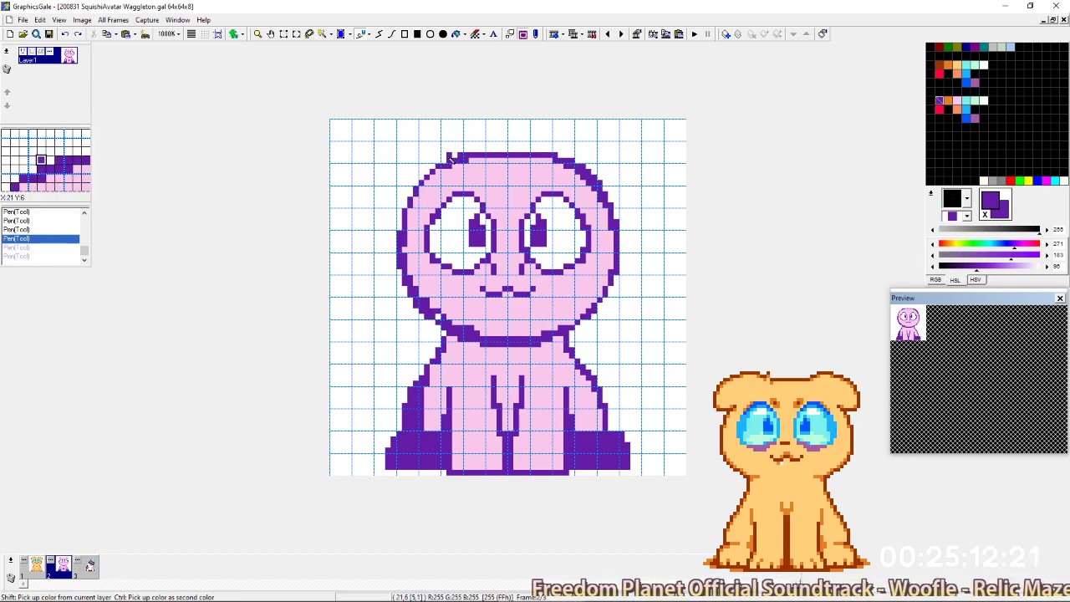
{"action": "mouse_move", "coordinate": [448, 157]}
{"action": "left_mouse_down"}
{"action": "mouse_move", "coordinate": [431, 134]}
{"action": "mouse_move", "coordinate": [409, 163]}
{"action": "left_mouse_up"}
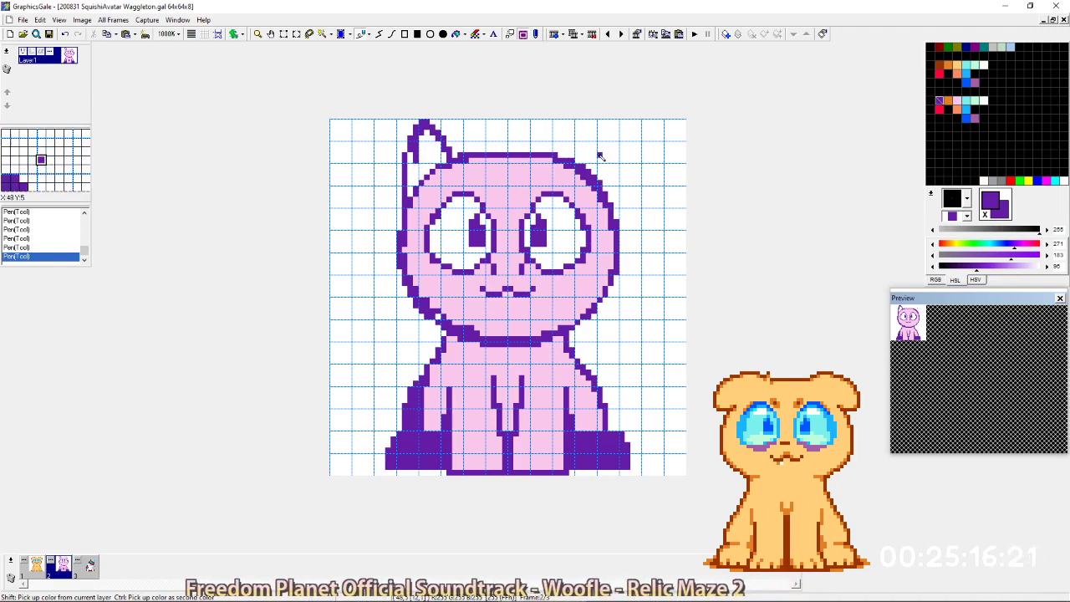
Copy the finished ear and place a mirrored duplicate on the opposite side of the head.
{"action": "mouse_move", "coordinate": [583, 160]}
{"action": "left_mouse_down"}
{"action": "mouse_move", "coordinate": [597, 127]}
{"action": "mouse_move", "coordinate": [613, 169]}
{"action": "mouse_move", "coordinate": [609, 200]}
{"action": "left_mouse_up"}
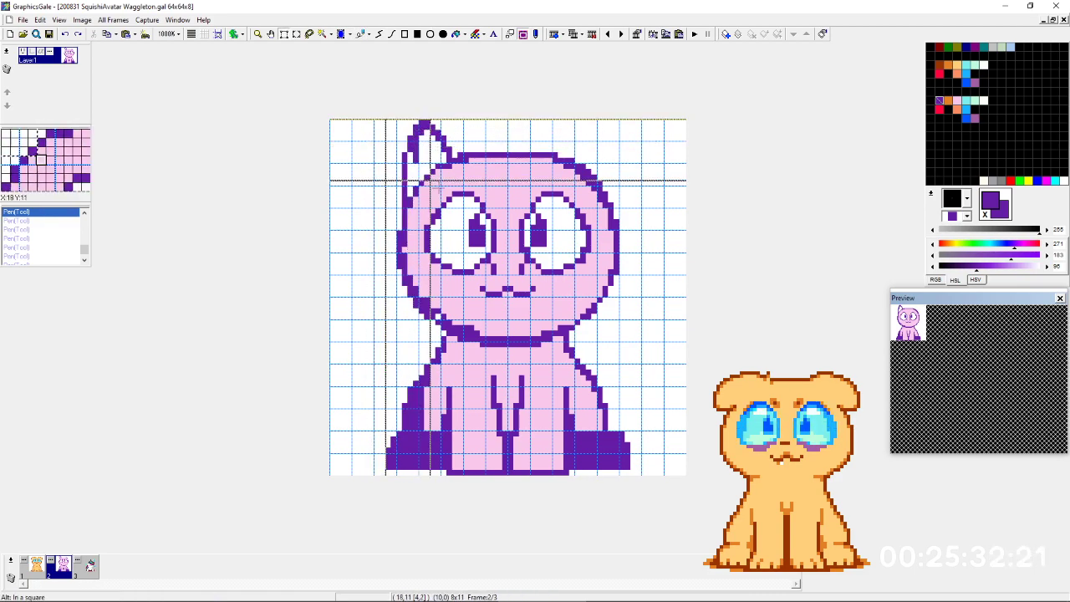
{"action": "left_click_drag", "start_coordinate": [459, 220], "coordinate": [458, 219]}
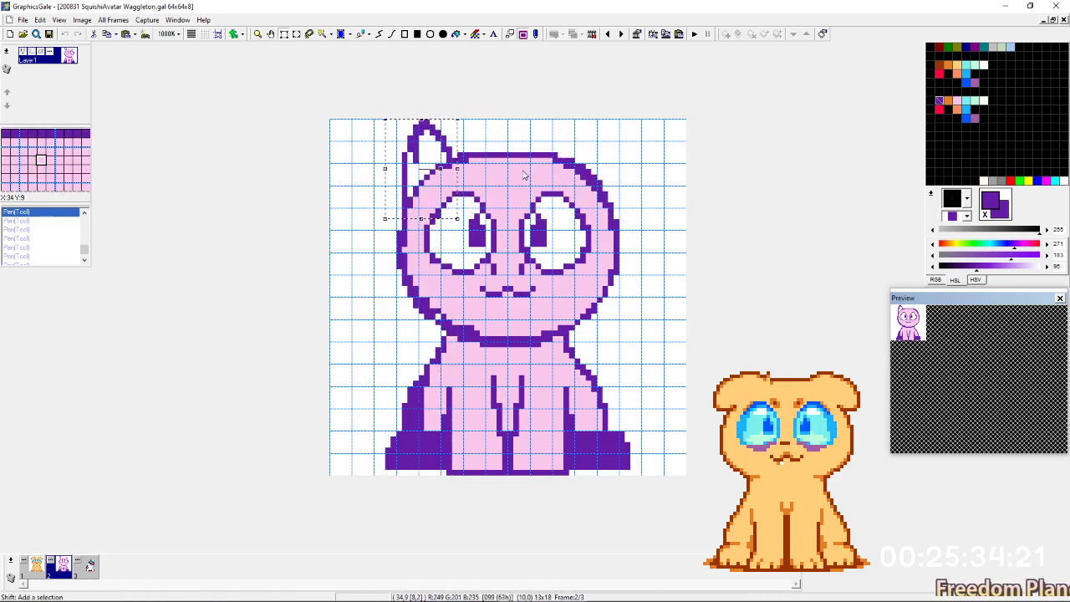
{"action": "key", "text": "ctrl+v"}
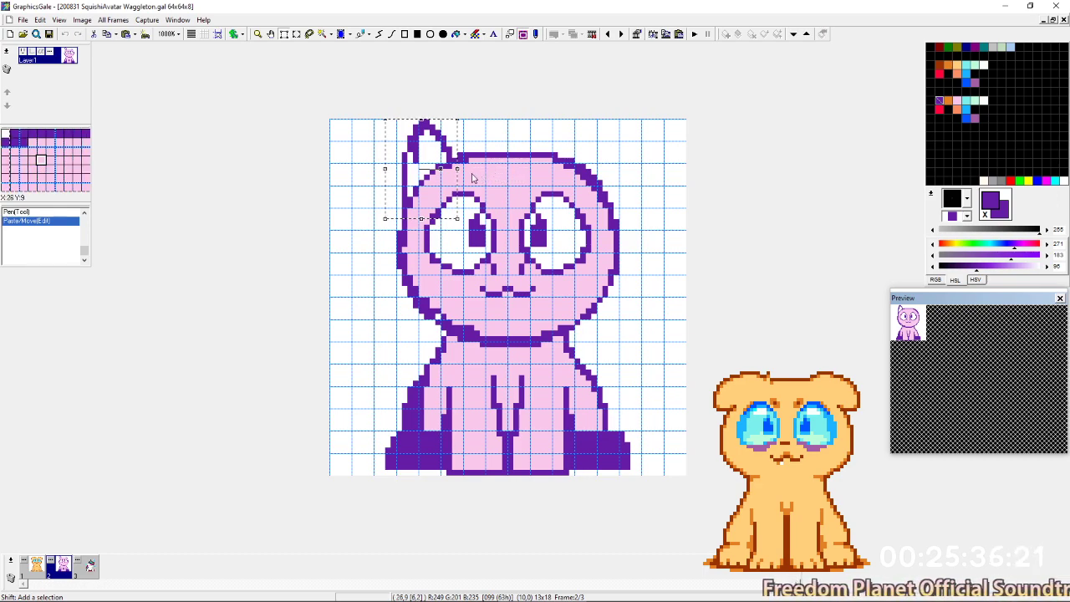
{"action": "left_click_drag", "start_coordinate": [422, 184], "coordinate": [595, 189]}
{"action": "left_click", "coordinate": [680, 137]}
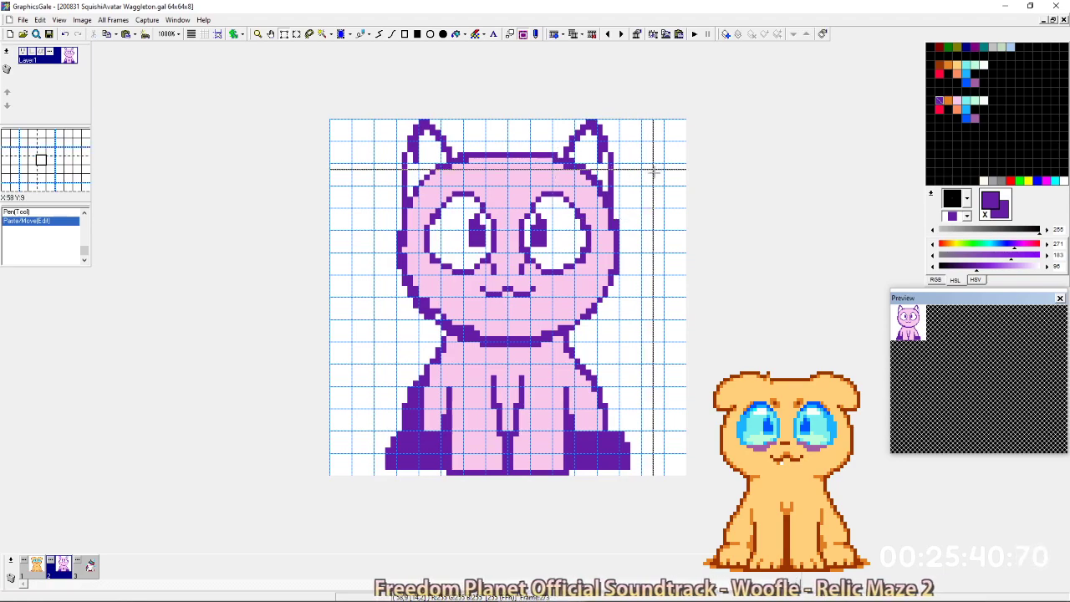
Thicken the outer edges of both ears with solid purple shading and trim their outlines to sharper tips with white.
{"action": "right_click", "coordinate": [395, 173]}
{"action": "mouse_move", "coordinate": [405, 160]}
{"action": "left_mouse_down"}
{"action": "mouse_move", "coordinate": [414, 130]}
{"action": "mouse_move", "coordinate": [414, 185]}
{"action": "mouse_move", "coordinate": [419, 158]}
{"action": "mouse_move", "coordinate": [411, 194]}
{"action": "left_mouse_up"}
{"action": "left_click", "coordinate": [416, 130]}
{"action": "key", "text": "x"}
{"action": "left_click", "coordinate": [416, 139]}
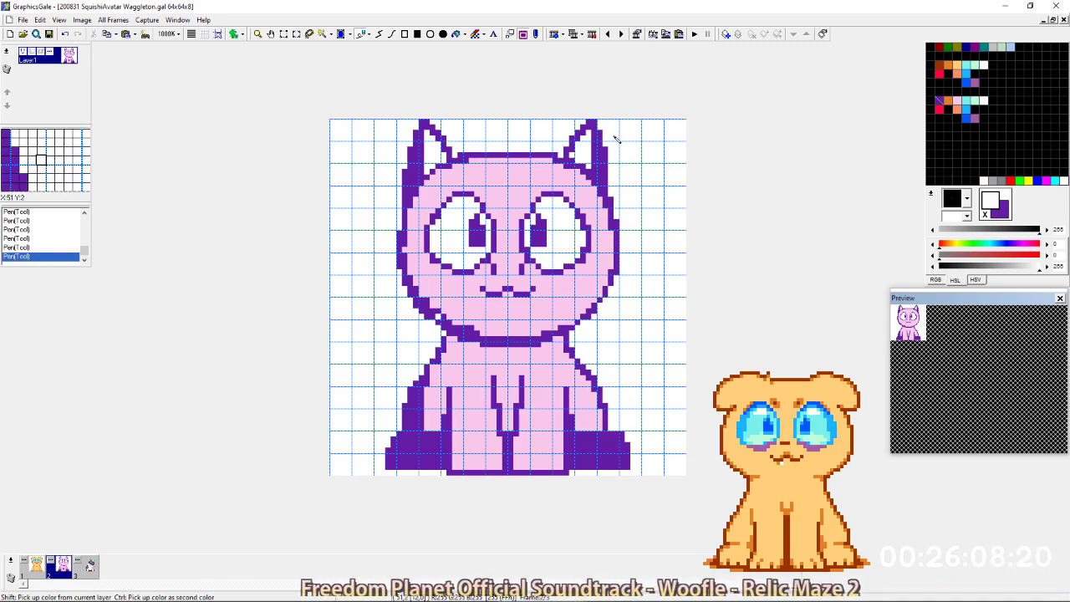
Fill the inside of both ears with the pink fur colour, removing the head outline that crosses them.
{"action": "key", "text": "x"}
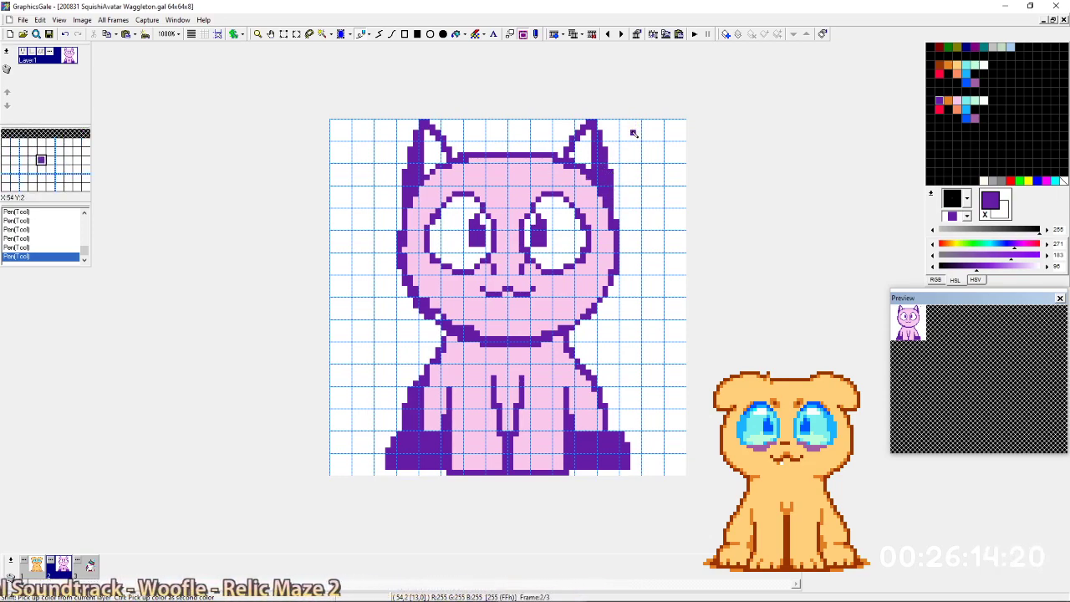
{"action": "left_click", "coordinate": [453, 154], "text": "ctrl"}
{"action": "left_click_drag", "start_coordinate": [426, 154], "coordinate": [430, 153]}
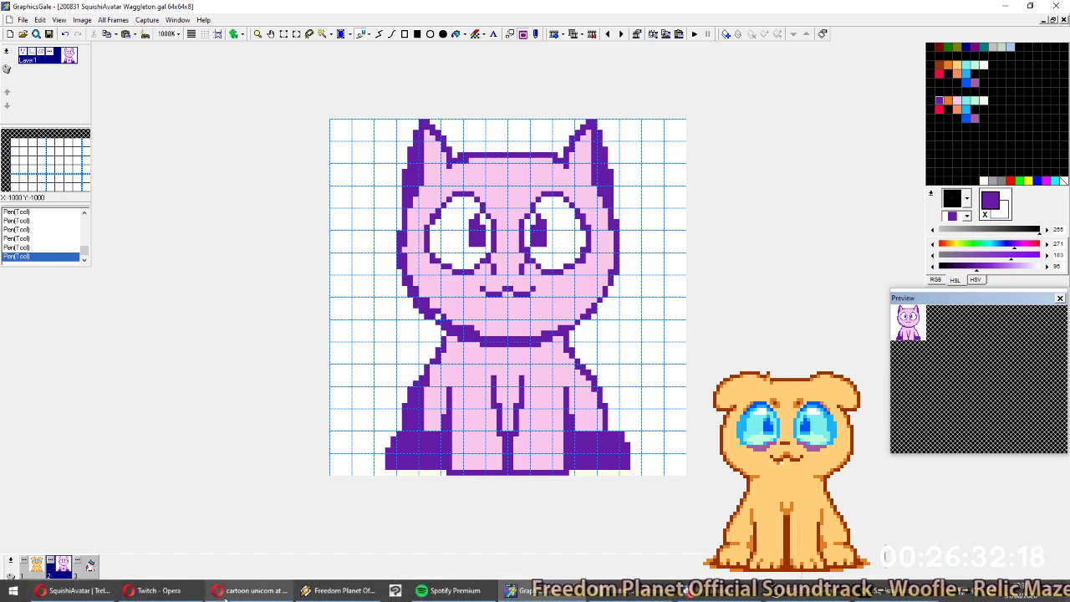
Switch to the browser and examine the ears of the cartoon unicorn labelled "Cute" in the image results.
{"action": "left_click", "coordinate": [255, 596]}
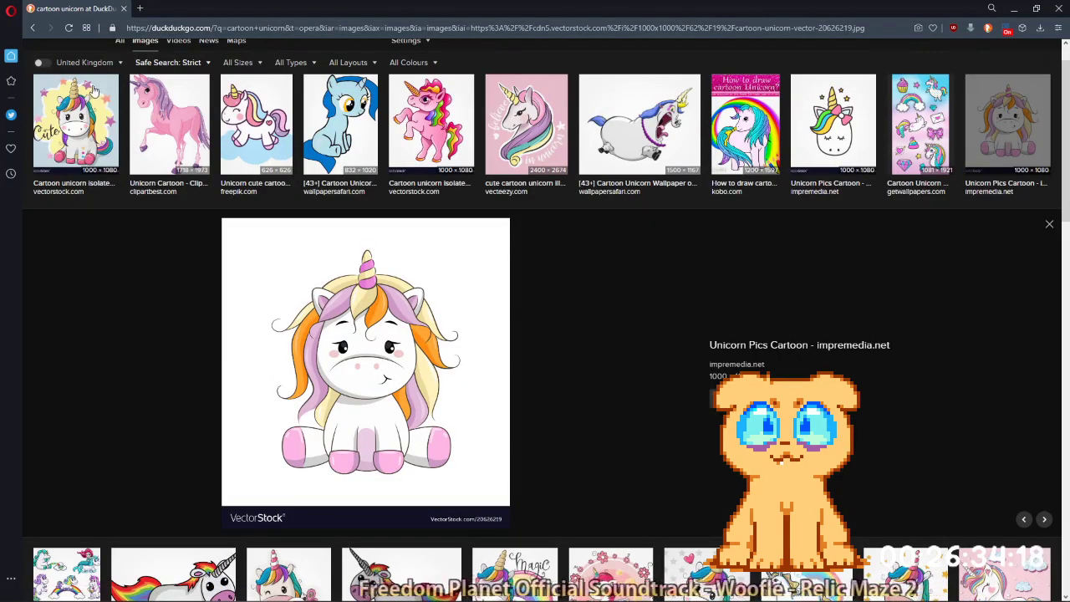
{"action": "left_click", "coordinate": [109, 125]}
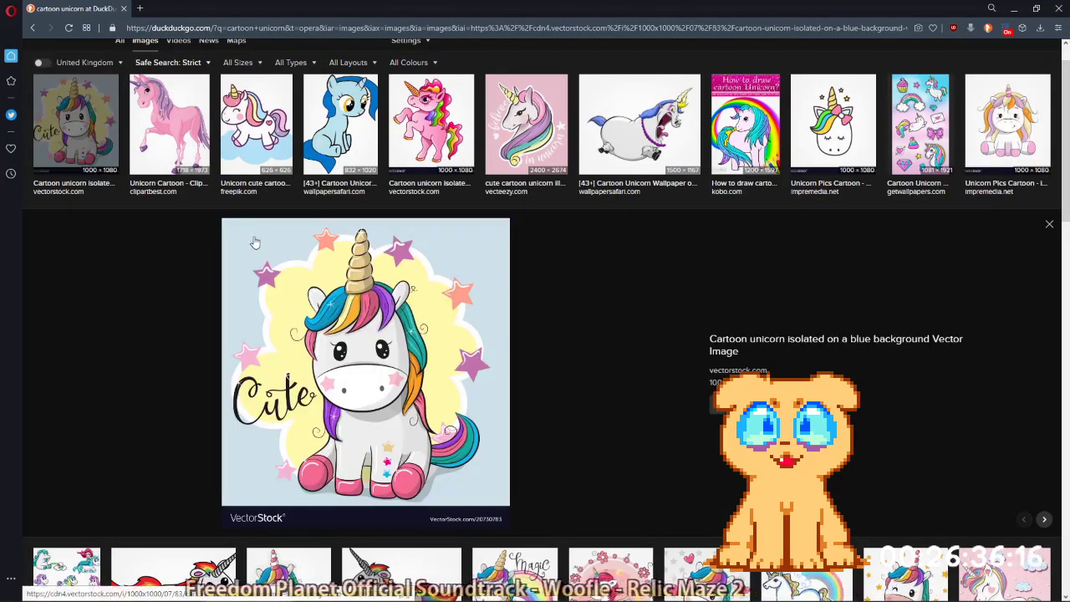
{"action": "left_click", "coordinate": [101, 128]}
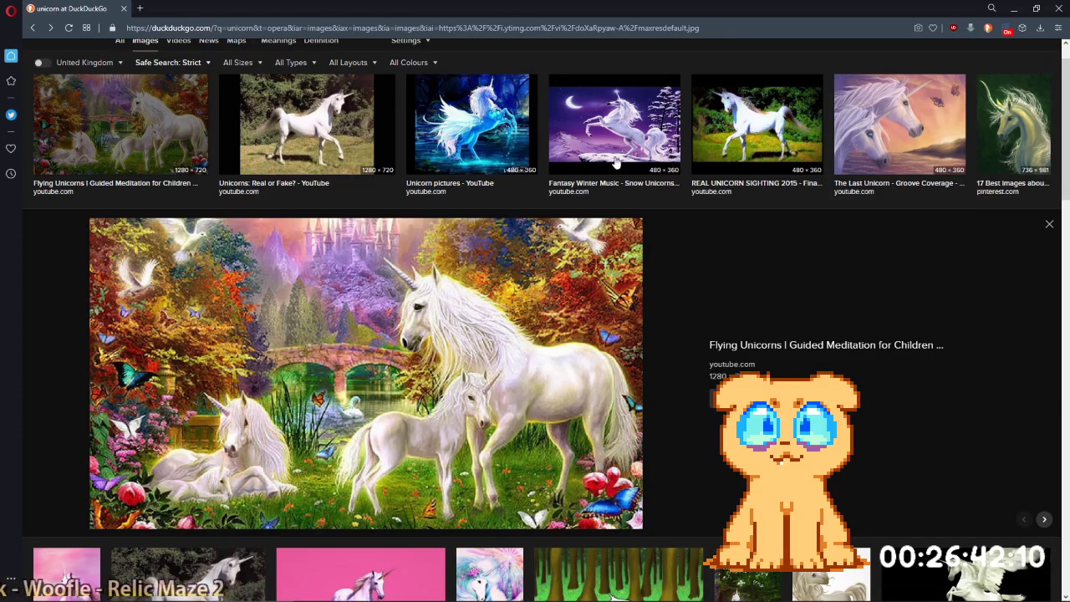
Browse the "unicorn" image results for ear references and enlarge the purple pony from "Unicorn Power" to study it.
{"action": "scroll", "coordinate": [592, 159], "scroll_direction": "down", "scroll_amount": 10}
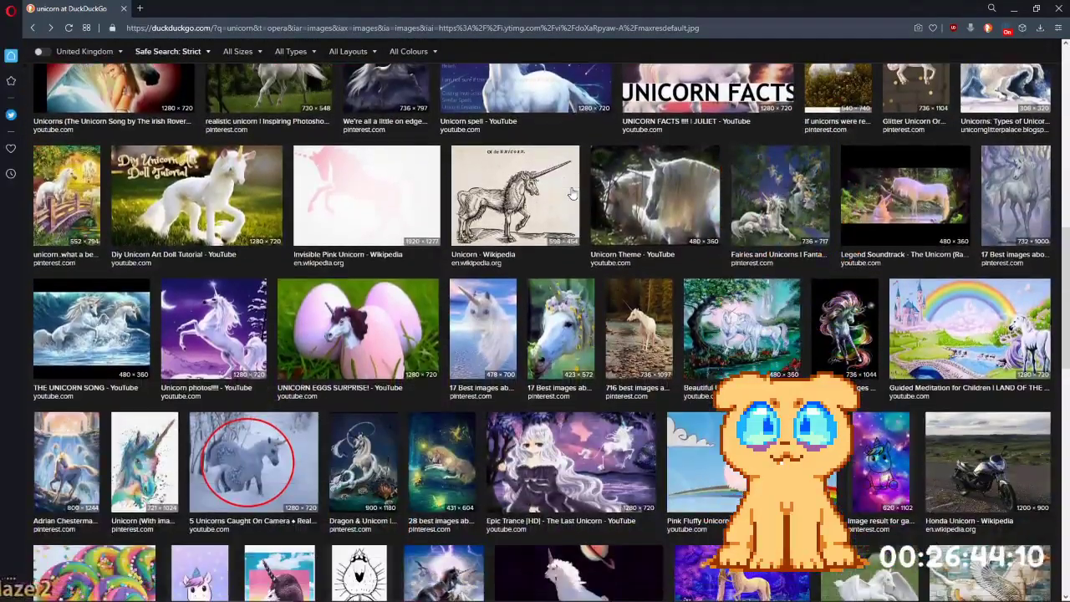
{"action": "scroll", "coordinate": [572, 194], "scroll_direction": "down", "scroll_amount": 5}
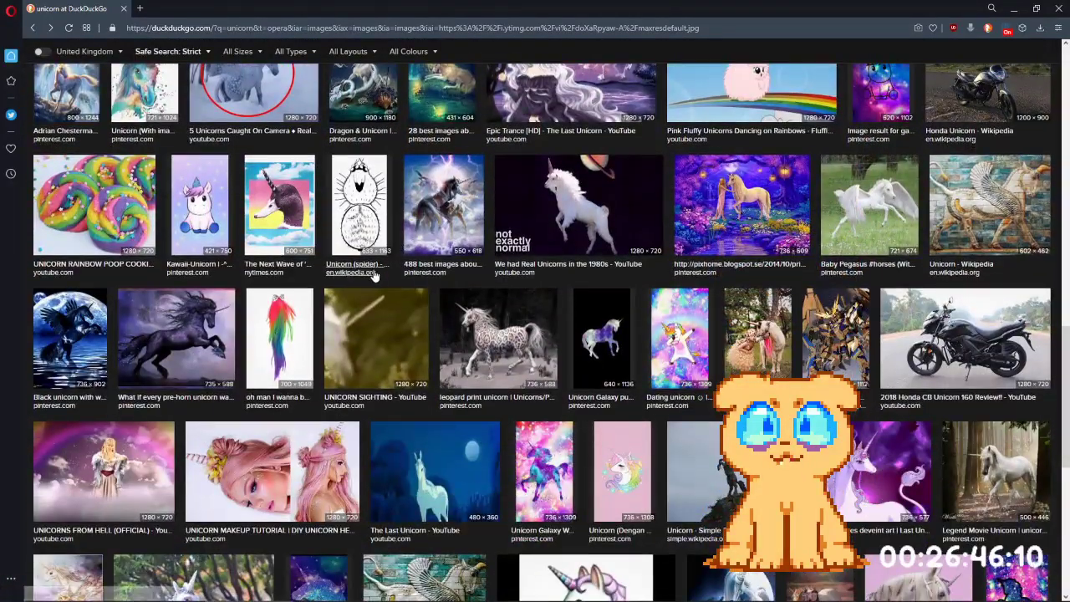
{"action": "scroll", "coordinate": [374, 276], "scroll_direction": "down", "scroll_amount": 6}
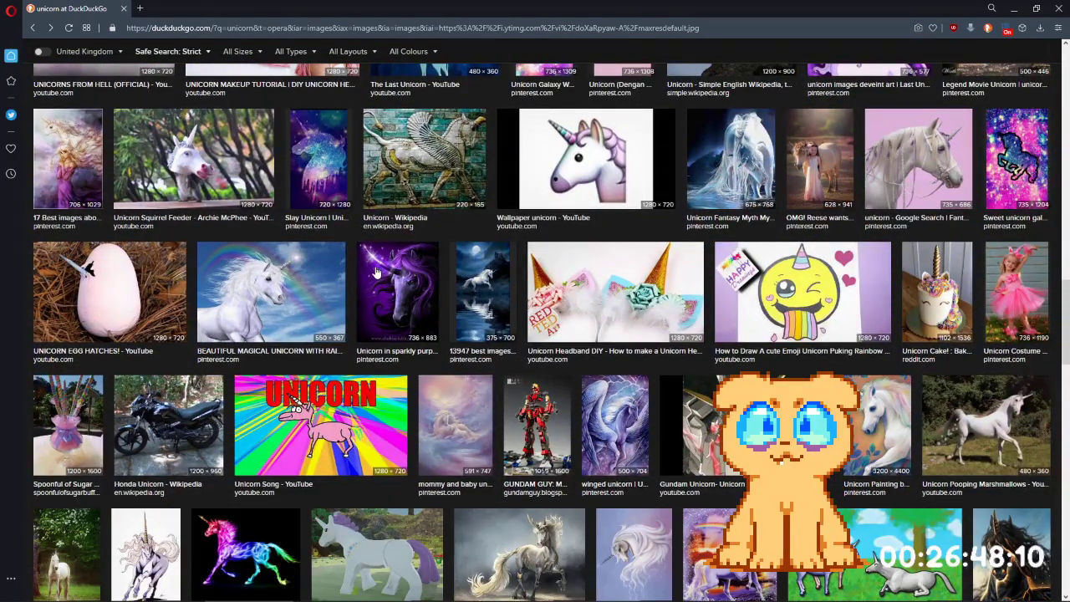
{"action": "scroll", "coordinate": [378, 272], "scroll_direction": "down", "scroll_amount": 4}
{"action": "scroll", "coordinate": [439, 270], "scroll_direction": "down", "scroll_amount": 4}
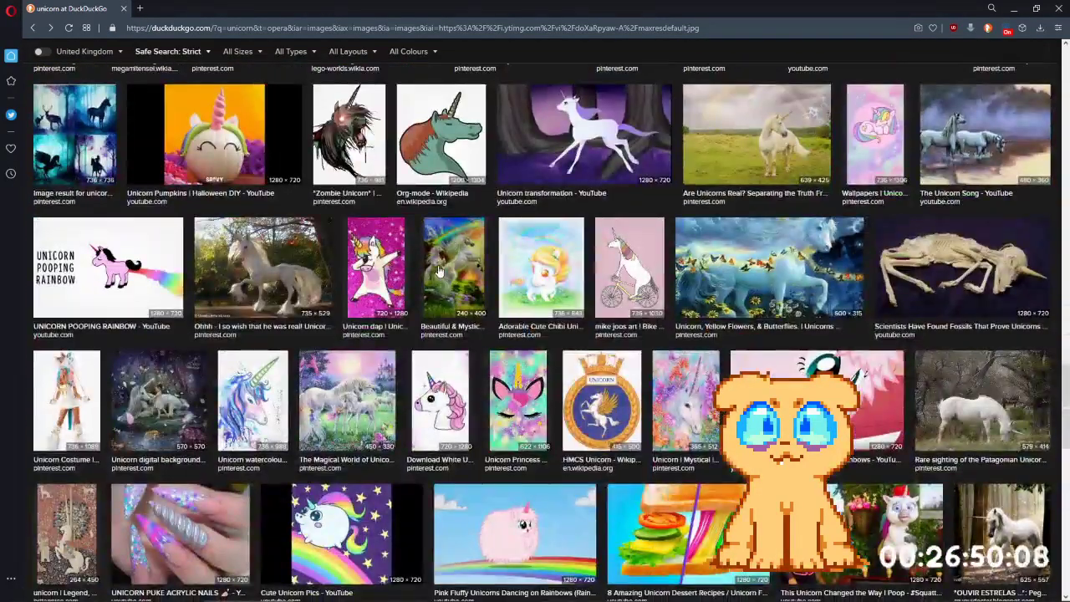
{"action": "scroll", "coordinate": [439, 270], "scroll_direction": "down", "scroll_amount": 4}
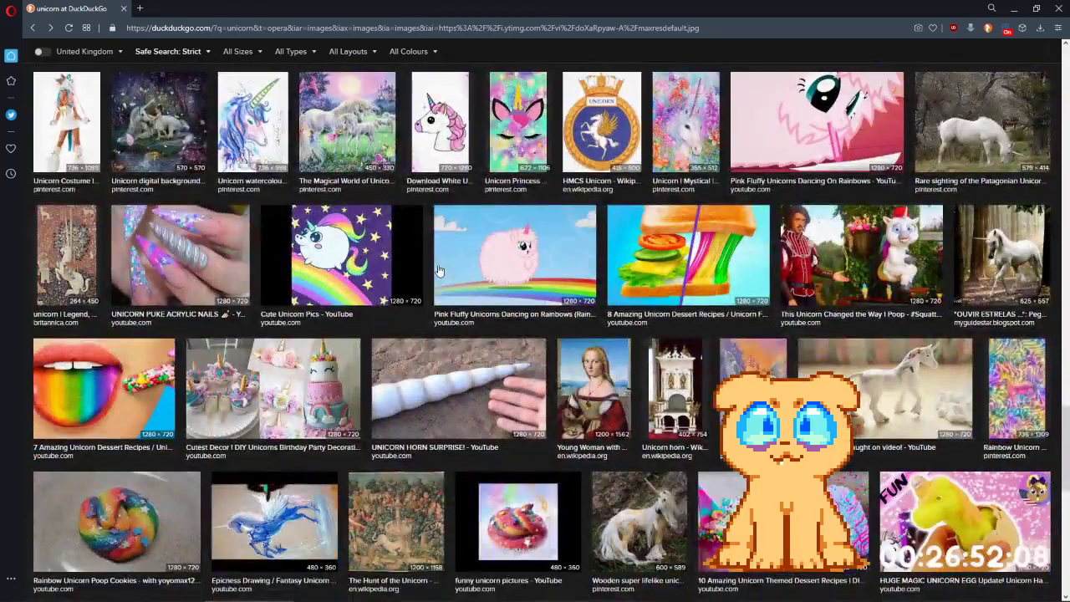
{"action": "scroll", "coordinate": [440, 270], "scroll_direction": "down", "scroll_amount": 4}
{"action": "scroll", "coordinate": [440, 270], "scroll_direction": "down", "scroll_amount": 4}
{"action": "scroll", "coordinate": [440, 270], "scroll_direction": "down", "scroll_amount": 8}
{"action": "scroll", "coordinate": [440, 275], "scroll_direction": "down", "scroll_amount": 8}
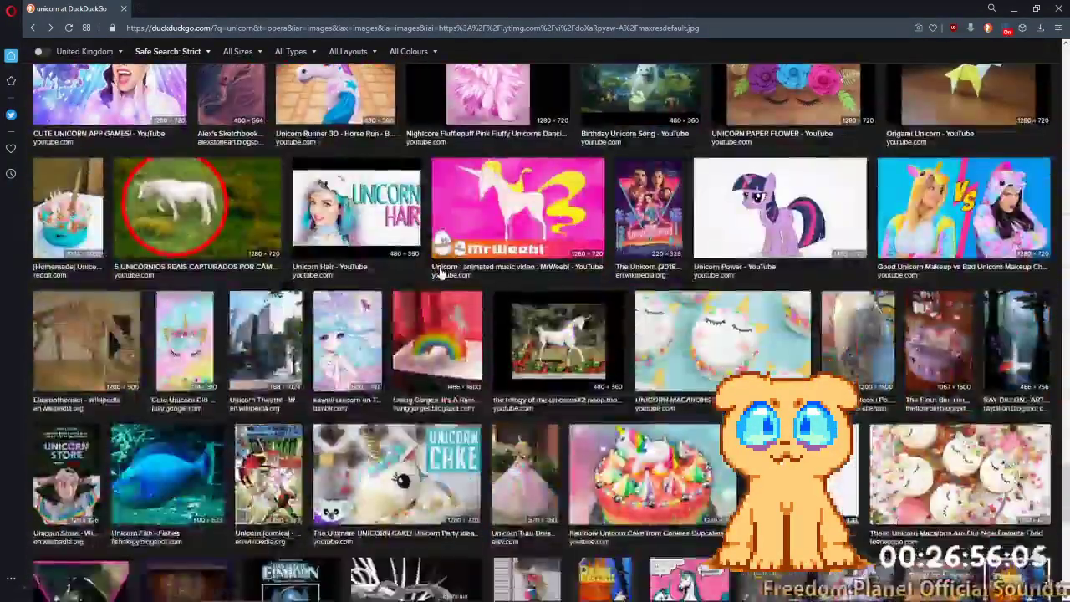
{"action": "left_click", "coordinate": [756, 216]}
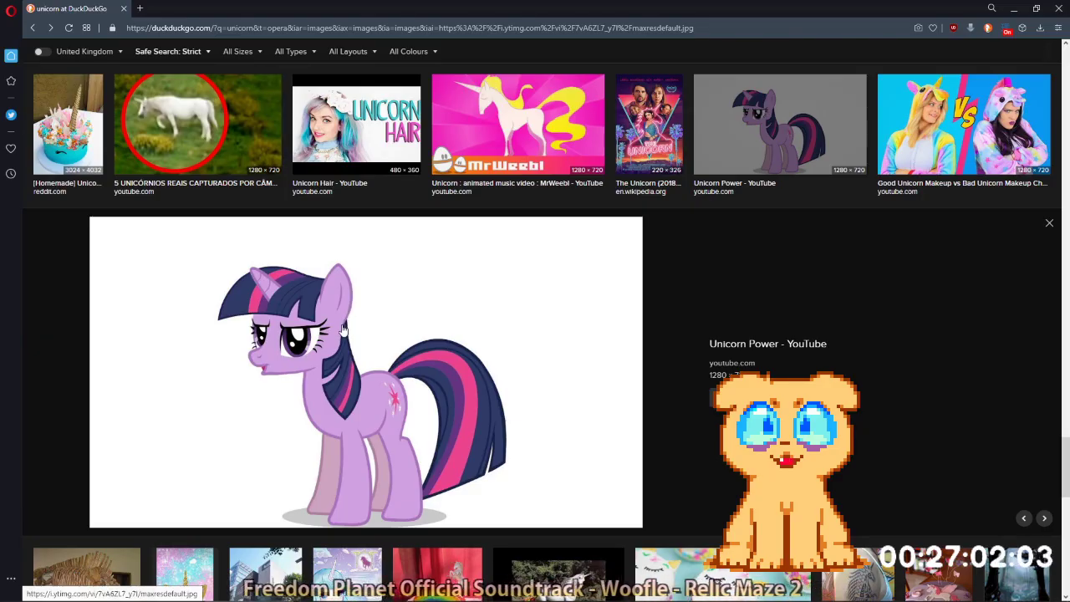
{"action": "left_click", "coordinate": [782, 101]}
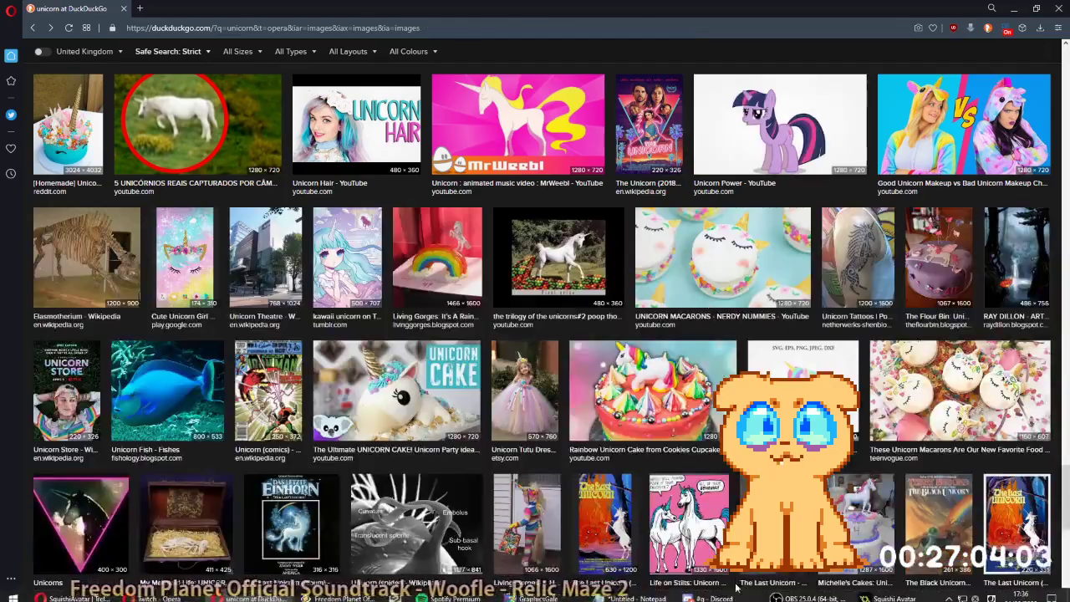
{"action": "scroll", "coordinate": [604, 250], "scroll_direction": "up", "scroll_amount": 20}
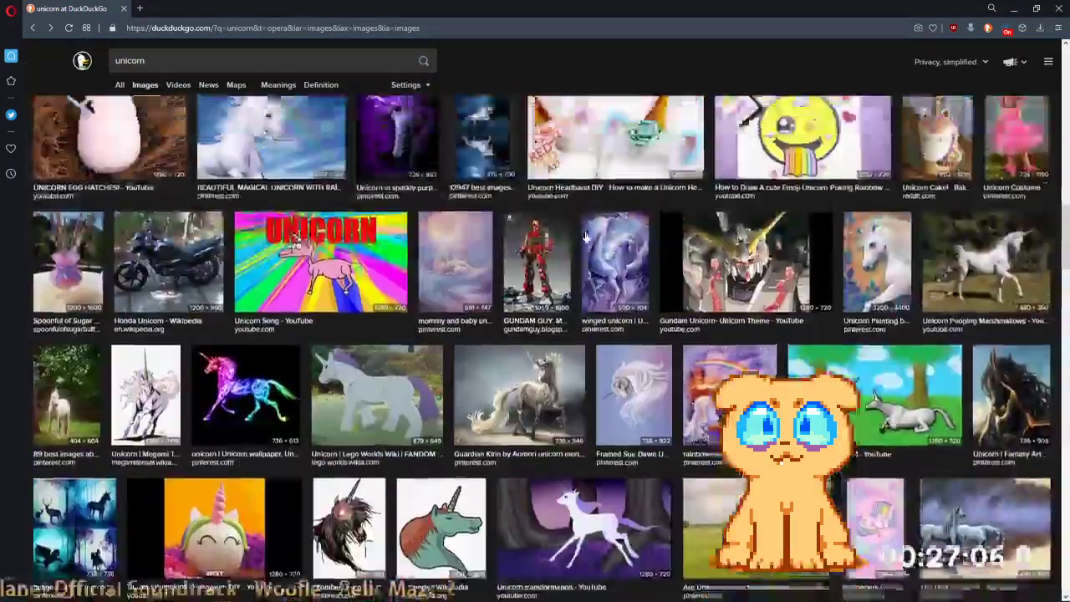
{"action": "scroll", "coordinate": [536, 318], "scroll_direction": "up", "scroll_amount": 6}
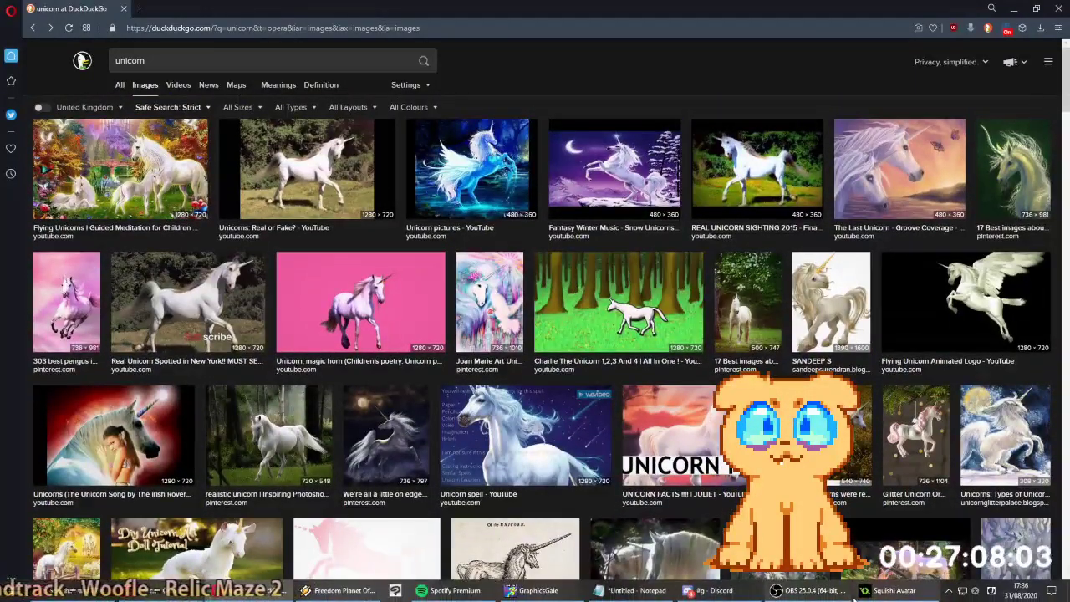
Switch to GraphicsGale and sketch a broader, outward-leaning left ear in purple over the old one, trimming it with white.
{"action": "left_click", "coordinate": [540, 592]}
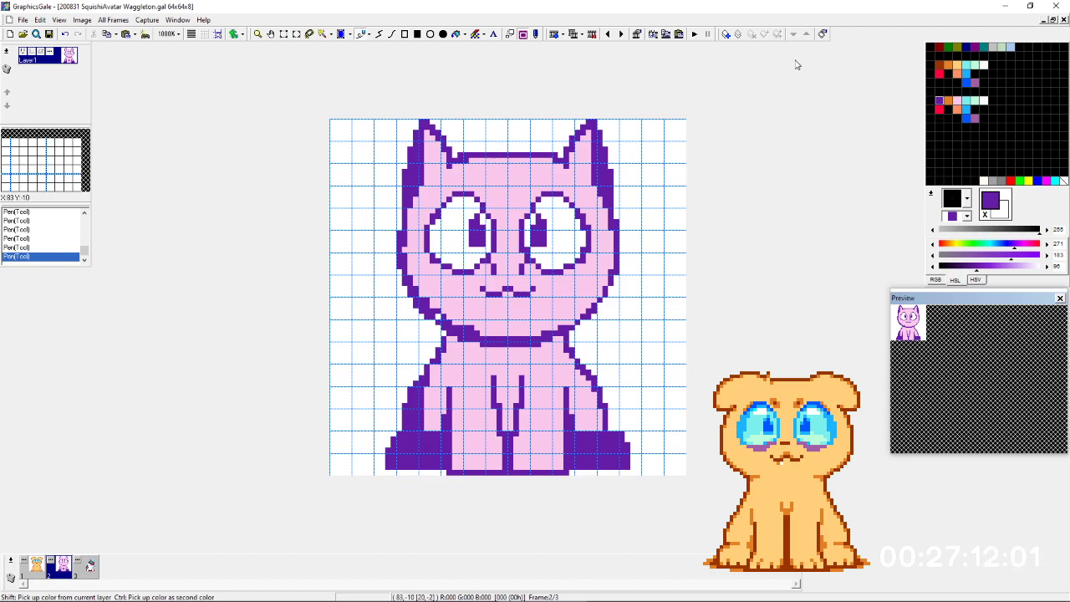
{"action": "right_click", "coordinate": [426, 154]}
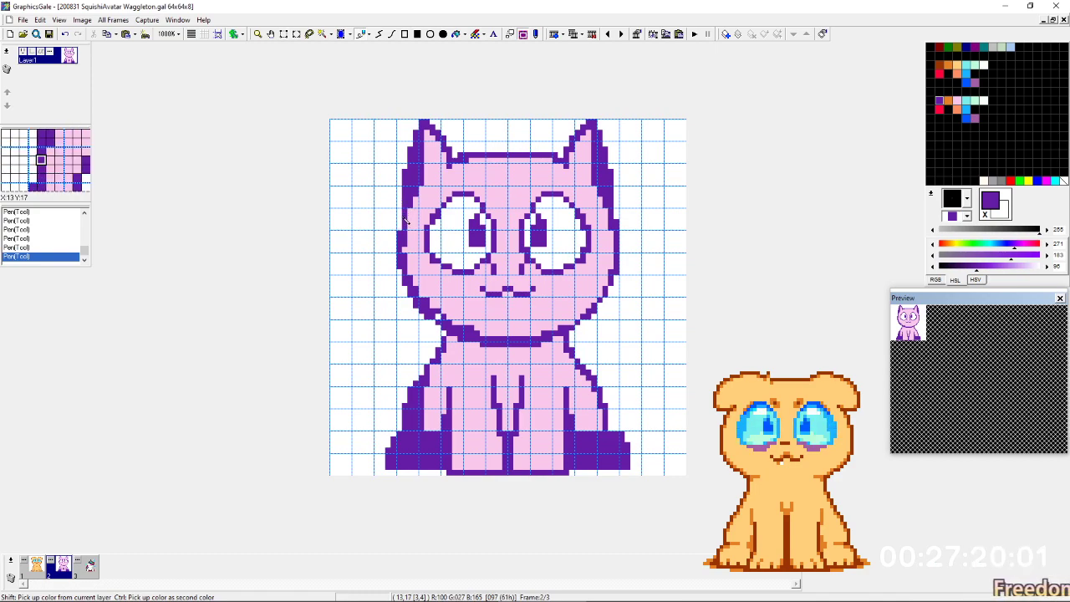
{"action": "left_click_drag", "start_coordinate": [419, 148], "coordinate": [445, 157]}
{"action": "key", "text": "x"}
{"action": "mouse_move", "coordinate": [415, 215]}
{"action": "left_mouse_down"}
{"action": "mouse_move", "coordinate": [410, 166]}
{"action": "mouse_move", "coordinate": [378, 128]}
{"action": "mouse_move", "coordinate": [387, 159]}
{"action": "mouse_move", "coordinate": [397, 142]}
{"action": "mouse_move", "coordinate": [404, 188]}
{"action": "left_mouse_up"}
{"action": "key", "text": "x"}
{"action": "left_click", "coordinate": [383, 132]}
{"action": "key", "text": "x"}
{"action": "key", "text": "x"}
{"action": "left_click", "coordinate": [383, 128]}
{"action": "key", "text": "x"}
{"action": "left_click", "coordinate": [388, 123]}
{"action": "key", "text": "x"}
{"action": "key", "text": "x"}
{"action": "left_click_drag", "start_coordinate": [378, 131], "coordinate": [377, 150]}
{"action": "left_click", "coordinate": [383, 127]}
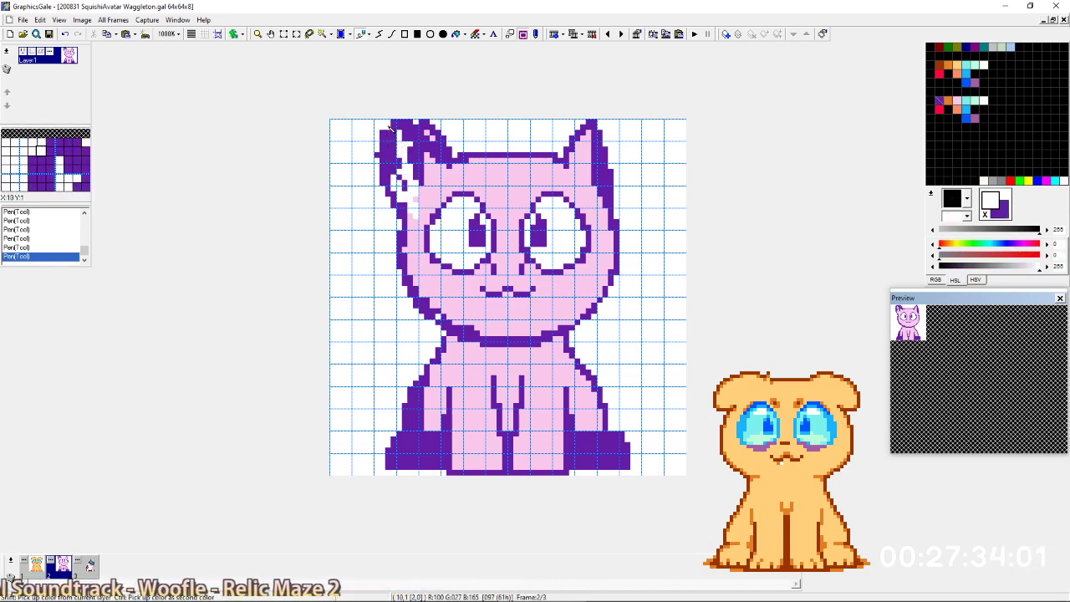
Clear the inside of the left ear to white and redraw its outer edge as a thin, rounded purple outline.
{"action": "key", "text": "x"}
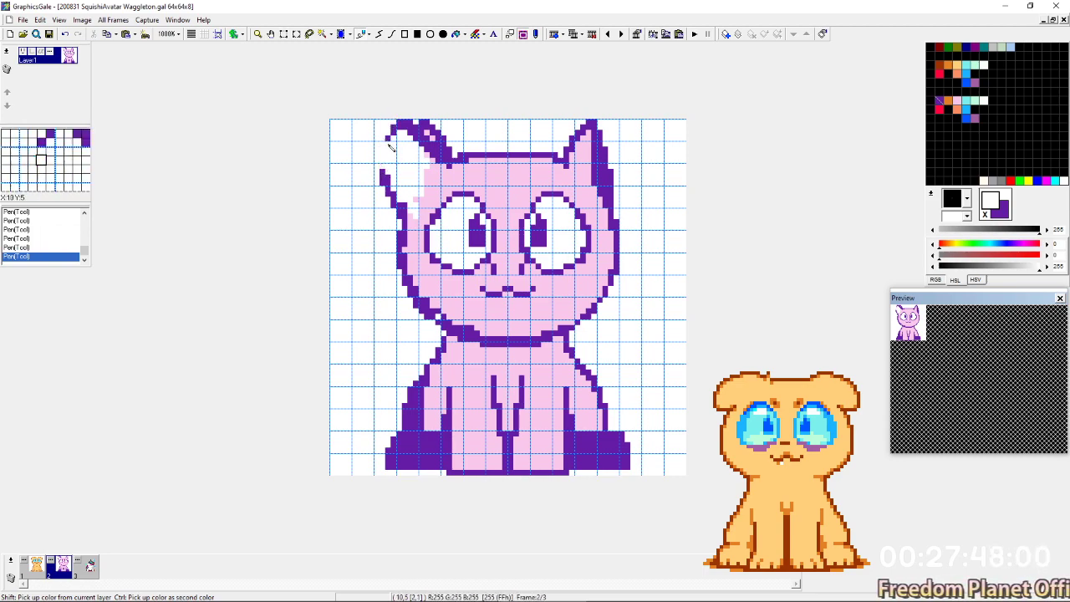
{"action": "key", "text": "x"}
{"action": "left_click_drag", "start_coordinate": [383, 167], "coordinate": [388, 144]}
{"action": "key", "text": "x"}
{"action": "left_click", "coordinate": [383, 149]}
{"action": "key", "text": "x"}
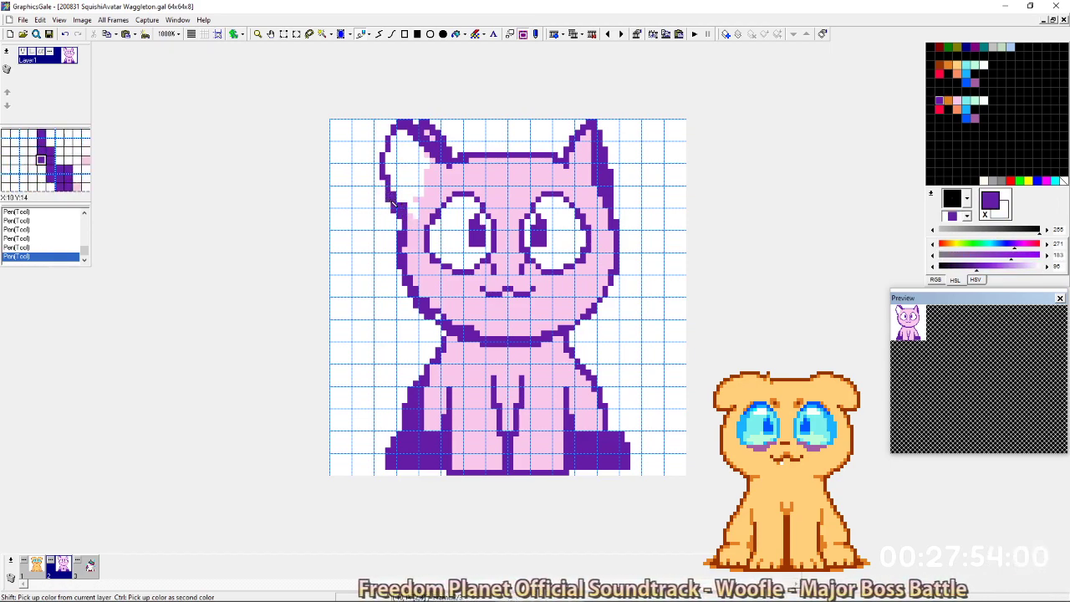
Slim the left ear's inner edge, add a purple inner fold line, and erase the old right ear with white.
{"action": "key", "text": "x"}
{"action": "mouse_move", "coordinate": [422, 124]}
{"action": "left_mouse_down"}
{"action": "mouse_move", "coordinate": [447, 154]}
{"action": "mouse_move", "coordinate": [404, 187]}
{"action": "left_mouse_up"}
{"action": "key", "text": "x"}
{"action": "key", "text": "x"}
{"action": "key", "text": "x"}
{"action": "left_click", "coordinate": [394, 164]}
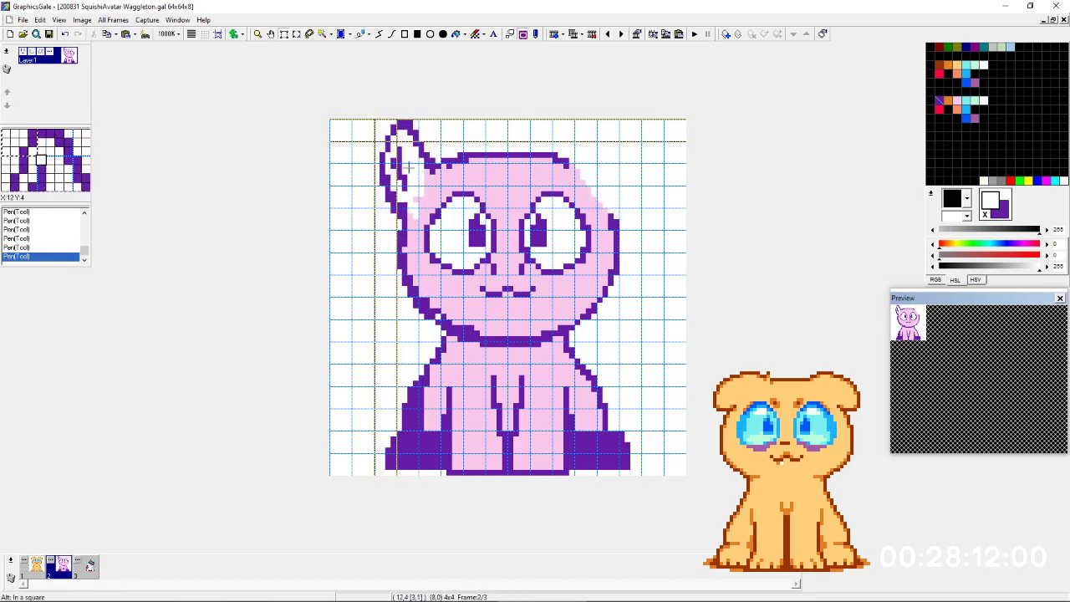
{"action": "left_click_drag", "start_coordinate": [430, 259], "coordinate": [429, 258]}
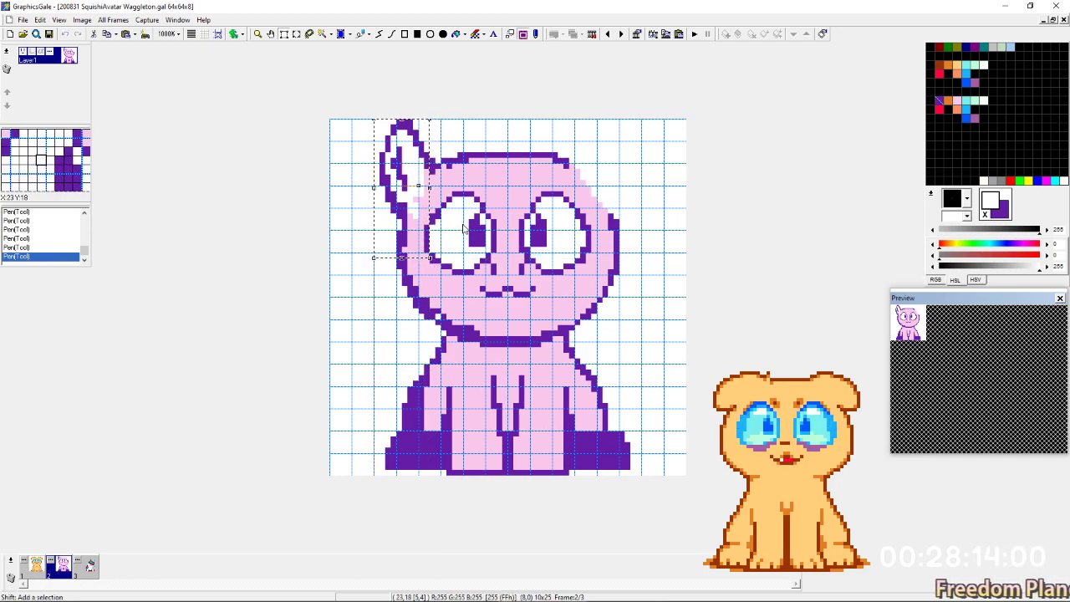
{"action": "key", "text": "h"}
{"action": "left_click_drag", "start_coordinate": [393, 215], "coordinate": [588, 215]}
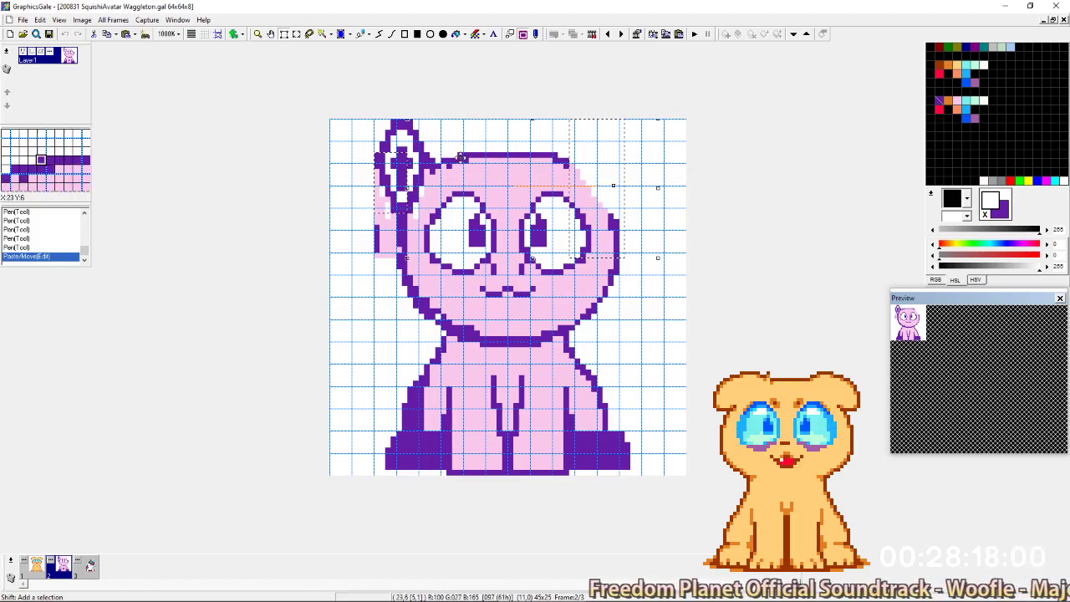
{"action": "right_click", "coordinate": [490, 174]}
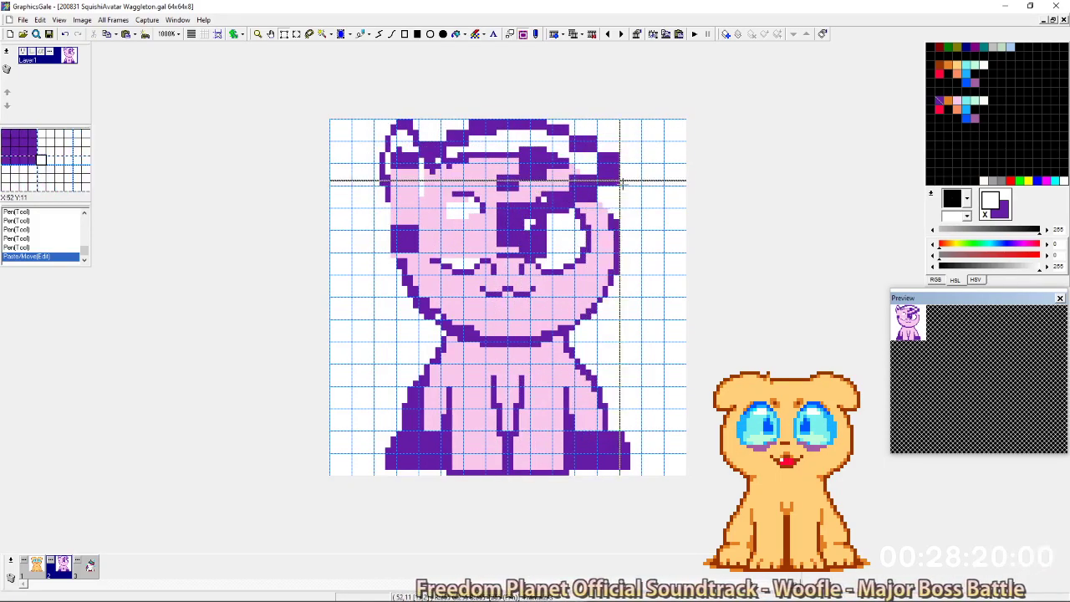
{"action": "key", "text": "ctrl+z"}
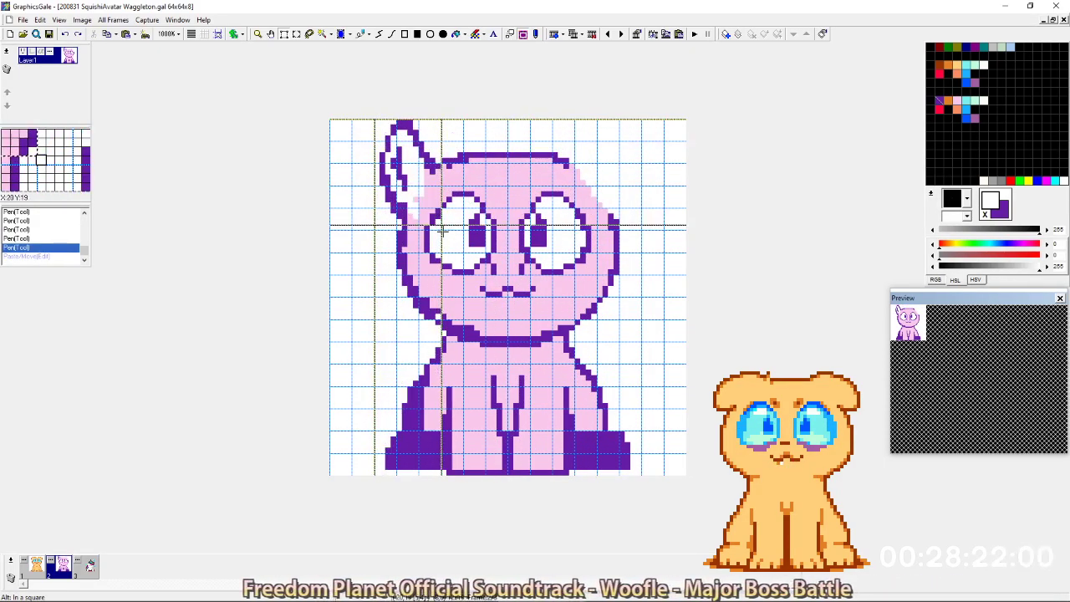
Copy the left ear, flip it horizontally and place it on the opposite side of the head as the matching right ear.
{"action": "key", "text": "ctrl+y"}
{"action": "left_click_drag", "start_coordinate": [408, 192], "coordinate": [616, 197]}
{"action": "key", "text": "ctrl+h"}
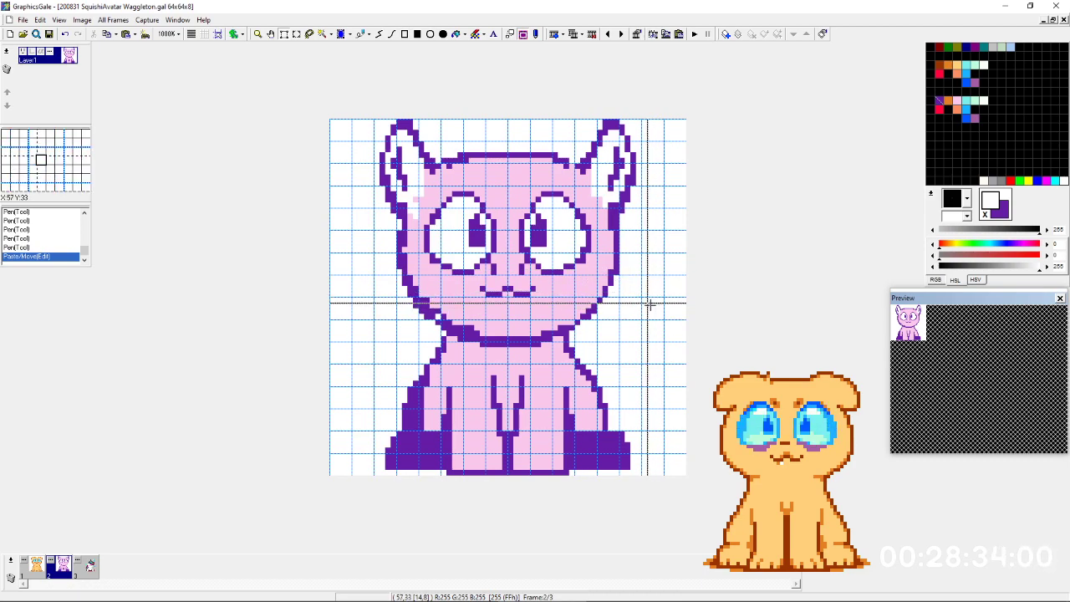
{"action": "key", "text": "alt+Tab"}
{"action": "key", "text": "alt+Tab"}
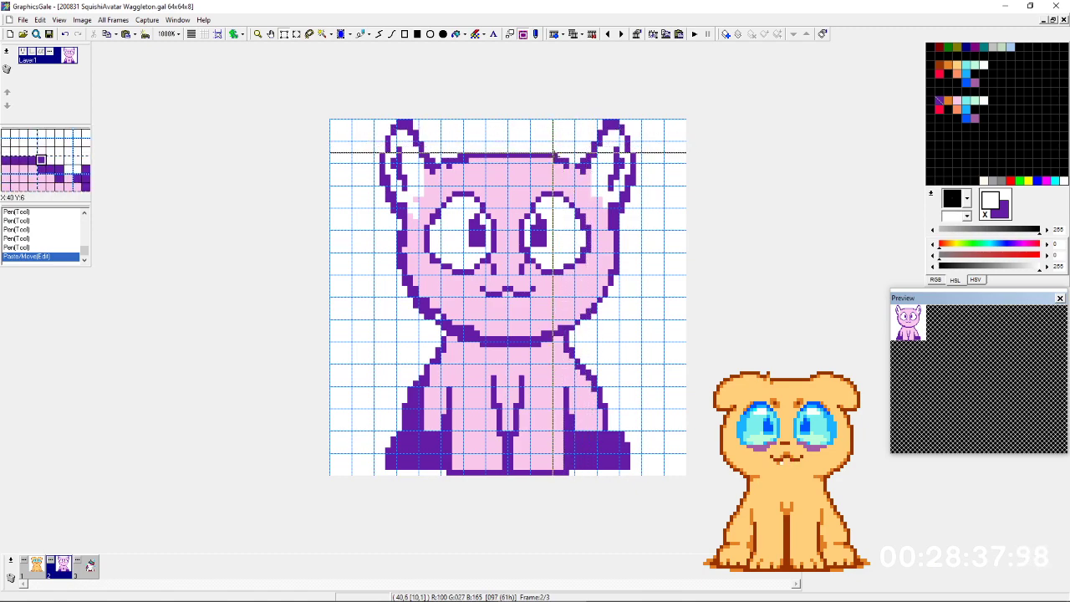
Enlarge the canvas of all frames to a height of 80 pixels, adding the extra space above the artwork.
{"action": "left_click", "coordinate": [117, 22]}
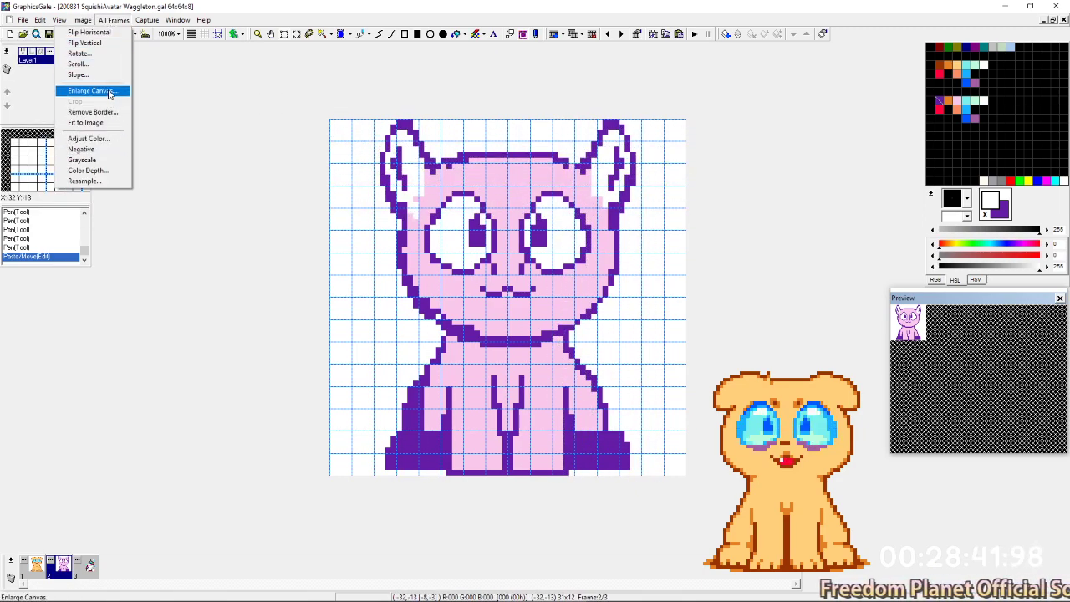
{"action": "left_click", "coordinate": [96, 90]}
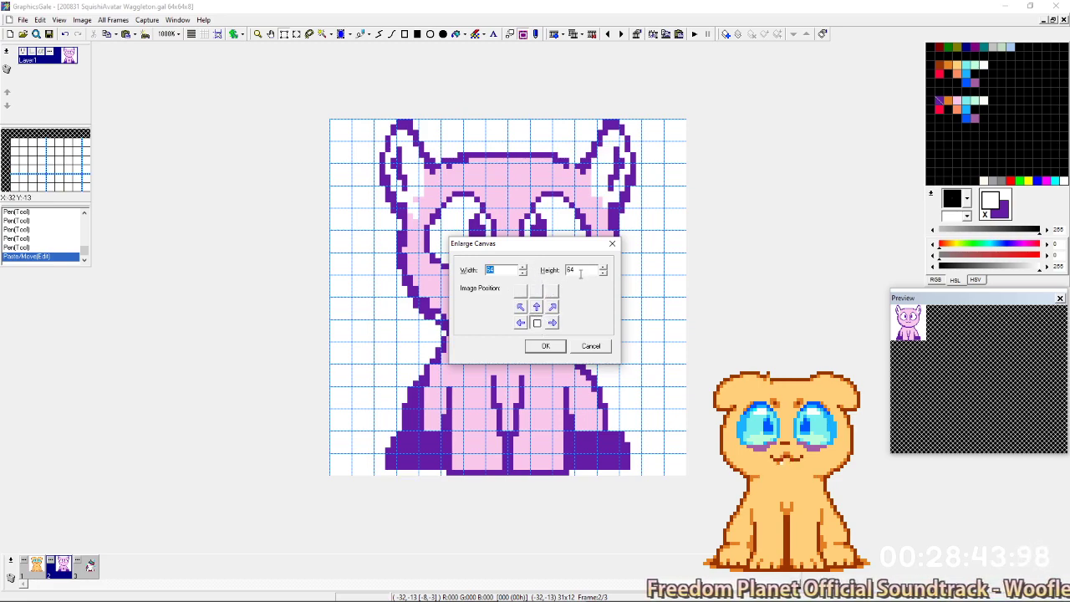
{"action": "key", "text": "Tab"}
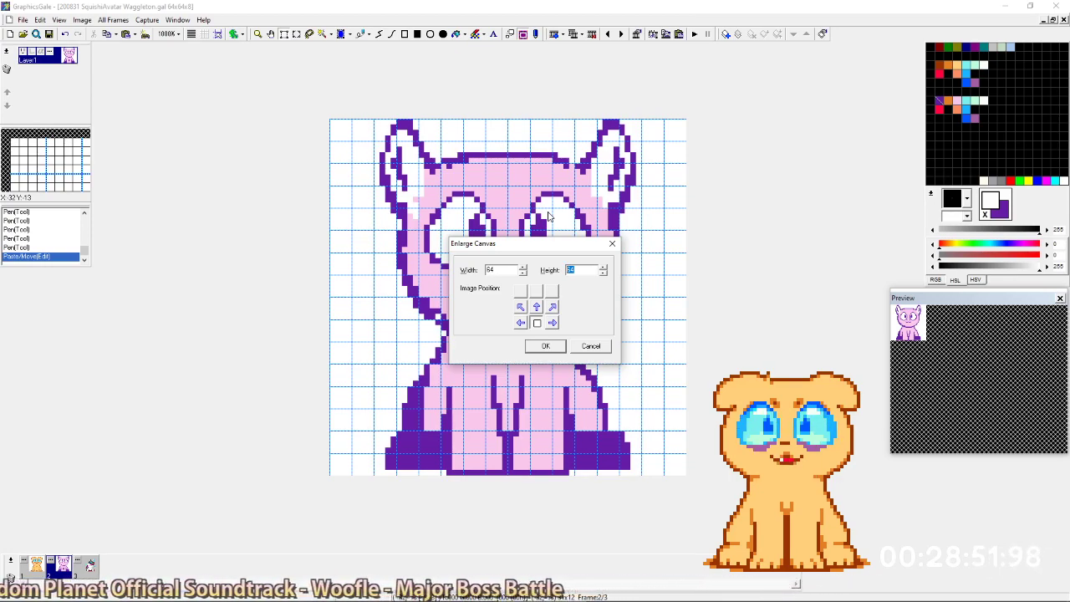
{"action": "type", "text": "80"}
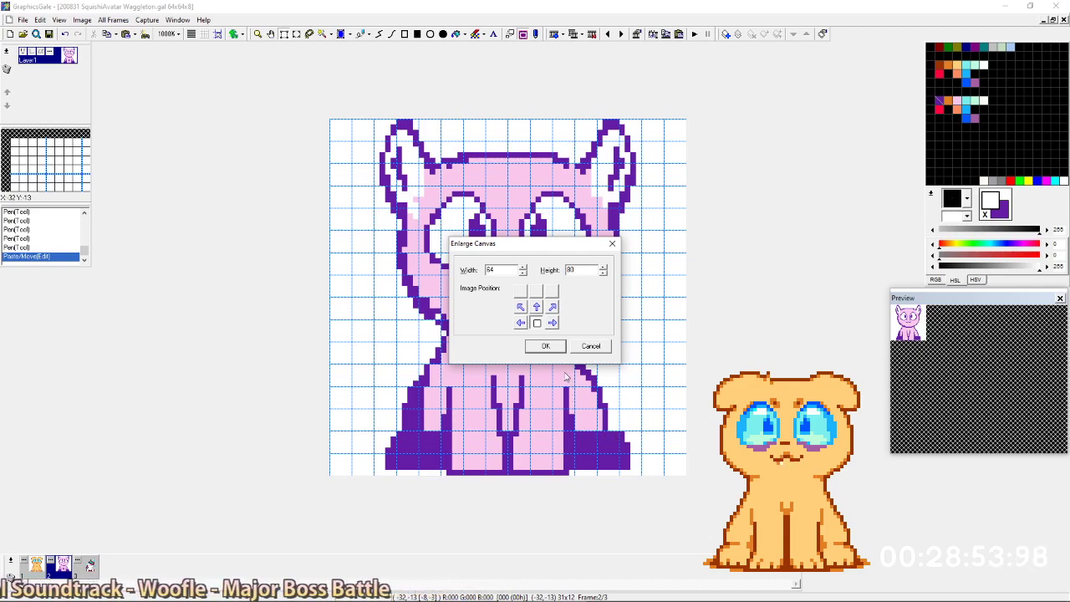
{"action": "left_click", "coordinate": [545, 345]}
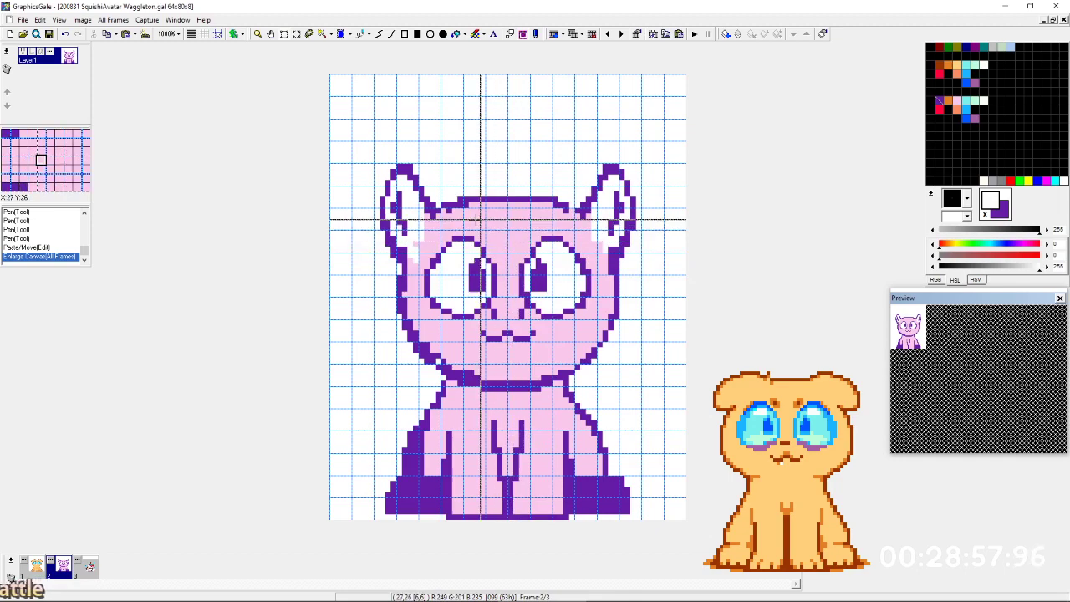
Fill the white strip above the reference unicorn in frame 3 with its background grey, and return to the avatar frame.
{"action": "key", "text": "Right"}
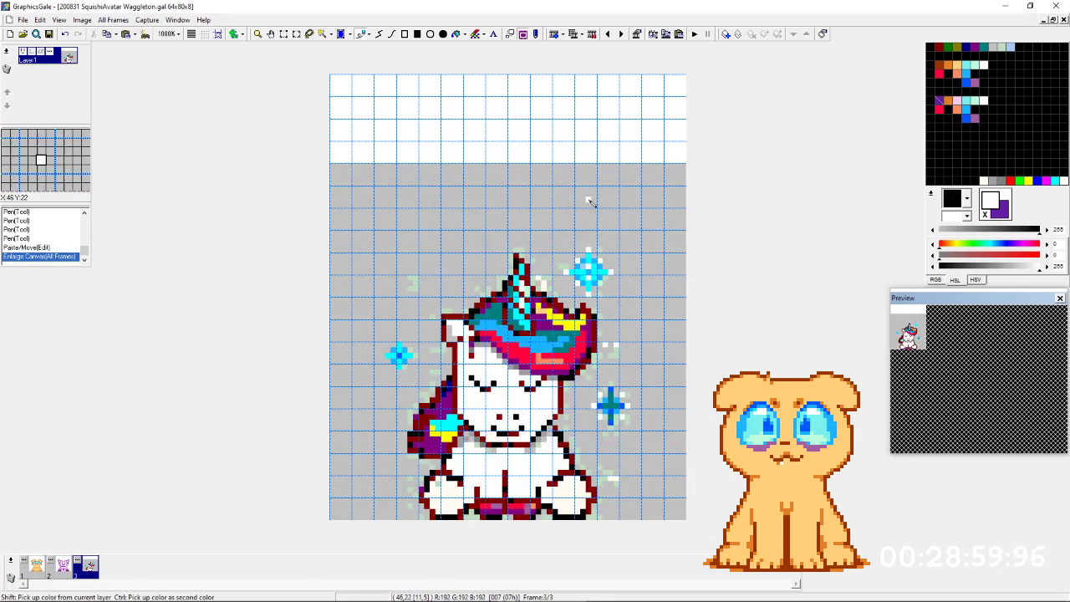
{"action": "left_click", "coordinate": [559, 78]}
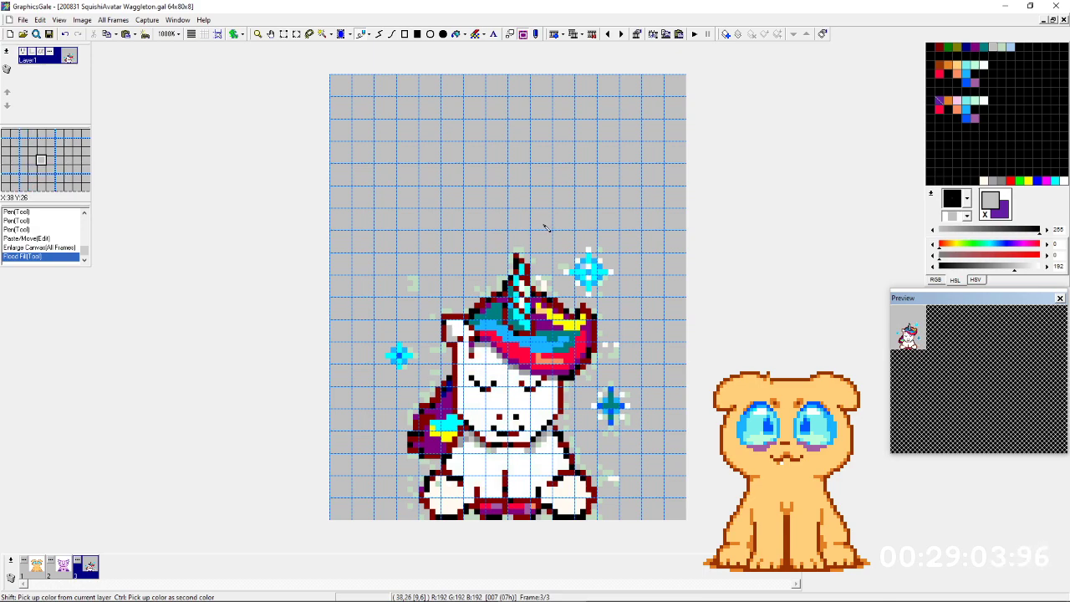
{"action": "key", "text": "ctrl+Left"}
{"action": "key", "text": "ctrl+Left"}
{"action": "key", "text": "ctrl+Right"}
Extend the left ear upward with a taller purple tip and a thickened inner edge running down to the head.
{"action": "left_click", "coordinate": [528, 203], "text": "ctrl"}
{"action": "key", "text": "ctrl+Left"}
{"action": "key", "text": "ctrl+Right"}
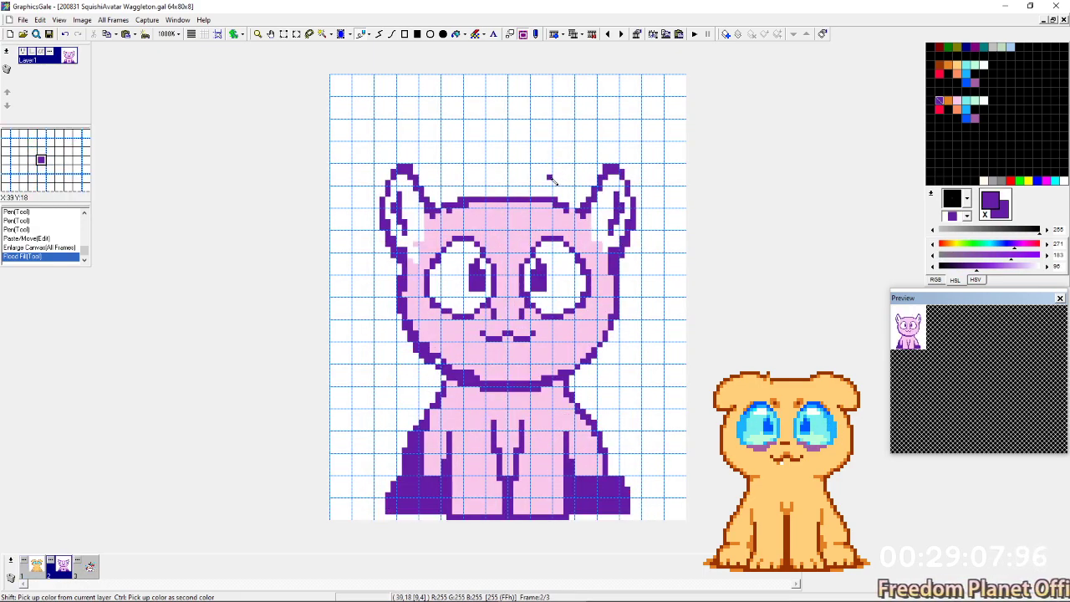
{"action": "left_click", "coordinate": [405, 159]}
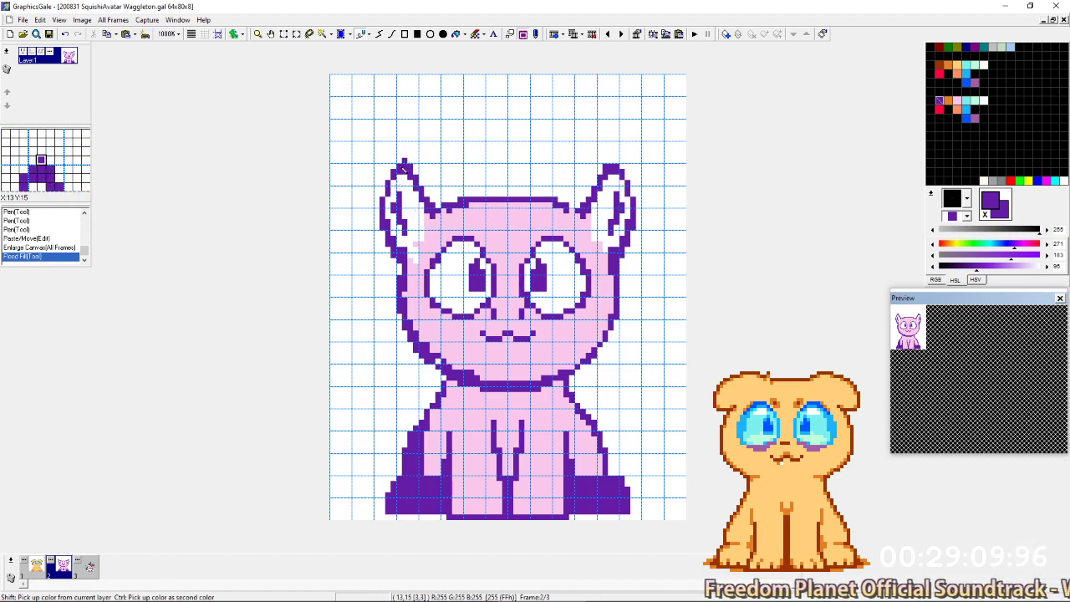
{"action": "left_click", "coordinate": [405, 154]}
{"action": "left_click", "coordinate": [400, 161]}
{"action": "left_click", "coordinate": [411, 161]}
{"action": "left_click_drag", "start_coordinate": [416, 167], "coordinate": [410, 151]}
{"action": "mouse_move", "coordinate": [415, 161]}
{"action": "left_mouse_down"}
{"action": "mouse_move", "coordinate": [431, 195]}
{"action": "mouse_move", "coordinate": [421, 165]}
{"action": "mouse_move", "coordinate": [438, 219]}
{"action": "left_mouse_up"}
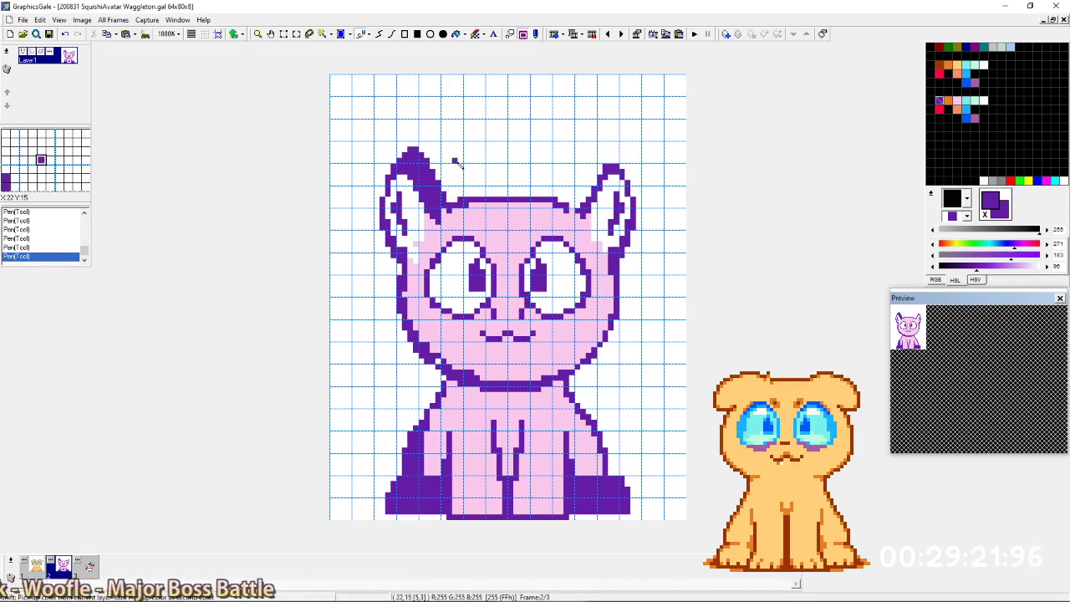
Extend the right ear to match the left one, and hollow out both ears with white to leave thin purple outlines.
{"action": "right_click", "coordinate": [450, 198]}
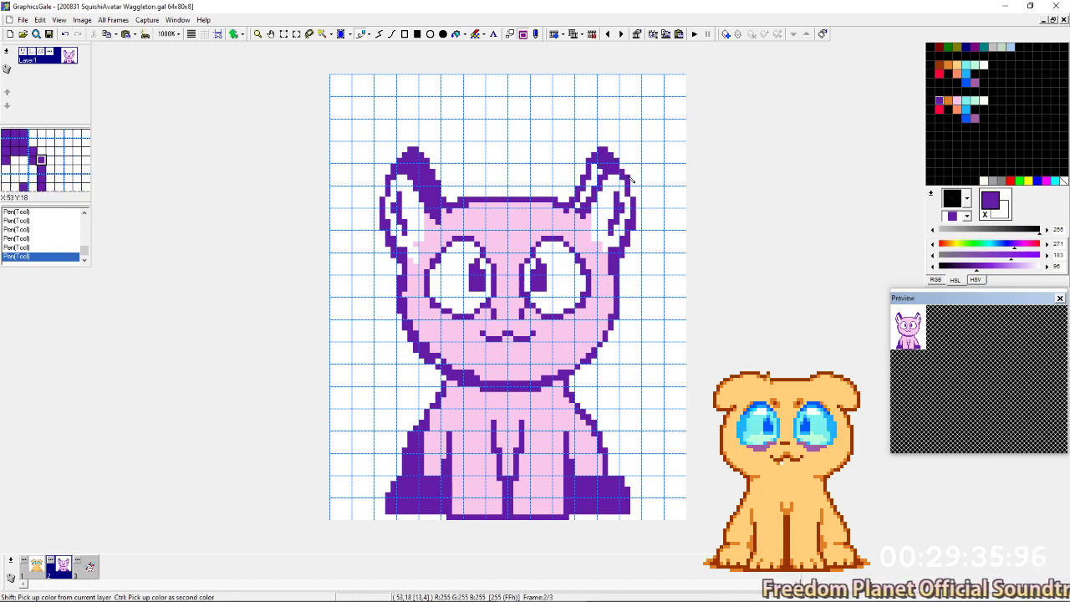
{"action": "left_click", "coordinate": [582, 200]}
{"action": "key", "text": "x"}
{"action": "left_click", "coordinate": [578, 195]}
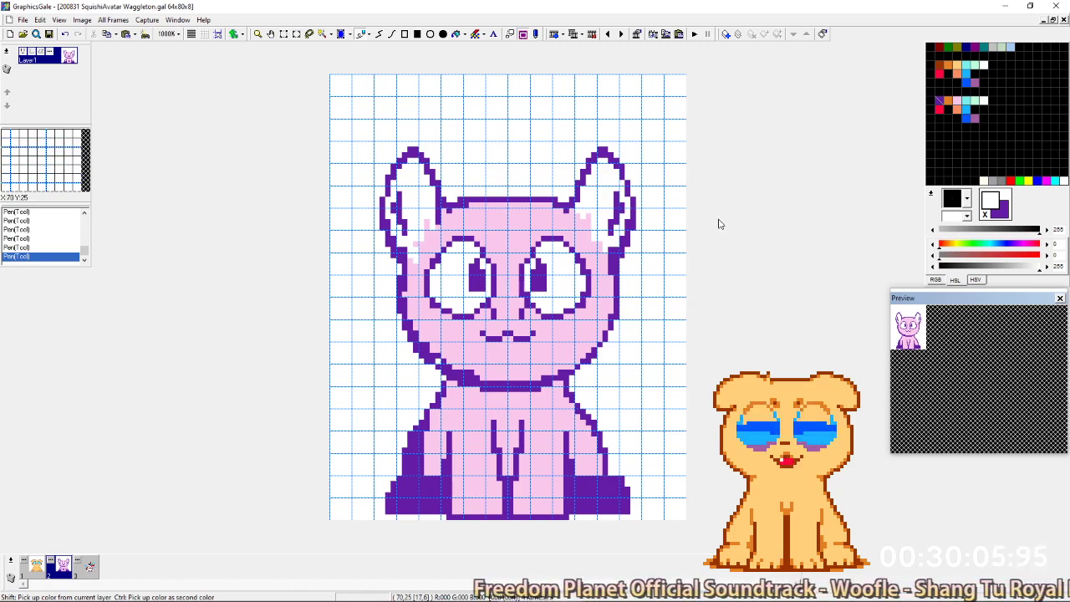
Flip between the avatar and the reference unicorn in frame 3 to study the horn's shape and placement.
{"action": "right_click", "coordinate": [490, 201]}
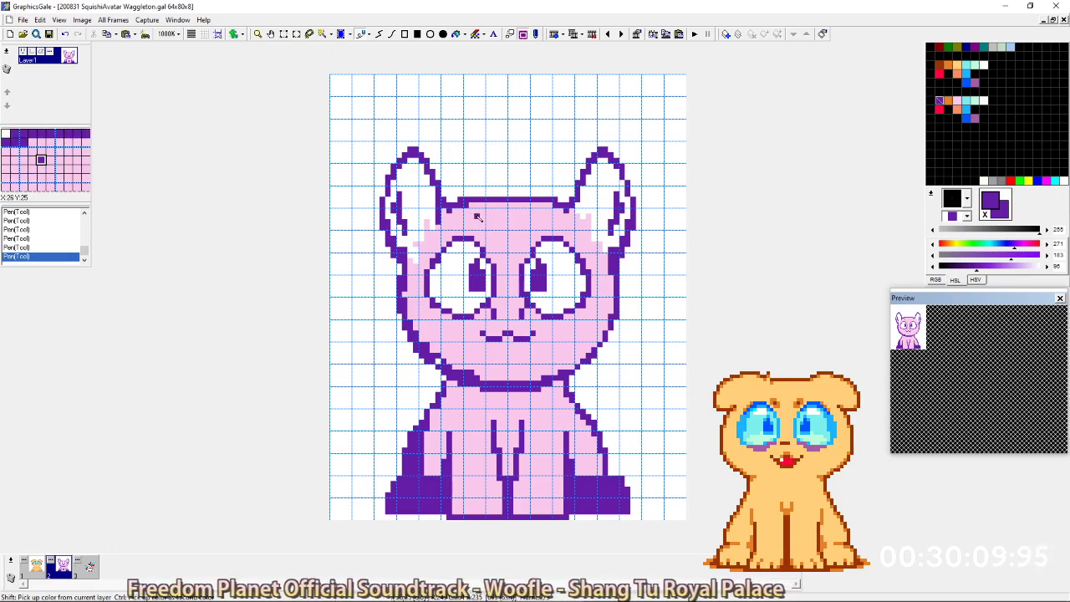
{"action": "key", "text": "Right"}
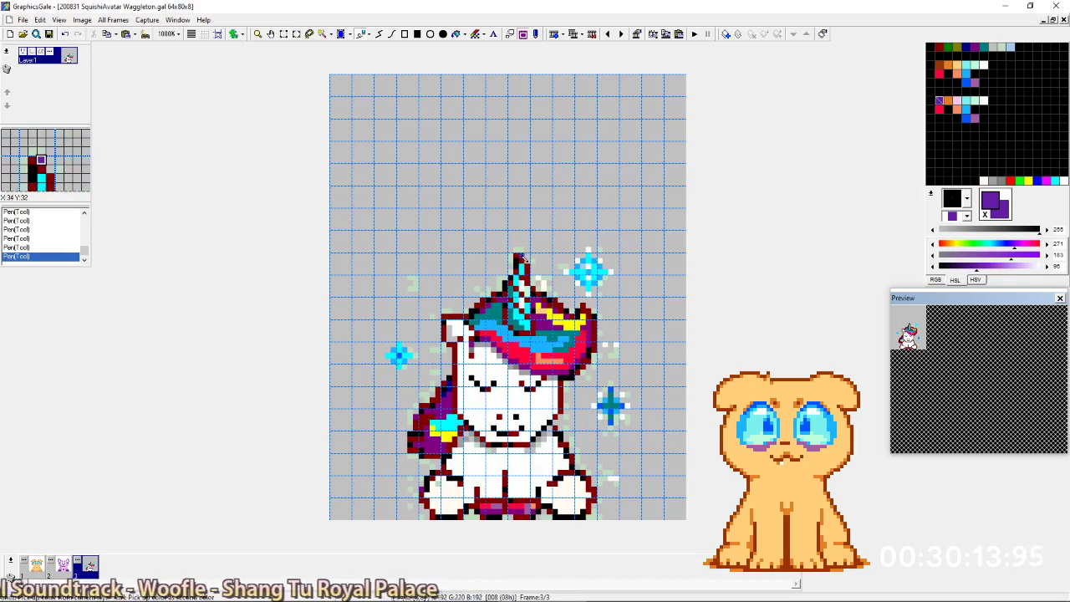
{"action": "key", "text": "comma"}
{"action": "key", "text": "period"}
{"action": "key", "text": "comma"}
{"action": "key", "text": "period"}
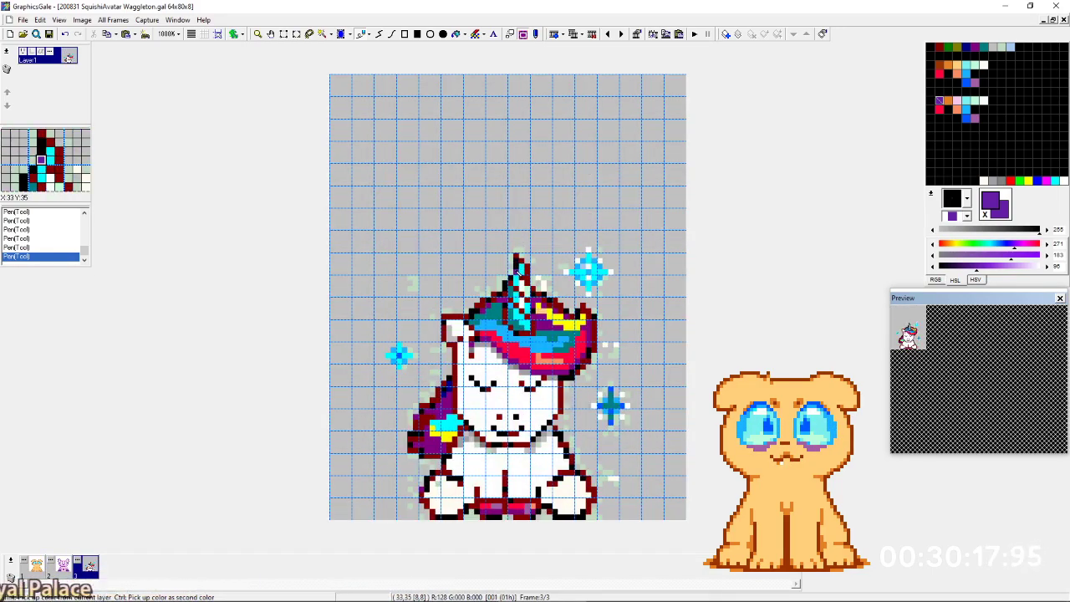
{"action": "key", "text": "comma"}
{"action": "key", "text": "comma"}
{"action": "key", "text": "period"}
{"action": "key", "text": "period"}
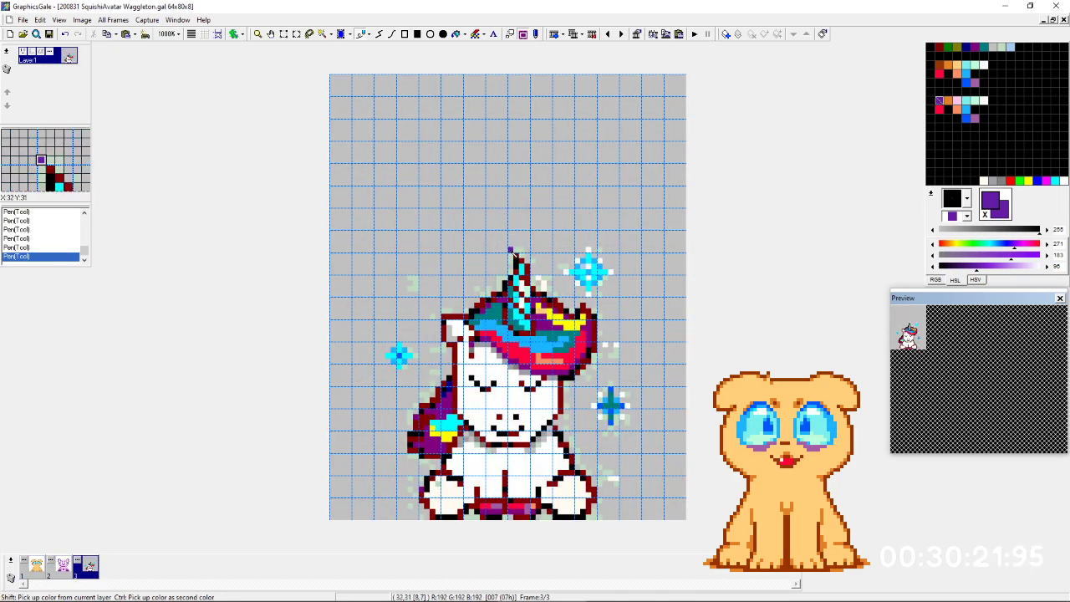
{"action": "key", "text": "comma"}
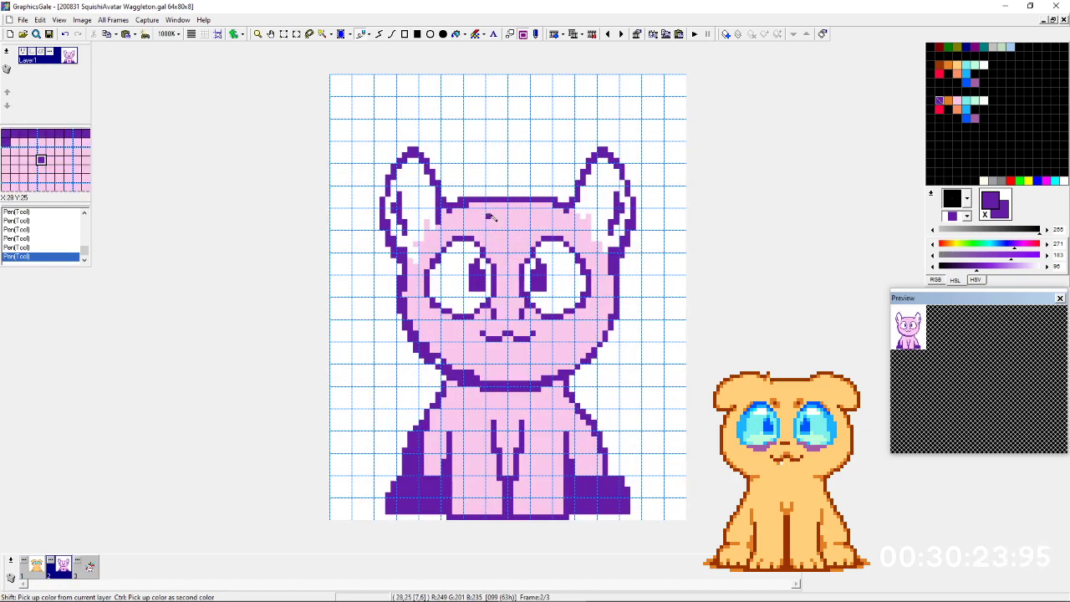
{"action": "key", "text": "period"}
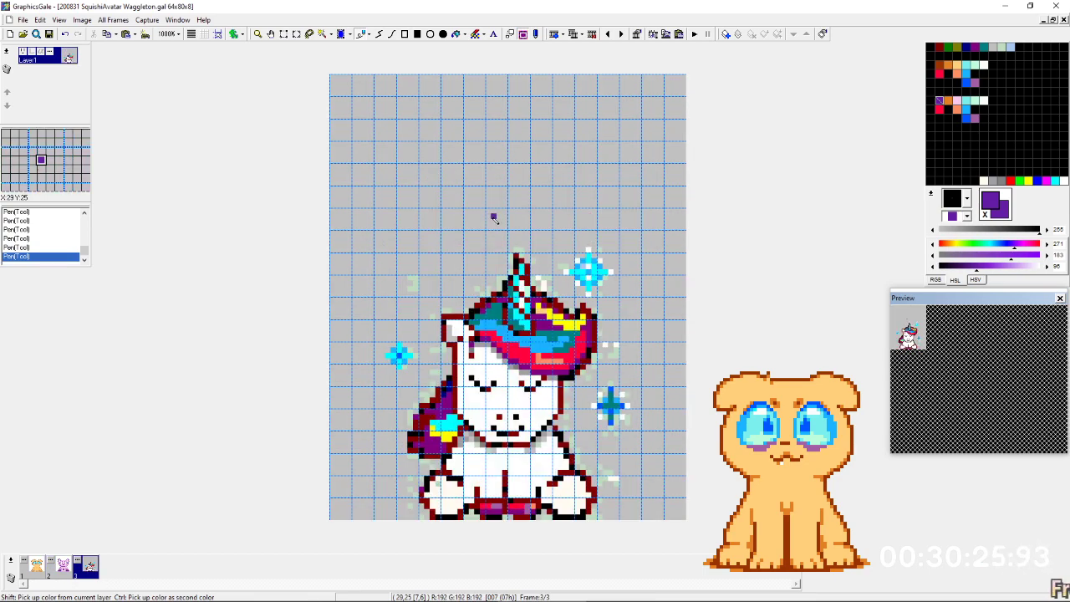
Draw a purple horn outline with a curved base on the forehead and straight sides meeting at a point above the head.
{"action": "key", "text": "comma"}
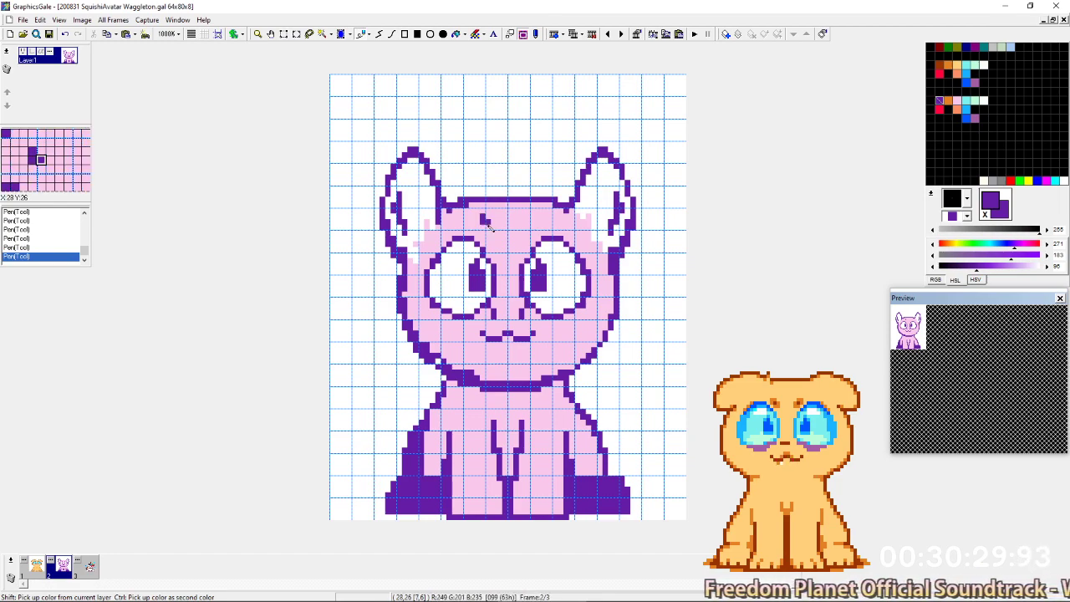
{"action": "left_click_drag", "start_coordinate": [487, 226], "coordinate": [523, 226]}
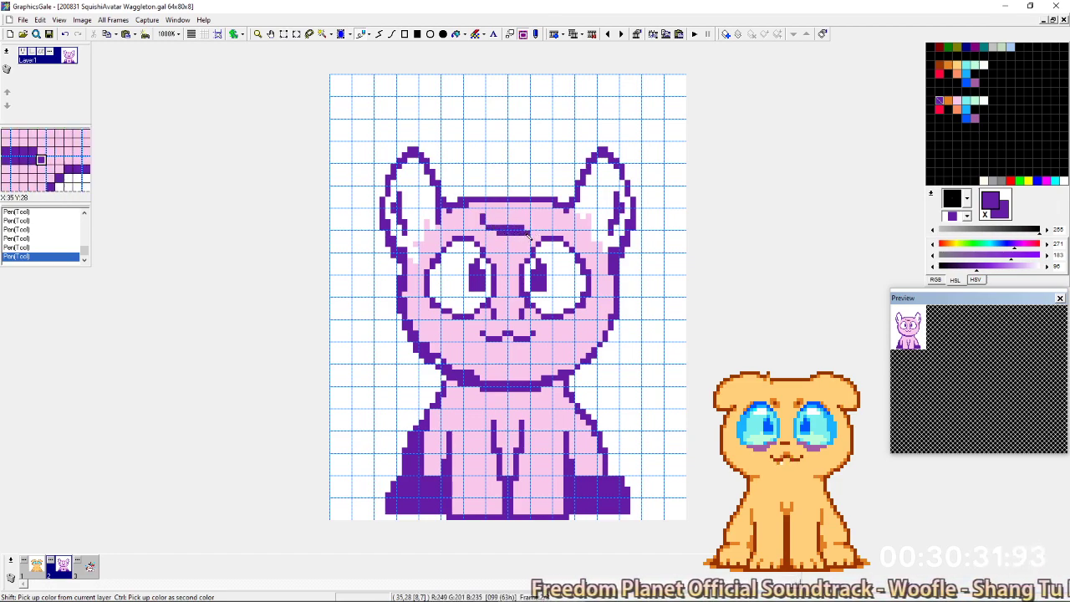
{"action": "left_click", "coordinate": [523, 217]}
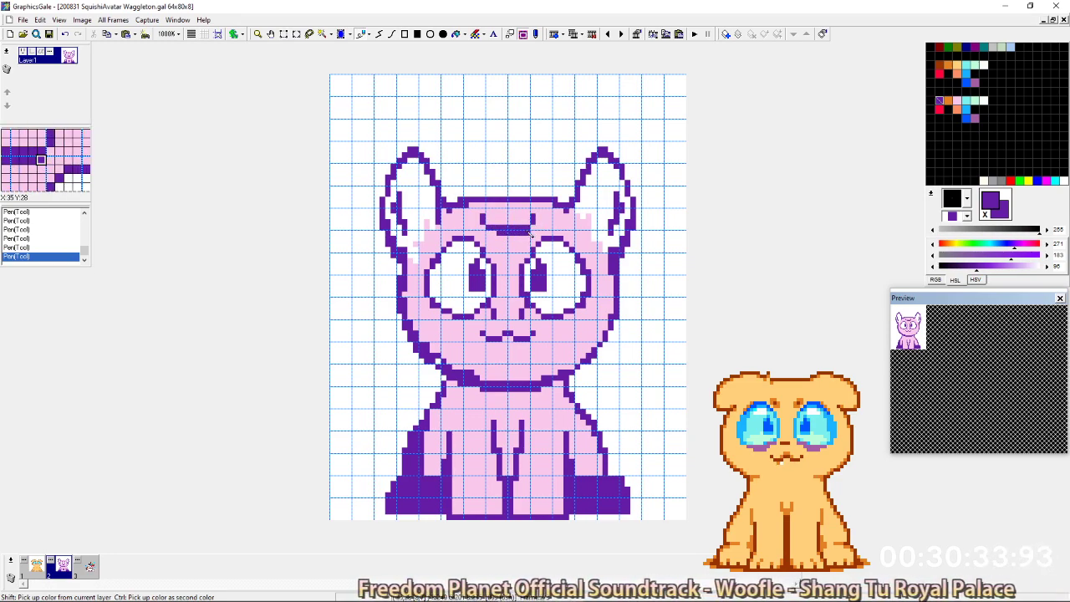
{"action": "right_click", "coordinate": [528, 244]}
{"action": "left_click_drag", "start_coordinate": [516, 227], "coordinate": [499, 228]}
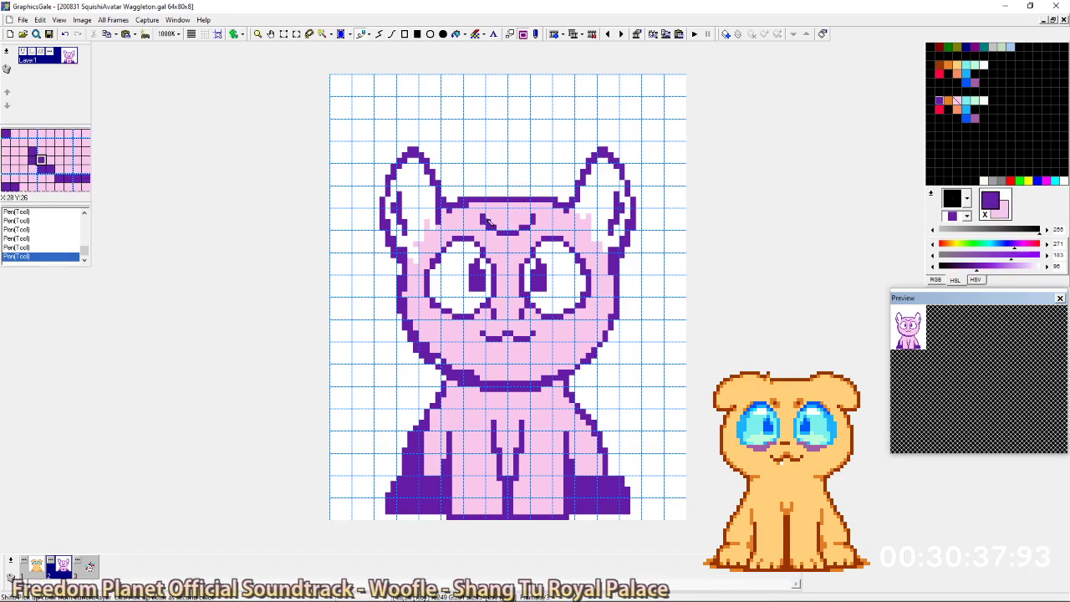
{"action": "left_click", "coordinate": [490, 205], "text": "ctrl"}
{"action": "left_click_drag", "start_coordinate": [488, 206], "coordinate": [511, 162]}
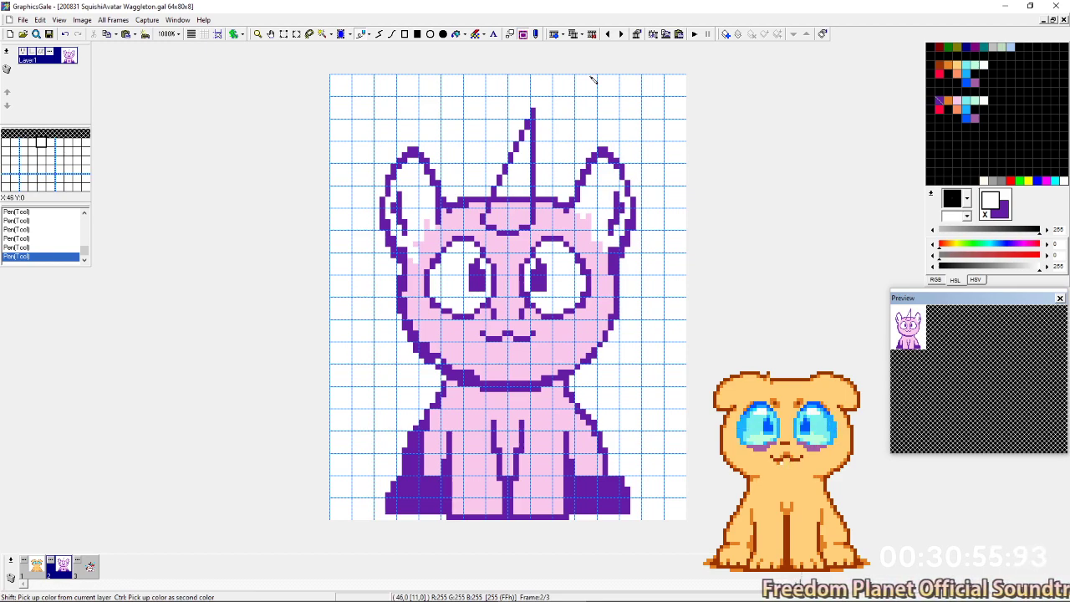
Flip between the avatar and the orange dog in frame 1 to compare the legs and feet.
{"action": "key", "text": "Left"}
{"action": "key", "text": "Right"}
{"action": "key", "text": "Left"}
{"action": "key", "text": "Right"}
{"action": "key", "text": "Left"}
{"action": "key", "text": "Right"}
{"action": "key", "text": "Left"}
{"action": "key", "text": "Right"}
{"action": "key", "text": "Left"}
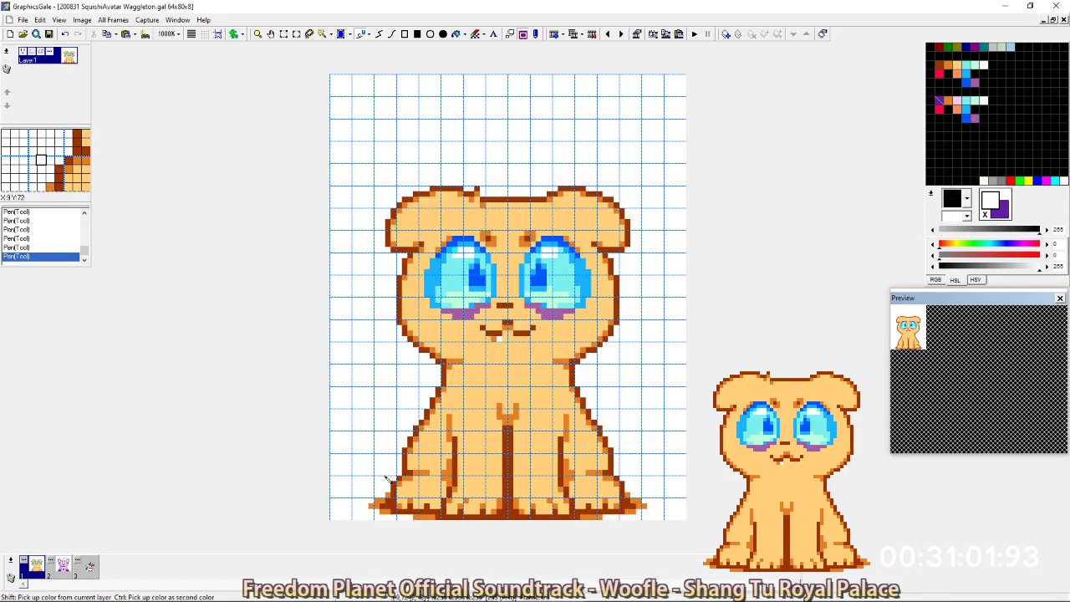
{"action": "key", "text": "Right"}
{"action": "key", "text": "Left"}
{"action": "key", "text": "Right"}
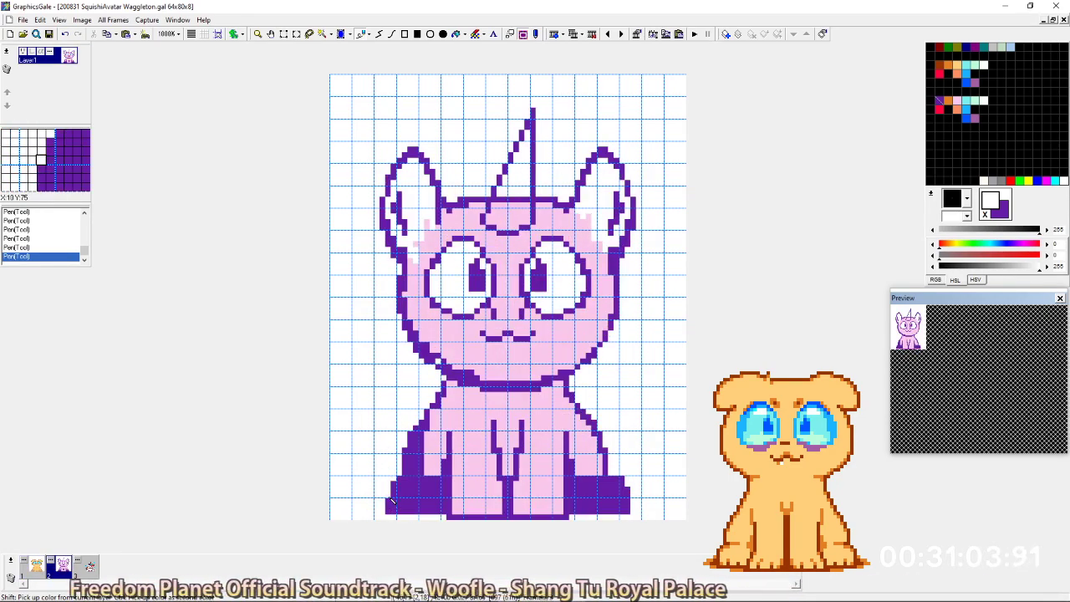
Trim the outer edges of both purple hooves with white, checking them against the dog's paws in frame 1.
{"action": "key", "text": "Left"}
{"action": "key", "text": "Right"}
{"action": "key", "text": "Left"}
{"action": "key", "text": "Right"}
{"action": "key", "text": "Left"}
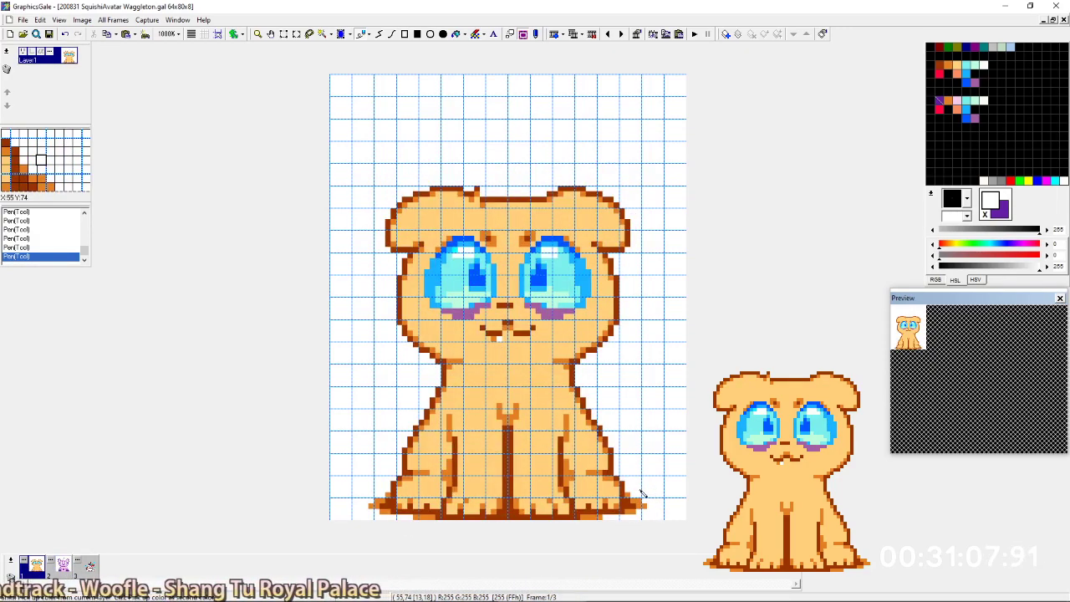
{"action": "key", "text": "Right"}
{"action": "key", "text": "Left"}
{"action": "key", "text": "Right"}
{"action": "key", "text": "Left"}
{"action": "key", "text": "Right"}
{"action": "key", "text": "Left"}
{"action": "key", "text": "Right"}
{"action": "key", "text": "Left"}
{"action": "key", "text": "Right"}
{"action": "key", "text": "Left"}
{"action": "key", "text": "Right"}
{"action": "key", "text": "Left"}
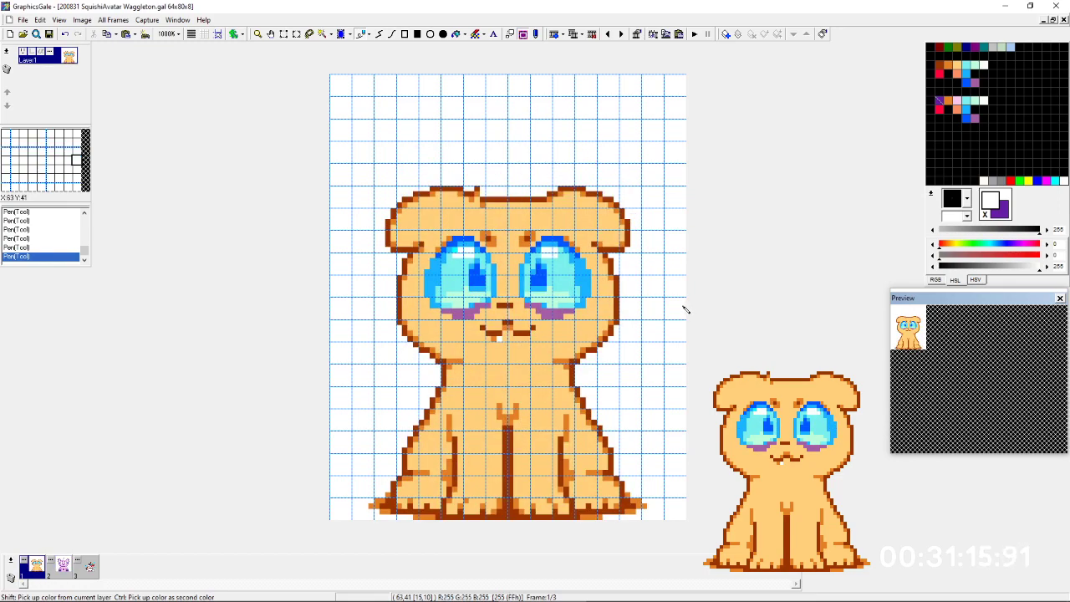
Flip between frames 1 and 2 to compare the avatar's whole silhouette with the dog's.
{"action": "key", "text": "Right"}
{"action": "key", "text": "Left"}
{"action": "key", "text": "Right"}
{"action": "key", "text": "Left"}
{"action": "key", "text": "Right"}
{"action": "key", "text": "Left"}
{"action": "key", "text": "Right"}
{"action": "key", "text": "Left"}
{"action": "key", "text": "Right"}
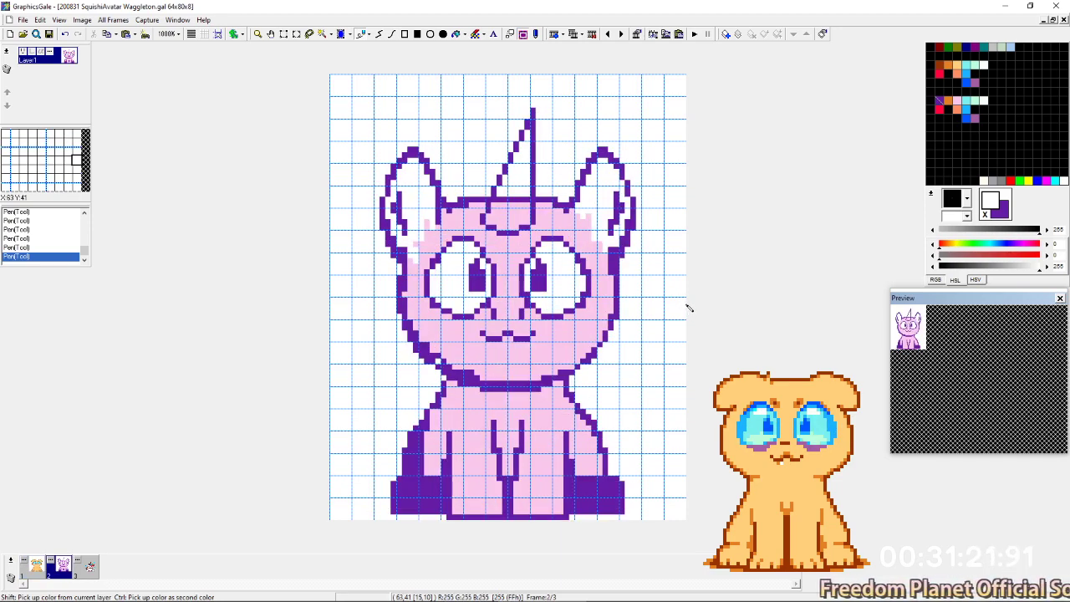
{"action": "key", "text": "Left"}
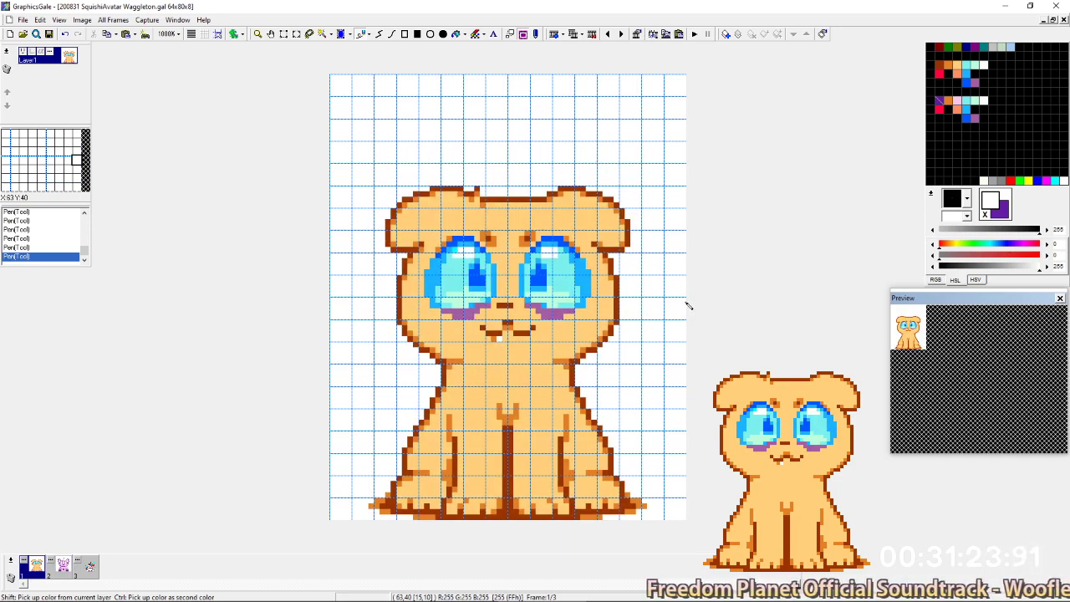
{"action": "key", "text": "Right"}
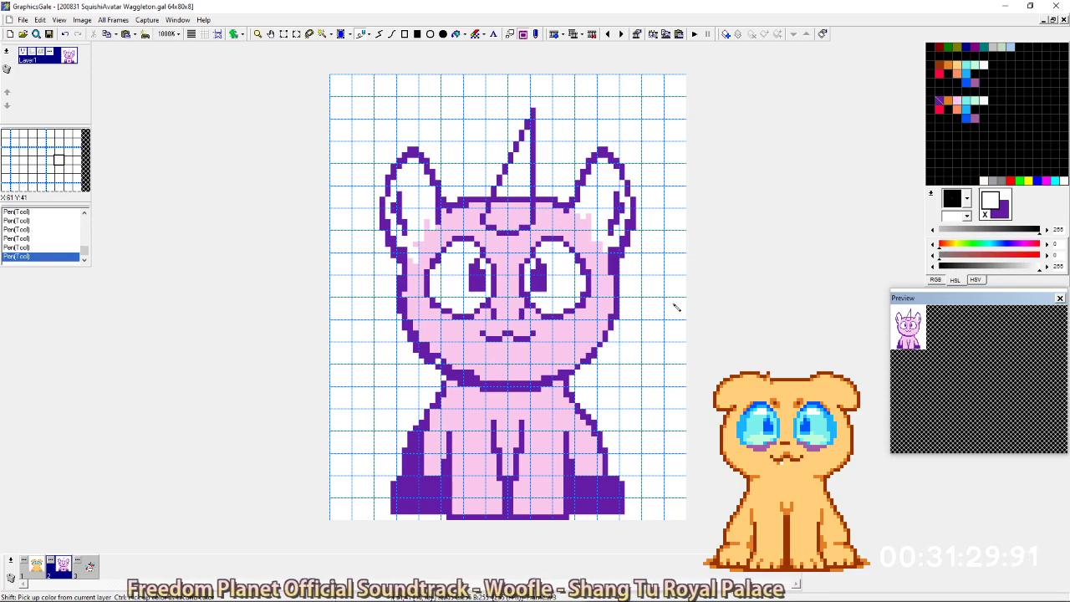
{"action": "key", "text": "Left"}
{"action": "key", "text": "Right"}
{"action": "key", "text": "Left"}
{"action": "key", "text": "Right"}
{"action": "key", "text": "Left"}
{"action": "key", "text": "Right"}
{"action": "key", "text": "Left"}
{"action": "key", "text": "Right"}
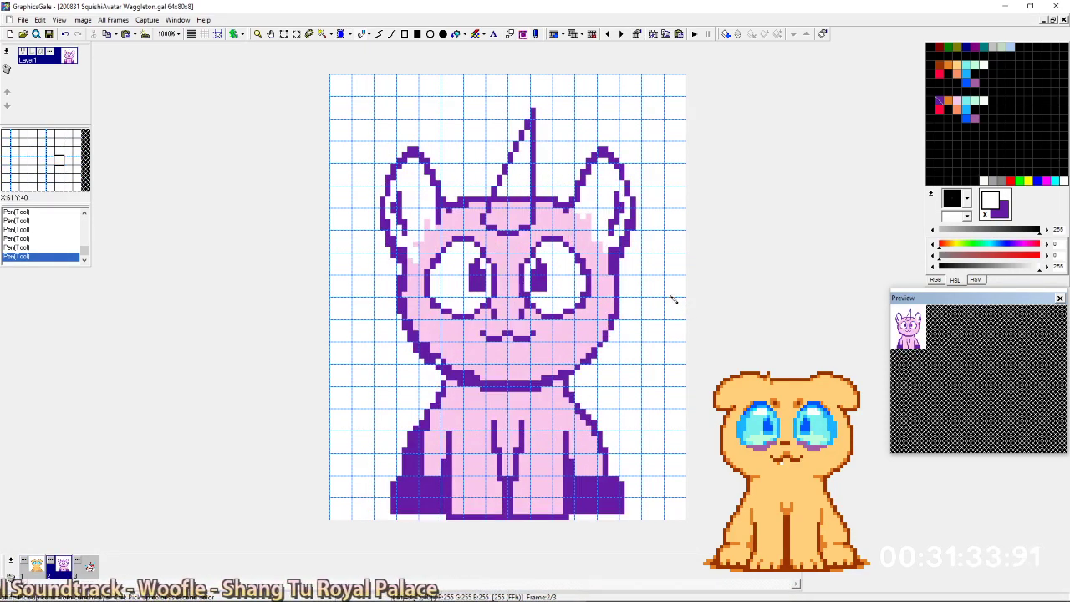
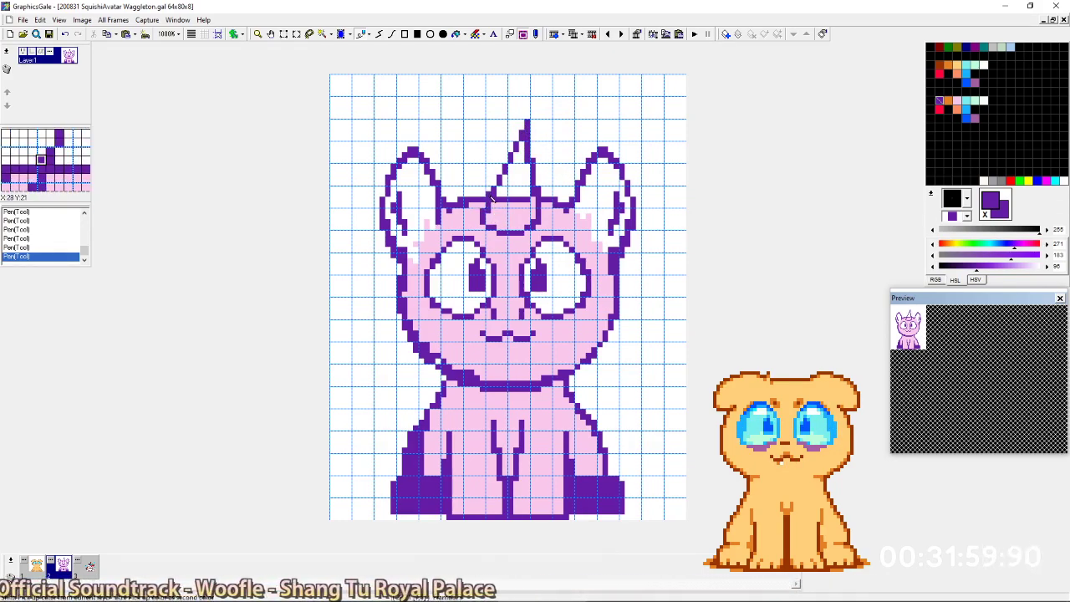
Reshape the horn outline into a straighter, more upright point, clear the stray lines, and fill the horn with pink.
{"action": "left_click_drag", "start_coordinate": [501, 167], "coordinate": [506, 151]}
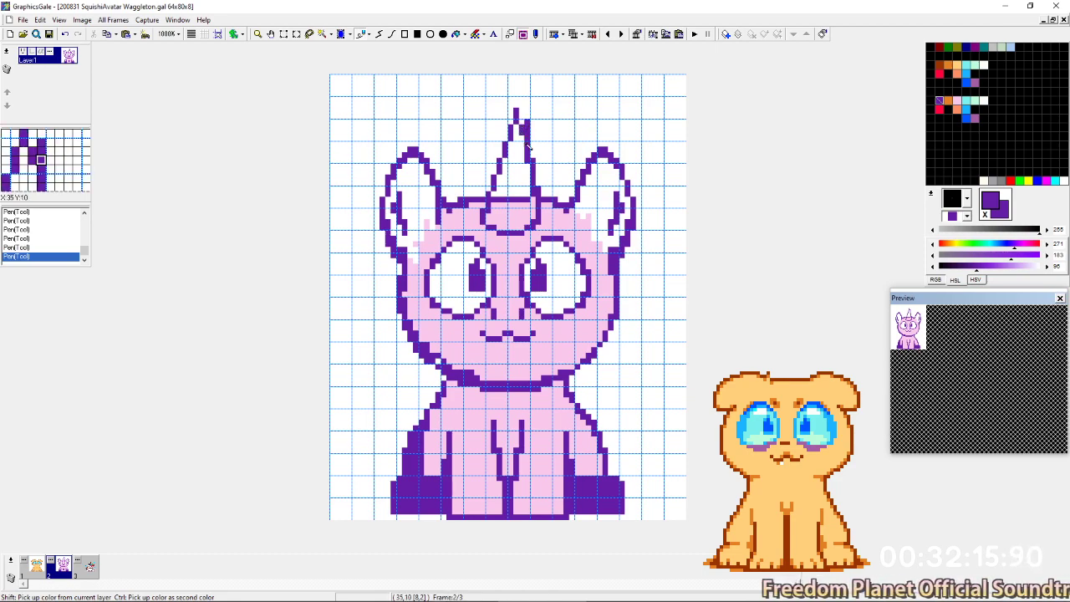
{"action": "left_click", "coordinate": [527, 134], "text": "ctrl"}
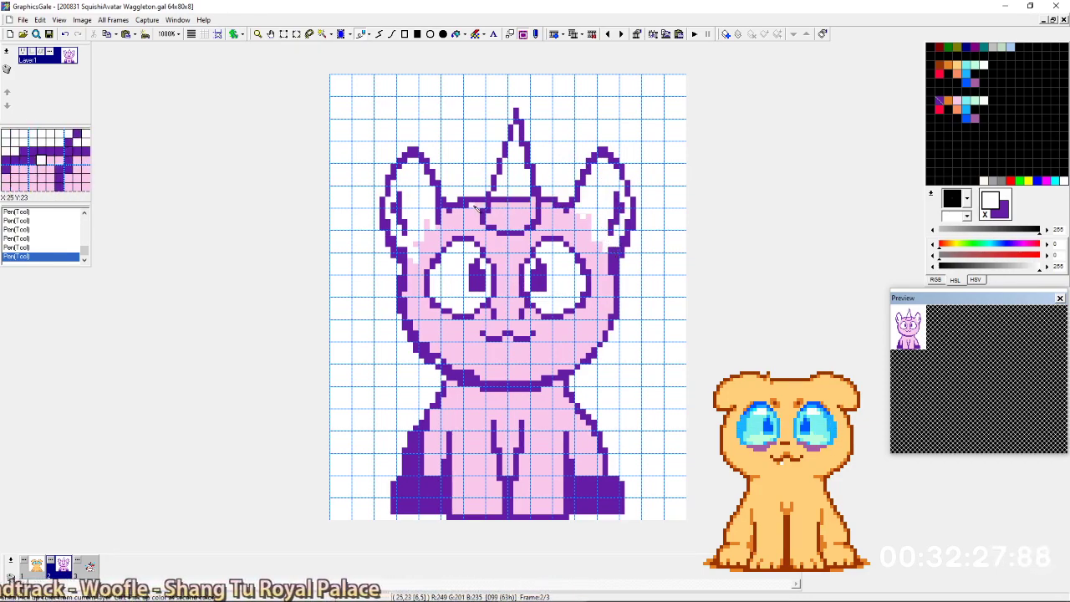
{"action": "right_click", "coordinate": [504, 207]}
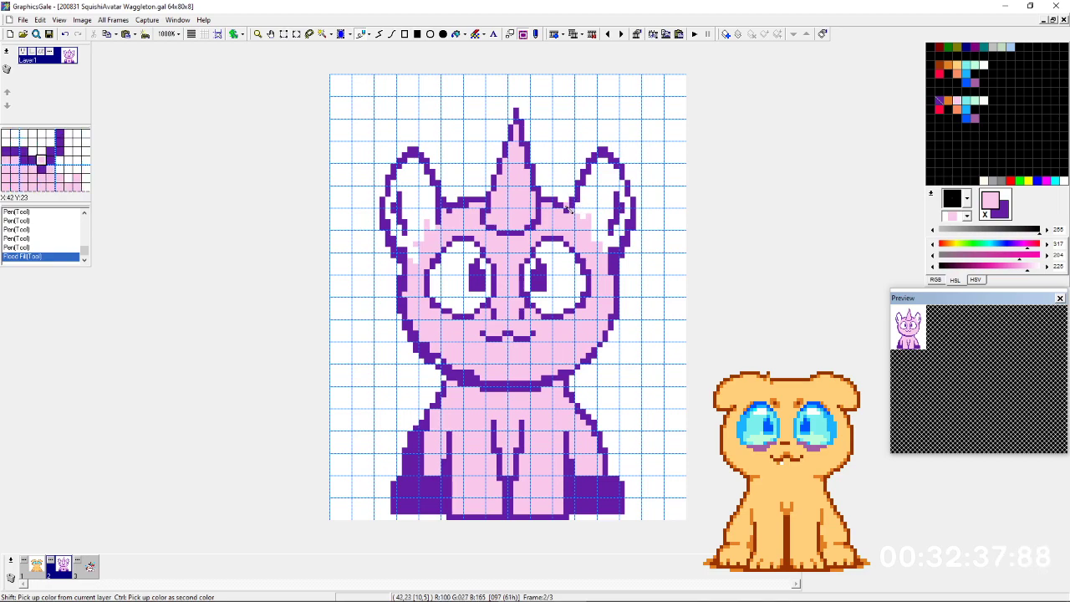
Redraw the lower outer edge of the left ear in purple down to the cheek, cleaning surplus outline pixels with white.
{"action": "key", "text": "ctrl+g"}
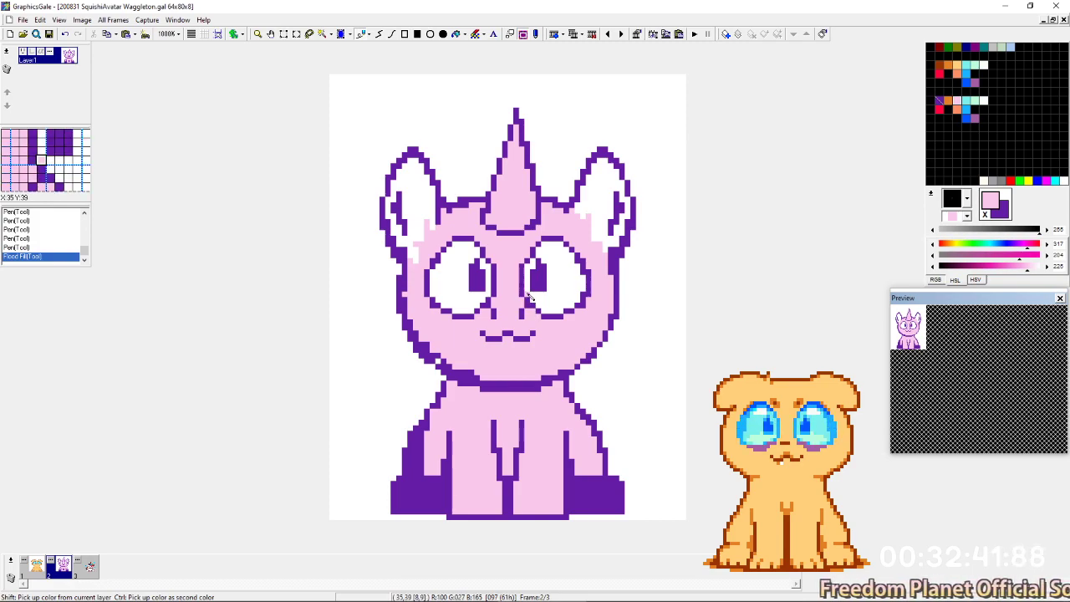
{"action": "right_click", "coordinate": [396, 246]}
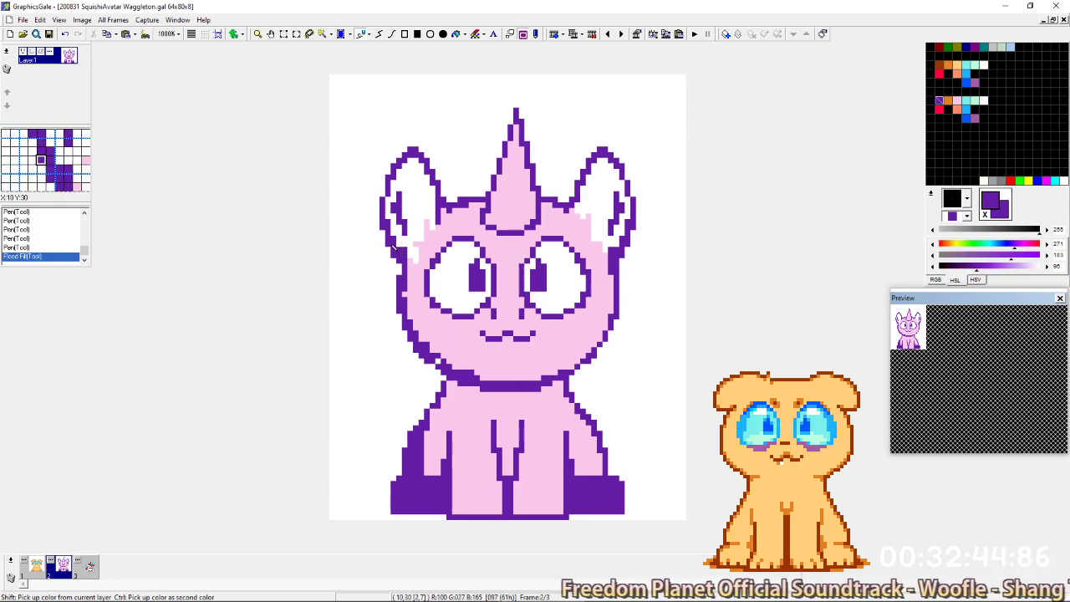
{"action": "key", "text": "ctrl+g"}
{"action": "left_click", "coordinate": [384, 234]}
{"action": "left_click", "coordinate": [385, 242]}
{"action": "left_click", "coordinate": [388, 249]}
{"action": "left_click", "coordinate": [389, 254]}
{"action": "left_click", "coordinate": [393, 257]}
{"action": "left_click", "coordinate": [393, 265]}
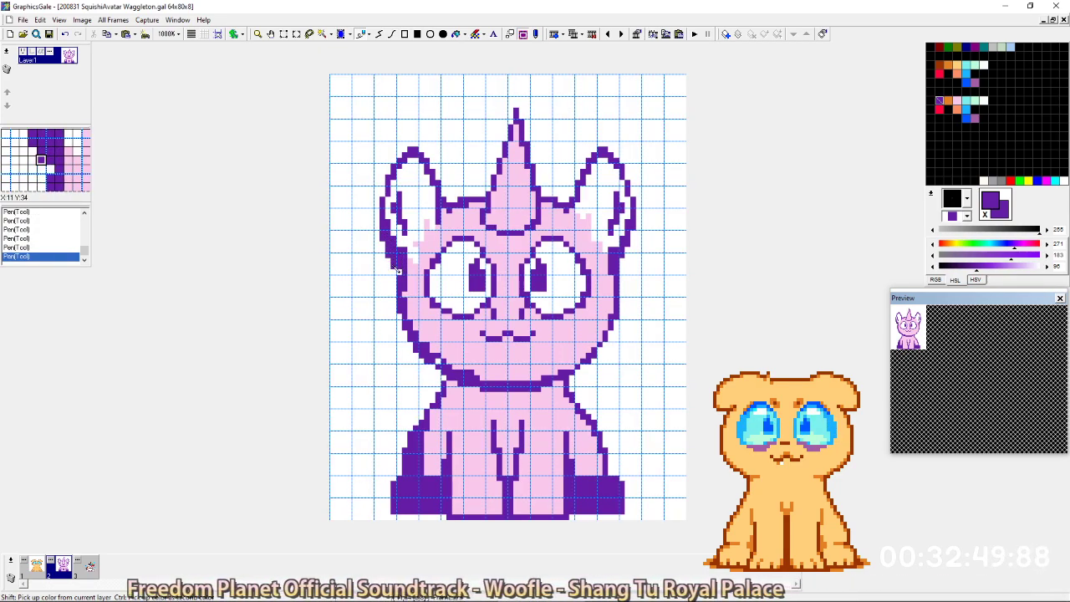
{"action": "right_click", "coordinate": [401, 287]}
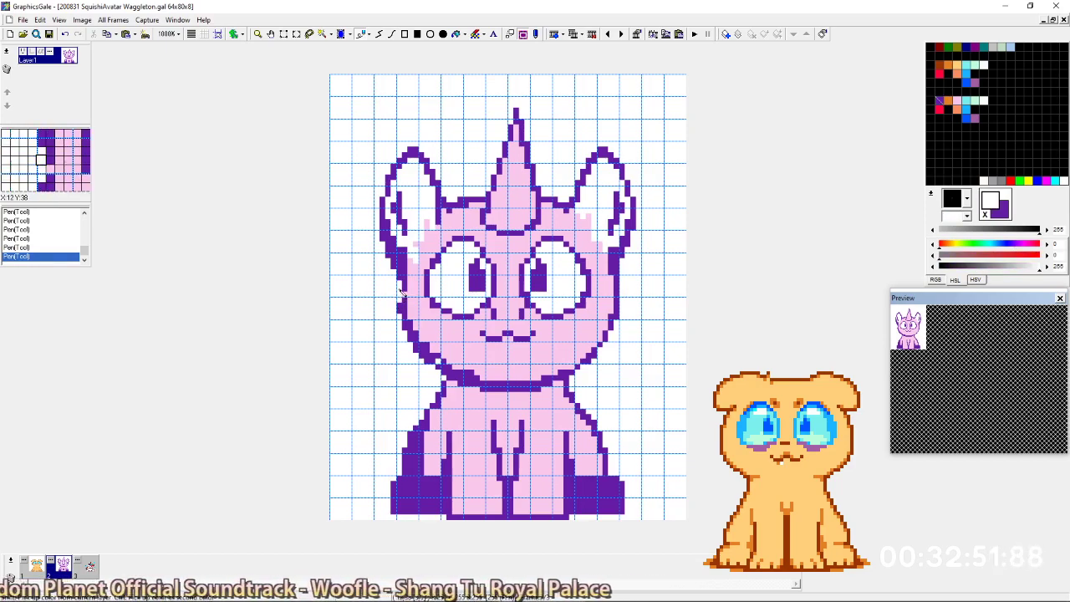
{"action": "right_click", "coordinate": [404, 285]}
{"action": "left_click_drag", "start_coordinate": [400, 283], "coordinate": [400, 297]}
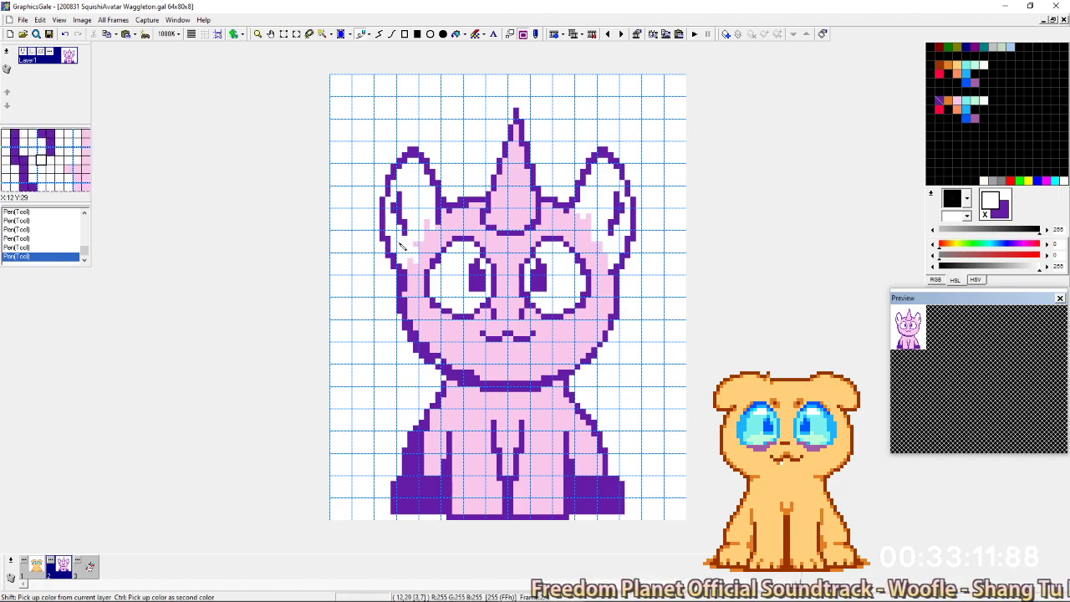
Thin the purple outline around the lower face and replace the purple shading on the left haunch with pink.
{"action": "left_click", "coordinate": [408, 289], "text": "ctrl"}
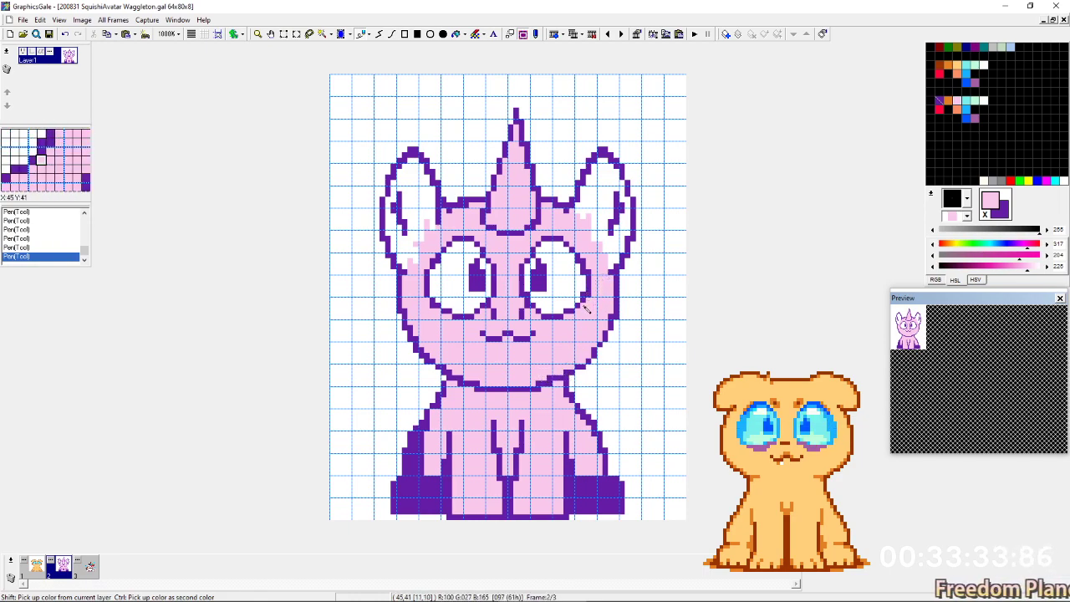
{"action": "left_click", "coordinate": [556, 383], "text": "ctrl"}
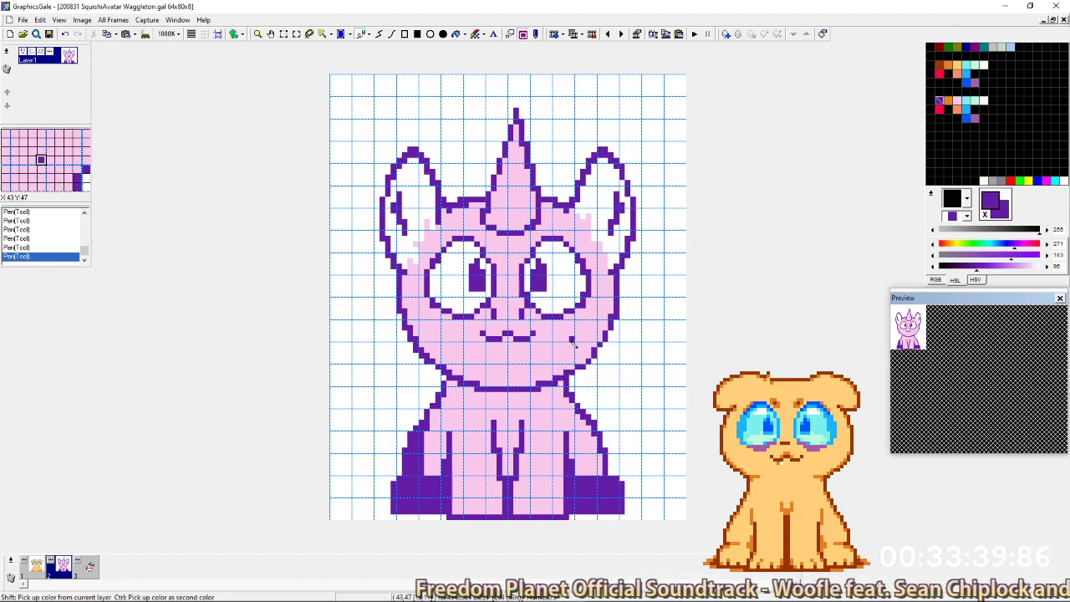
{"action": "left_click", "coordinate": [564, 398], "text": "ctrl"}
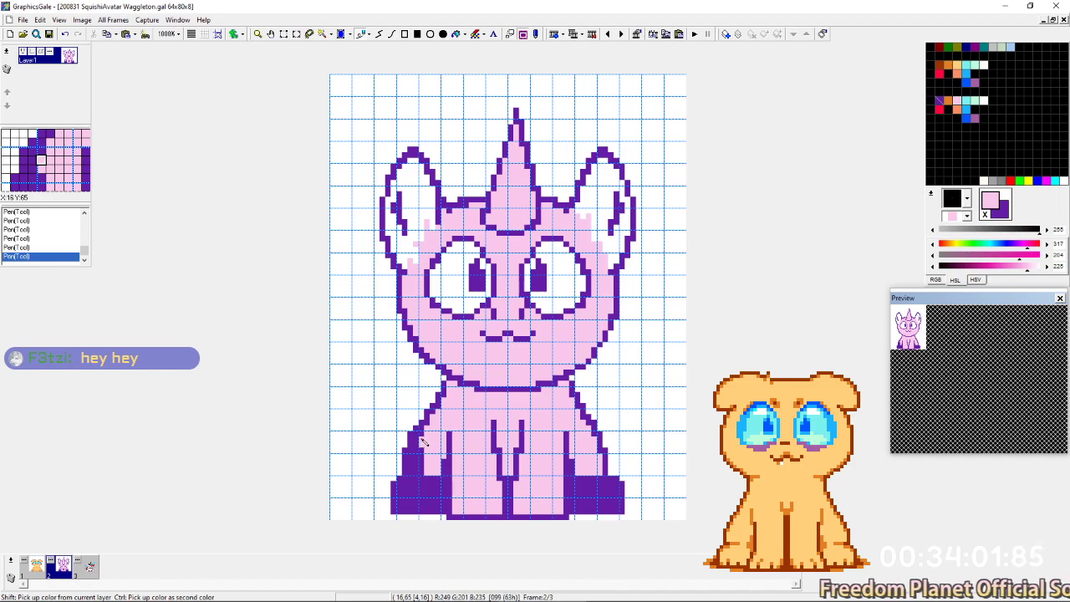
{"action": "left_click_drag", "start_coordinate": [420, 445], "coordinate": [417, 472]}
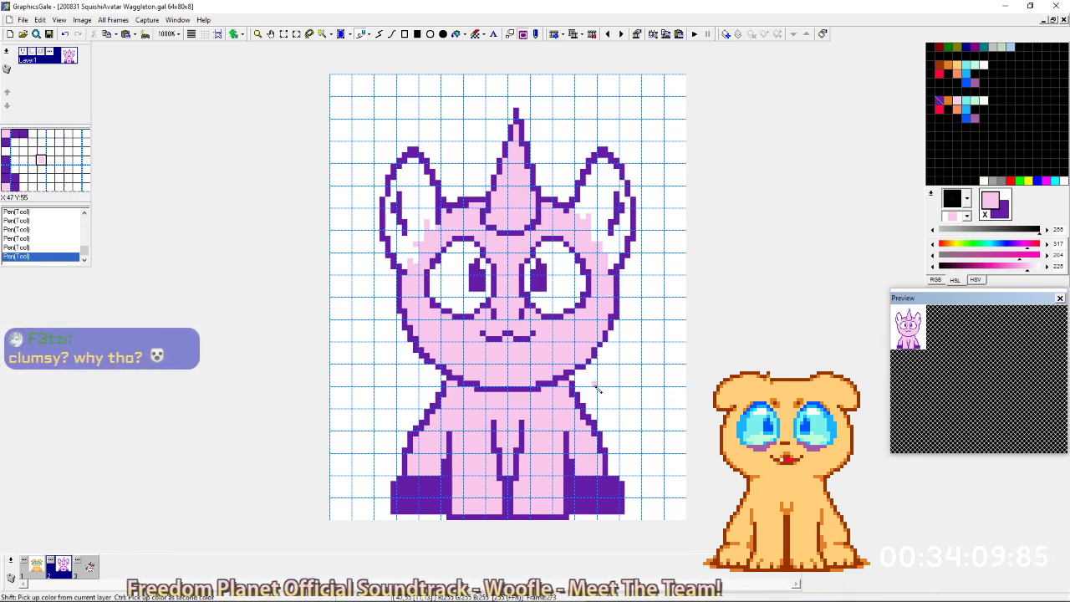
Refine the purple outlines along both sides of the body to follow the dog's body contour in frame 1.
{"action": "key", "text": "Left"}
{"action": "key", "text": "Page_Down"}
{"action": "key", "text": "Page_Up"}
{"action": "key", "text": "Page_Down"}
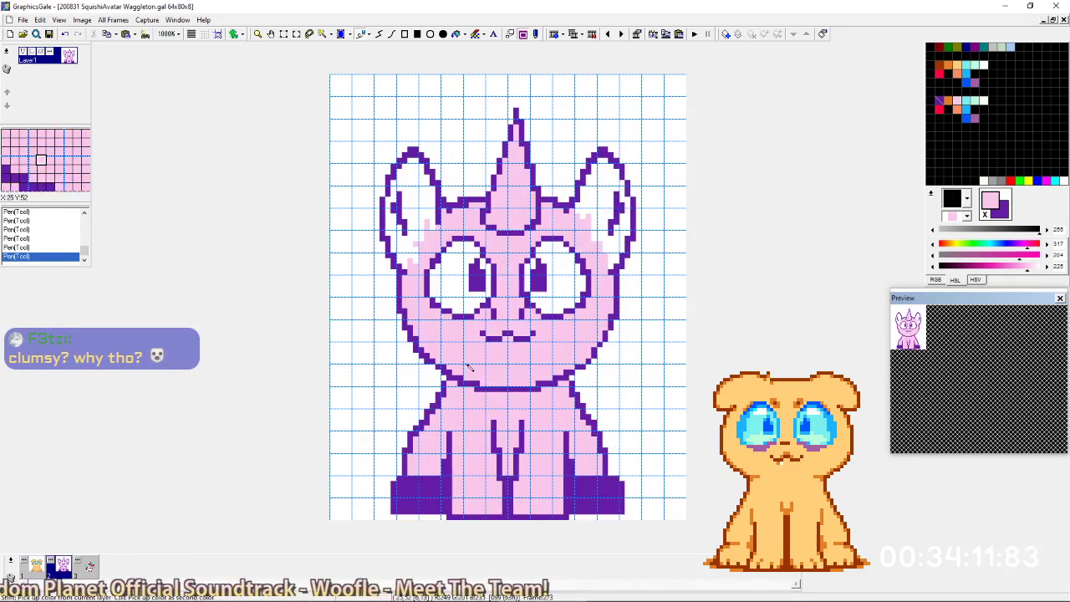
{"action": "key", "text": "Page_Up"}
{"action": "key", "text": "Page_Down"}
{"action": "key", "text": "Page_Up"}
{"action": "key", "text": "Page_Down"}
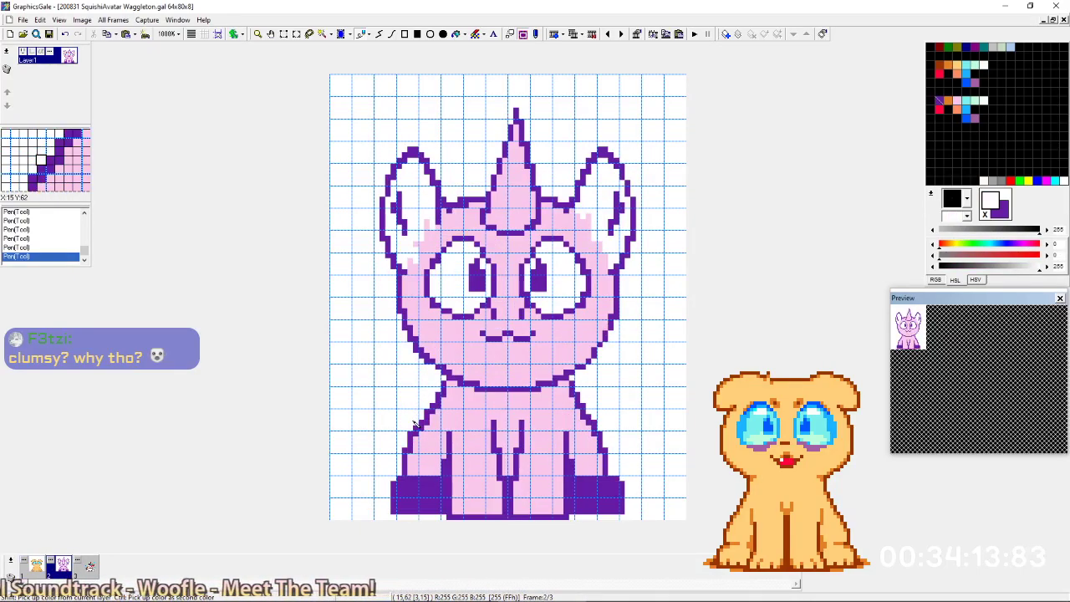
{"action": "key", "text": "Page_Up"}
{"action": "key", "text": "Page_Down"}
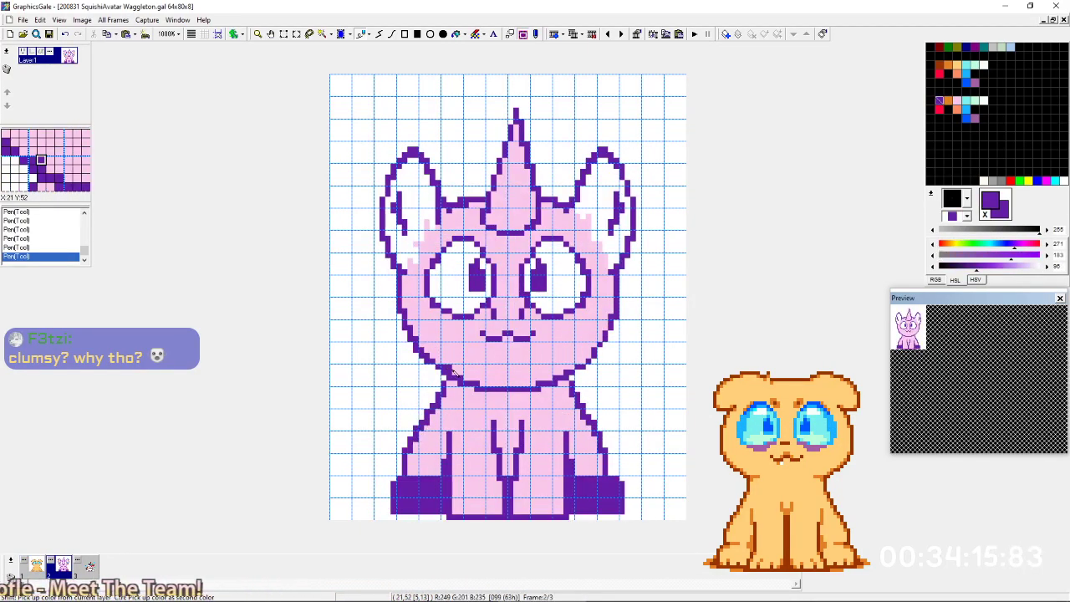
{"action": "key", "text": "Page_Up"}
{"action": "key", "text": "Page_Down"}
{"action": "key", "text": "Page_Up"}
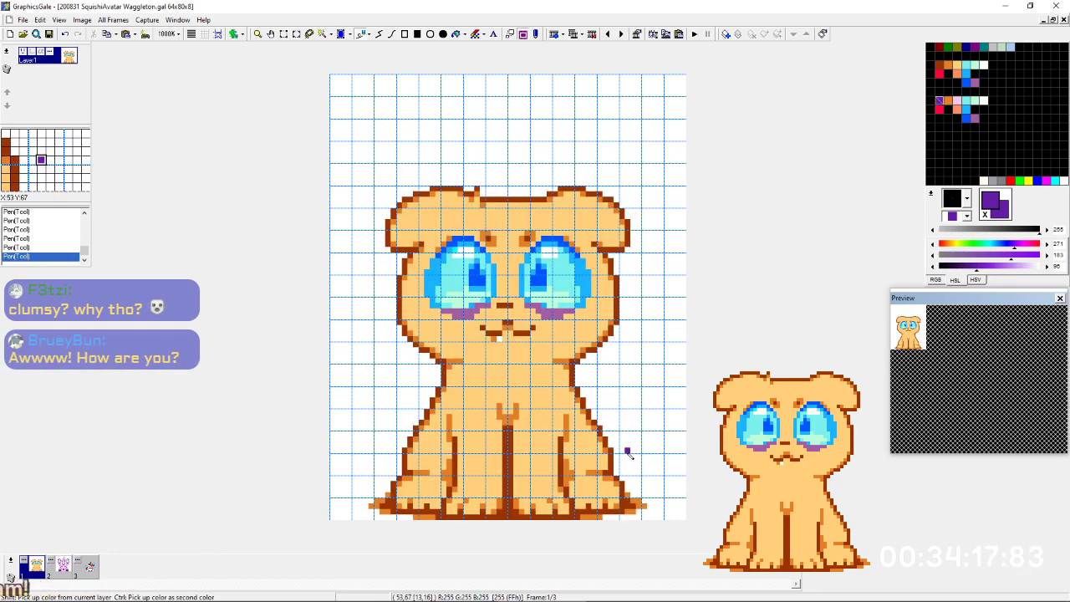
{"action": "key", "text": "Page_Down"}
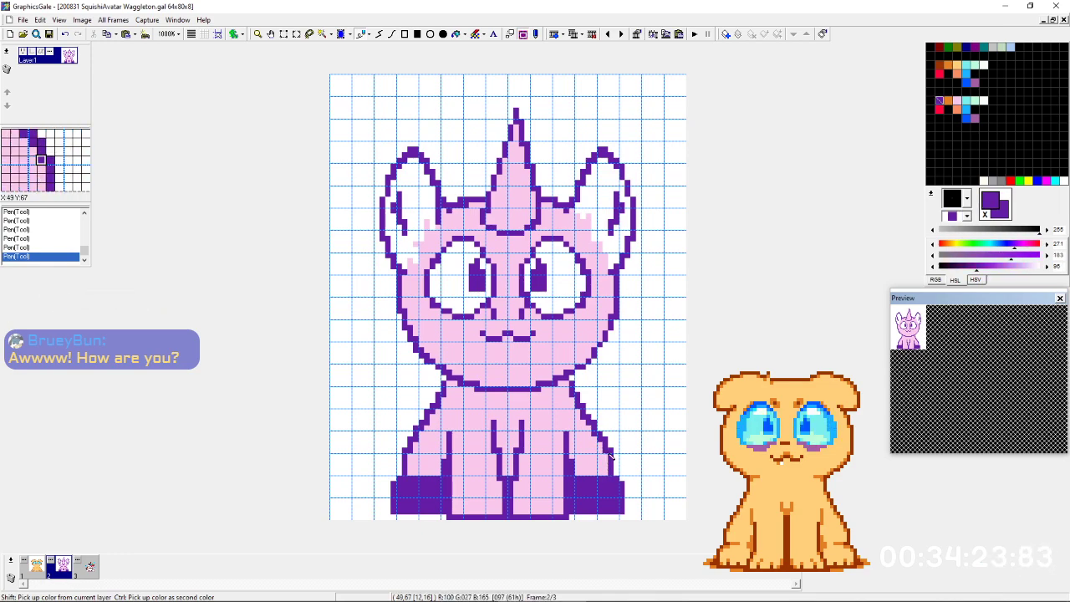
Flip between the avatar and the dog in frame 1 to check the widened body outline.
{"action": "key", "text": "Page_Up"}
{"action": "key", "text": "Page_Down"}
{"action": "key", "text": "Page_Up"}
{"action": "key", "text": "Page_Down"}
{"action": "key", "text": "Page_Up"}
{"action": "key", "text": "Page_Down"}
{"action": "key", "text": "Page_Up"}
{"action": "key", "text": "Page_Down"}
{"action": "key", "text": "Page_Up"}
{"action": "key", "text": "Page_Down"}
{"action": "key", "text": "Page_Up"}
{"action": "key", "text": "Page_Down"}
{"action": "key", "text": "Page_Up"}
{"action": "key", "text": "Page_Down"}
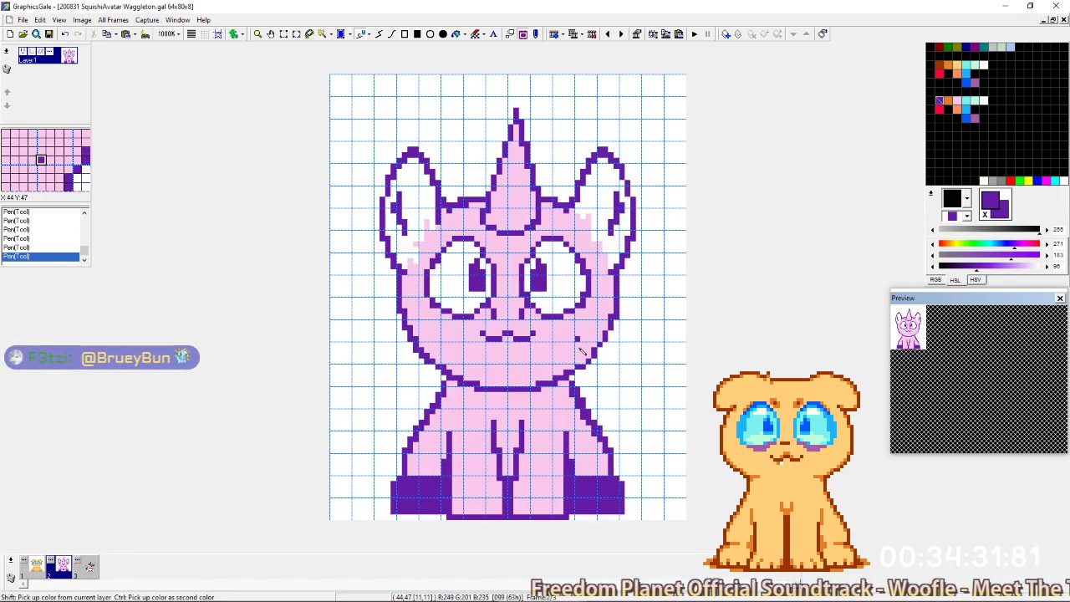
Thicken the purple outline where the head meets the body on both sides, comparing it with the dog in frame 1.
{"action": "right_click", "coordinate": [576, 413]}
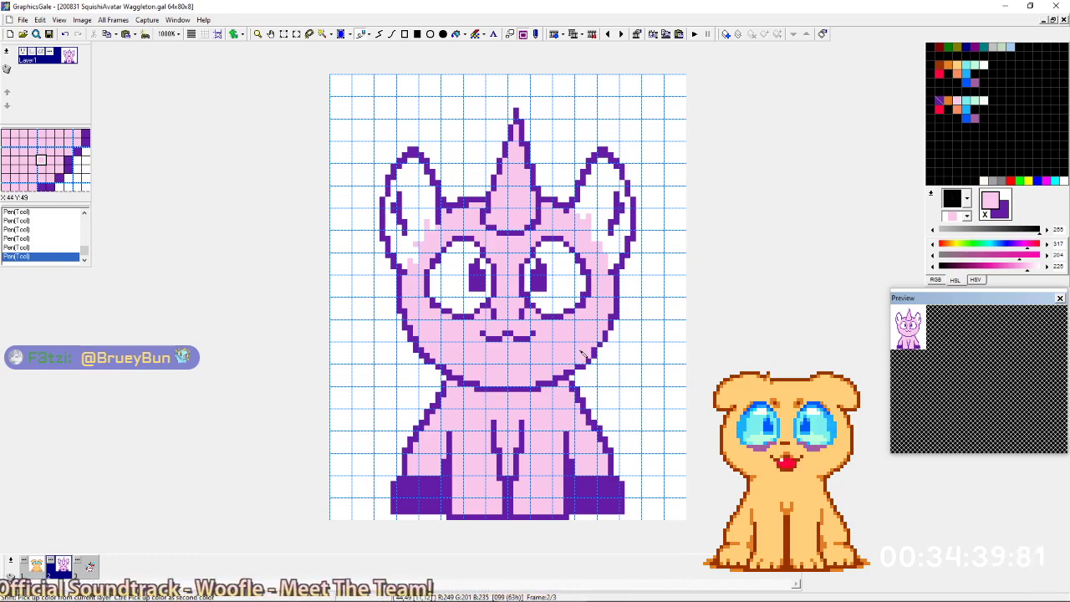
{"action": "key", "text": "Left"}
{"action": "key", "text": "Right"}
{"action": "key", "text": "Left"}
{"action": "key", "text": "Right"}
{"action": "key", "text": "Left"}
{"action": "key", "text": "Right"}
{"action": "key", "text": "Left"}
{"action": "key", "text": "Right"}
{"action": "key", "text": "Left"}
{"action": "key", "text": "Right"}
{"action": "key", "text": "Left"}
{"action": "key", "text": "Right"}
{"action": "key", "text": "Left"}
{"action": "key", "text": "Right"}
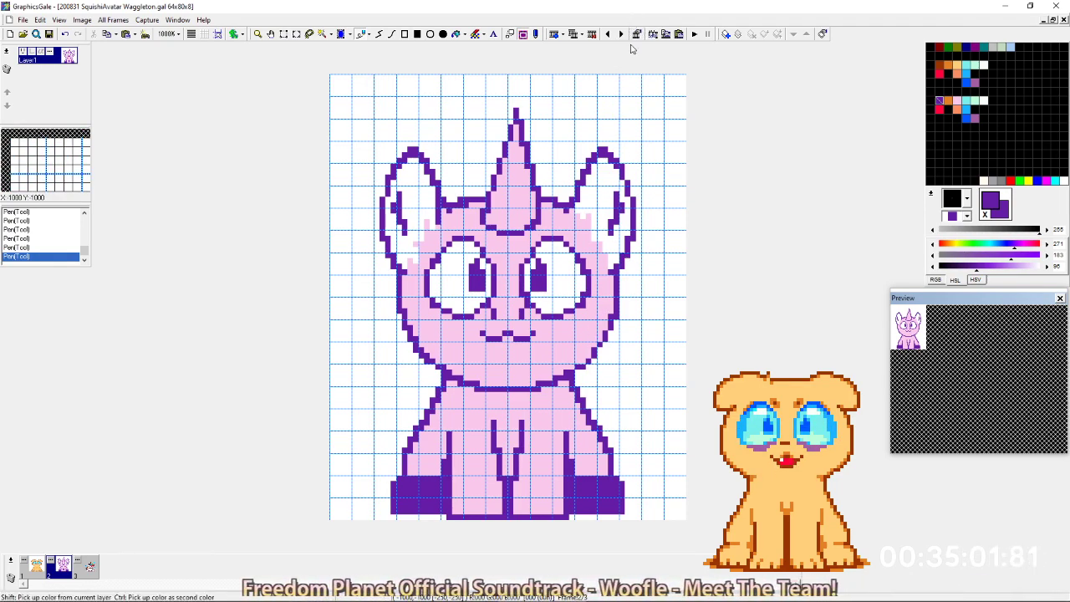
Compare the avatar's head and neck shape with the dog's by flipping between frames 1 and 2.
{"action": "key", "text": "Left"}
{"action": "key", "text": "Right"}
{"action": "key", "text": "Left"}
{"action": "key", "text": "Right"}
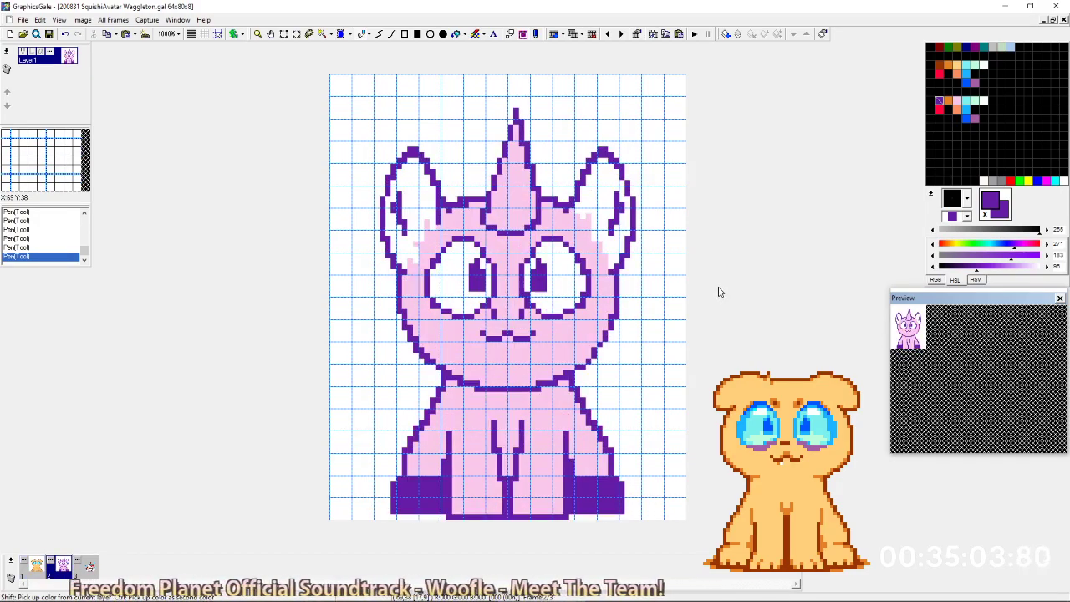
{"action": "key", "text": "Left"}
{"action": "key", "text": "Right"}
{"action": "key", "text": "Left"}
{"action": "key", "text": "Right"}
{"action": "key", "text": "Left"}
{"action": "key", "text": "Right"}
{"action": "key", "text": "Left"}
{"action": "key", "text": "ctrl+Right"}
{"action": "key", "text": "ctrl+Left"}
{"action": "key", "text": "ctrl+Right"}
Reshape the outline of both lower cheeks with purple and pink pixels, checking the curve against the dog's face.
{"action": "left_click", "coordinate": [408, 316], "text": "ctrl"}
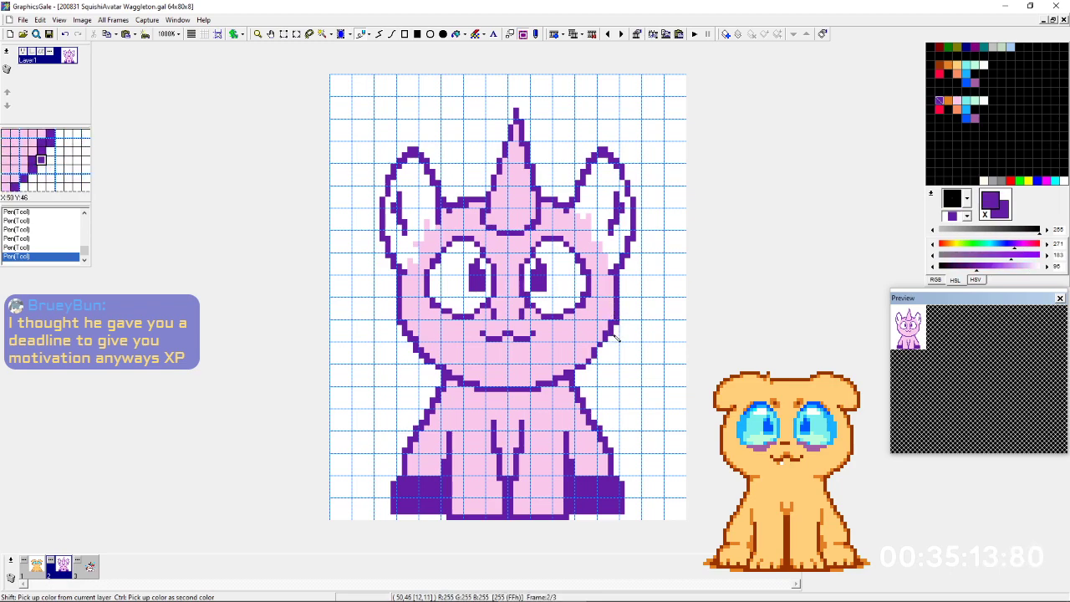
{"action": "key", "text": "ctrl+Right"}
{"action": "key", "text": "ctrl+Left"}
{"action": "key", "text": "ctrl+Left"}
{"action": "key", "text": "ctrl+Right"}
{"action": "key", "text": "ctrl+Left"}
{"action": "key", "text": "ctrl+Right"}
{"action": "key", "text": "ctrl+Left"}
{"action": "key", "text": "ctrl+Right"}
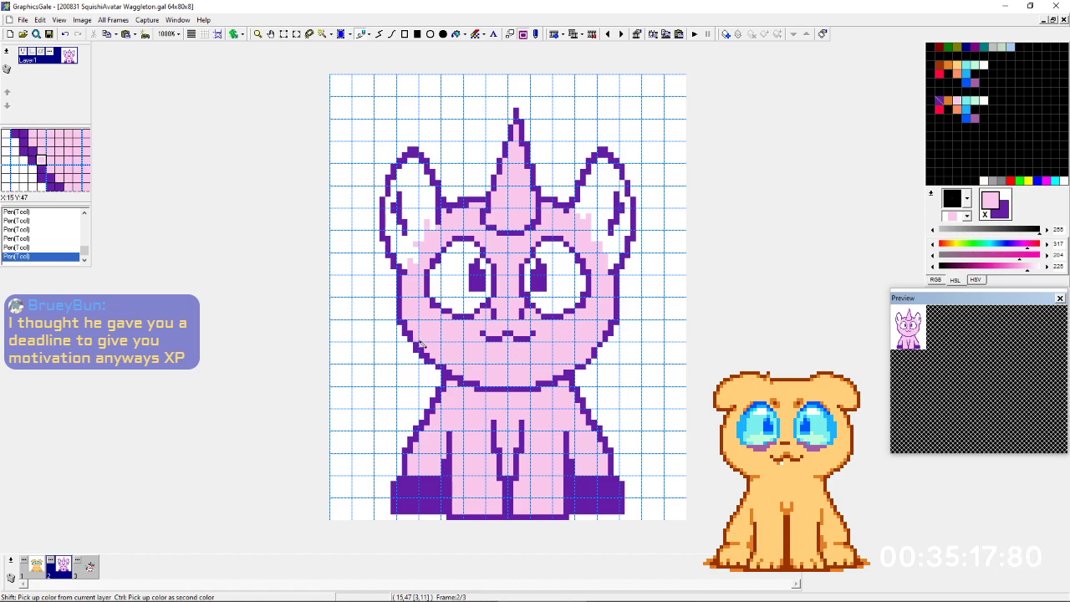
{"action": "right_click", "coordinate": [420, 342]}
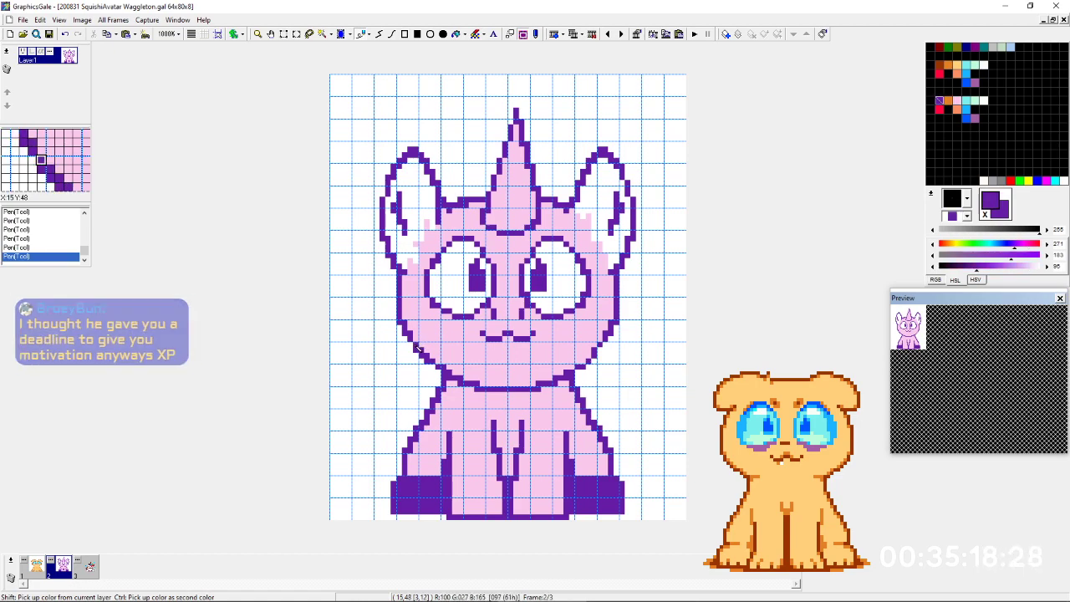
{"action": "right_click", "coordinate": [599, 334]}
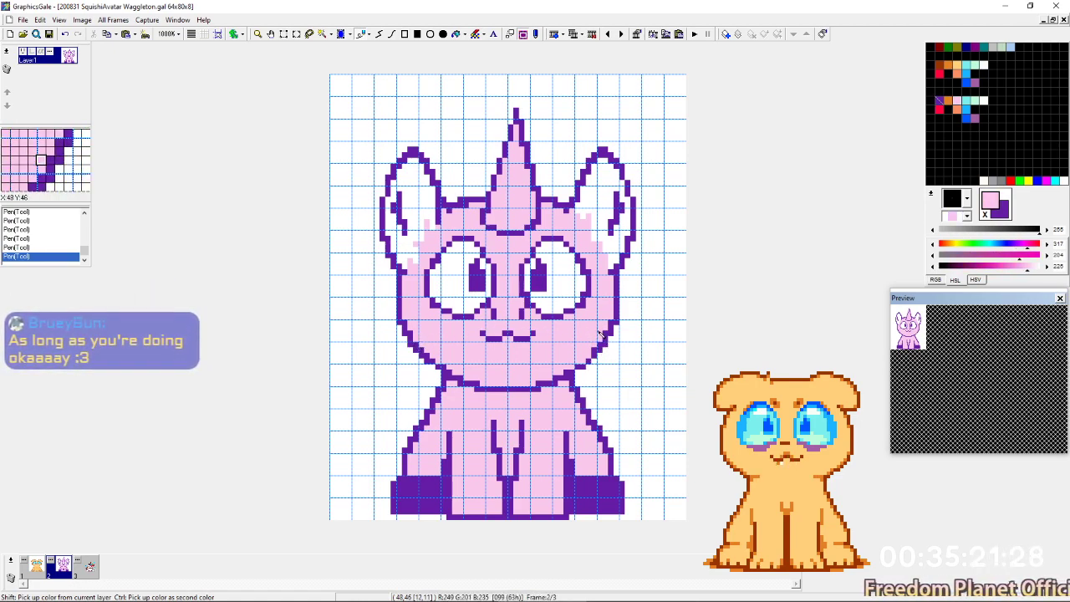
{"action": "right_click", "coordinate": [441, 373]}
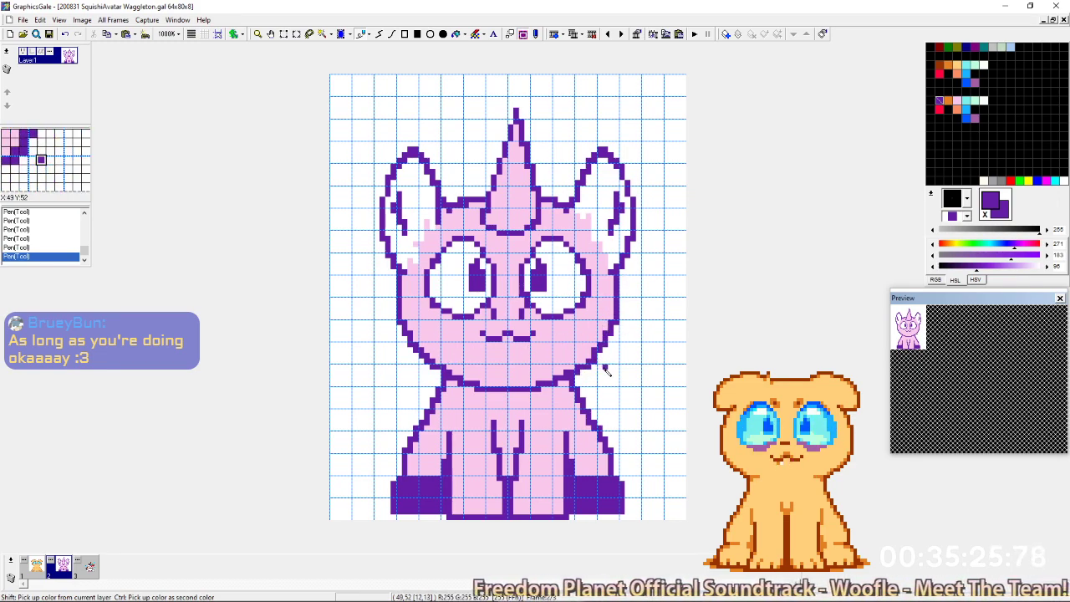
Compare the avatar's rounded face outline with the dog's by flipping repeatedly between frames 1 and 2.
{"action": "key", "text": "Left"}
{"action": "key", "text": "Right"}
{"action": "key", "text": "Left"}
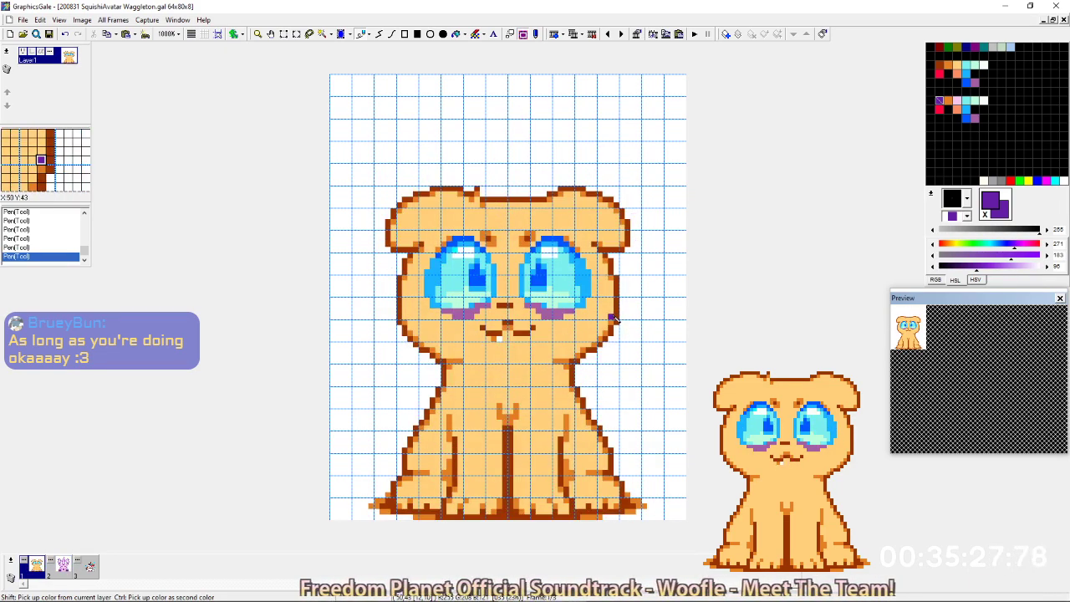
{"action": "key", "text": "Right"}
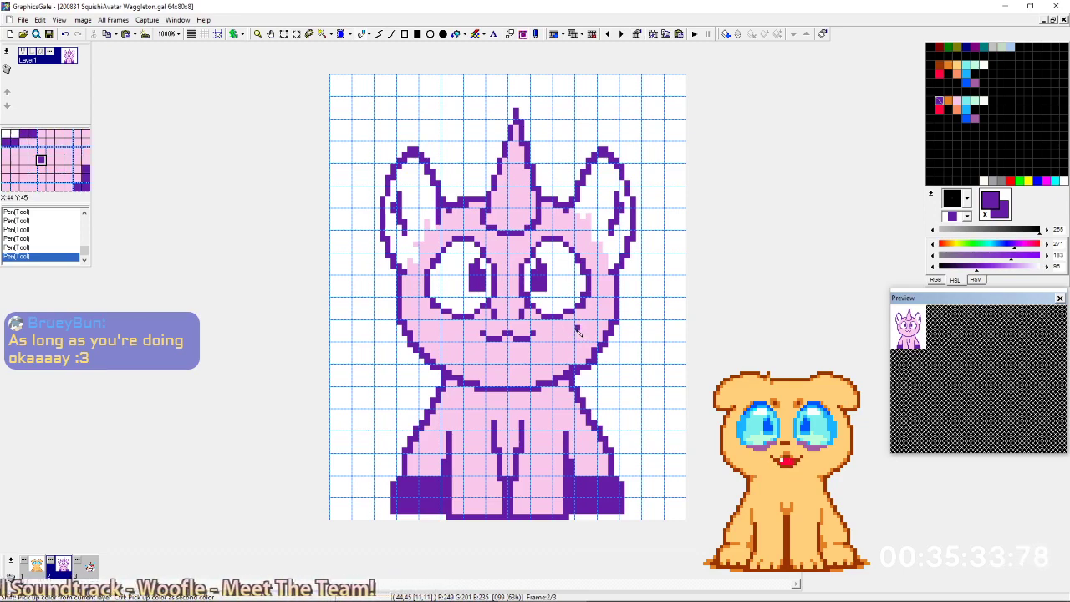
{"action": "key", "text": "Left"}
{"action": "key", "text": "Right"}
{"action": "key", "text": "Left"}
{"action": "key", "text": "Right"}
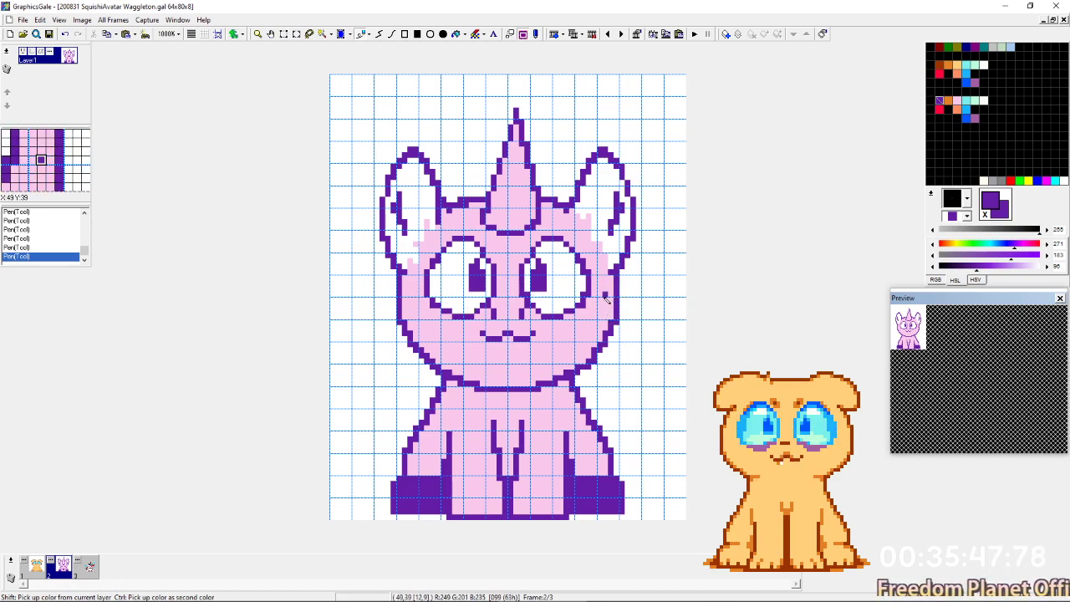
Touch up the lower cheek outlines with the pink fur colour and flood-fill the white areas of both ears with it.
{"action": "right_click", "coordinate": [594, 340]}
{"action": "left_click", "coordinate": [595, 350]}
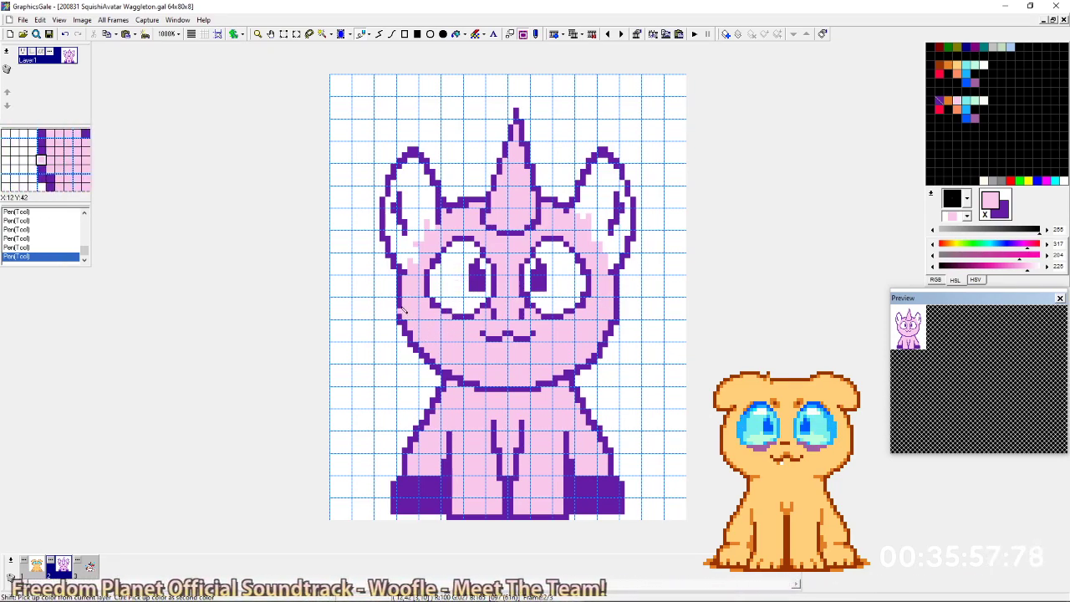
{"action": "right_click", "coordinate": [418, 348]}
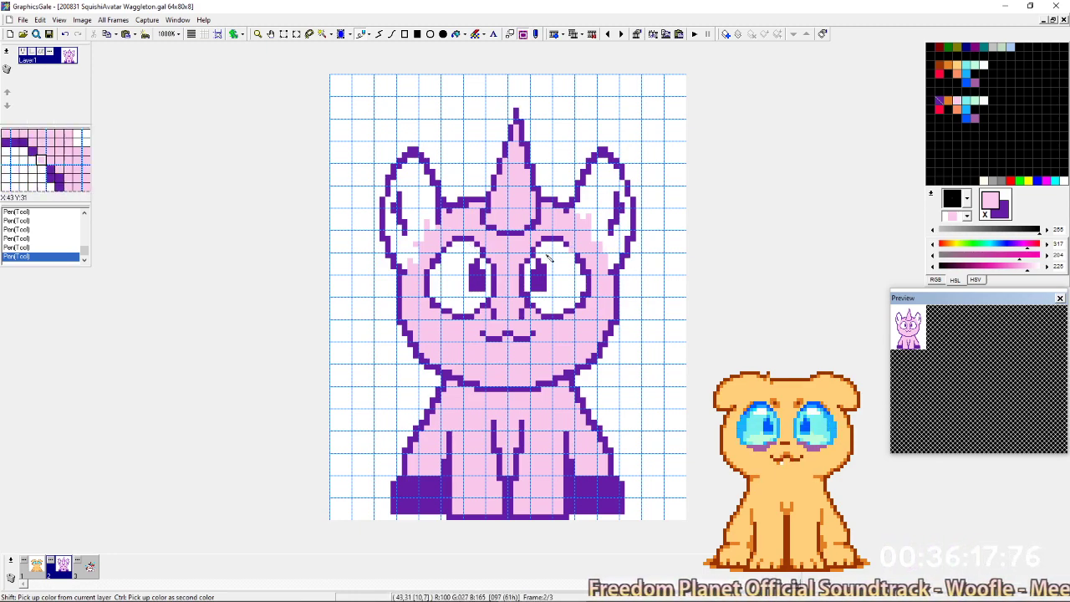
{"action": "left_click", "coordinate": [421, 210]}
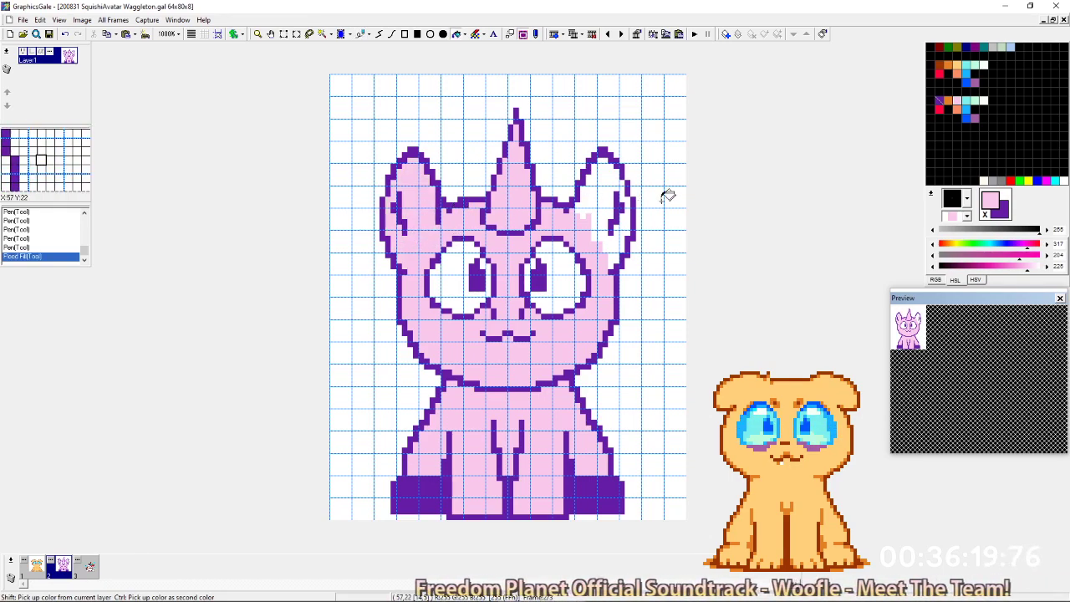
{"action": "left_click", "coordinate": [615, 185]}
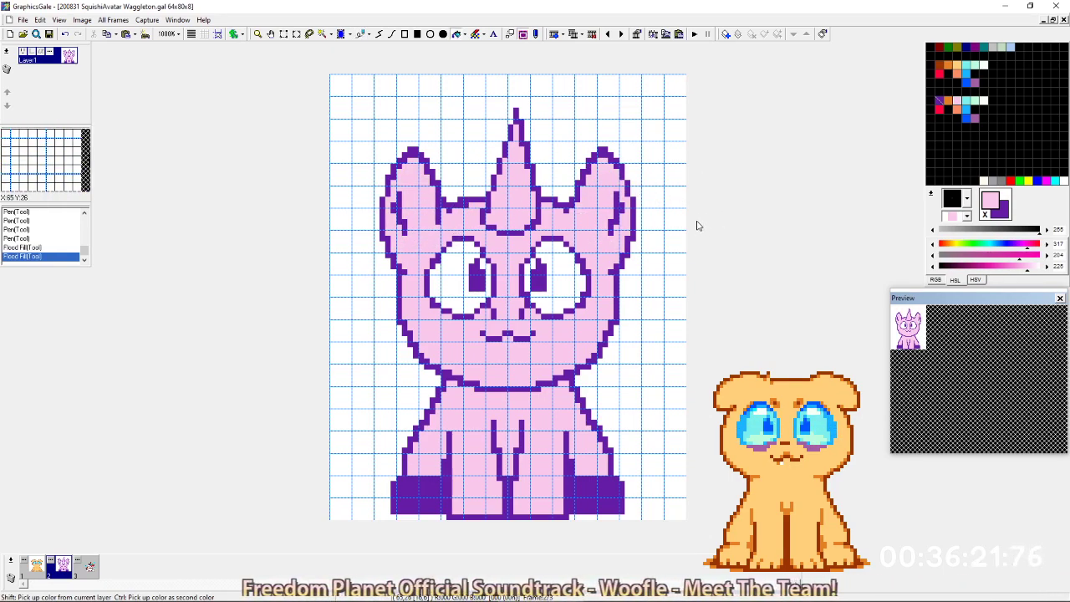
Hide the canvas grid and save the avatar file.
{"action": "key", "text": "ctrl+g"}
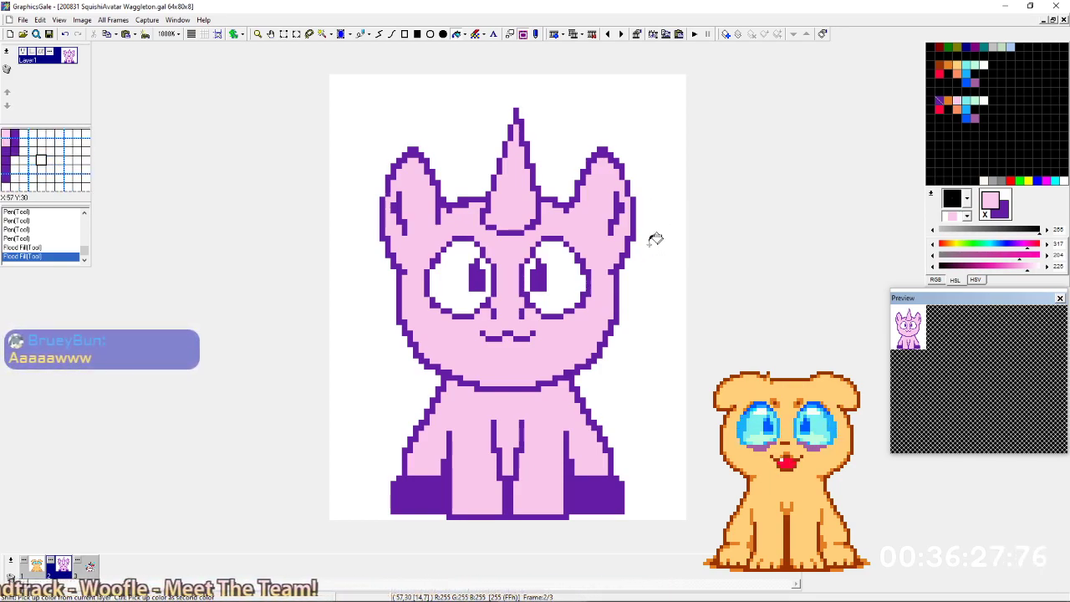
{"action": "key", "text": "ctrl+s"}
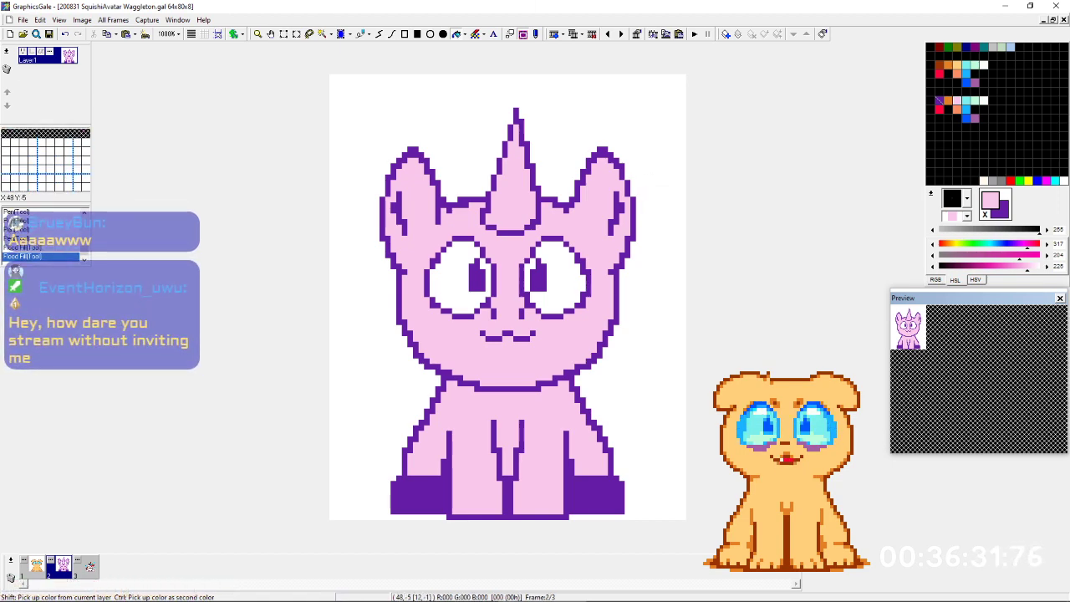
Switch to the Opera browser and bring up DuckDuckGo image results for "cartoon unicorn" as drawing reference.
{"action": "left_click", "coordinate": [249, 590]}
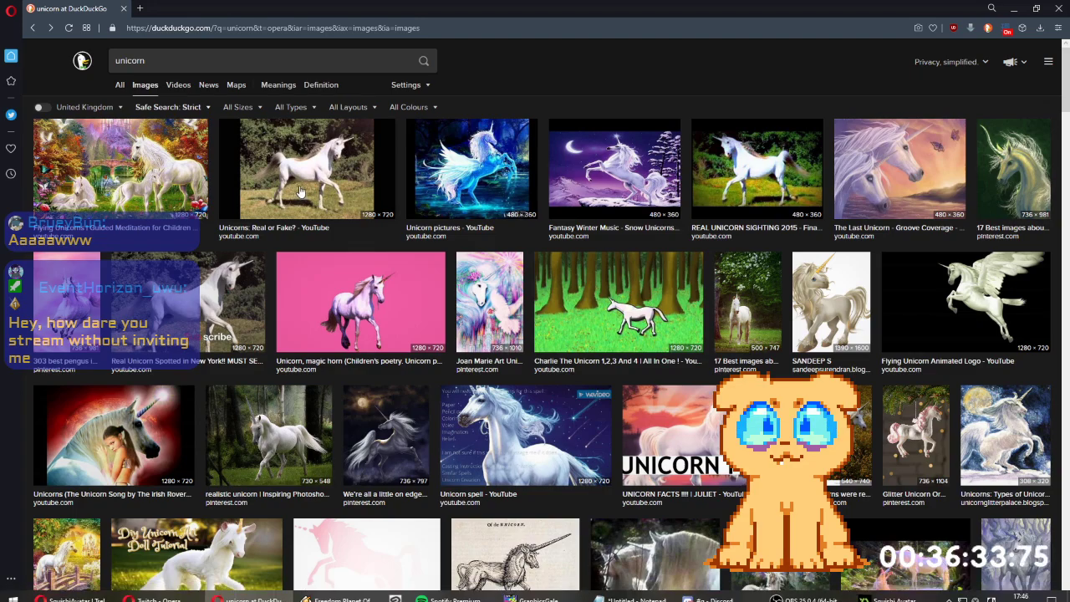
{"action": "left_click", "coordinate": [171, 180]}
{"action": "left_click", "coordinate": [171, 138]}
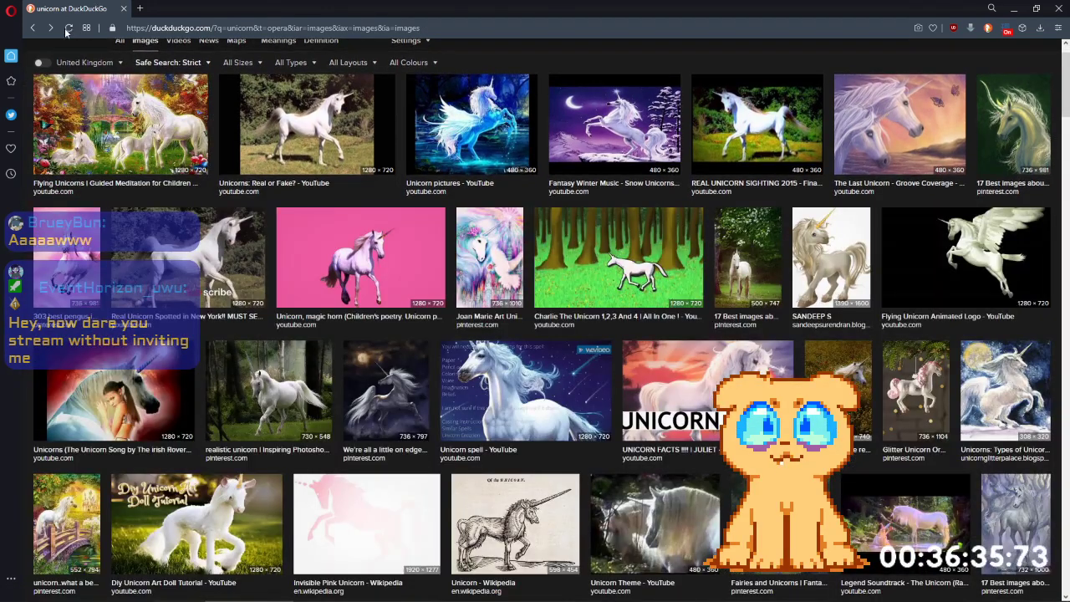
{"action": "left_click", "coordinate": [54, 31]}
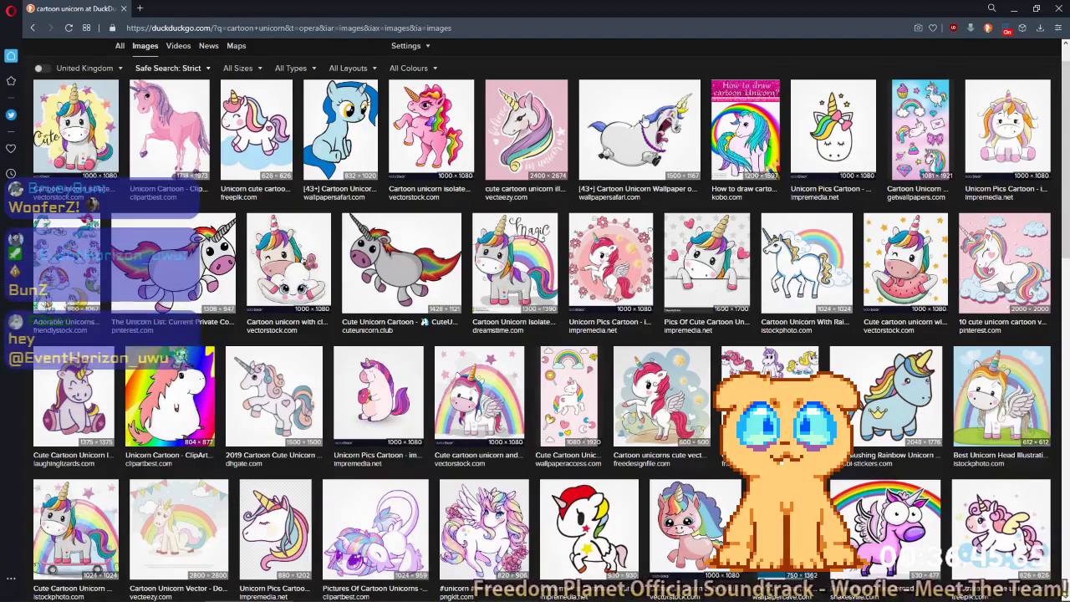
Preview the screaming, pink rearing, cloud-hopping and front-facing sitting unicorn pictures as references, closing the preview at the end.
{"action": "left_click", "coordinate": [640, 129]}
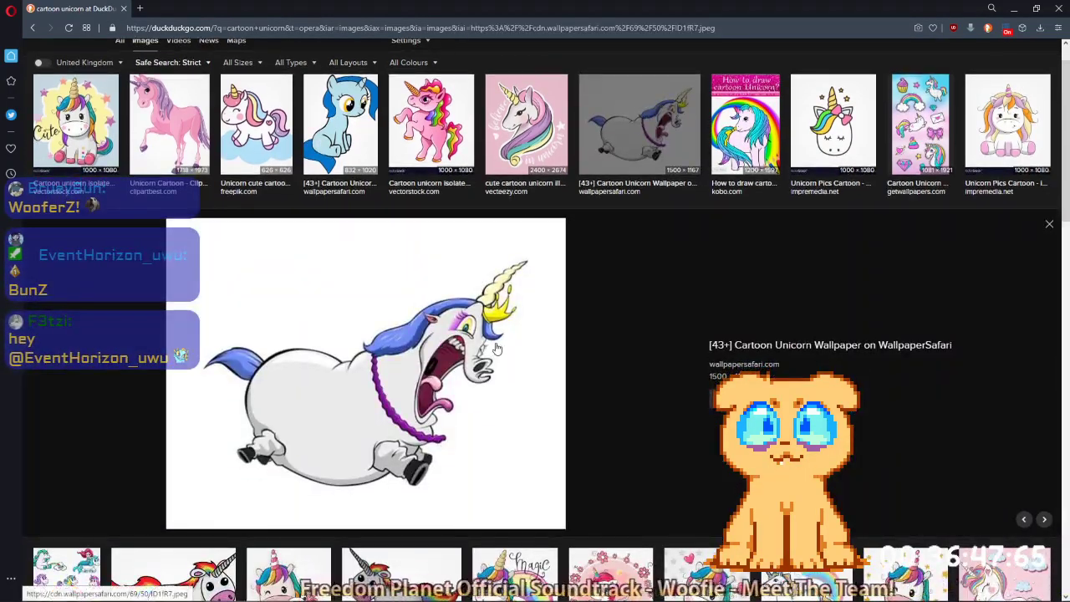
{"action": "left_click", "coordinate": [427, 135]}
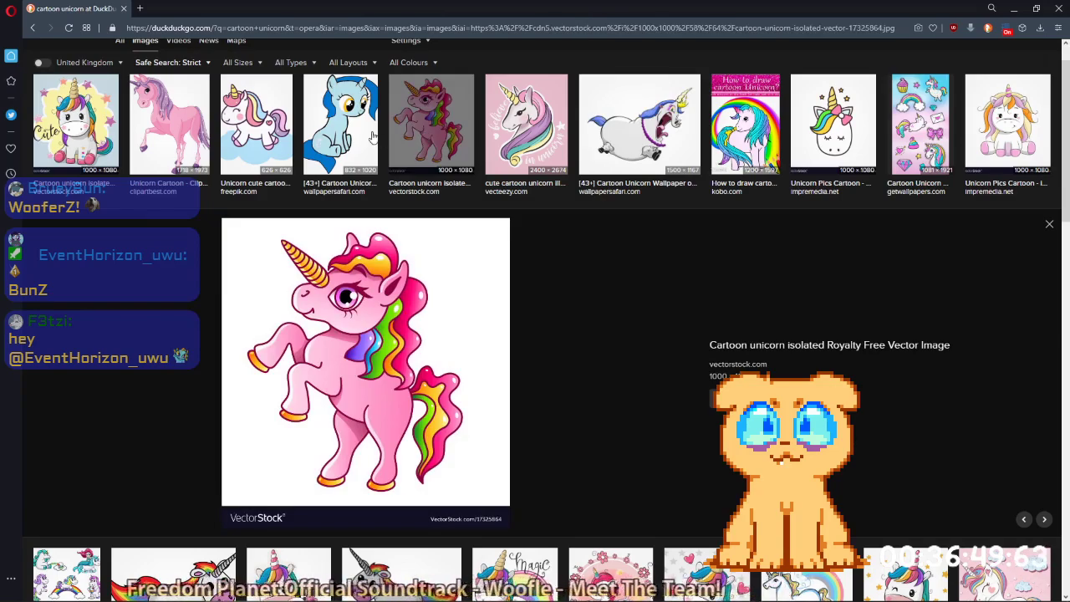
{"action": "left_click", "coordinate": [241, 144]}
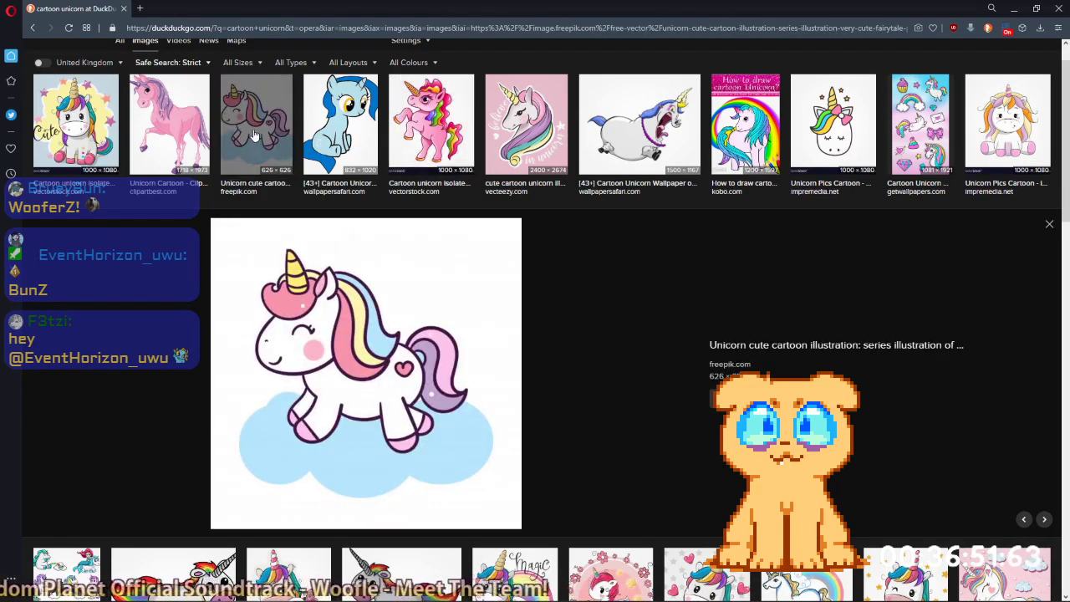
{"action": "left_click", "coordinate": [1001, 142]}
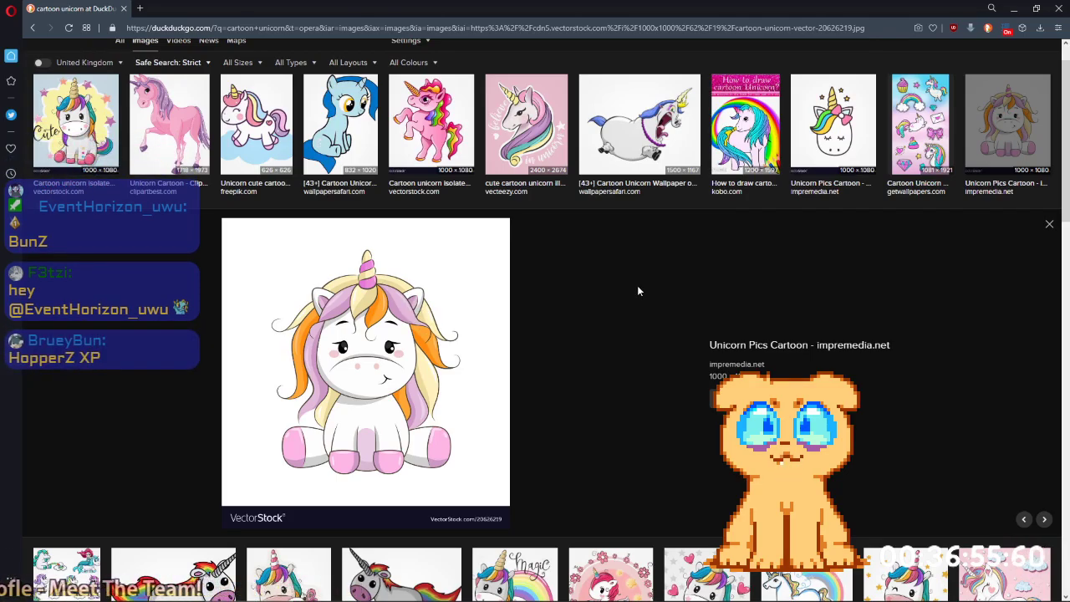
{"action": "left_click", "coordinate": [167, 131]}
{"action": "left_click", "coordinate": [168, 131]}
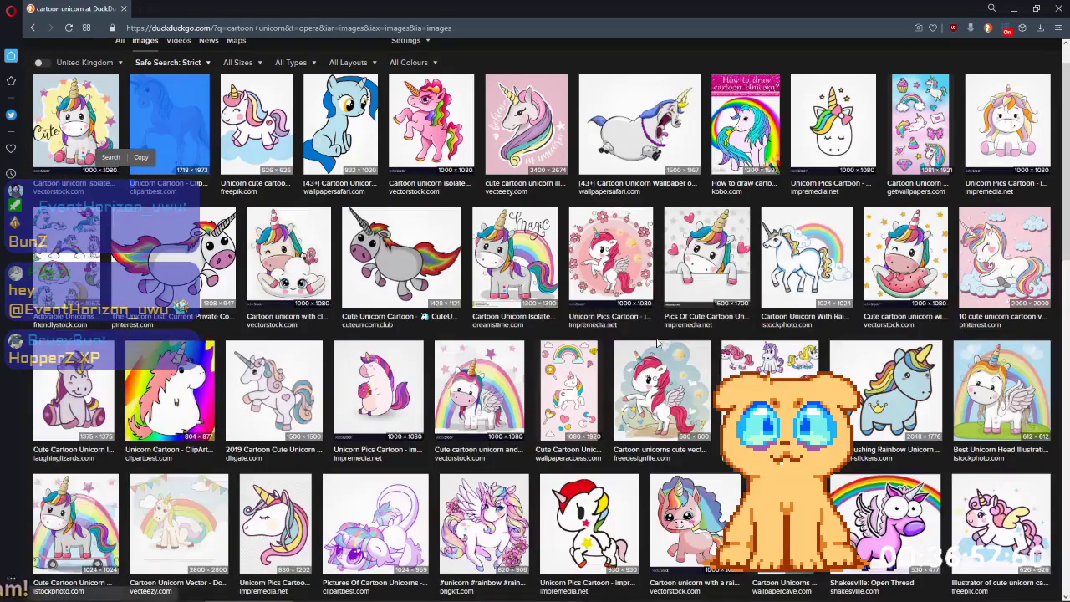
Look further down the results and preview the purple unicorn with the long dark blue mane, then close it.
{"action": "scroll", "coordinate": [167, 132], "scroll_direction": "down", "scroll_amount": 8}
{"action": "scroll", "coordinate": [783, 297], "scroll_direction": "down", "scroll_amount": 3}
{"action": "scroll", "coordinate": [783, 297], "scroll_direction": "up", "scroll_amount": 6}
{"action": "scroll", "coordinate": [783, 297], "scroll_direction": "down", "scroll_amount": 6}
{"action": "scroll", "coordinate": [783, 298], "scroll_direction": "up", "scroll_amount": 5}
{"action": "left_click", "coordinate": [221, 268]}
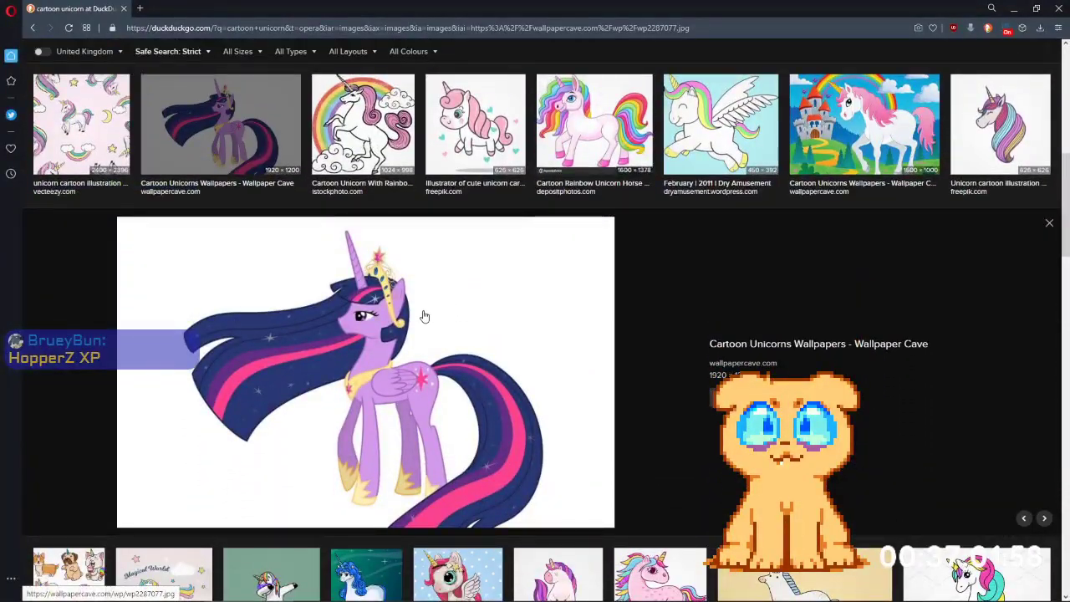
{"action": "left_click", "coordinate": [1050, 224]}
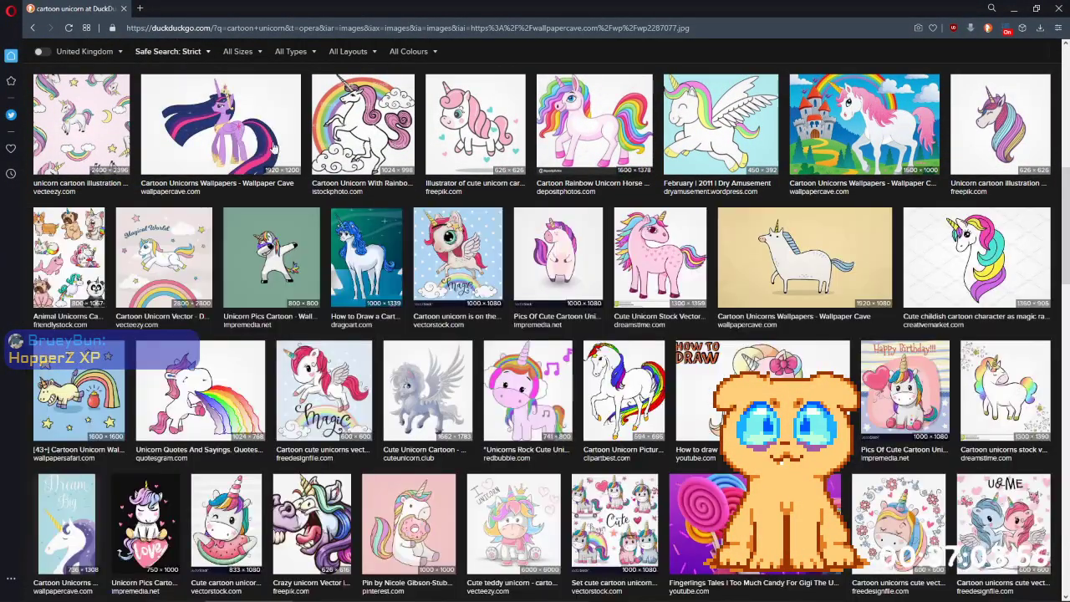
Find the light blue pony with the rainbow mane in the results, examine its enlarged preview and close it.
{"action": "scroll", "coordinate": [661, 387], "scroll_direction": "down", "scroll_amount": 10}
{"action": "scroll", "coordinate": [661, 387], "scroll_direction": "up", "scroll_amount": 4}
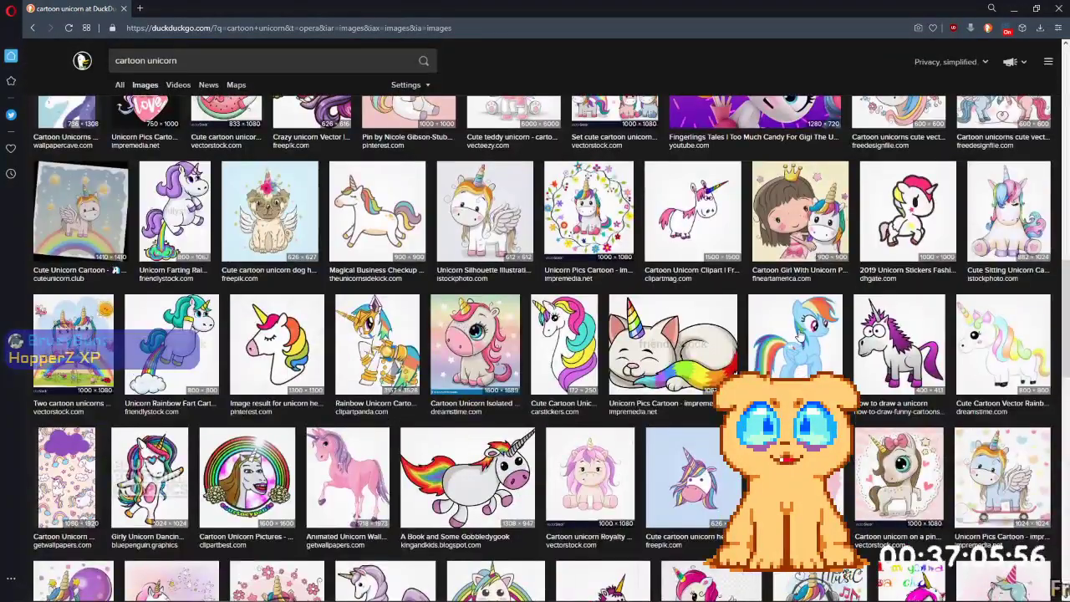
{"action": "left_click", "coordinate": [776, 315]}
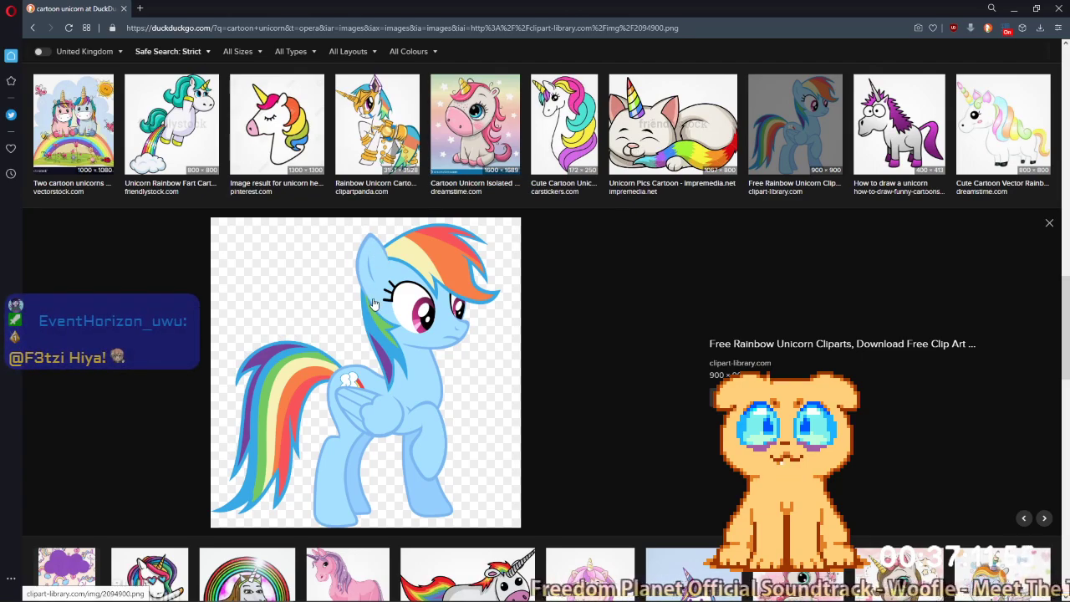
{"action": "mouse_move", "coordinate": [502, 600]}
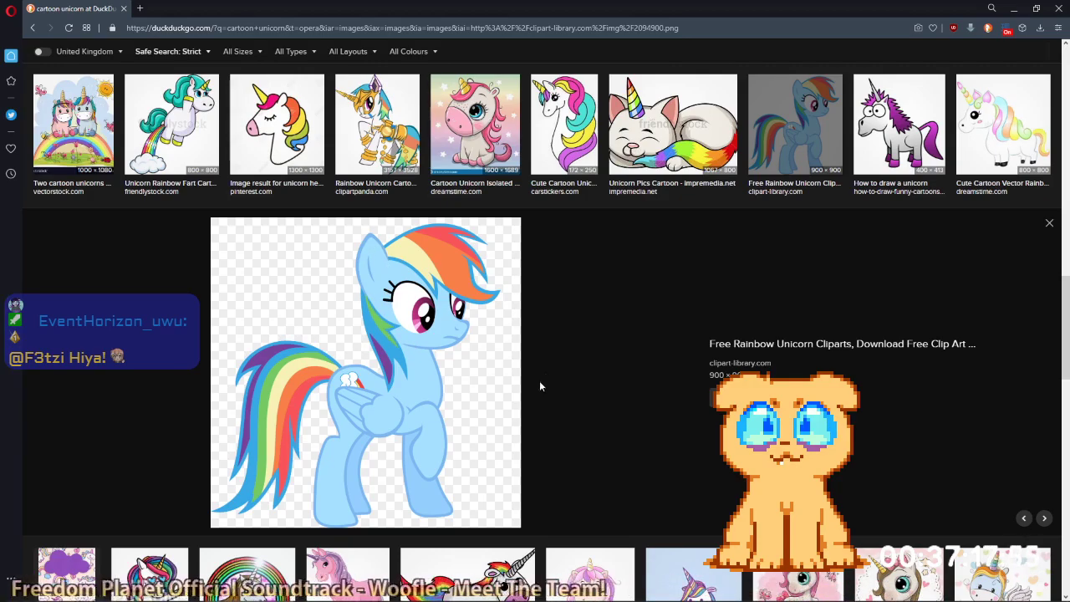
{"action": "left_click", "coordinate": [776, 152]}
Browse the remaining cartoon unicorn pictures for mane, horn and colour ideas for the avatar.
{"action": "scroll", "coordinate": [705, 260], "scroll_direction": "down", "scroll_amount": 8}
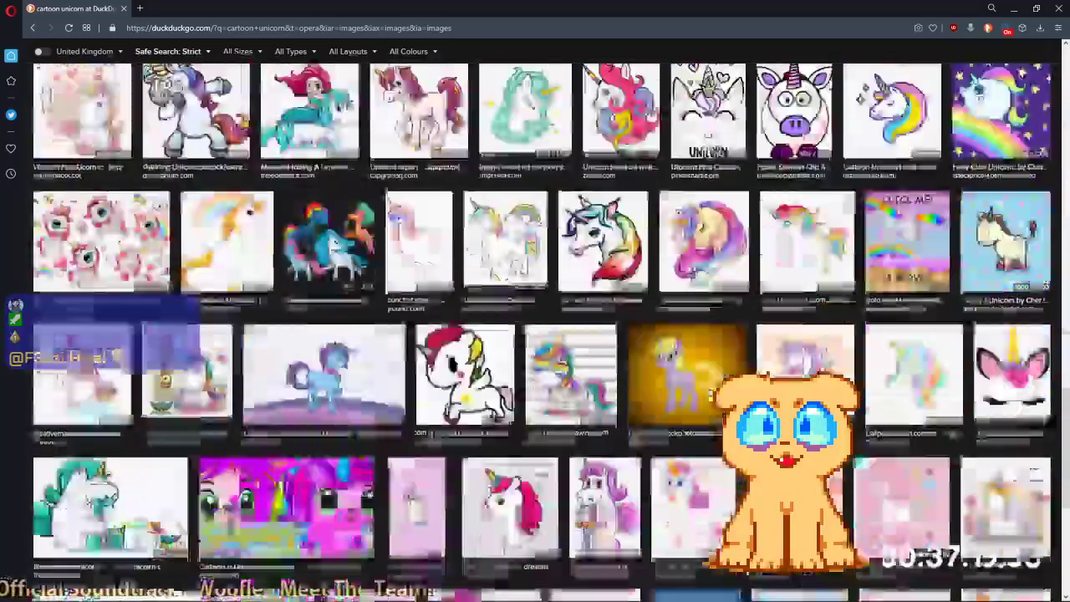
{"action": "scroll", "coordinate": [705, 260], "scroll_direction": "down", "scroll_amount": 3}
{"action": "scroll", "coordinate": [678, 276], "scroll_direction": "up", "scroll_amount": 7}
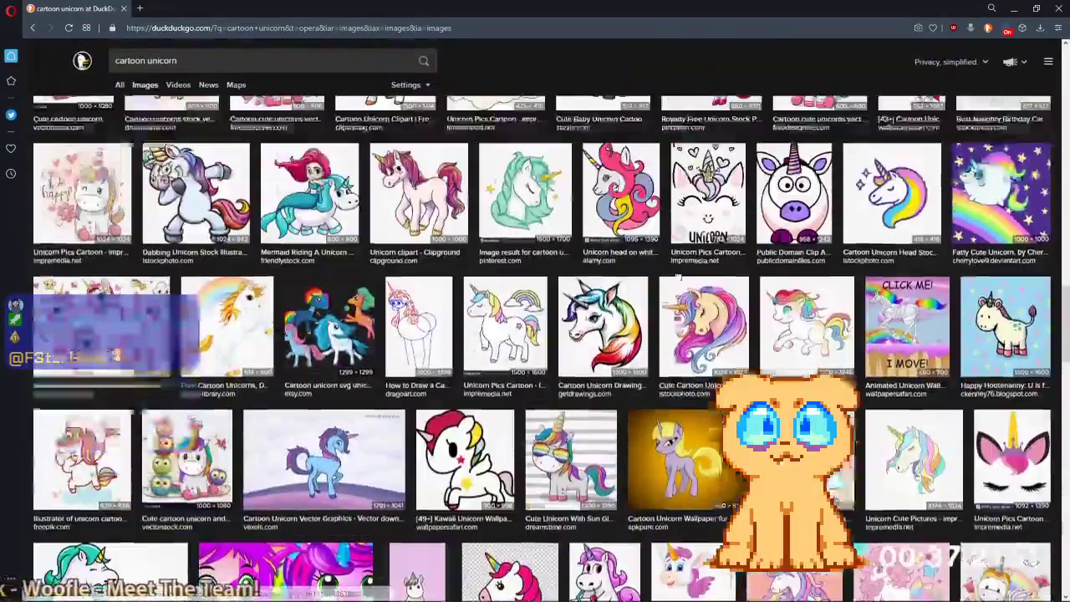
{"action": "scroll", "coordinate": [677, 276], "scroll_direction": "down", "scroll_amount": 10}
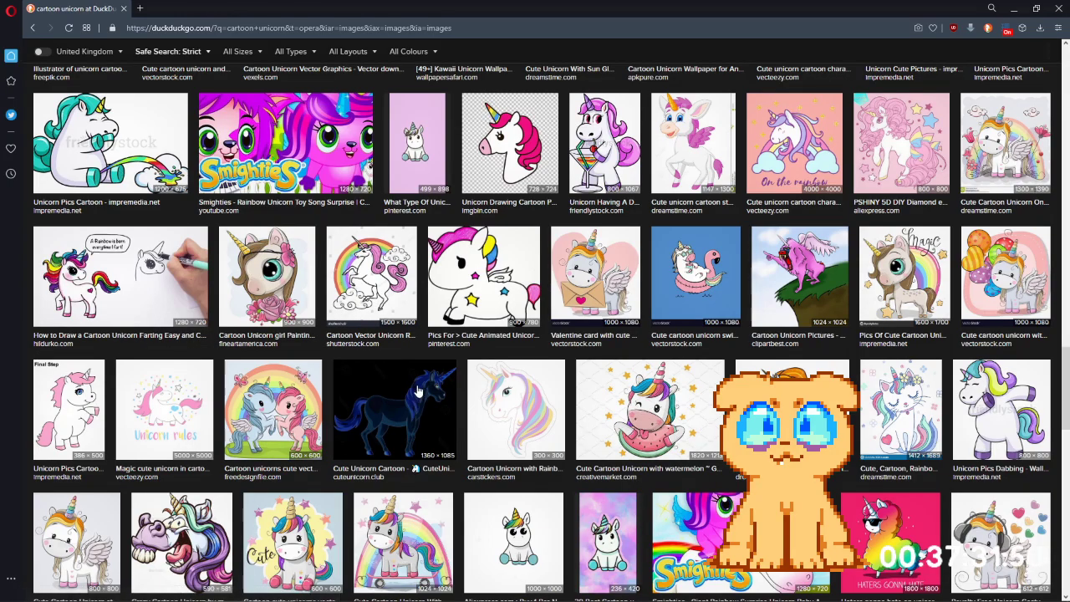
{"action": "scroll", "coordinate": [419, 391], "scroll_direction": "down", "scroll_amount": 6}
{"action": "scroll", "coordinate": [438, 360], "scroll_direction": "up", "scroll_amount": 2}
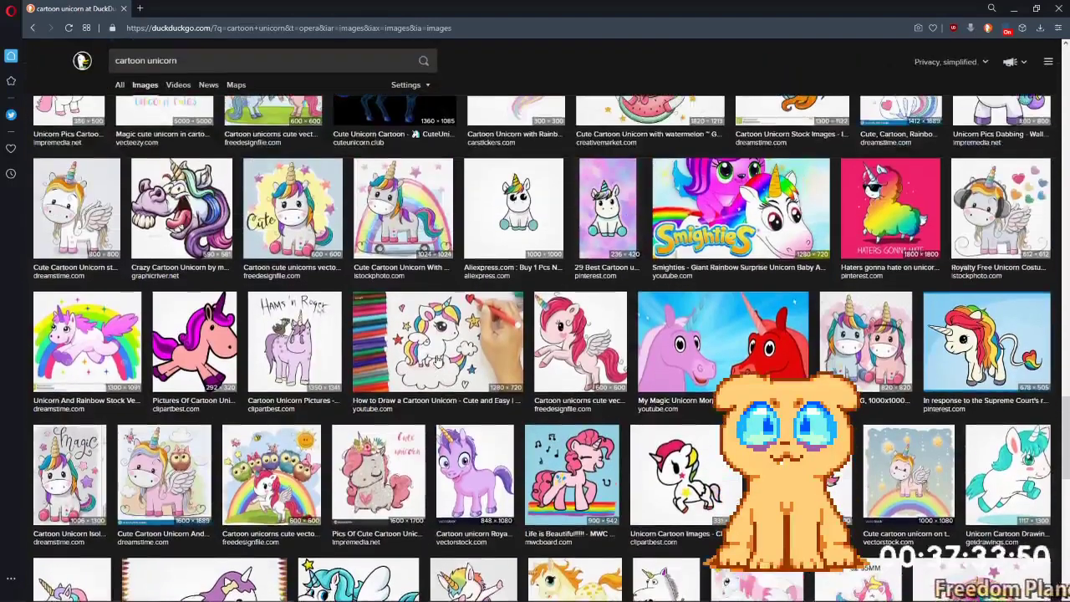
{"action": "scroll", "coordinate": [439, 360], "scroll_direction": "down", "scroll_amount": 9}
{"action": "scroll", "coordinate": [445, 363], "scroll_direction": "up", "scroll_amount": 9}
{"action": "scroll", "coordinate": [445, 363], "scroll_direction": "up", "scroll_amount": 10}
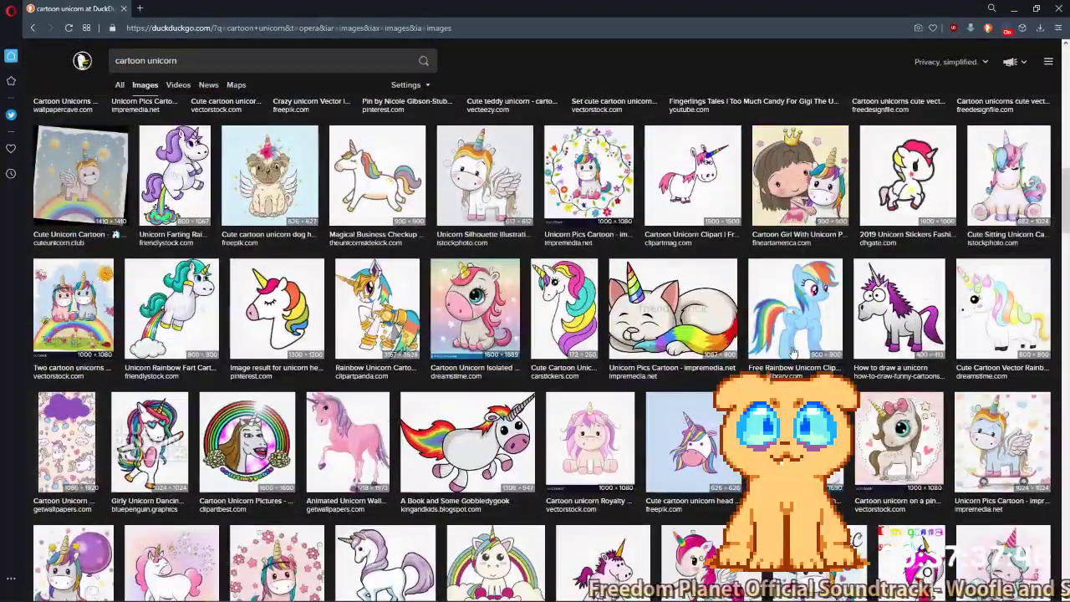
Browse the cartoon unicorn image results for character design references.
{"action": "scroll", "coordinate": [792, 352], "scroll_direction": "up", "scroll_amount": 10}
{"action": "scroll", "coordinate": [656, 335], "scroll_direction": "up", "scroll_amount": 3}
{"action": "scroll", "coordinate": [407, 351], "scroll_direction": "down", "scroll_amount": 5}
{"action": "scroll", "coordinate": [230, 253], "scroll_direction": "up", "scroll_amount": 2}
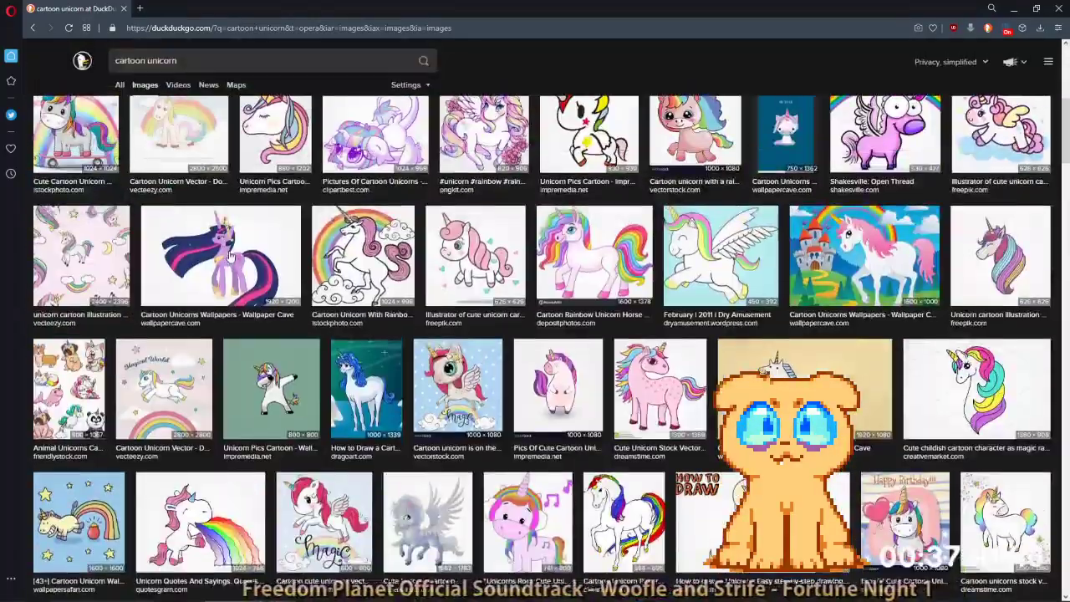
{"action": "scroll", "coordinate": [606, 331], "scroll_direction": "down", "scroll_amount": 15}
{"action": "scroll", "coordinate": [606, 330], "scroll_direction": "down", "scroll_amount": 5}
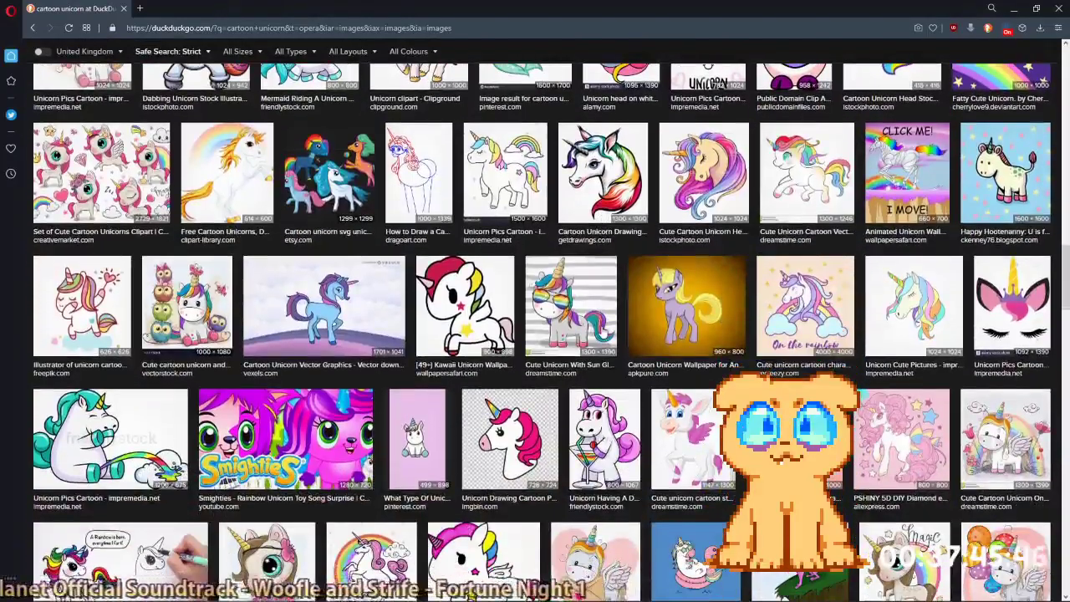
{"action": "scroll", "coordinate": [459, 287], "scroll_direction": "down", "scroll_amount": 5}
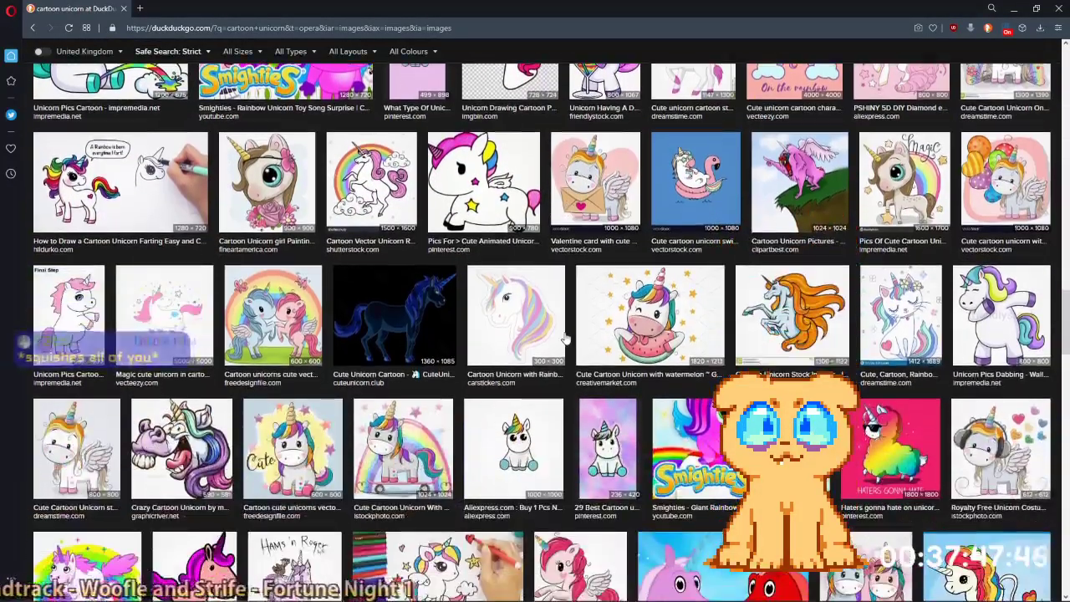
{"action": "scroll", "coordinate": [554, 332], "scroll_direction": "up", "scroll_amount": 3}
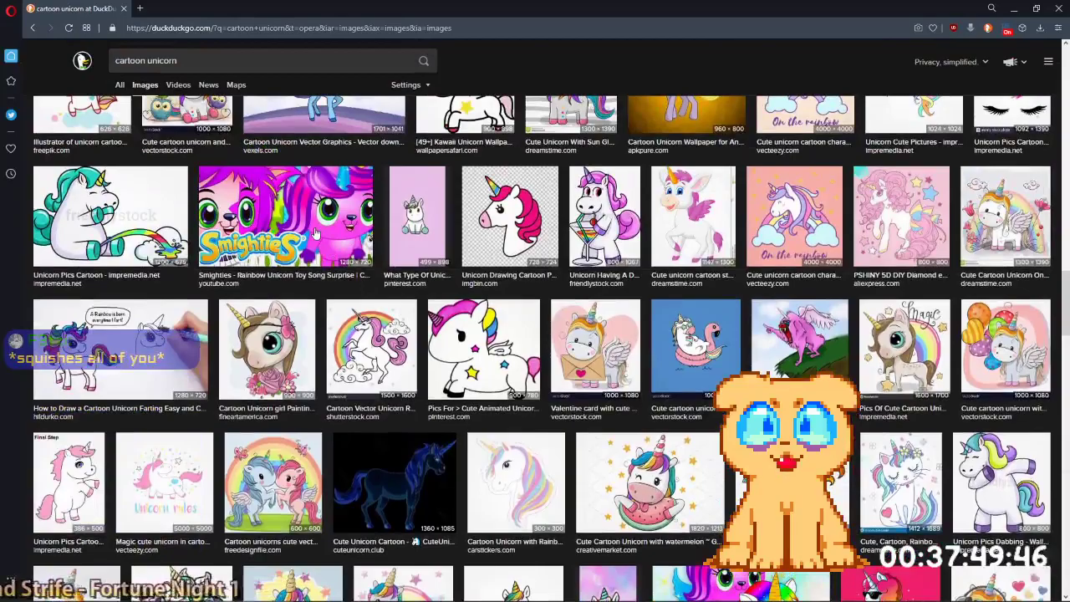
Preview the Smighties Rainbow Unicorn Toy Song Surprise image enlarged and close the preview.
{"action": "left_click", "coordinate": [316, 234]}
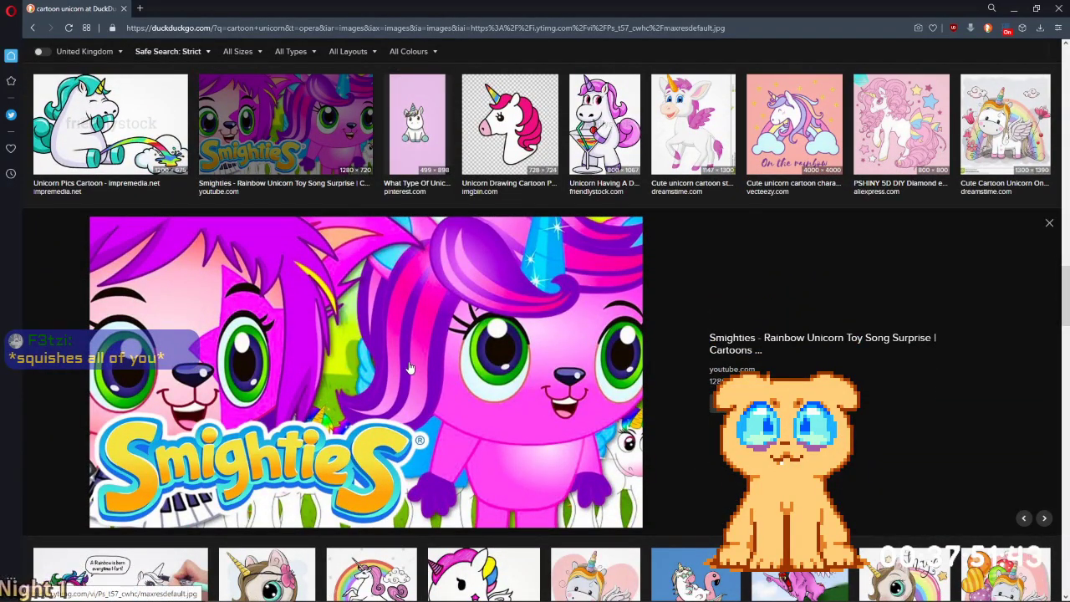
{"action": "left_click", "coordinate": [329, 124]}
{"action": "scroll", "coordinate": [602, 295], "scroll_direction": "down", "scroll_amount": 2}
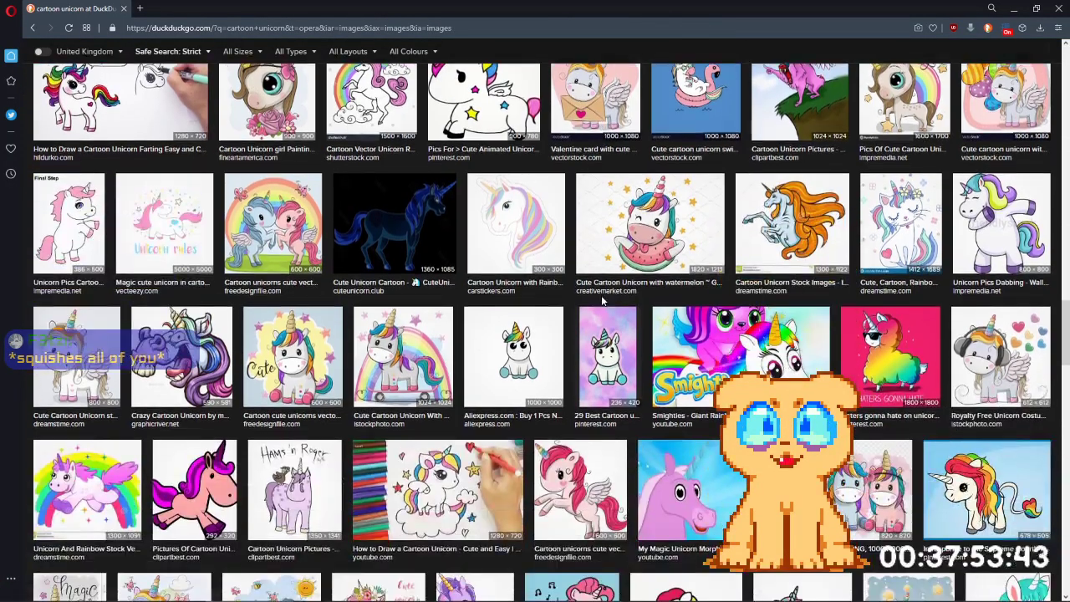
Find the funny-clipart-unicorn-4 image of a dabbing unicorn, view it enlarged and close the preview.
{"action": "scroll", "coordinate": [660, 302], "scroll_direction": "down", "scroll_amount": 2}
{"action": "scroll", "coordinate": [656, 320], "scroll_direction": "down", "scroll_amount": 1}
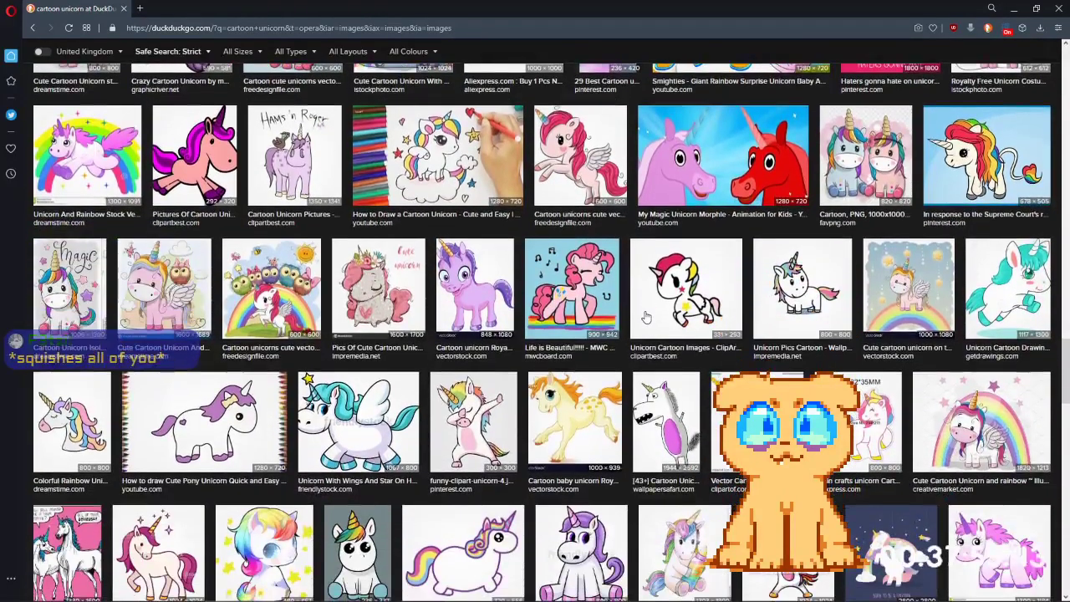
{"action": "scroll", "coordinate": [647, 316], "scroll_direction": "down", "scroll_amount": 2}
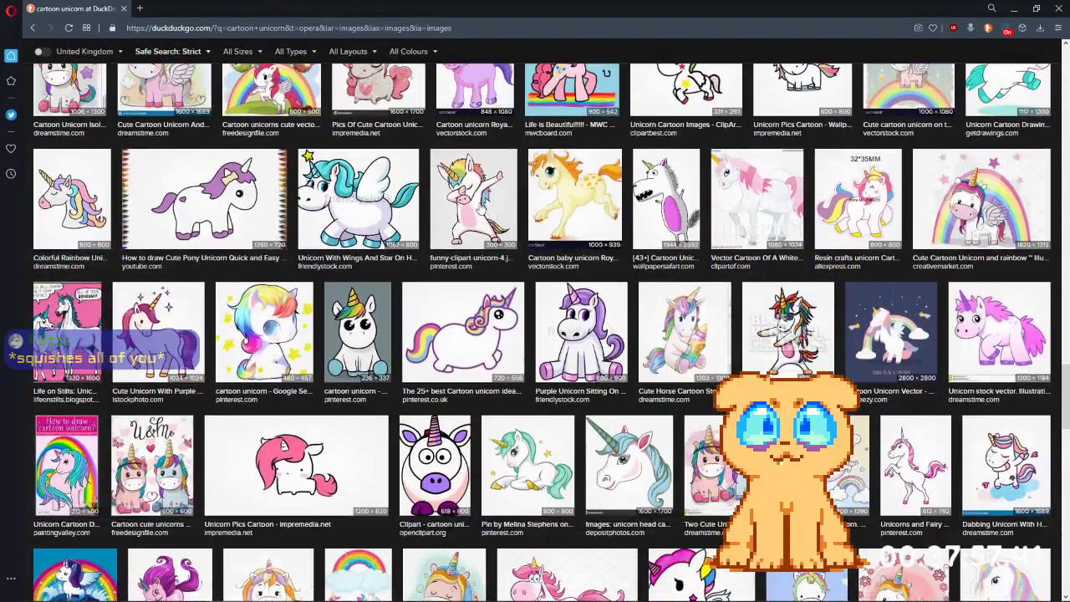
{"action": "left_click", "coordinate": [487, 208]}
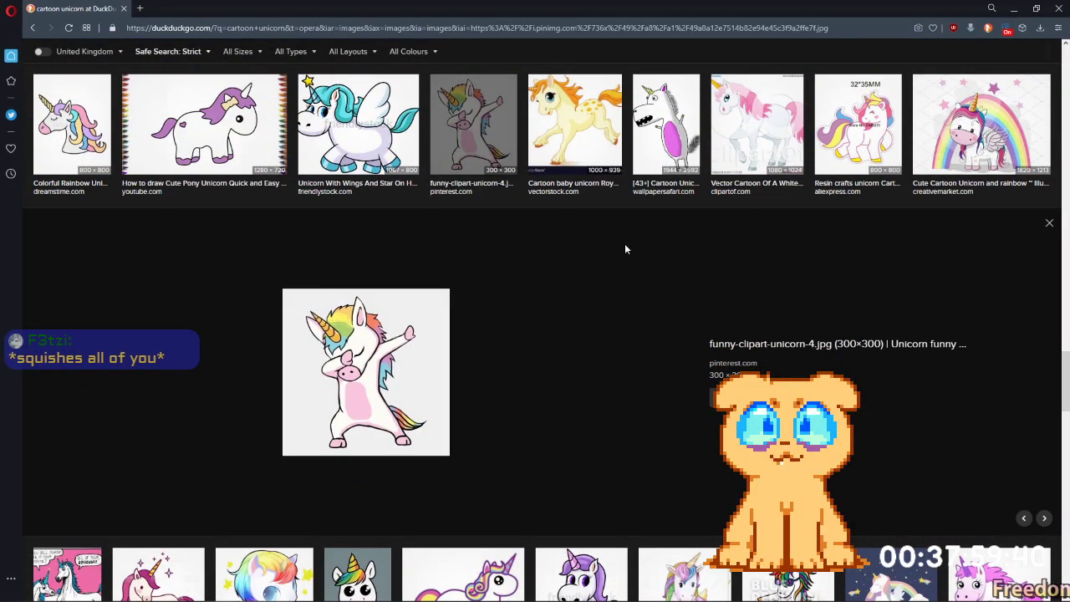
{"action": "left_click", "coordinate": [474, 116]}
Look through the remaining cartoon unicorn results and return to the start of the list.
{"action": "scroll", "coordinate": [577, 197], "scroll_direction": "down", "scroll_amount": 2}
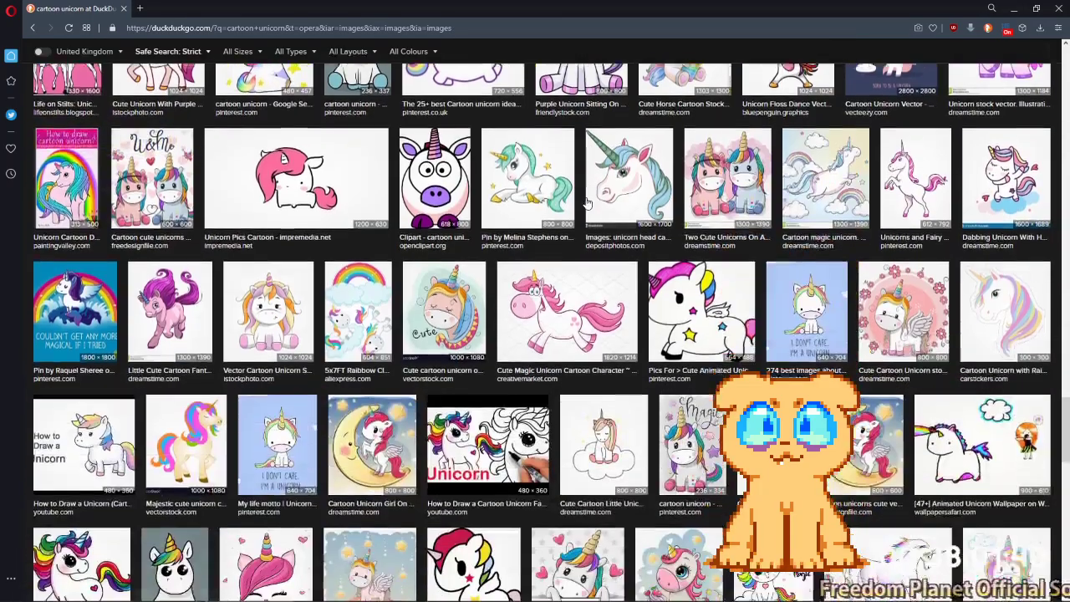
{"action": "scroll", "coordinate": [588, 203], "scroll_direction": "down", "scroll_amount": 7}
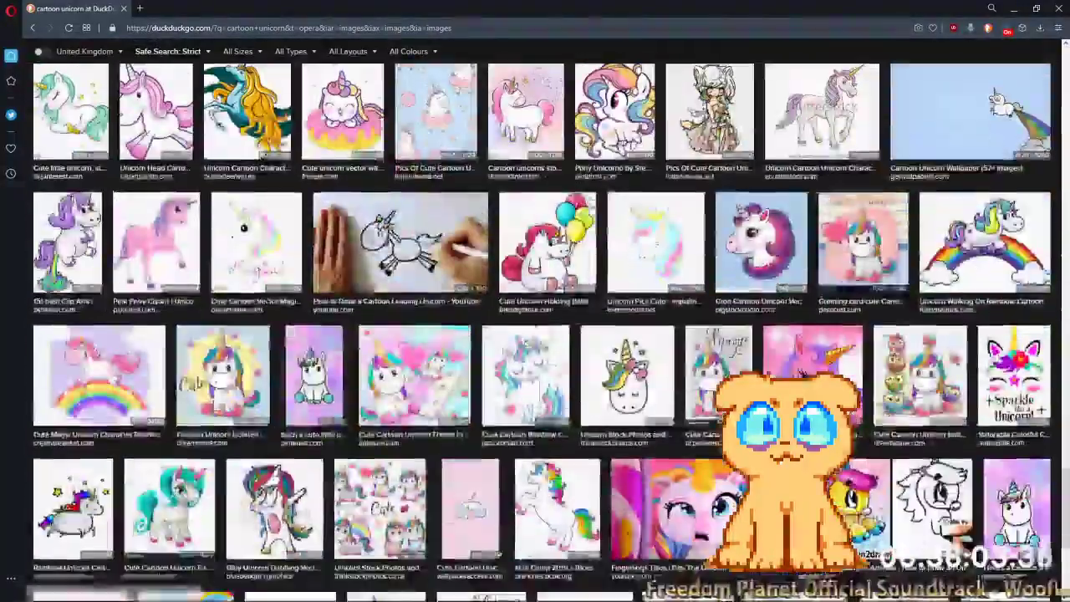
{"action": "scroll", "coordinate": [600, 261], "scroll_direction": "down", "scroll_amount": 8}
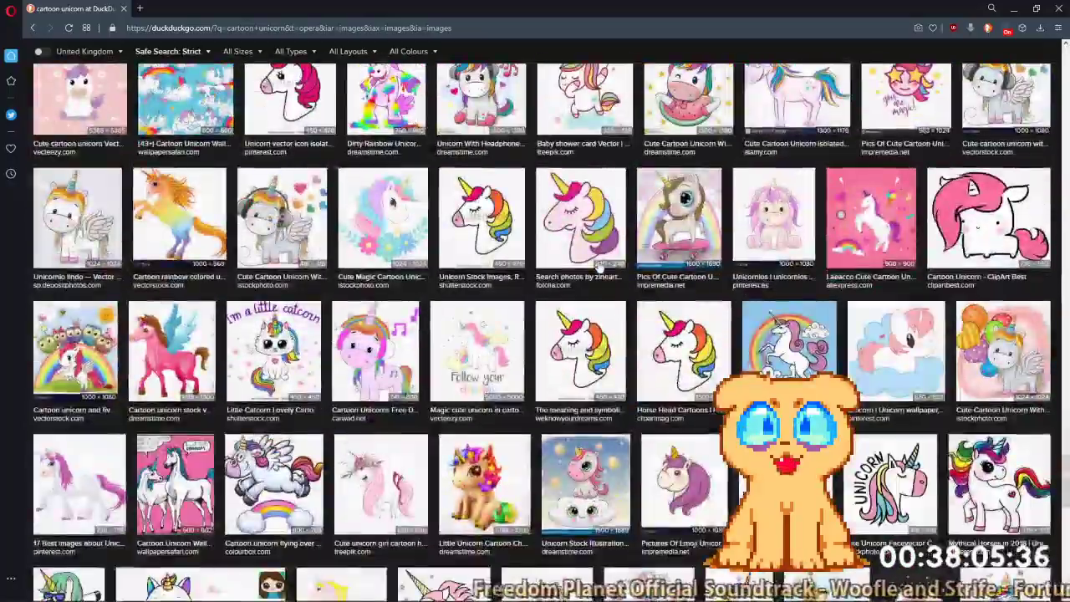
{"action": "scroll", "coordinate": [601, 262], "scroll_direction": "down", "scroll_amount": 5}
{"action": "scroll", "coordinate": [633, 241], "scroll_direction": "up", "scroll_amount": 10}
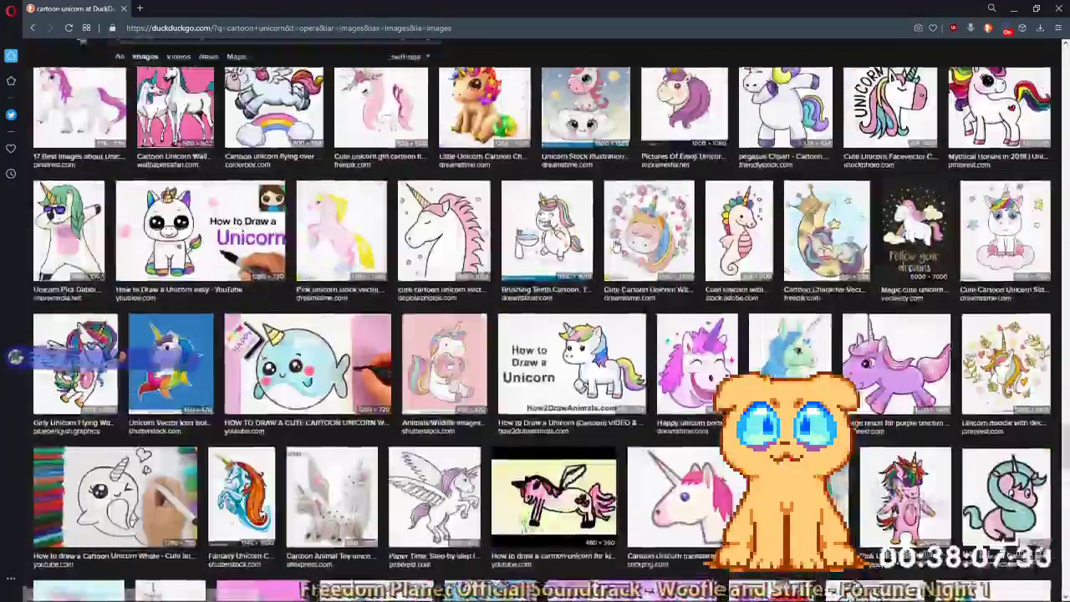
{"action": "scroll", "coordinate": [633, 241], "scroll_direction": "down", "scroll_amount": 8}
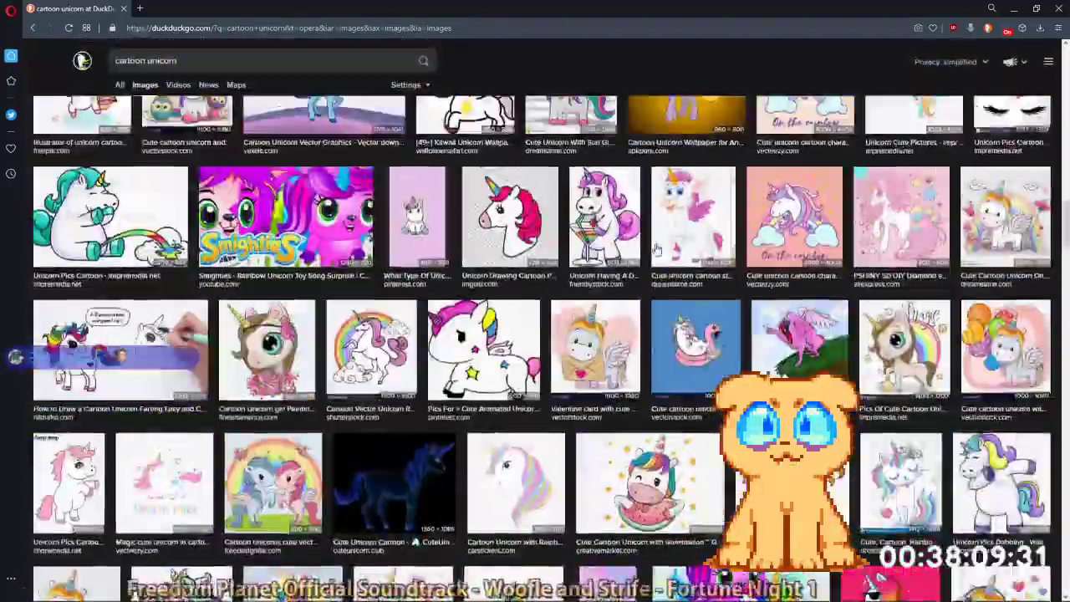
{"action": "scroll", "coordinate": [581, 375], "scroll_direction": "up", "scroll_amount": 10}
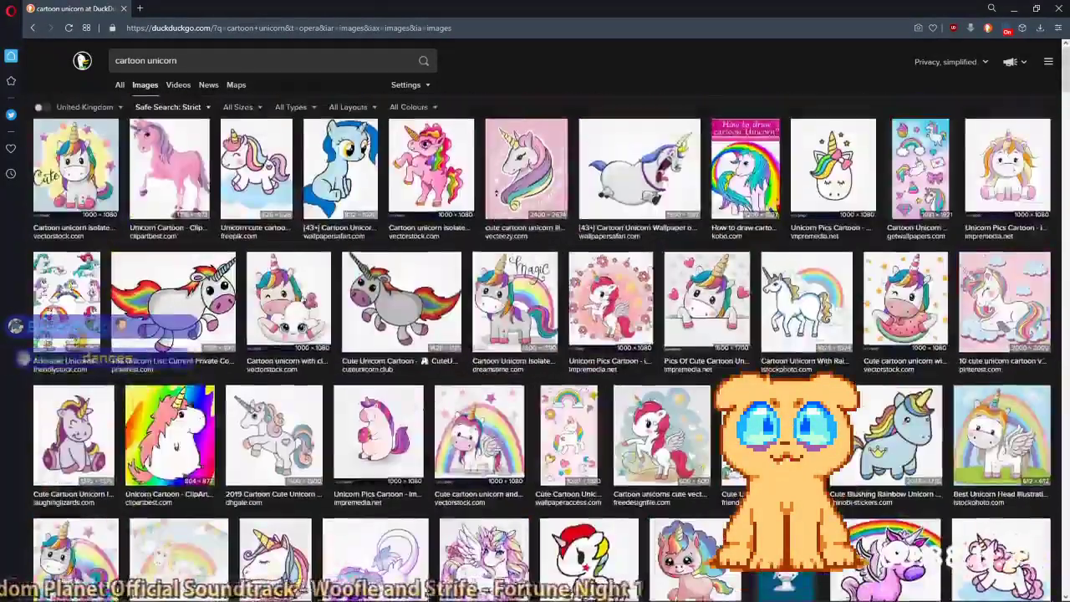
Search images for "my little pony", then preview and close the 10 My Little Pony Characters Growing Up picture.
{"action": "left_click", "coordinate": [249, 56]}
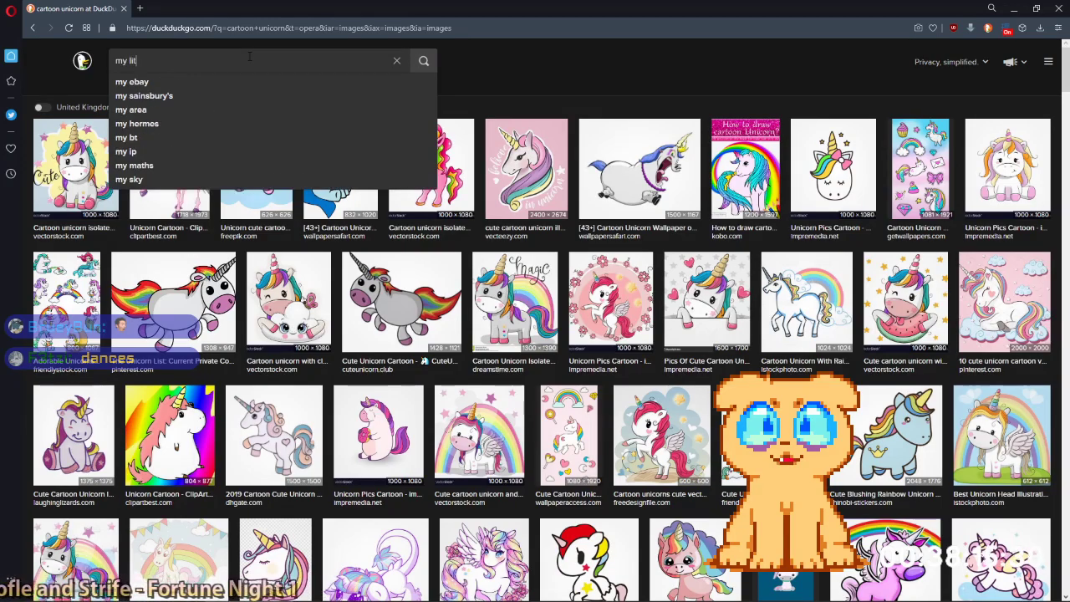
{"action": "key", "text": "Return"}
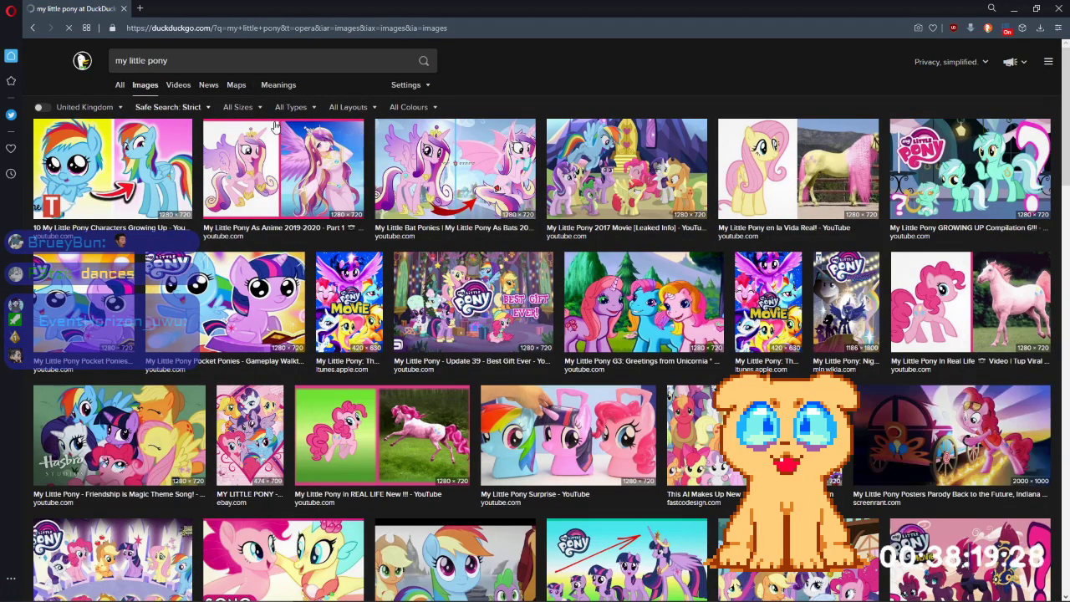
{"action": "left_click", "coordinate": [206, 301]}
{"action": "scroll", "coordinate": [167, 251], "scroll_direction": "up", "scroll_amount": 3}
{"action": "left_click", "coordinate": [118, 180]}
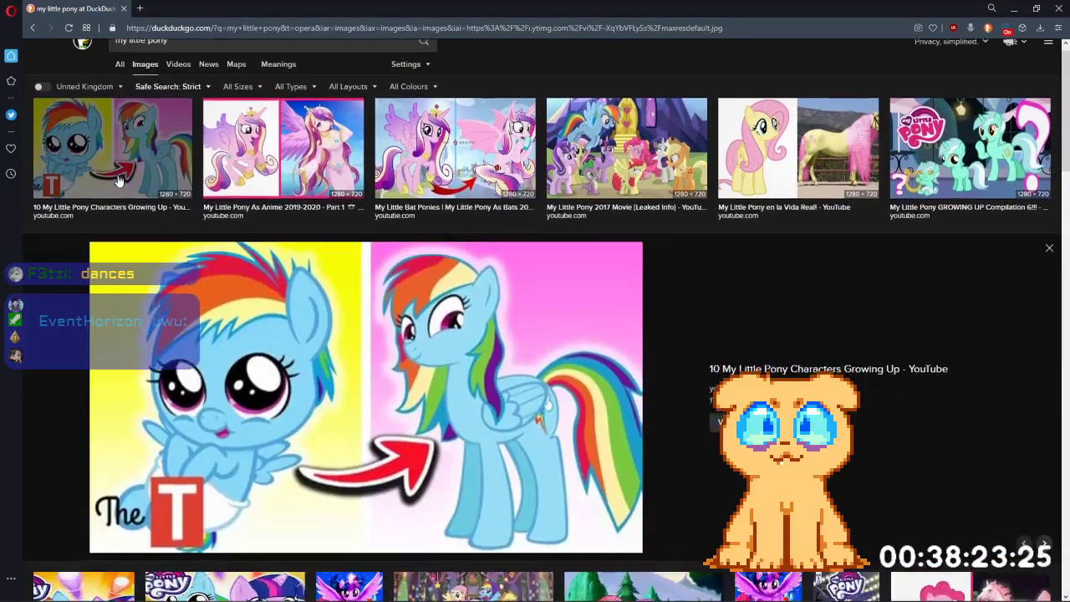
{"action": "scroll", "coordinate": [238, 357], "scroll_direction": "down", "scroll_amount": 1}
{"action": "left_click", "coordinate": [118, 148]}
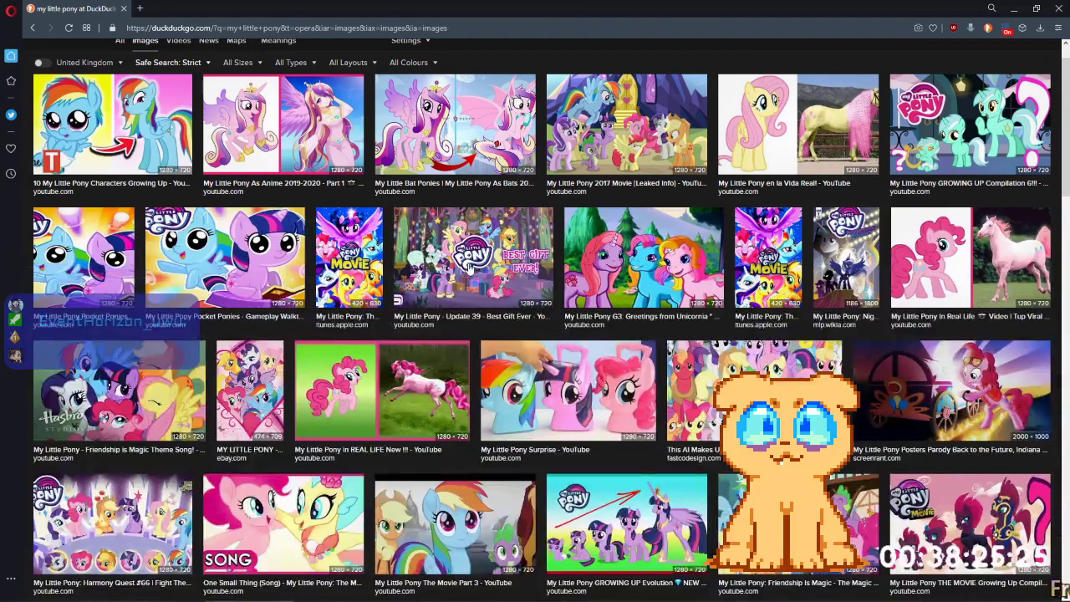
Preview the My Little Pony GROWING UP Evolution picture enlarged and close it.
{"action": "scroll", "coordinate": [489, 307], "scroll_direction": "down", "scroll_amount": 3}
{"action": "scroll", "coordinate": [572, 298], "scroll_direction": "up", "scroll_amount": 3}
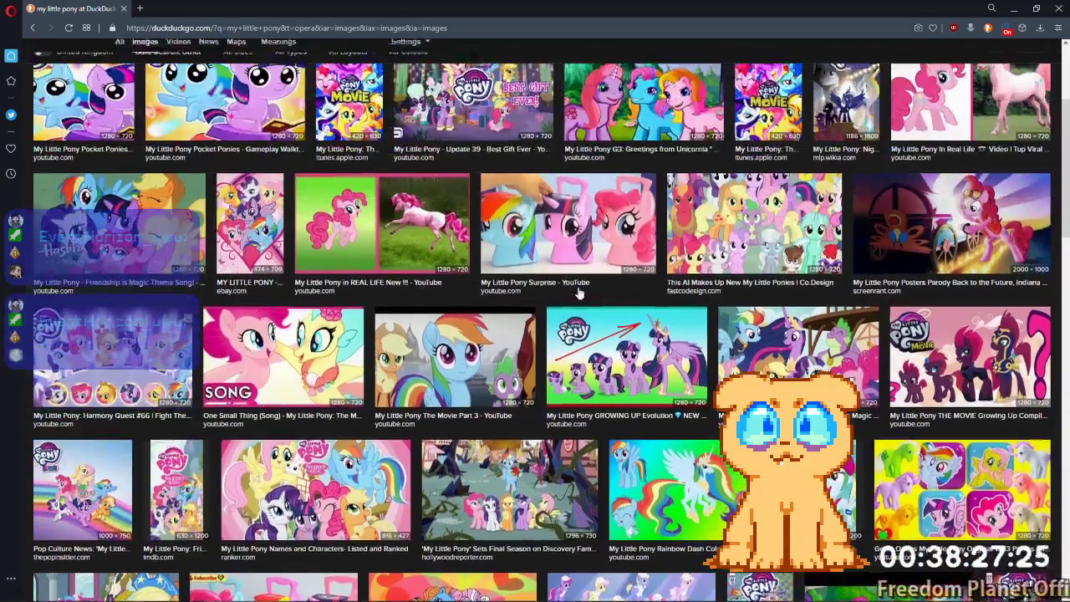
{"action": "left_click", "coordinate": [593, 349]}
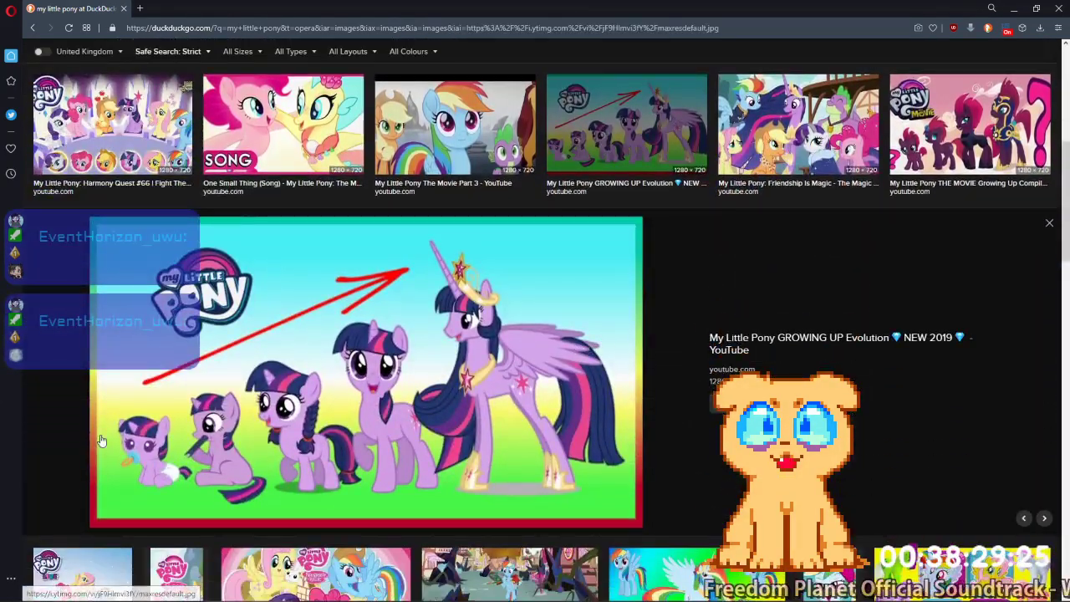
{"action": "left_click", "coordinate": [624, 150]}
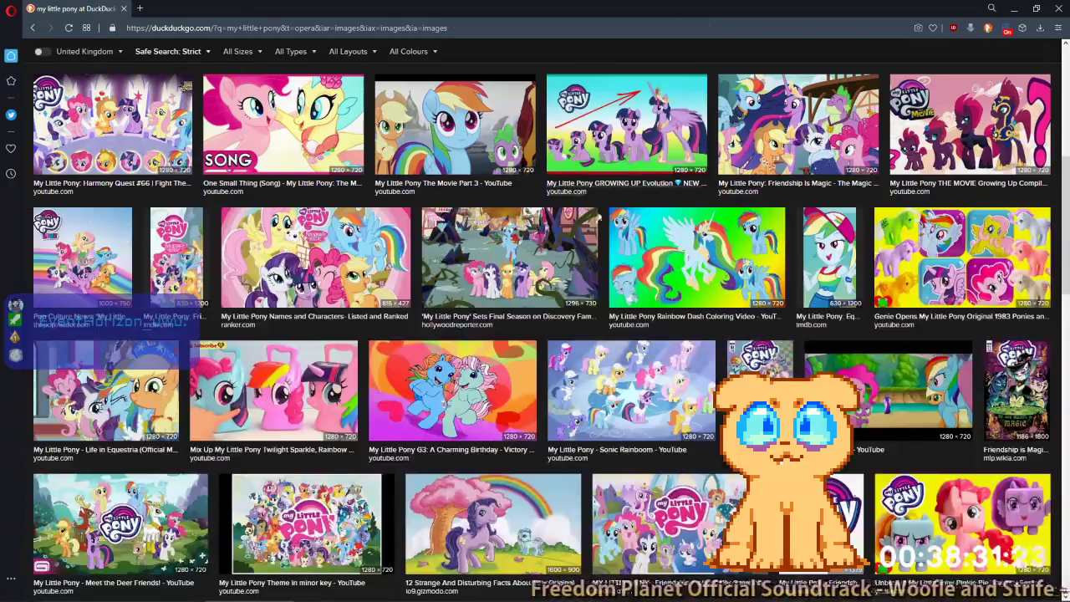
Find the MY LITTLE PONY: THE MOVIE Trailer 2 close-up, view it enlarged and close the preview.
{"action": "scroll", "coordinate": [611, 196], "scroll_direction": "up", "scroll_amount": 5}
{"action": "scroll", "coordinate": [473, 306], "scroll_direction": "down", "scroll_amount": 4}
{"action": "scroll", "coordinate": [502, 318], "scroll_direction": "down", "scroll_amount": 3}
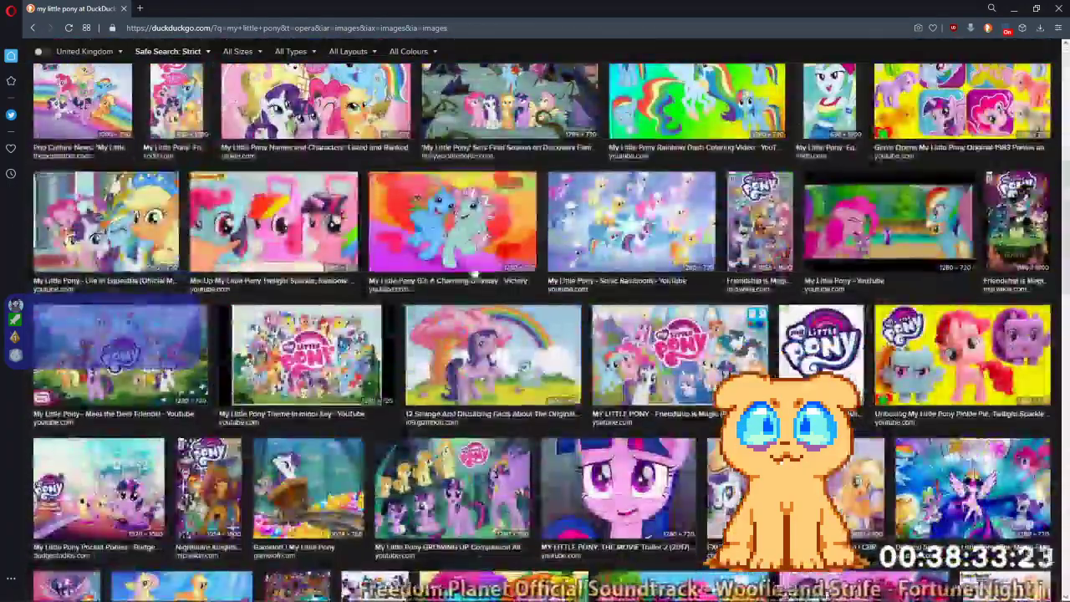
{"action": "left_click", "coordinate": [633, 461]}
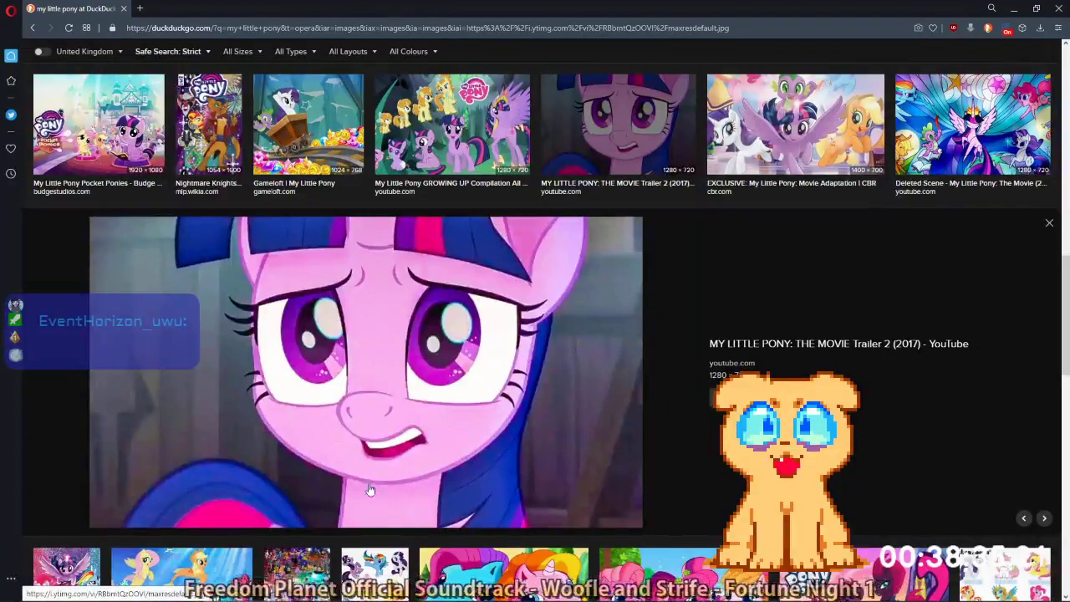
{"action": "left_click", "coordinate": [1050, 223]}
View the My Little Pony: Movie Adaptation image enlarged, compare it with the unicorn sprite in GraphicsGale, and stay in GraphicsGale.
{"action": "left_click", "coordinate": [743, 187]}
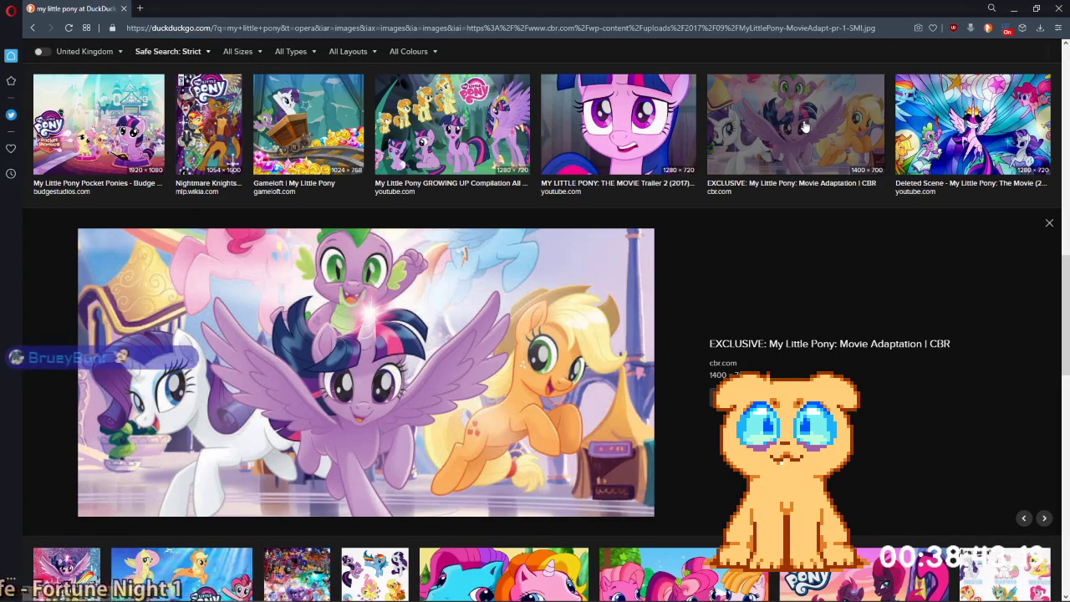
{"action": "key", "text": "Escape"}
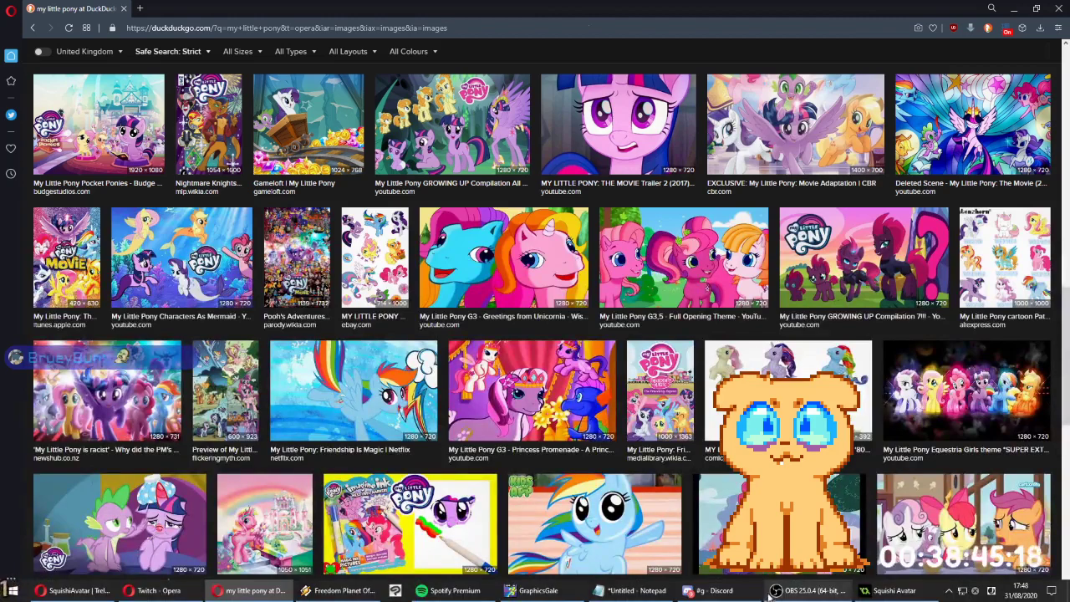
{"action": "left_click", "coordinate": [776, 140]}
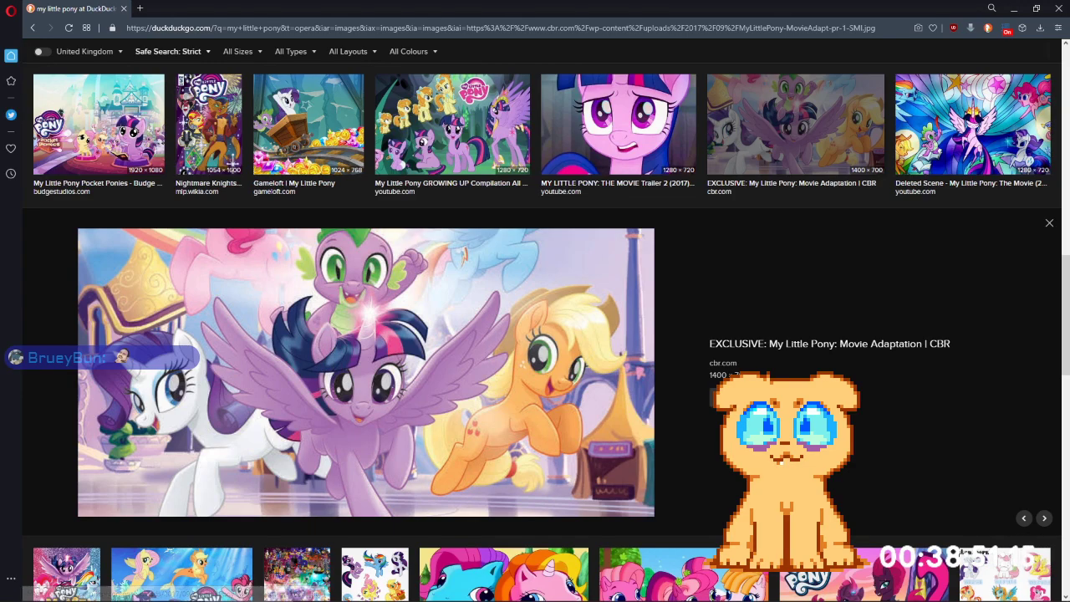
{"action": "mouse_move", "coordinate": [650, 589]}
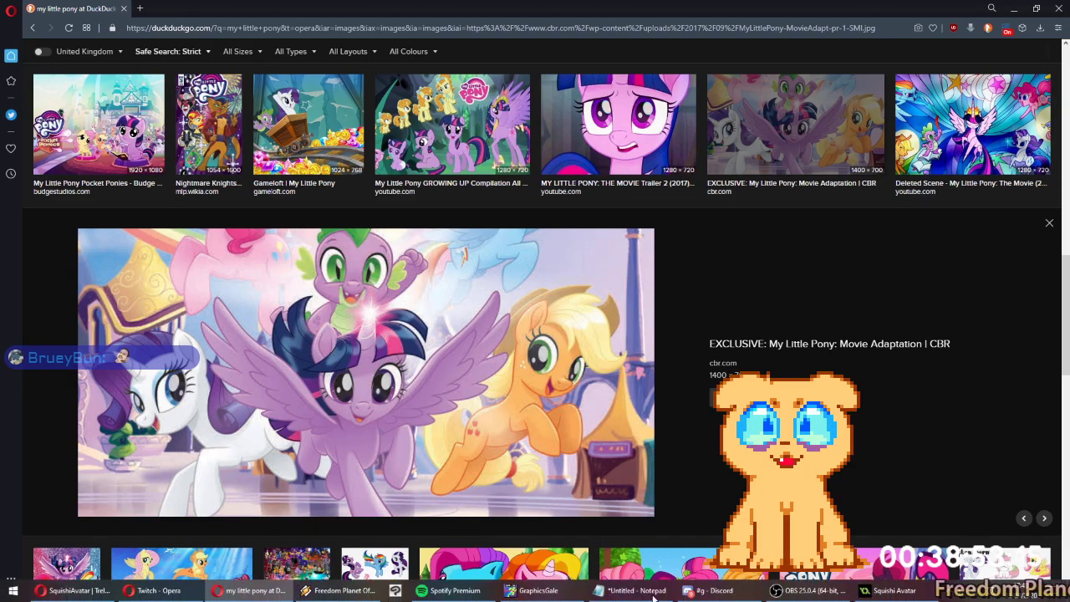
{"action": "left_click", "coordinate": [540, 591]}
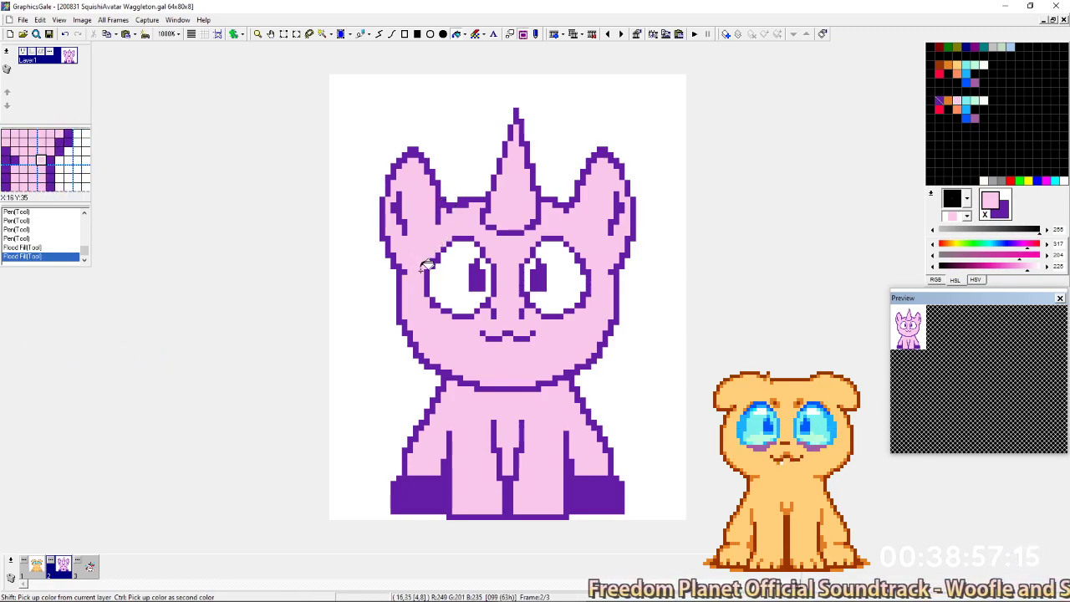
{"action": "key", "text": "alt+Tab"}
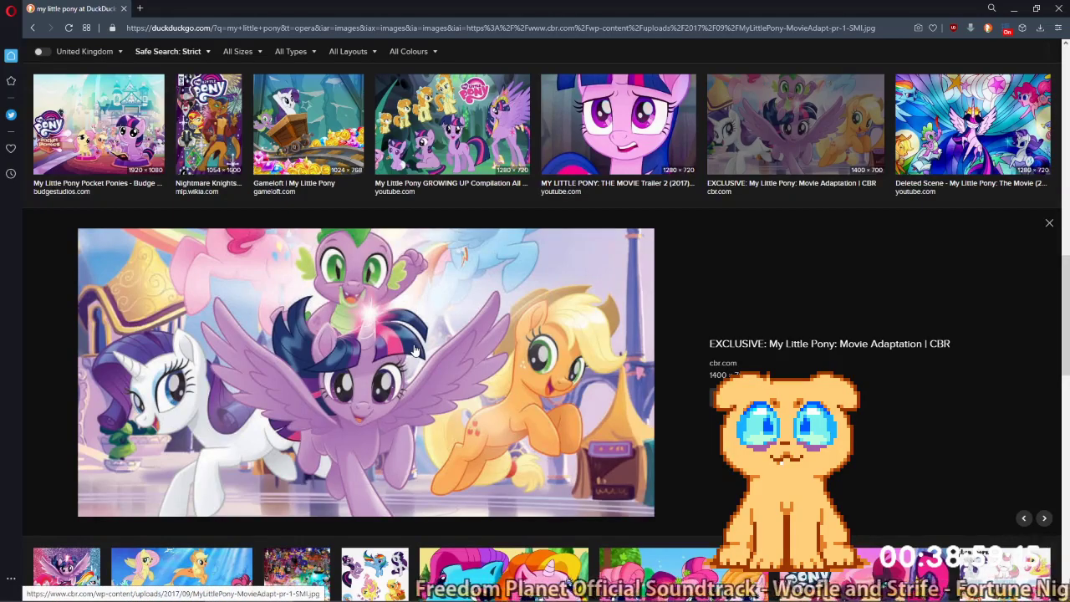
{"action": "key", "text": "alt+Tab"}
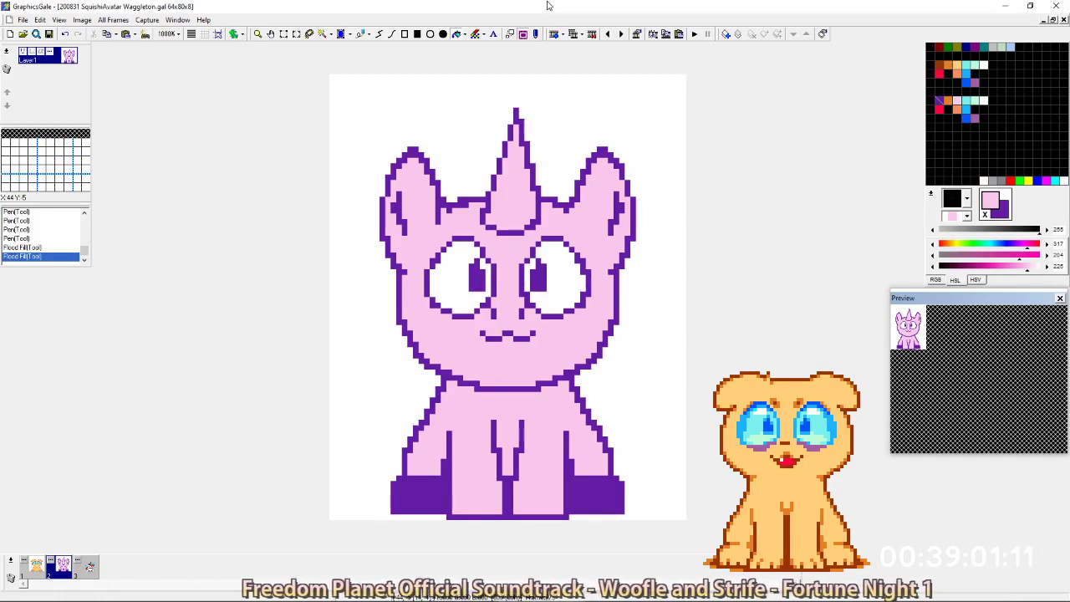
Pick the dark purple outline color and thicken the inner edge of the unicorn's left ear outline up to its tip.
{"action": "right_click", "coordinate": [440, 205]}
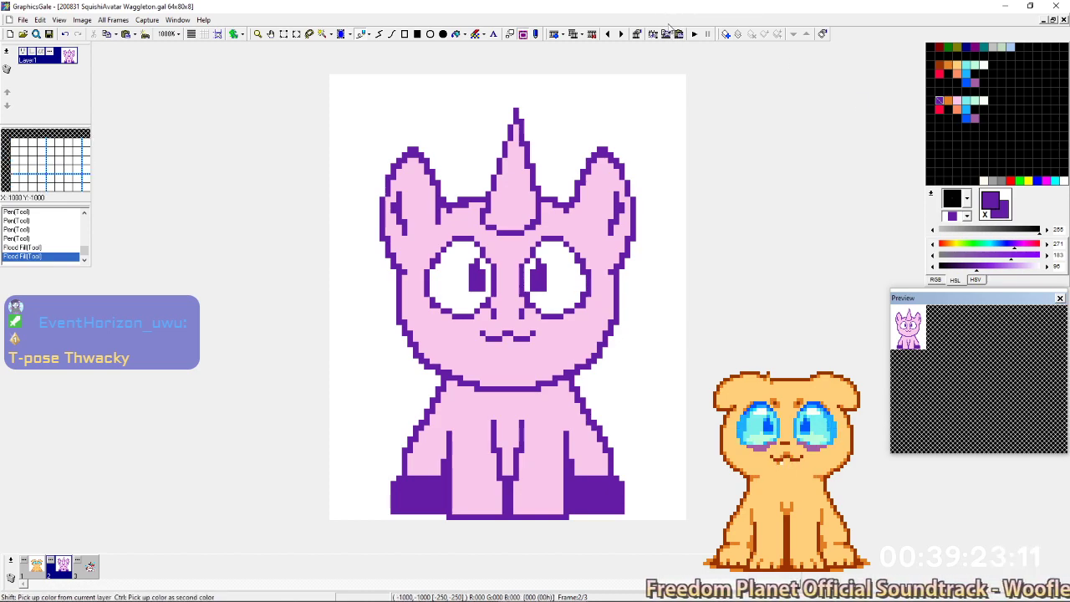
{"action": "left_click_drag", "start_coordinate": [444, 219], "coordinate": [444, 183]}
{"action": "left_click", "coordinate": [438, 177]}
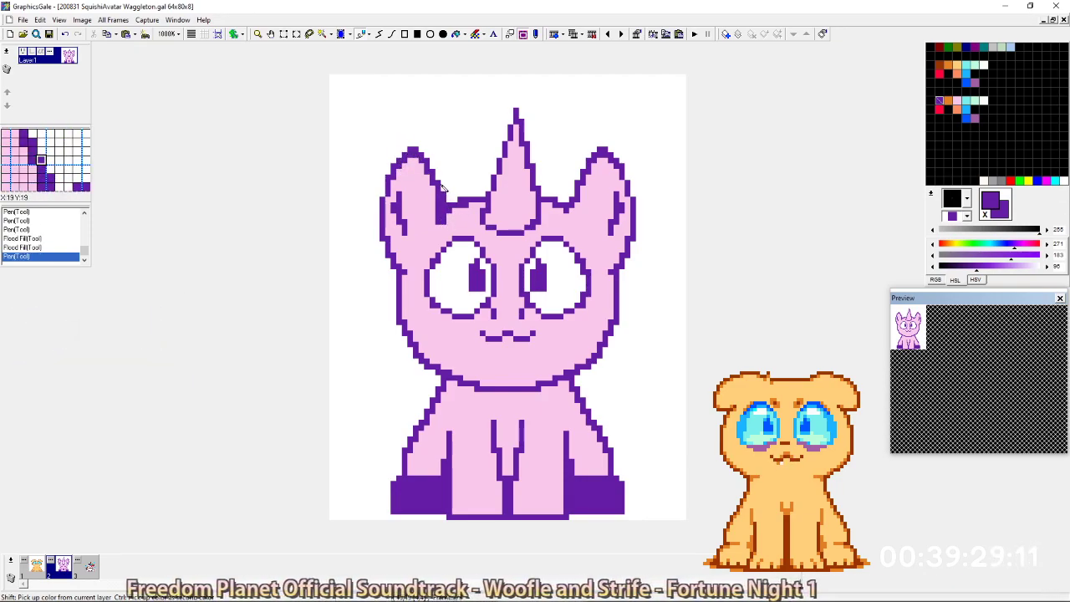
{"action": "left_click", "coordinate": [433, 171]}
{"action": "left_click", "coordinate": [432, 163]}
{"action": "left_click", "coordinate": [428, 156]}
{"action": "left_click", "coordinate": [421, 150]}
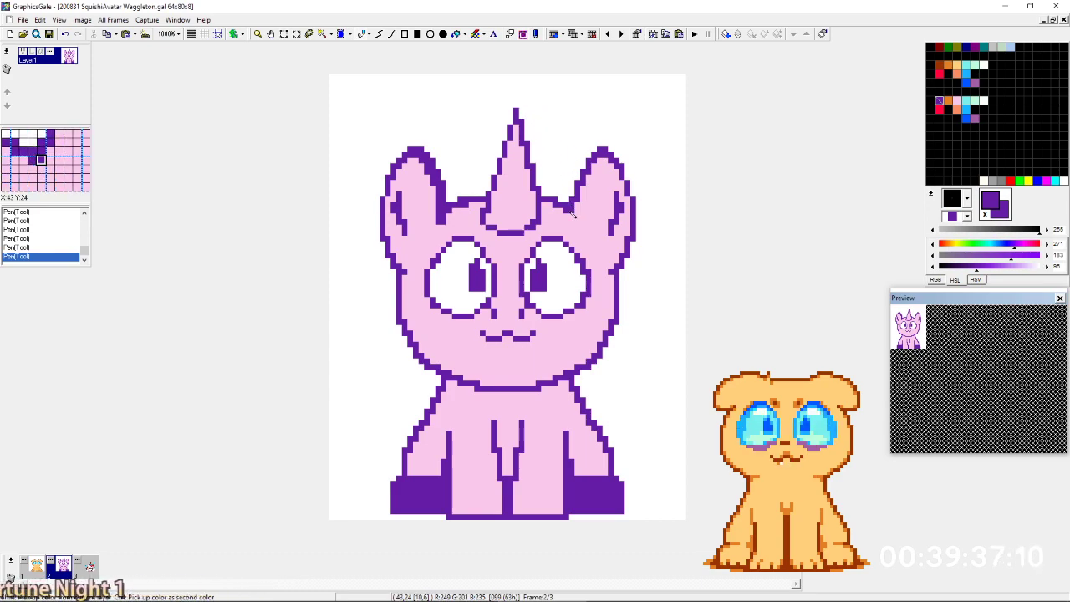
Show the grid over the unicorn sprite canvas.
{"action": "key", "text": "ctrl+g"}
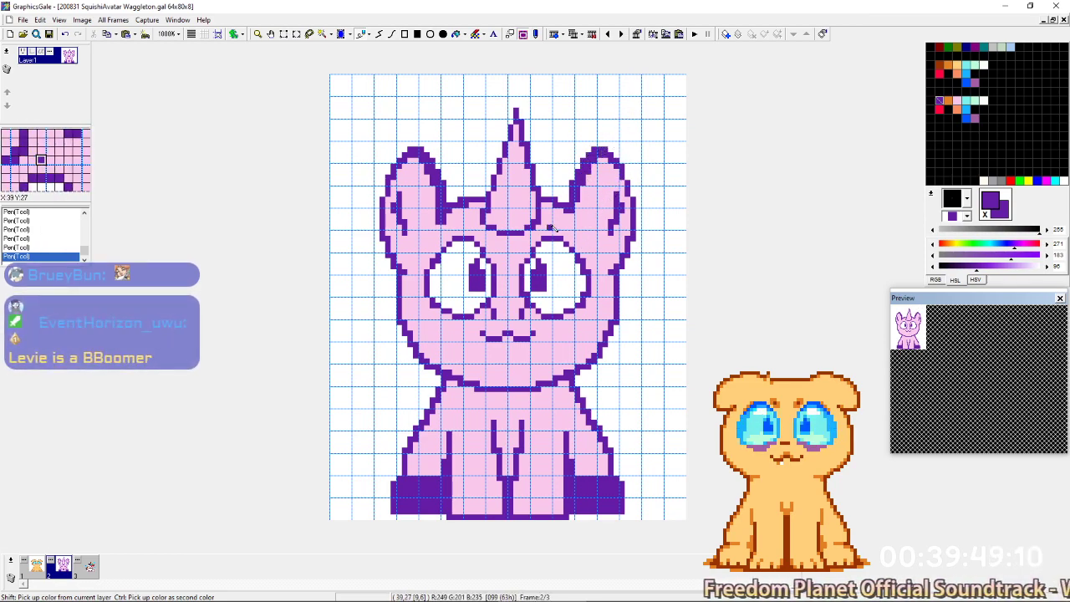
Thin the inner edges of both ear outlines with the light pink body color, checking the ears against the pony image in the browser.
{"action": "right_click", "coordinate": [583, 195]}
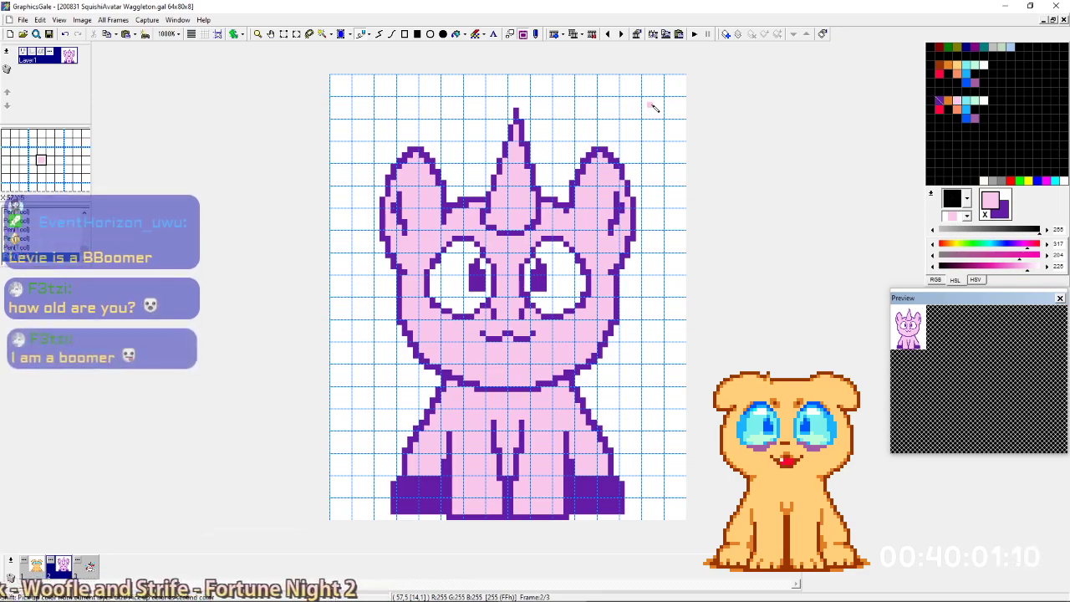
{"action": "key", "text": "alt+Tab"}
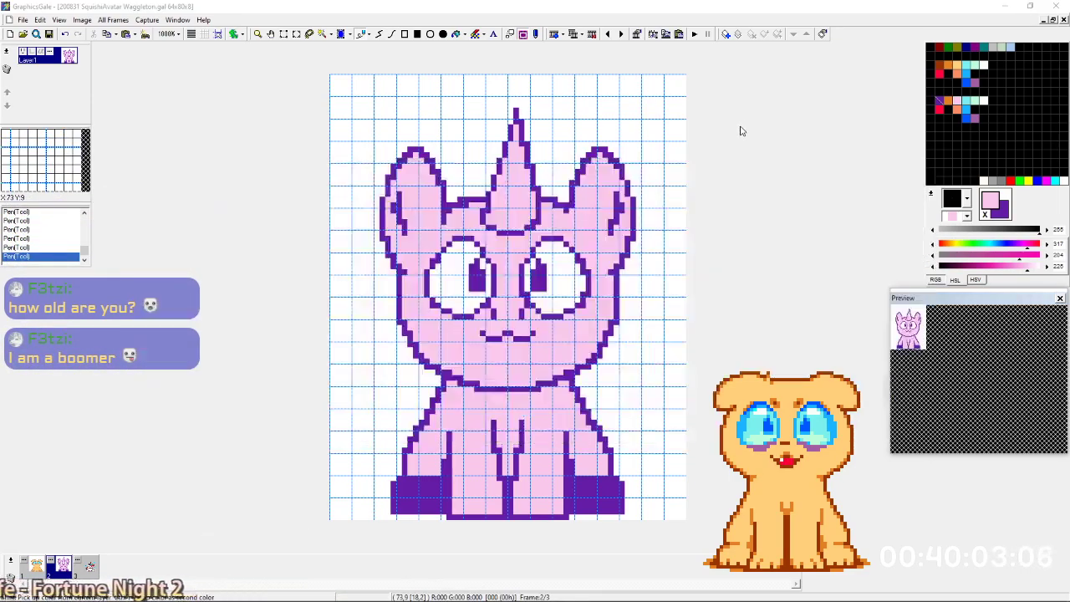
{"action": "key", "text": "alt+Tab"}
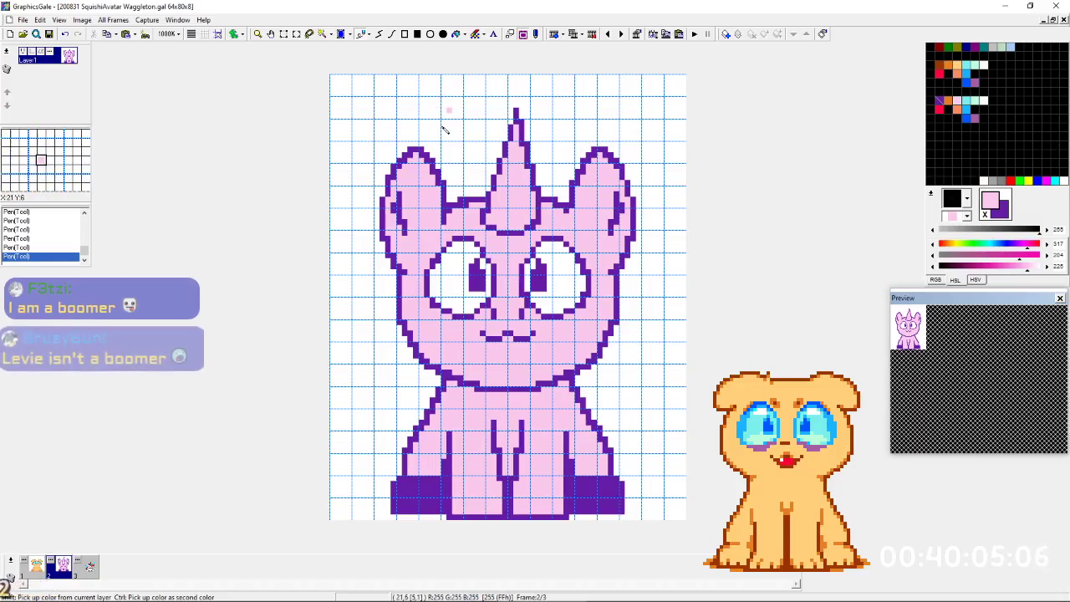
{"action": "key", "text": "alt+Tab"}
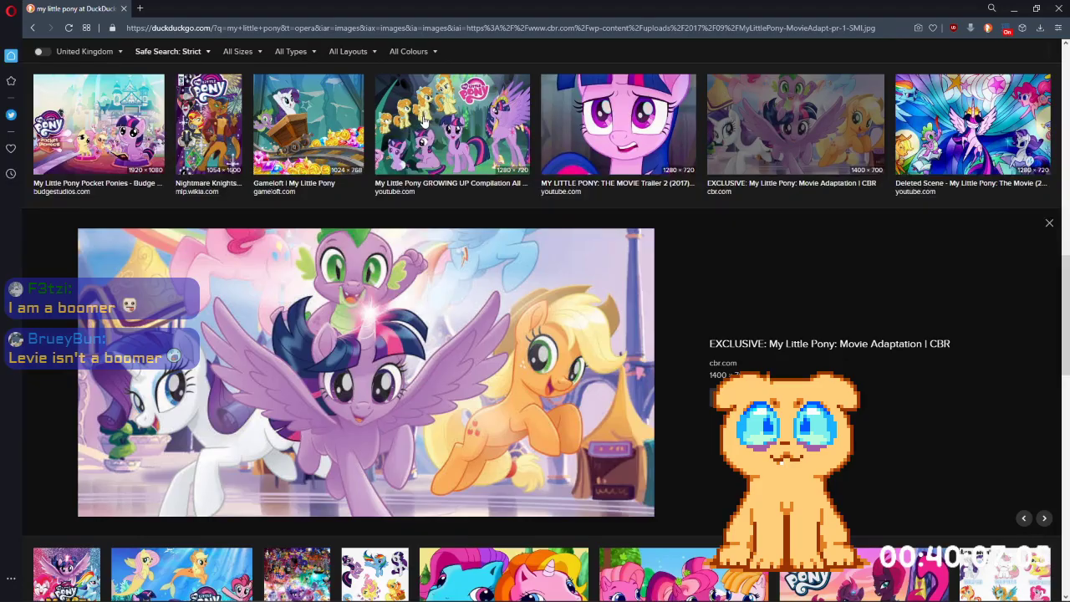
{"action": "key", "text": "alt+Tab"}
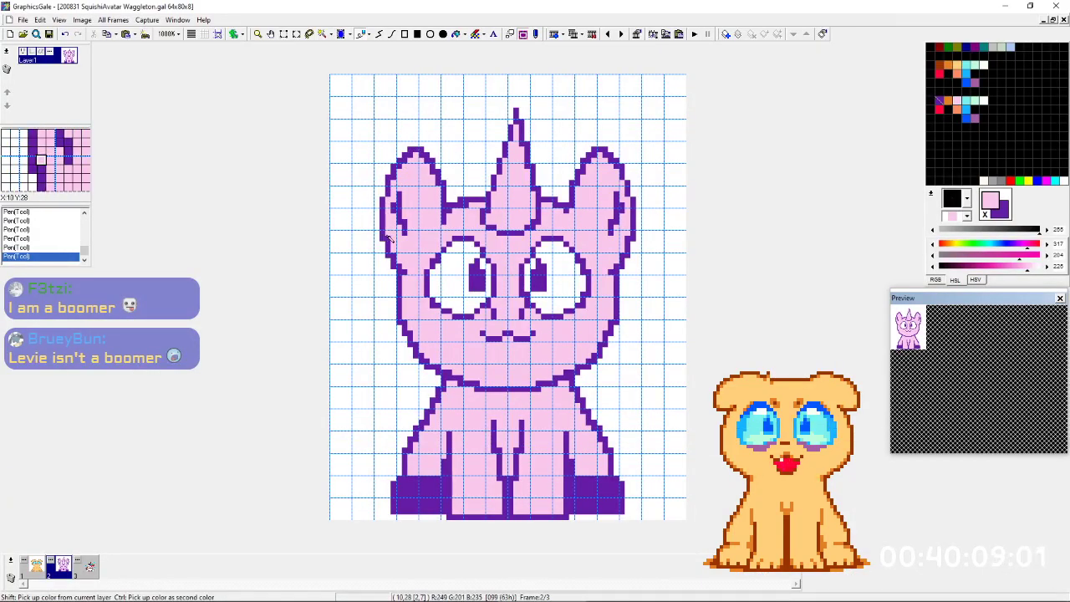
{"action": "key", "text": "alt+Tab"}
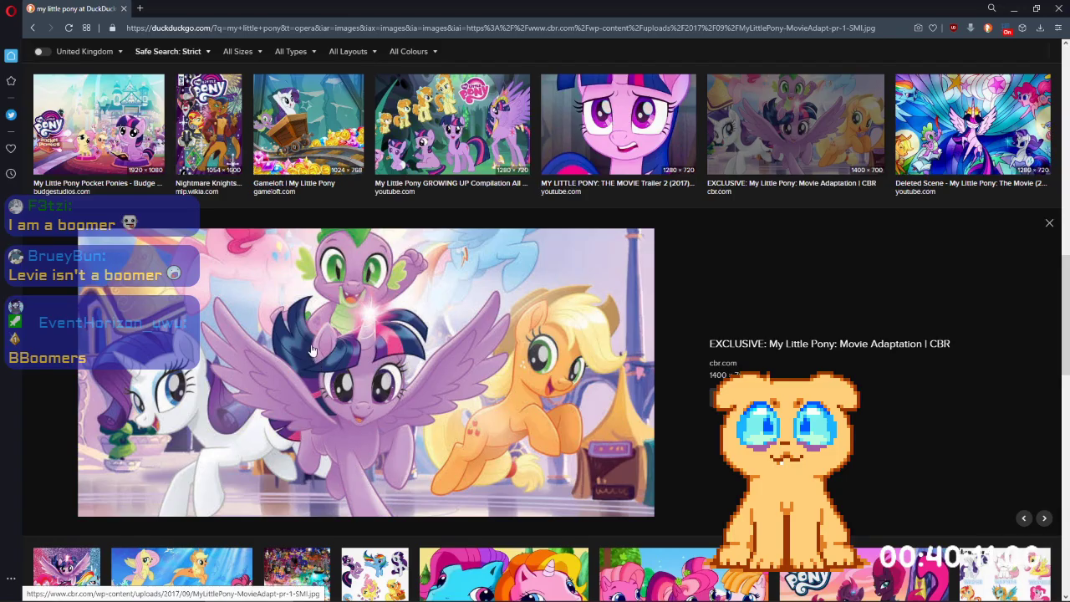
{"action": "key", "text": "alt+Tab"}
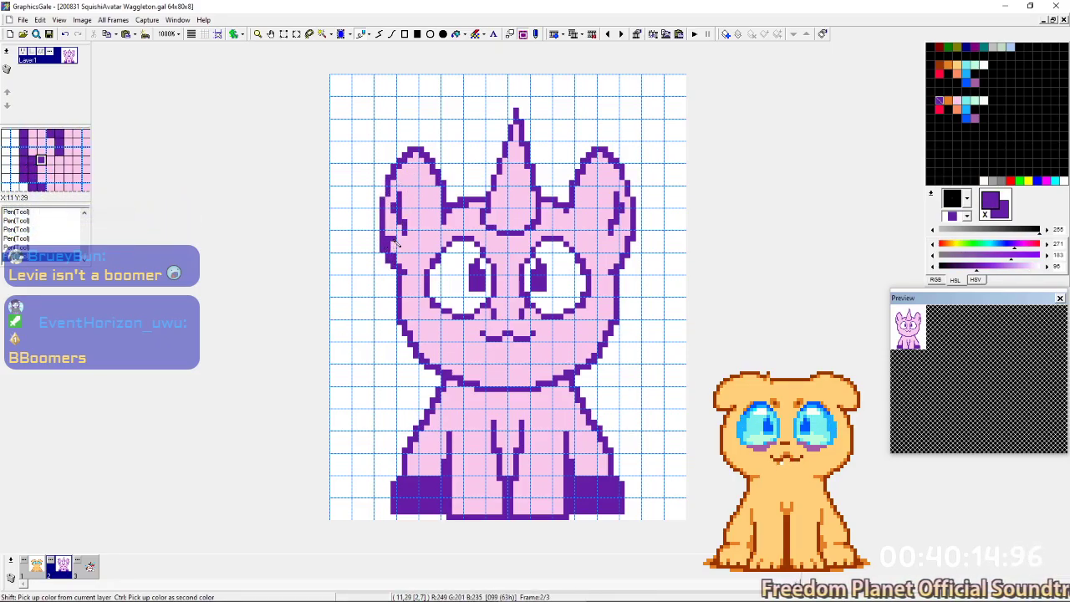
Redraw the left ear's outer outline up to a pointed tip and erase its inner ear line with light pink.
{"action": "right_click", "coordinate": [383, 202]}
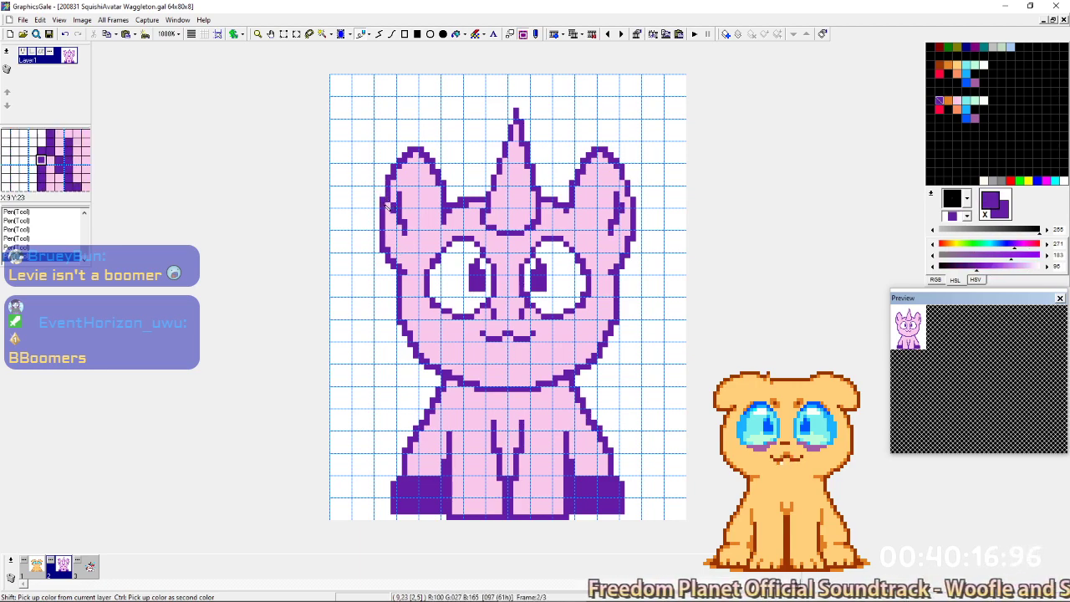
{"action": "right_click", "coordinate": [388, 171]}
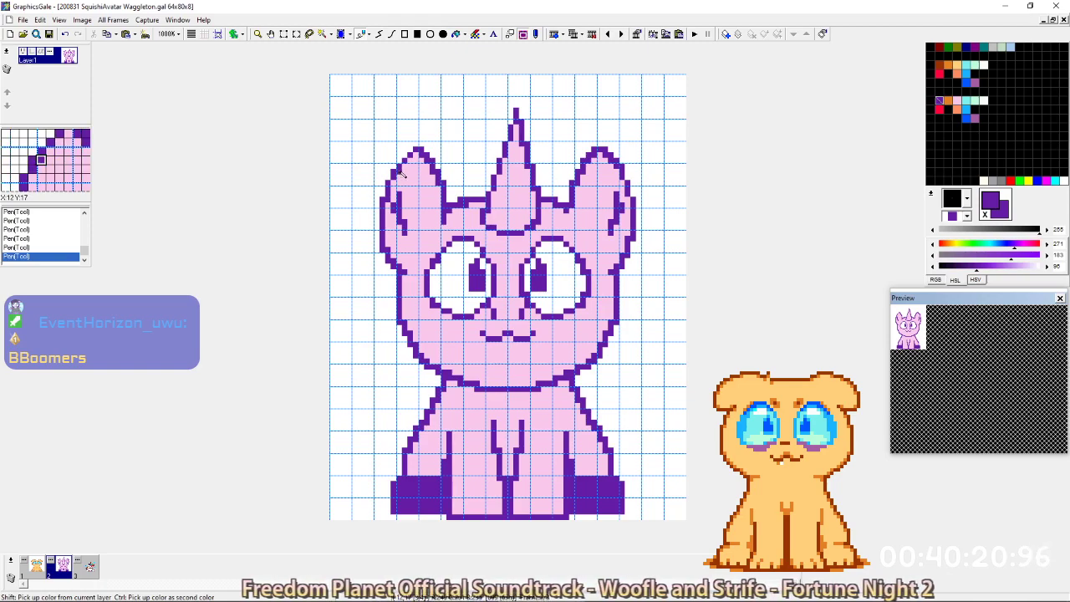
{"action": "right_click", "coordinate": [419, 156], "text": "ctrl"}
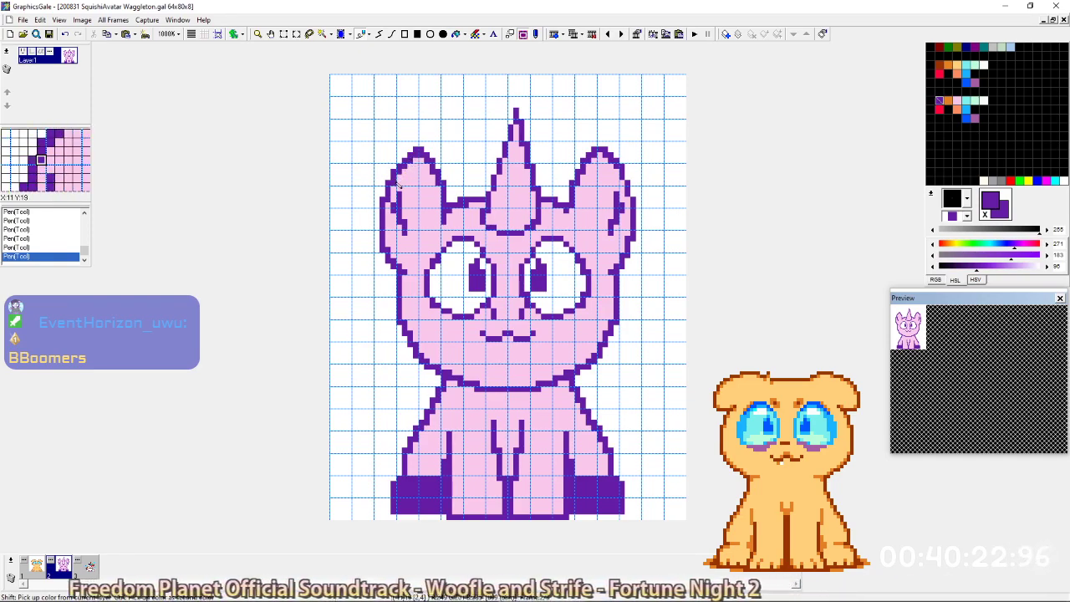
{"action": "right_click", "coordinate": [387, 186], "text": "ctrl"}
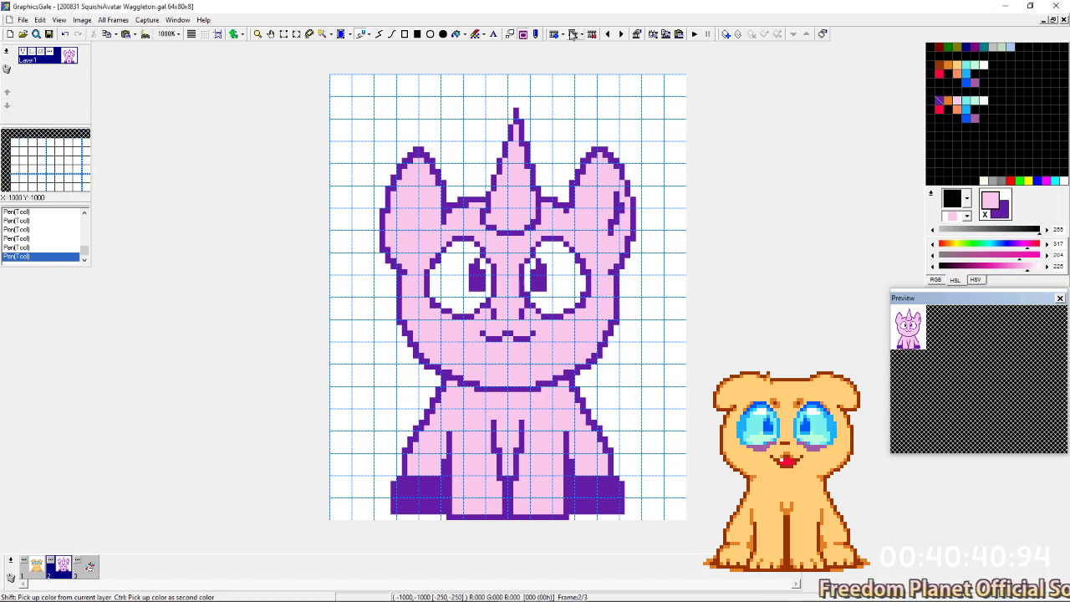
Reshape the right ear's outer outline to mirror the pointed left ear, and fill over its inner ear line with light pink.
{"action": "left_click", "coordinate": [608, 150], "text": "ctrl"}
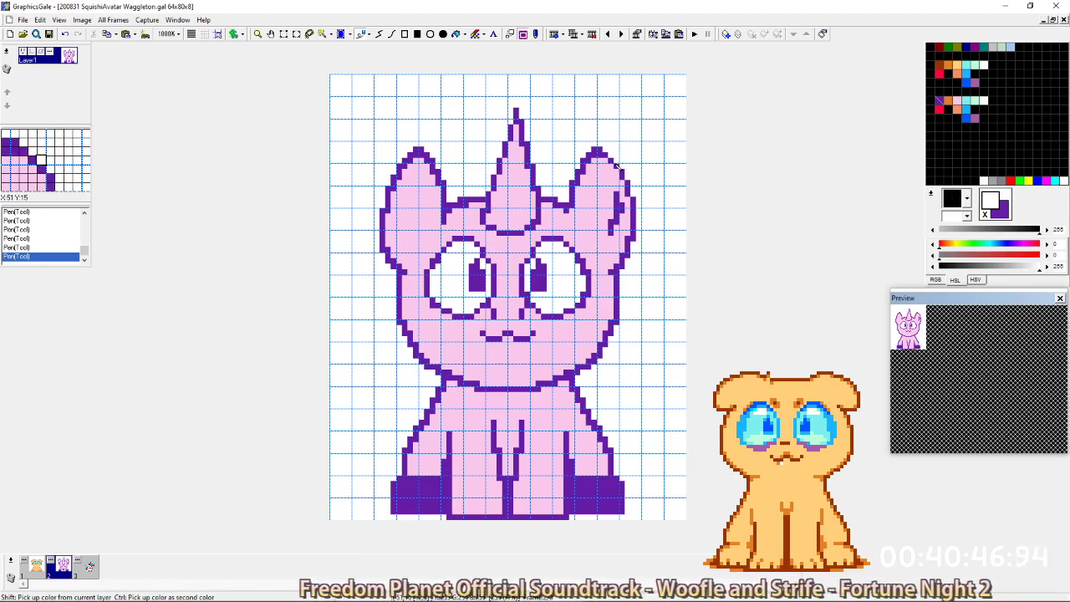
{"action": "left_click", "coordinate": [623, 164], "text": "ctrl"}
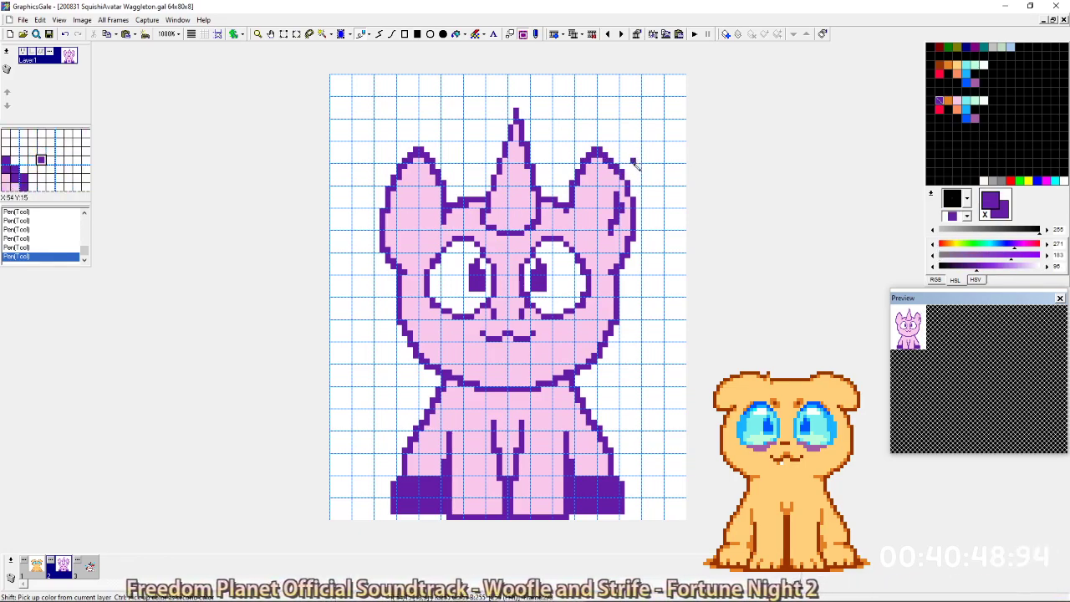
{"action": "left_click", "coordinate": [630, 171], "text": "ctrl"}
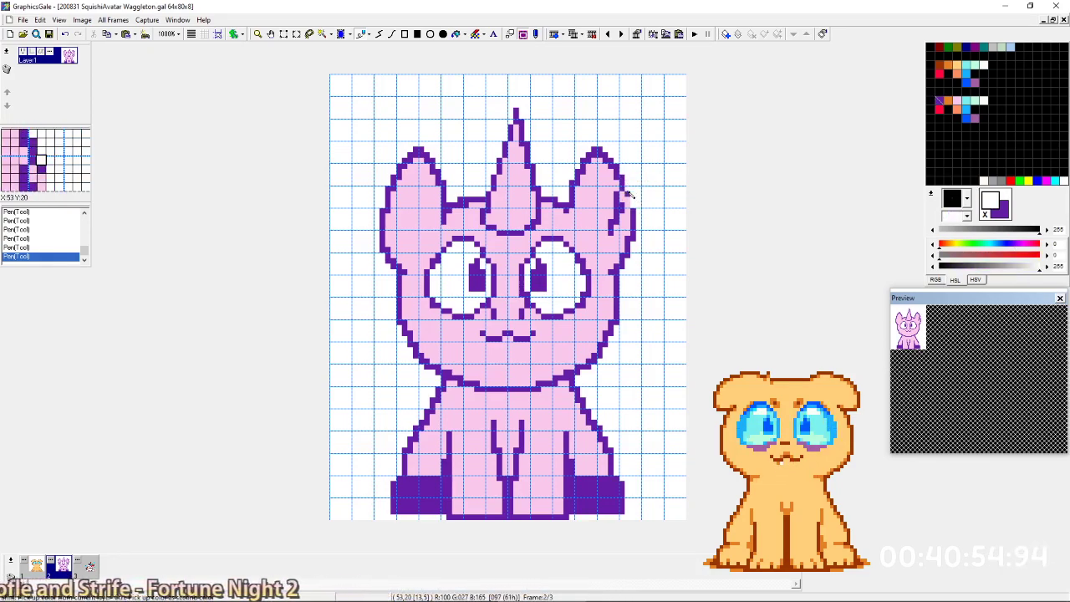
{"action": "left_click", "coordinate": [632, 205], "text": "ctrl"}
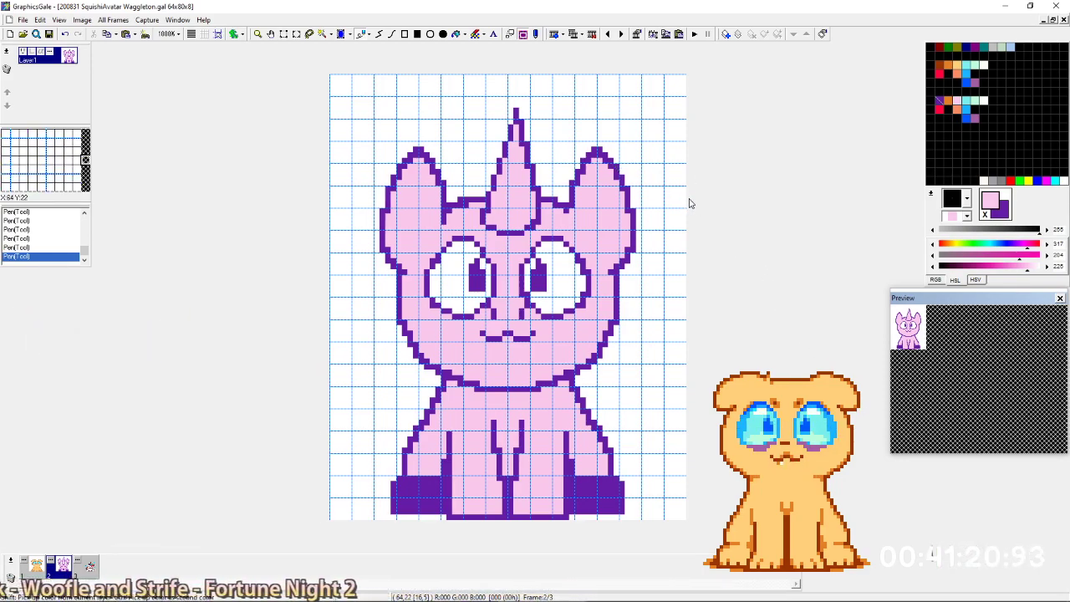
Compare the sprite with the My Little Pony: Movie Adaptation image, then rework the outline where each ear's lower edge meets the cheek in GraphicsGale.
{"action": "key", "text": "alt+Tab"}
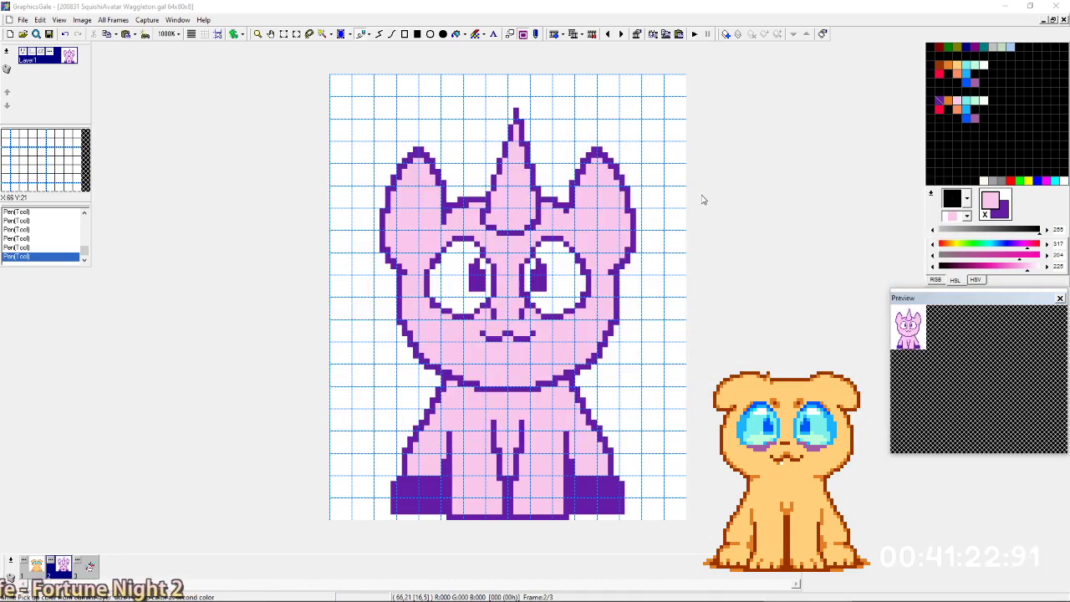
{"action": "key", "text": "alt+Tab"}
{"action": "left_click", "coordinate": [669, 225]}
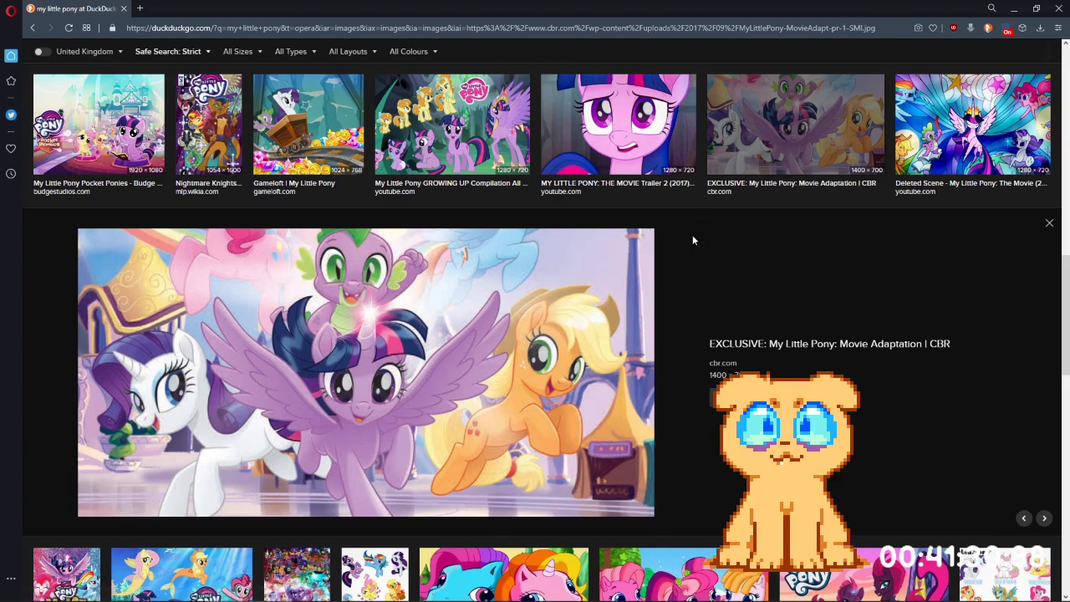
{"action": "key", "text": "alt+Tab"}
{"action": "key", "text": "alt+Tab"}
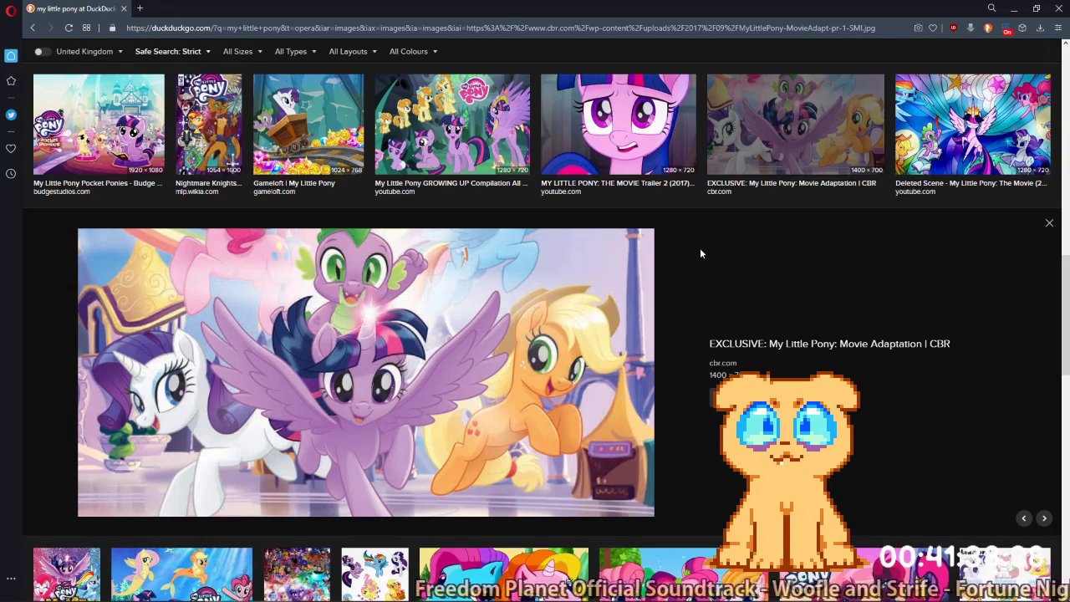
{"action": "key", "text": "alt+Tab"}
{"action": "right_click", "coordinate": [403, 273]}
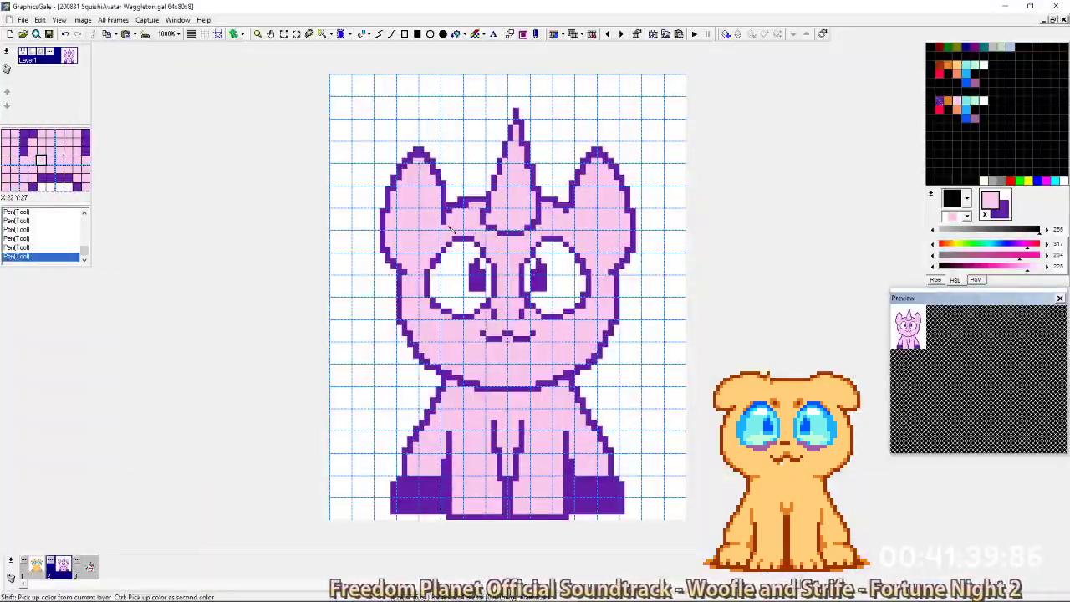
{"action": "right_click", "coordinate": [408, 273]}
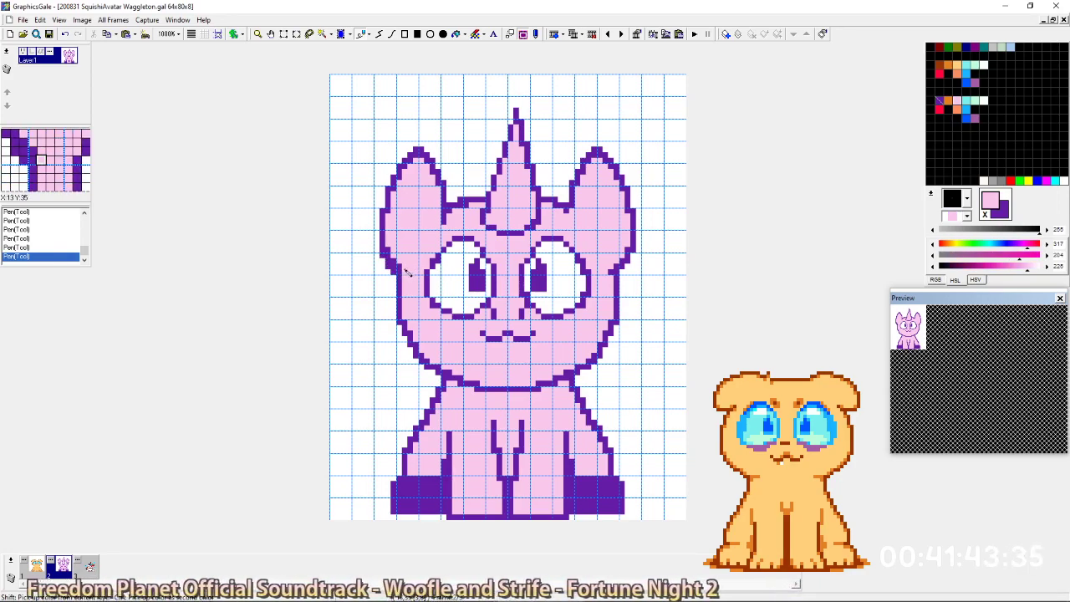
{"action": "right_click", "coordinate": [633, 256]}
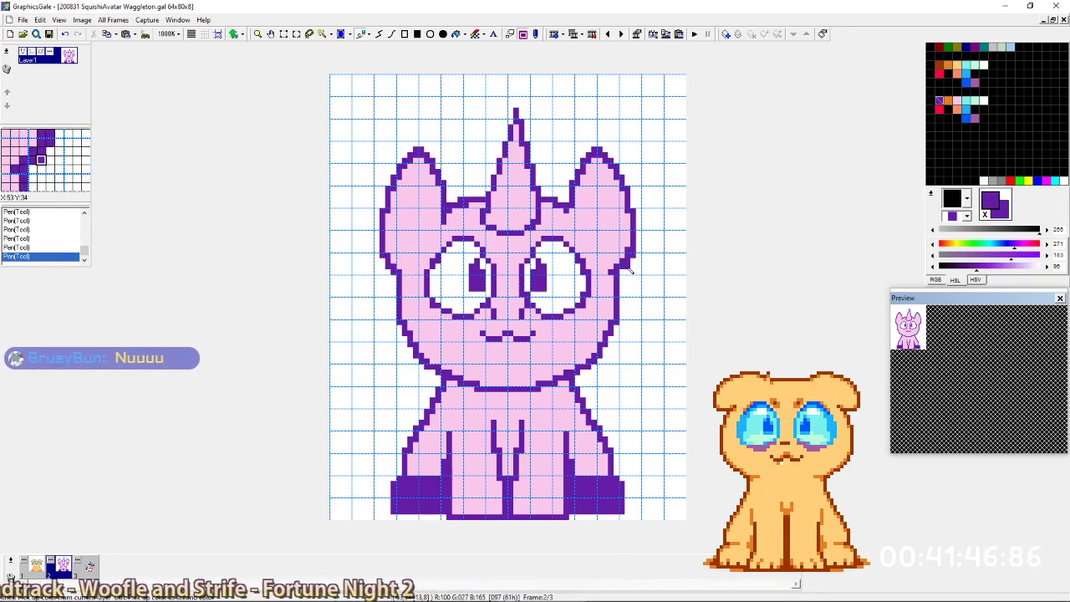
{"action": "right_click", "coordinate": [622, 264]}
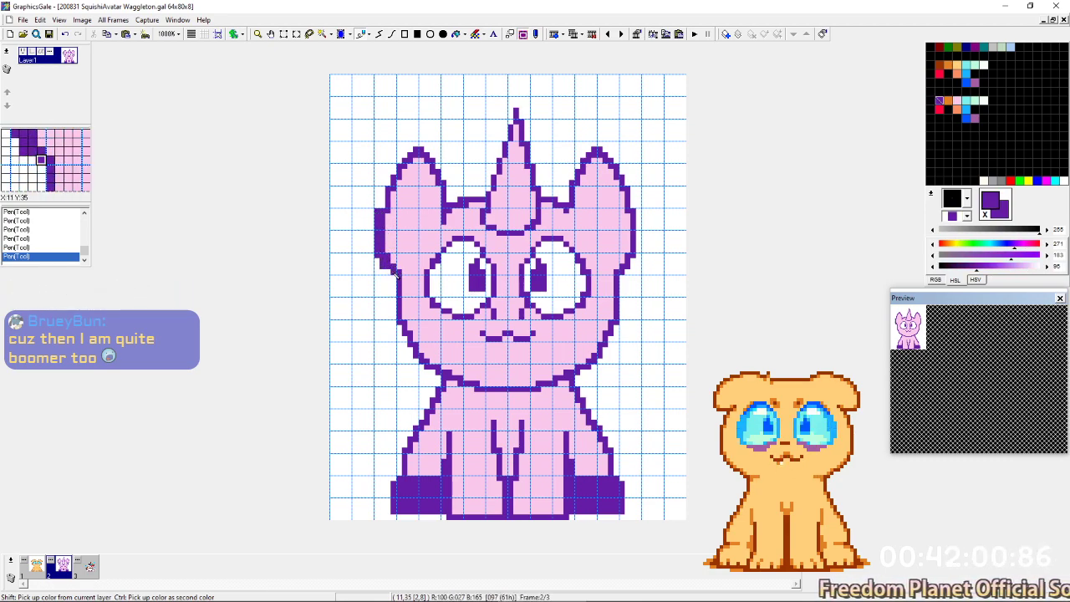
Widen the left ear one pixel outward, thin its outline with light pink and keep the tip pointed, checking the pony reference in the browser.
{"action": "right_click", "coordinate": [396, 274]}
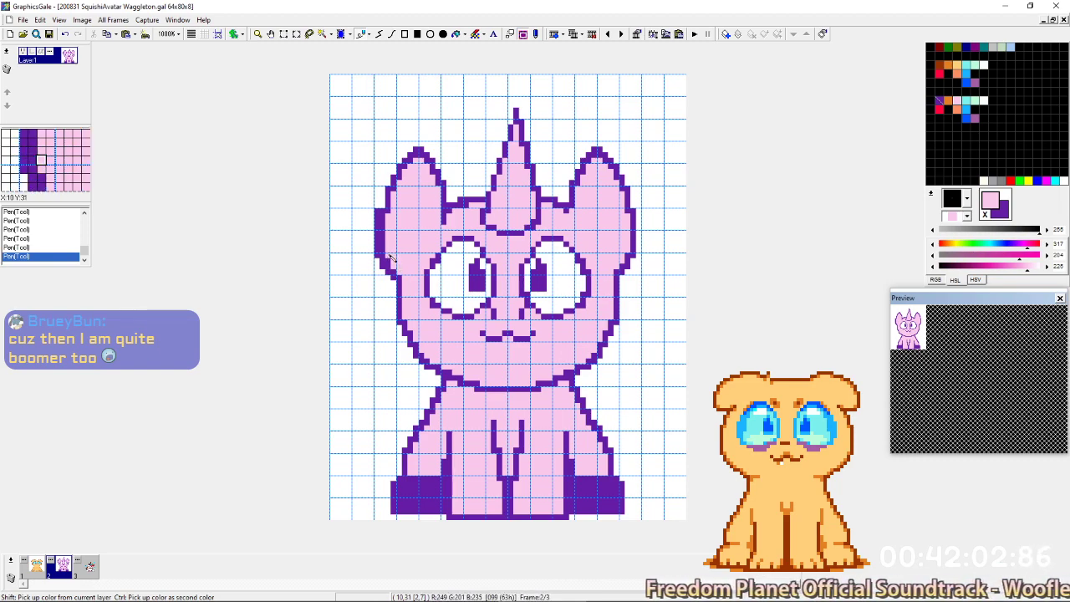
{"action": "right_click", "coordinate": [387, 198]}
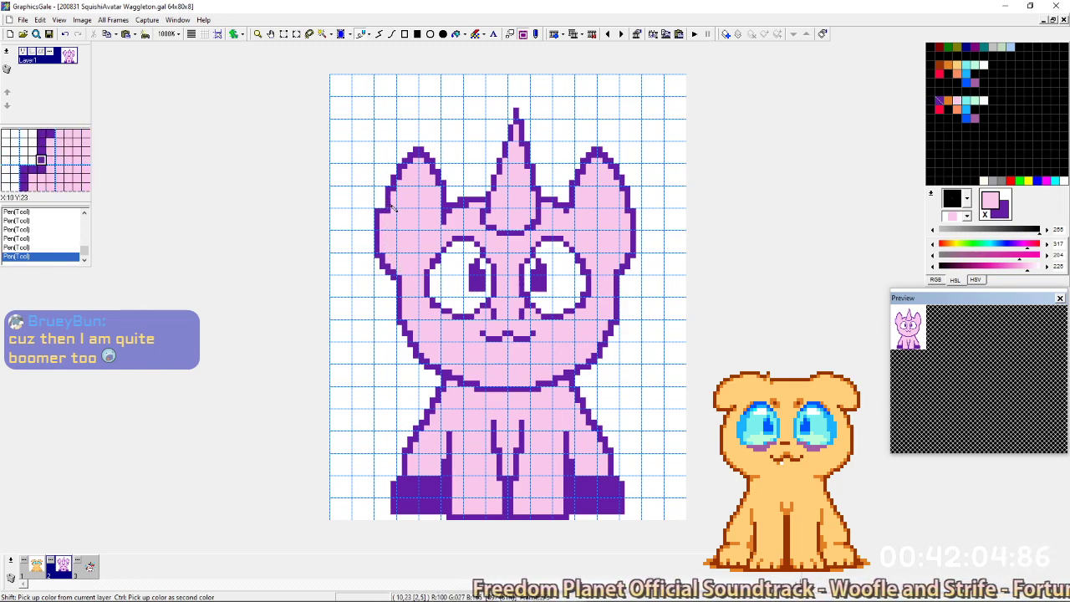
{"action": "left_click_drag", "start_coordinate": [387, 199], "coordinate": [395, 179]}
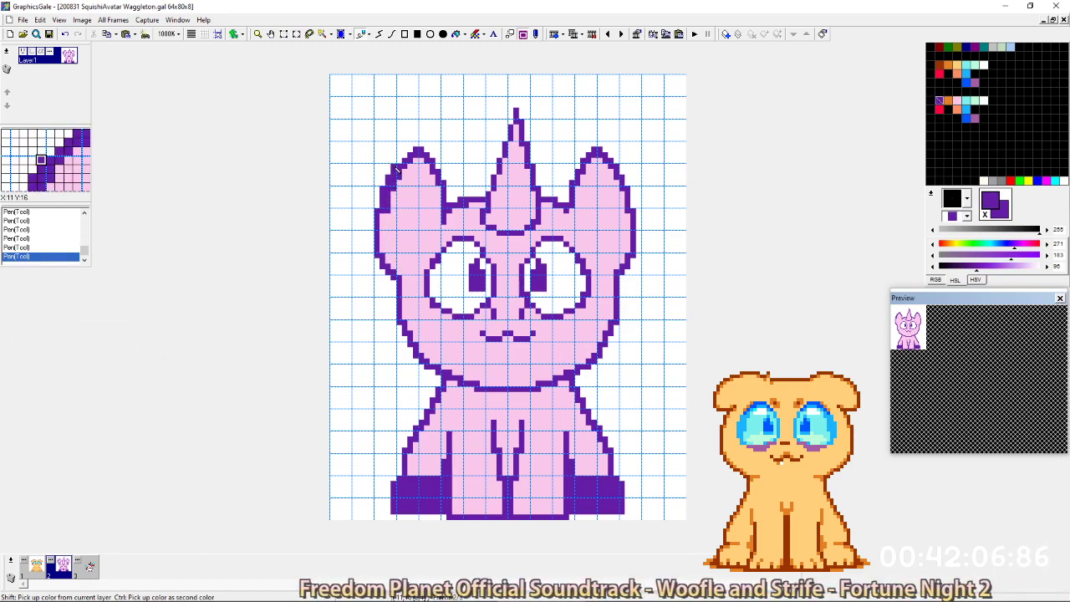
{"action": "right_click", "coordinate": [403, 186]}
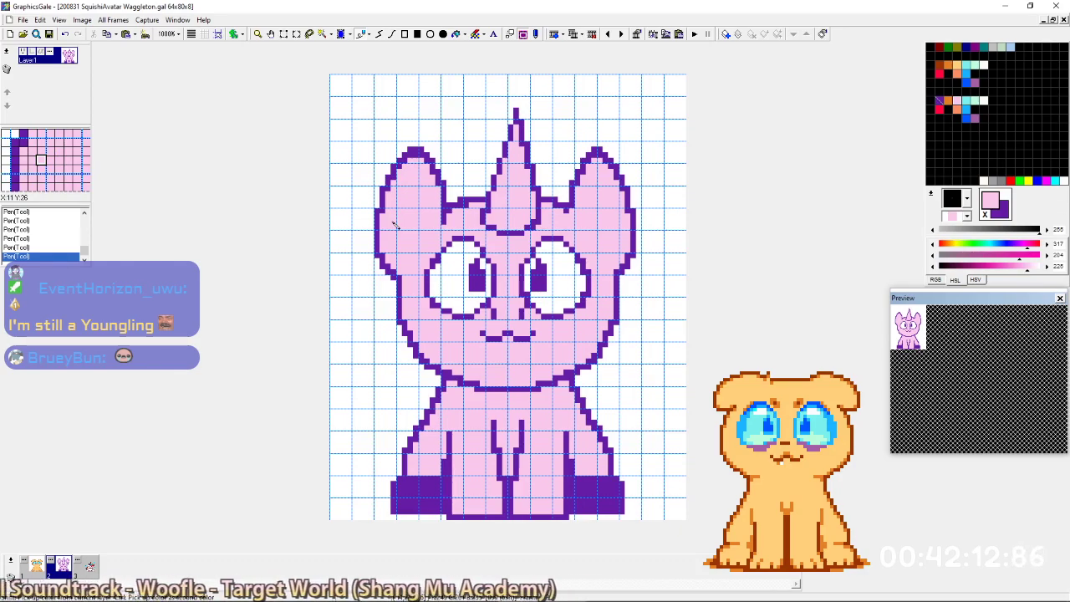
{"action": "key", "text": "alt+Tab"}
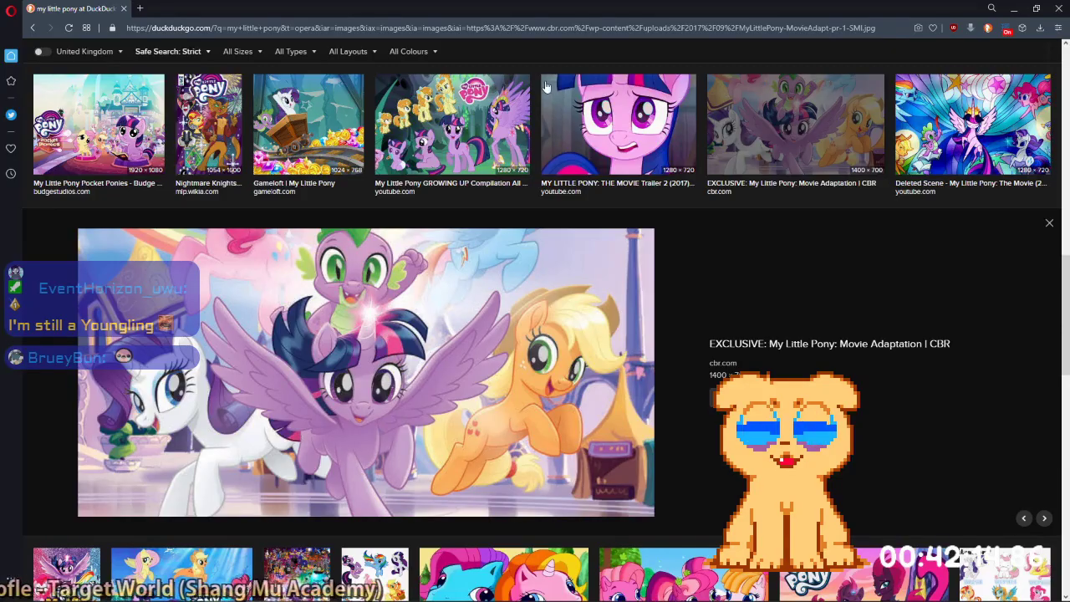
{"action": "key", "text": "alt+Tab"}
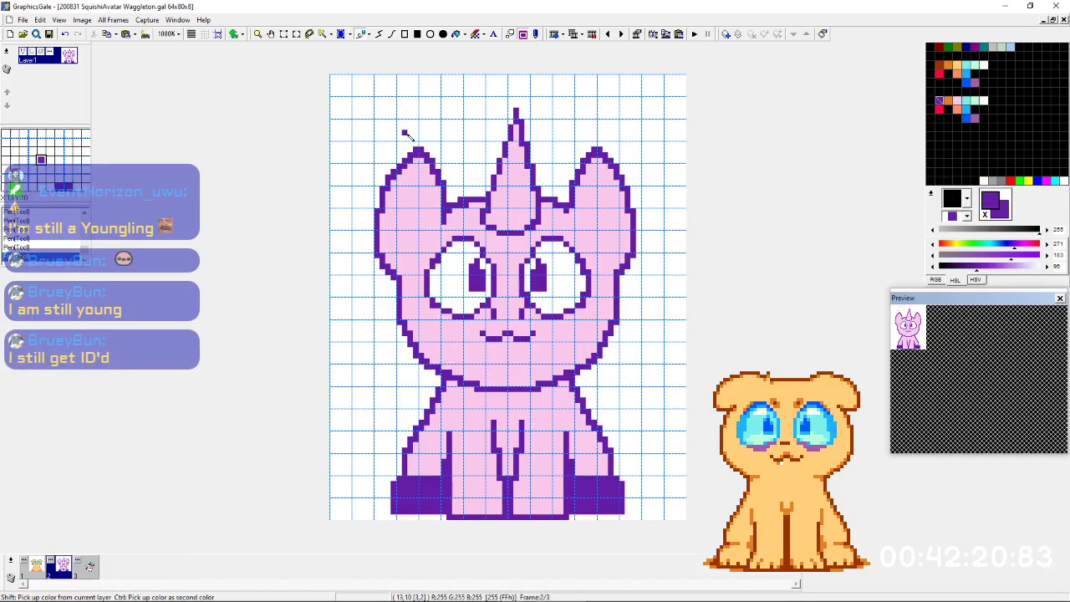
{"action": "left_click", "coordinate": [387, 186], "text": "ctrl"}
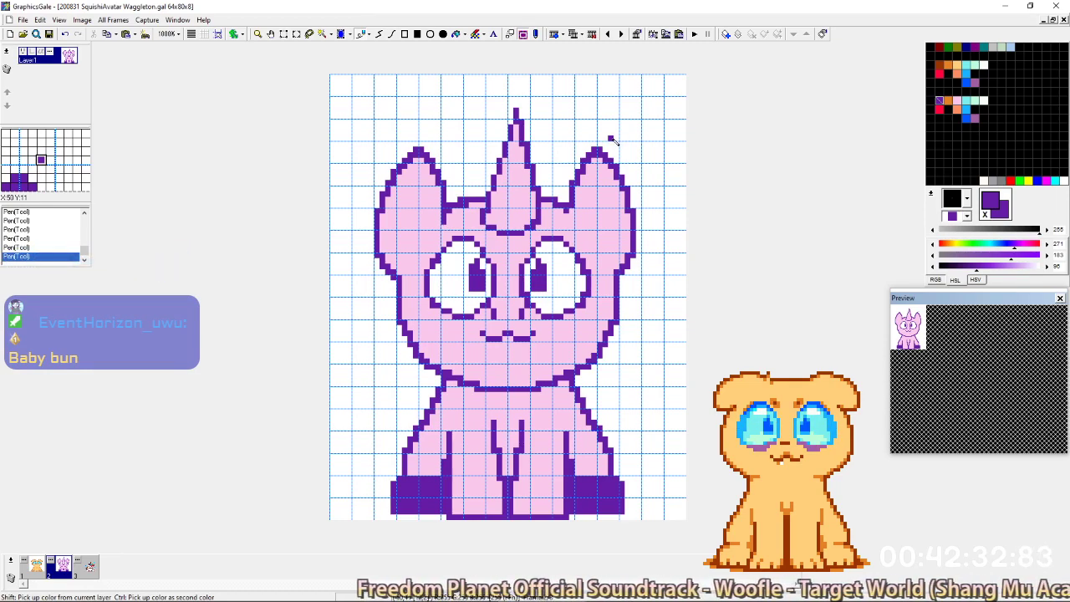
Widen the right ear one pixel outward to mirror the left ear and thin its outline with light pink.
{"action": "left_click_drag", "start_coordinate": [640, 211], "coordinate": [632, 267]}
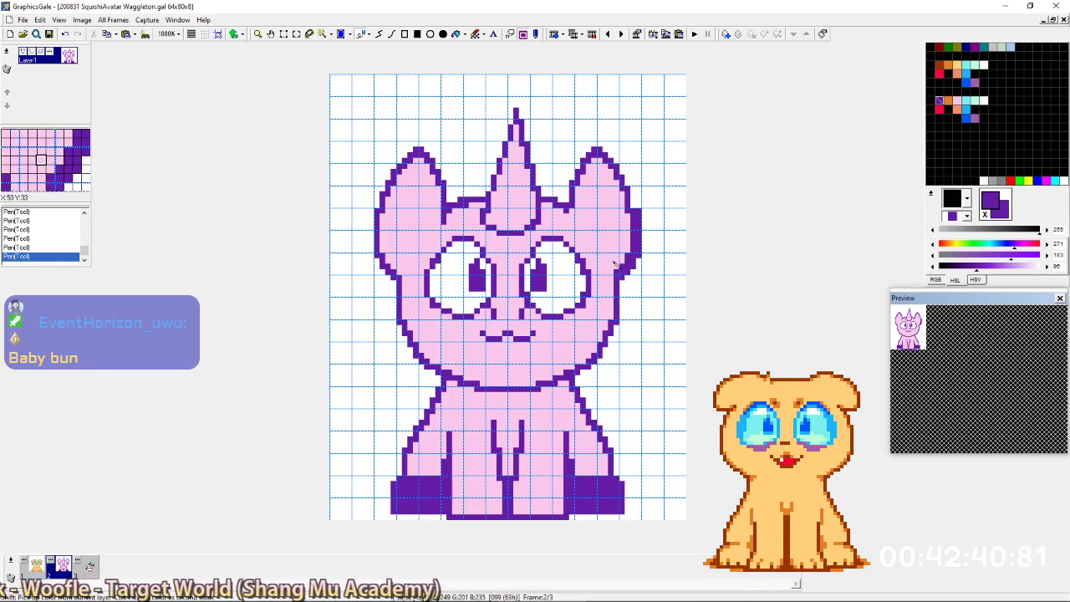
{"action": "right_click", "coordinate": [615, 265]}
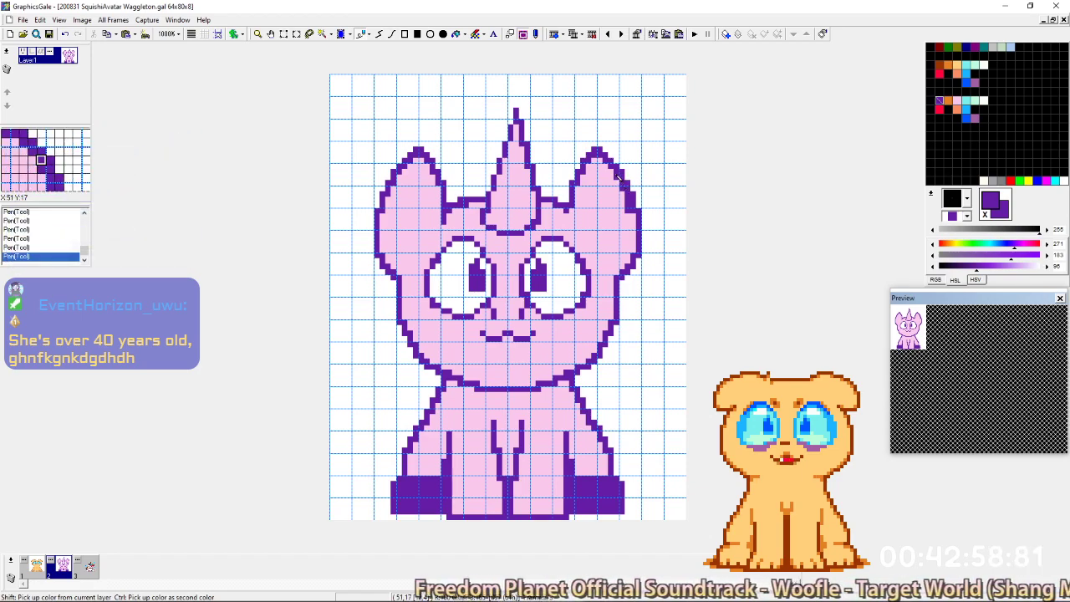
{"action": "right_click", "coordinate": [611, 199]}
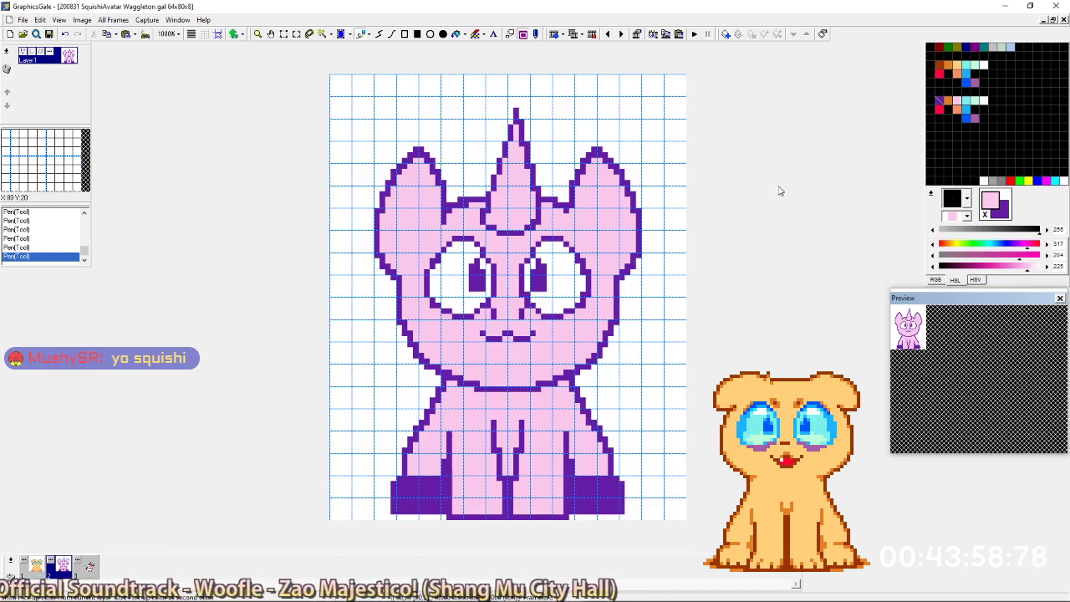
Compare the widened ears with the ponies' ears in the Movie Adaptation image, ending on the browser page.
{"action": "key", "text": "alt+Tab"}
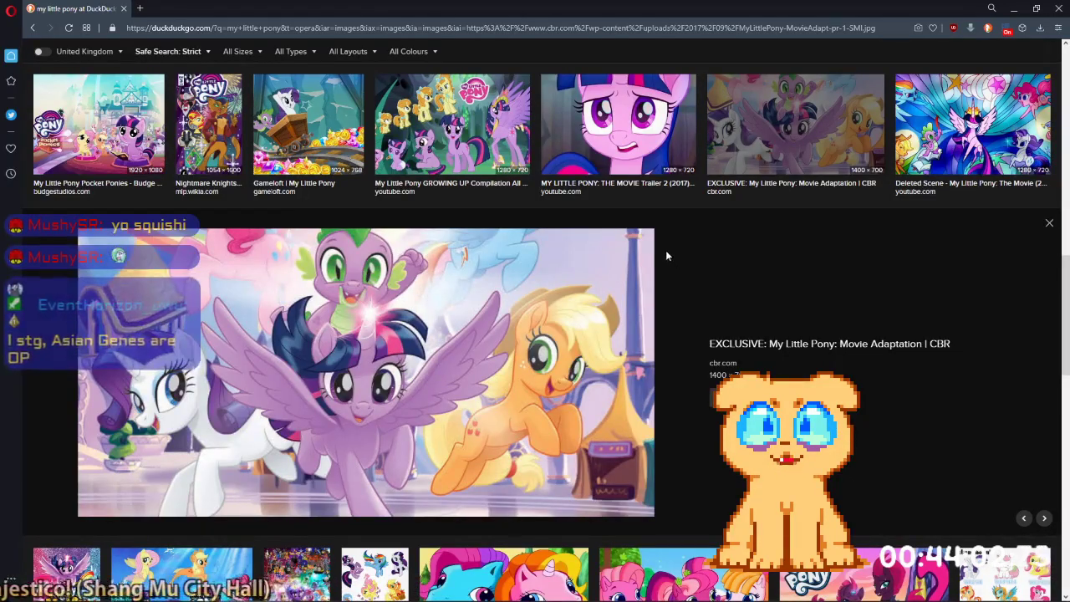
{"action": "key", "text": "alt+Tab"}
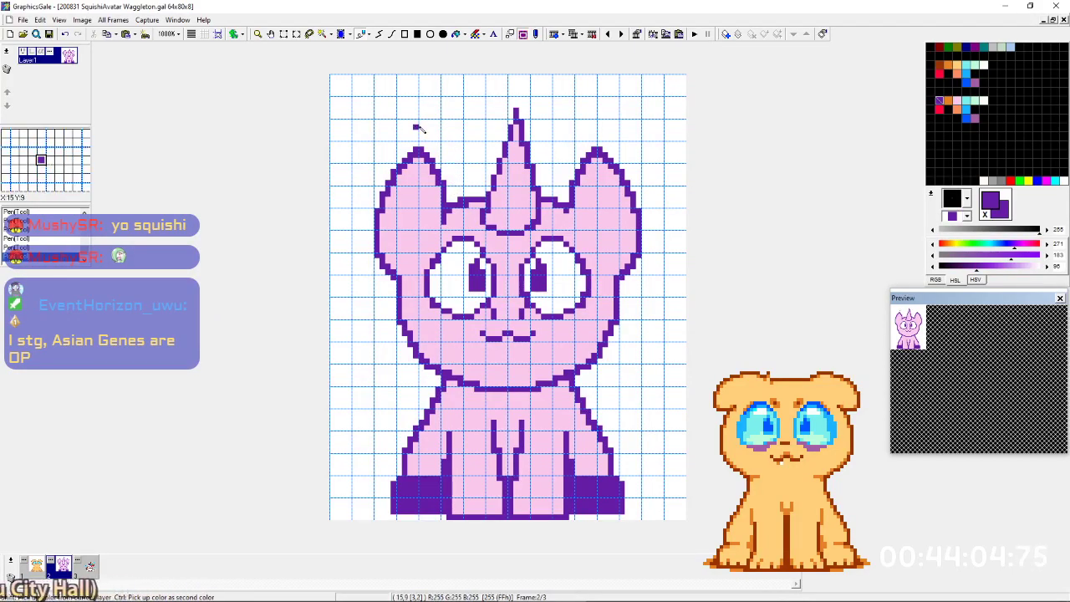
{"action": "key", "text": "alt+Tab"}
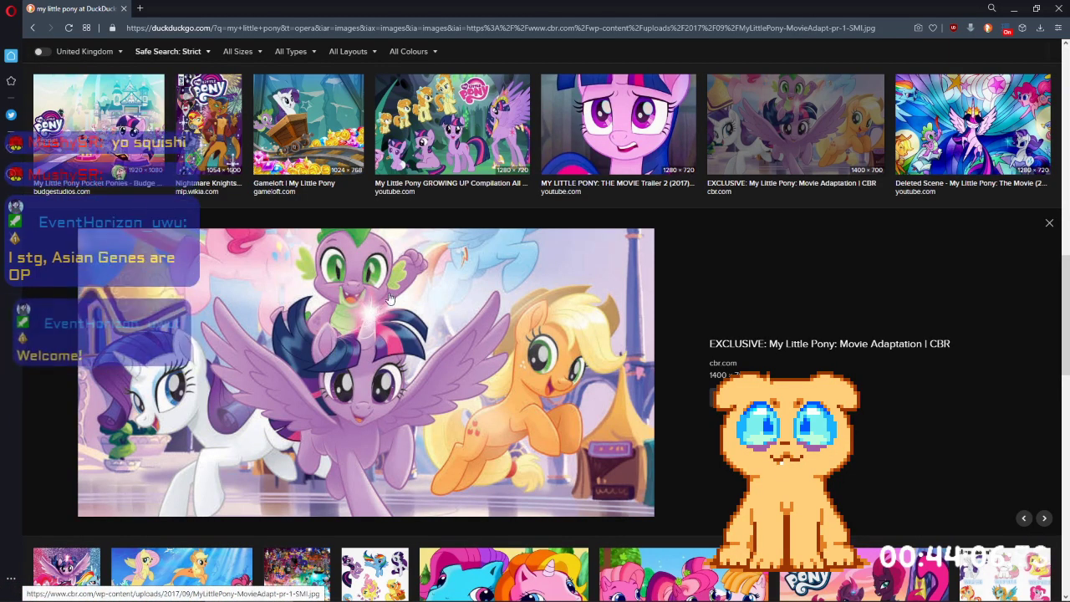
Draw a dark purple inner-ear line near the inner edge of each ear in GraphicsGale, checking the Movie Adaptation image in the browser.
{"action": "key", "text": "alt+Tab"}
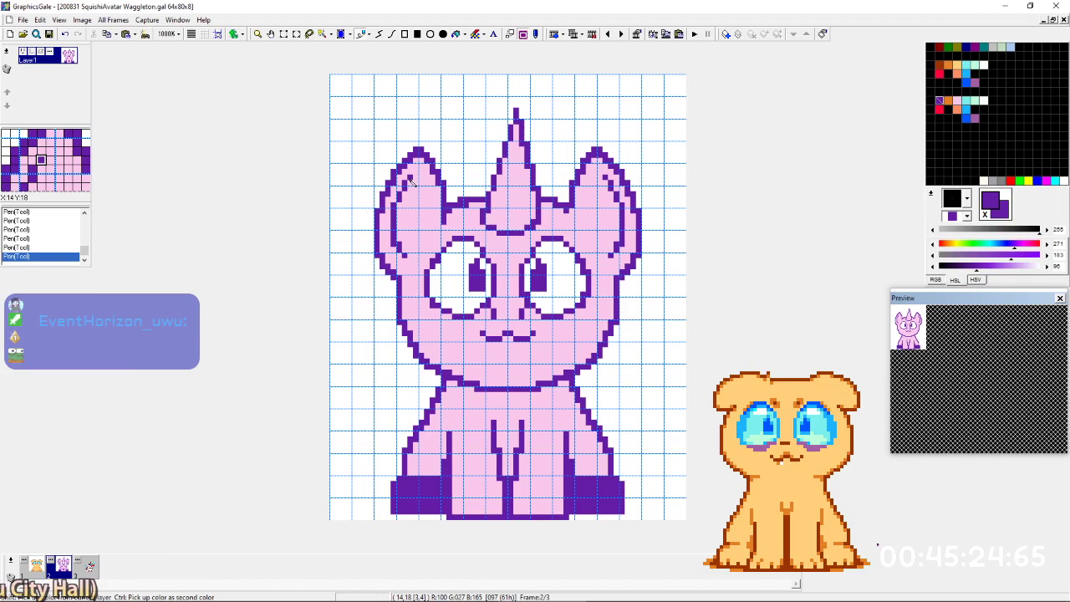
{"action": "key", "text": "Left"}
{"action": "key", "text": "Right"}
{"action": "key", "text": "alt+Tab"}
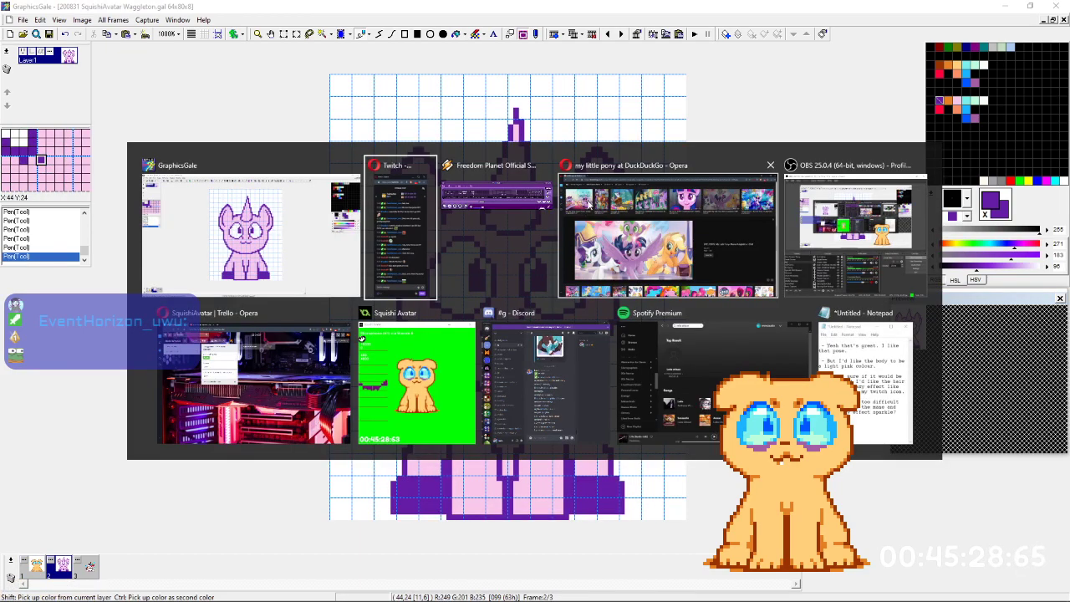
{"action": "left_click", "coordinate": [593, 198]}
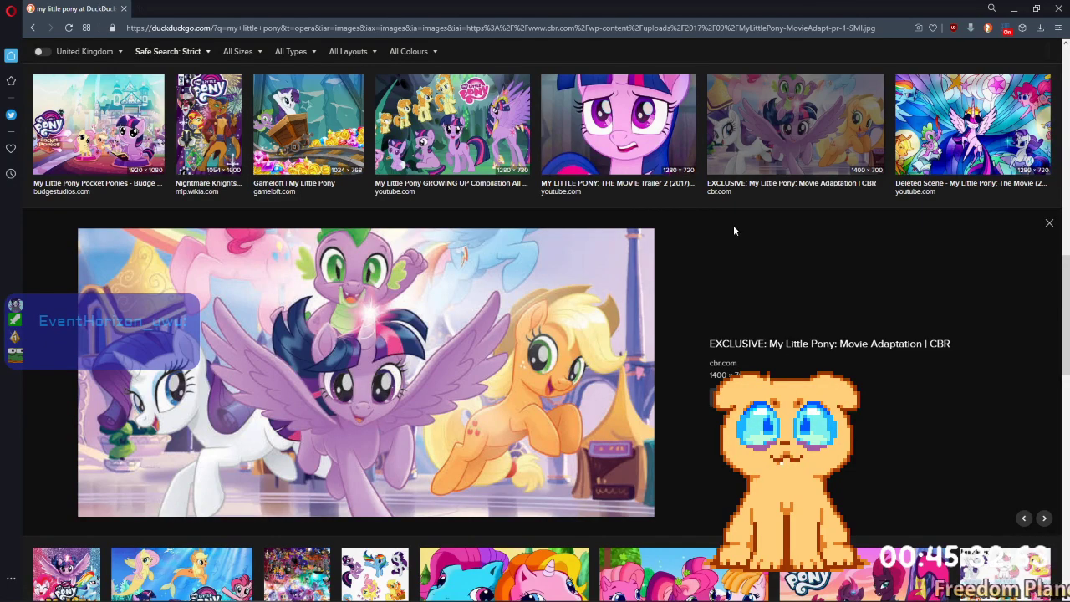
{"action": "key", "text": "alt+Tab"}
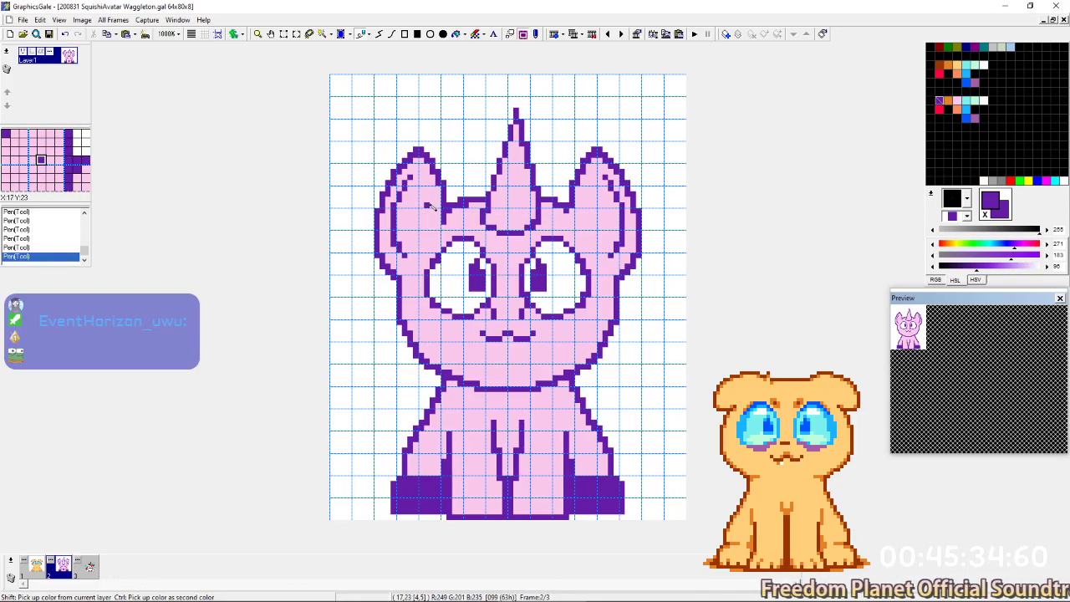
{"action": "left_click_drag", "start_coordinate": [426, 199], "coordinate": [426, 224]}
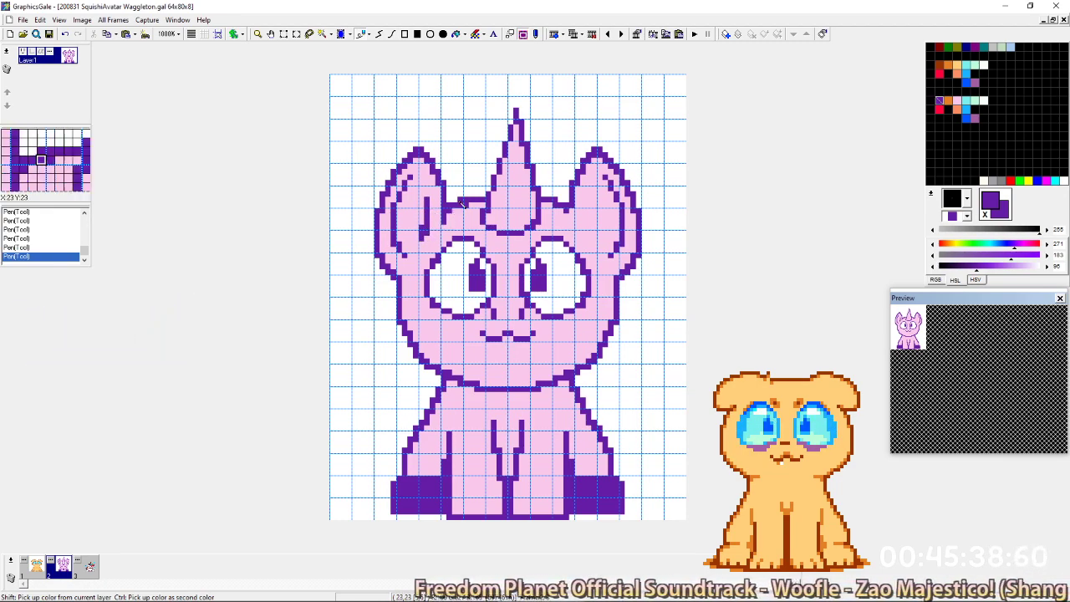
{"action": "left_click", "coordinate": [443, 224], "text": "ctrl"}
{"action": "left_click", "coordinate": [430, 225], "text": "ctrl"}
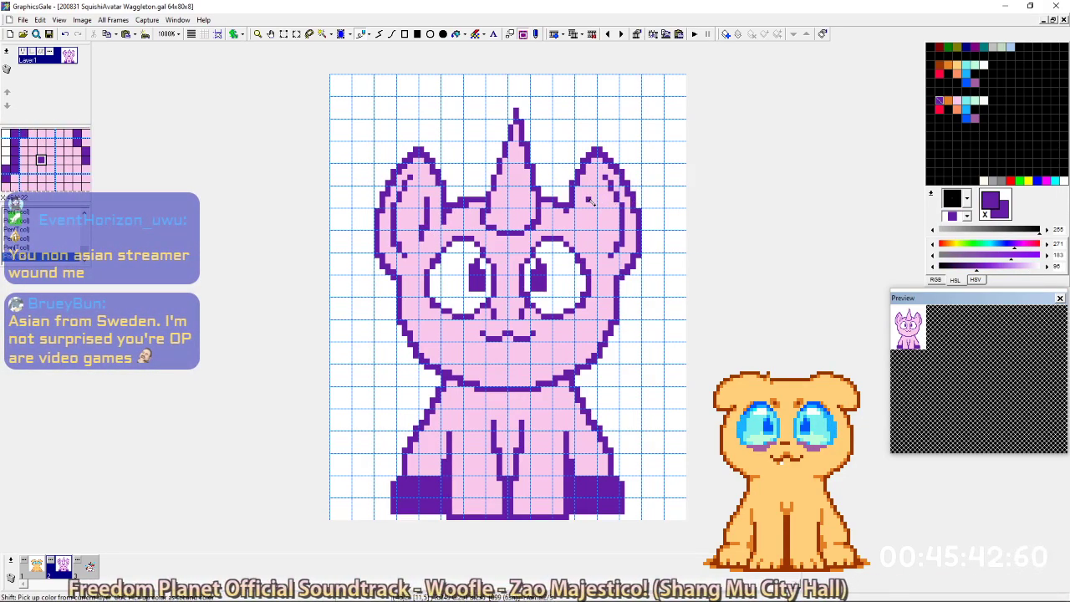
{"action": "left_click_drag", "start_coordinate": [588, 199], "coordinate": [589, 219]}
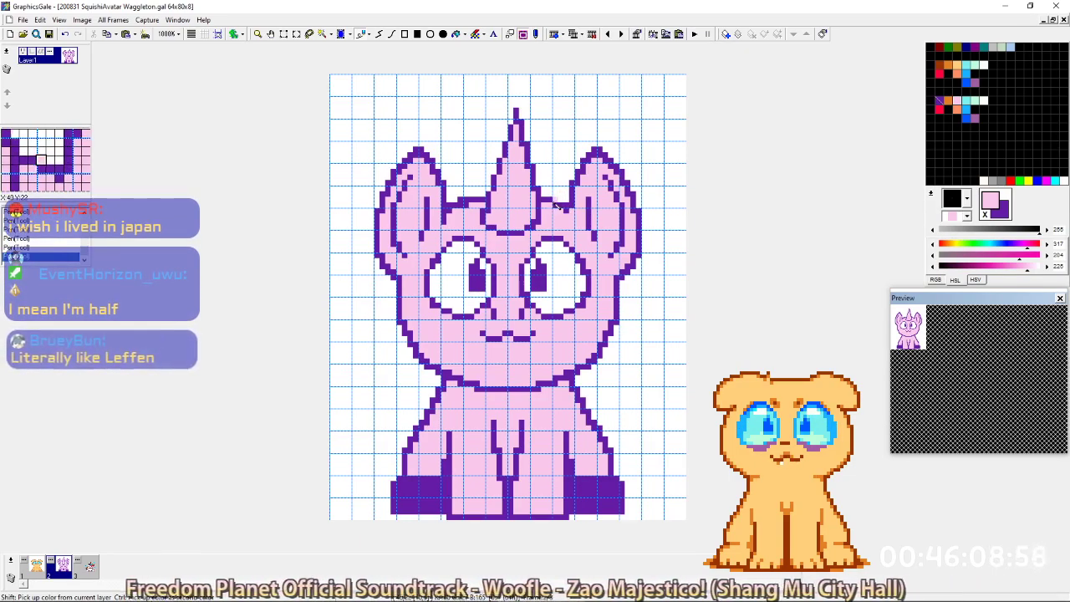
Shorten the lower end of the existing outer fold line in each ear by one pixel, keeping both ears mirrored.
{"action": "key", "text": "alt+Tab"}
{"action": "key", "text": "alt+Tab"}
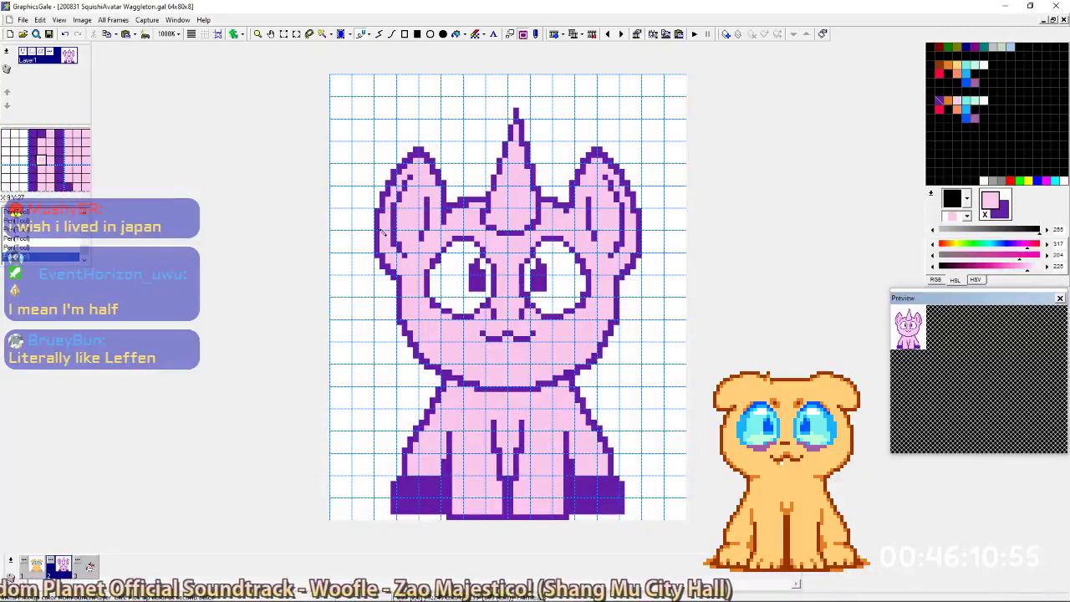
{"action": "right_click", "coordinate": [400, 250]}
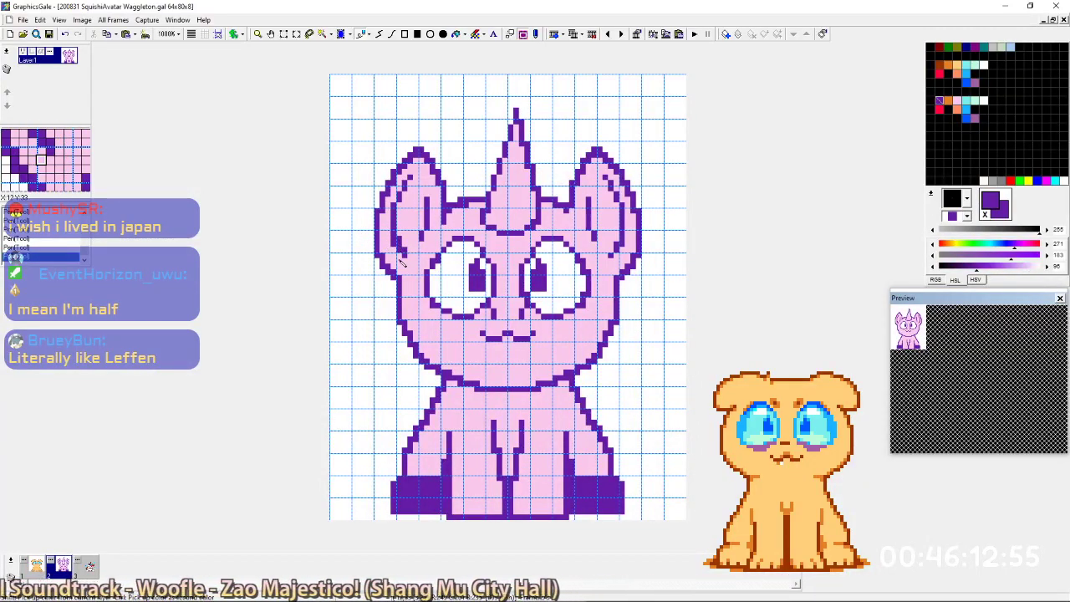
{"action": "right_click", "coordinate": [406, 260]}
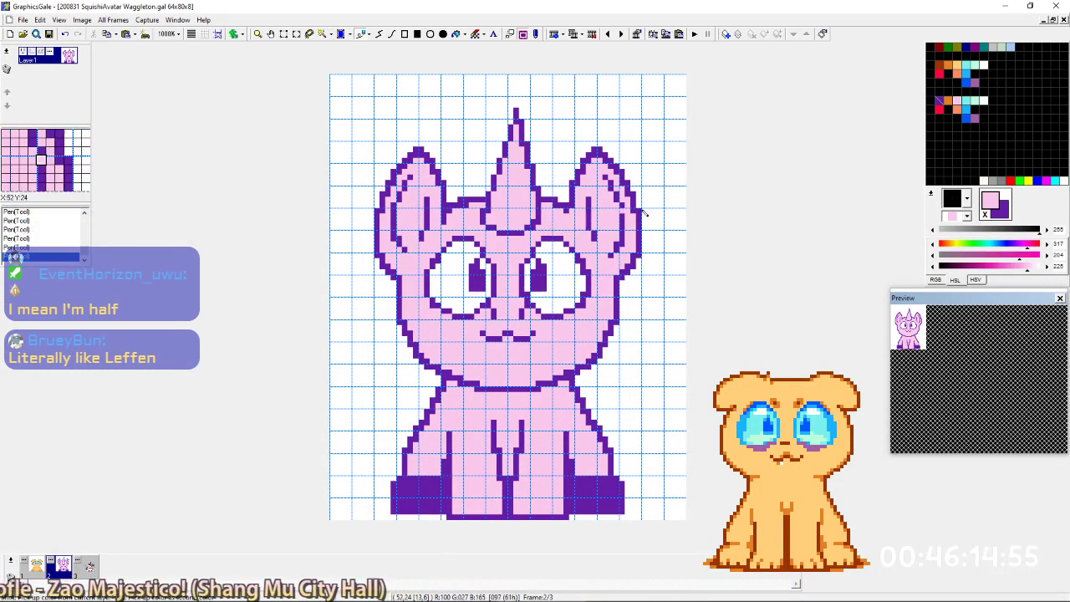
{"action": "right_click", "coordinate": [615, 254]}
{"action": "right_click", "coordinate": [623, 254]}
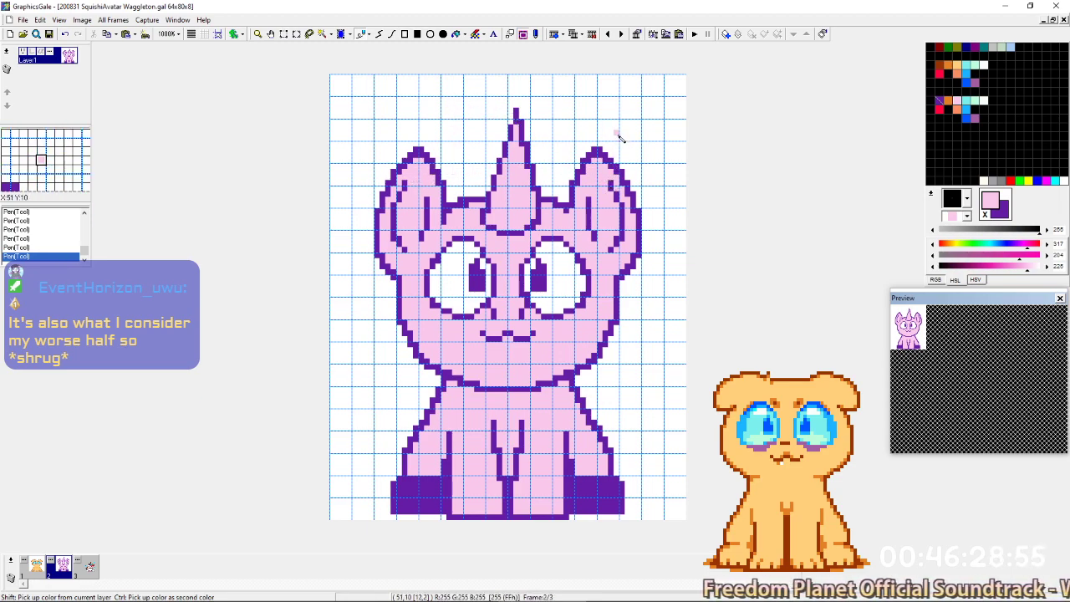
Refine the upper end of the outer fold line in both ears so it curves toward the ear tip.
{"action": "right_click", "coordinate": [406, 183]}
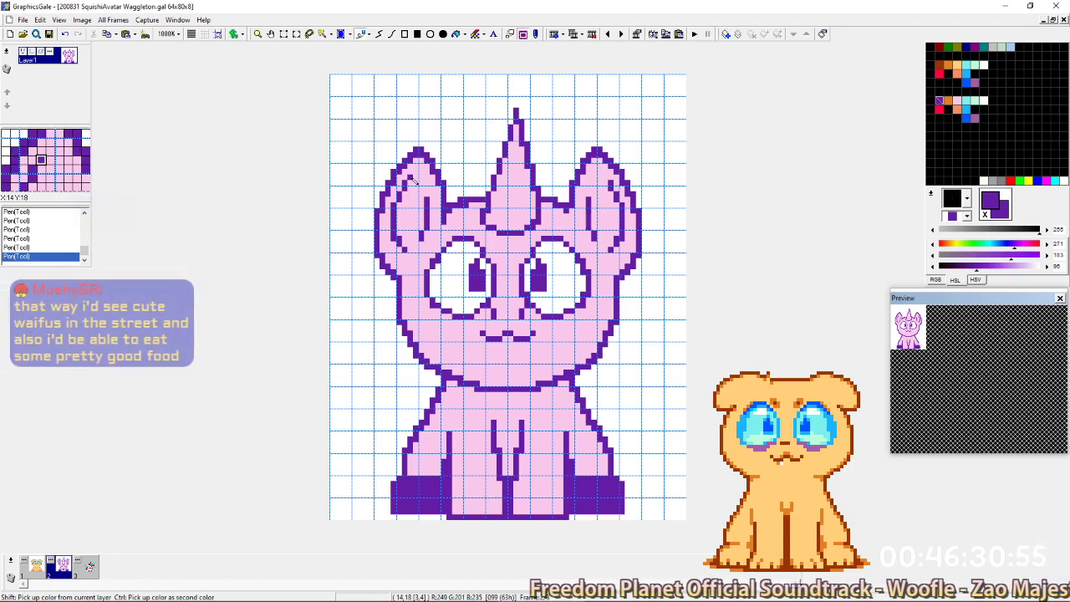
{"action": "left_click_drag", "start_coordinate": [411, 177], "coordinate": [415, 172]}
{"action": "left_click", "coordinate": [605, 177]}
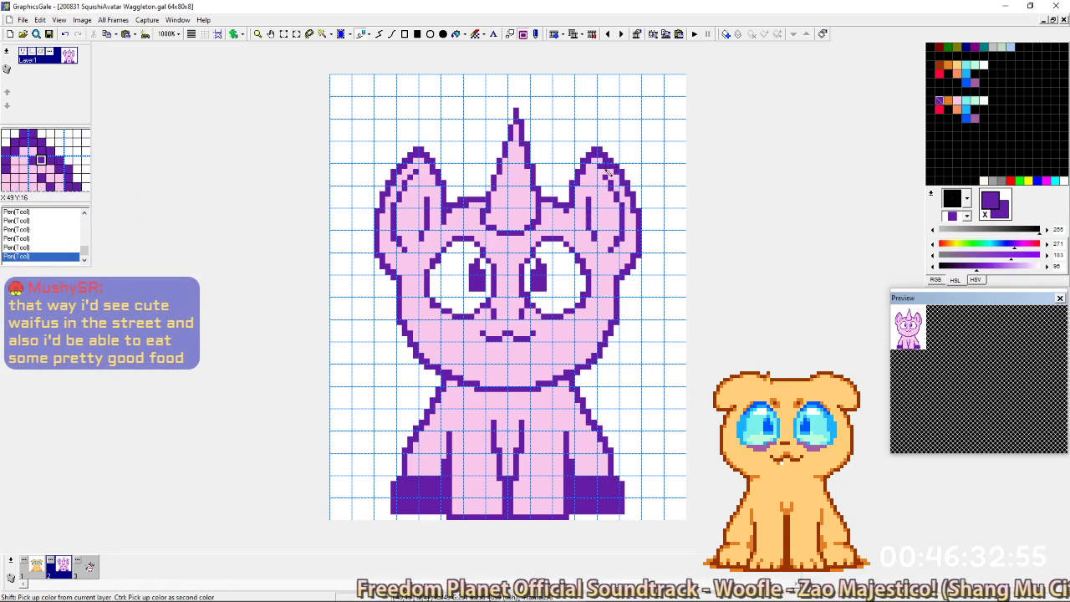
{"action": "right_click", "coordinate": [608, 173]}
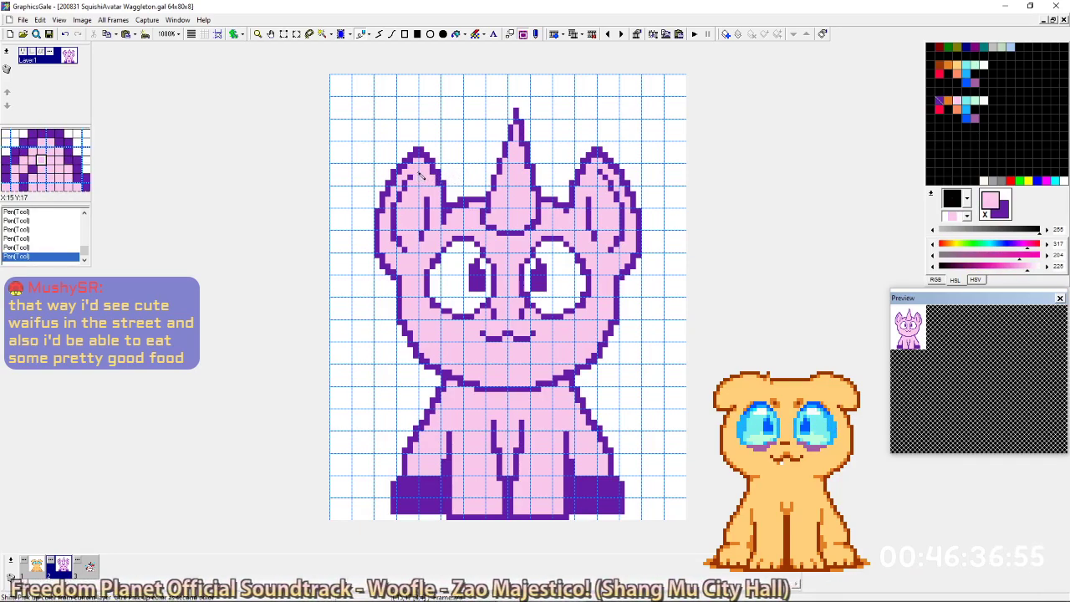
{"action": "right_click", "coordinate": [579, 173]}
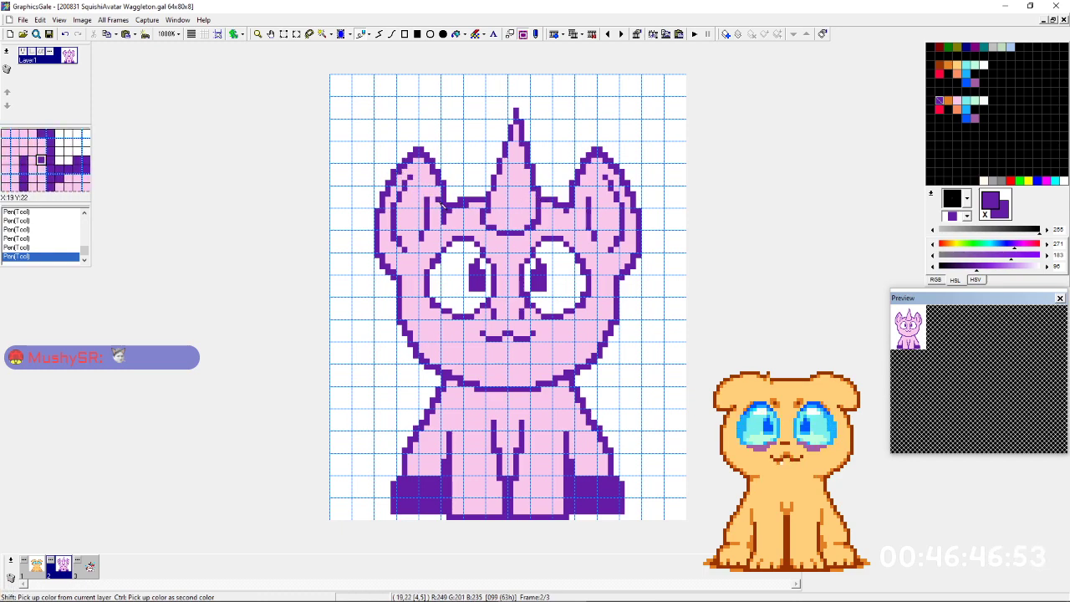
Shift the inner fold line in each ear one pixel toward the horn and extend it upward in a curve toward the tip.
{"action": "left_click_drag", "start_coordinate": [433, 200], "coordinate": [432, 218]}
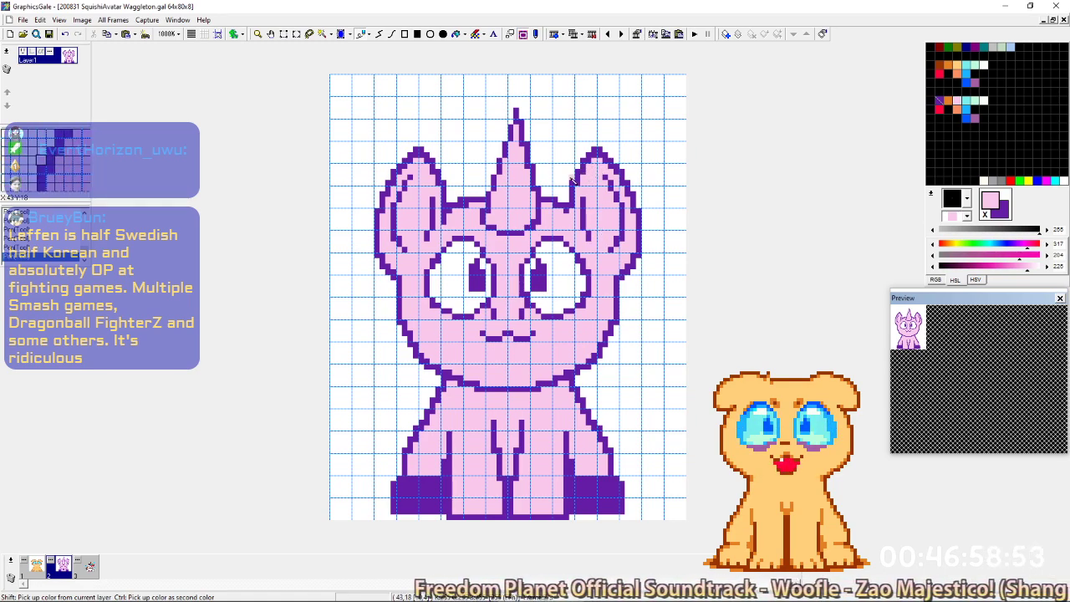
{"action": "right_click", "coordinate": [433, 212]}
{"action": "left_click_drag", "start_coordinate": [428, 204], "coordinate": [423, 184]}
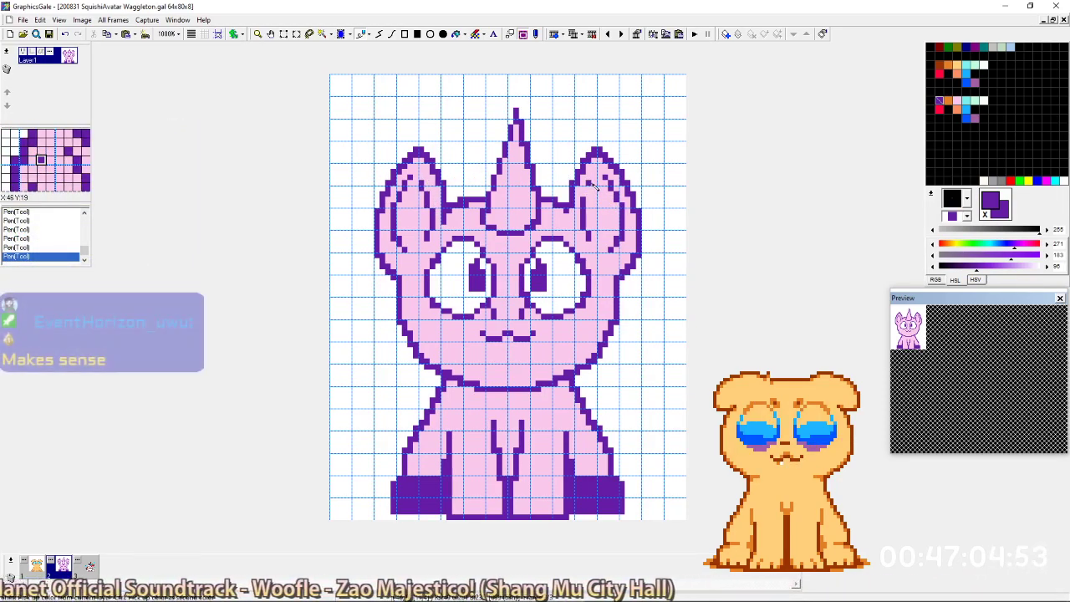
{"action": "right_click", "coordinate": [598, 193]}
{"action": "right_click", "coordinate": [589, 194]}
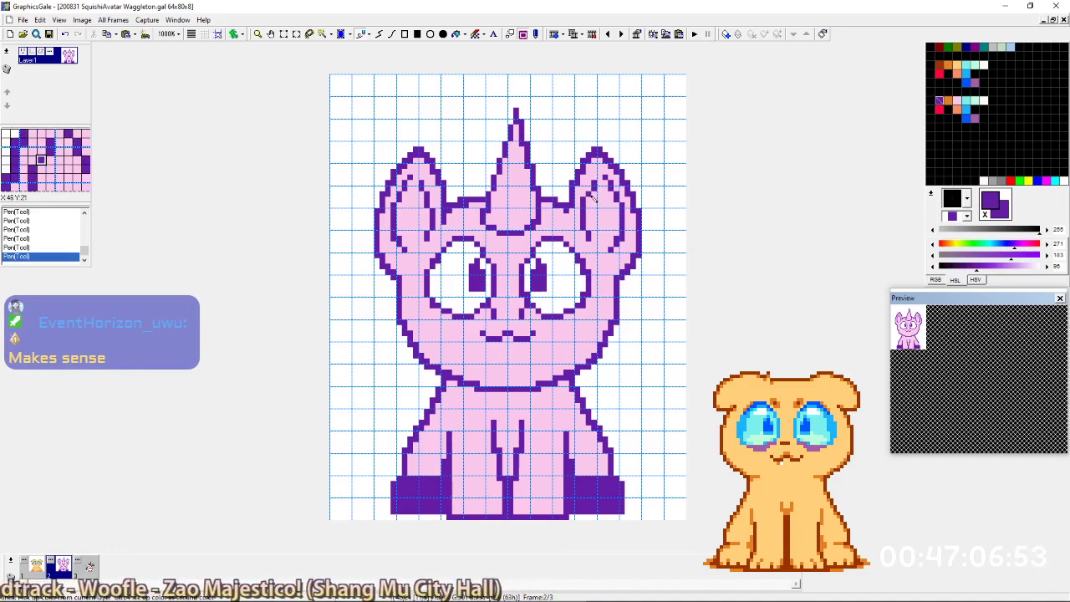
{"action": "right_click", "coordinate": [587, 201]}
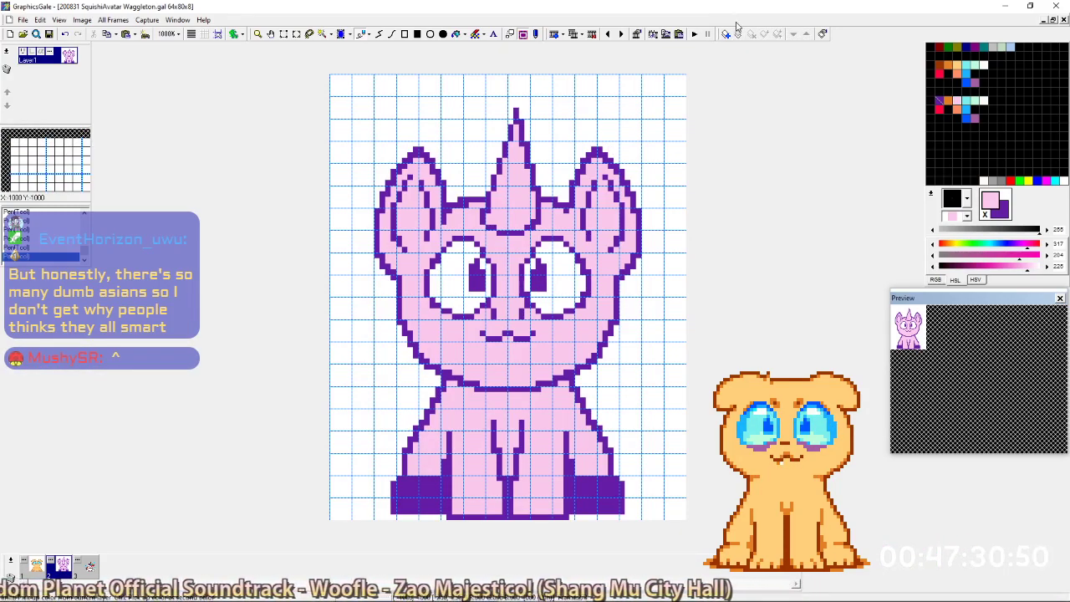
{"action": "key", "text": "ctrl+z"}
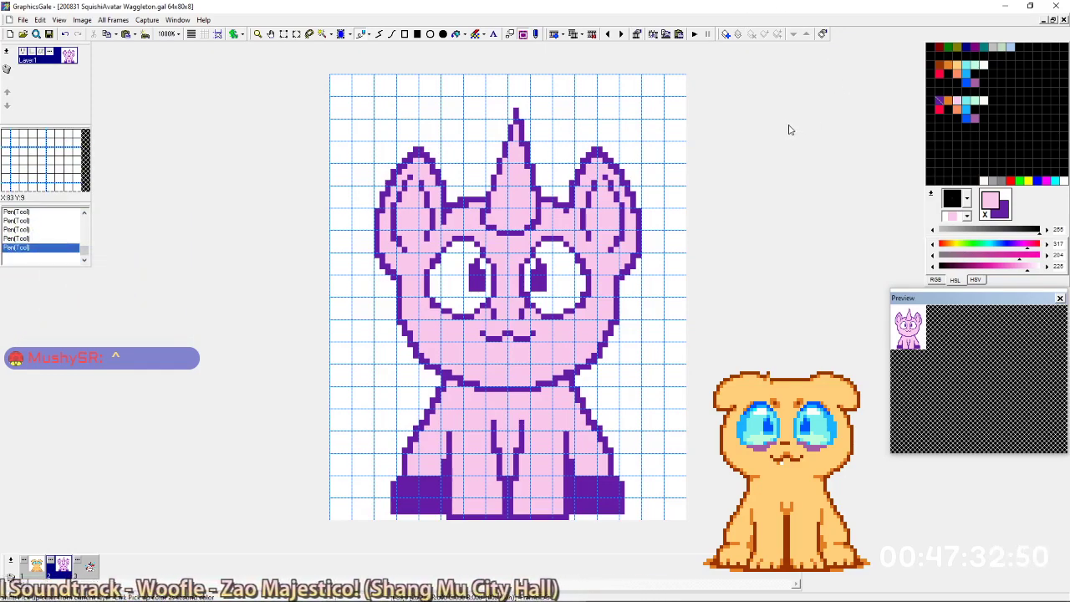
Rework the pixels at the upper bend of the inner fold line in both ears, undoing the last stroke in the left ear.
{"action": "left_click", "coordinate": [423, 189]}
{"action": "left_click", "coordinate": [426, 204]}
{"action": "right_click", "coordinate": [428, 199]}
{"action": "left_click", "coordinate": [432, 205]}
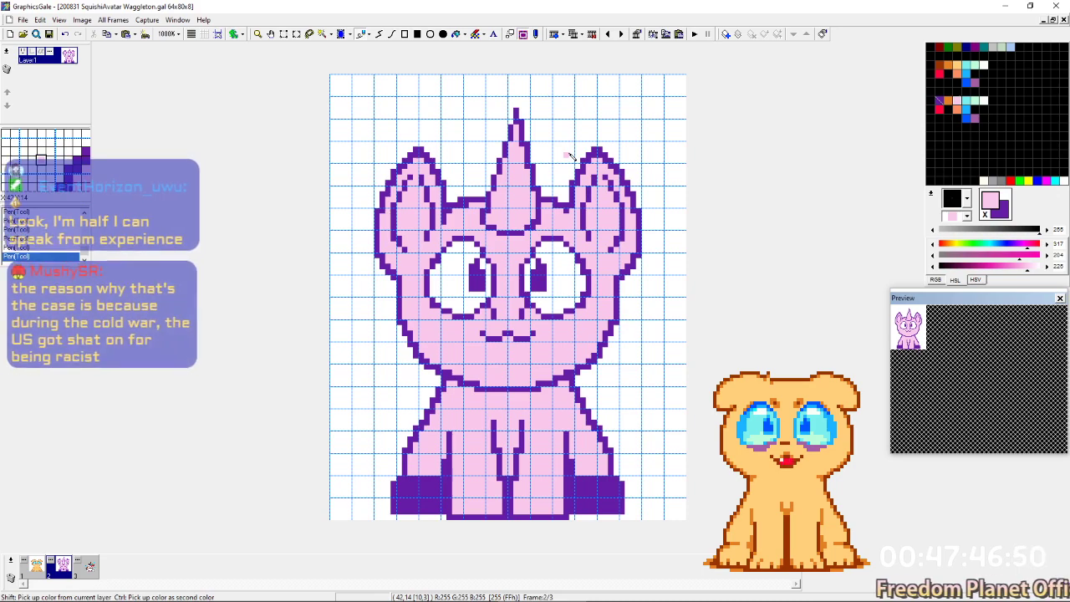
{"action": "right_click", "coordinate": [575, 207]}
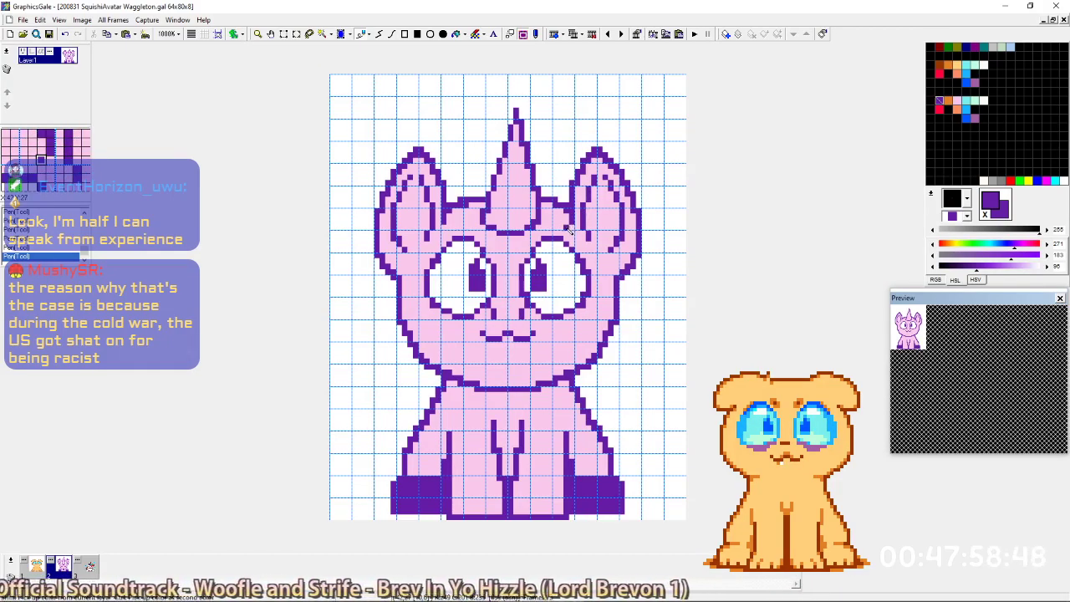
{"action": "right_click", "coordinate": [568, 229]}
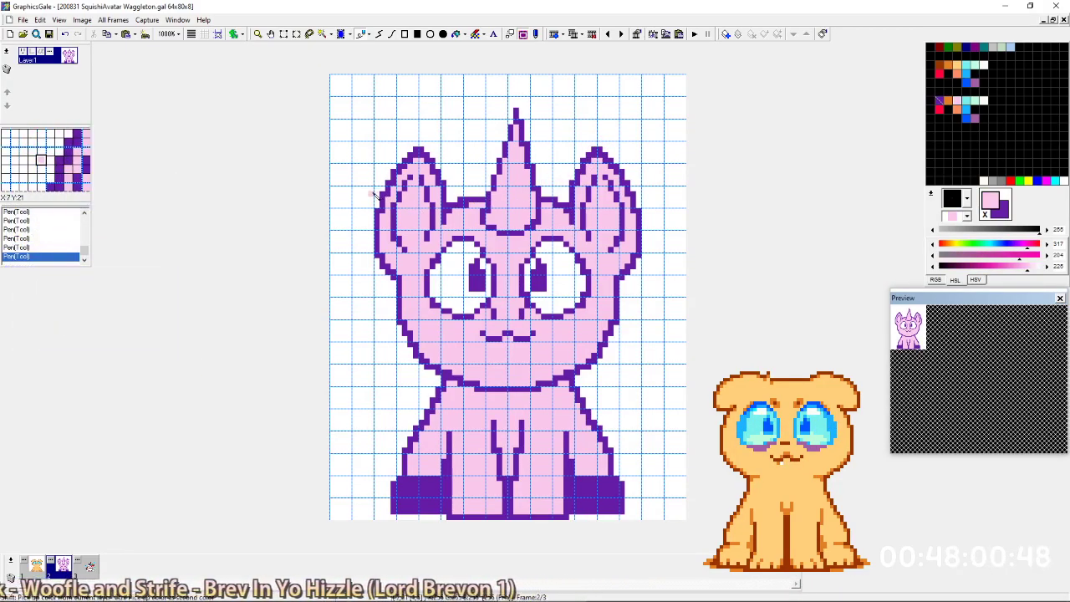
{"action": "mouse_move", "coordinate": [398, 242]}
{"action": "left_mouse_down"}
{"action": "mouse_move", "coordinate": [405, 184]}
{"action": "mouse_move", "coordinate": [424, 187]}
{"action": "left_mouse_up"}
{"action": "key", "text": "ctrl+z"}
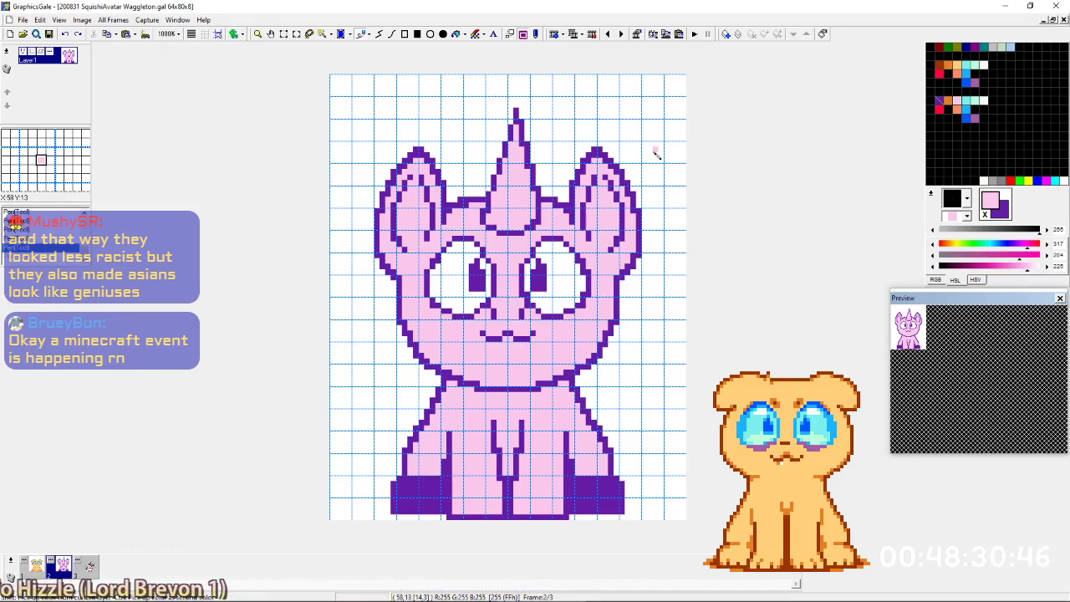
Compare the face with the Movie Adaptation image, then try moving the sprite's eyes and mouth down one pixel as a selection.
{"action": "key", "text": "alt+Tab"}
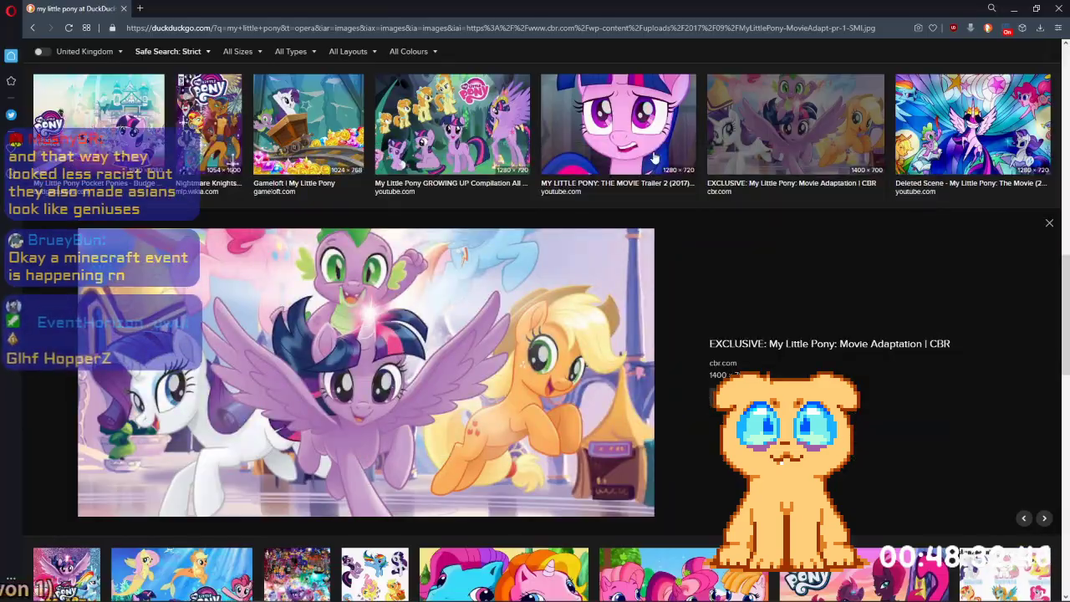
{"action": "key", "text": "alt+Tab"}
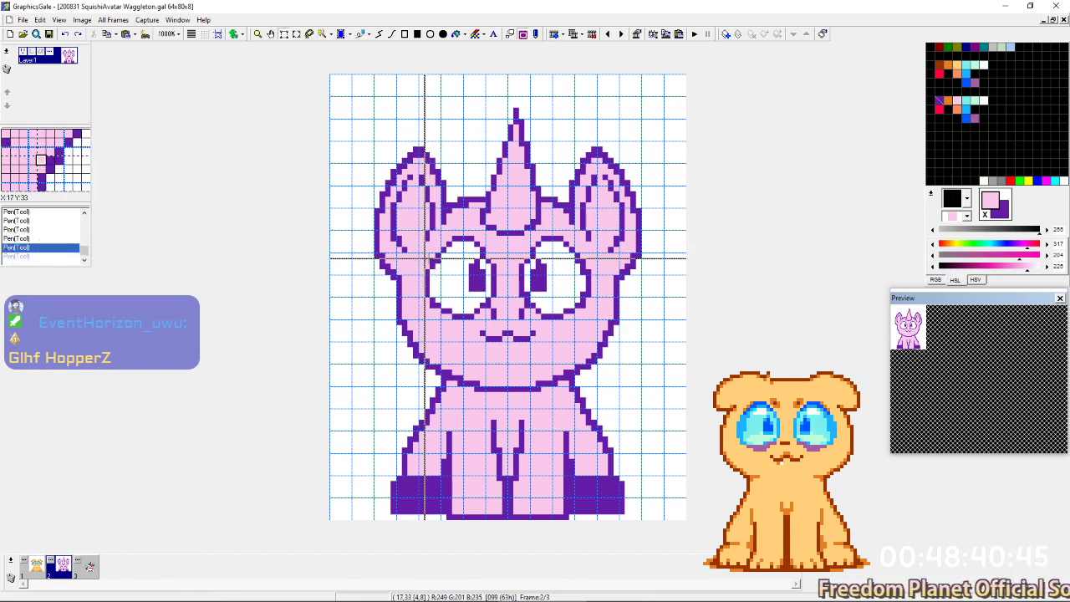
{"action": "left_click_drag", "start_coordinate": [425, 253], "coordinate": [591, 341]}
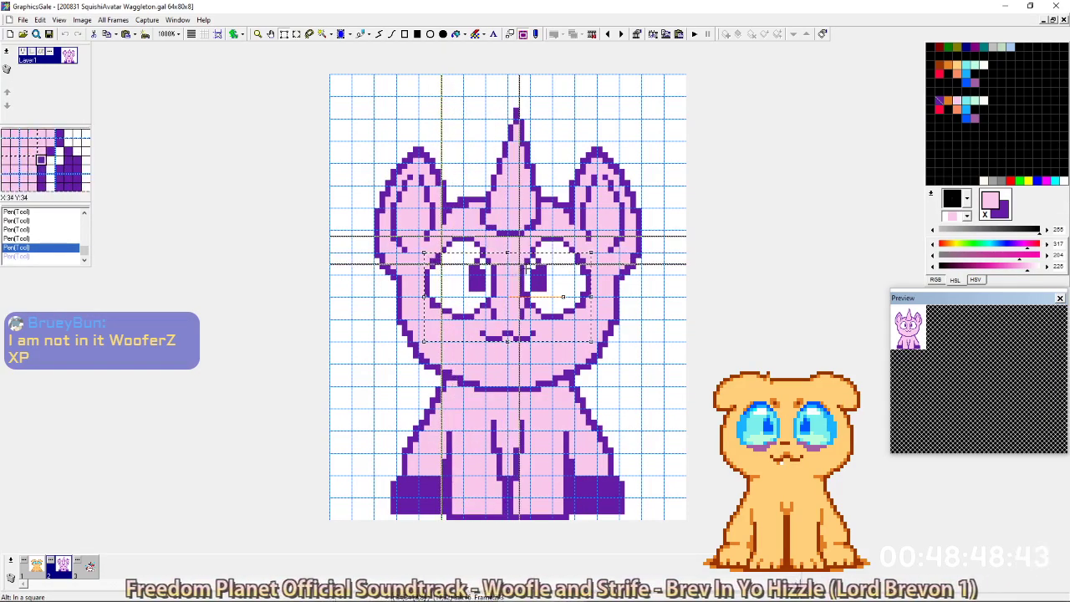
{"action": "left_click_drag", "start_coordinate": [570, 270], "coordinate": [575, 263]}
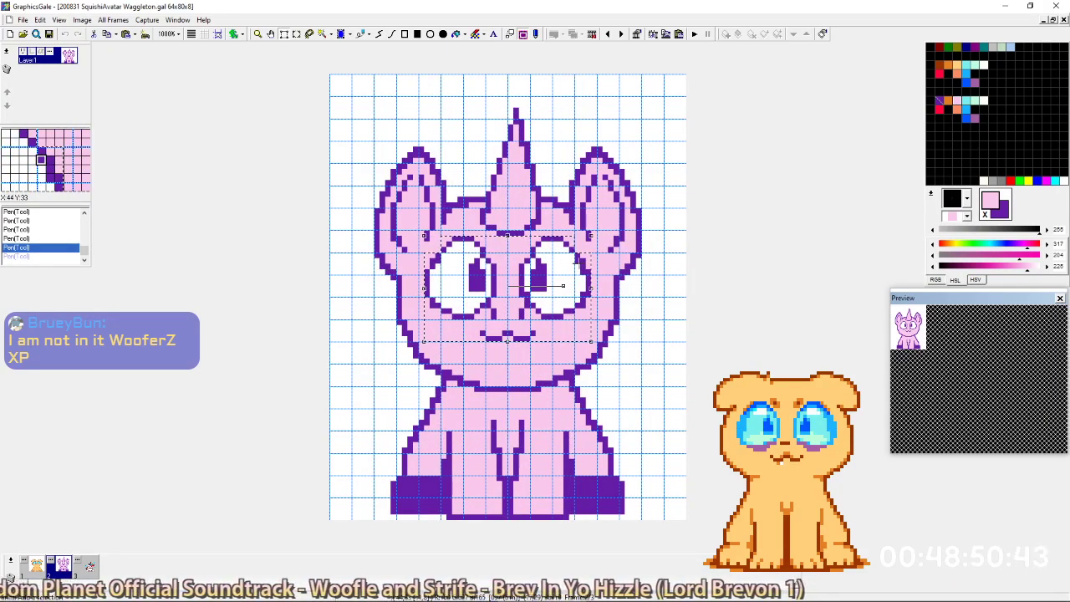
{"action": "key", "text": "Down"}
{"action": "key", "text": "Down"}
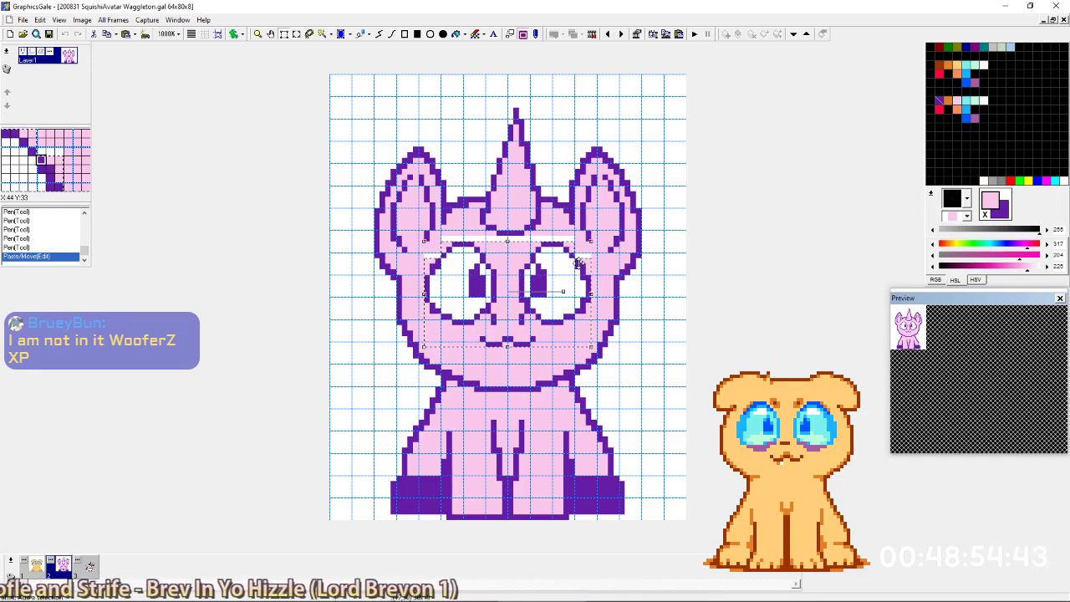
{"action": "key", "text": "Up"}
{"action": "key", "text": "Up"}
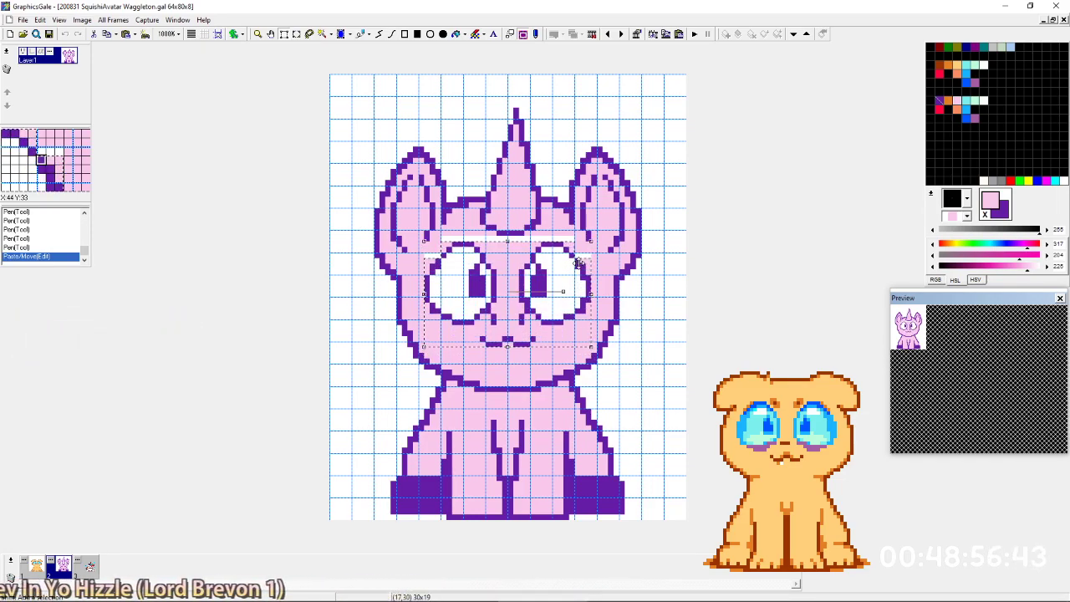
{"action": "key", "text": "Up"}
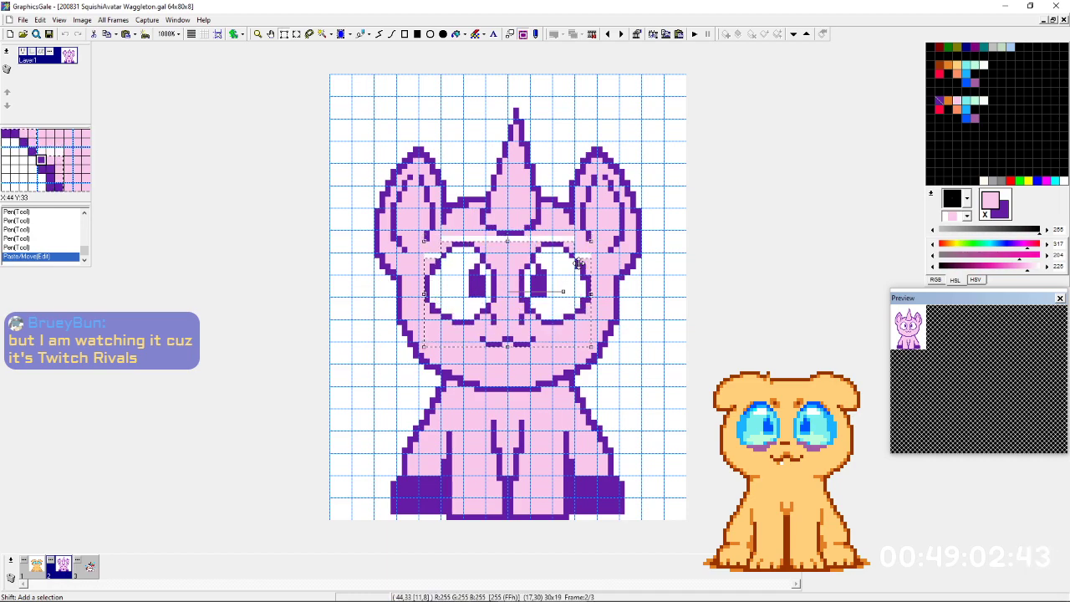
{"action": "key", "text": "Up"}
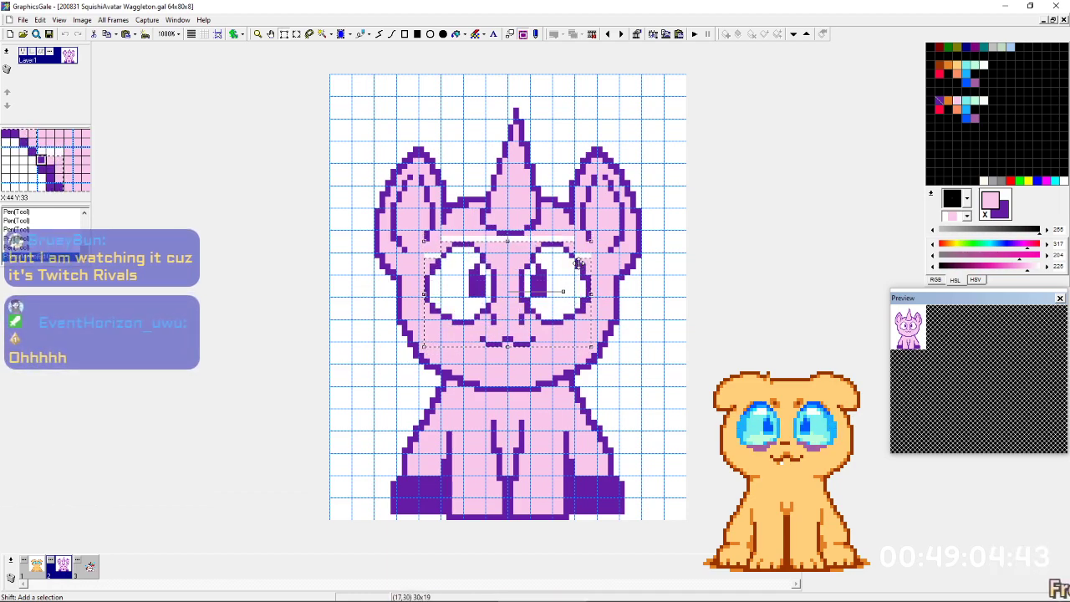
{"action": "left_click", "coordinate": [714, 191]}
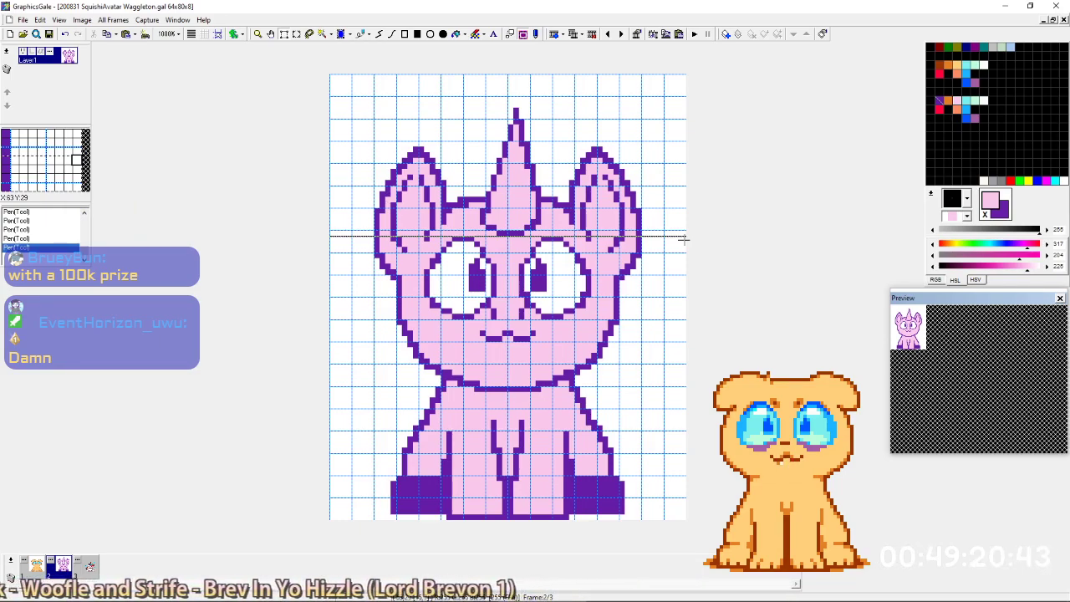
Compare the sprite with the ponies in the Movie Adaptation image in the browser and return to GraphicsGale.
{"action": "key", "text": "alt+Tab"}
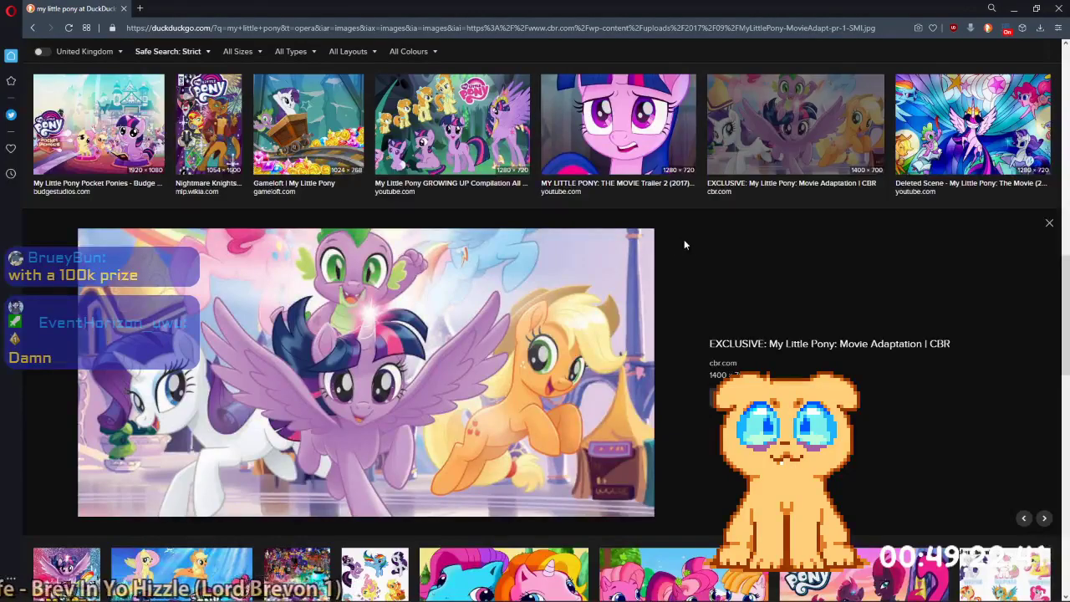
{"action": "key", "text": "alt+Tab"}
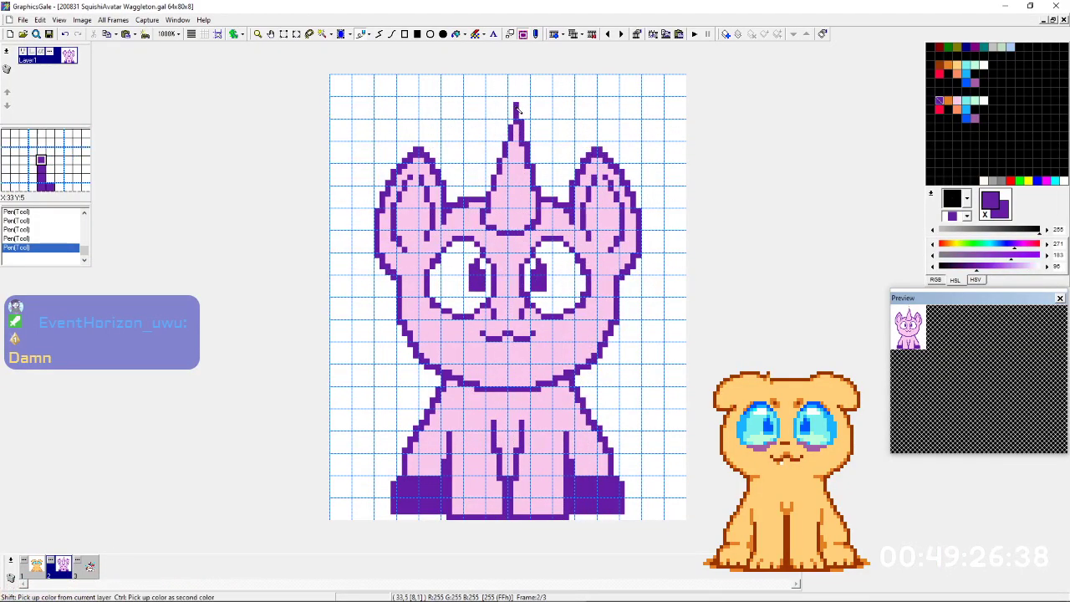
Extend the horn's purple tip about three pixels upward and clean up the stepped pixels along its left edge.
{"action": "left_click_drag", "start_coordinate": [516, 93], "coordinate": [517, 108]}
{"action": "left_click_drag", "start_coordinate": [517, 107], "coordinate": [520, 88]}
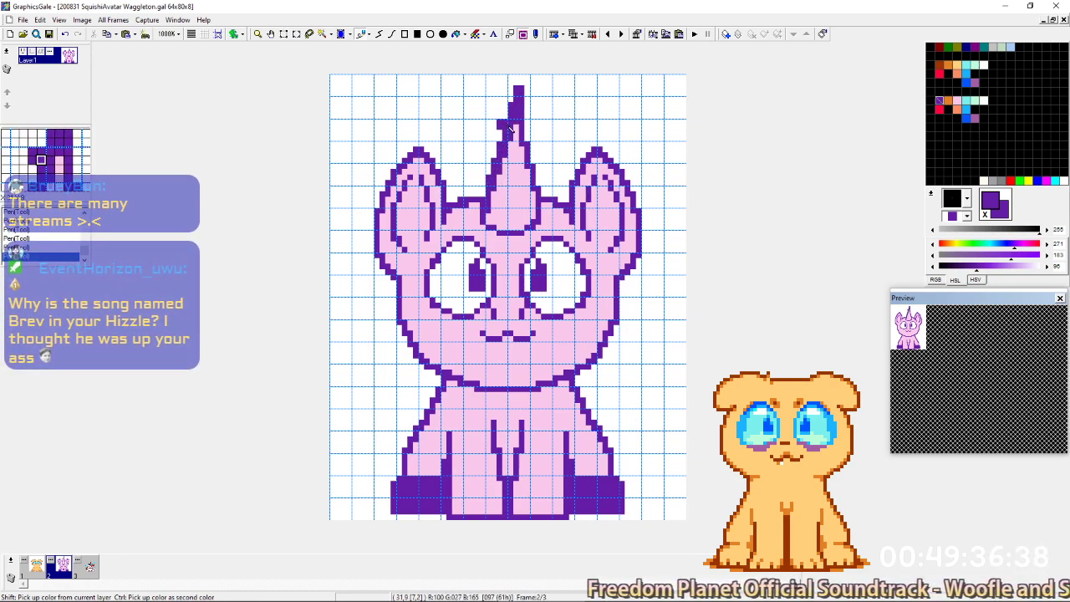
{"action": "right_click", "coordinate": [485, 123]}
{"action": "left_click_drag", "start_coordinate": [500, 122], "coordinate": [506, 123]}
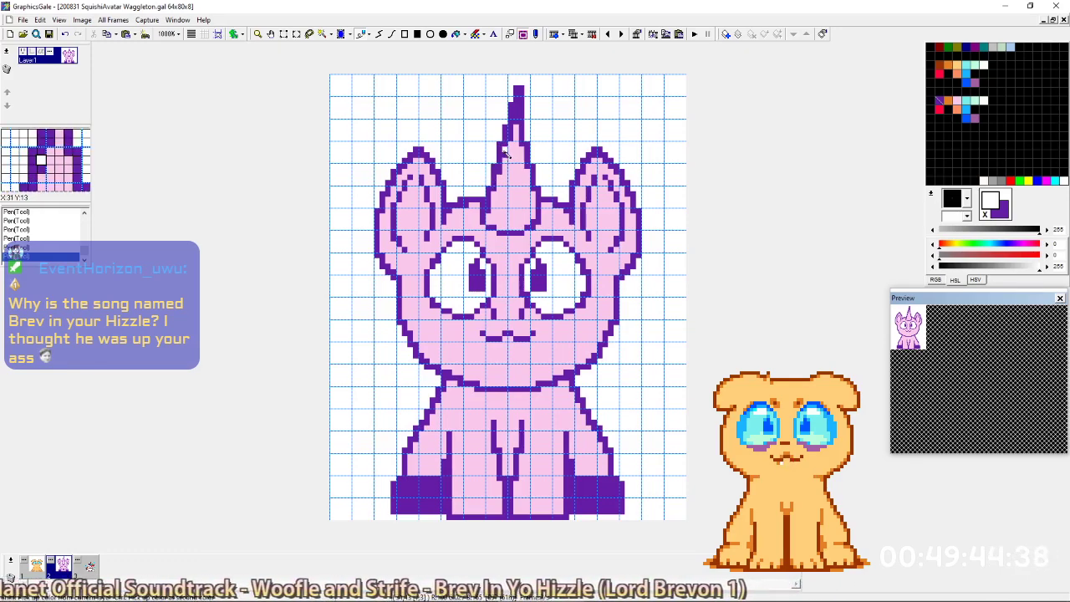
{"action": "key", "text": "x"}
{"action": "left_click", "coordinate": [500, 156]}
{"action": "left_click", "coordinate": [490, 182]}
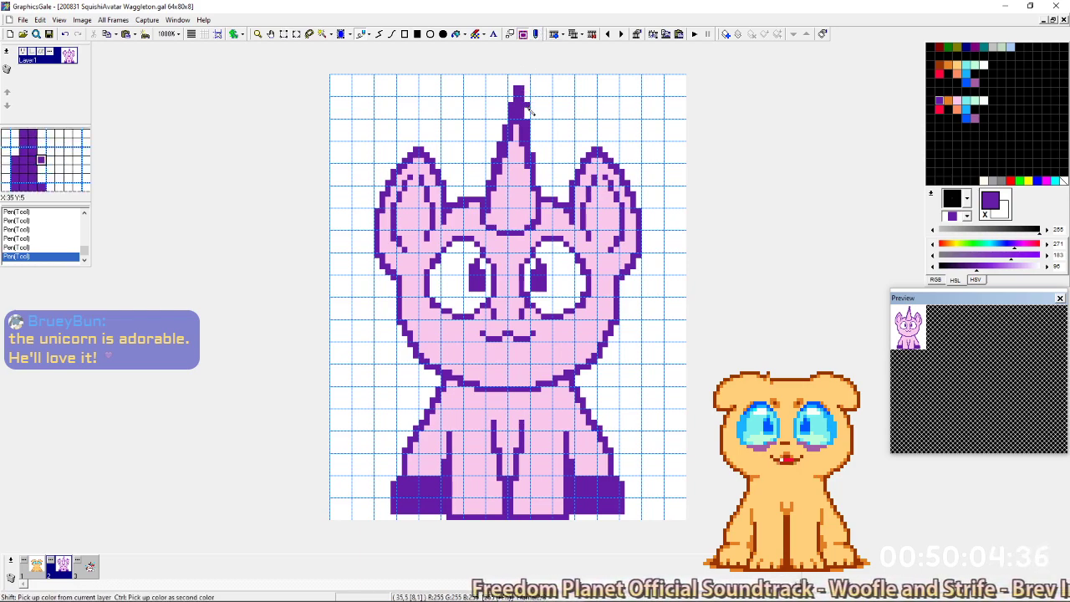
Hollow out the solid upper part of the horn, fill the opening with light pink, and touch up its purple outline.
{"action": "key", "text": "x"}
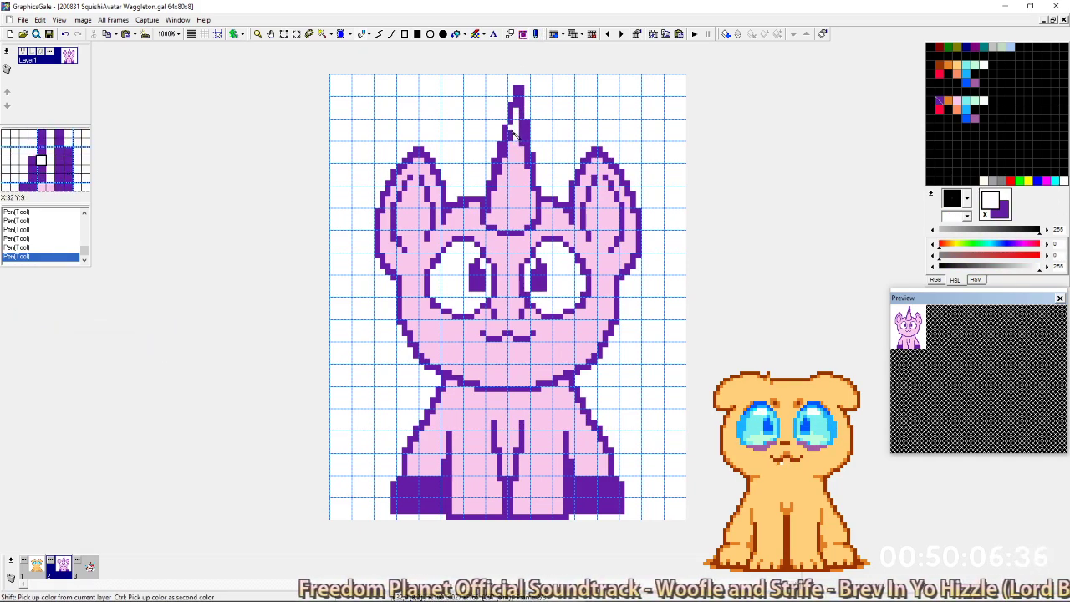
{"action": "right_click", "coordinate": [518, 117]}
{"action": "left_click_drag", "start_coordinate": [516, 111], "coordinate": [516, 137]}
{"action": "key", "text": "x"}
{"action": "left_click", "coordinate": [512, 110]}
{"action": "key", "text": "x"}
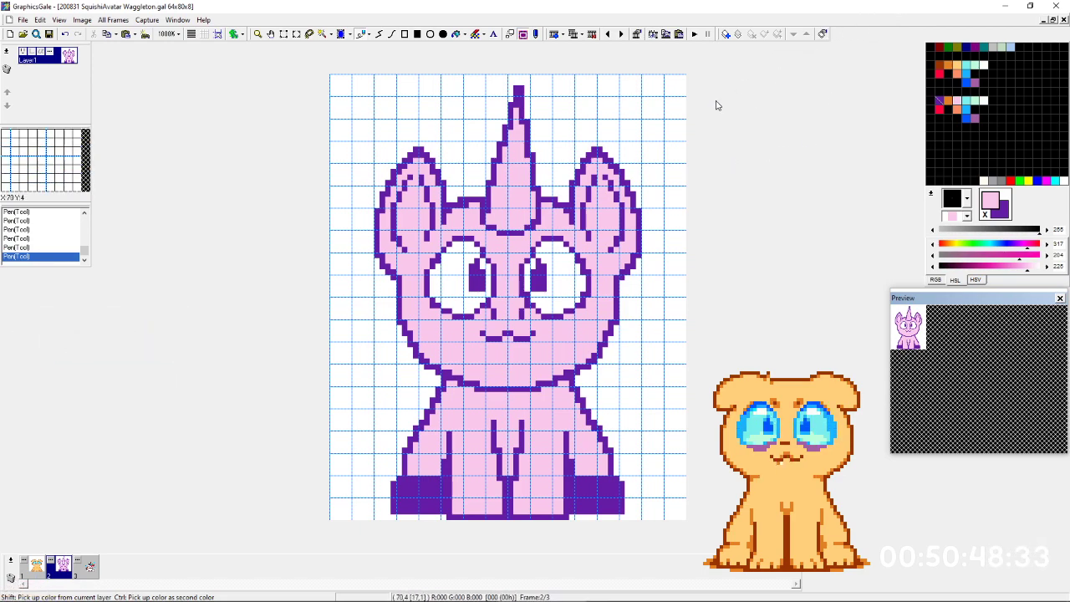
{"action": "right_click", "coordinate": [542, 94]}
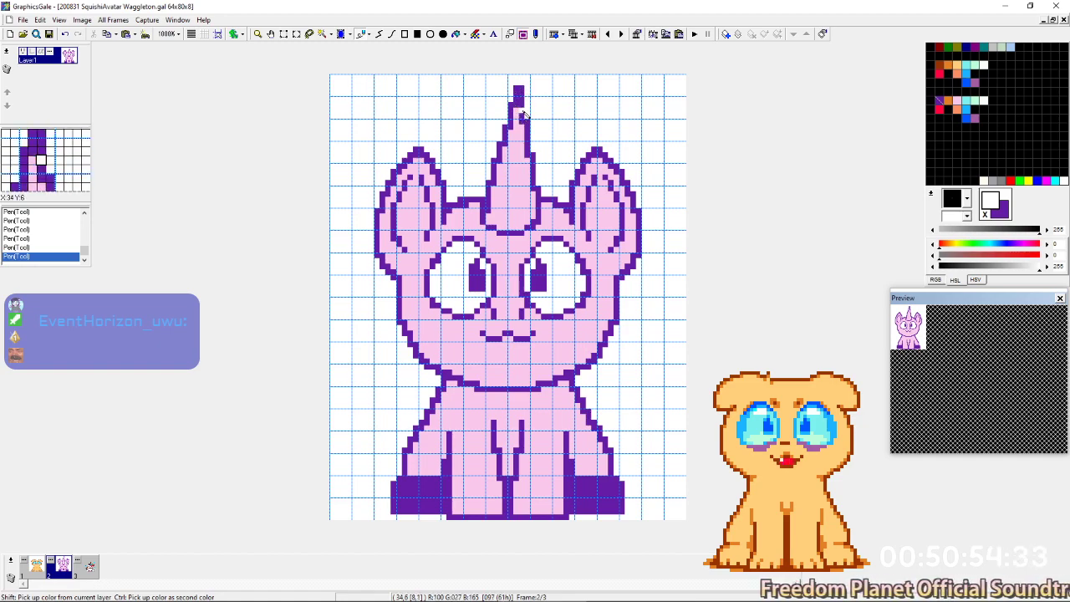
Select the upper part of the horn, try it at several heights, and place it two pixels lower than its original position.
{"action": "left_click_drag", "start_coordinate": [482, 86], "coordinate": [558, 147]}
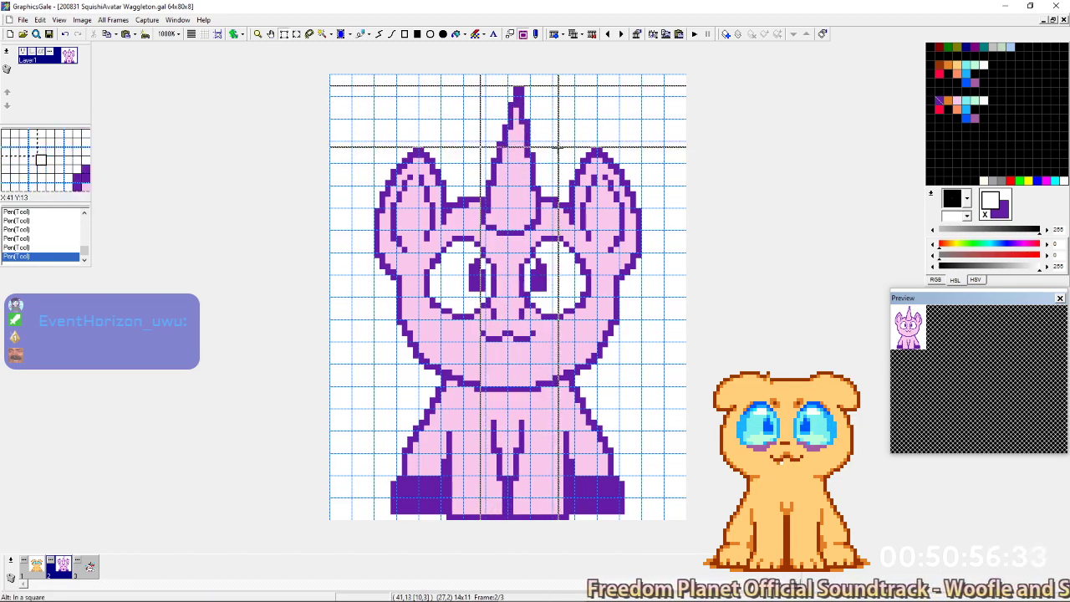
{"action": "key", "text": "Down"}
{"action": "key", "text": "Down"}
{"action": "key", "text": "Down"}
{"action": "key", "text": "Down"}
{"action": "key", "text": "Up"}
{"action": "key", "text": "Up"}
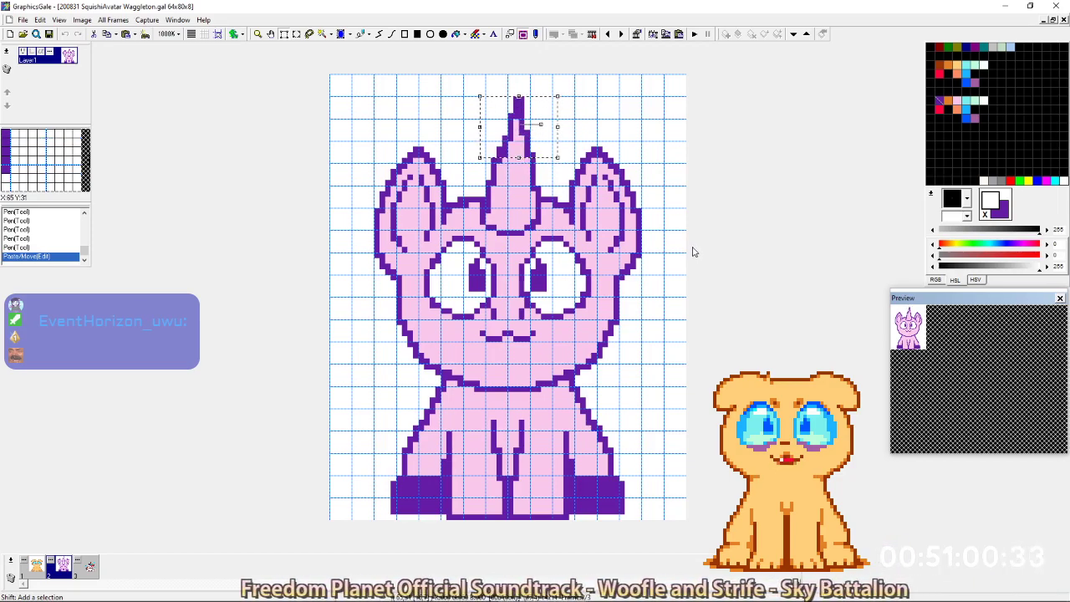
{"action": "key", "text": "Down"}
{"action": "key", "text": "Down"}
{"action": "key", "text": "Down"}
{"action": "key", "text": "Down"}
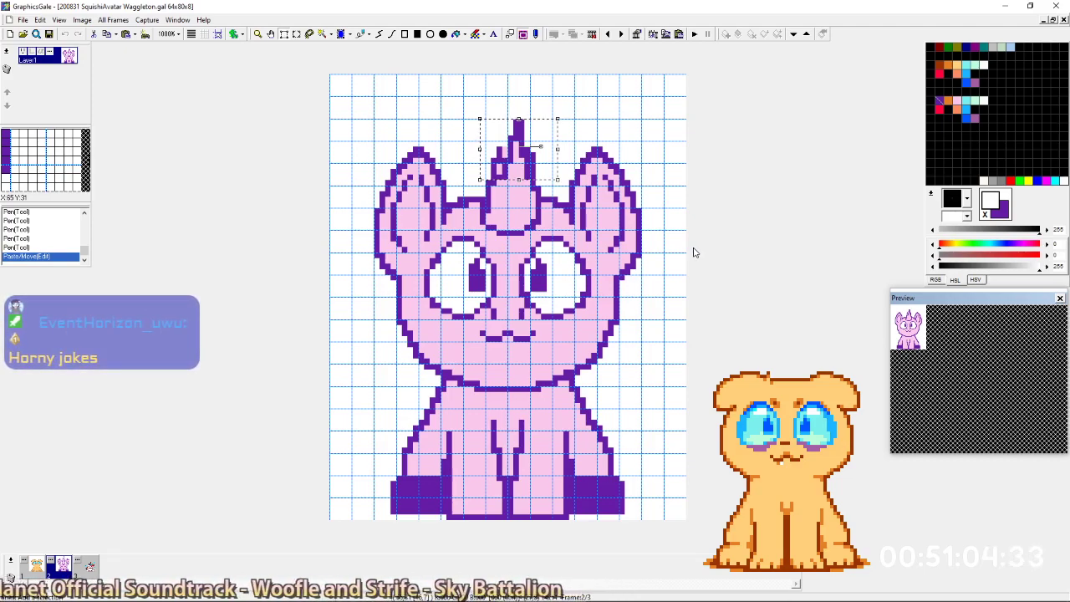
{"action": "key", "text": "Up"}
{"action": "key", "text": "Up"}
{"action": "key", "text": "Up"}
{"action": "key", "text": "Up"}
{"action": "key", "text": "Down"}
{"action": "key", "text": "Down"}
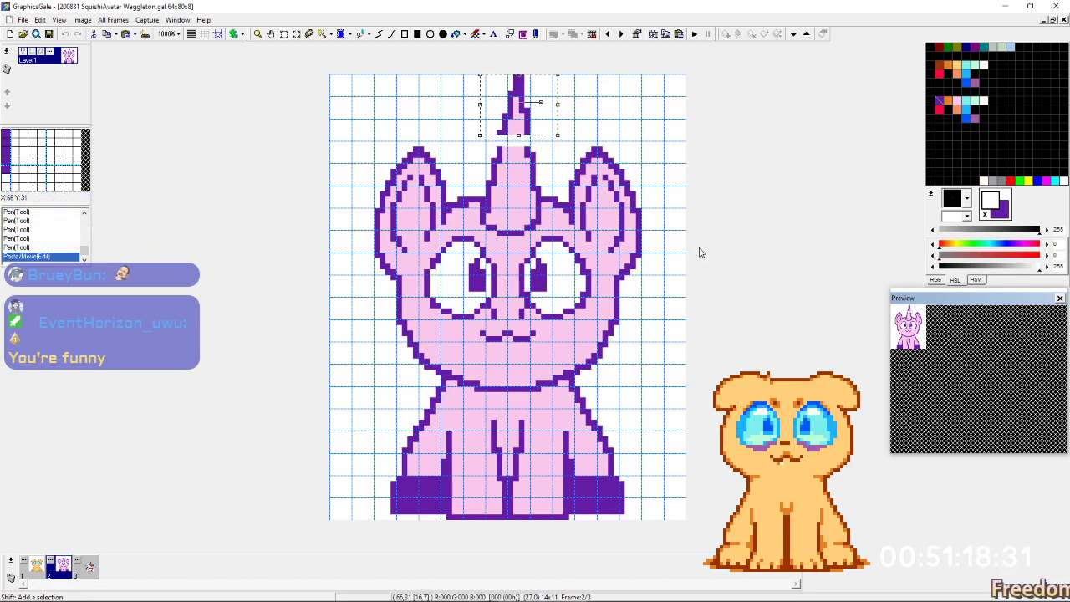
{"action": "key", "text": "Down"}
{"action": "key", "text": "Down"}
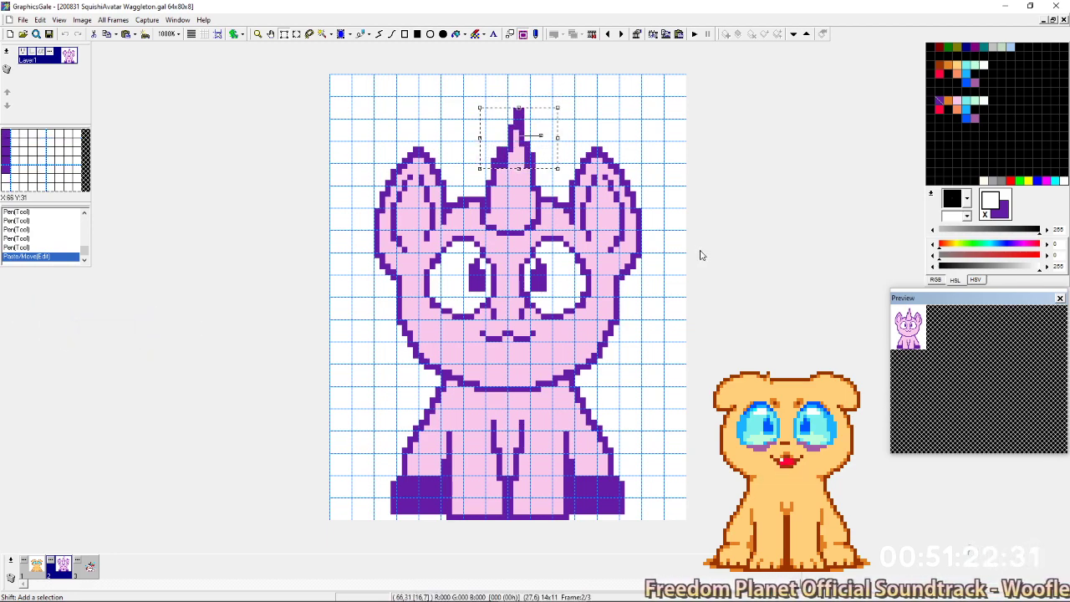
{"action": "key", "text": "Up"}
{"action": "key", "text": "Up"}
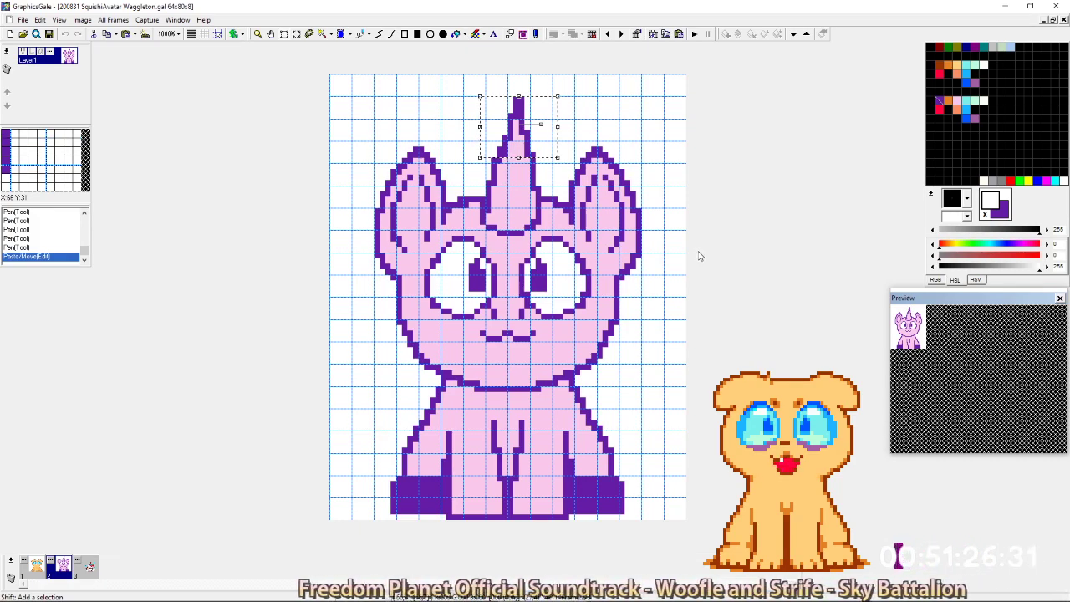
{"action": "left_click", "coordinate": [643, 235]}
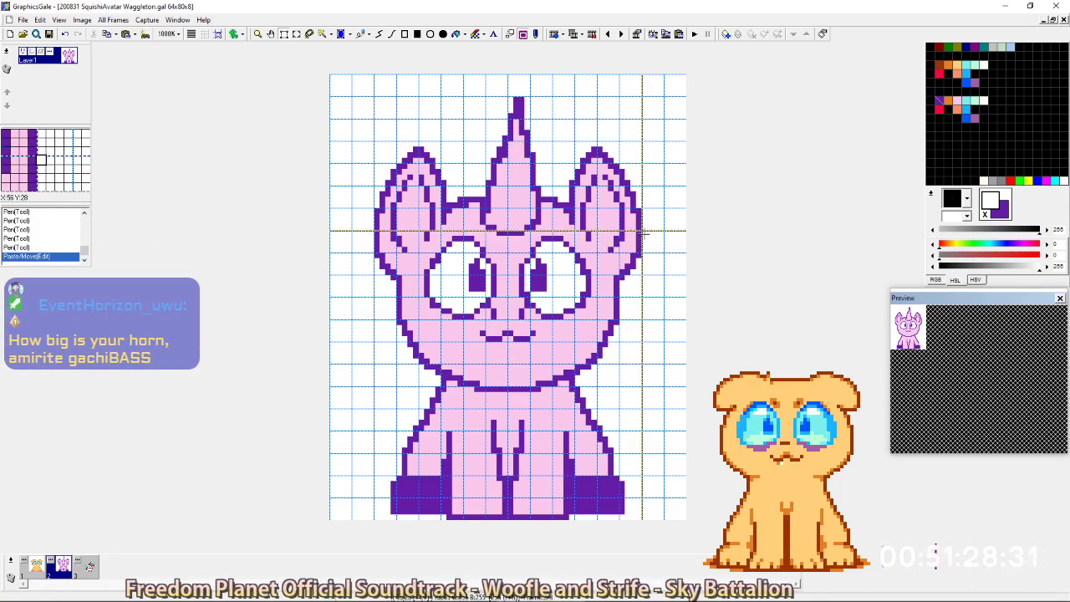
Compare the unicorn with the dog in frame 1, and move the upper part of the horn down two more pixels.
{"action": "key", "text": "Left"}
{"action": "key", "text": "ctrl+Right"}
{"action": "key", "text": "ctrl+Left"}
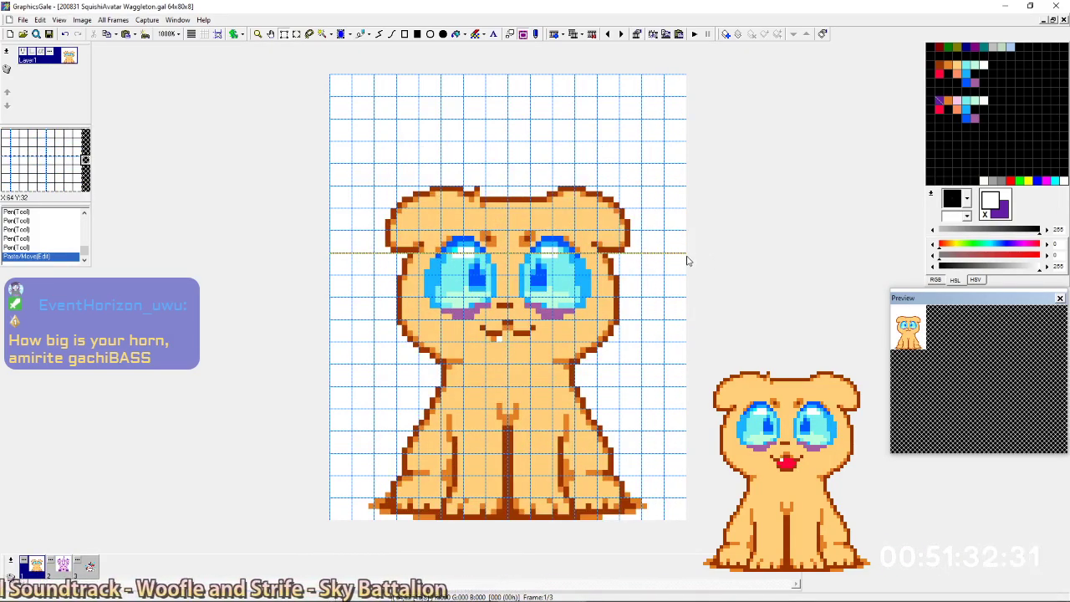
{"action": "key", "text": "ctrl+Right"}
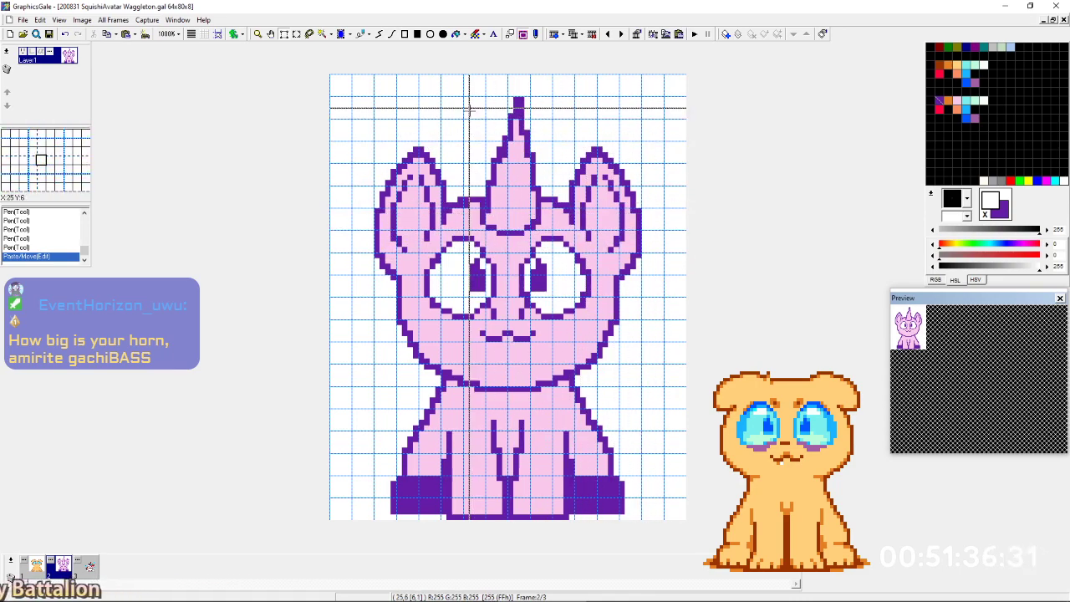
{"action": "left_click_drag", "start_coordinate": [470, 85], "coordinate": [570, 153]}
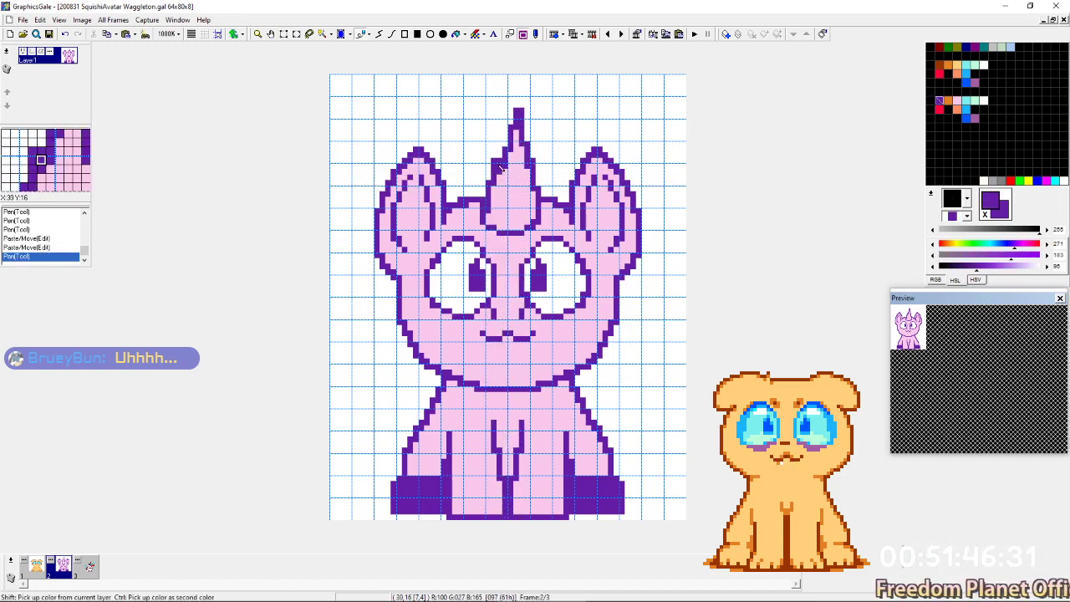
Redraw the horn's left outline as a clean one-pixel slope below the moved tip, using purple, white and light pink.
{"action": "right_click", "coordinate": [502, 159]}
{"action": "left_click", "coordinate": [500, 155]}
{"action": "left_click", "coordinate": [505, 145]}
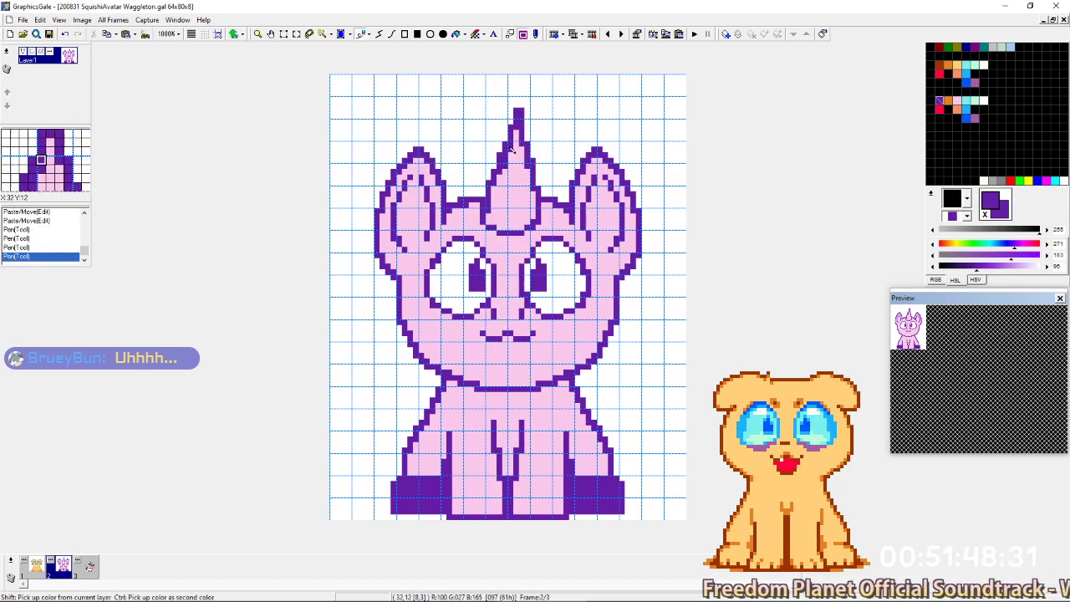
{"action": "right_click", "coordinate": [495, 156]}
{"action": "left_click", "coordinate": [499, 156]}
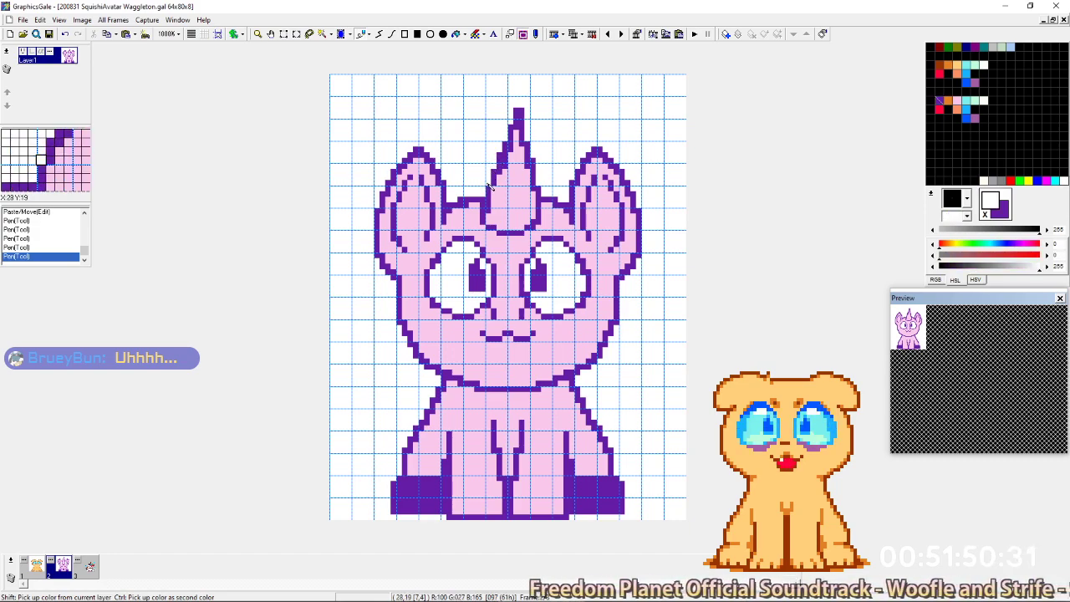
{"action": "right_click", "coordinate": [500, 166]}
{"action": "left_click", "coordinate": [501, 173]}
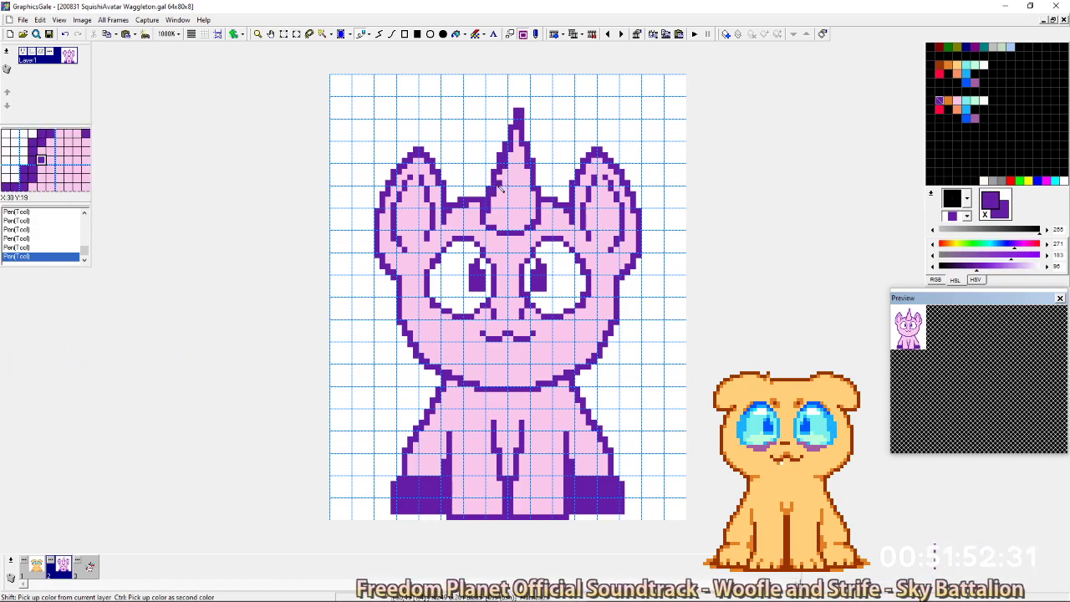
{"action": "right_click", "coordinate": [498, 191]}
{"action": "right_click", "coordinate": [495, 184]}
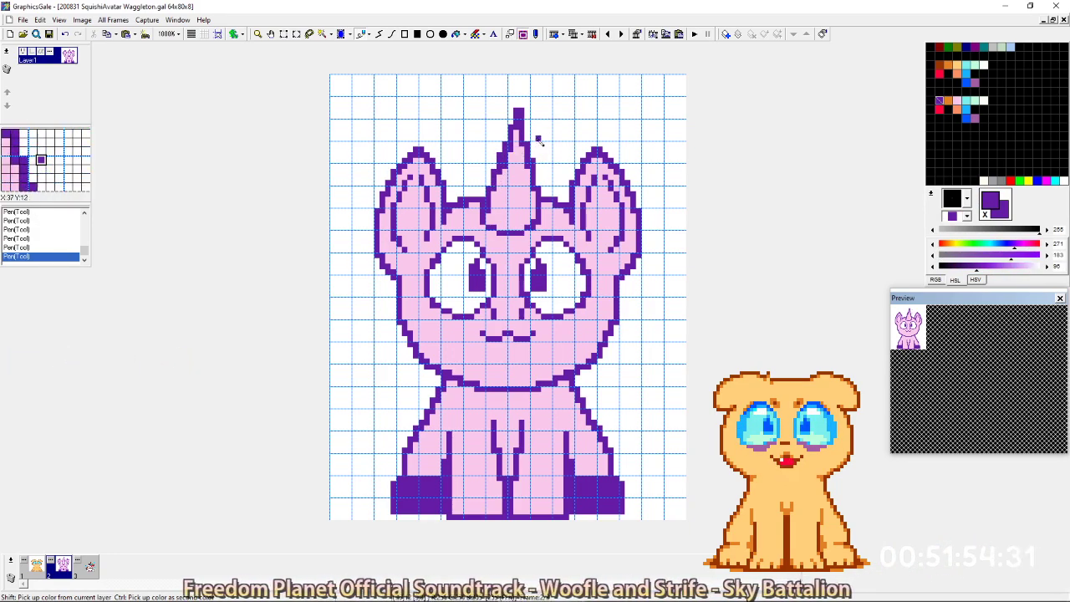
Narrow the horn's tip to a one-pixel point, tidy its pink interior, and check the shape by flipping between frames.
{"action": "left_click", "coordinate": [520, 173], "text": "ctrl"}
{"action": "right_click", "coordinate": [512, 167]}
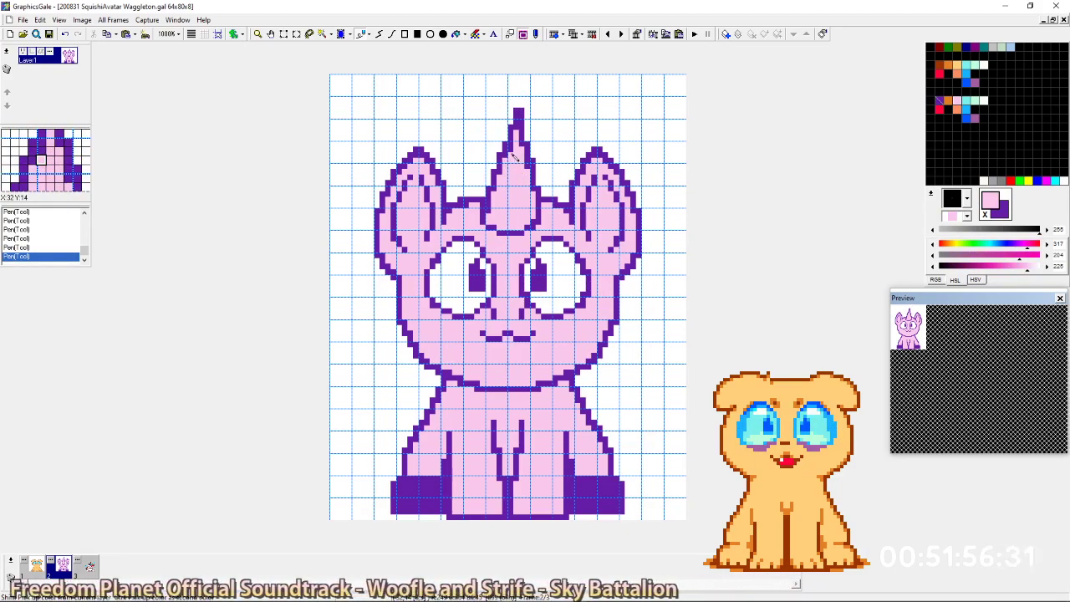
{"action": "right_click", "coordinate": [528, 111]}
{"action": "left_click", "coordinate": [522, 111]}
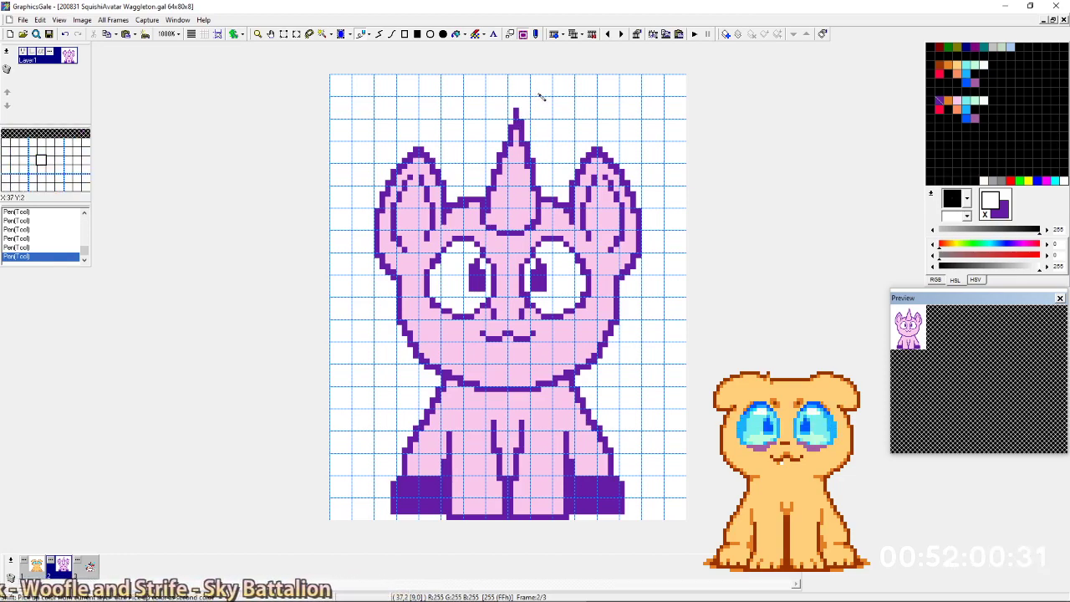
{"action": "left_click", "coordinate": [526, 126], "text": "ctrl"}
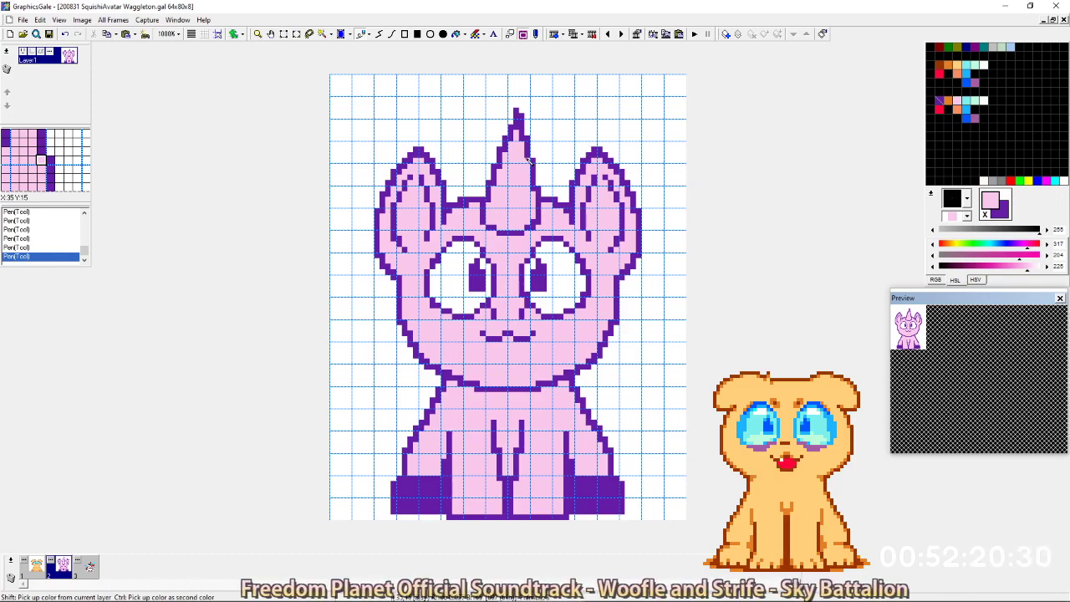
{"action": "key", "text": "Left"}
{"action": "key", "text": "Right"}
{"action": "key", "text": "Left"}
{"action": "key", "text": "Right"}
{"action": "key", "text": "Left"}
{"action": "key", "text": "Right"}
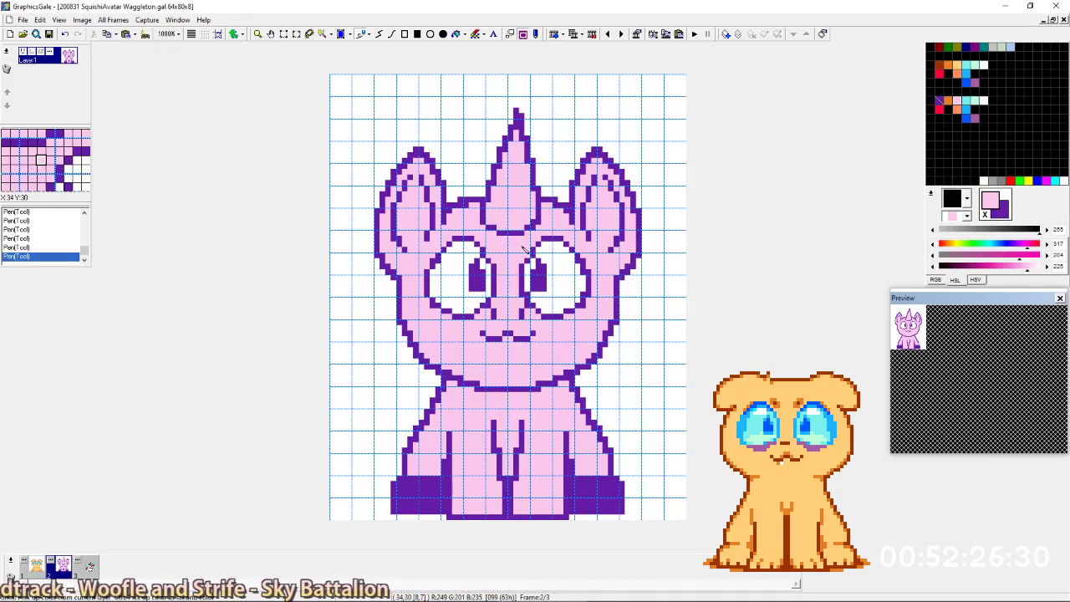
Hide the grid and flood-fill both of the unicorn's pupils with the dark blue of the dog's pupils.
{"action": "key", "text": "g"}
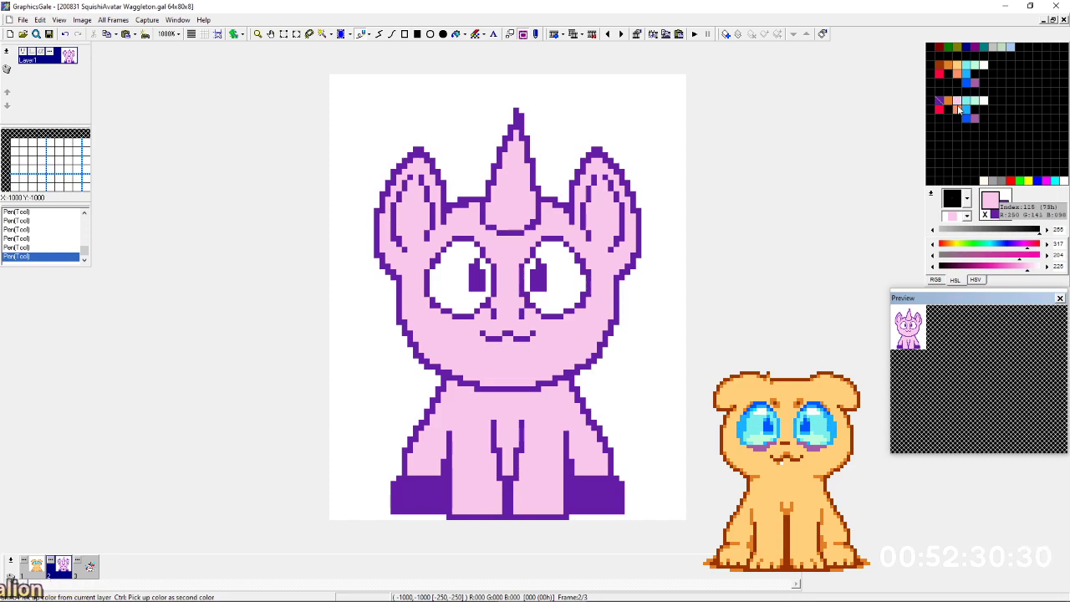
{"action": "key", "text": "Right"}
{"action": "key", "text": "Right"}
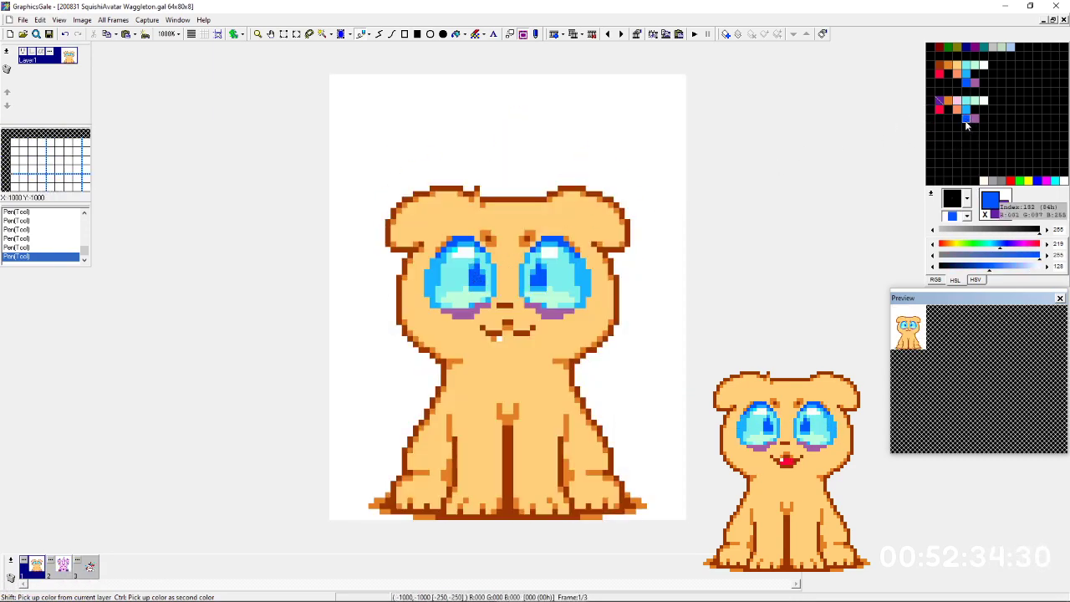
{"action": "key", "text": "Right"}
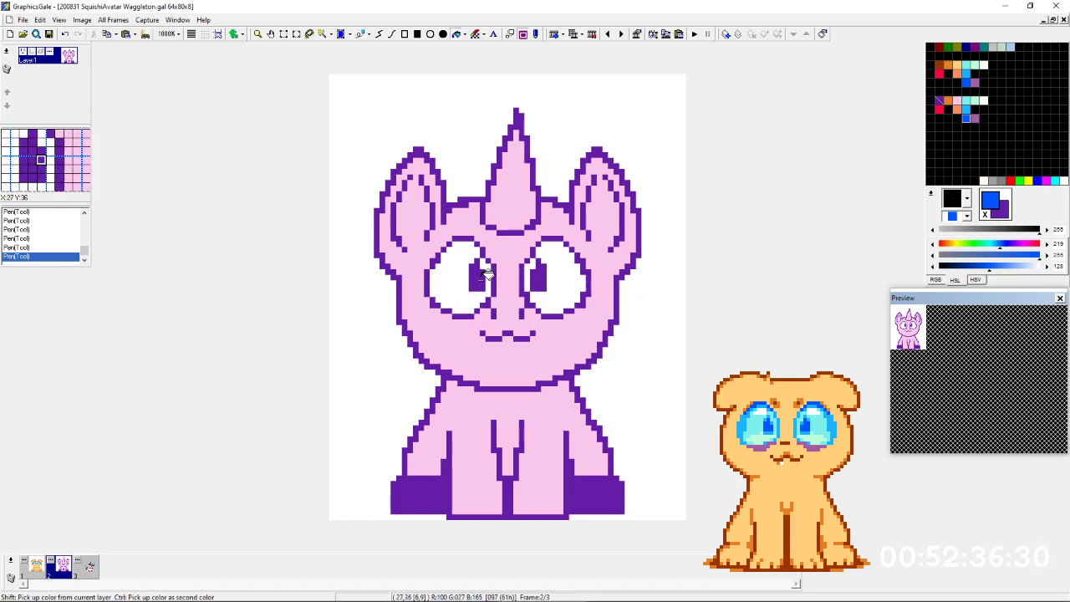
{"action": "key", "text": "Left"}
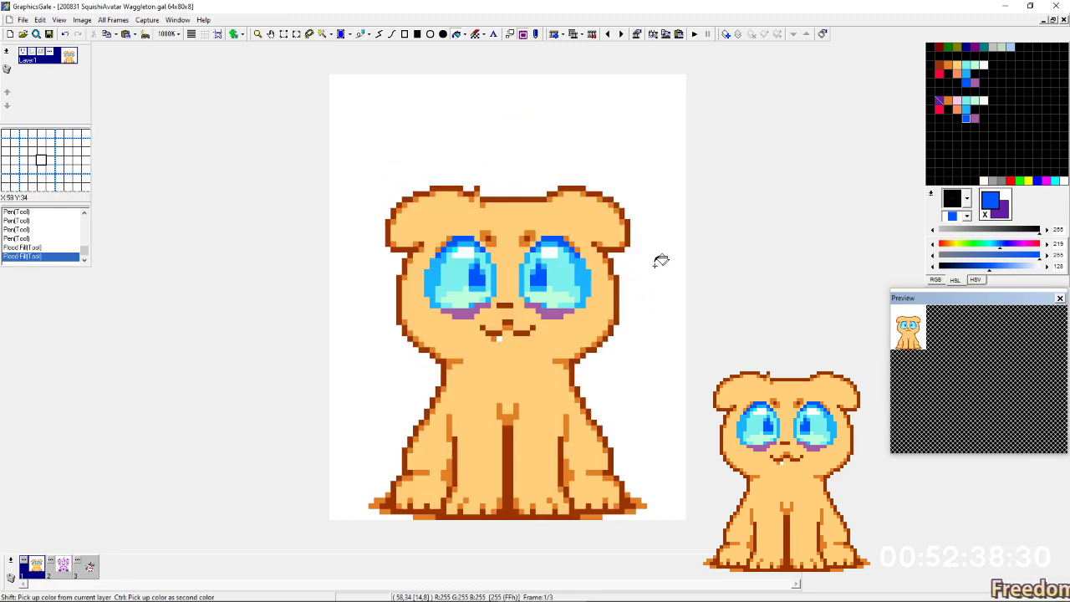
{"action": "key", "text": "Right"}
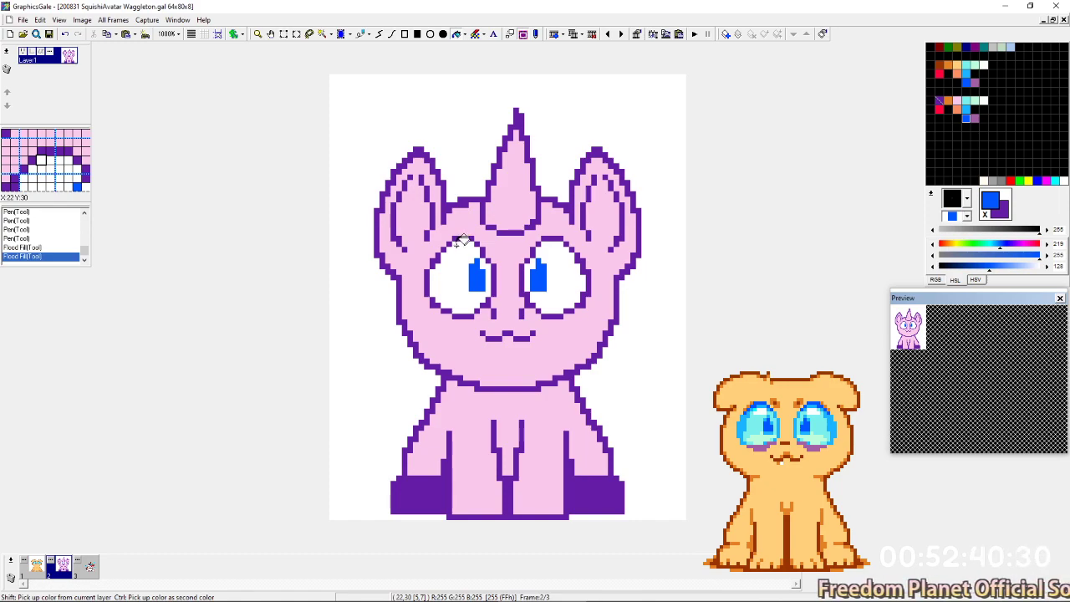
Recolour the upper outline of both unicorn eyes dark blue, pixel by pixel, using the dog's eyes in frame 1 as reference.
{"action": "key", "text": "Left"}
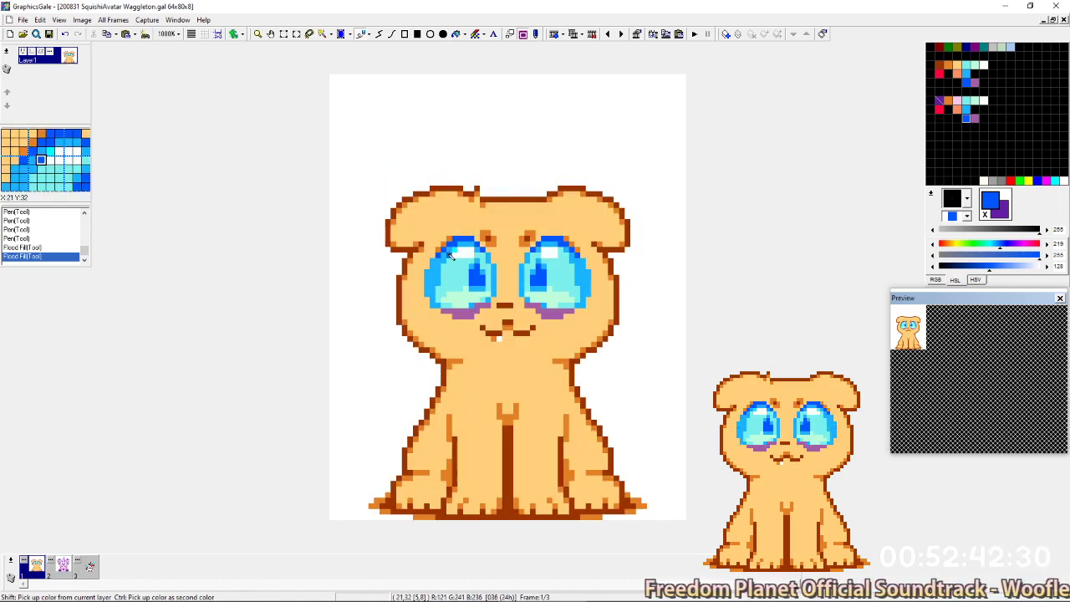
{"action": "key", "text": "Right"}
{"action": "key", "text": "Left"}
{"action": "key", "text": "Right"}
{"action": "key", "text": "Left"}
{"action": "key", "text": "Right"}
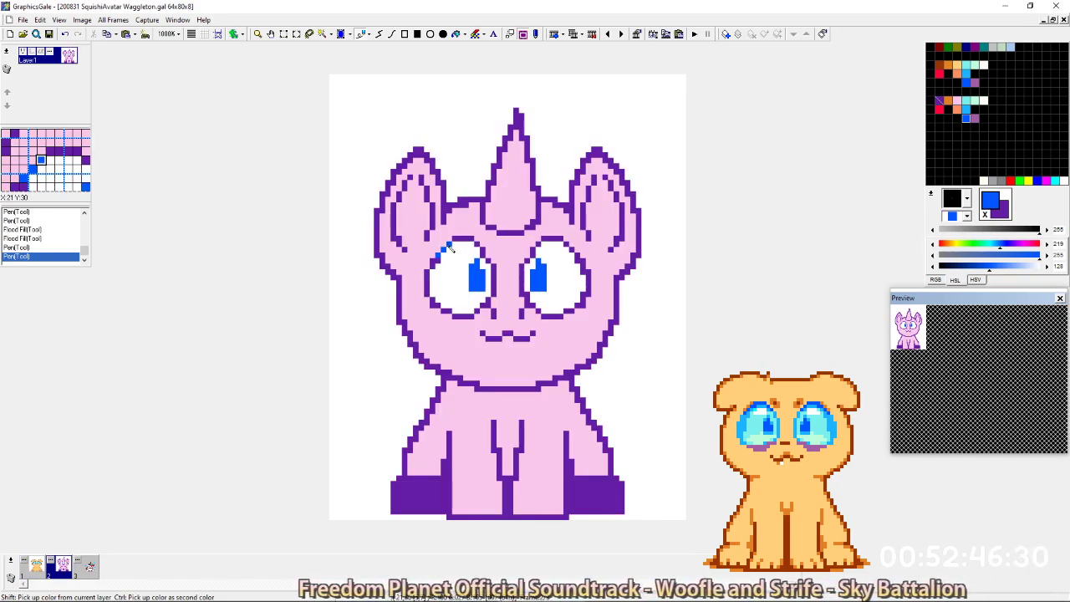
{"action": "key", "text": "Left"}
{"action": "key", "text": "Right"}
{"action": "left_click", "coordinate": [482, 250]}
{"action": "left_click", "coordinate": [478, 245]}
{"action": "key", "text": "Left"}
{"action": "key", "text": "Right"}
{"action": "left_click_drag", "start_coordinate": [533, 251], "coordinate": [567, 245]}
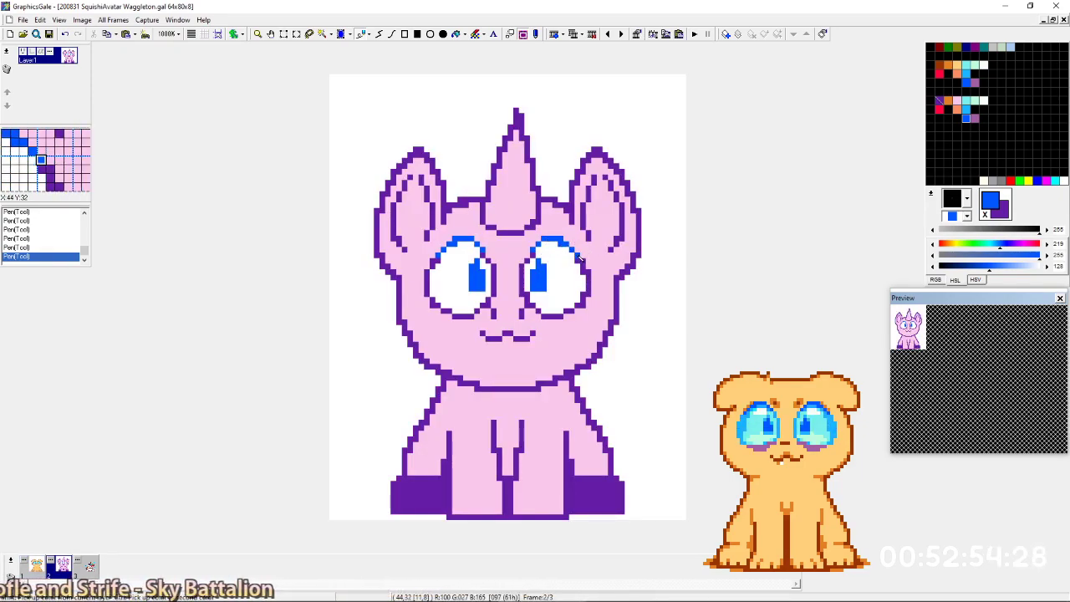
Add lighter blue shading along the upper edge of both unicorn eyes, matching the dog's eyes in frame 1.
{"action": "key", "text": "Left"}
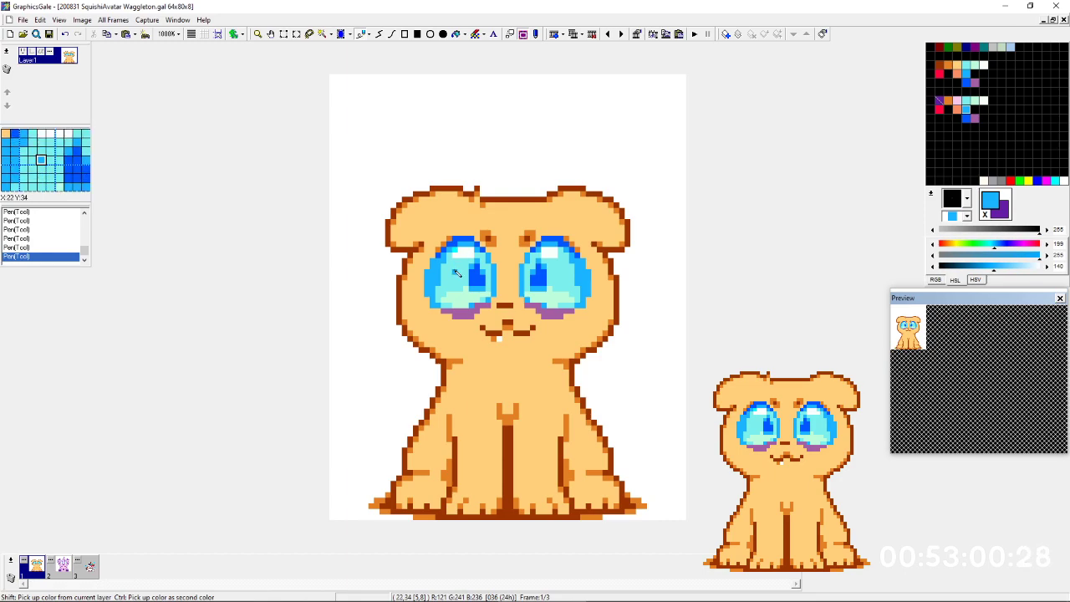
{"action": "key", "text": "Right"}
{"action": "key", "text": "Left"}
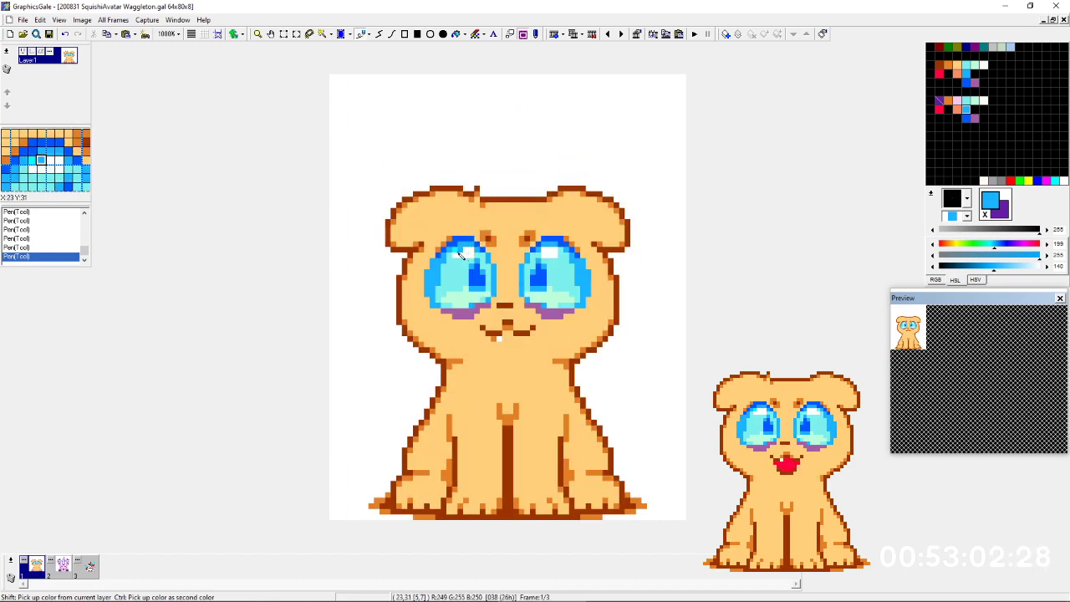
{"action": "key", "text": "Right"}
{"action": "key", "text": "Left"}
{"action": "key", "text": "Right"}
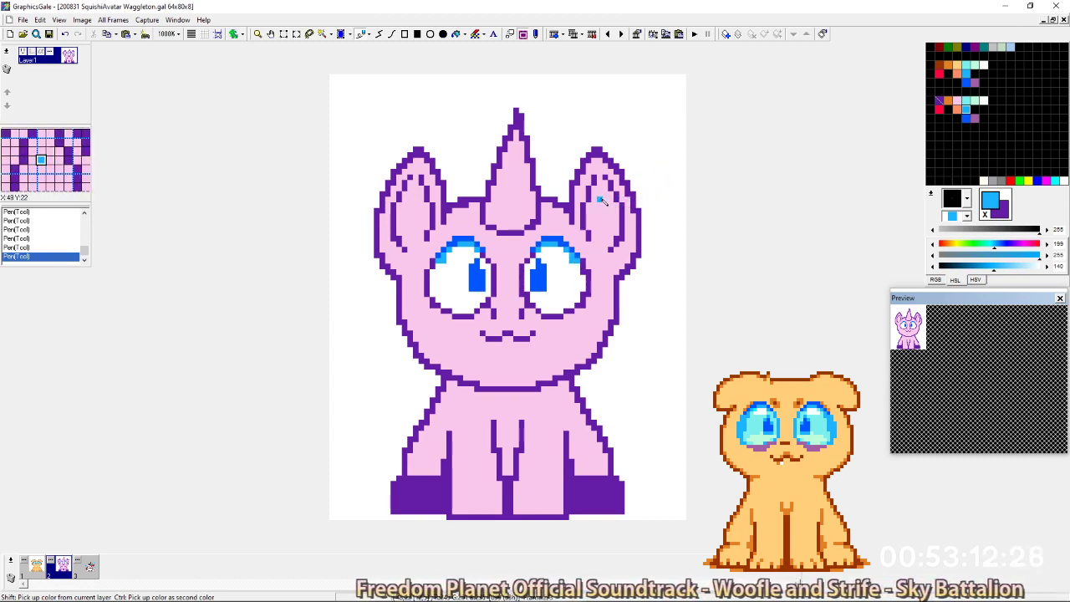
Recolour the outer side outlines of both unicorn eyes light blue, following the dog's eyes in frame 1.
{"action": "key", "text": "Left"}
{"action": "key", "text": "Right"}
{"action": "left_click_drag", "start_coordinate": [429, 275], "coordinate": [430, 289]}
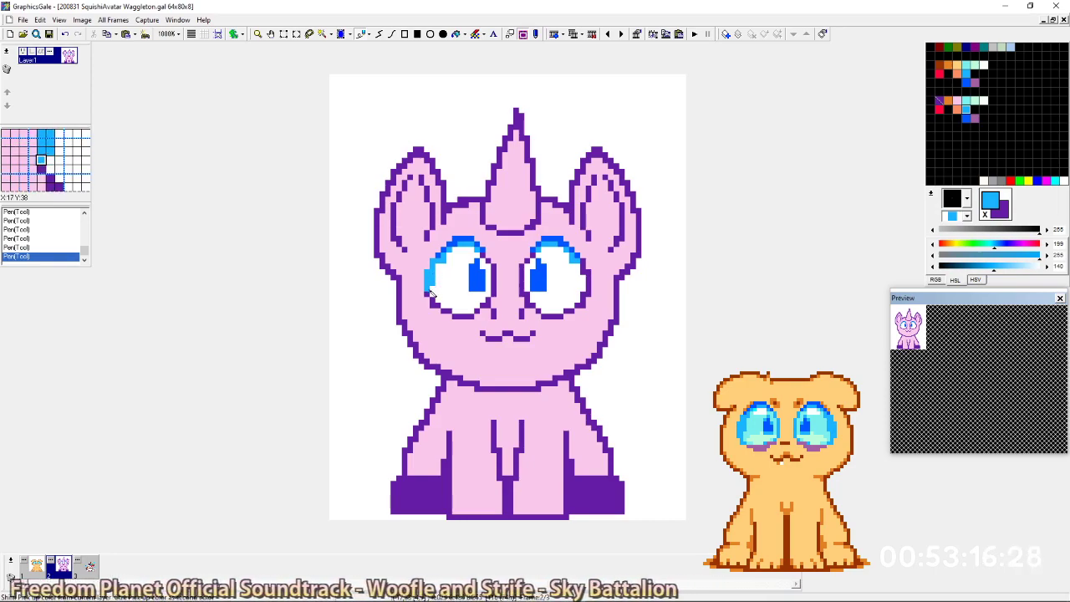
{"action": "key", "text": "Left"}
{"action": "key", "text": "Right"}
{"action": "left_click_drag", "start_coordinate": [434, 297], "coordinate": [436, 308]}
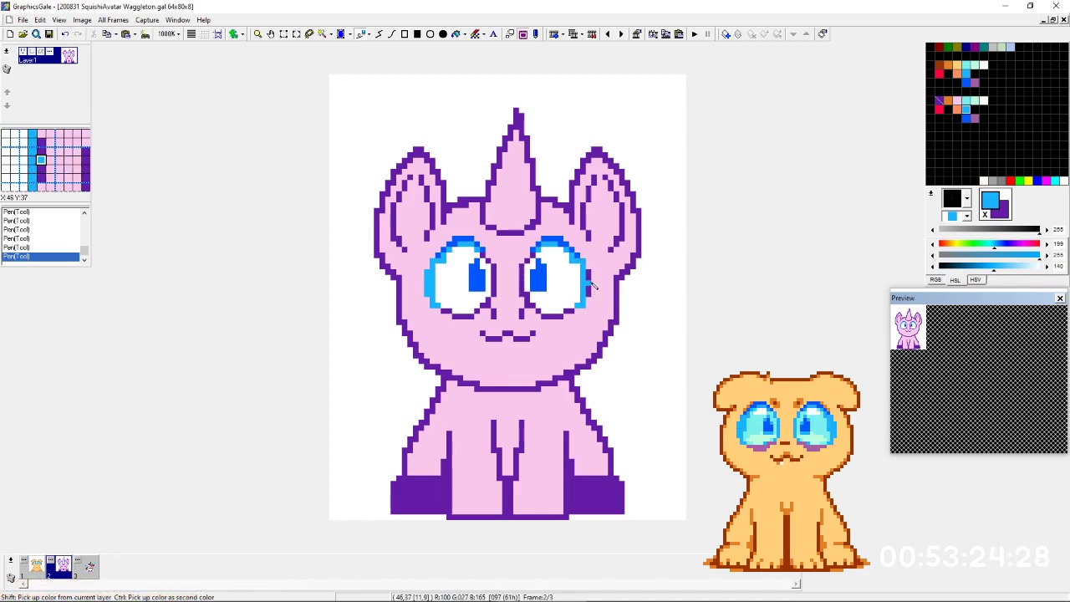
{"action": "key", "text": "Left"}
{"action": "key", "text": "Right"}
Recolour the inner side outlines of both unicorn eyes light blue and add the light blue pixels near their lower edges.
{"action": "key", "text": "Left"}
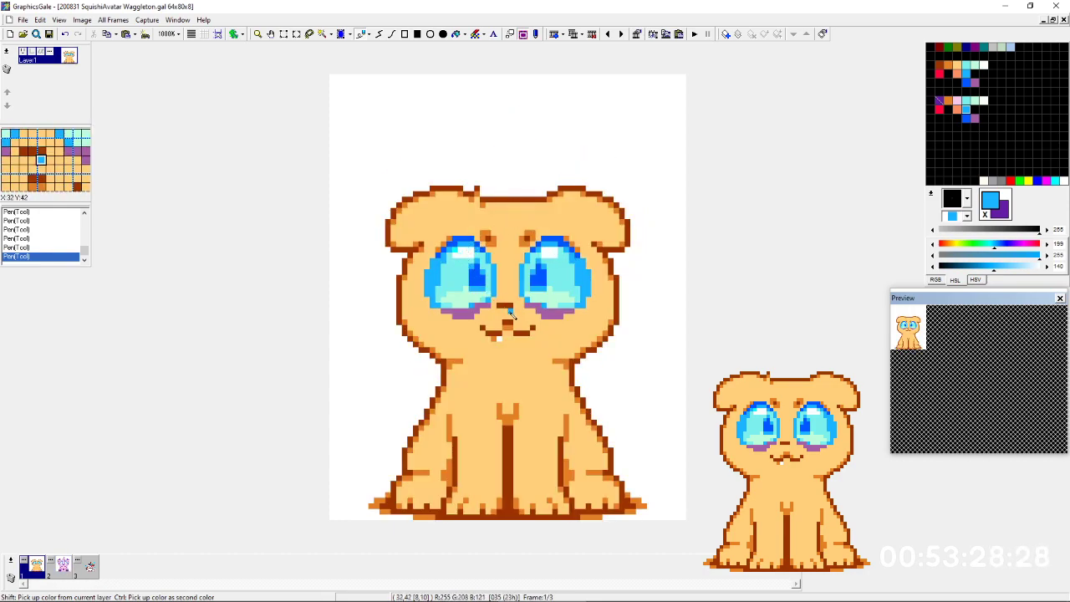
{"action": "key", "text": "Right"}
{"action": "key", "text": "Left"}
{"action": "key", "text": "Right"}
{"action": "key", "text": "Left"}
{"action": "key", "text": "Right"}
{"action": "key", "text": "Left"}
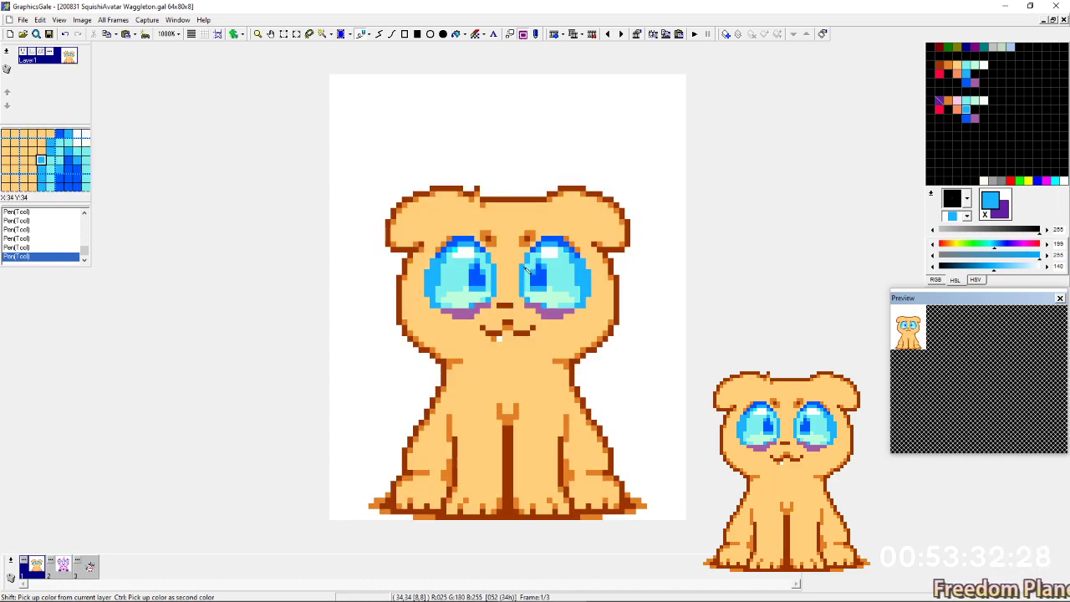
{"action": "key", "text": "Right"}
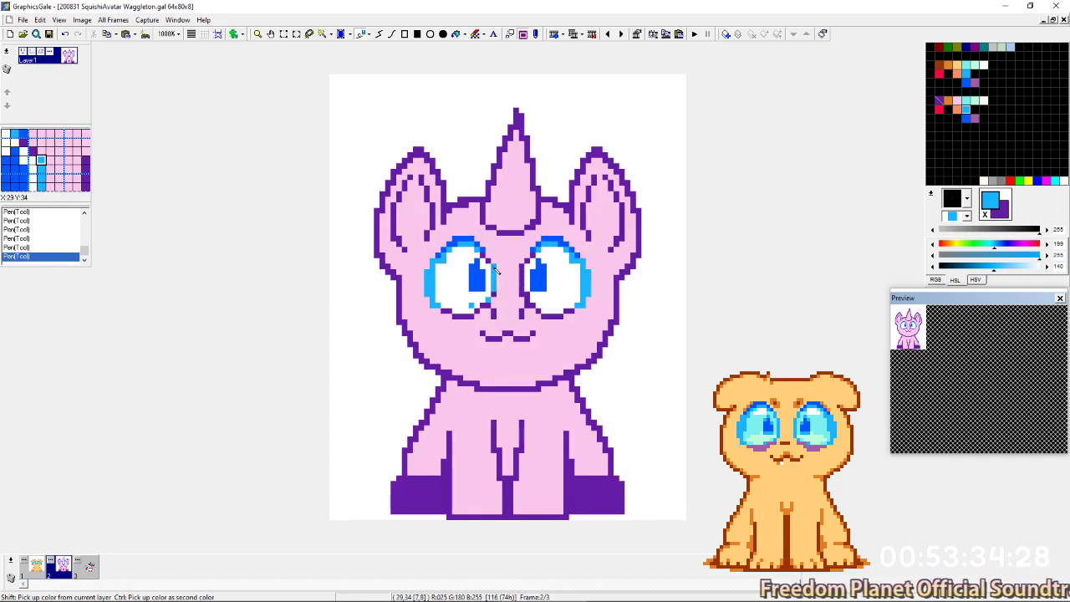
{"action": "key", "text": "Left"}
{"action": "key", "text": "Right"}
{"action": "key", "text": "Left"}
{"action": "key", "text": "Right"}
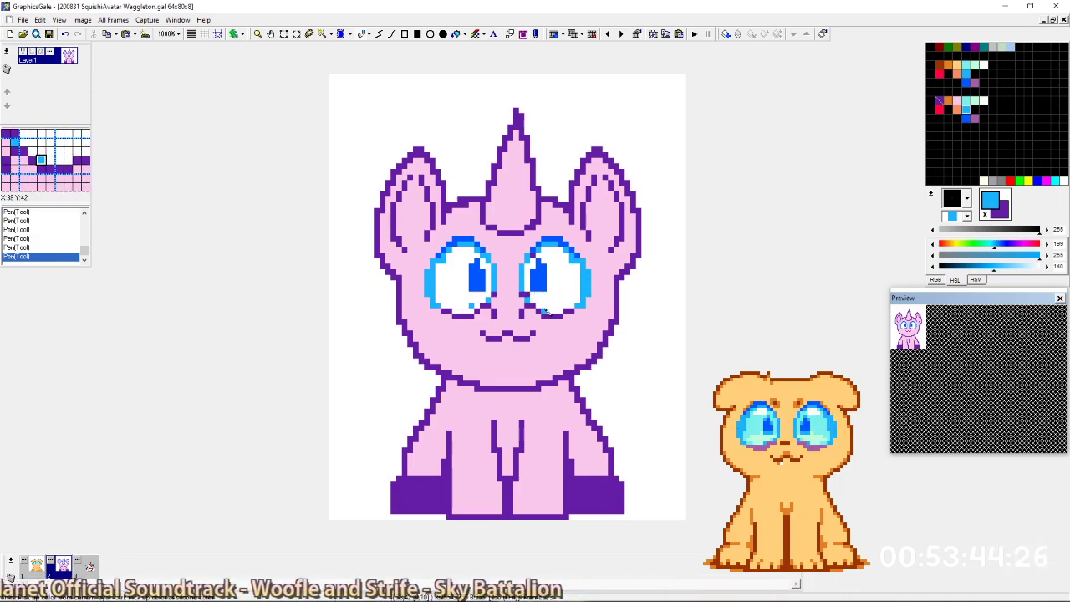
Touch up the upper inner corners of both unicorn eyes in blue, comparing each pixel with the dog's eyes in frame 1.
{"action": "key", "text": "Left"}
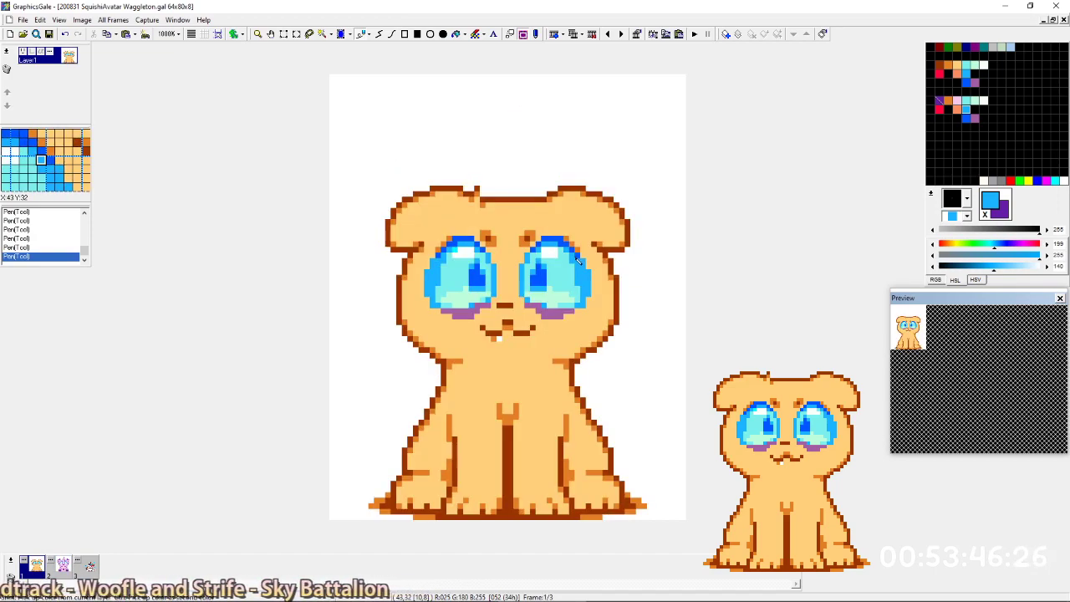
{"action": "key", "text": "Right"}
{"action": "key", "text": "Left"}
{"action": "key", "text": "Right"}
{"action": "key", "text": "Left"}
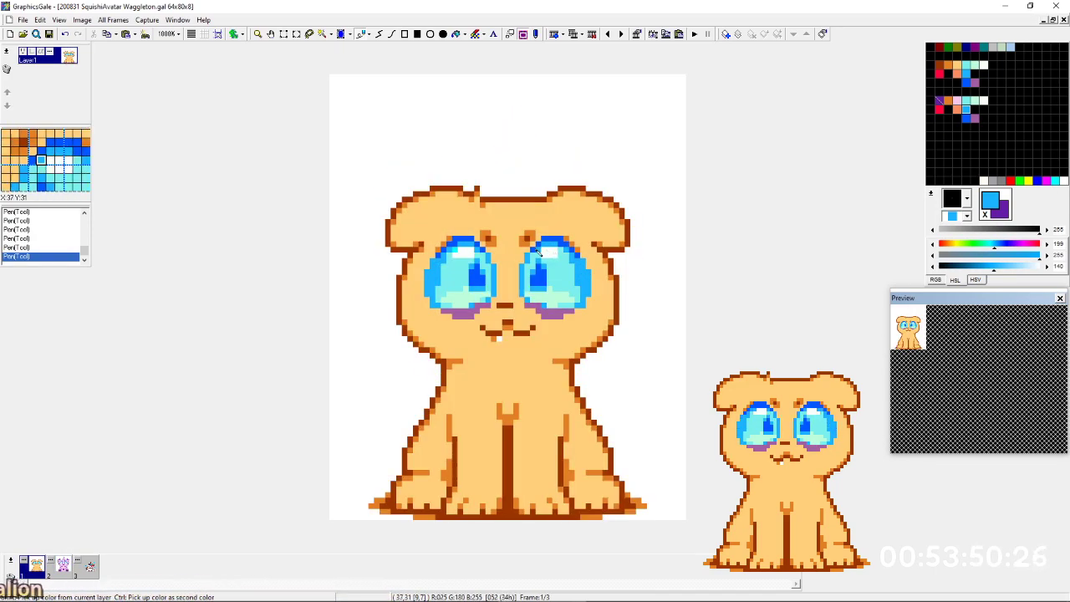
{"action": "key", "text": "Right"}
{"action": "key", "text": "Left"}
{"action": "key", "text": "Right"}
{"action": "key", "text": "Left"}
{"action": "key", "text": "Right"}
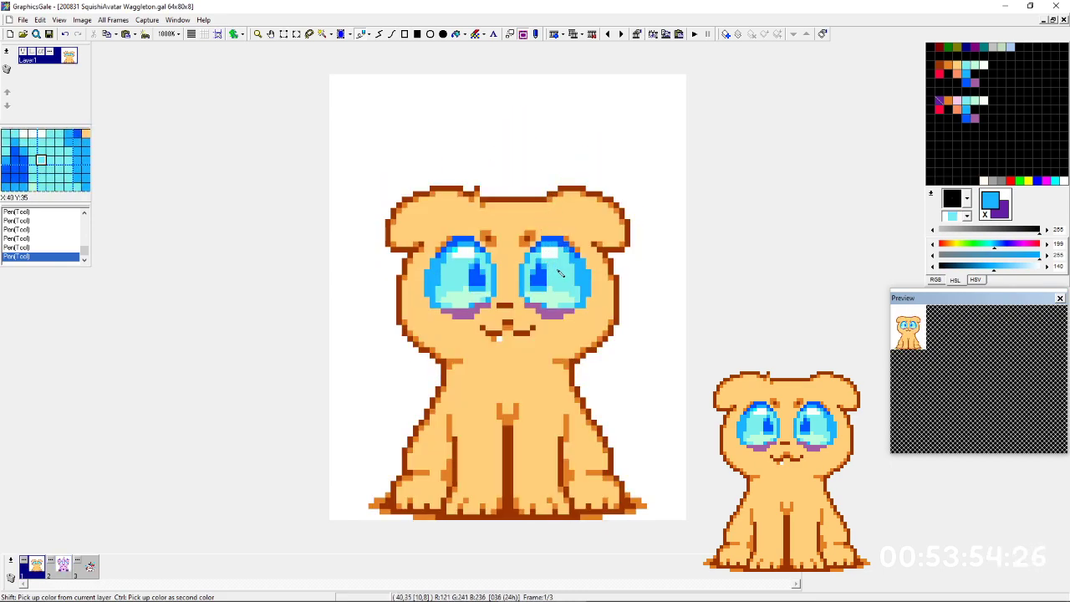
Sample the aqua of the dog's irises, then fill the white areas of both unicorn eyes with it.
{"action": "right_click", "coordinate": [559, 270]}
{"action": "key", "text": "Right"}
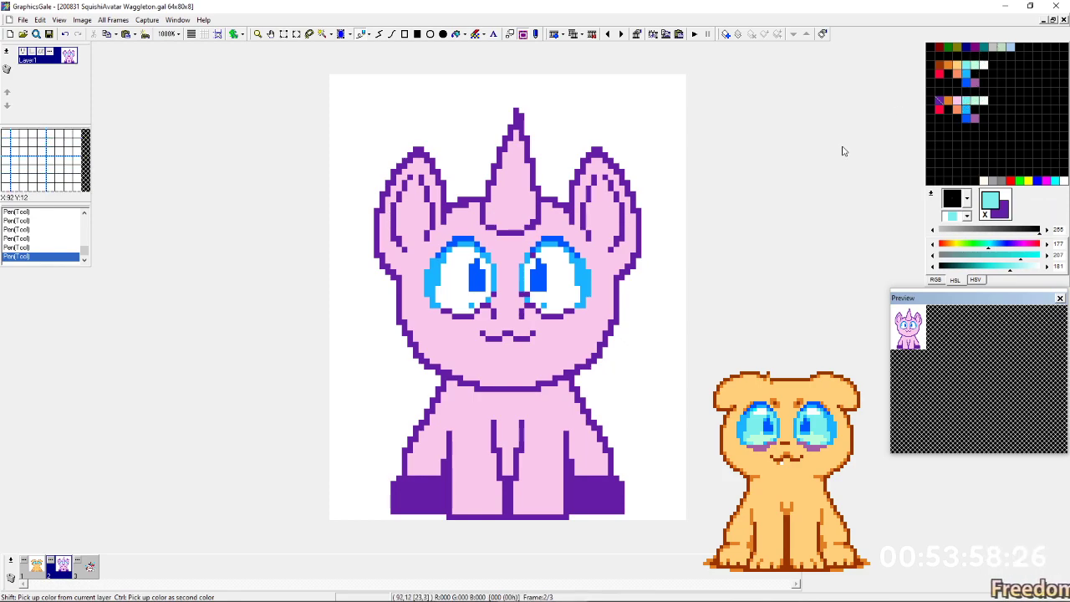
{"action": "key", "text": "ctrl+Left"}
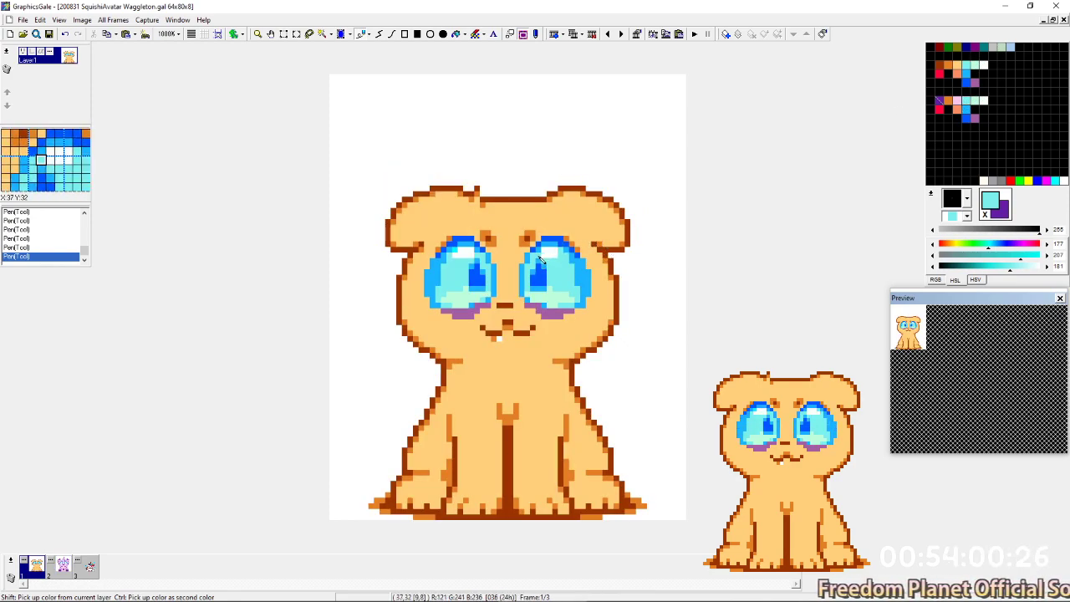
{"action": "key", "text": "ctrl+Right"}
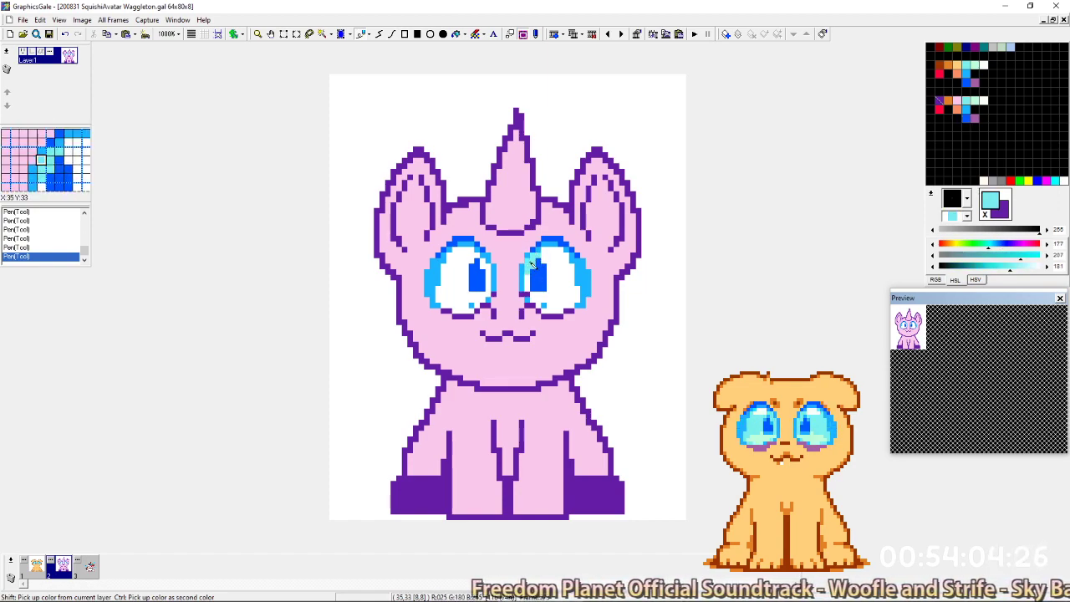
{"action": "left_click", "coordinate": [567, 289]}
{"action": "key", "text": "f"}
{"action": "left_click", "coordinate": [569, 285]}
{"action": "left_click", "coordinate": [528, 283]}
{"action": "left_click", "coordinate": [491, 268]}
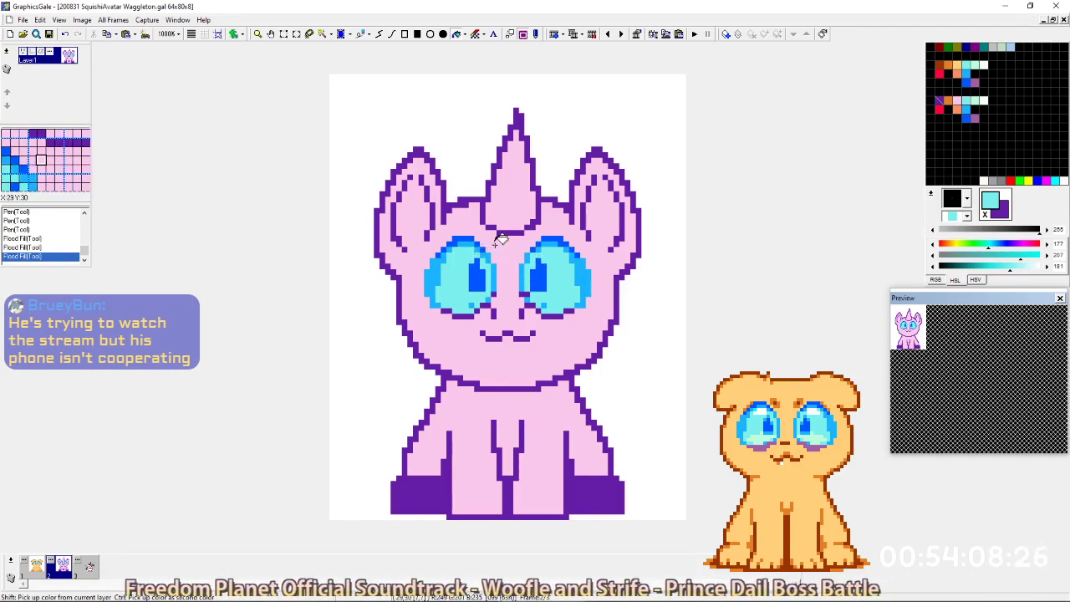
Sample the dog's white eye highlight and paint matching highlights at the top of both unicorn eyes.
{"action": "key", "text": "p"}
{"action": "key", "text": "Left"}
{"action": "key", "text": "Right"}
{"action": "key", "text": "Left"}
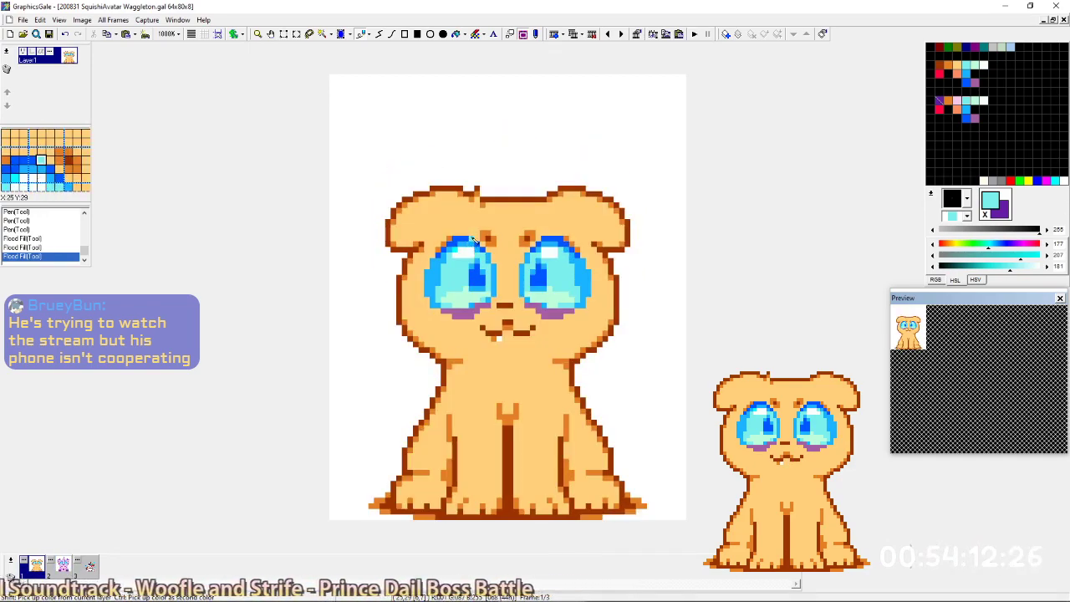
{"action": "right_click", "coordinate": [465, 252]}
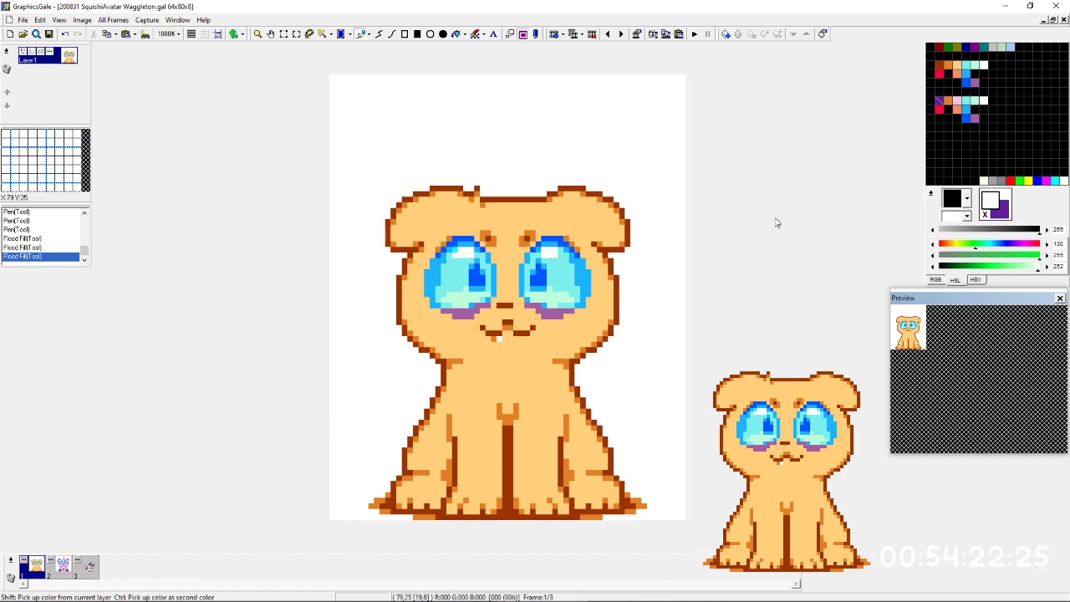
{"action": "key", "text": "Right"}
{"action": "key", "text": "Left"}
{"action": "key", "text": "Right"}
{"action": "key", "text": "Left"}
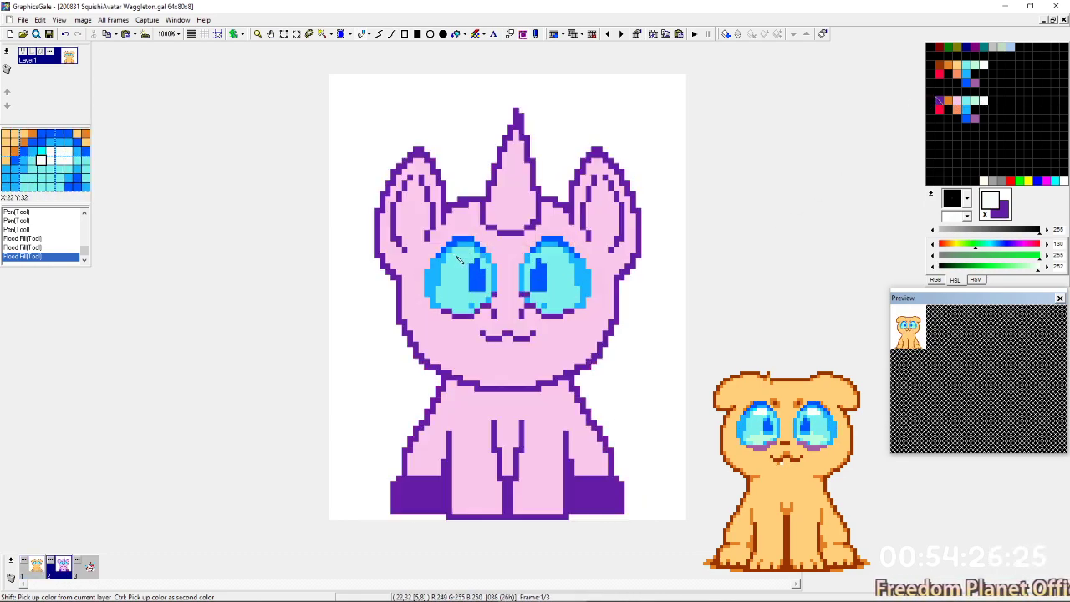
{"action": "left_click_drag", "start_coordinate": [472, 255], "coordinate": [471, 250]}
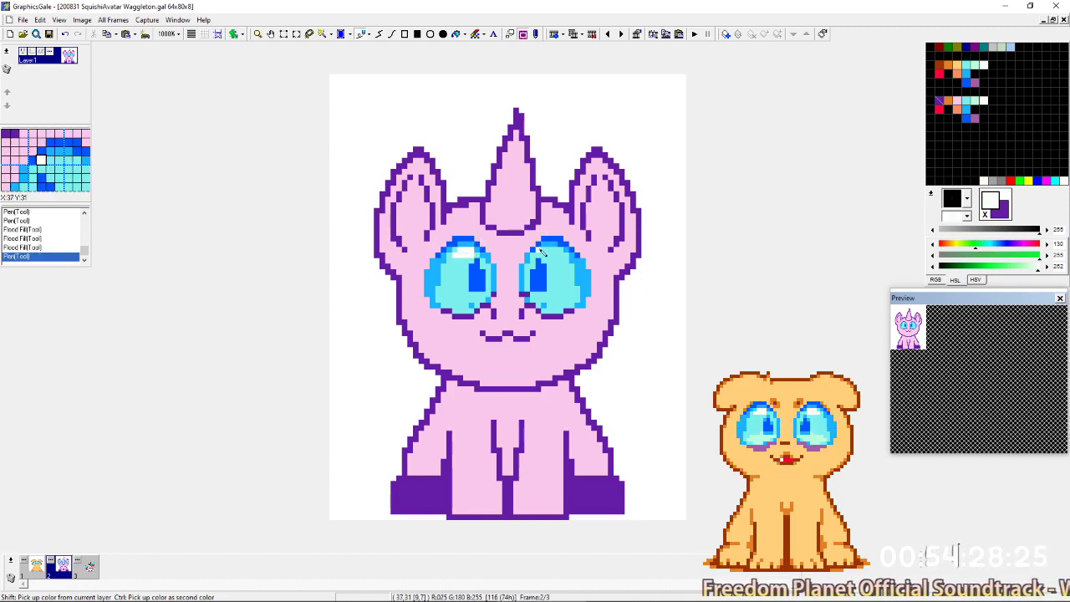
{"action": "left_click_drag", "start_coordinate": [544, 254], "coordinate": [560, 255]}
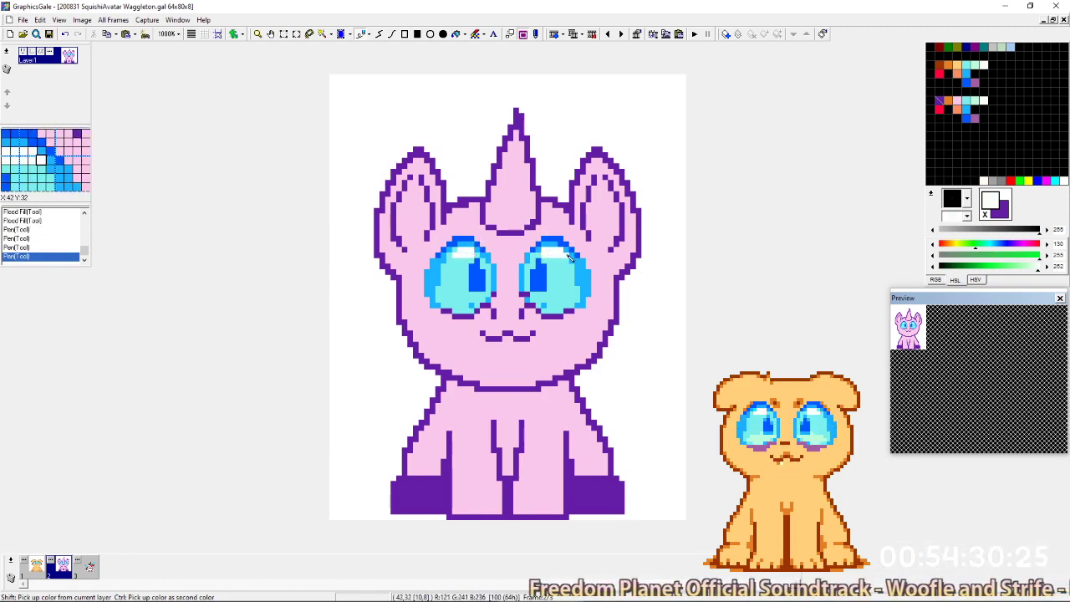
Trim the outer end of the white highlight in the unicorn's right-hand eye with the aqua iris colour.
{"action": "left_click", "coordinate": [565, 259], "text": "shift"}
{"action": "left_click", "coordinate": [564, 251]}
{"action": "left_click", "coordinate": [563, 252]}
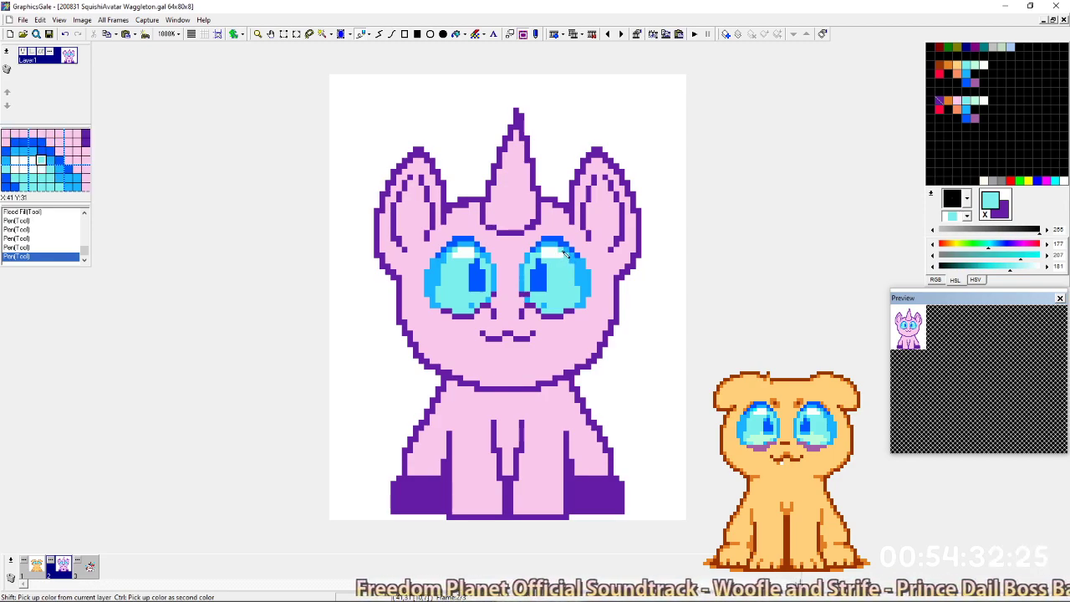
{"action": "right_click", "coordinate": [553, 252]}
Sample the dog's pale mint eye colour and shade the lower part of the unicorn's left-hand eye with it.
{"action": "key", "text": "Left"}
{"action": "key", "text": "Right"}
{"action": "key", "text": "Left"}
{"action": "right_click", "coordinate": [464, 300]}
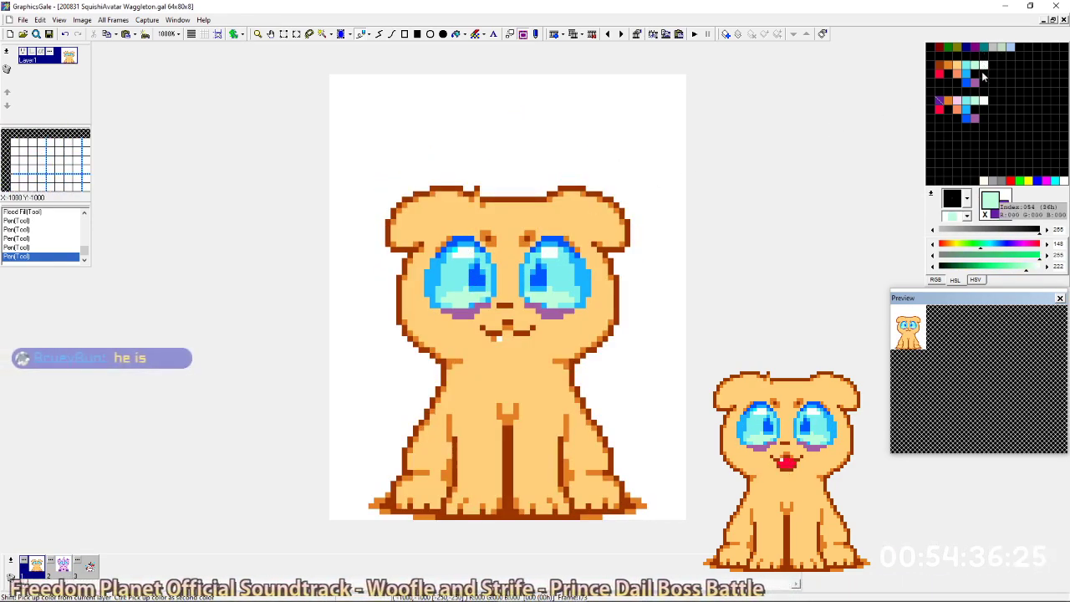
{"action": "key", "text": "Right"}
{"action": "key", "text": "Left"}
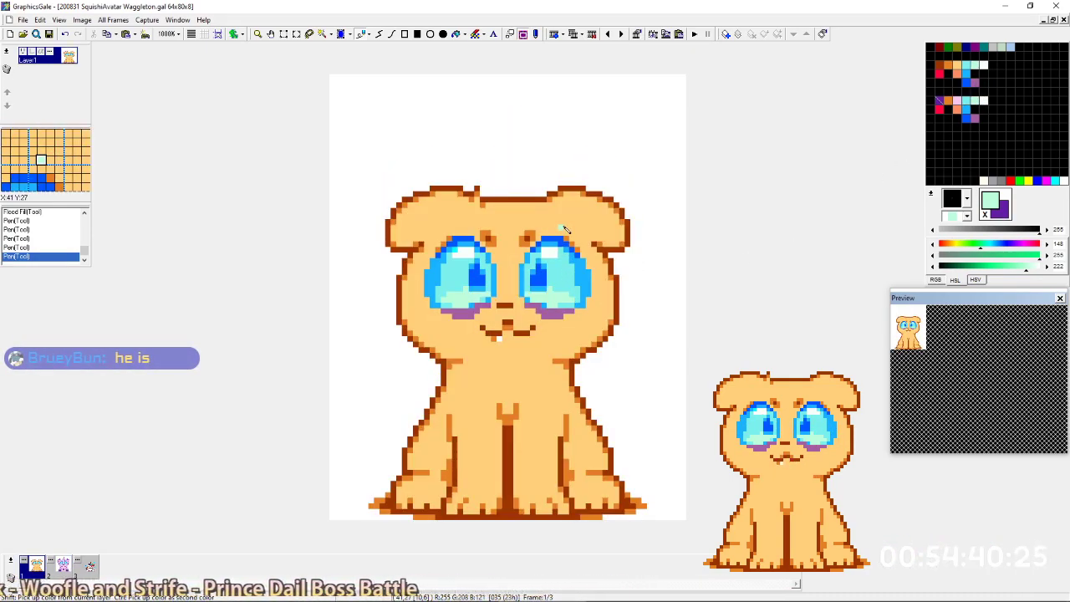
{"action": "key", "text": "Right"}
{"action": "key", "text": "Left"}
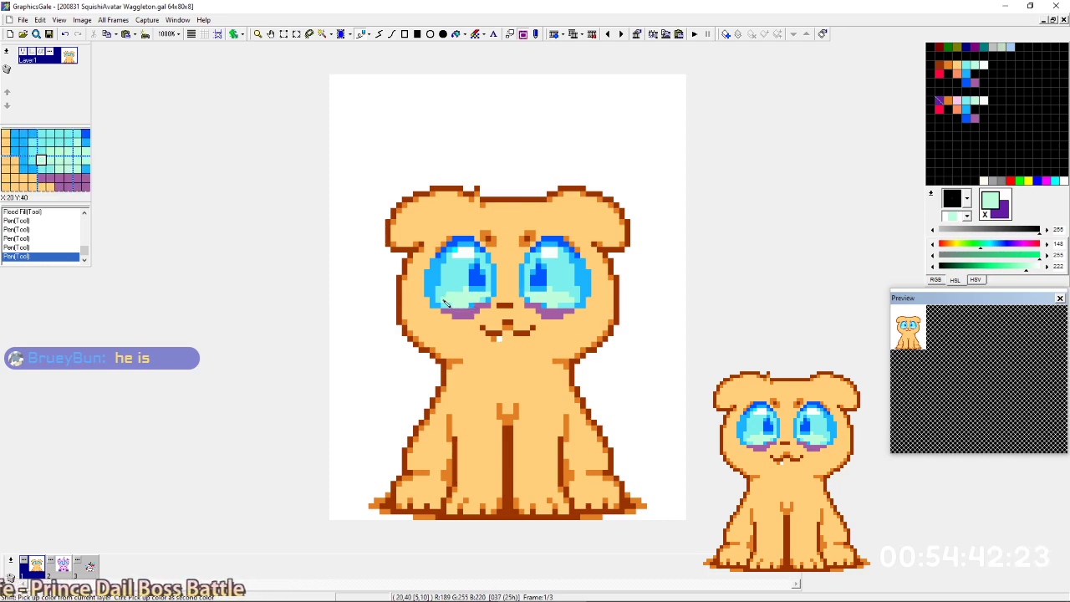
{"action": "key", "text": "Right"}
{"action": "key", "text": "Left"}
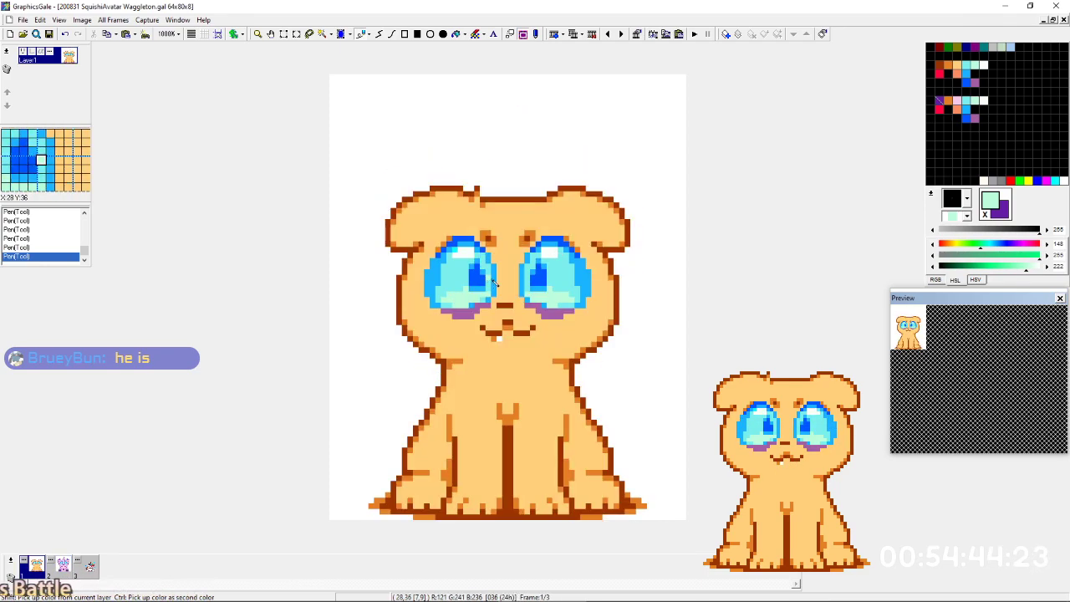
{"action": "key", "text": "Right"}
{"action": "key", "text": "Left"}
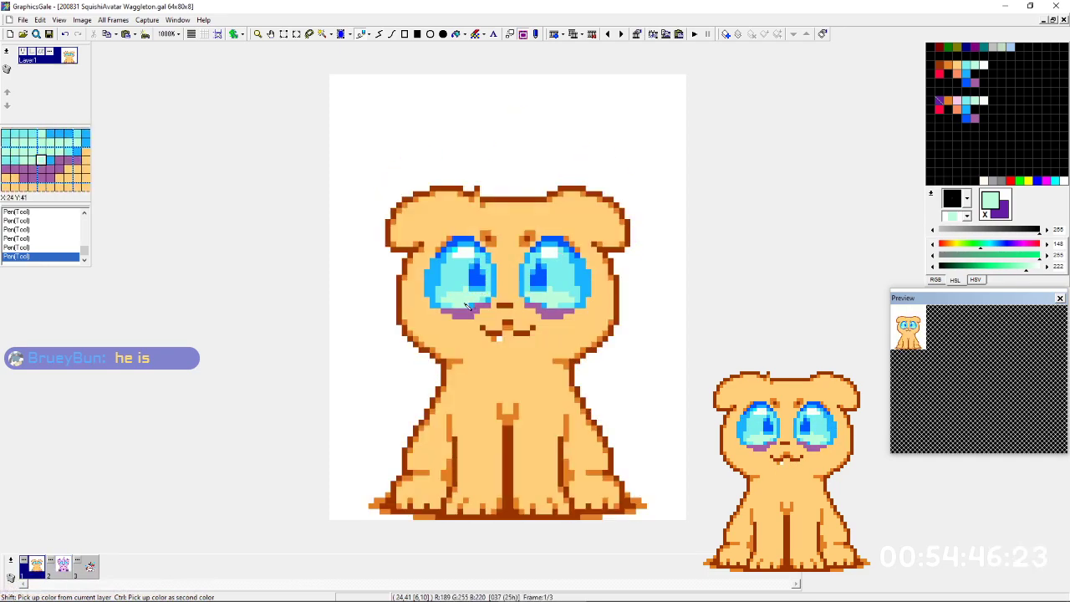
{"action": "key", "text": "Right"}
{"action": "key", "text": "Left"}
{"action": "key", "text": "Right"}
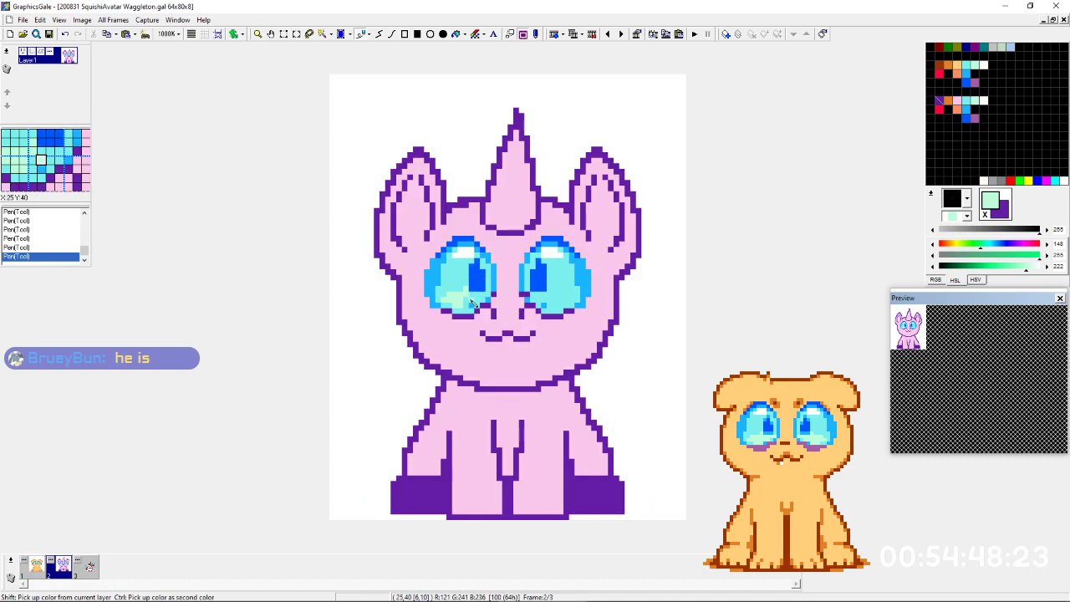
Finish the pale mint shading in the lower part of both unicorn eyes and compare it with the dog's.
{"action": "key", "text": "Left"}
{"action": "key", "text": "Right"}
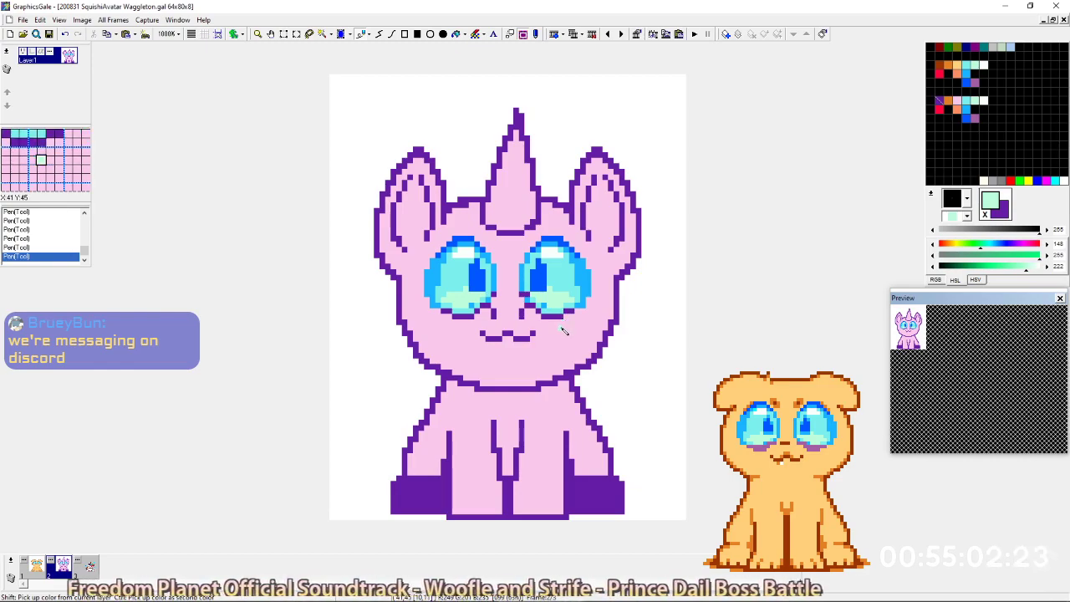
{"action": "key", "text": "Left"}
{"action": "key", "text": "Right"}
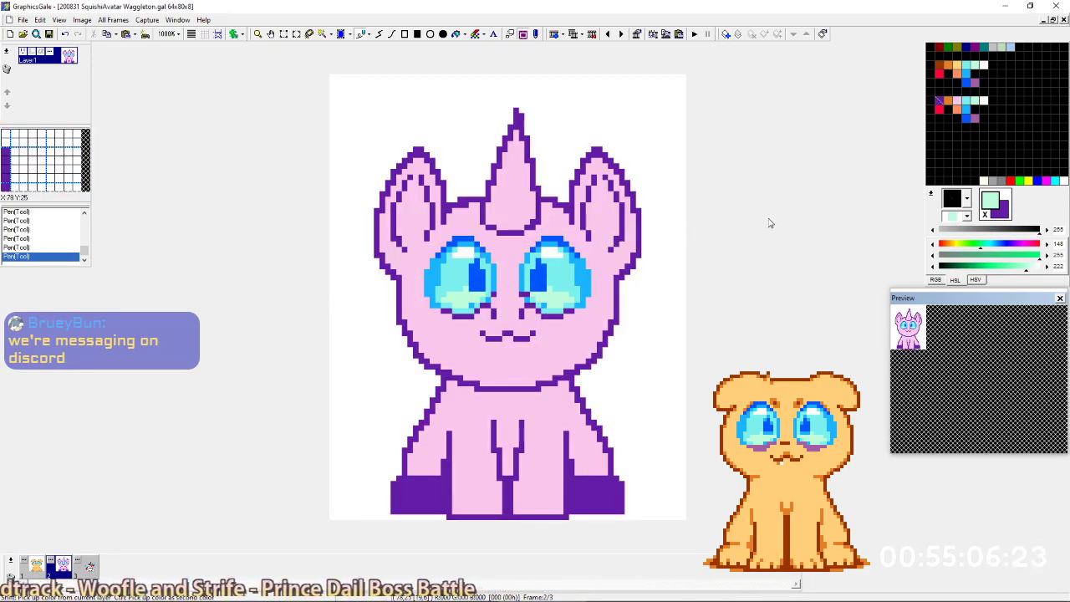
{"action": "key", "text": "Left"}
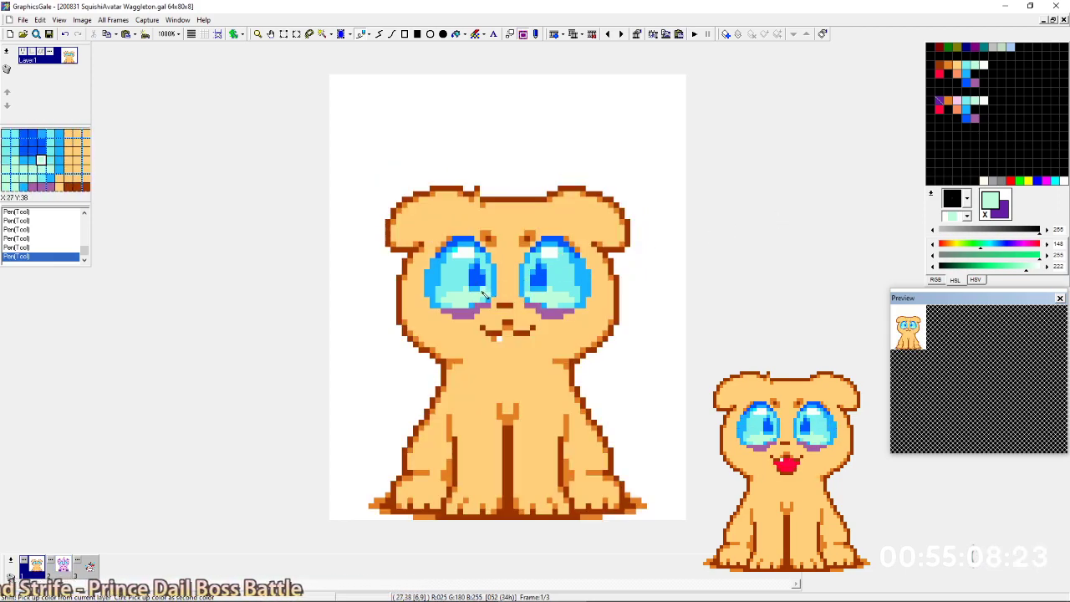
{"action": "key", "text": "Right"}
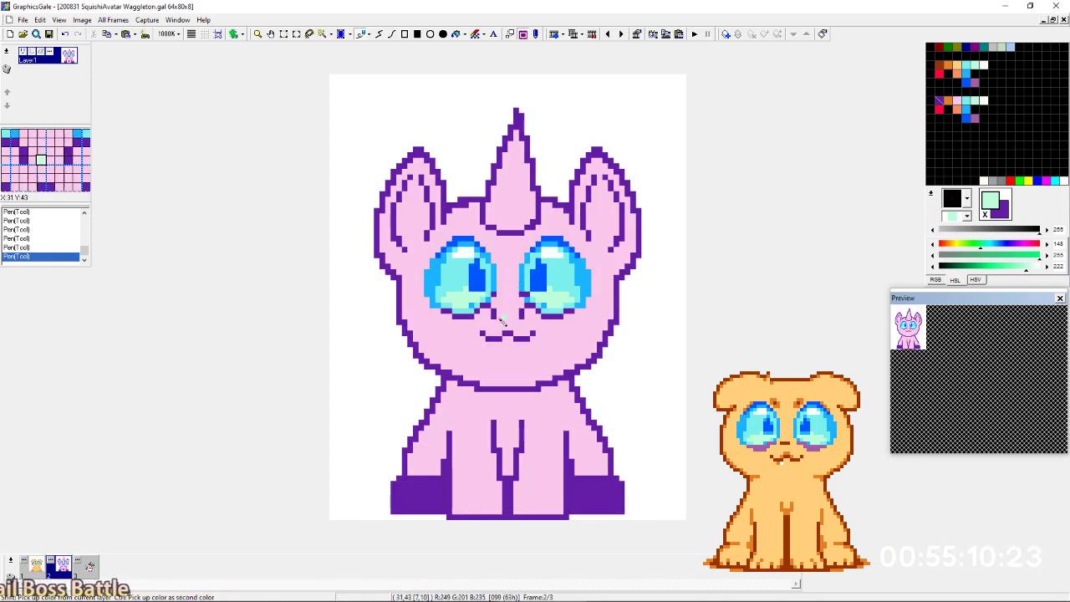
Paint over the purple outline beneath both unicorn eyes with the pink body colour, using frame 1 as reference.
{"action": "key", "text": "Left"}
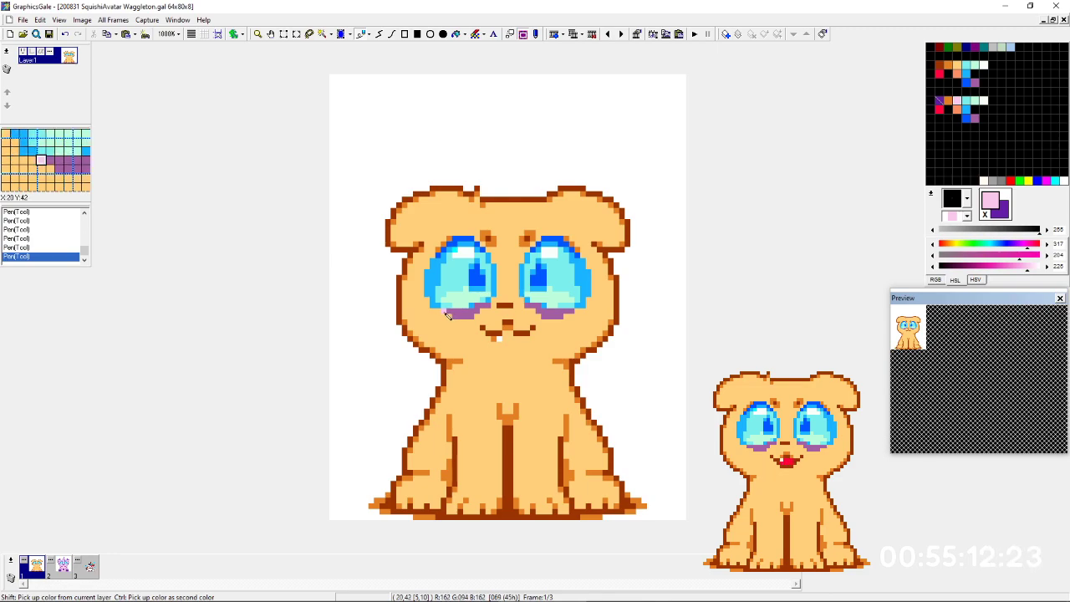
{"action": "key", "text": "Right"}
{"action": "key", "text": "Left"}
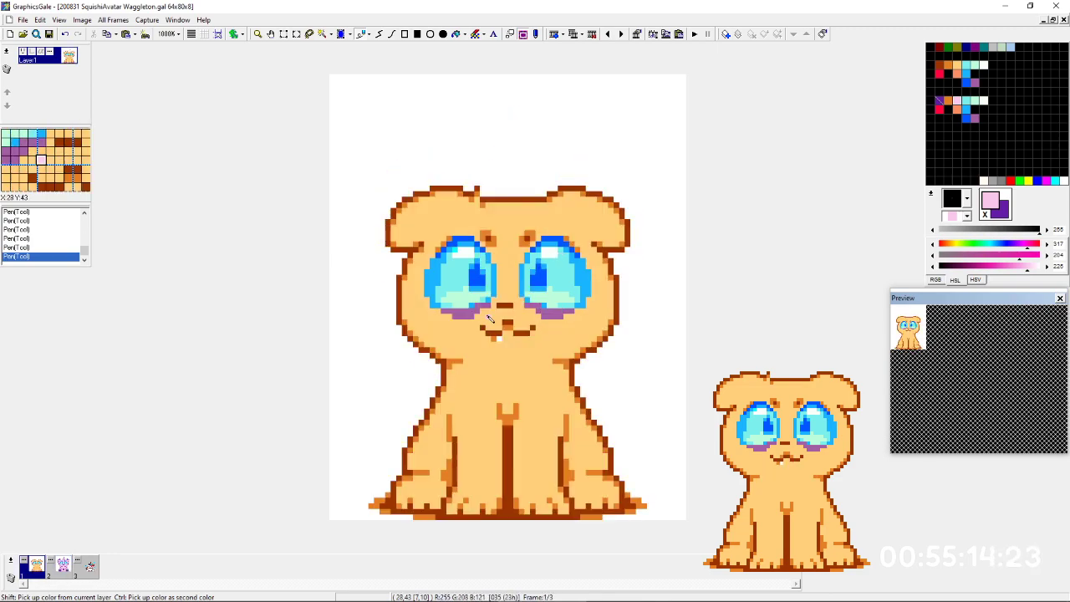
{"action": "key", "text": "Right"}
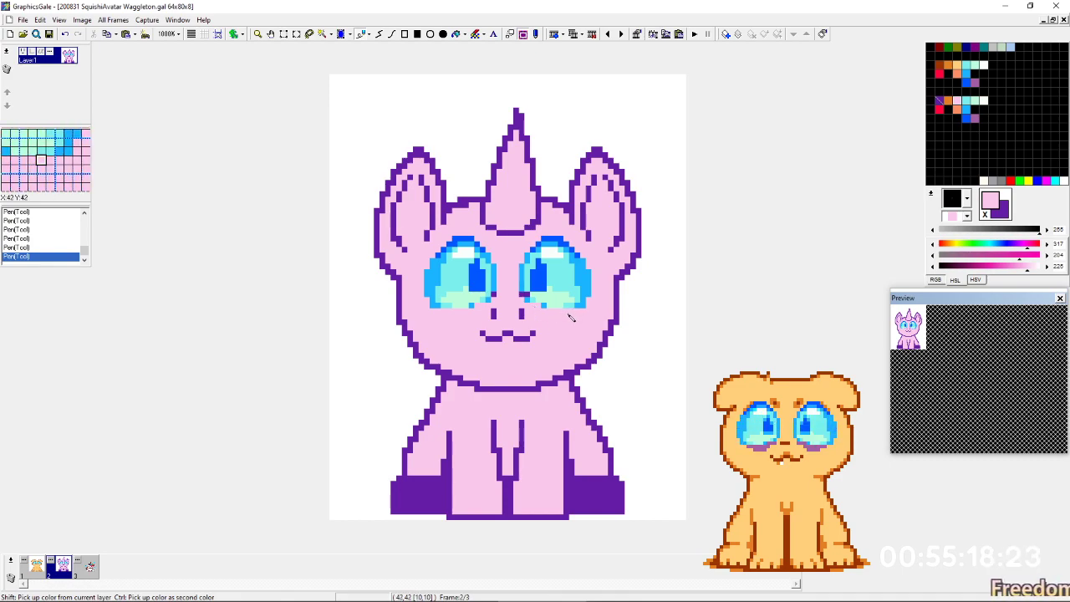
{"action": "key", "text": "Left"}
{"action": "key", "text": "Right"}
Replace the leftover purple pixels at the lower inner corners of the unicorn's eyes with light blue and pale mint.
{"action": "right_click", "coordinate": [522, 290]}
{"action": "left_click", "coordinate": [523, 294]}
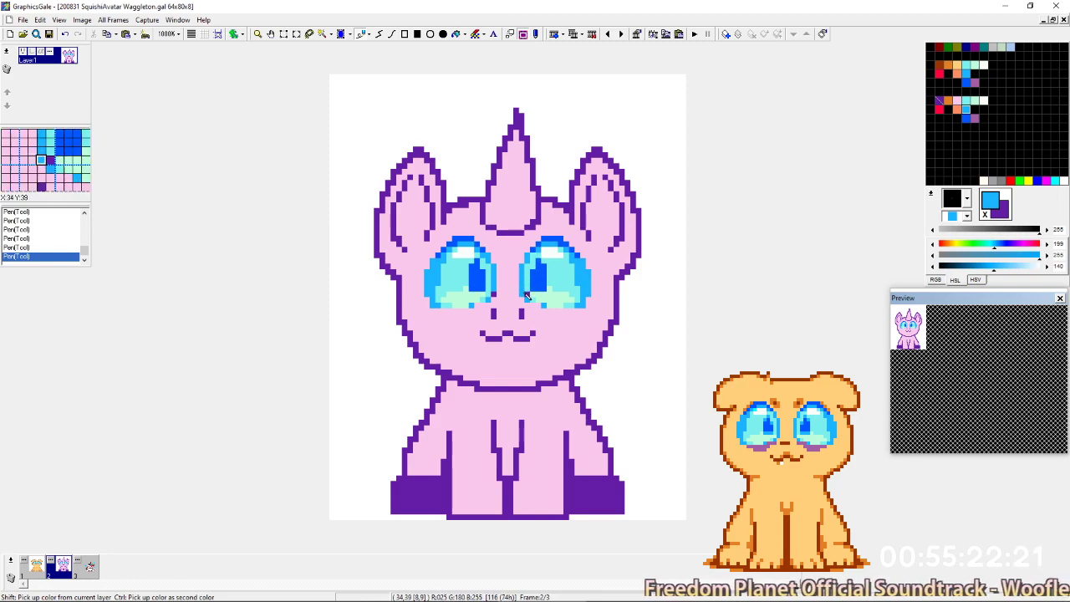
{"action": "key", "text": "Right"}
{"action": "key", "text": "Left"}
{"action": "key", "text": "Left"}
{"action": "key", "text": "Right"}
{"action": "key", "text": "Left"}
{"action": "key", "text": "Right"}
{"action": "right_click", "coordinate": [539, 296]}
{"action": "left_click", "coordinate": [526, 294]}
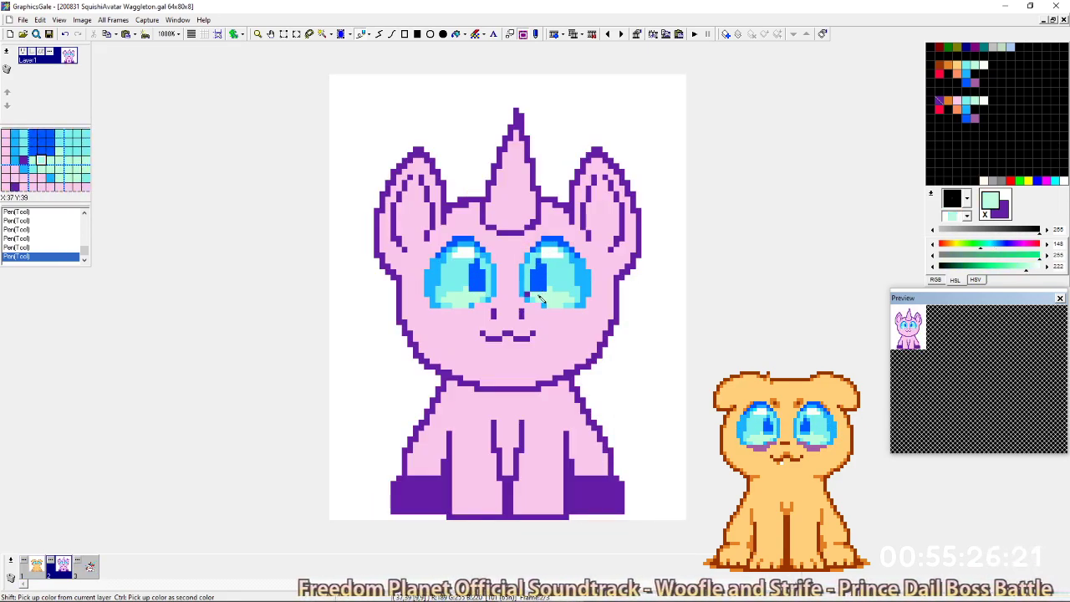
{"action": "key", "text": "Left"}
{"action": "key", "text": "Left"}
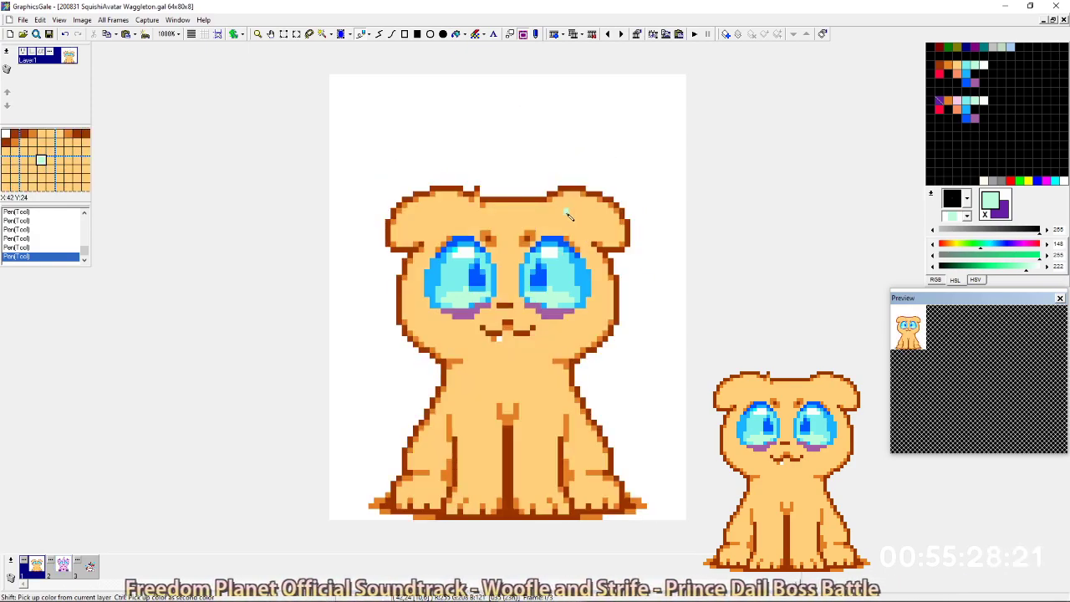
Compare the unicorn's eyes with the dog's in frame 1, checking the pupils and the shading around them.
{"action": "key", "text": "Right"}
{"action": "key", "text": "Right"}
{"action": "key", "text": "Left"}
{"action": "key", "text": "Left"}
{"action": "key", "text": "Right"}
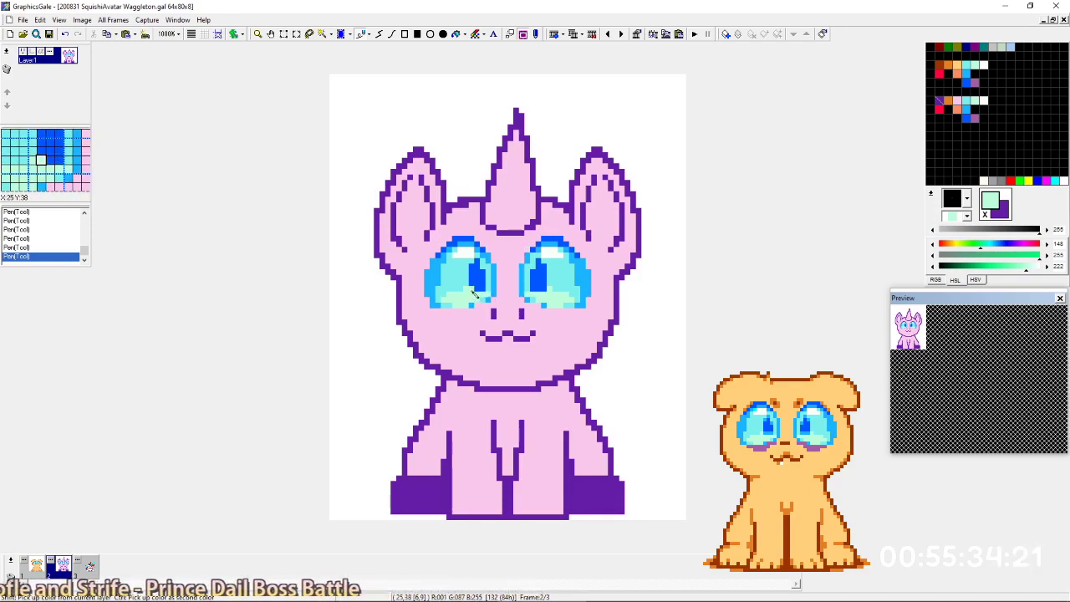
{"action": "key", "text": "Left"}
{"action": "key", "text": "Right"}
{"action": "key", "text": "Left"}
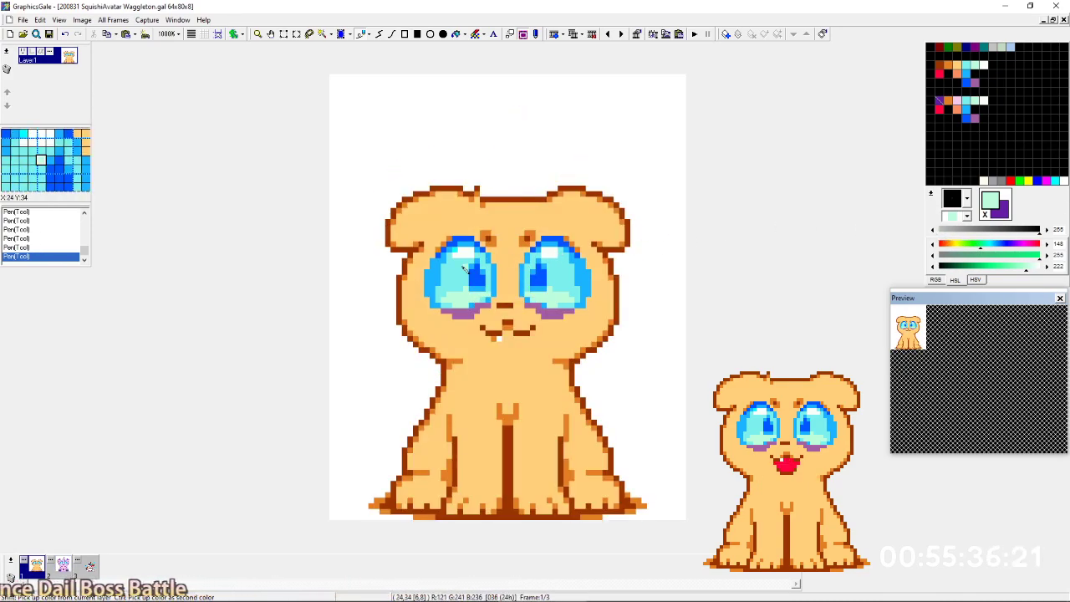
{"action": "key", "text": "Right"}
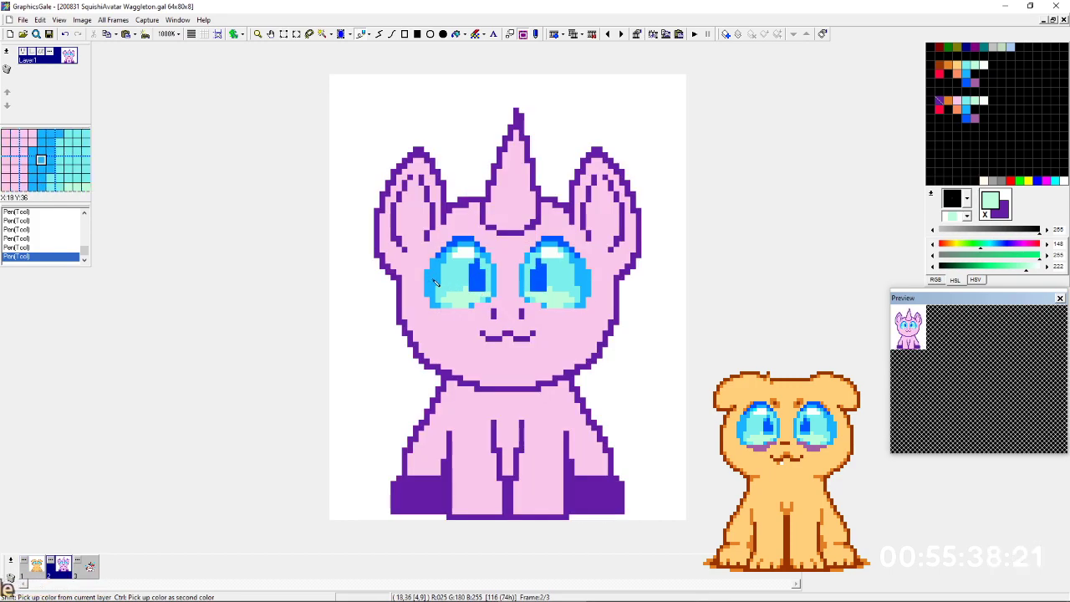
{"action": "key", "text": "Left"}
{"action": "key", "text": "Right"}
Soften the corners of the unicorn's dark blue pupils with light blue pixels, as on the dog's eyes in frame 1.
{"action": "left_click", "coordinate": [478, 294]}
{"action": "key", "text": "Left"}
{"action": "key", "text": "Right"}
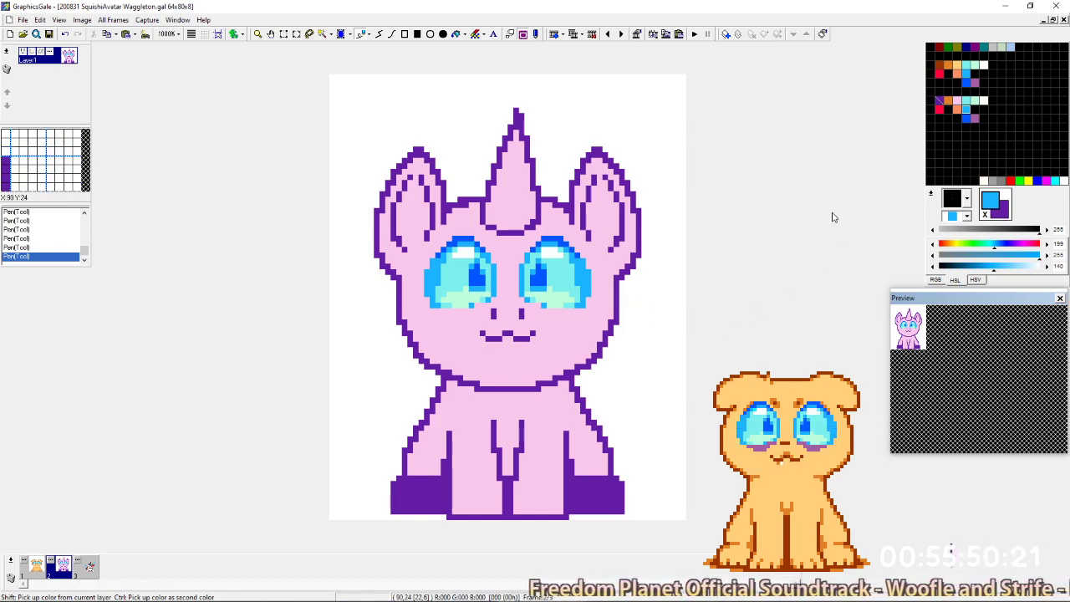
Sample the dark blue from the top of the eye and outline the lower edge of both unicorn eyes with it.
{"action": "right_click", "coordinate": [463, 239]}
{"action": "key", "text": "Left"}
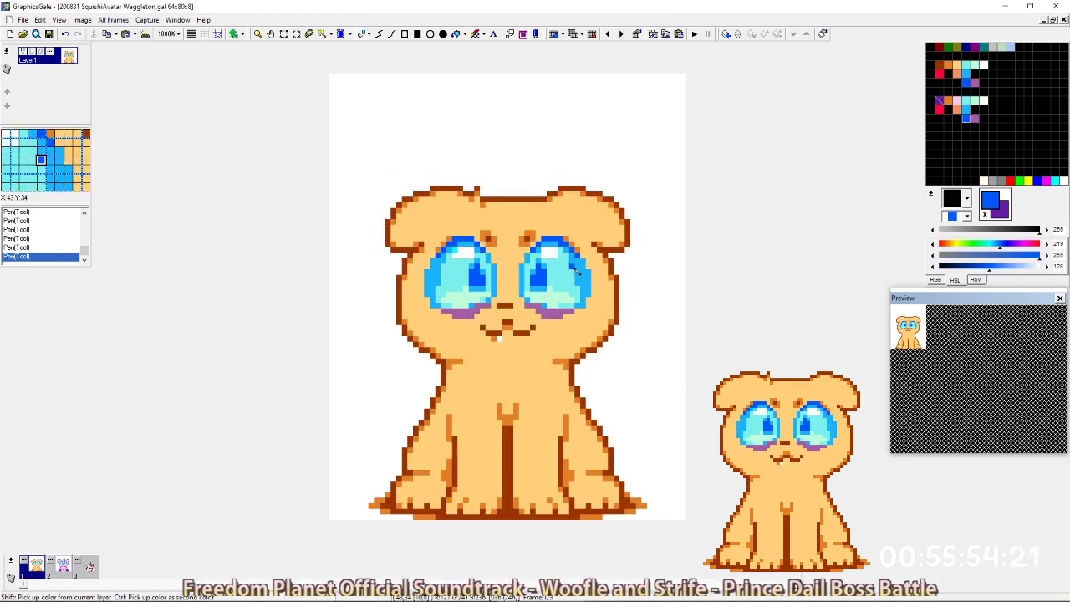
{"action": "key", "text": "Right"}
{"action": "key", "text": "Left"}
{"action": "key", "text": "Right"}
{"action": "left_click_drag", "start_coordinate": [457, 311], "coordinate": [478, 308]}
{"action": "key", "text": "Left"}
{"action": "key", "text": "Right"}
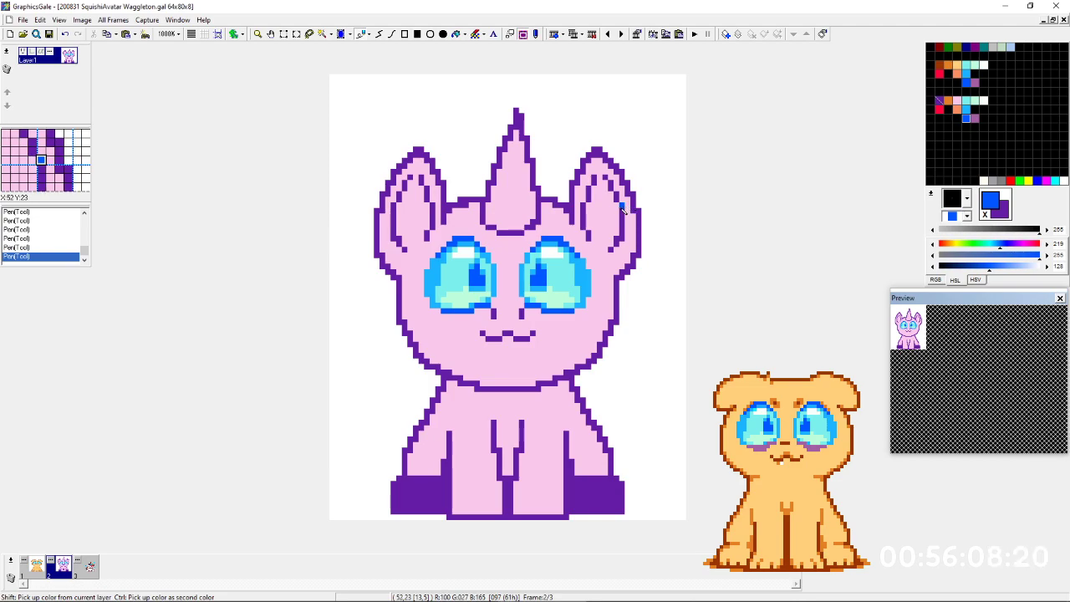
Flip between the dog and unicorn frames to compare the outlined eyes and pupils.
{"action": "key", "text": "Right"}
{"action": "key", "text": "Left"}
{"action": "key", "text": "Left"}
{"action": "key", "text": "Right"}
{"action": "key", "text": "Left"}
{"action": "key", "text": "Right"}
{"action": "key", "text": "Left"}
{"action": "key", "text": "Right"}
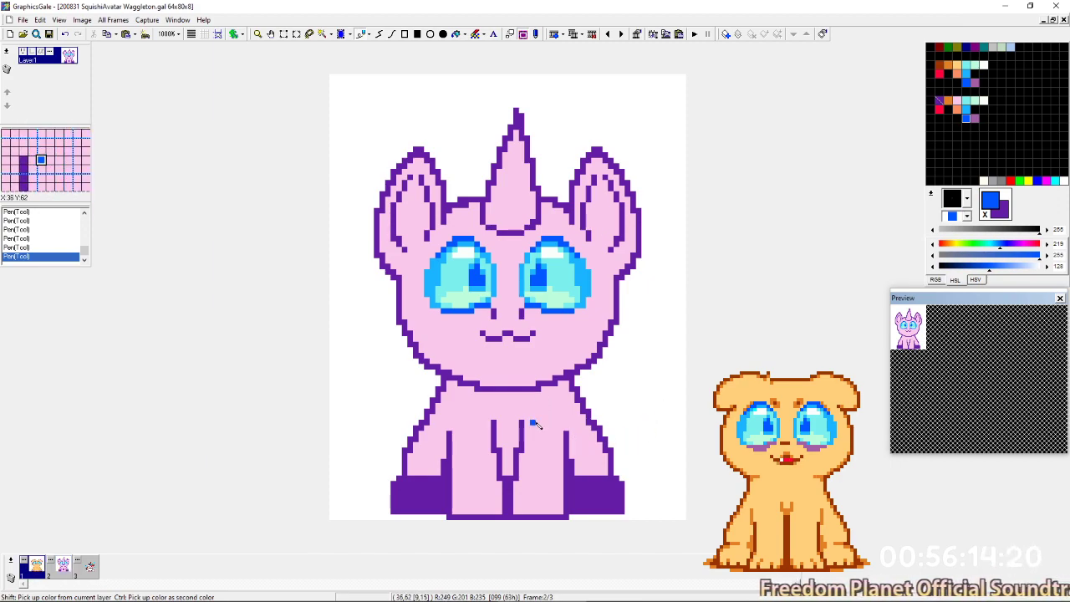
{"action": "key", "text": "Left"}
{"action": "key", "text": "Right"}
{"action": "key", "text": "Left"}
{"action": "key", "text": "Right"}
{"action": "key", "text": "Left"}
{"action": "key", "text": "Right"}
{"action": "key", "text": "Left"}
{"action": "key", "text": "Right"}
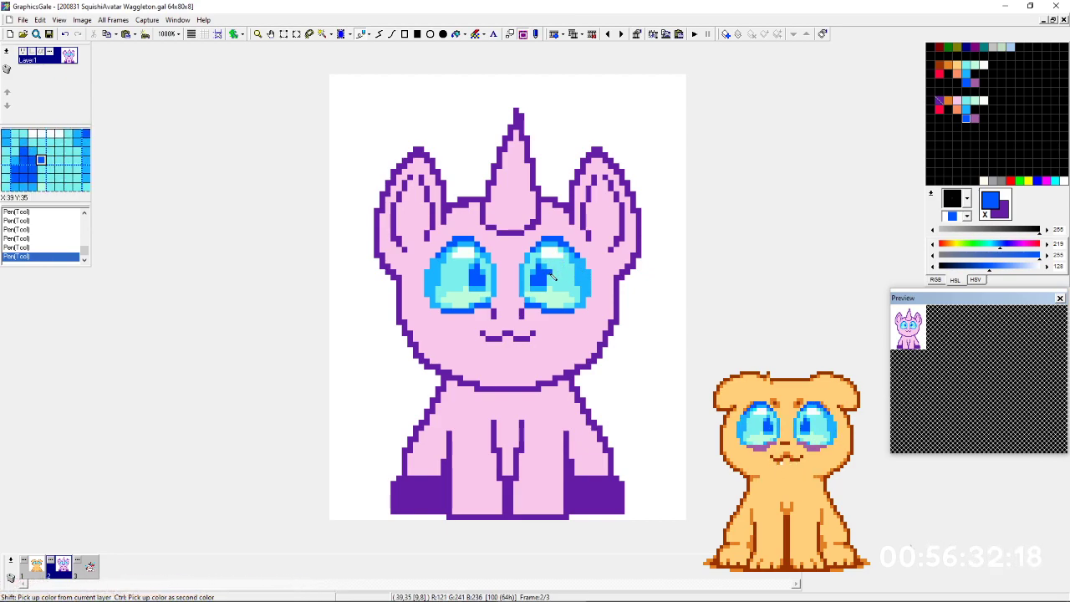
{"action": "key", "text": "Left"}
{"action": "key", "text": "Right"}
{"action": "key", "text": "Left"}
{"action": "key", "text": "Right"}
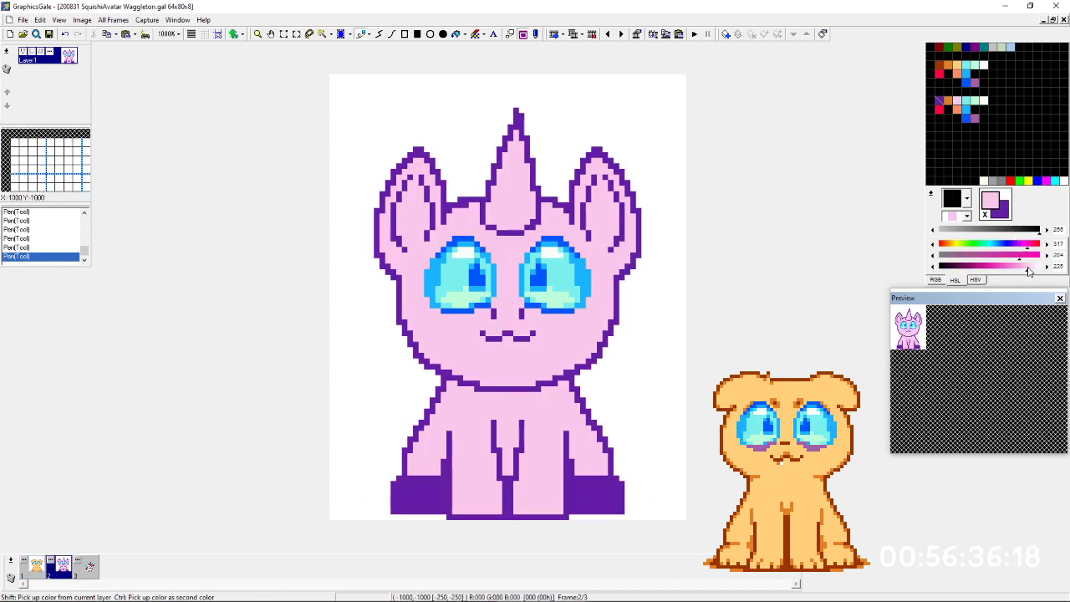
Lighten the pink body palette colour to about saturation 221 and luminance 236.
{"action": "left_click_drag", "start_coordinate": [1033, 268], "coordinate": [1036, 270]}
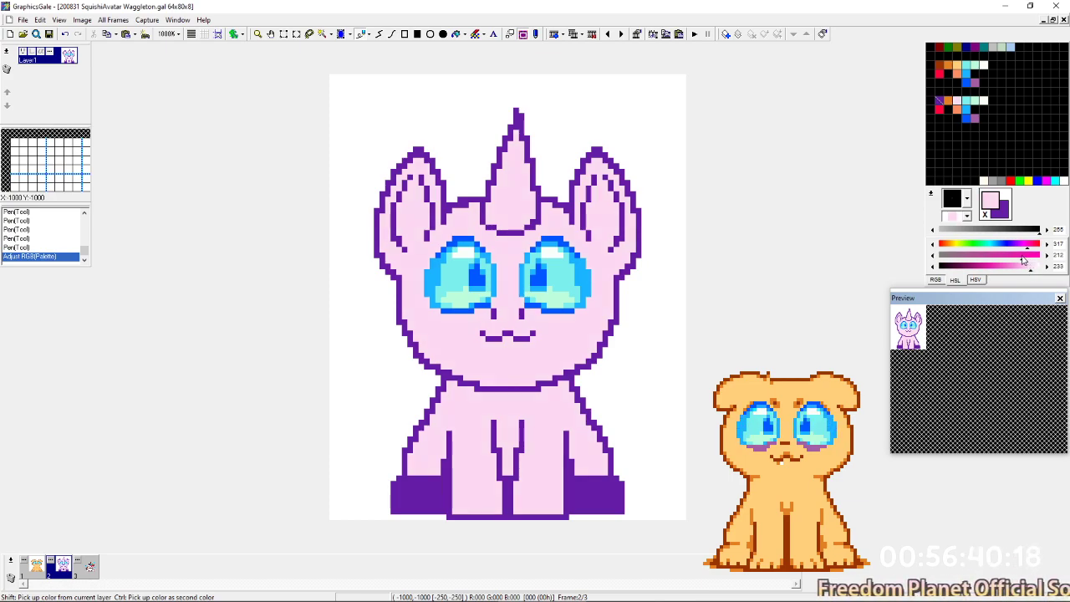
{"action": "mouse_move", "coordinate": [1016, 257]}
{"action": "left_mouse_down"}
{"action": "mouse_move", "coordinate": [1053, 258]}
{"action": "mouse_move", "coordinate": [1036, 271]}
{"action": "mouse_move", "coordinate": [1027, 259]}
{"action": "left_mouse_up"}
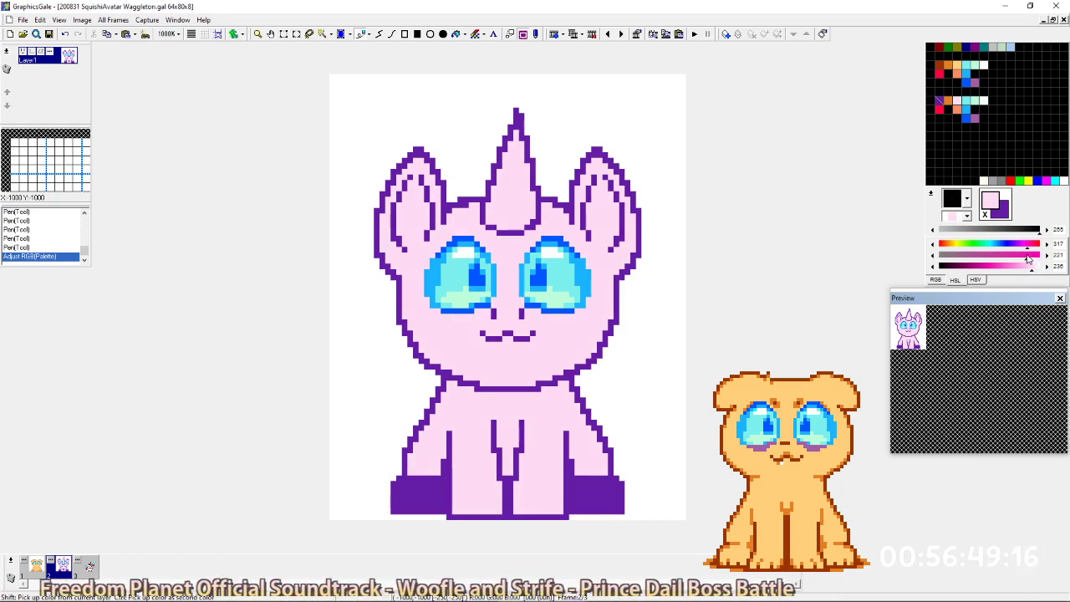
{"action": "right_click", "coordinate": [593, 499]}
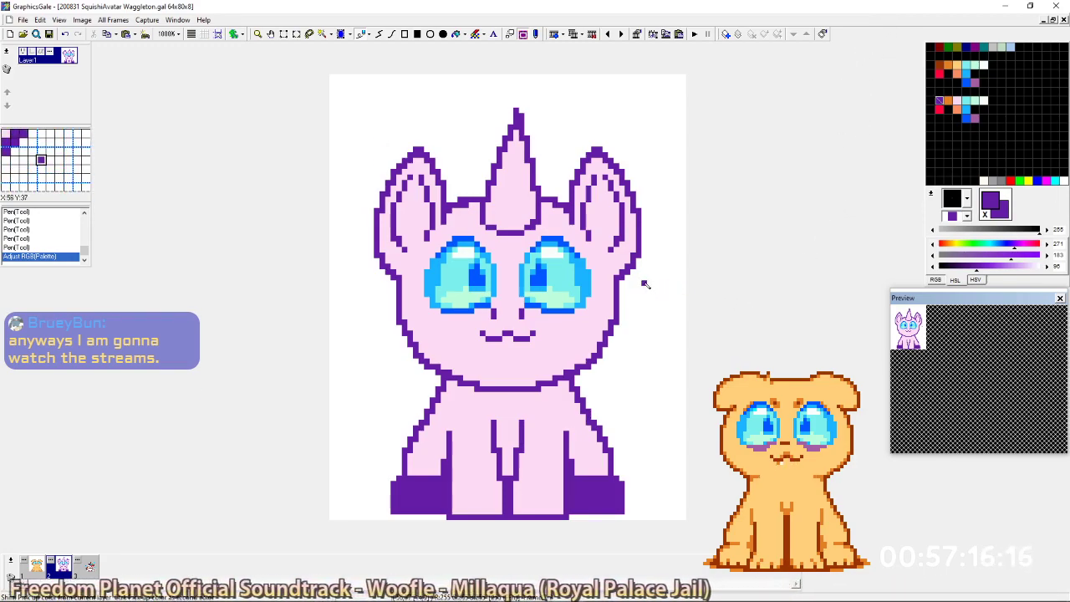
Place orange shading pixels in the stair-step corners along the inner edge of the unicorn's jaw and chin, using frame 1 as reference.
{"action": "key", "text": "Left"}
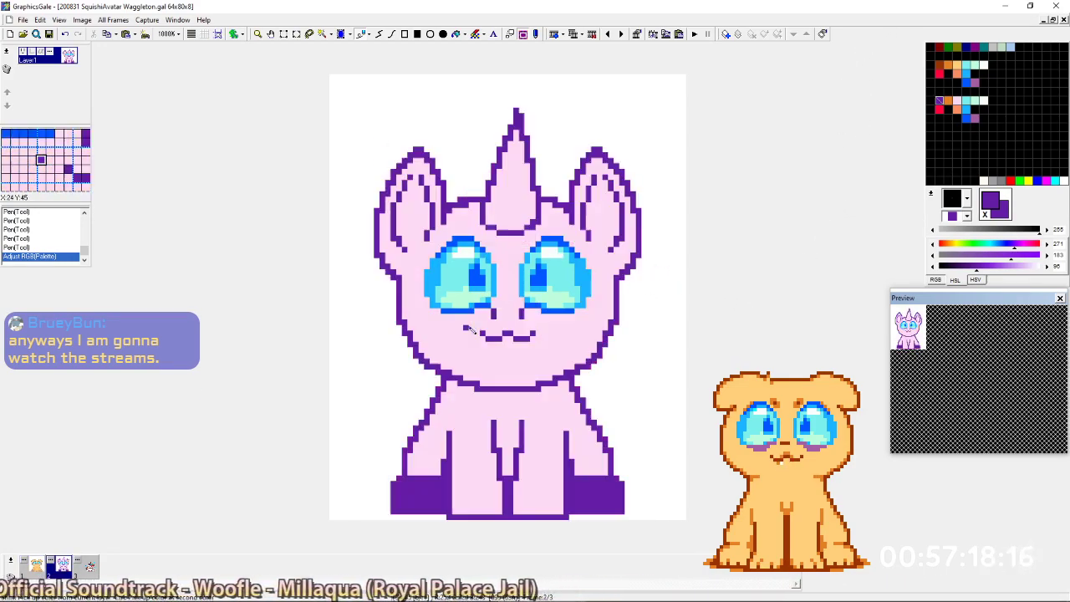
{"action": "key", "text": "Right"}
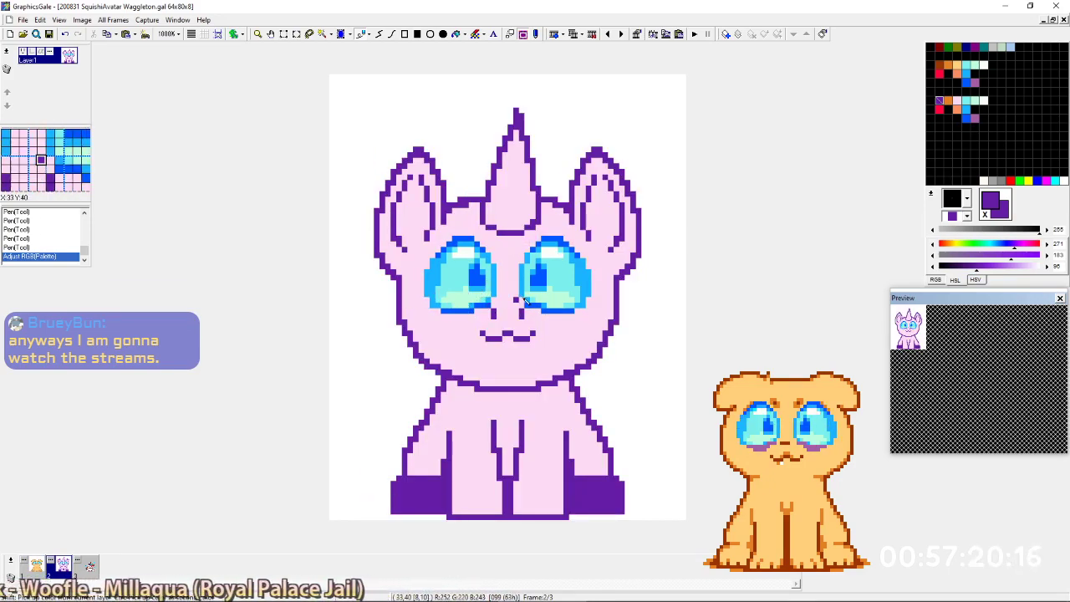
{"action": "key", "text": "Left"}
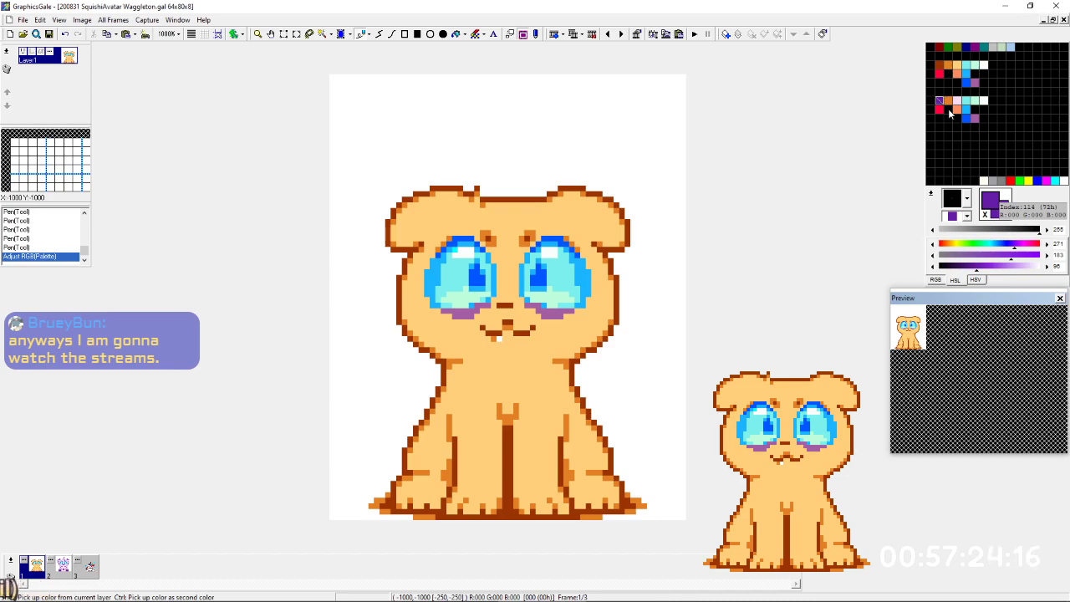
{"action": "key", "text": "Right"}
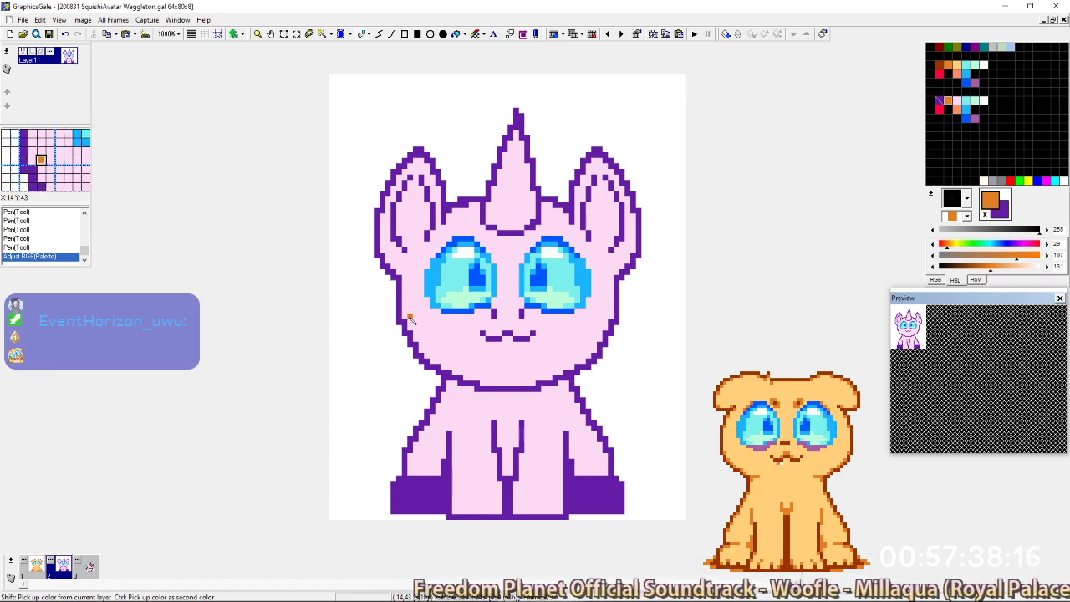
{"action": "left_click", "coordinate": [404, 317]}
{"action": "left_click", "coordinate": [411, 328]}
{"action": "left_click", "coordinate": [416, 339]}
{"action": "left_click", "coordinate": [422, 350]}
{"action": "left_click", "coordinate": [428, 355]}
{"action": "left_click", "coordinate": [432, 361]}
{"action": "left_click", "coordinate": [455, 374]}
{"action": "left_click", "coordinate": [468, 380]}
{"action": "left_click", "coordinate": [483, 385]}
{"action": "left_click", "coordinate": [542, 382]}
{"action": "left_click", "coordinate": [532, 385]}
{"action": "left_click", "coordinate": [549, 379]}
{"action": "left_click", "coordinate": [561, 375]}
{"action": "left_click", "coordinate": [572, 369]}
{"action": "left_click", "coordinate": [583, 363]}
{"action": "left_click", "coordinate": [593, 354]}
{"action": "left_click", "coordinate": [599, 343]}
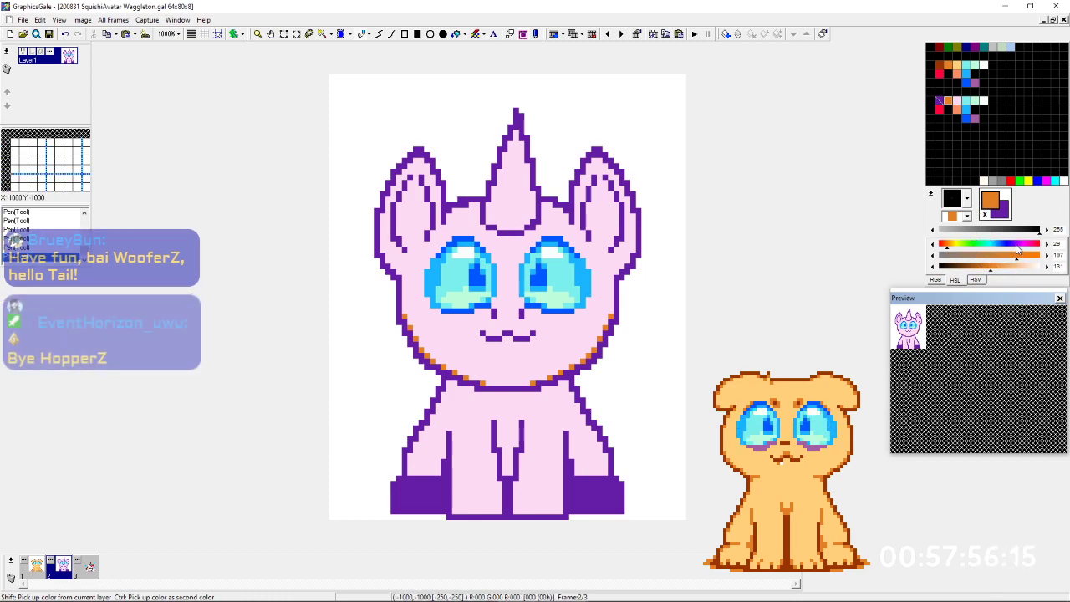
Recolour the orange shading to light violet with hue 289, saturation 255 and luminance 196, and extend it at both ends of the chin.
{"action": "left_click", "coordinate": [1019, 244]}
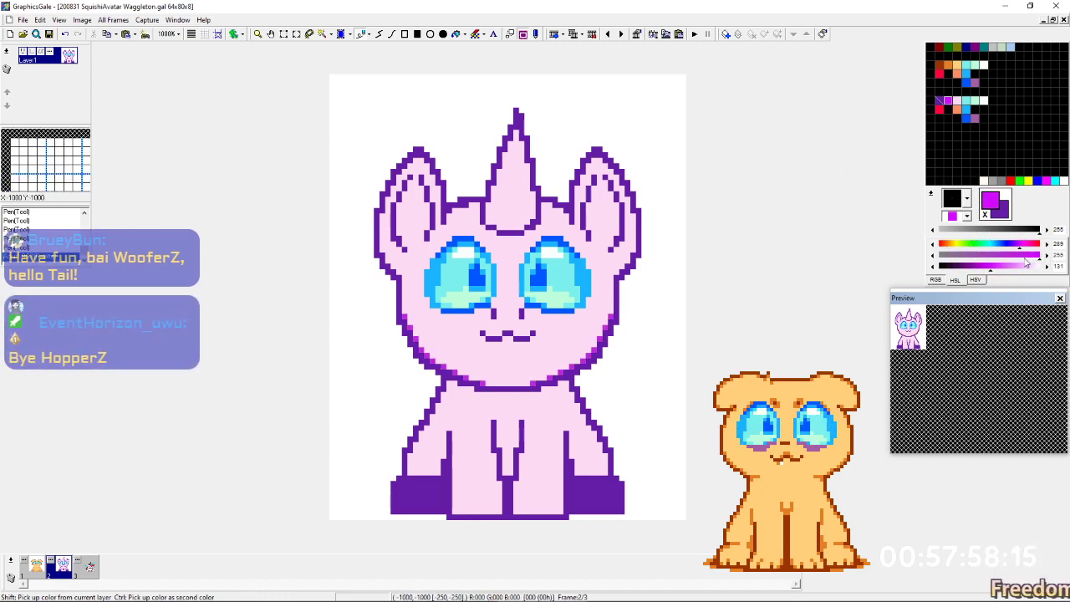
{"action": "left_click_drag", "start_coordinate": [1006, 269], "coordinate": [1019, 271]}
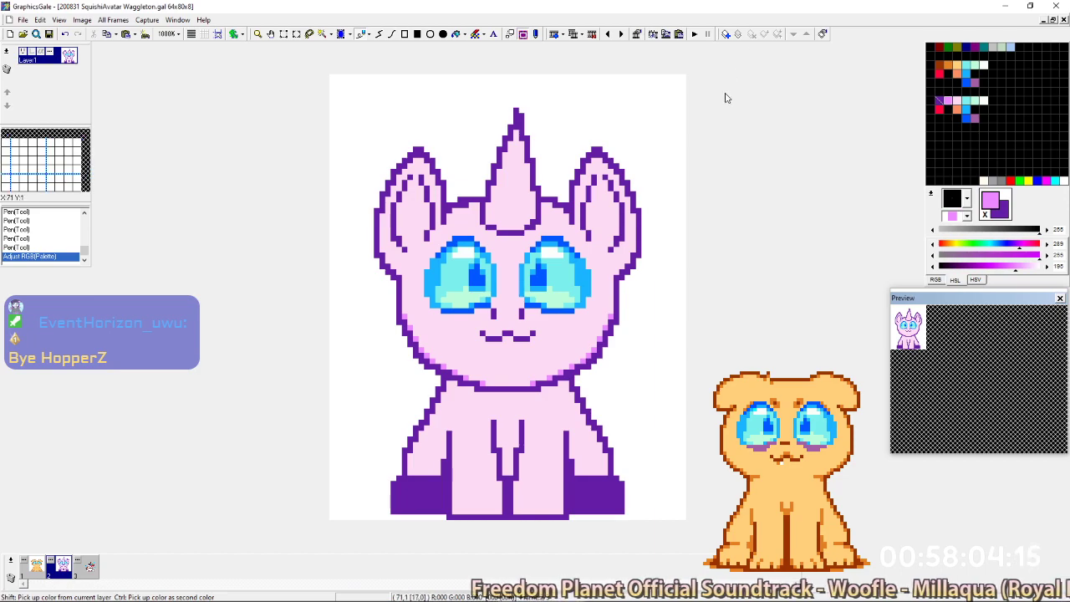
{"action": "left_click", "coordinate": [488, 384]}
{"action": "left_click", "coordinate": [528, 383]}
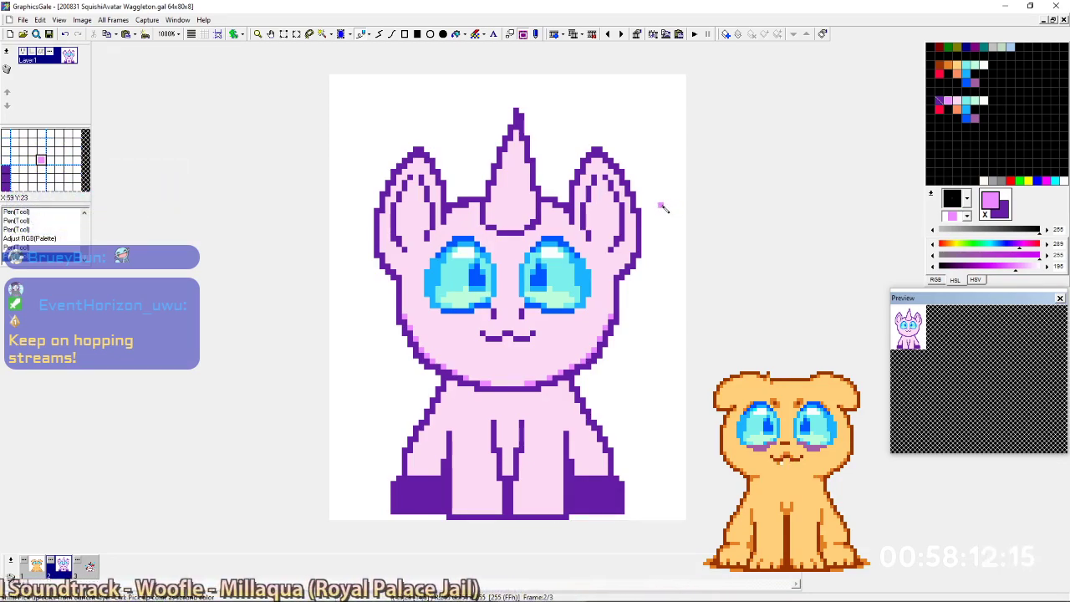
Shade the tips and outer edges of both unicorn ears with light violet pixels, using the dog in frame 1 as reference.
{"action": "key", "text": "Left"}
{"action": "key", "text": "Right"}
{"action": "key", "text": "Left"}
{"action": "key", "text": "Right"}
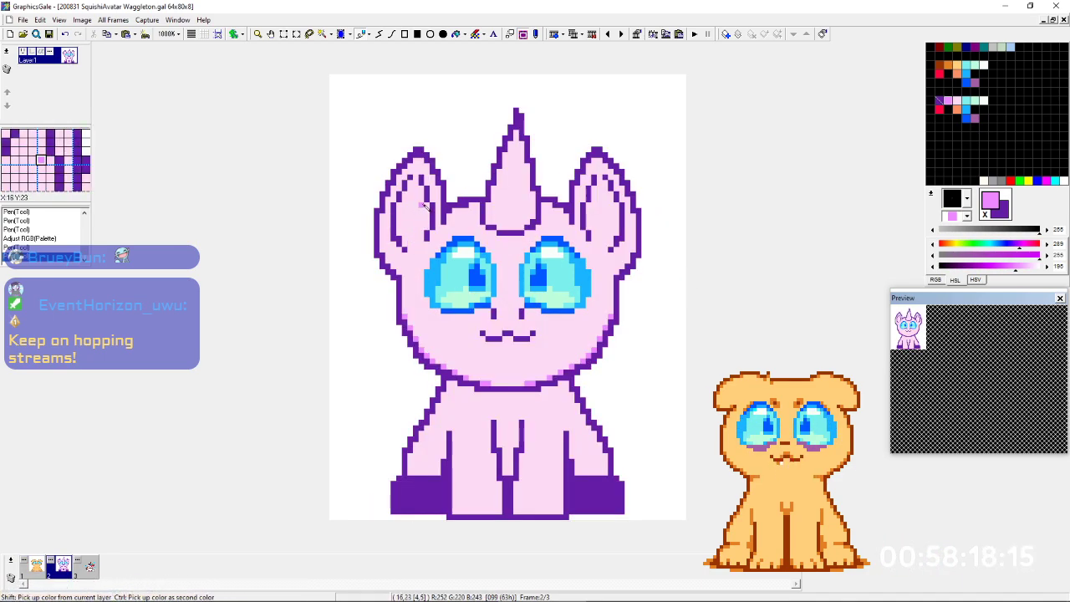
{"action": "key", "text": "Right"}
{"action": "key", "text": "Right"}
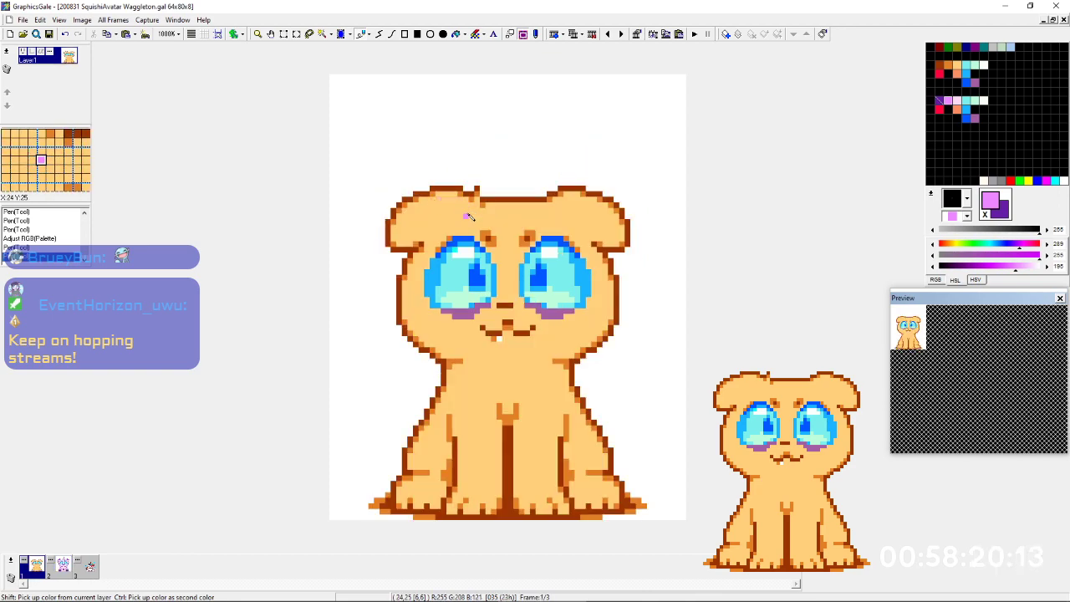
{"action": "key", "text": "Right"}
{"action": "left_click_drag", "start_coordinate": [408, 170], "coordinate": [418, 161]}
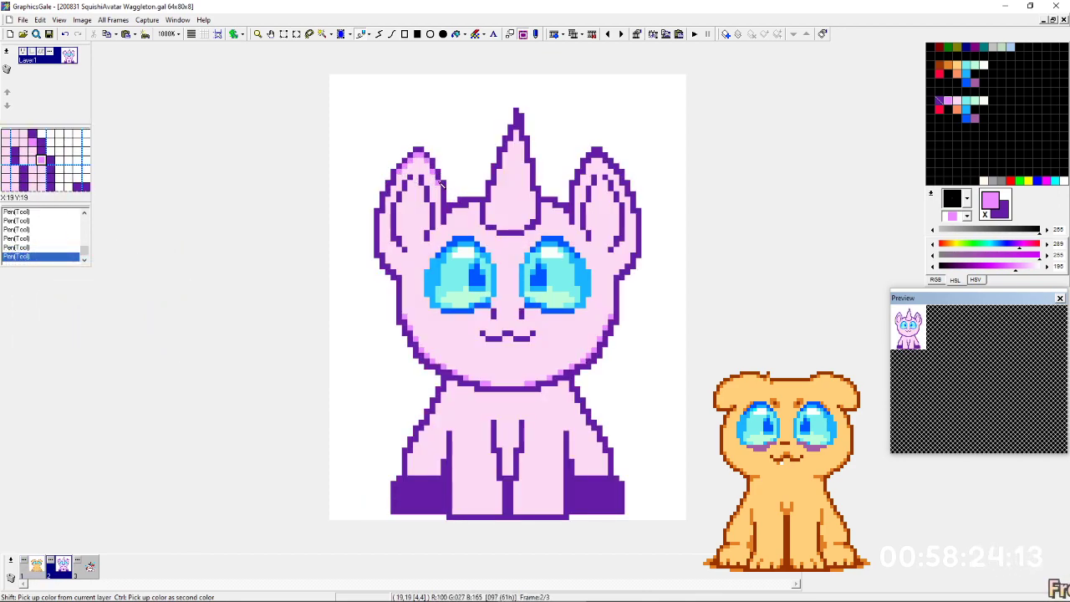
{"action": "right_click", "coordinate": [399, 198]}
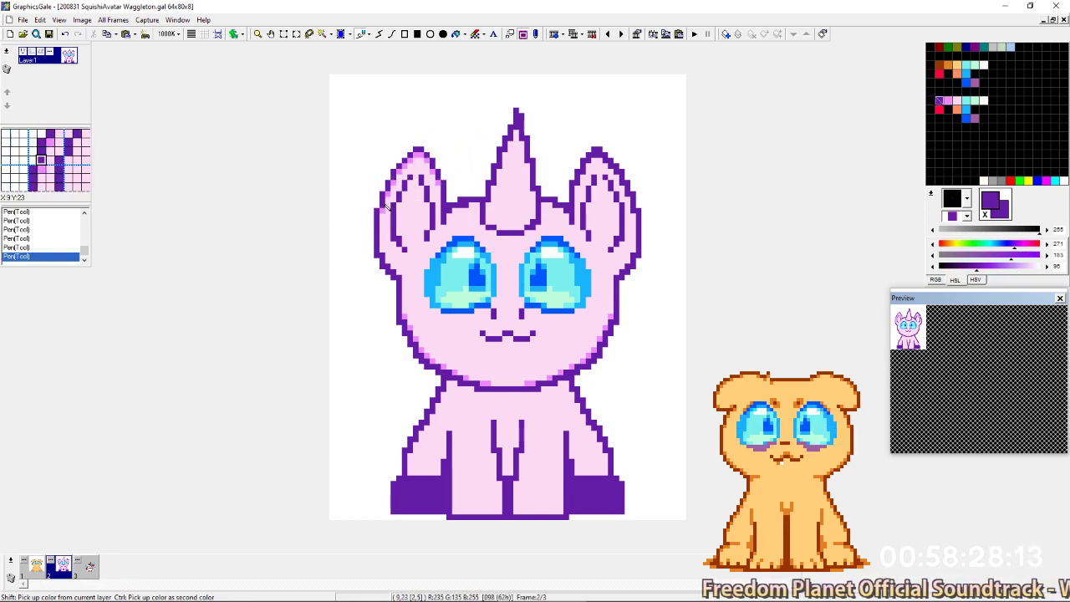
{"action": "left_click", "coordinate": [409, 172], "text": "ctrl"}
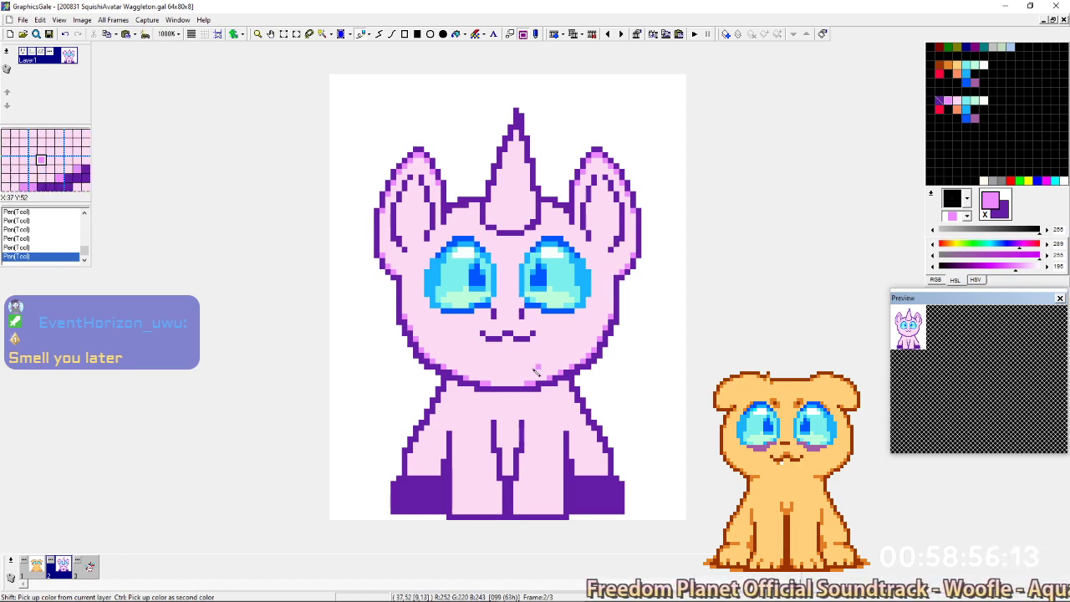
Clean up the light violet shading along the unicorn's jaw, replacing surplus pixels with the pink body colour.
{"action": "right_click", "coordinate": [410, 339]}
{"action": "right_click", "coordinate": [420, 335]}
{"action": "left_click", "coordinate": [415, 334]}
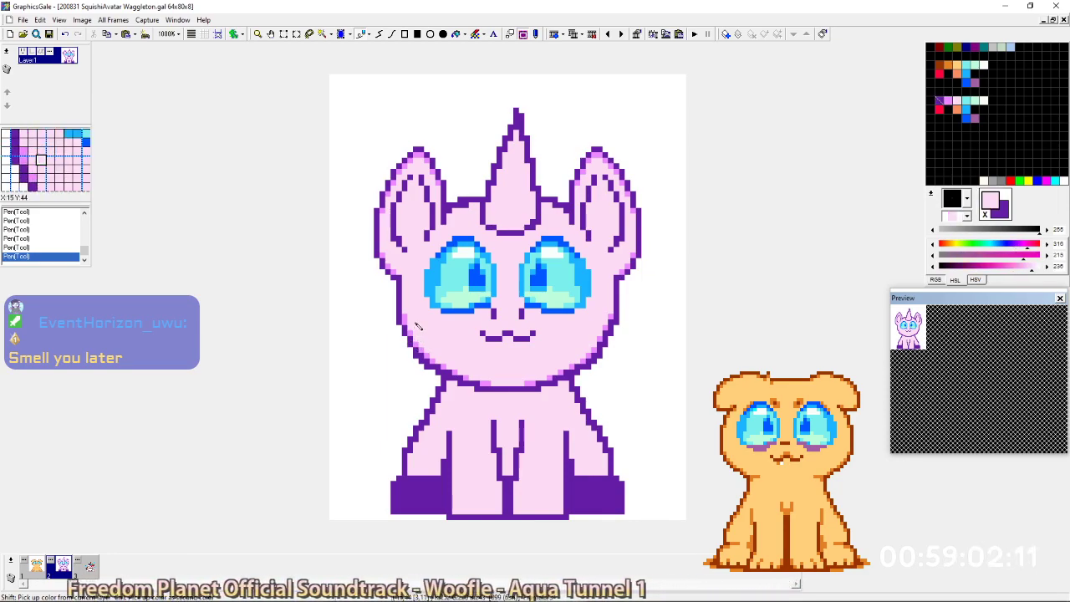
{"action": "right_click", "coordinate": [426, 346]}
{"action": "right_click", "coordinate": [428, 346]}
{"action": "left_click", "coordinate": [427, 355]}
{"action": "right_click", "coordinate": [432, 361]}
{"action": "right_click", "coordinate": [434, 364]}
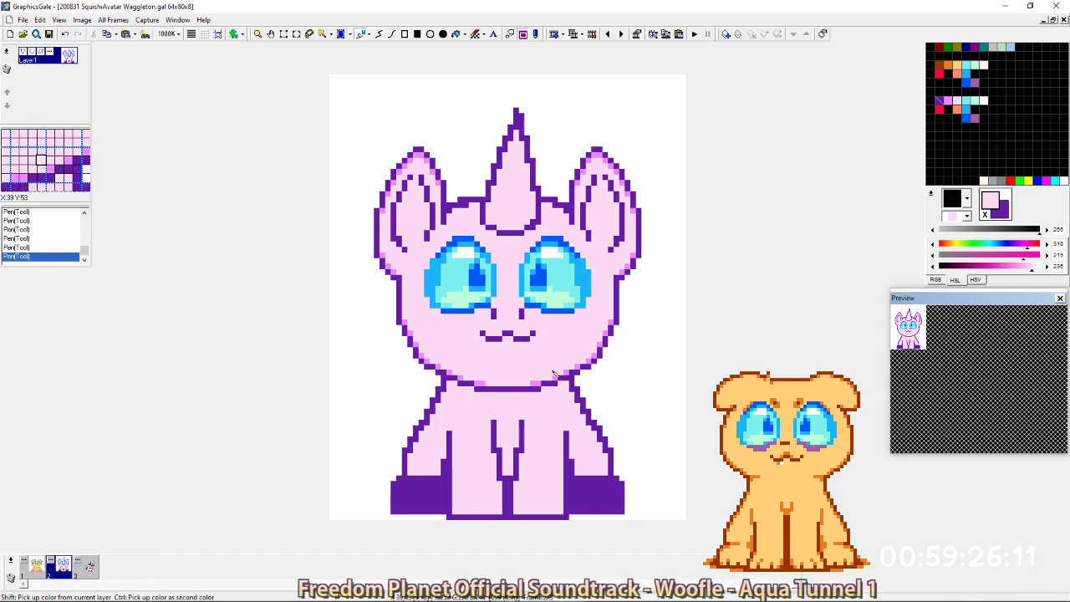
Compare the jaw with the dog's and retouch its outline and shading where the head meets the neck on the left-hand side.
{"action": "key", "text": "Left"}
{"action": "key", "text": "Right"}
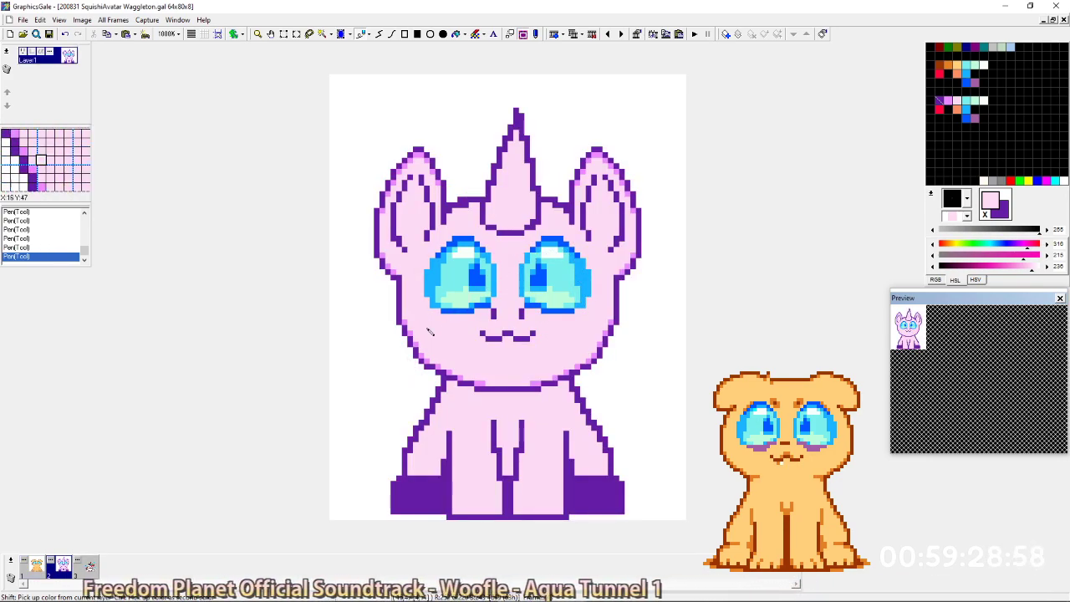
{"action": "right_click", "coordinate": [438, 374]}
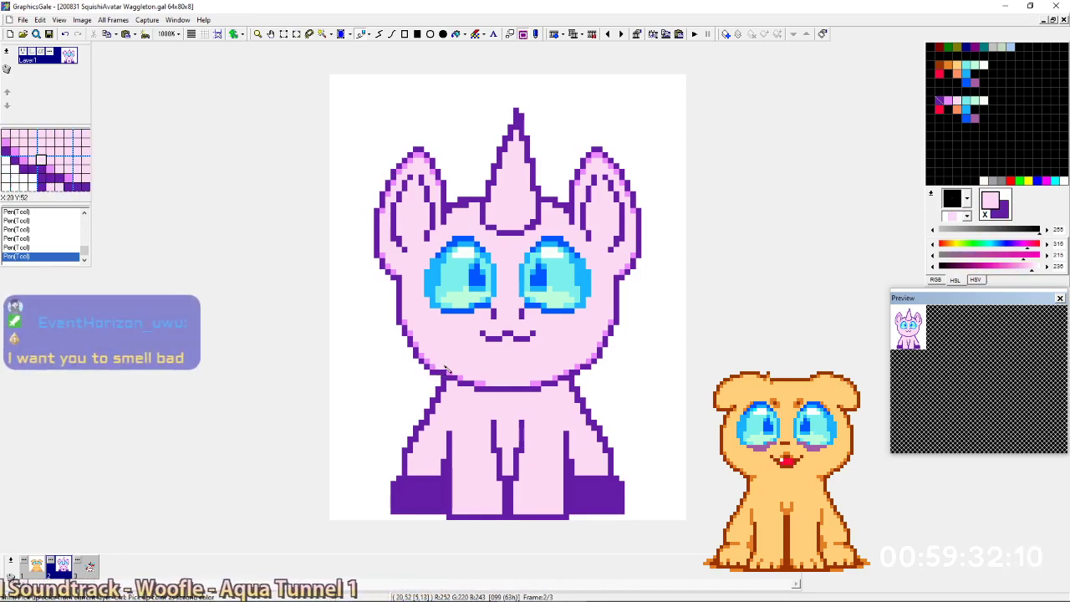
{"action": "right_click", "coordinate": [450, 371]}
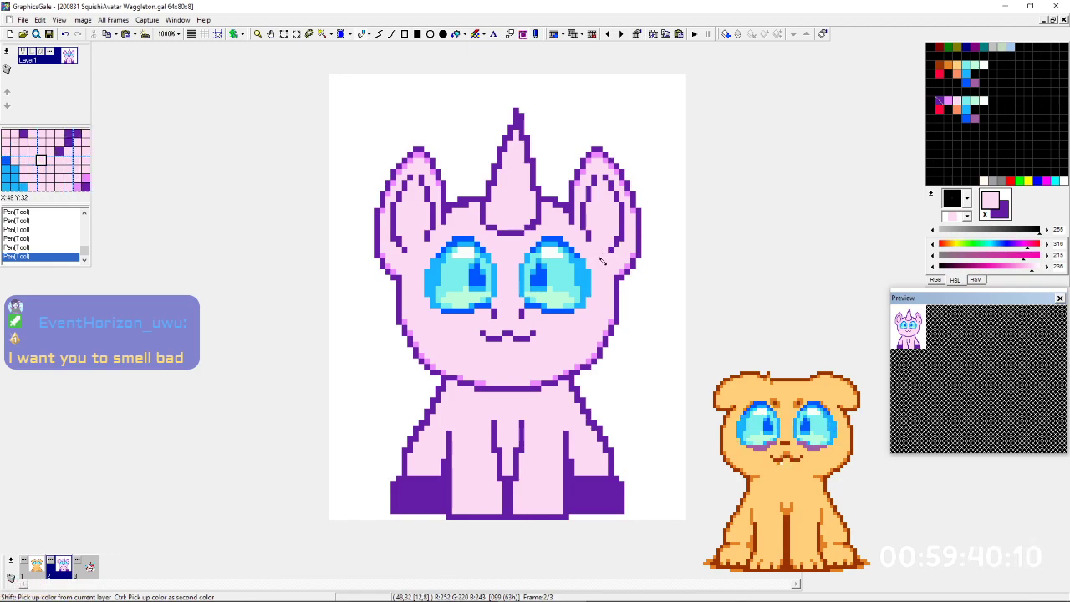
Smooth the left-hand jaw outline with white and purple pixels, and touch up the violet and pink shading inside it.
{"action": "left_click", "coordinate": [418, 360], "text": "ctrl"}
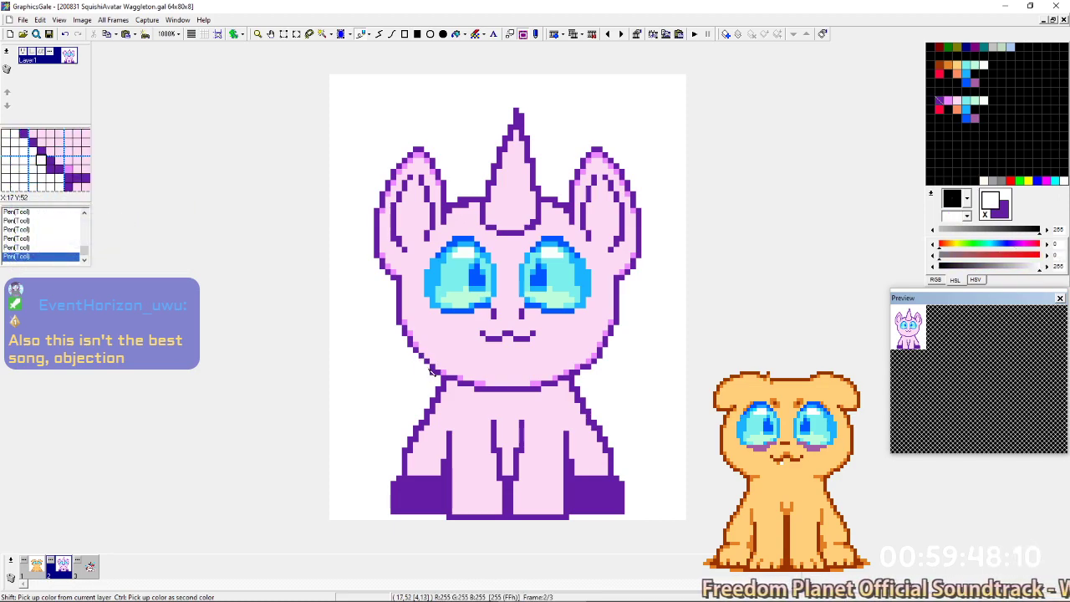
{"action": "left_click", "coordinate": [436, 371], "text": "ctrl"}
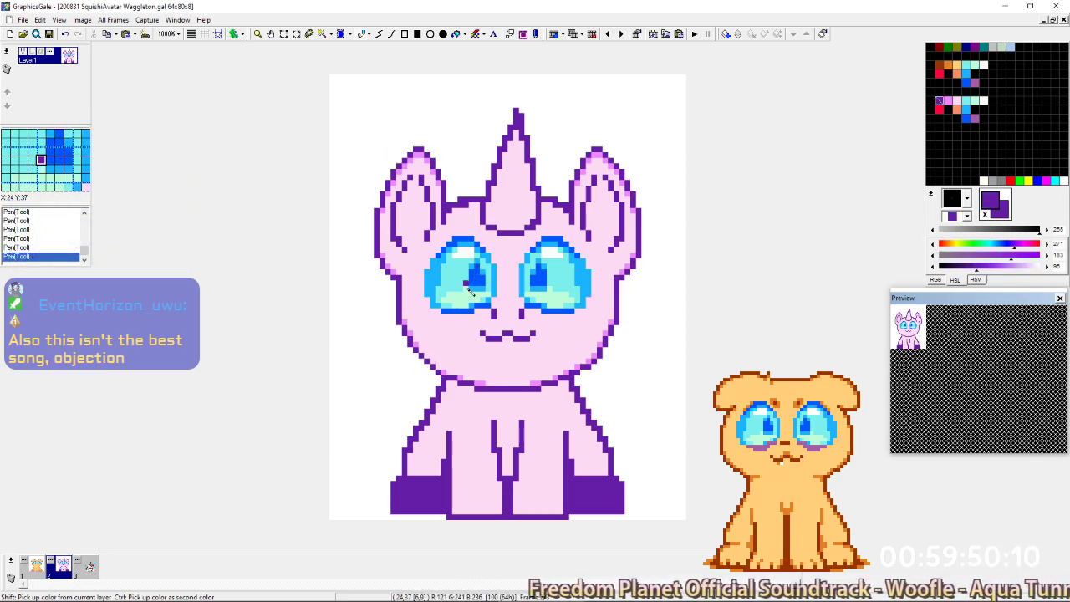
{"action": "left_click", "coordinate": [431, 360], "text": "ctrl"}
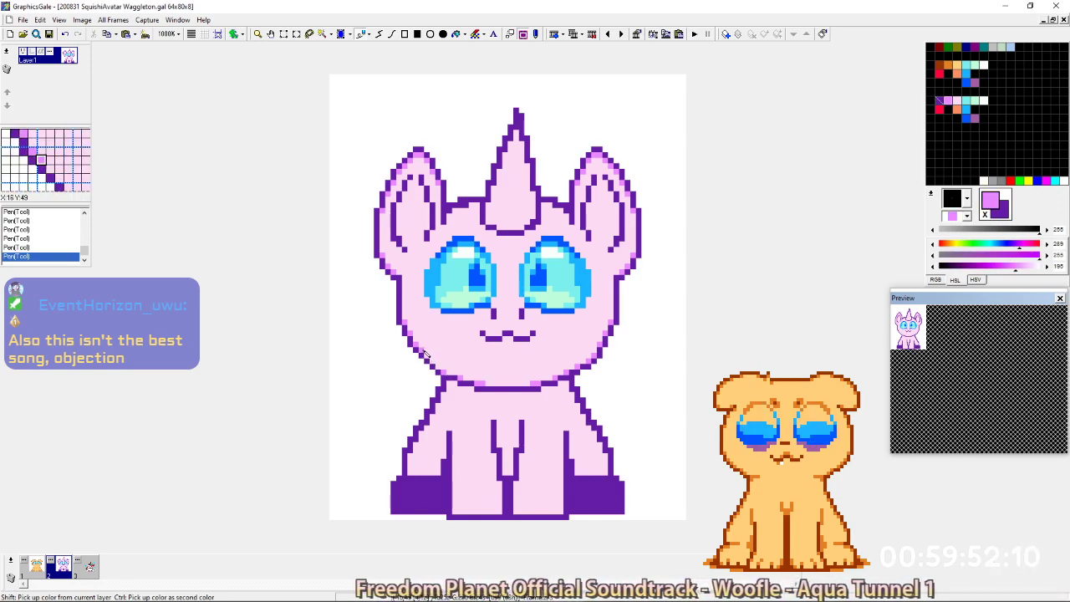
{"action": "right_click", "coordinate": [444, 358]}
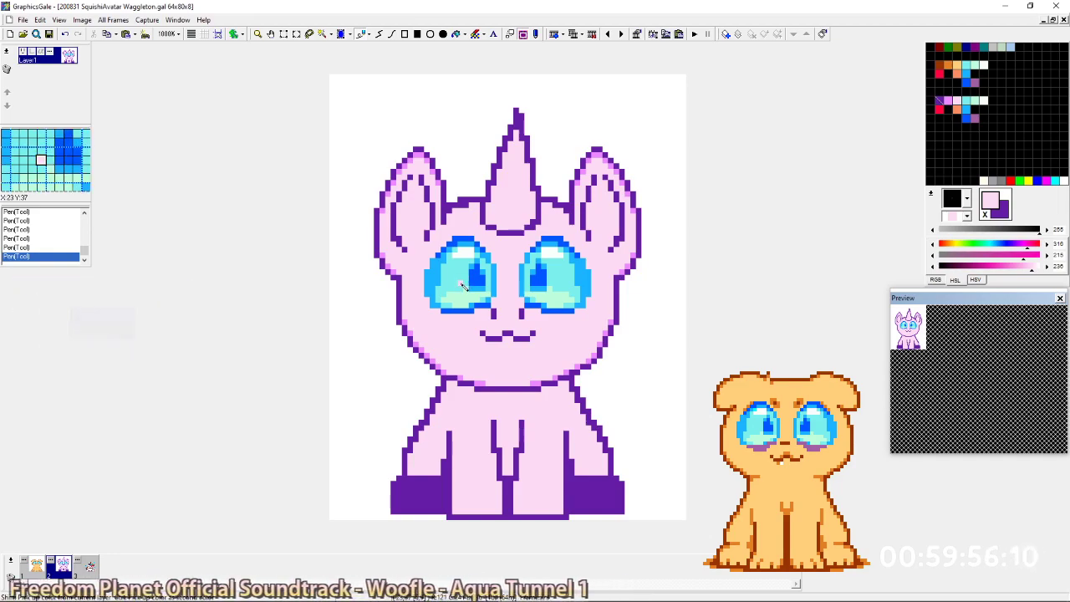
{"action": "left_click", "coordinate": [401, 327], "text": "ctrl"}
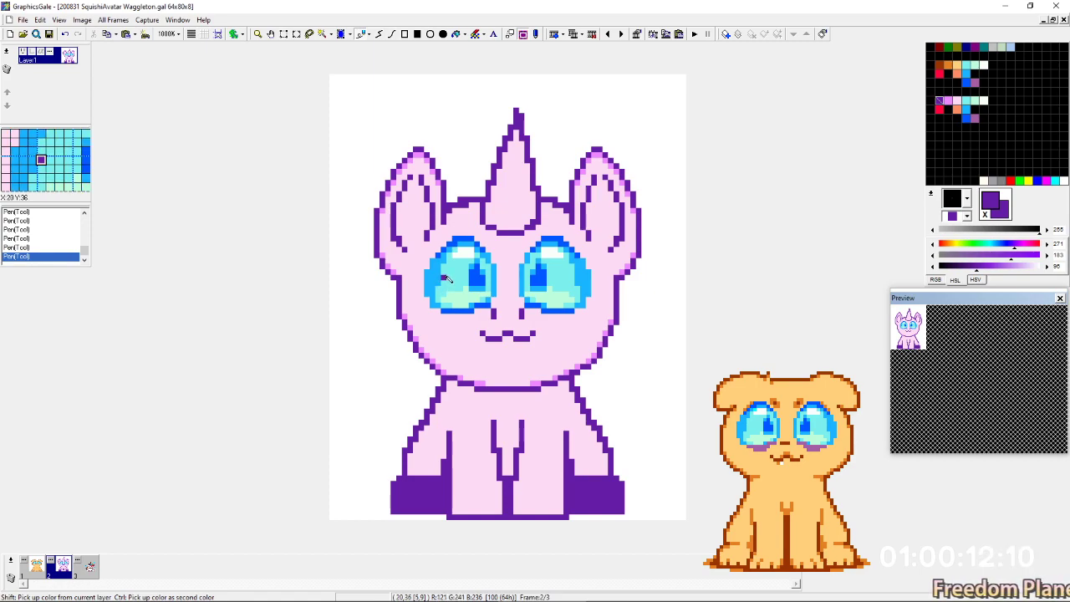
Compare the unicorn's chin with the dog in frame 1 and try erasing the purple chin line with the pink body colour.
{"action": "key", "text": "Left"}
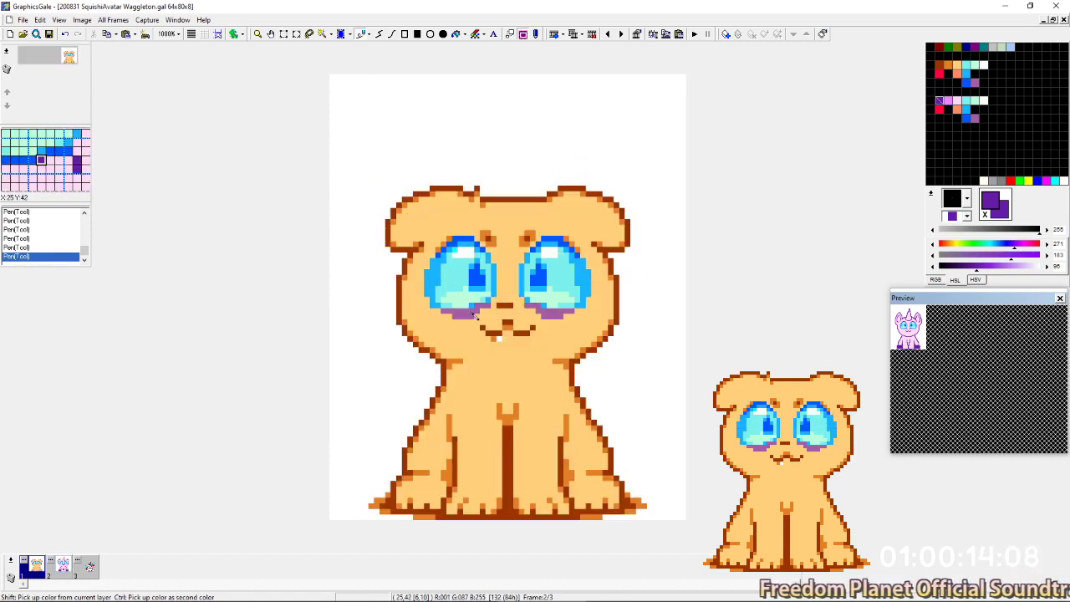
{"action": "key", "text": "Right"}
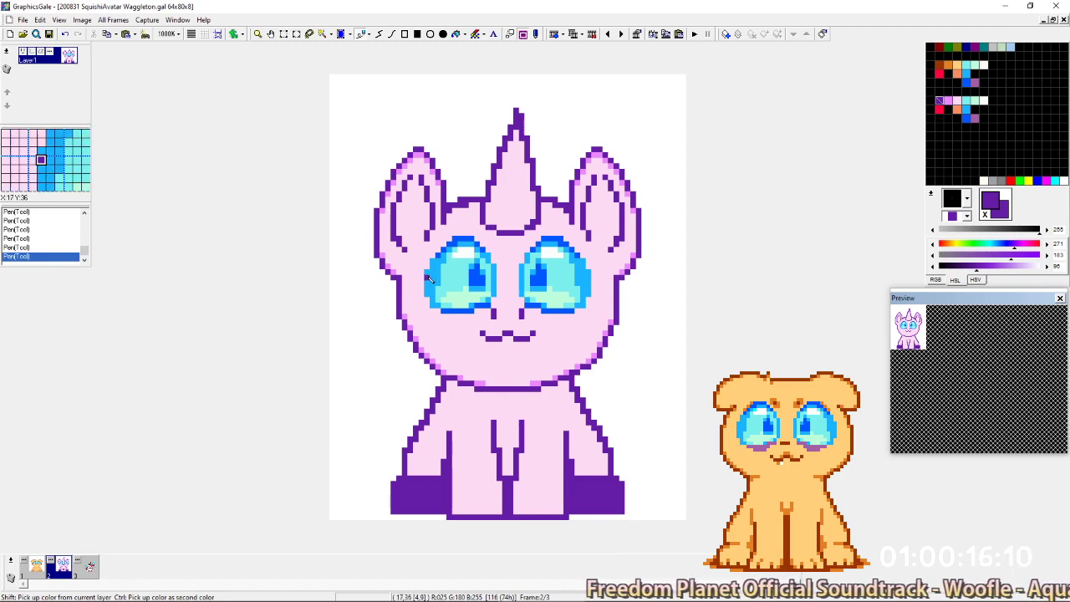
{"action": "key", "text": "Left"}
{"action": "key", "text": "Right"}
{"action": "key", "text": "Left"}
{"action": "key", "text": "Right"}
{"action": "right_click", "coordinate": [468, 386]}
{"action": "left_click_drag", "start_coordinate": [497, 384], "coordinate": [541, 387]}
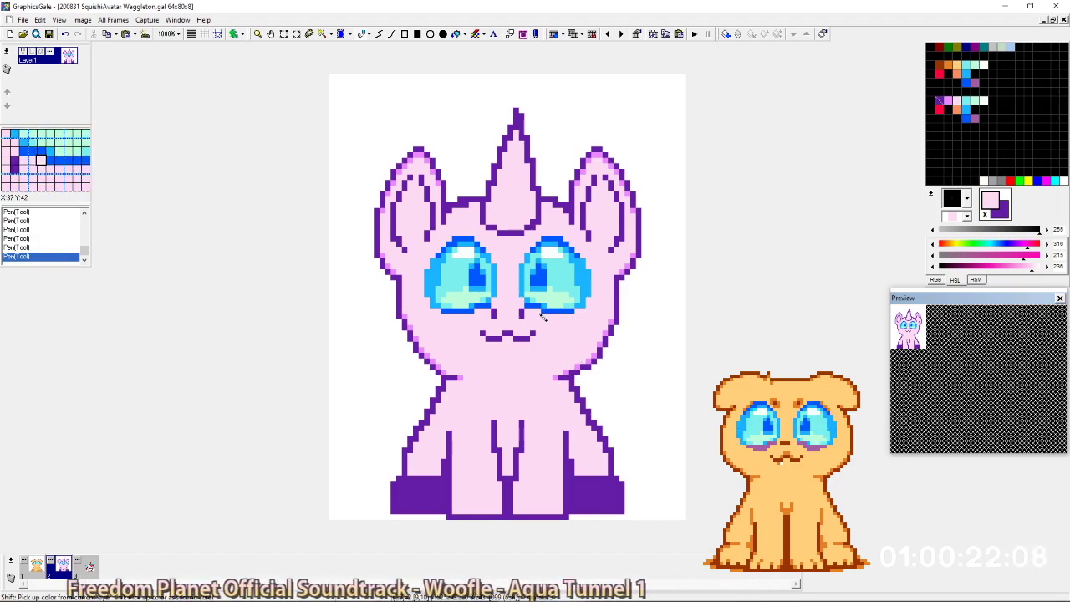
{"action": "key", "text": "ctrl+z"}
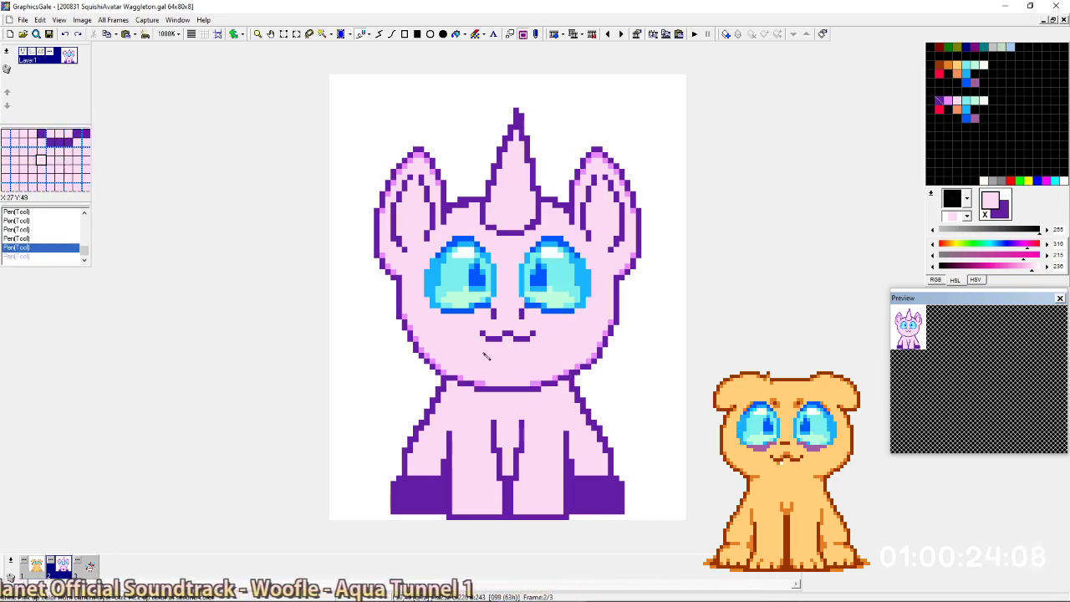
Replace the left-hand end of the unicorn's purple chin line with light violet pixels.
{"action": "right_click", "coordinate": [467, 387]}
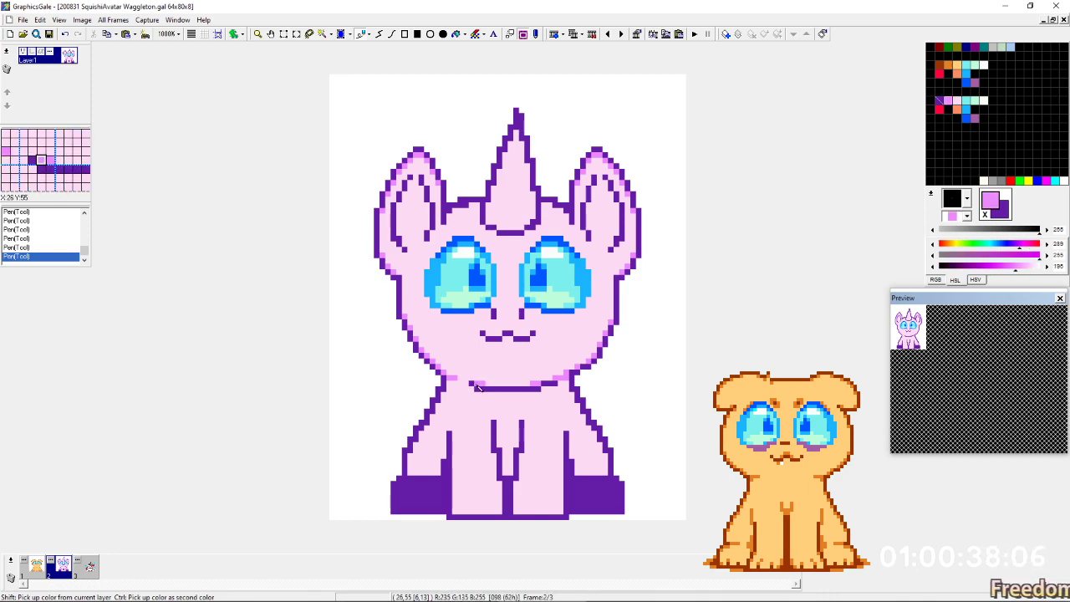
{"action": "right_click", "coordinate": [472, 391]}
{"action": "left_click", "coordinate": [466, 389]}
{"action": "left_click", "coordinate": [483, 384]}
{"action": "right_click", "coordinate": [476, 384]}
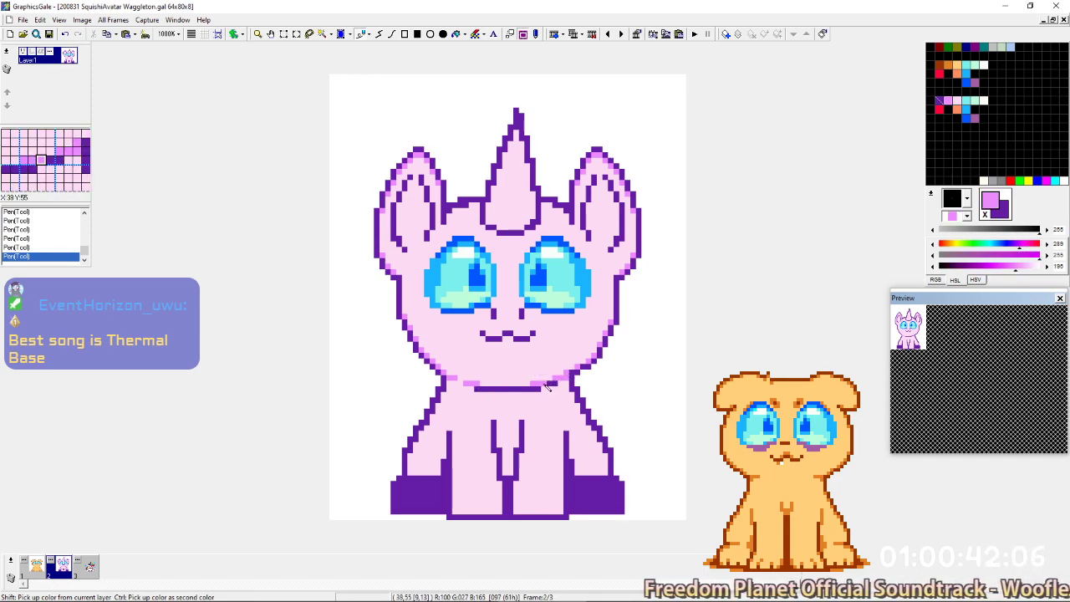
Show the grid, mirror the light violet shading onto the right-hand end of the chin line, and hide the grid again.
{"action": "key", "text": "ctrl+g"}
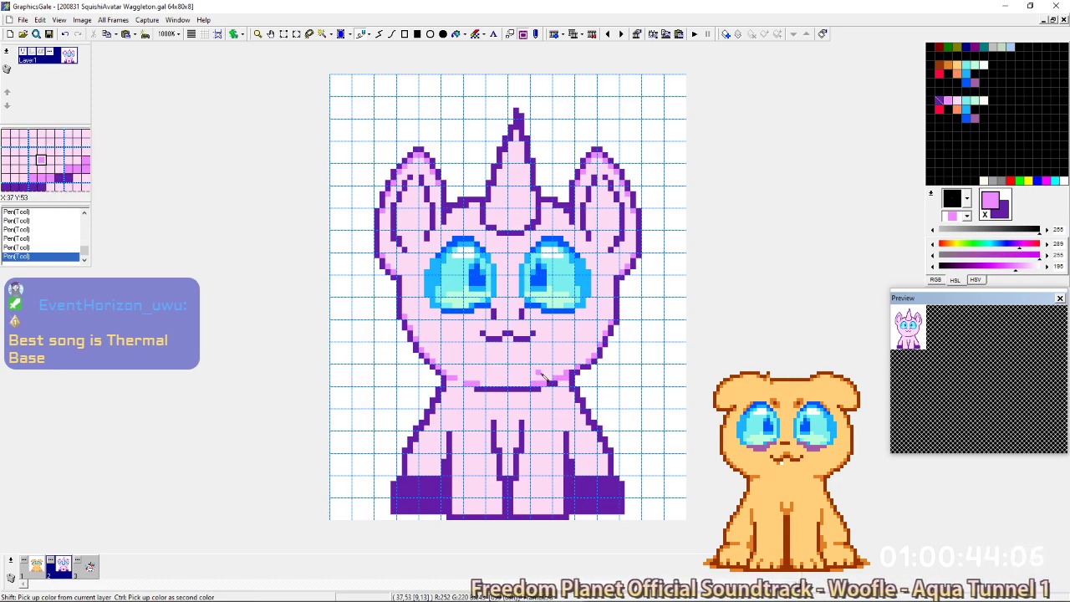
{"action": "right_click", "coordinate": [556, 394]}
{"action": "left_click", "coordinate": [555, 378]}
{"action": "left_click_drag", "start_coordinate": [556, 384], "coordinate": [549, 384]}
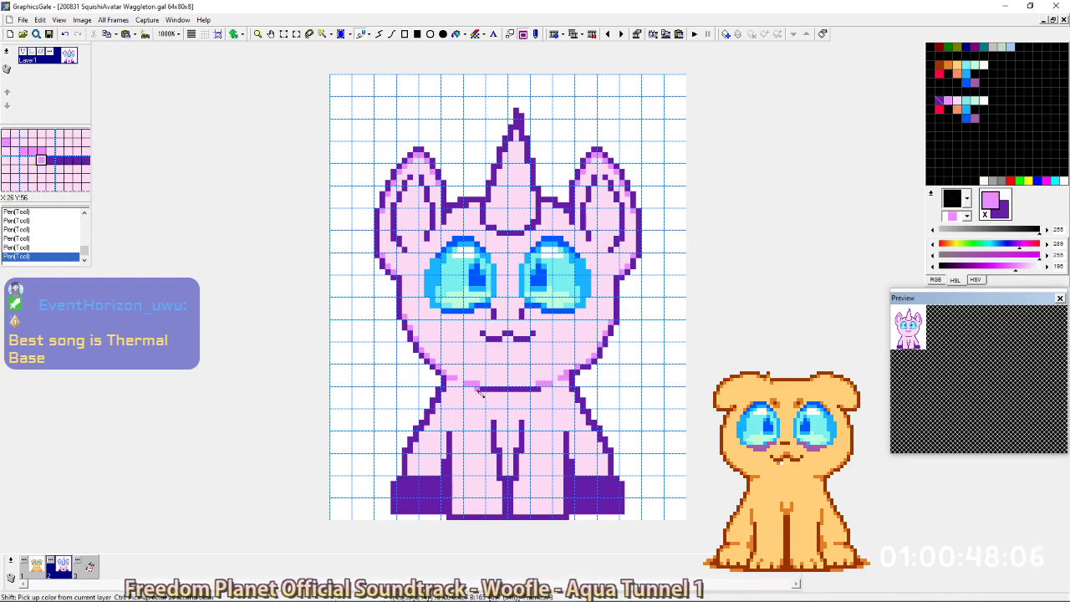
{"action": "left_click", "coordinate": [576, 287], "text": "ctrl"}
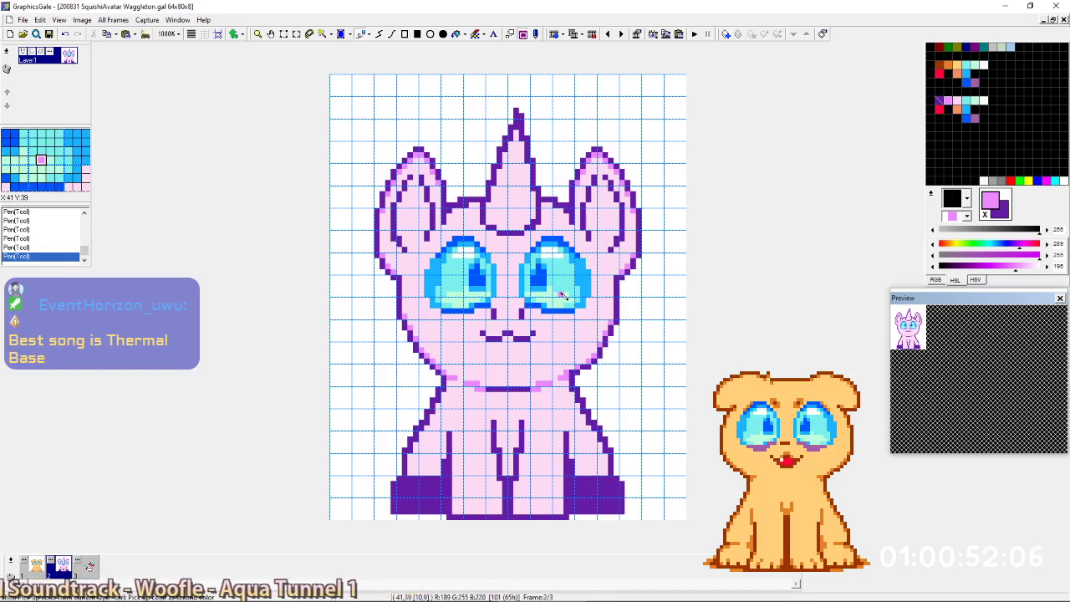
{"action": "key", "text": "ctrl+g"}
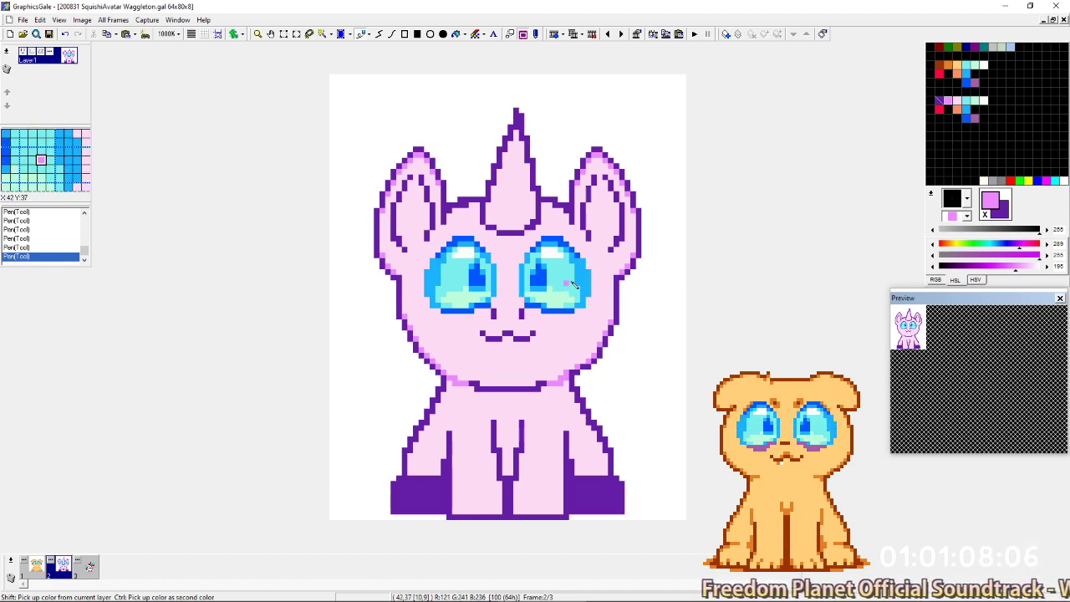
Undo and redo the recent chin edits to compare a purple and a light violet middle section of the chin line.
{"action": "key", "text": "ctrl+z"}
{"action": "key", "text": "ctrl+z"}
{"action": "key", "text": "ctrl+z"}
{"action": "key", "text": "ctrl+z"}
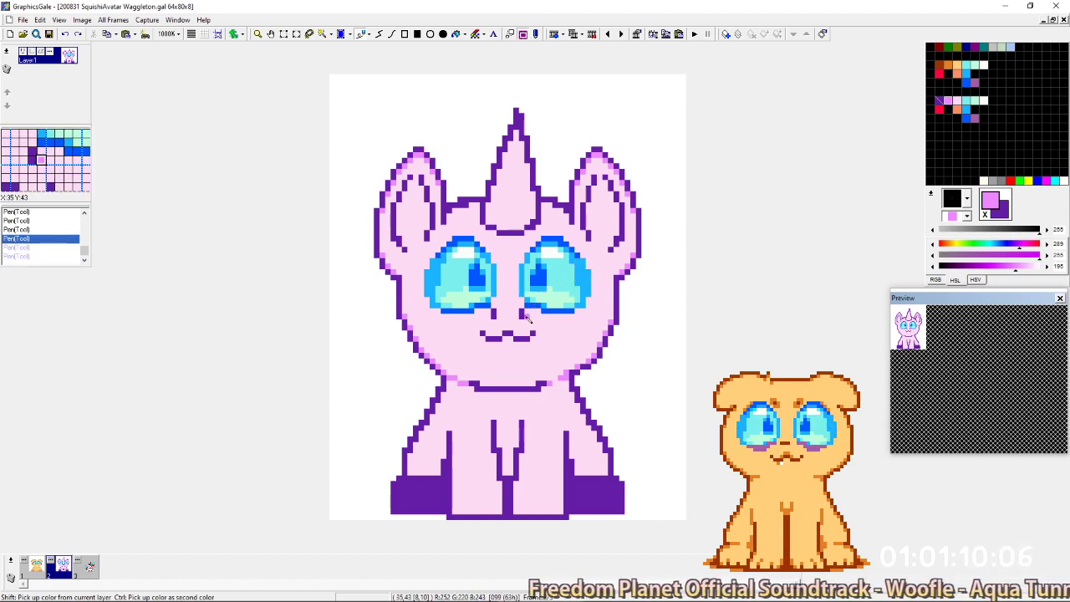
{"action": "key", "text": "ctrl+z"}
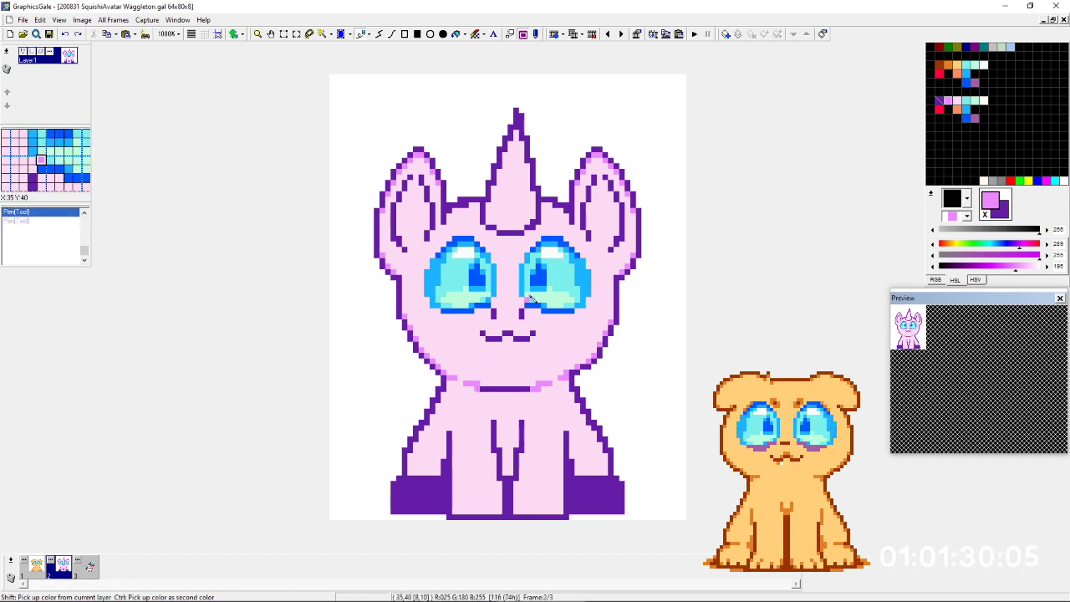
{"action": "key", "text": "ctrl+z"}
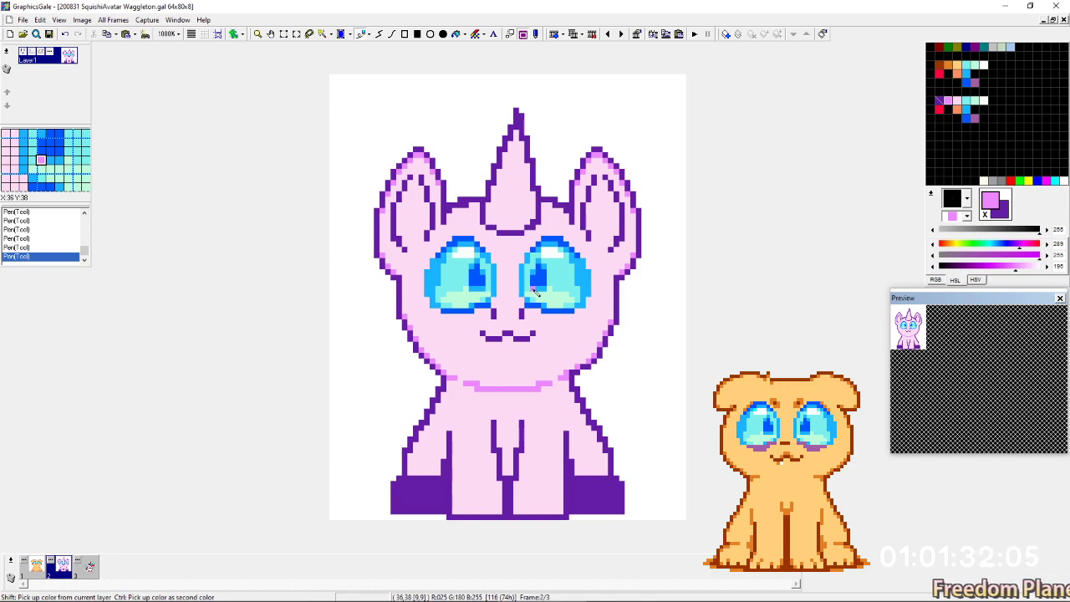
{"action": "key", "text": "ctrl+y"}
{"action": "key", "text": "ctrl+y"}
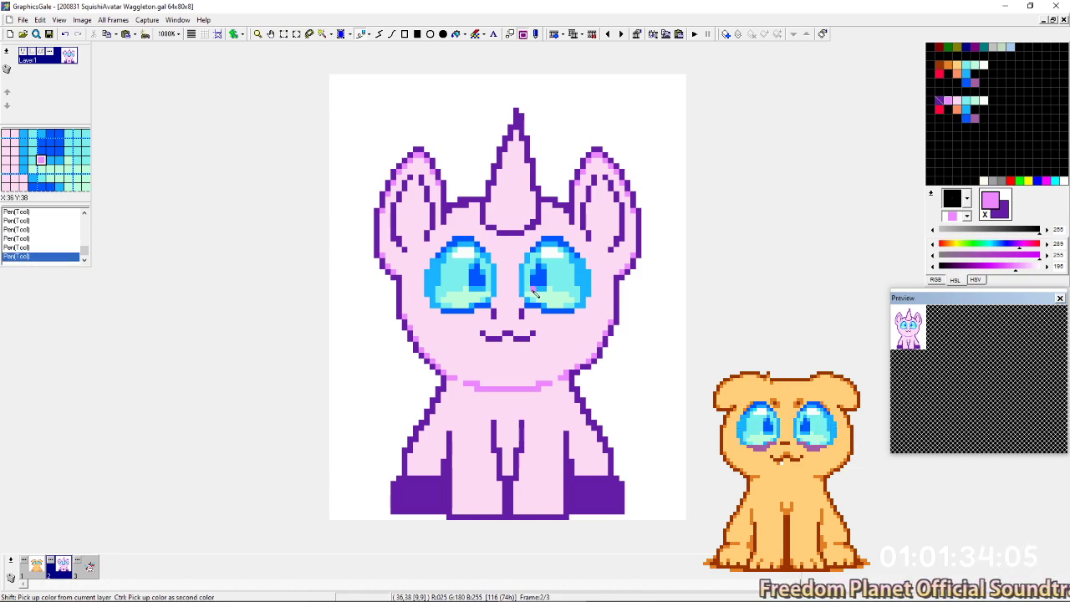
{"action": "key", "text": "ctrl+z"}
{"action": "key", "text": "ctrl+z"}
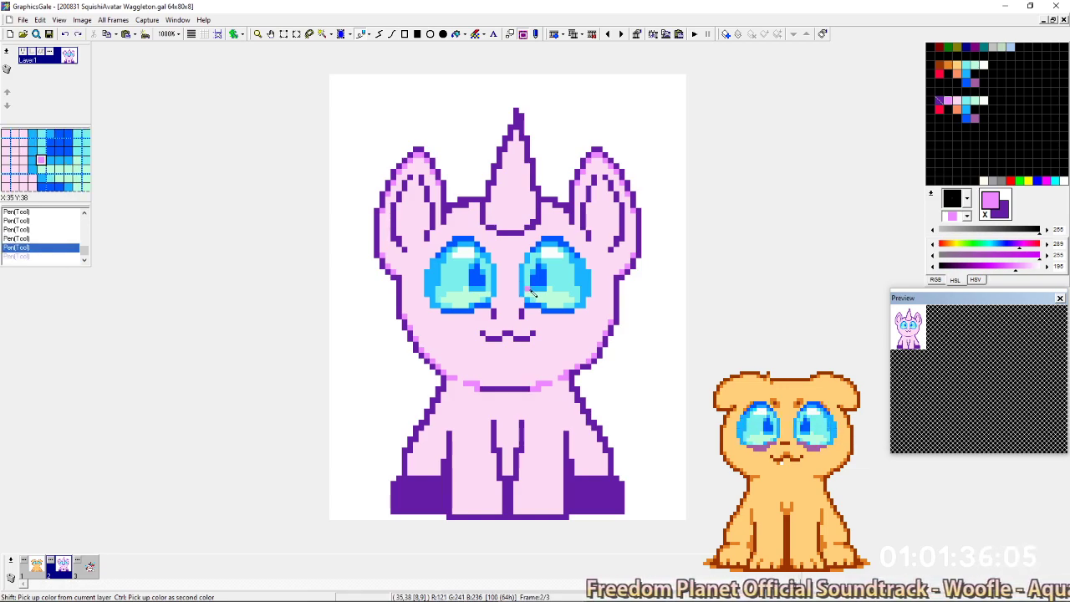
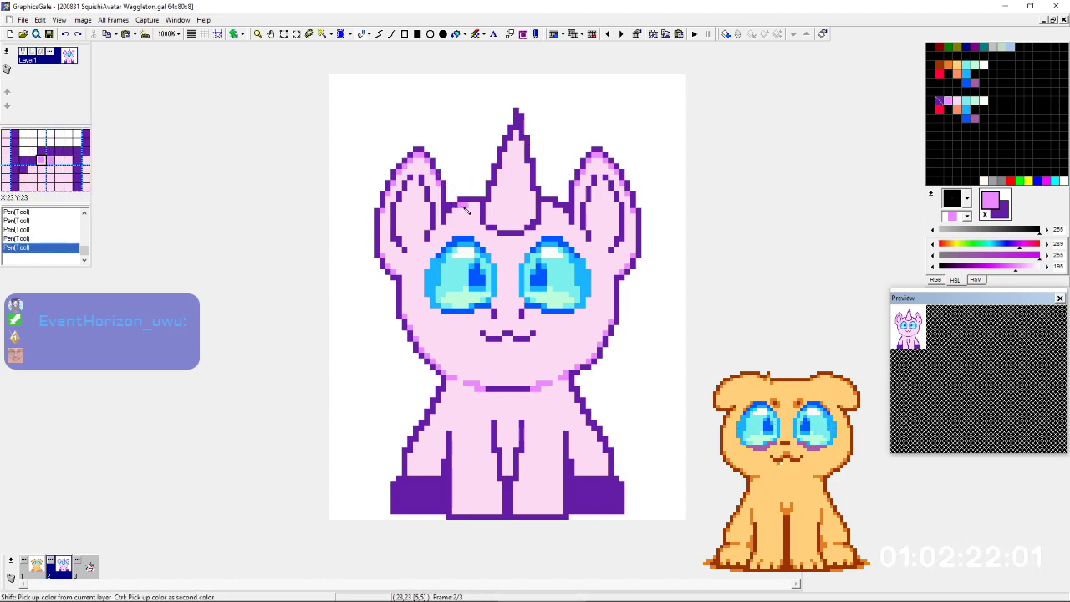
Use the grid to place matching light violet pixels under the head's top outline on both sides of the horn.
{"action": "key", "text": "ctrl+g"}
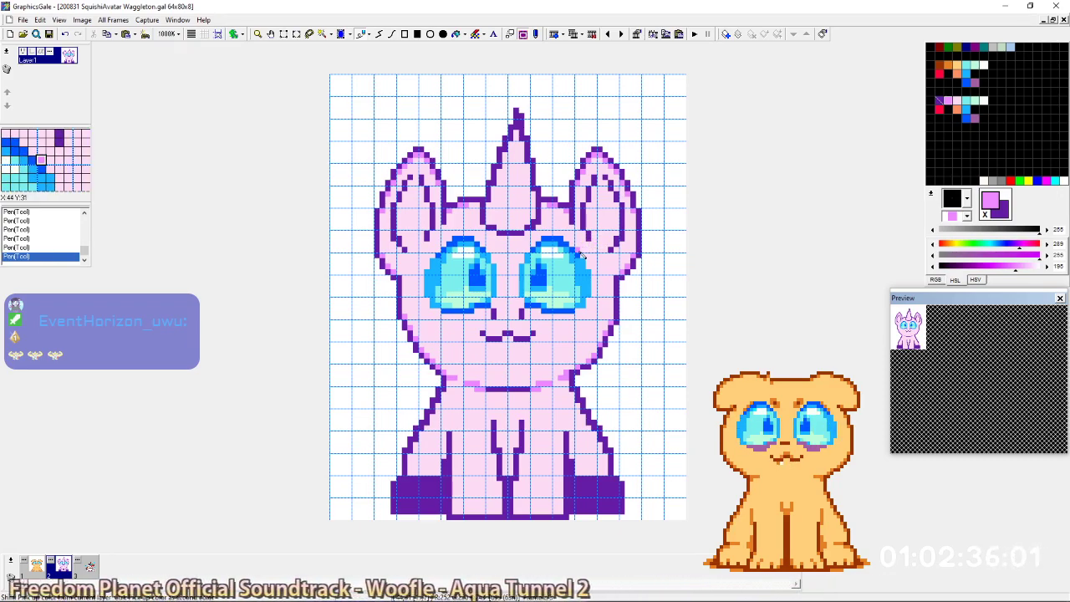
{"action": "key", "text": "g"}
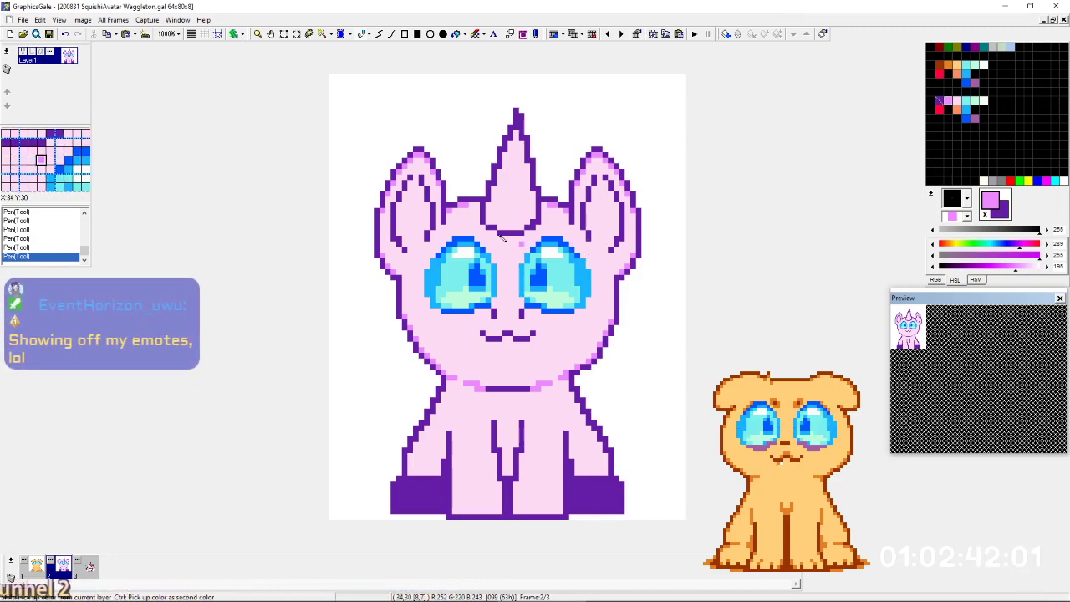
{"action": "left_click", "coordinate": [705, 592]}
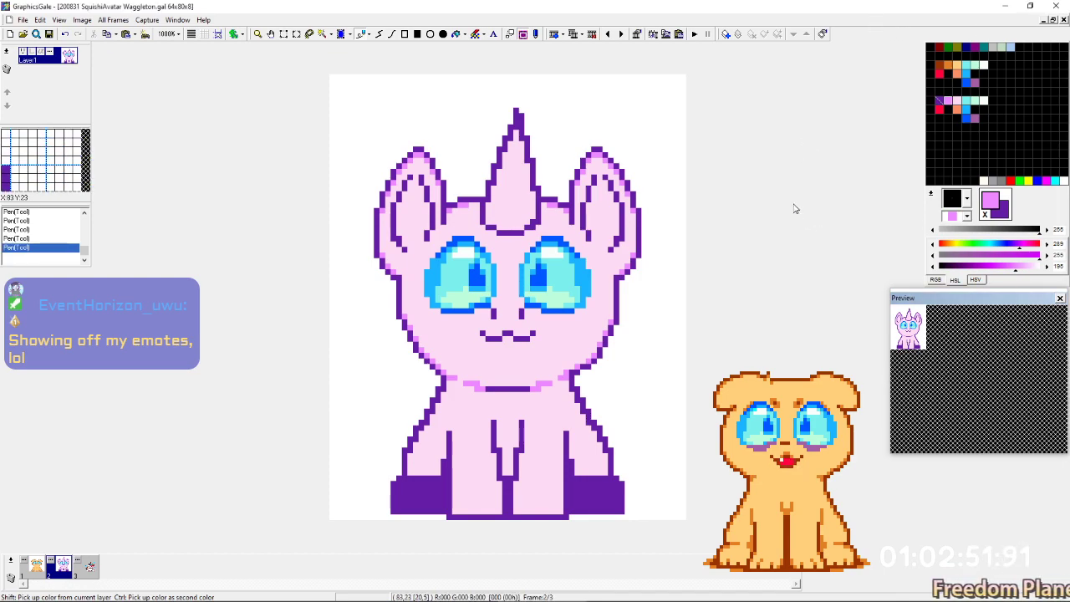
Flip between the three frames to compare the unicorn with the dog and the reference unicorn picture.
{"action": "key", "text": "Right"}
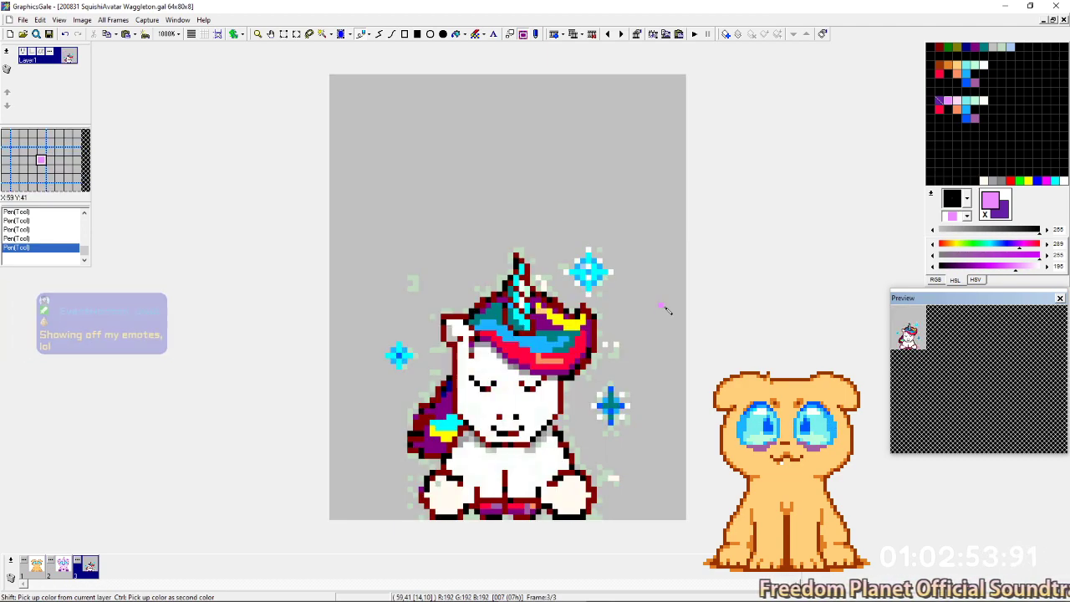
{"action": "key", "text": "ctrl+Right"}
{"action": "key", "text": "ctrl+Right"}
{"action": "key", "text": "ctrl+Left"}
{"action": "key", "text": "ctrl+Left"}
{"action": "key", "text": "ctrl+Left"}
{"action": "key", "text": "ctrl+Left"}
{"action": "key", "text": "ctrl+Right"}
{"action": "key", "text": "ctrl+Left"}
{"action": "key", "text": "ctrl+Left"}
{"action": "key", "text": "ctrl+Right"}
{"action": "key", "text": "ctrl+Right"}
{"action": "key", "text": "ctrl+Left"}
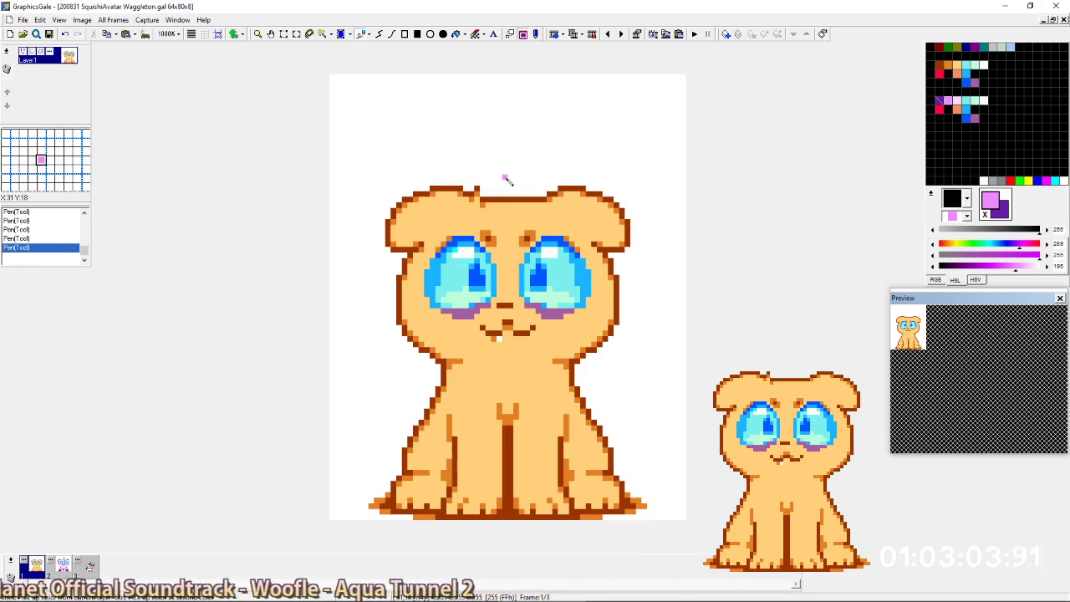
Switch to the web browser and examine young and chibi-style ponies in the My Little Pony image results for reference.
{"action": "left_click", "coordinate": [234, 592]}
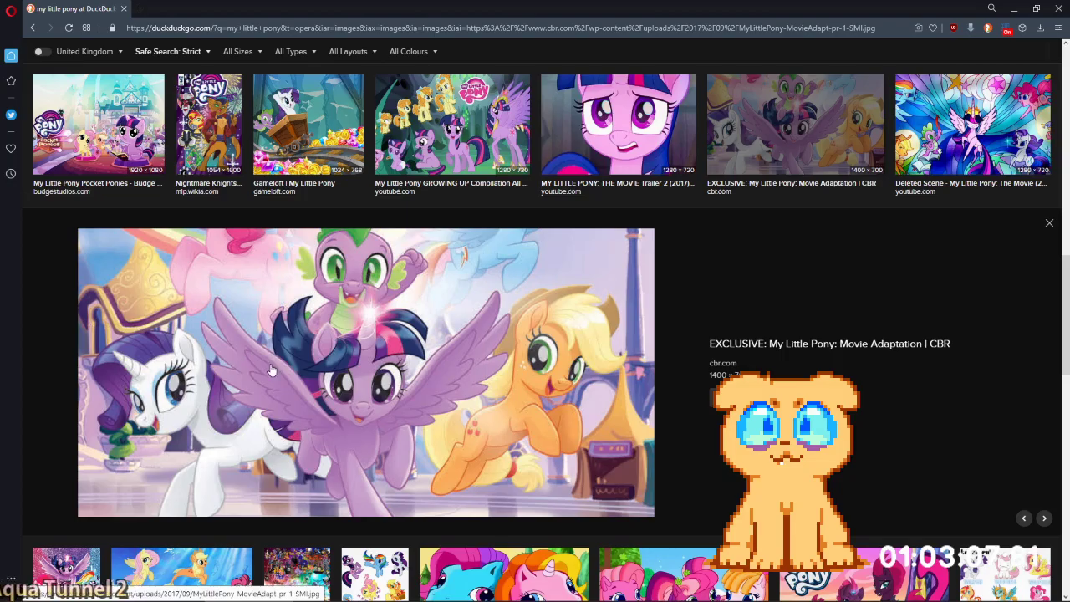
{"action": "scroll", "coordinate": [597, 335], "scroll_direction": "up", "scroll_amount": 10}
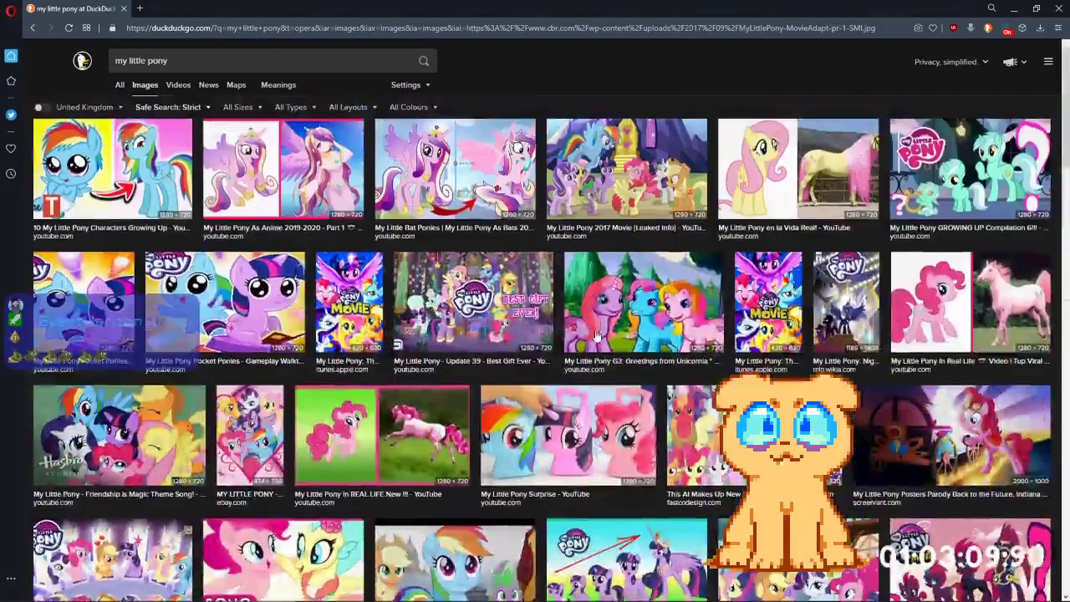
{"action": "left_click", "coordinate": [157, 156]}
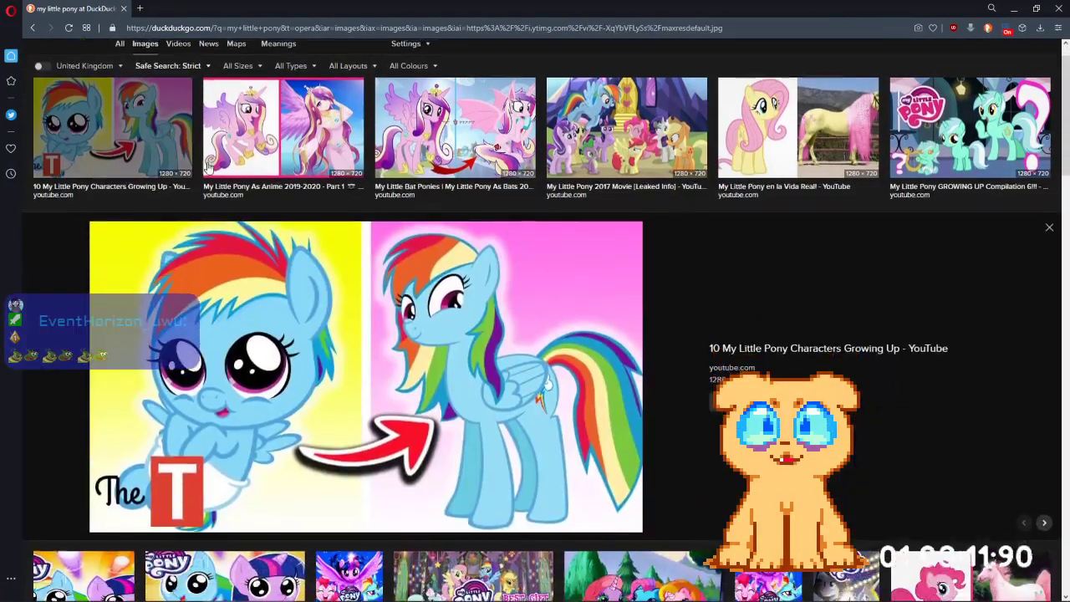
{"action": "scroll", "coordinate": [151, 122], "scroll_direction": "down", "scroll_amount": 15}
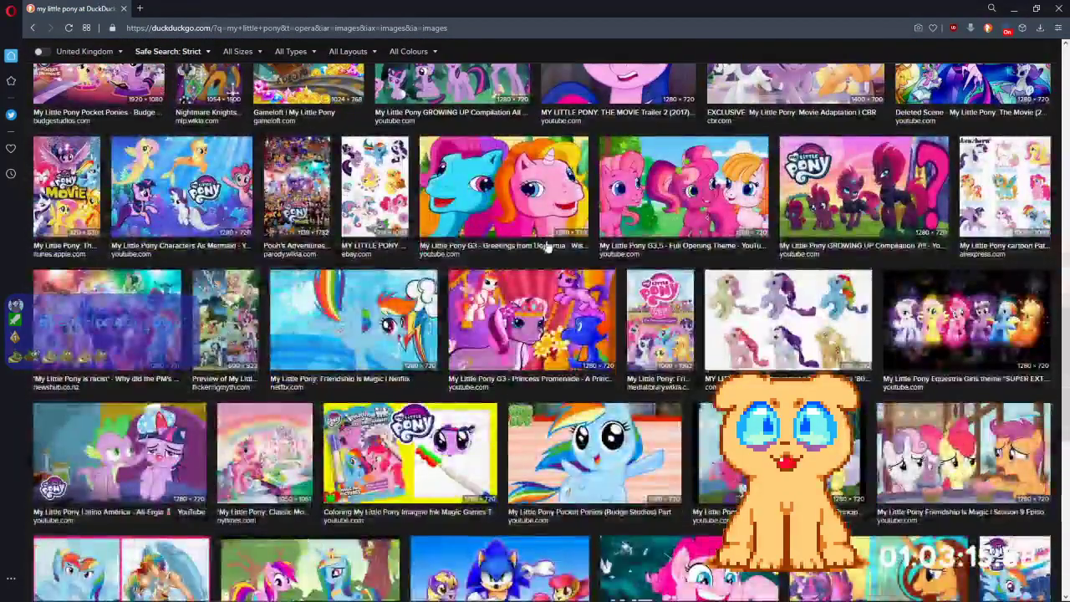
{"action": "scroll", "coordinate": [577, 249], "scroll_direction": "down", "scroll_amount": 4}
{"action": "left_click", "coordinate": [596, 204]}
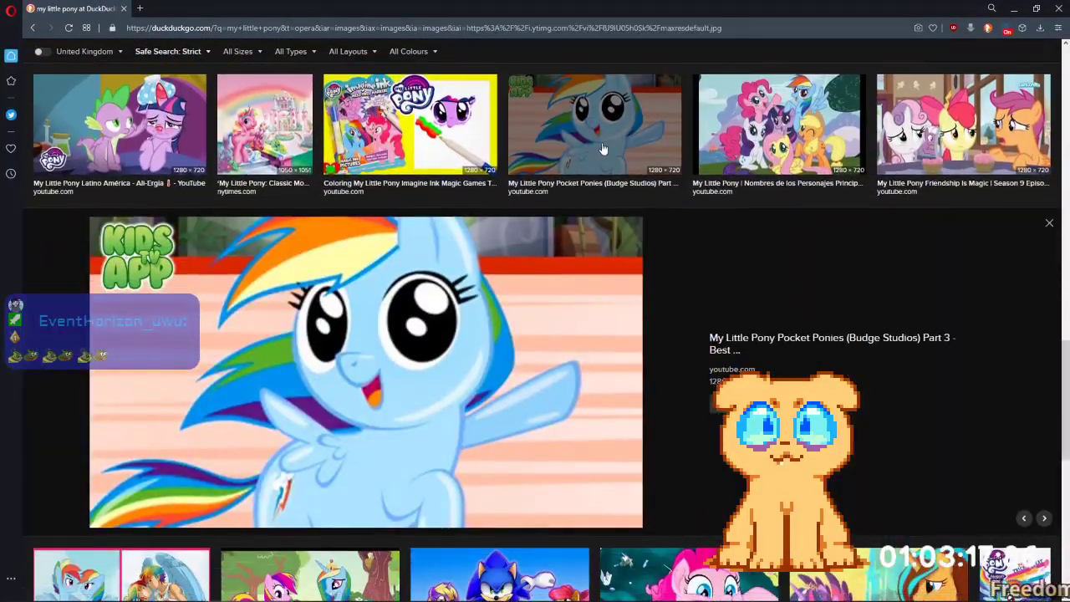
{"action": "left_click", "coordinate": [573, 140]}
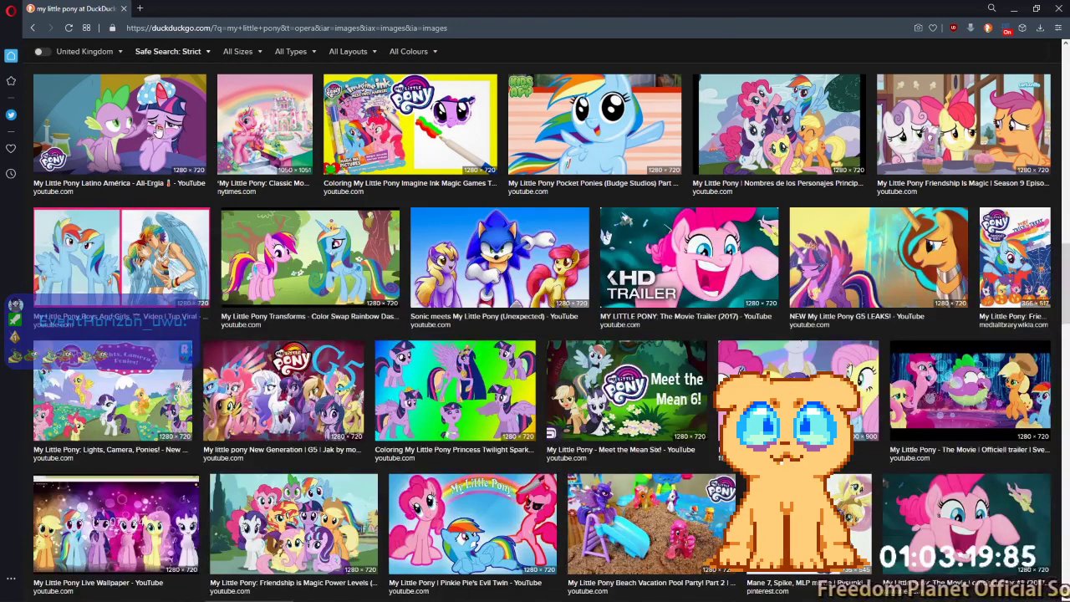
Enlarge the sick unicorn, main character group and Season 9 pony images to study their faces and eyes.
{"action": "left_click", "coordinate": [156, 129]}
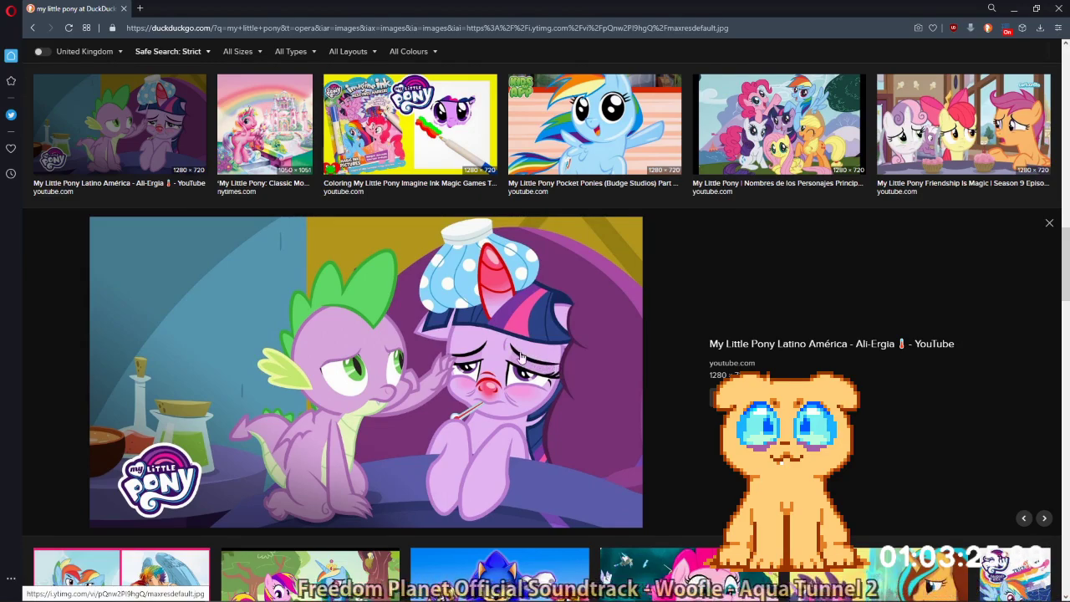
{"action": "left_click", "coordinate": [128, 148]}
{"action": "left_click", "coordinate": [736, 155]}
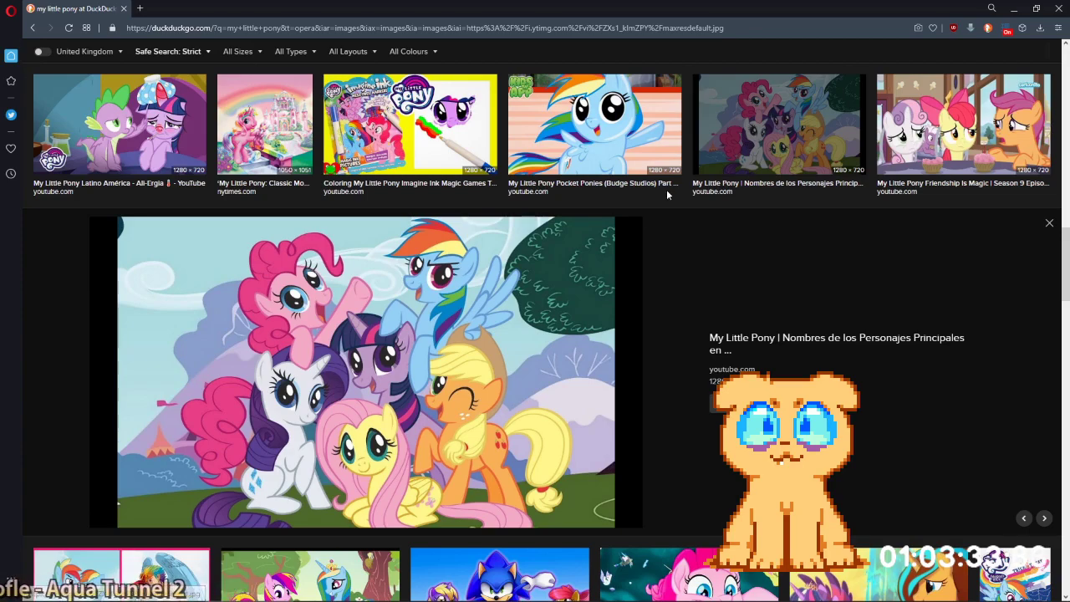
{"action": "key", "text": "Right"}
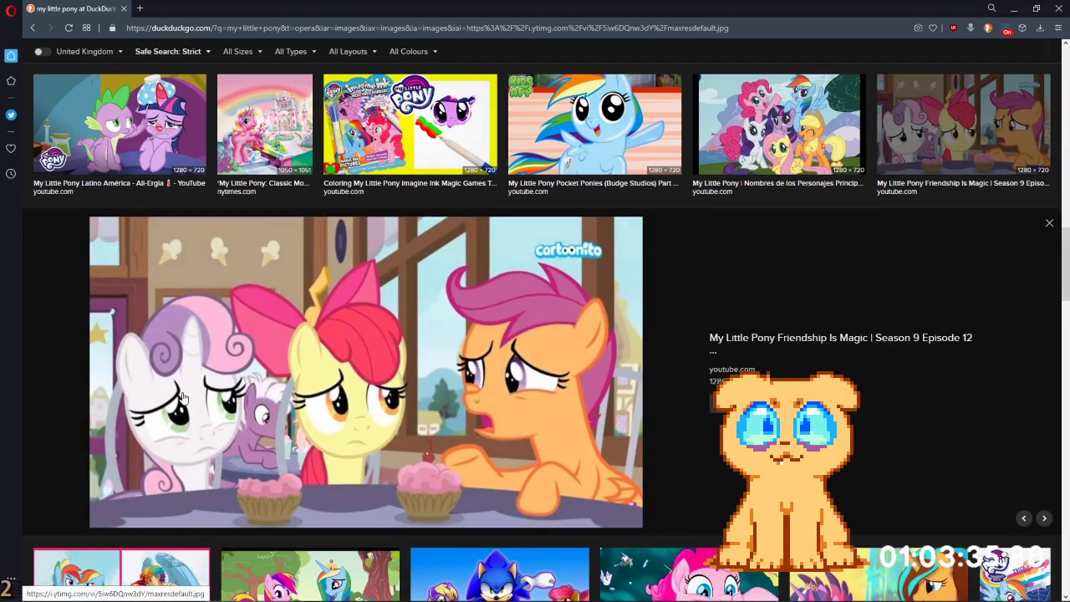
{"action": "left_click", "coordinate": [945, 104]}
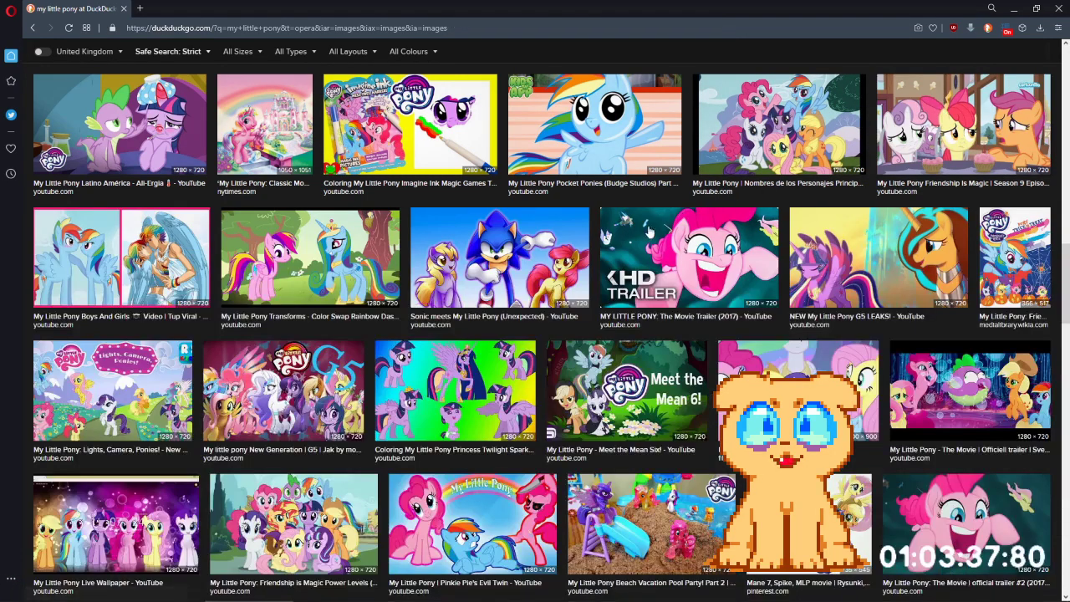
Look further down the results and study the Pinkie Pie's Evil Twin and Friendship is Magic Power Levels images.
{"action": "scroll", "coordinate": [483, 307], "scroll_direction": "down", "scroll_amount": 5}
{"action": "left_click", "coordinate": [483, 306]}
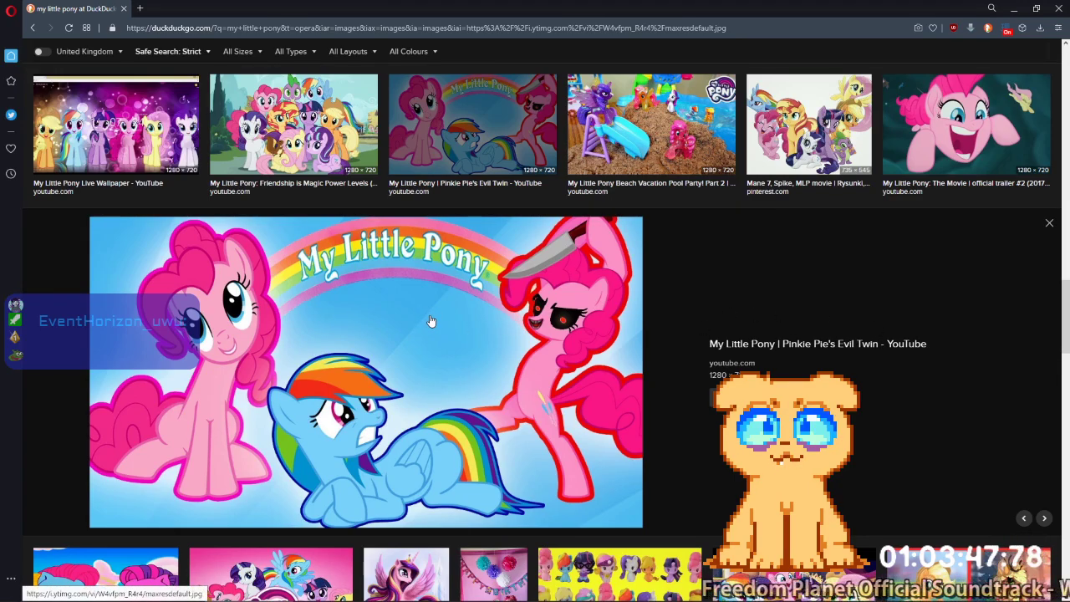
{"action": "left_click", "coordinate": [294, 148]}
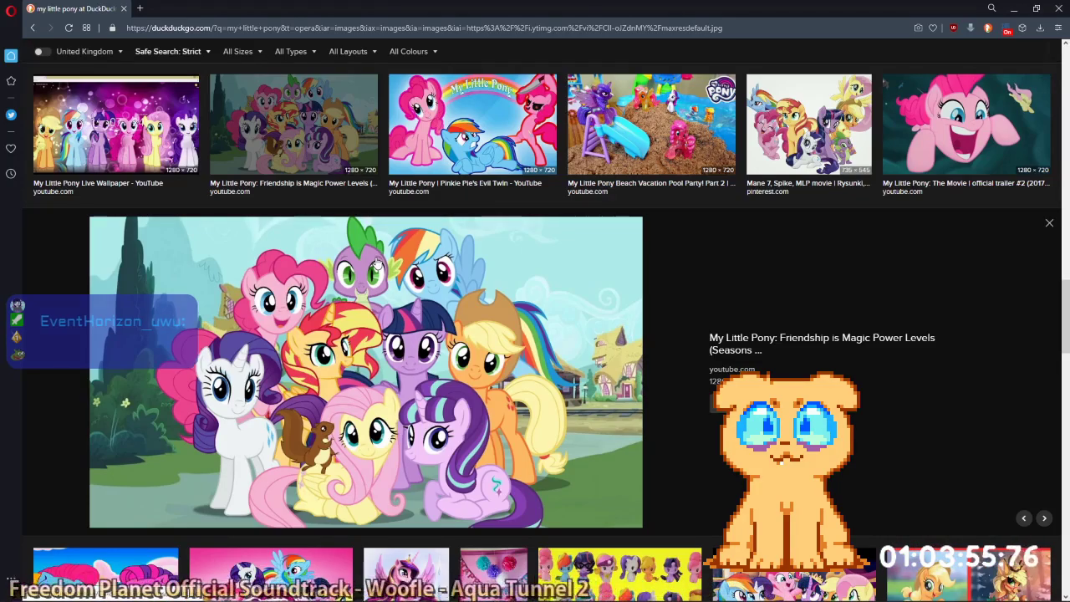
{"action": "left_click", "coordinate": [297, 142]}
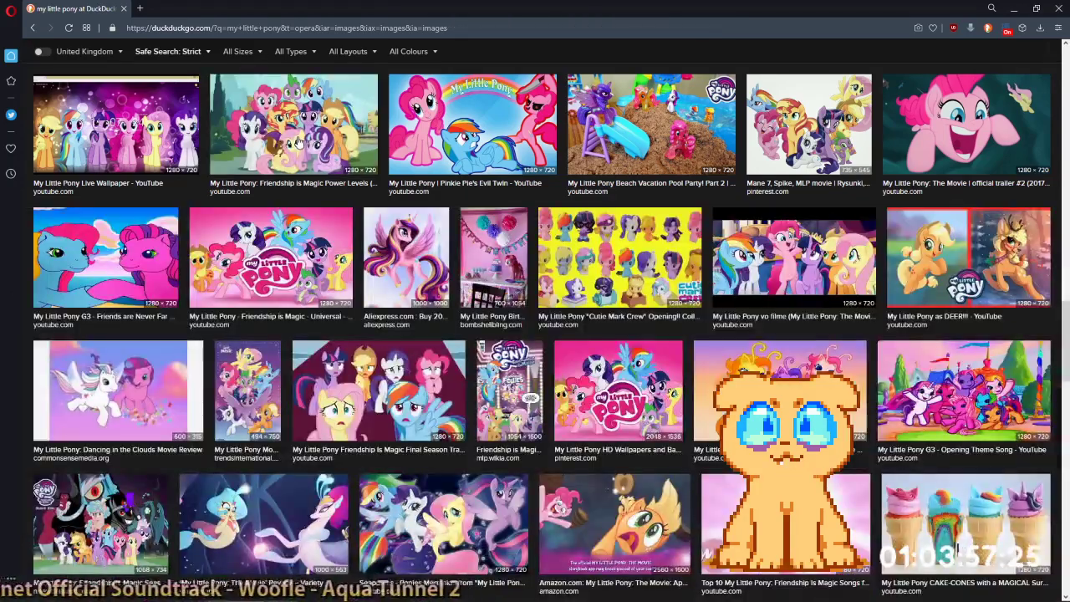
{"action": "left_click", "coordinate": [132, 146]}
{"action": "left_click", "coordinate": [132, 146]}
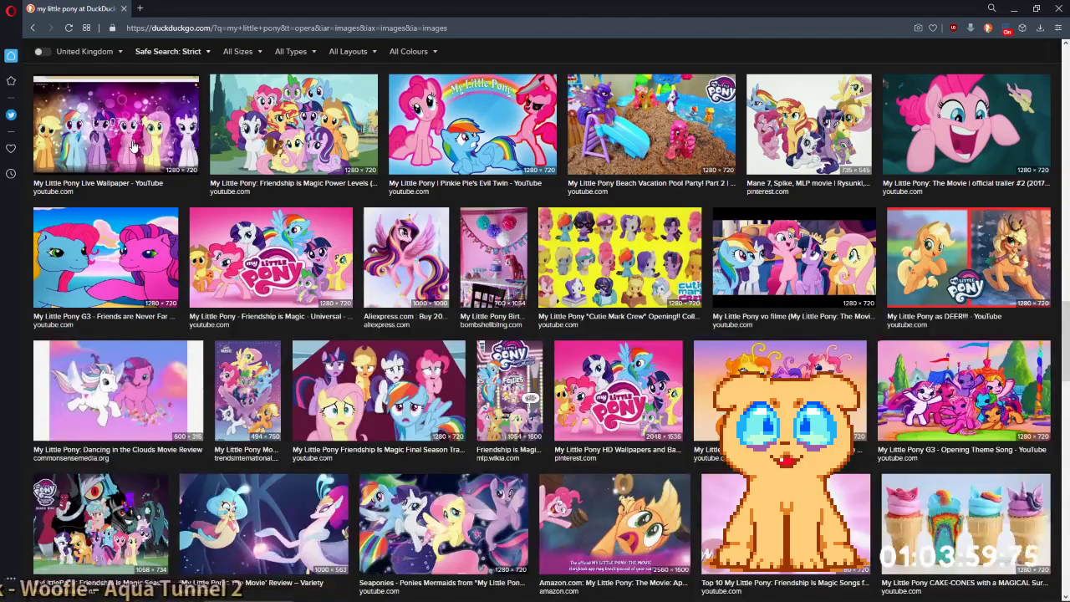
Study the Final Season Trailer, G3 Opening Theme Song and My Little Pony: The Movie app images for face reference.
{"action": "left_click", "coordinate": [463, 361]}
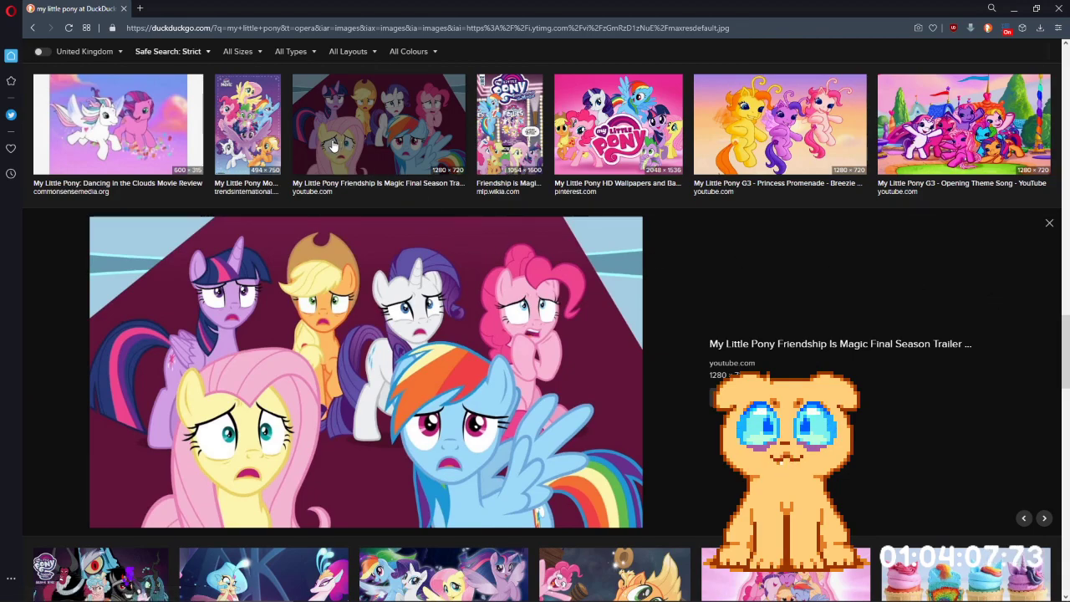
{"action": "left_click", "coordinate": [984, 123]}
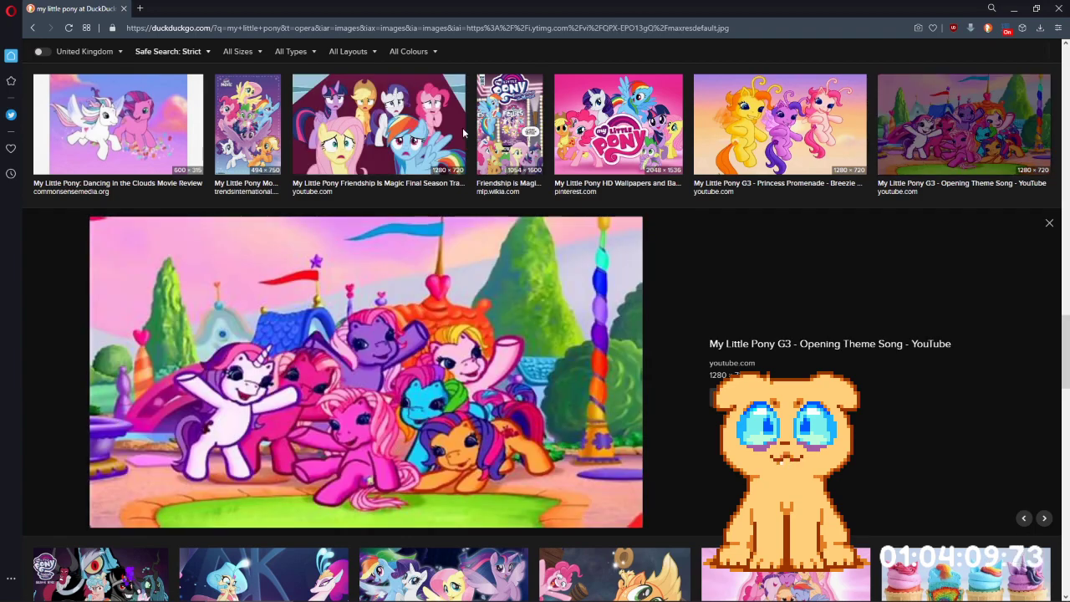
{"action": "left_click", "coordinate": [420, 122]}
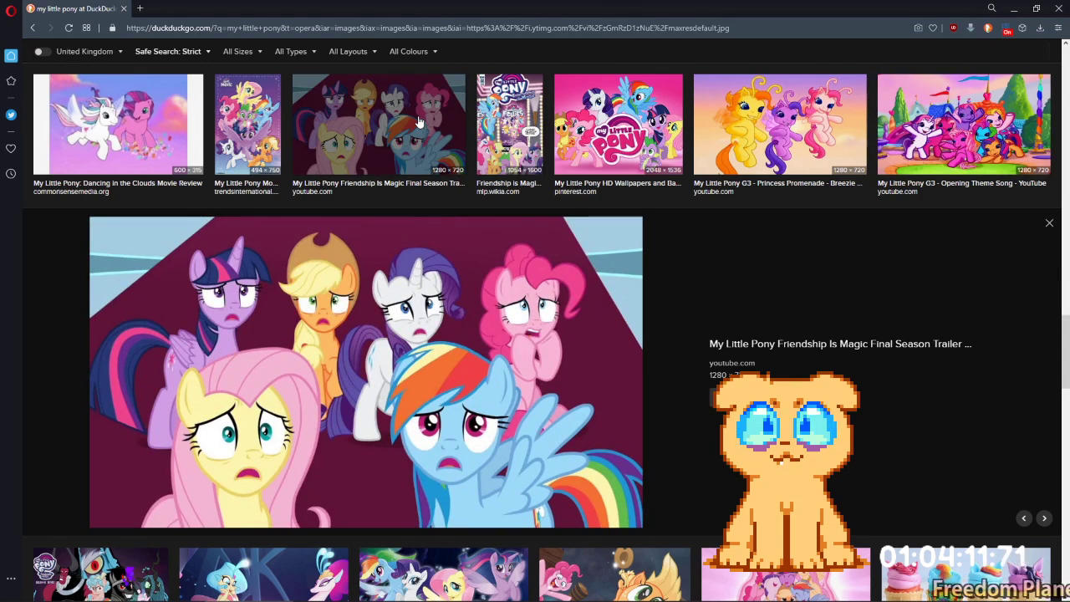
{"action": "left_click", "coordinate": [421, 122]}
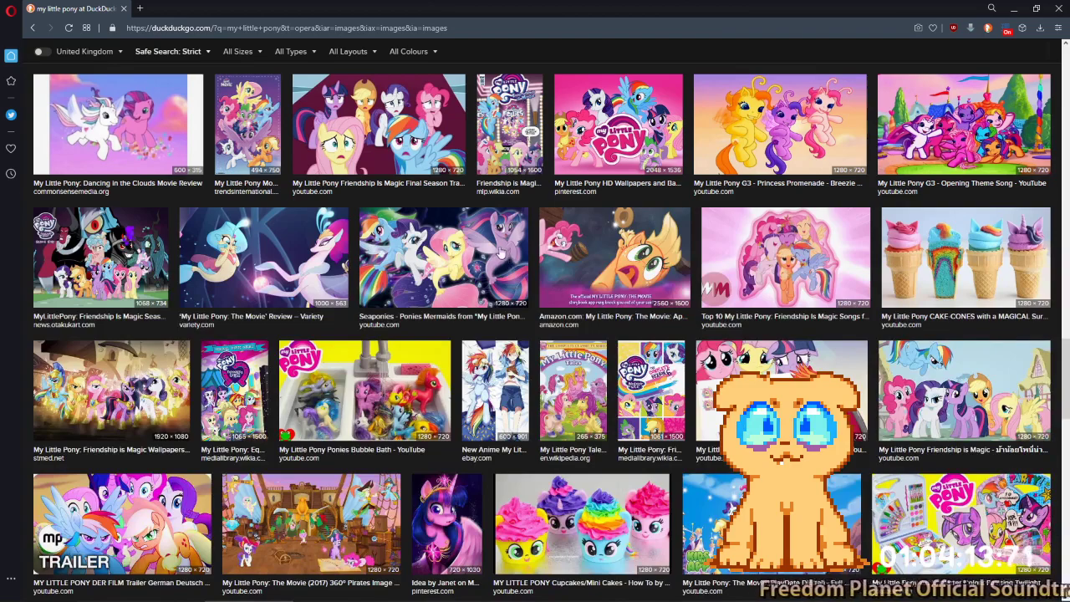
{"action": "left_click", "coordinate": [582, 259]}
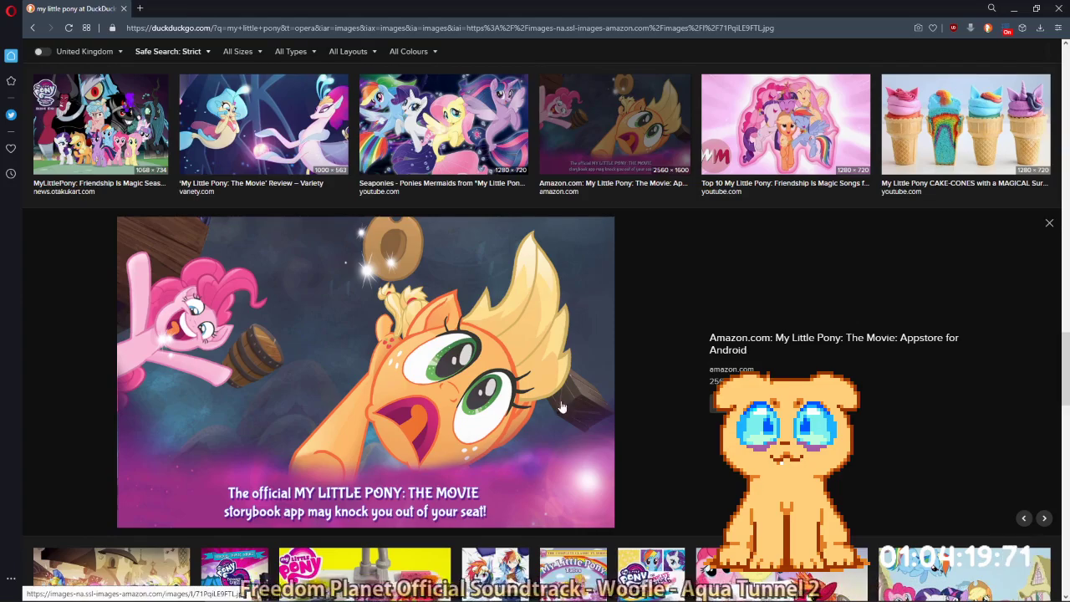
{"action": "left_click", "coordinate": [792, 132]}
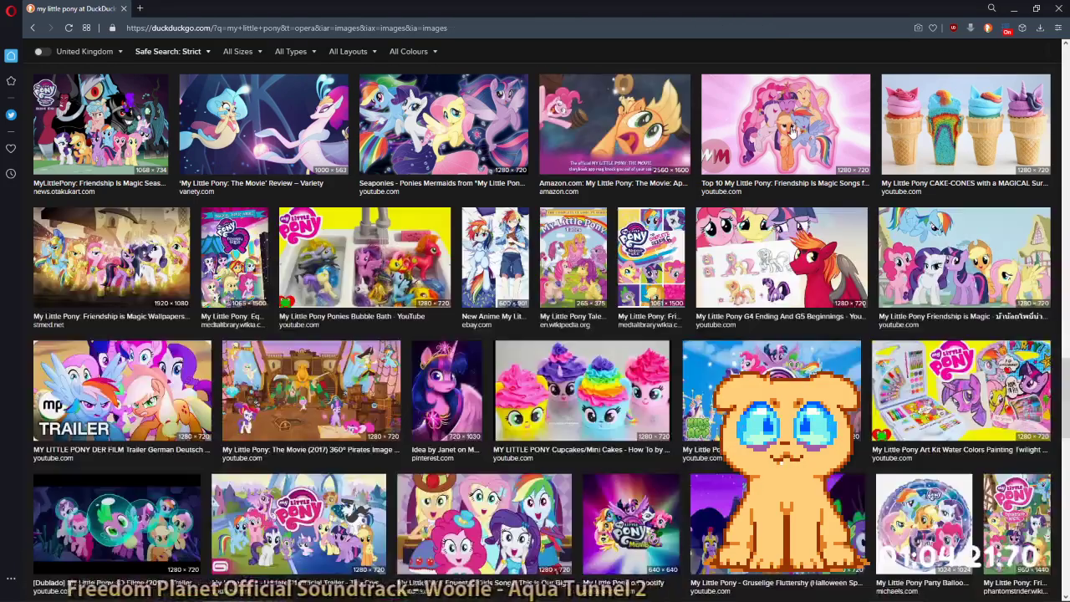
{"action": "left_click", "coordinate": [792, 132]}
Look further down the results and study the Equestria Girls Songs and O Filme (2017) trailer images.
{"action": "scroll", "coordinate": [532, 291], "scroll_direction": "down", "scroll_amount": 4}
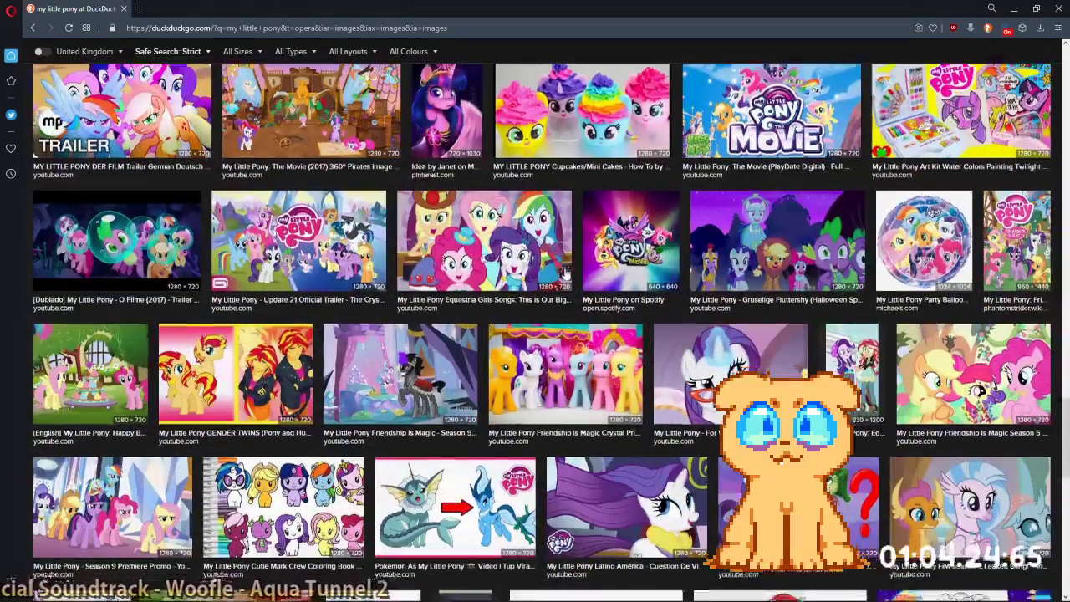
{"action": "left_click", "coordinate": [532, 291]}
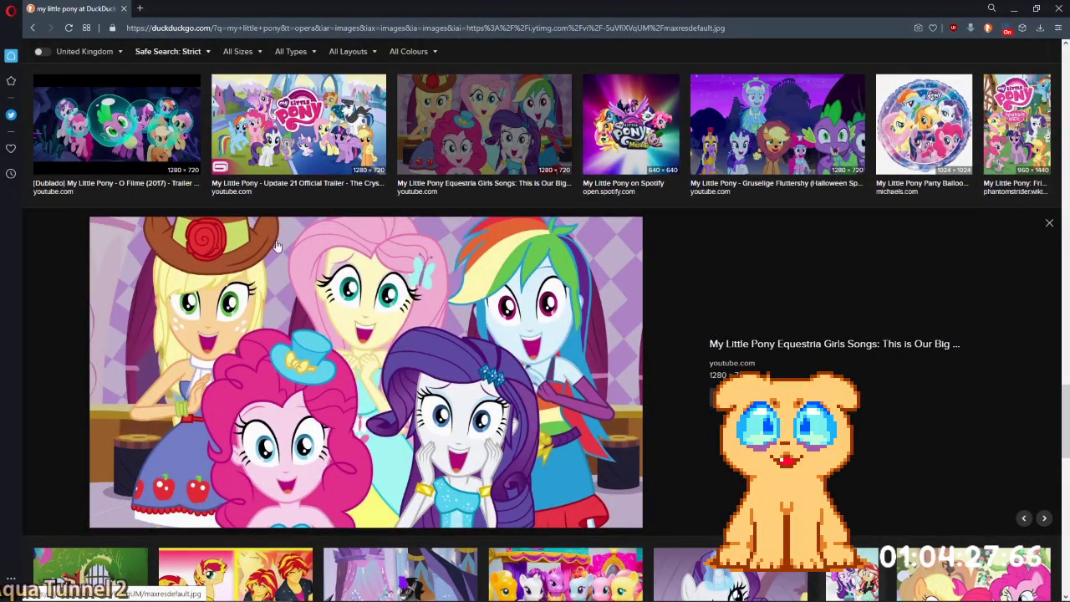
{"action": "left_click", "coordinate": [516, 155]}
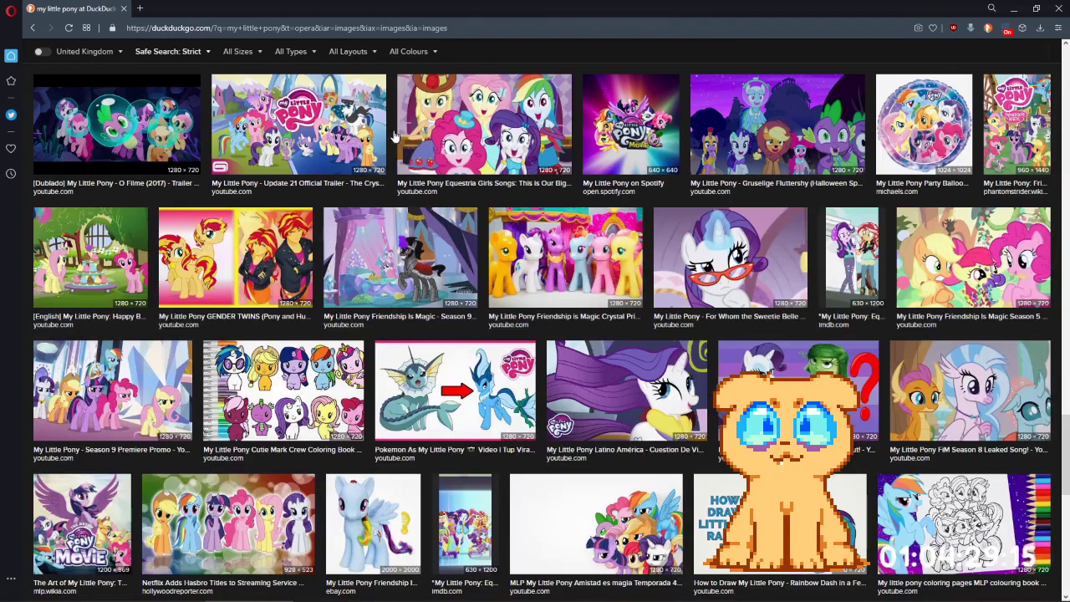
{"action": "left_click", "coordinate": [150, 123]}
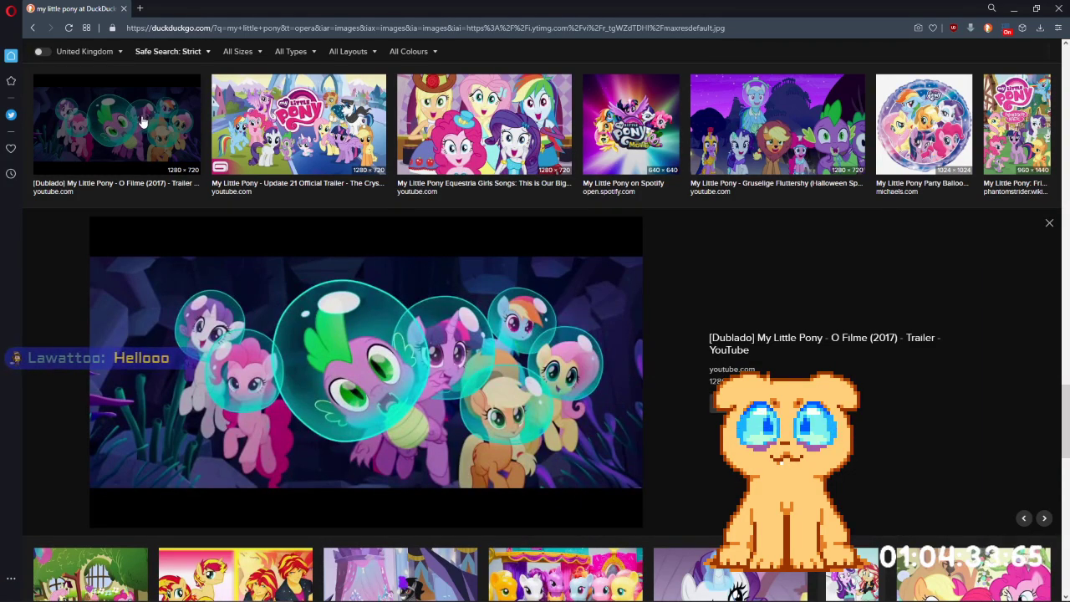
{"action": "left_click", "coordinate": [142, 123]}
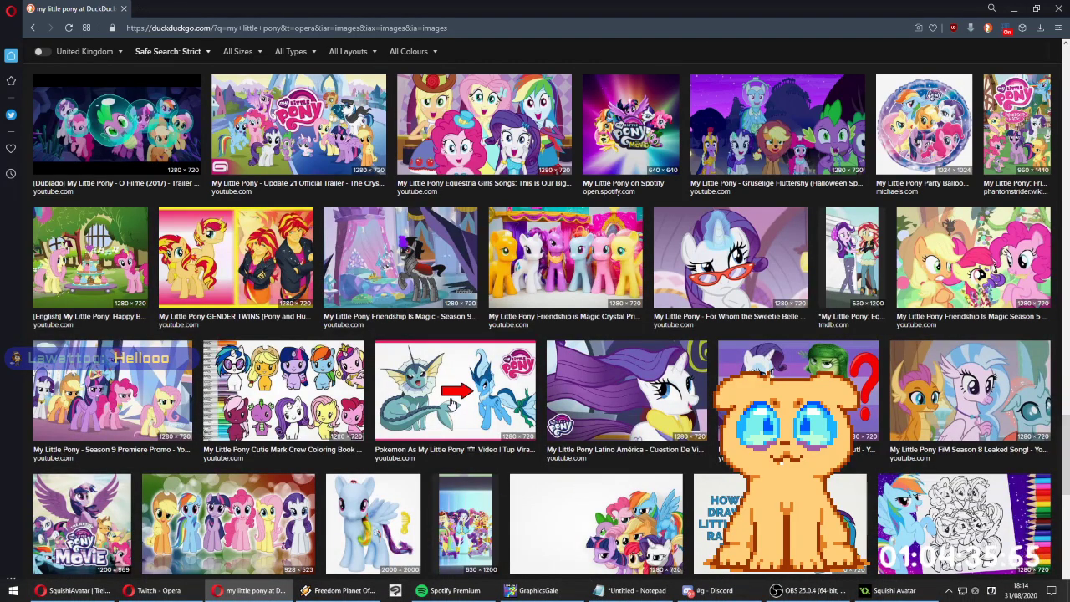
Study the Pokemon As My Little Pony and Movie/Gallery Twilight images, and return to the first results.
{"action": "left_click", "coordinate": [451, 404]}
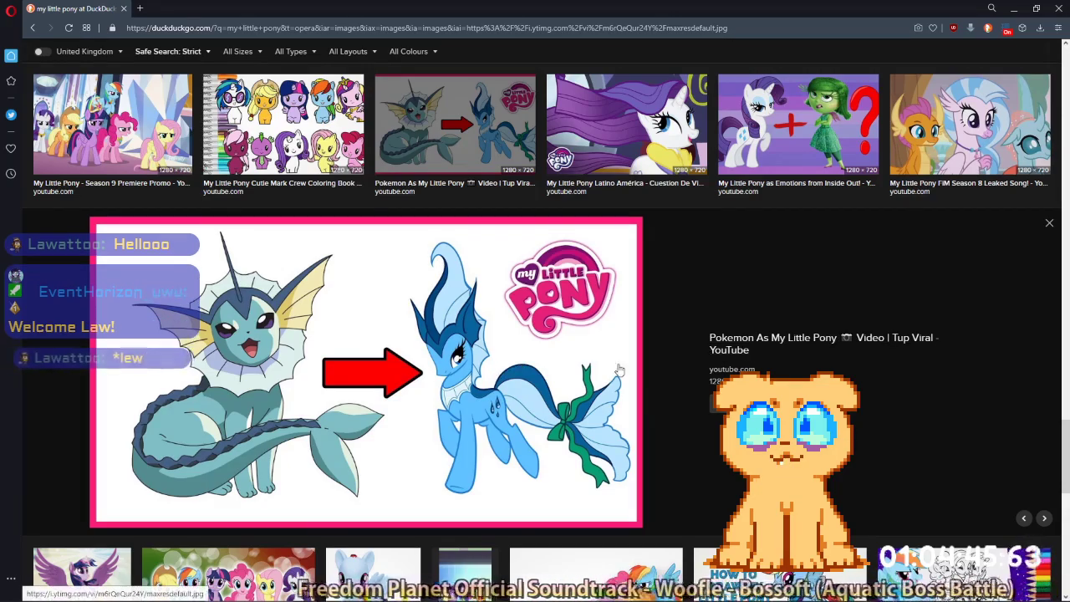
{"action": "left_click", "coordinate": [495, 113]}
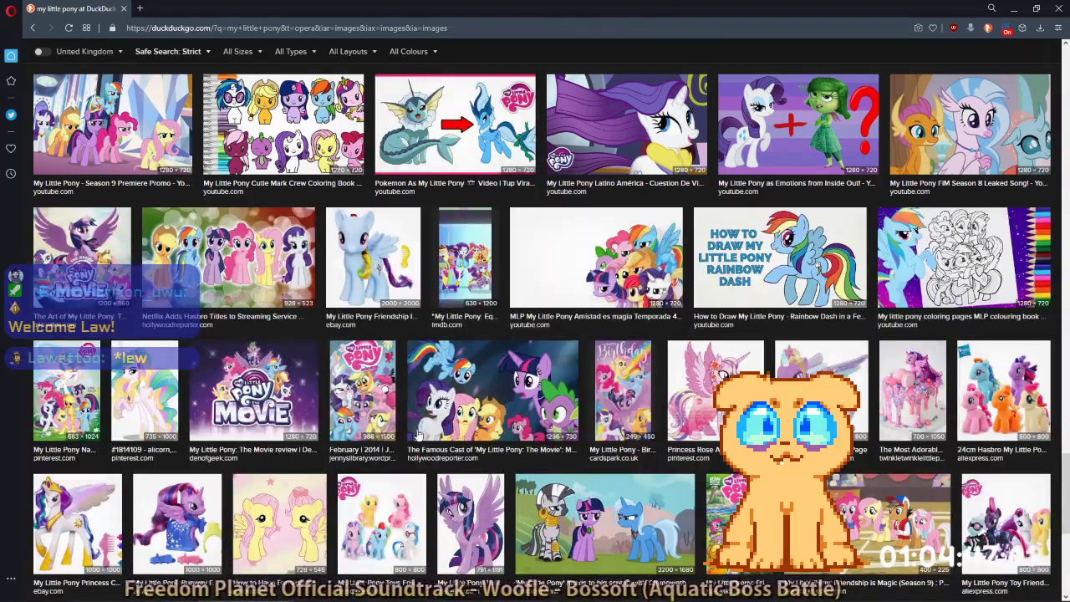
{"action": "left_click", "coordinate": [475, 517]}
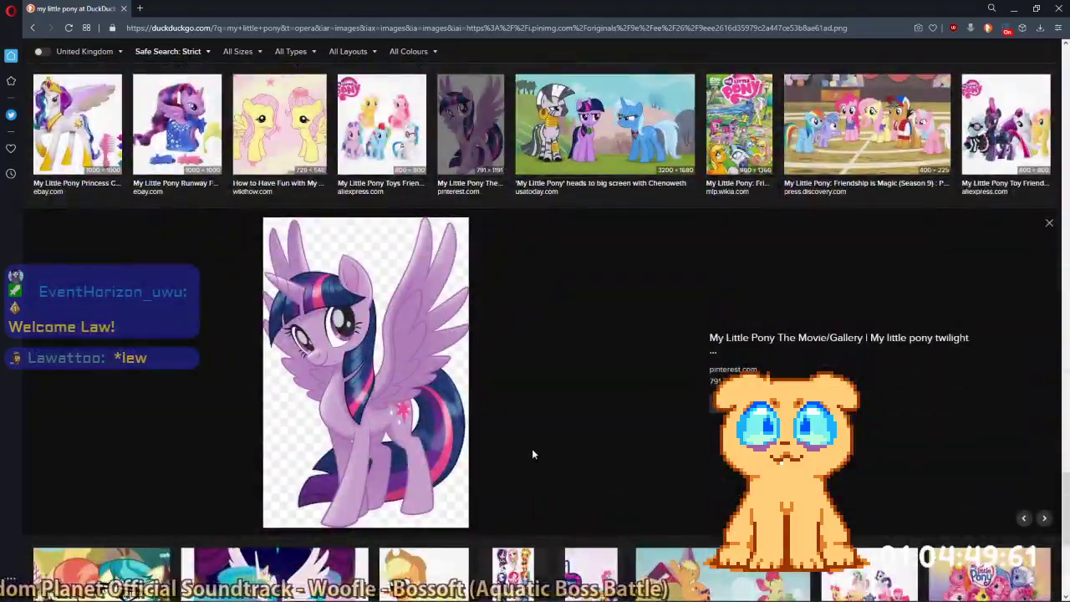
{"action": "scroll", "coordinate": [532, 448], "scroll_direction": "up", "scroll_amount": 20}
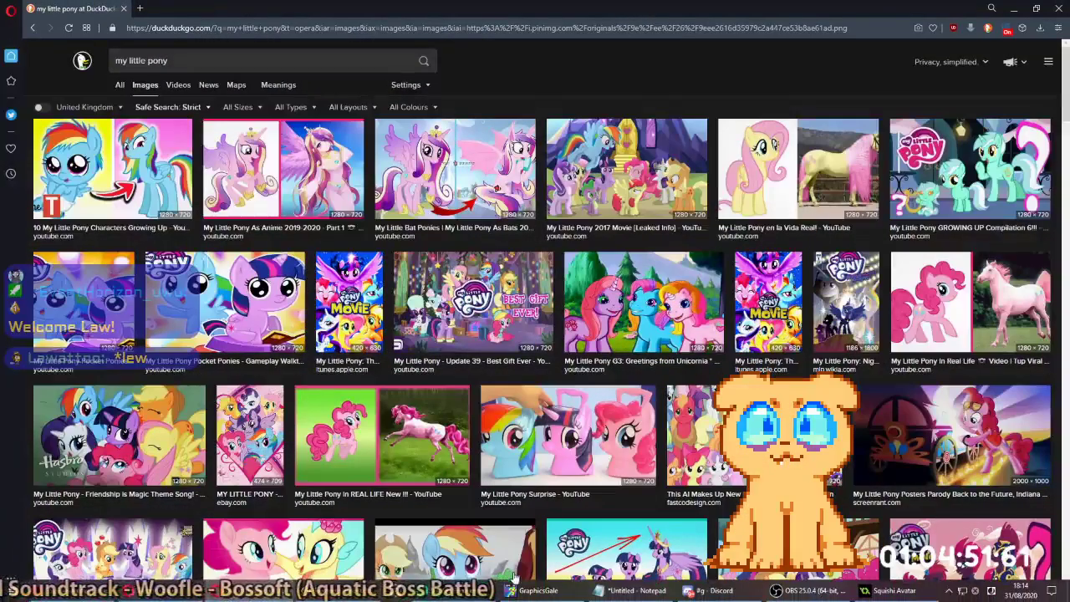
Switch back to GraphicsGale and draw short blue eyelashes at the outer corners of both unicorn eyes in frame 2.
{"action": "left_click", "coordinate": [578, 591]}
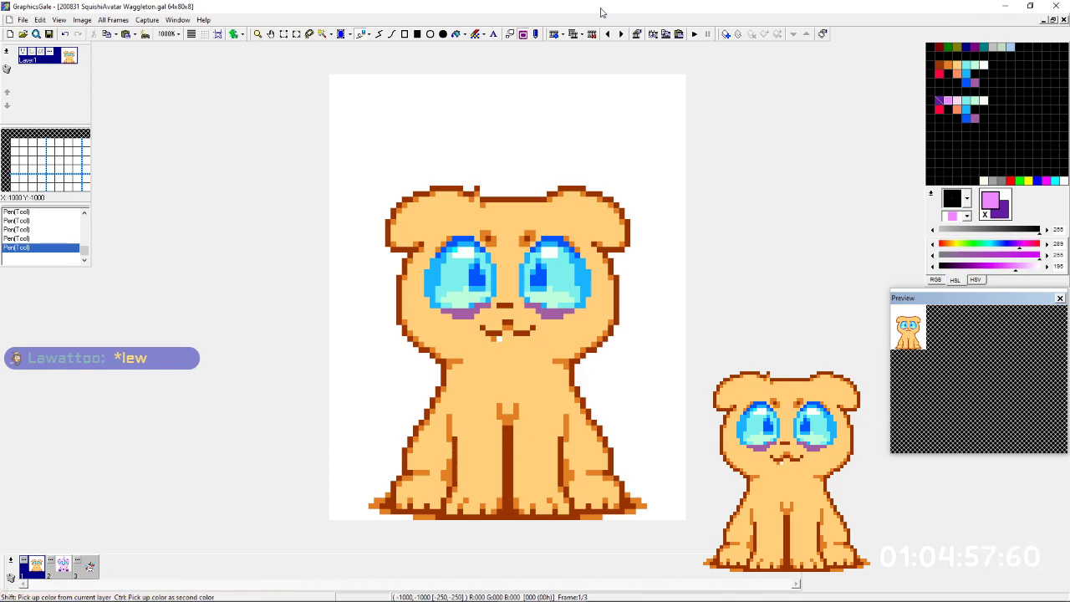
{"action": "key", "text": "Right"}
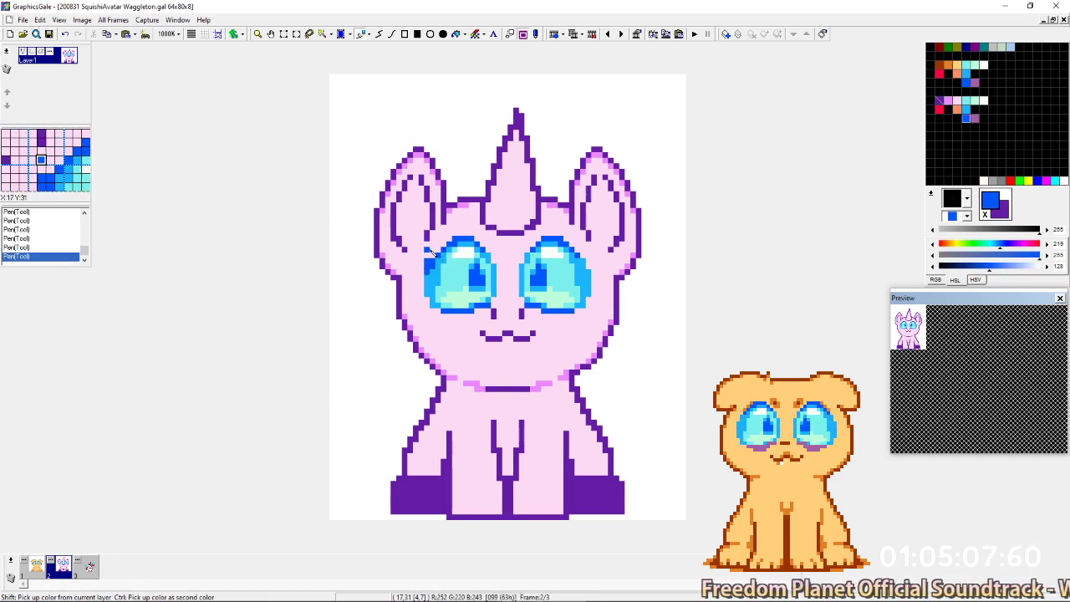
{"action": "left_click", "coordinate": [441, 259]}
{"action": "left_click", "coordinate": [443, 256]}
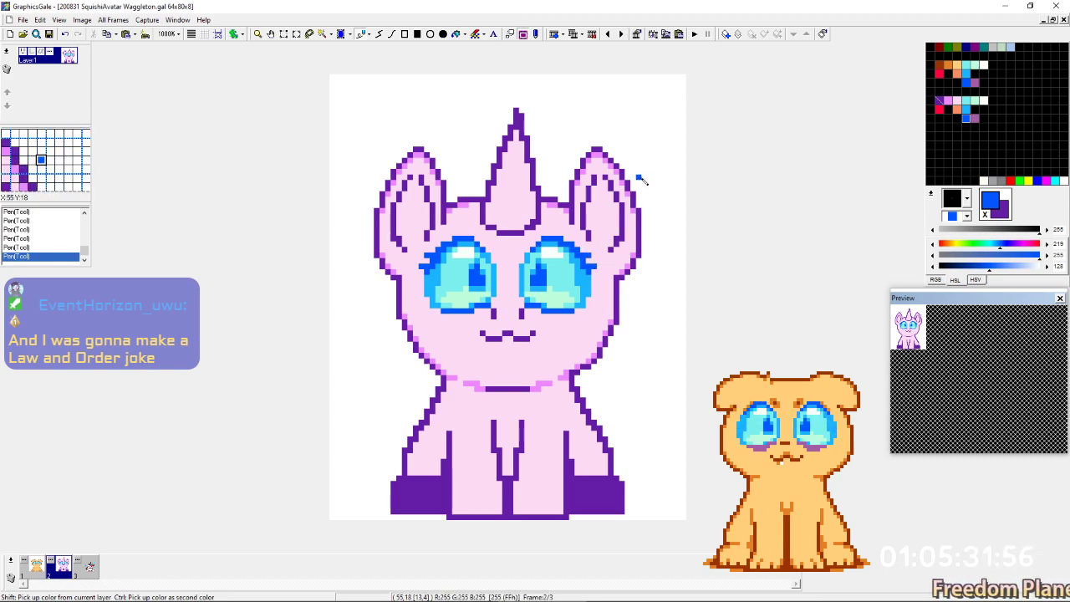
Reshape the eyelashes on both unicorn eyes with blue and pale pink pixels so that separate lashes stand out.
{"action": "left_click", "coordinate": [433, 250]}
{"action": "right_click", "coordinate": [427, 250]}
{"action": "left_click", "coordinate": [427, 256]}
{"action": "right_click", "coordinate": [423, 266]}
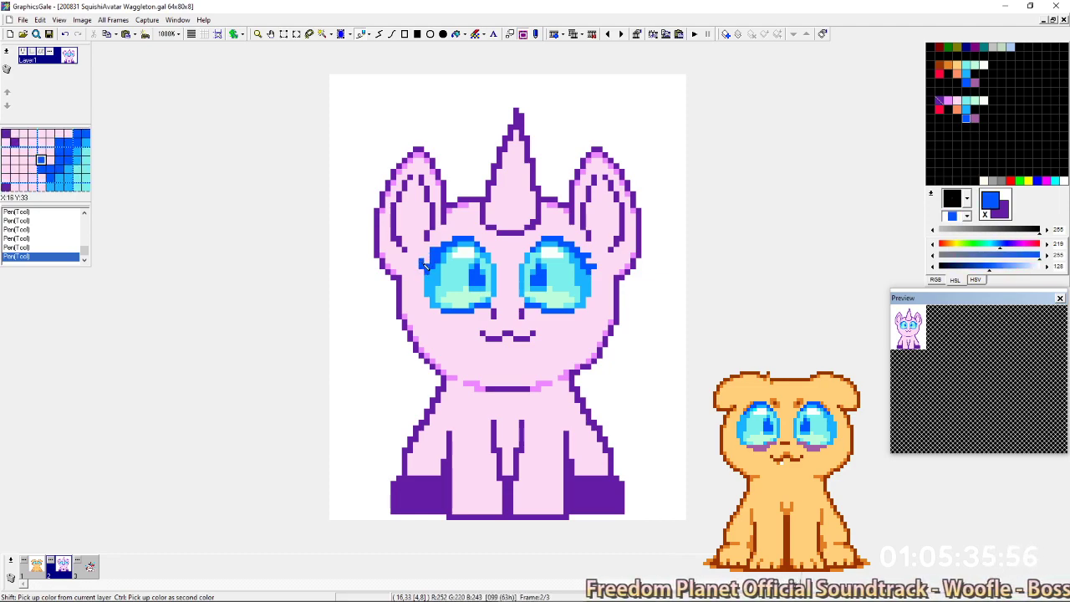
{"action": "left_click", "coordinate": [429, 244], "text": "ctrl"}
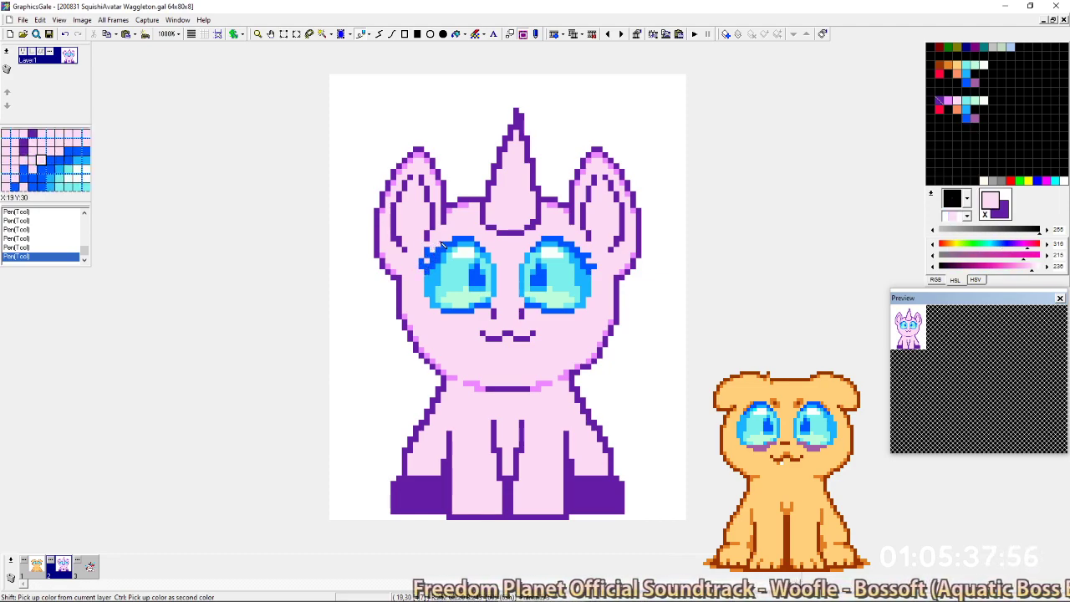
{"action": "left_click", "coordinate": [590, 251], "text": "ctrl"}
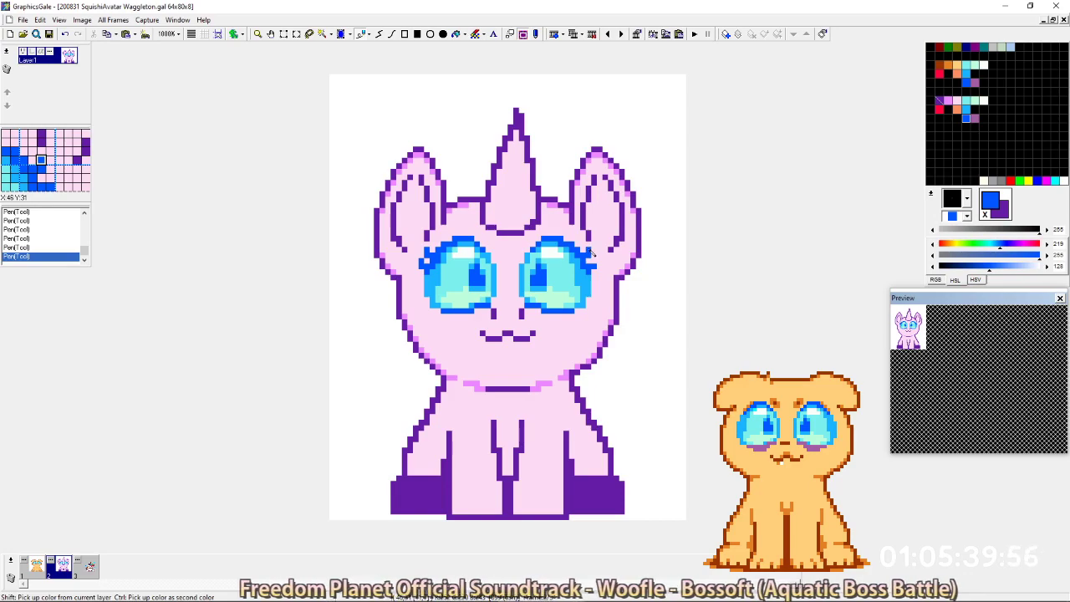
{"action": "left_click", "coordinate": [620, 212], "text": "ctrl"}
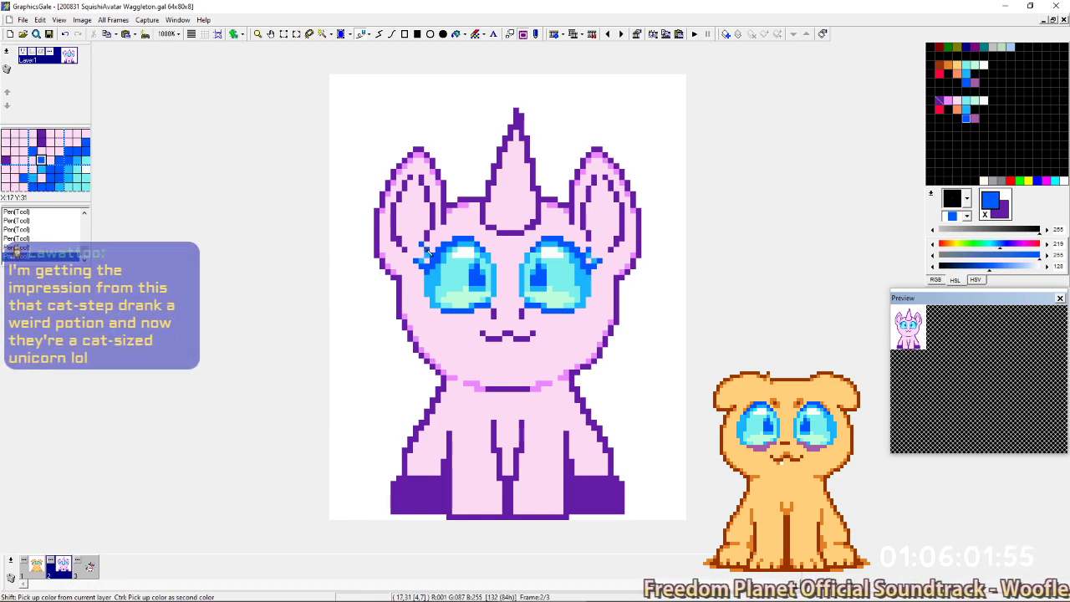
{"action": "left_click", "coordinate": [596, 249]}
{"action": "left_click", "coordinate": [625, 193]}
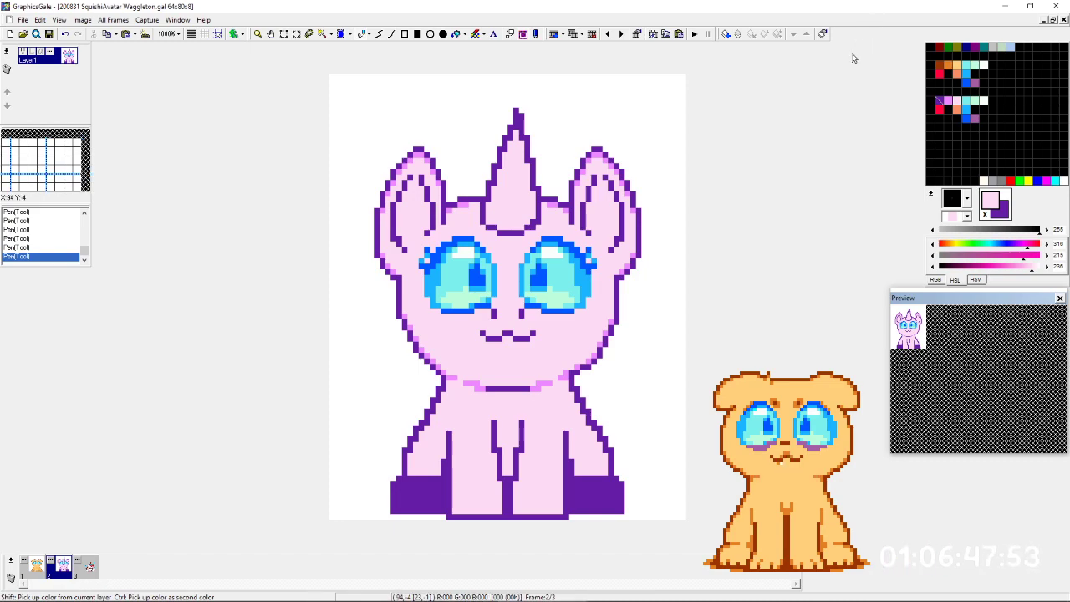
Compare the unicorn with the dog in frame 1, and shift the lower eyes, nose and mouth down one pixel.
{"action": "key", "text": "Left"}
{"action": "key", "text": "Right"}
{"action": "key", "text": "Left"}
{"action": "key", "text": "Right"}
{"action": "key", "text": "Left"}
{"action": "key", "text": "Right"}
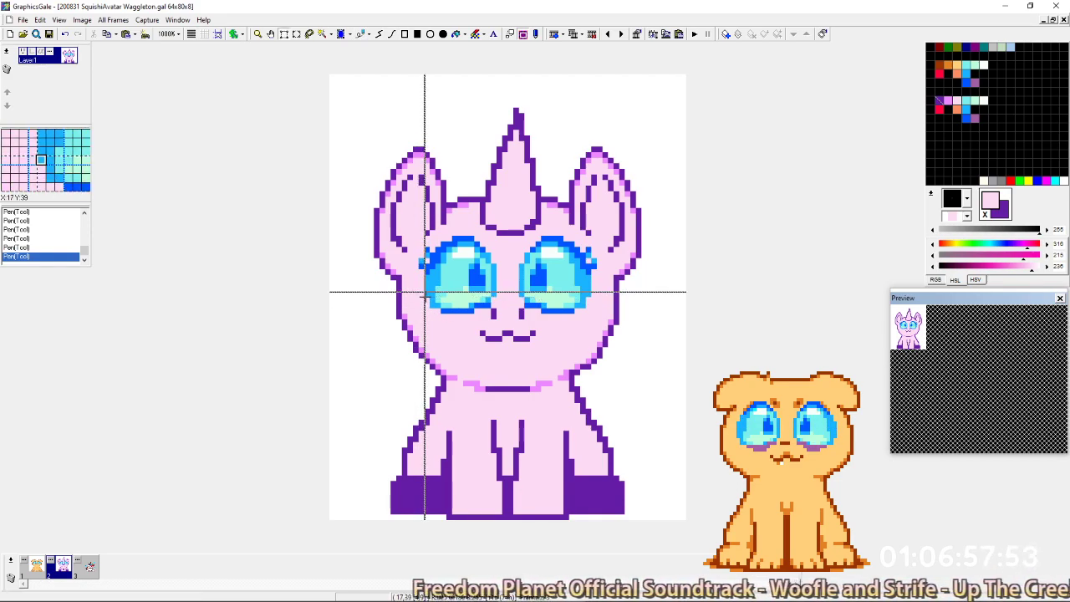
{"action": "left_click_drag", "start_coordinate": [425, 293], "coordinate": [592, 341]}
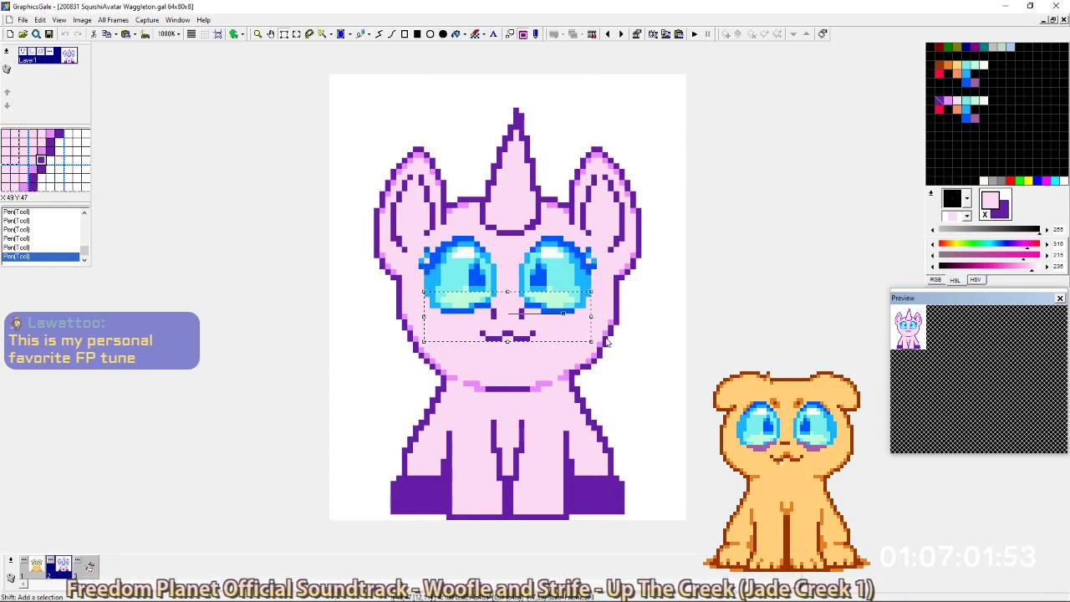
{"action": "key", "text": "Down"}
{"action": "left_click", "coordinate": [609, 293]}
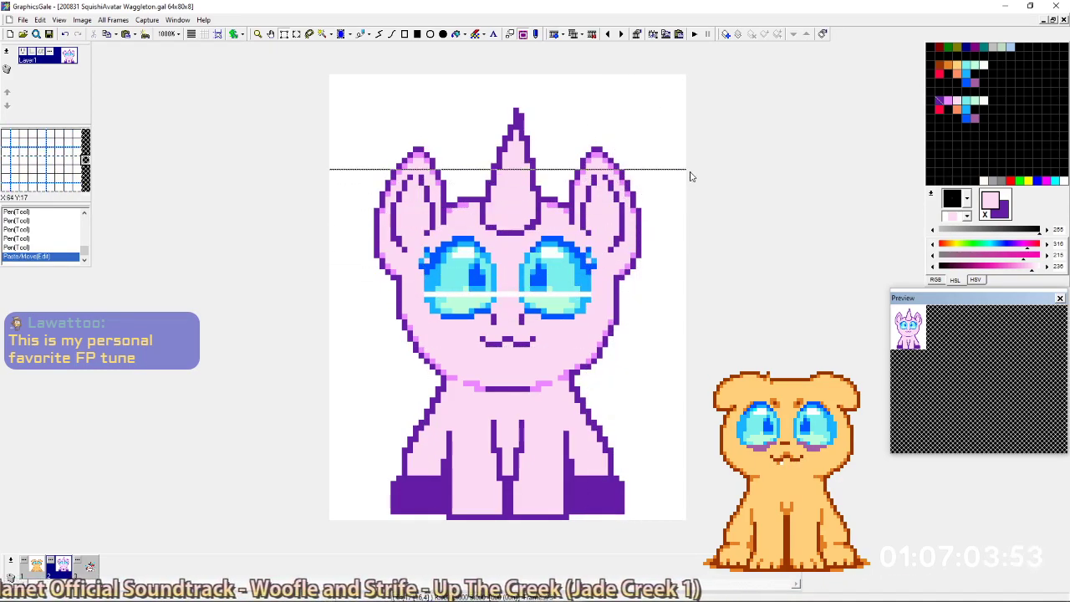
Patch the white gap row at the edges of the unicorn's eyes in light blue and pick up the turquoise iris colour.
{"action": "key", "text": "p"}
{"action": "right_click", "coordinate": [494, 289]}
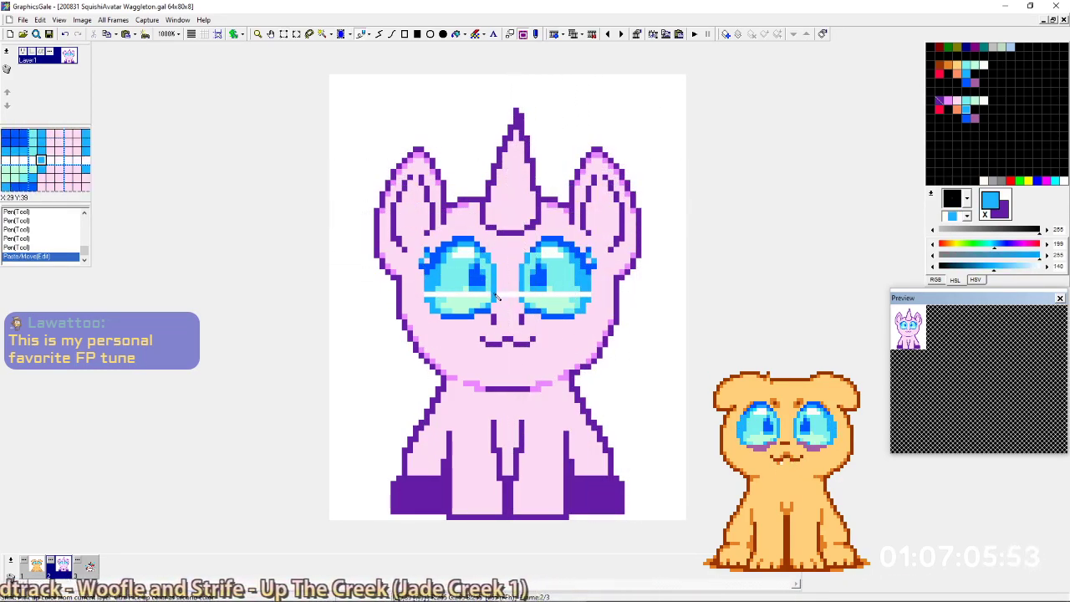
{"action": "left_click", "coordinate": [494, 295]}
{"action": "left_click", "coordinate": [527, 293]}
{"action": "left_click", "coordinate": [522, 294]}
{"action": "right_click", "coordinate": [528, 288]}
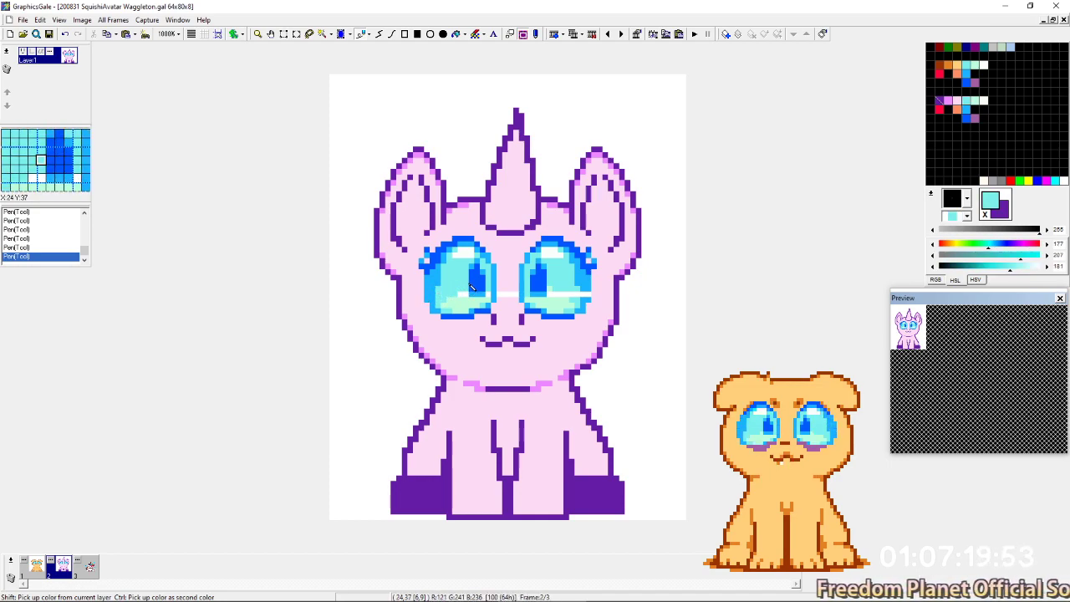
Fill the rest of the white gap across the right eye, matching the iris and outer edge colours above it.
{"action": "right_click", "coordinate": [553, 291]}
{"action": "left_click_drag", "start_coordinate": [554, 292], "coordinate": [589, 293]}
{"action": "right_click", "coordinate": [589, 291]}
{"action": "left_click", "coordinate": [589, 294]}
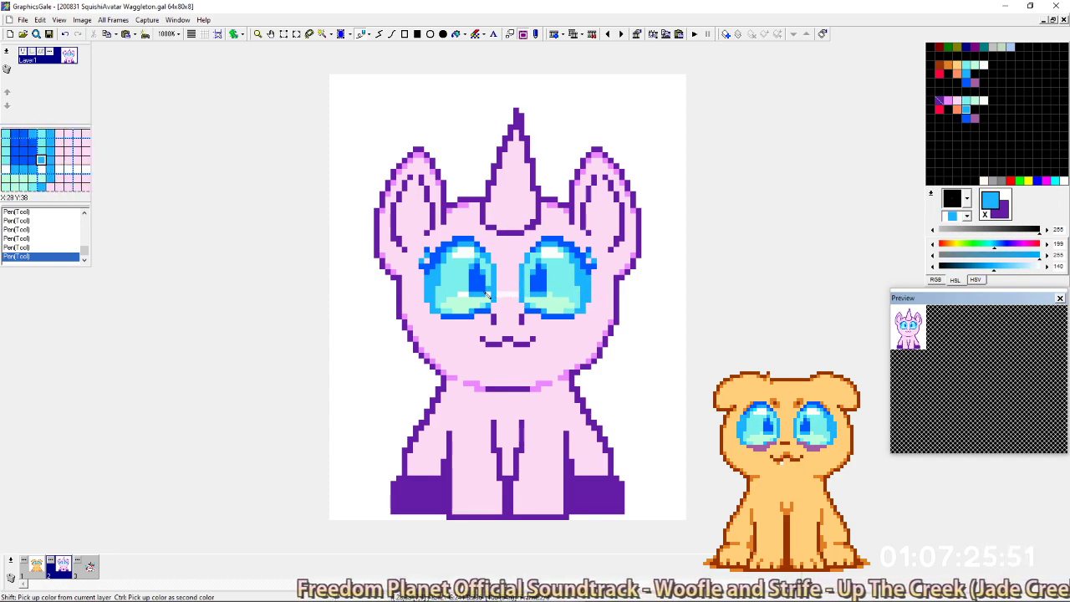
Fill the remaining gap in the left eye with matching eye colours and the gap between the eyes with pale pink.
{"action": "right_click", "coordinate": [461, 290]}
{"action": "left_click", "coordinate": [461, 294]}
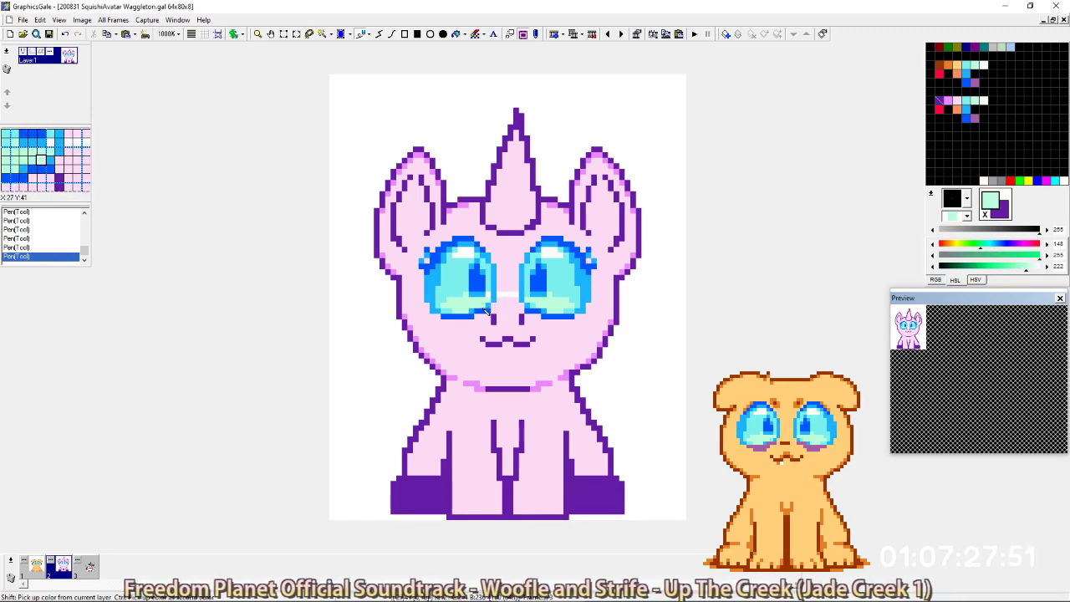
{"action": "right_click", "coordinate": [502, 301]}
{"action": "left_click_drag", "start_coordinate": [500, 295], "coordinate": [518, 294]}
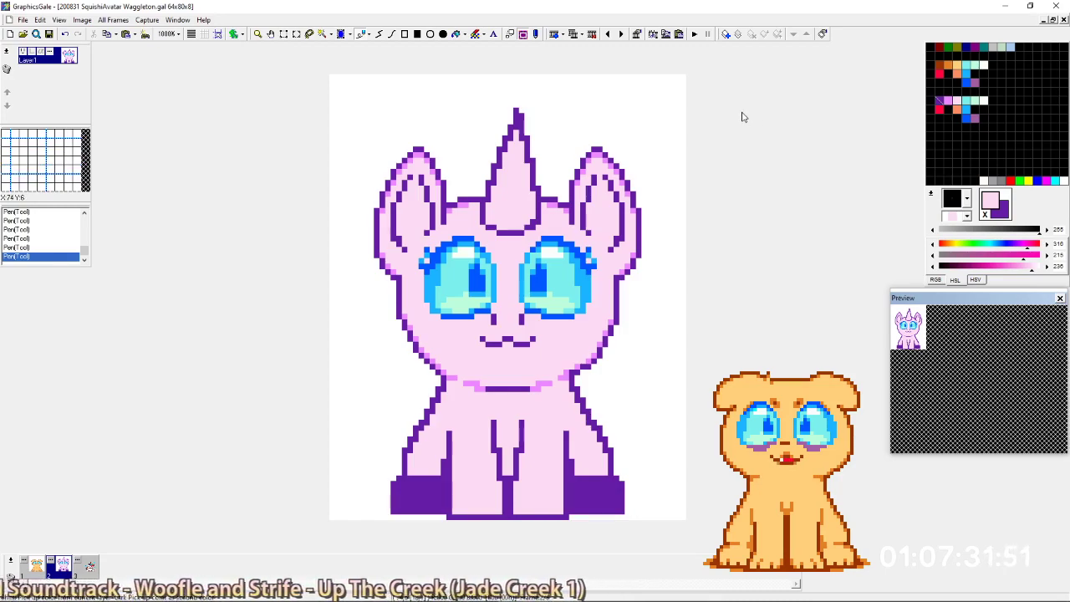
Flip repeatedly between frames 1 and 2 to compare the unicorn's enlarged eyes with the dog's.
{"action": "key", "text": "Left"}
{"action": "key", "text": "Right"}
{"action": "key", "text": "Left"}
{"action": "key", "text": "Right"}
{"action": "key", "text": "Left"}
{"action": "key", "text": "Right"}
{"action": "key", "text": "Left"}
{"action": "key", "text": "Right"}
{"action": "key", "text": "Left"}
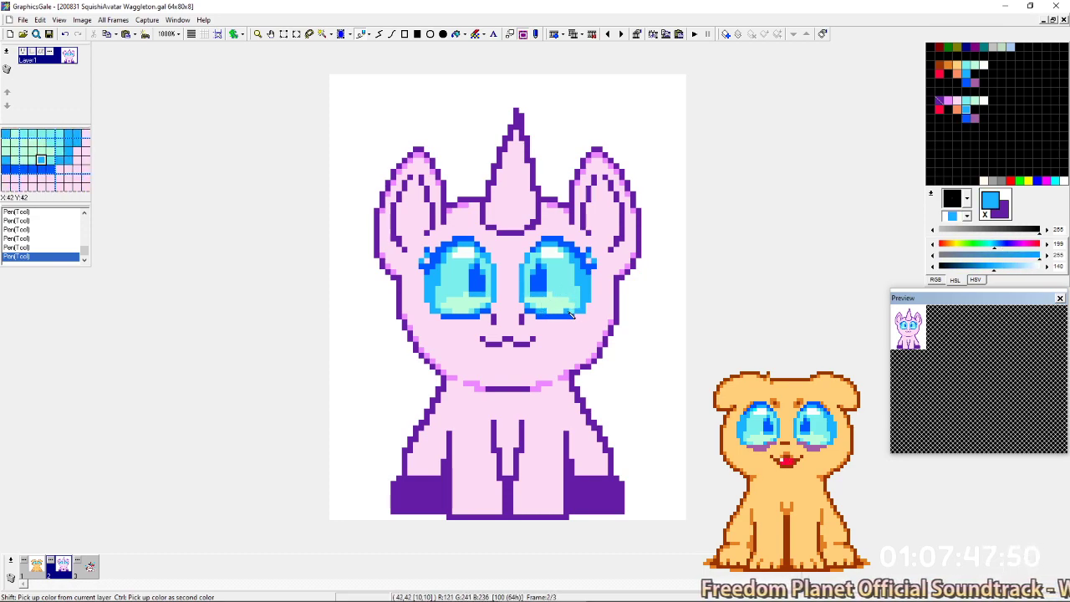
Pick up the turquoise at the right eye's lower edge as drawing colour and check the unicorn against the dog.
{"action": "right_click", "coordinate": [571, 313]}
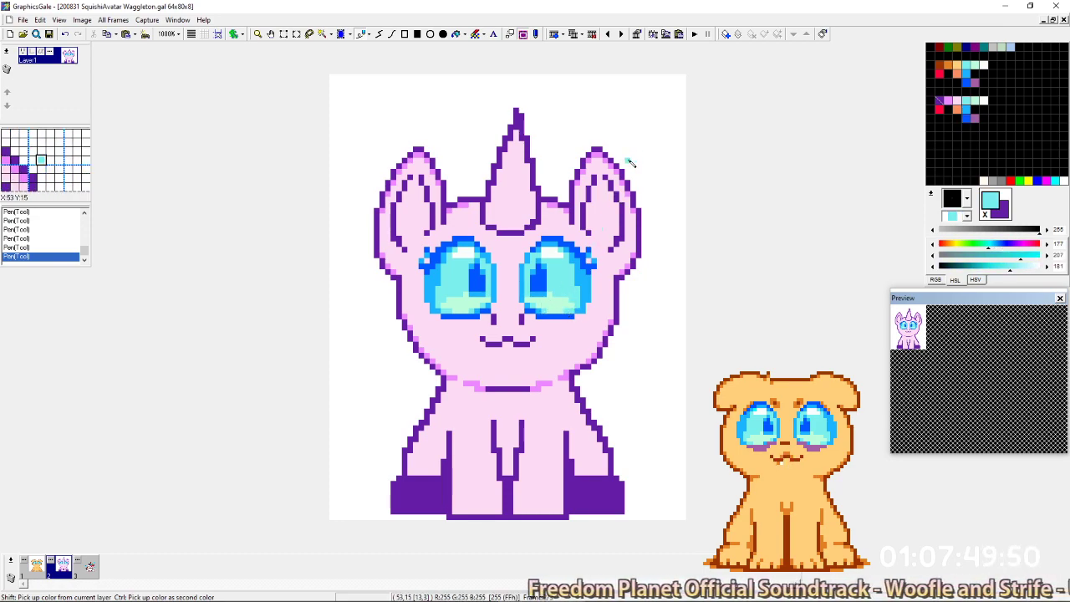
{"action": "key", "text": "Left"}
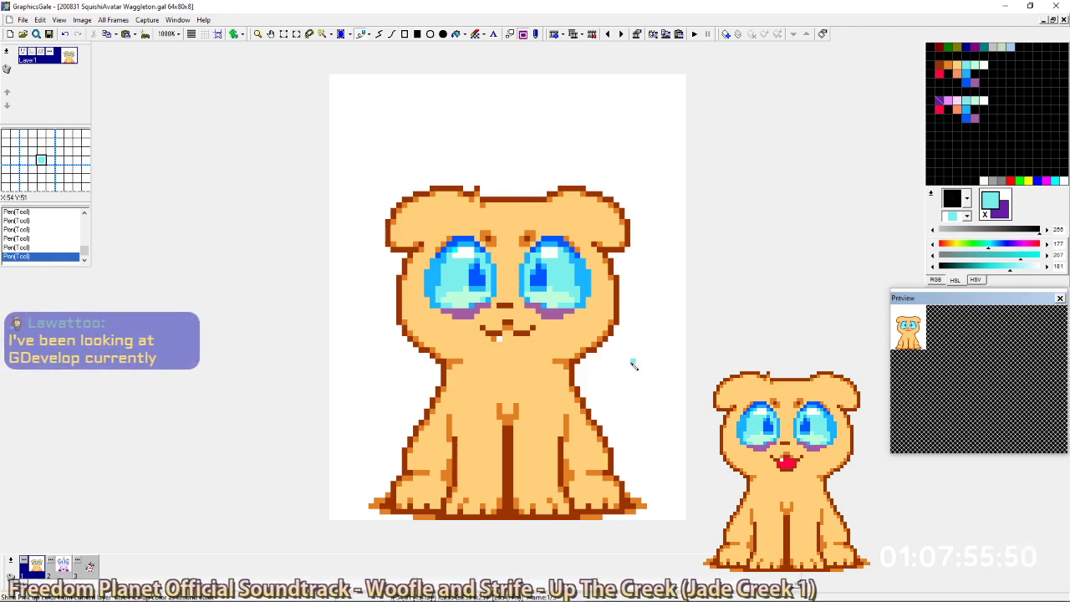
{"action": "key", "text": "Right"}
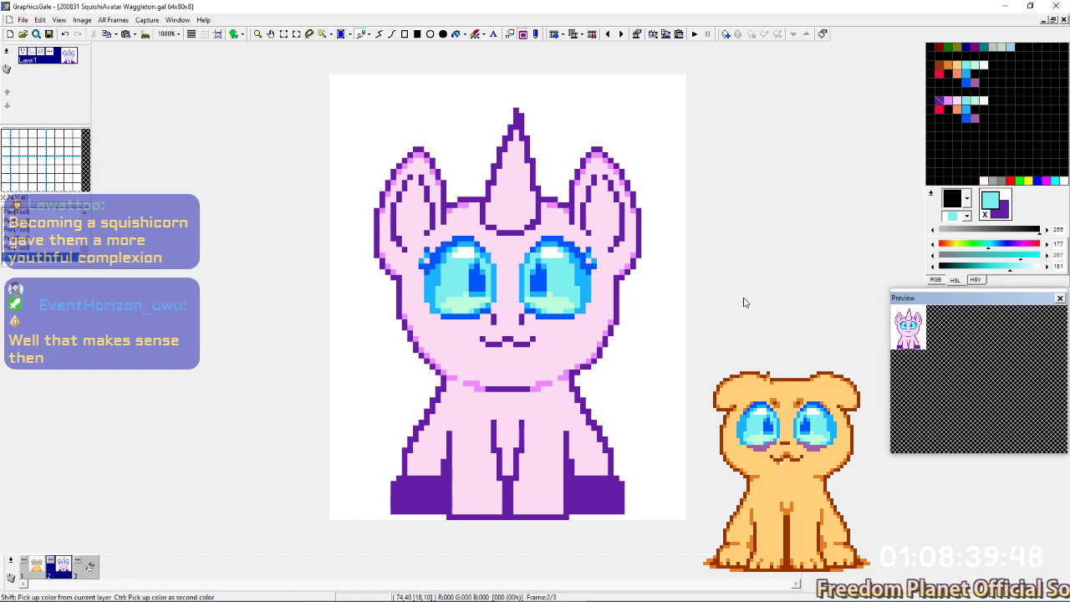
Recolour both of the unicorn's nostrils in the lighter pinkish-purple outline colour.
{"action": "left_click", "coordinate": [506, 313]}
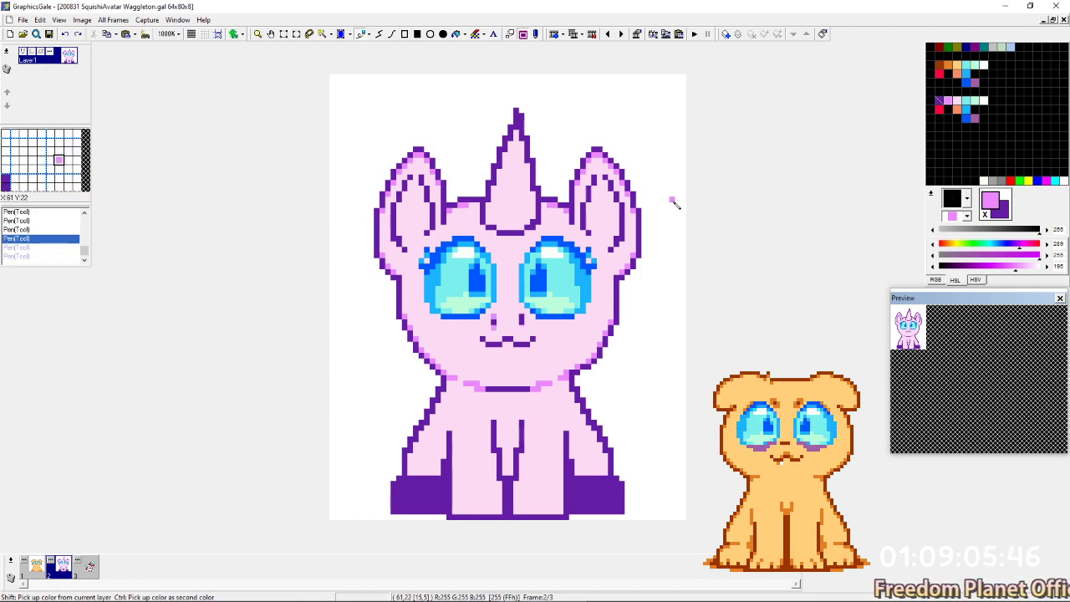
{"action": "left_click_drag", "start_coordinate": [494, 323], "coordinate": [522, 323]}
{"action": "left_click", "coordinate": [494, 318]}
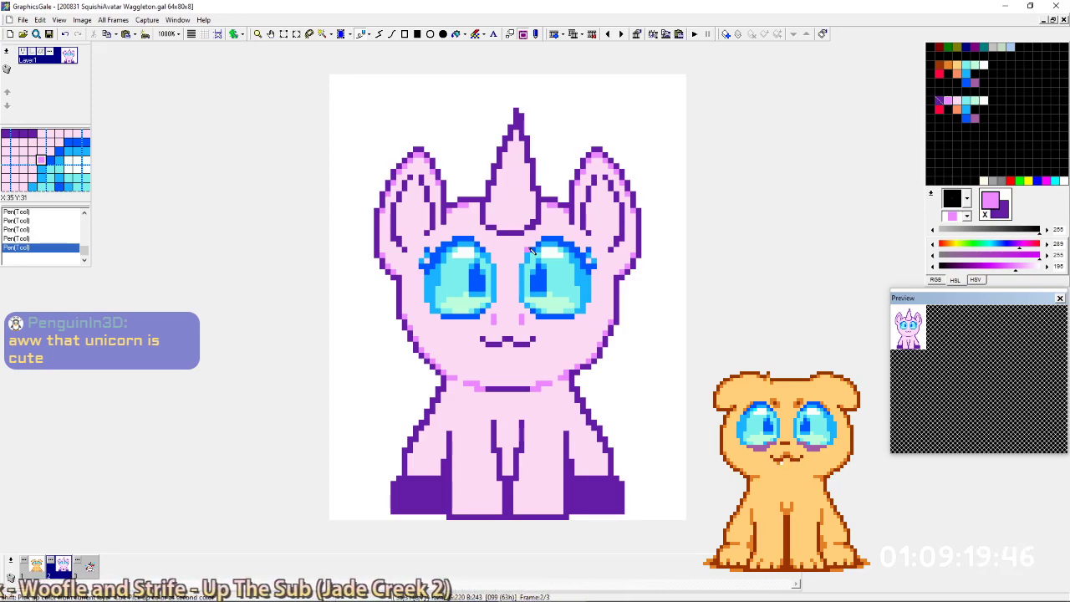
Flip through the three frames to compare the unicorn with the dog and the small reference unicorn.
{"action": "key", "text": "Left"}
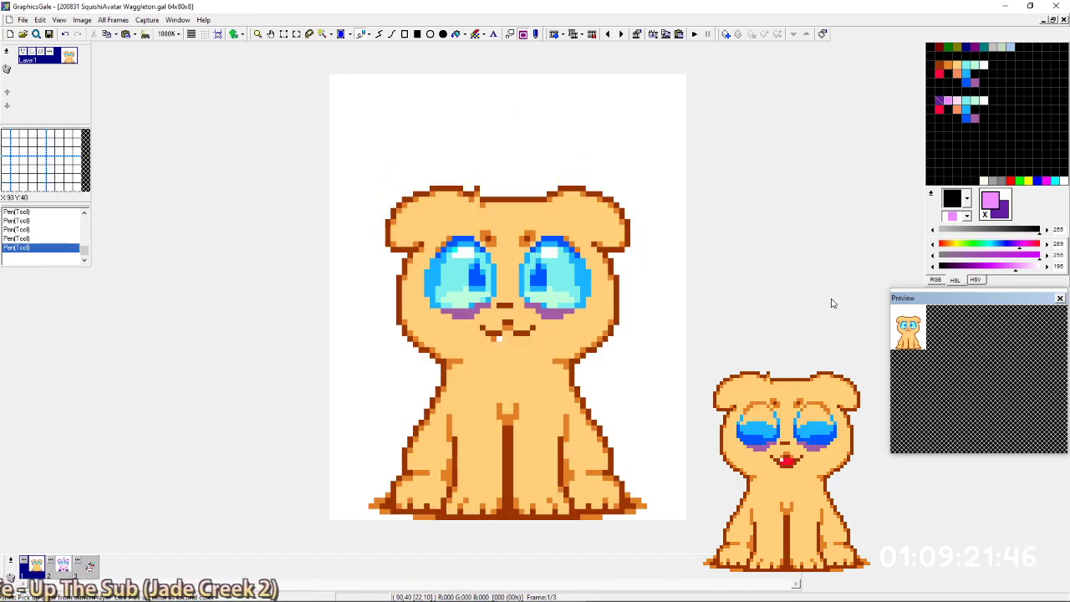
{"action": "key", "text": "comma"}
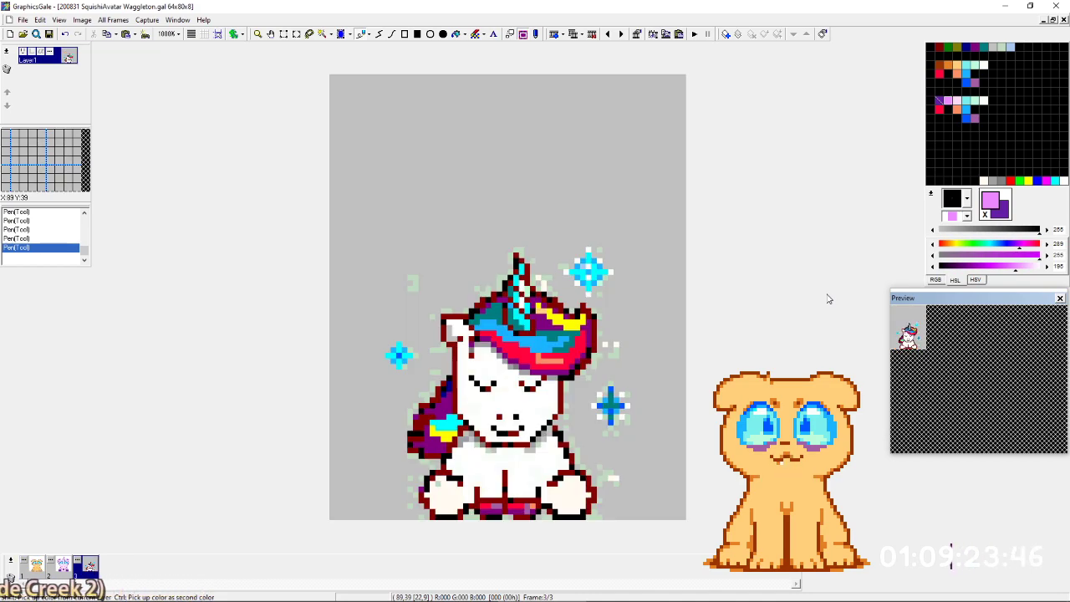
{"action": "key", "text": "comma"}
{"action": "key", "text": "Left"}
{"action": "key", "text": "Right"}
{"action": "key", "text": "Left"}
{"action": "key", "text": "Right"}
{"action": "key", "text": "Left"}
{"action": "key", "text": "period"}
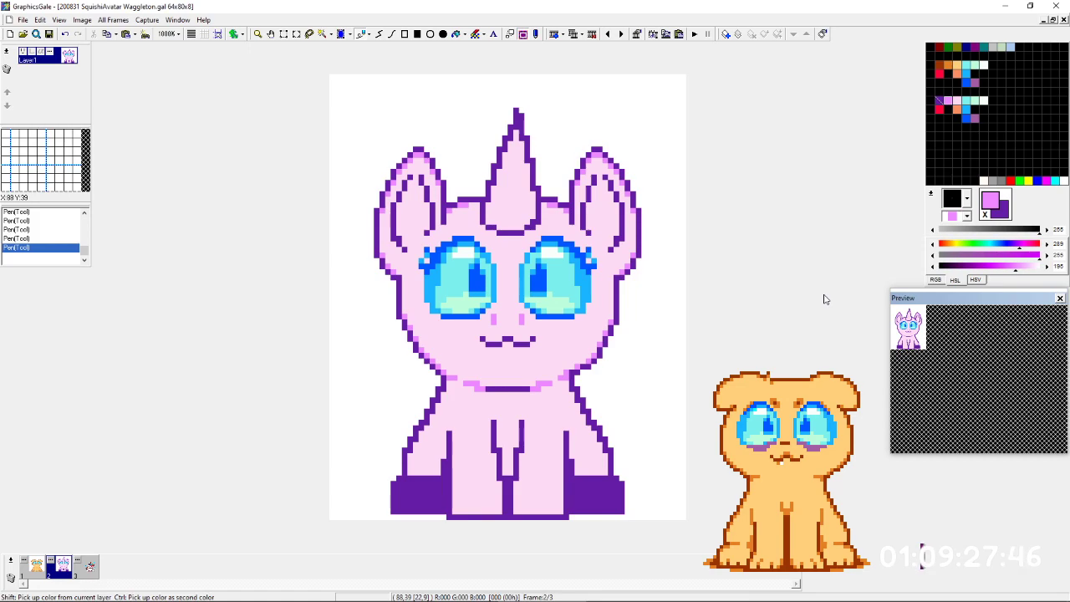
{"action": "key", "text": "period"}
{"action": "key", "text": "comma"}
{"action": "key", "text": "comma"}
{"action": "key", "text": "period"}
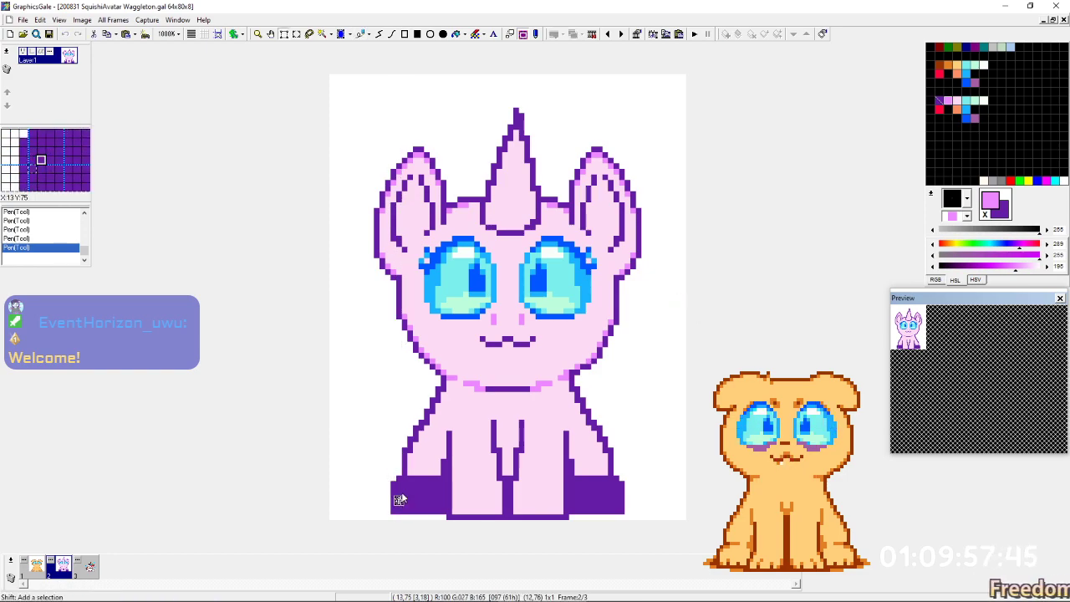
Draw the lower curve of a tail in dark purple, running outward and upward from the left hoof.
{"action": "key", "text": "p"}
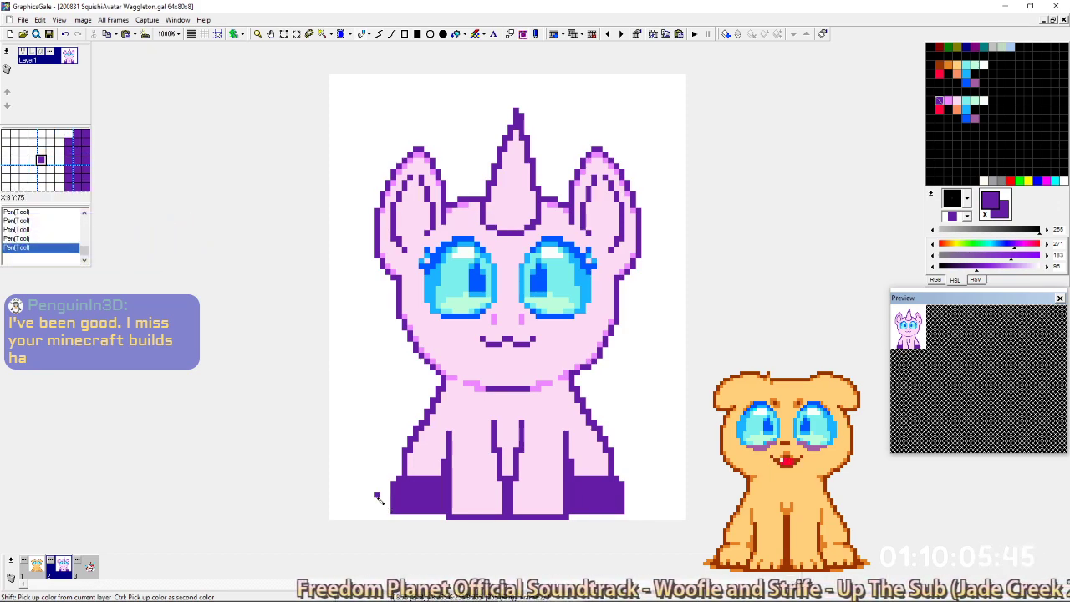
{"action": "left_click", "coordinate": [387, 500]}
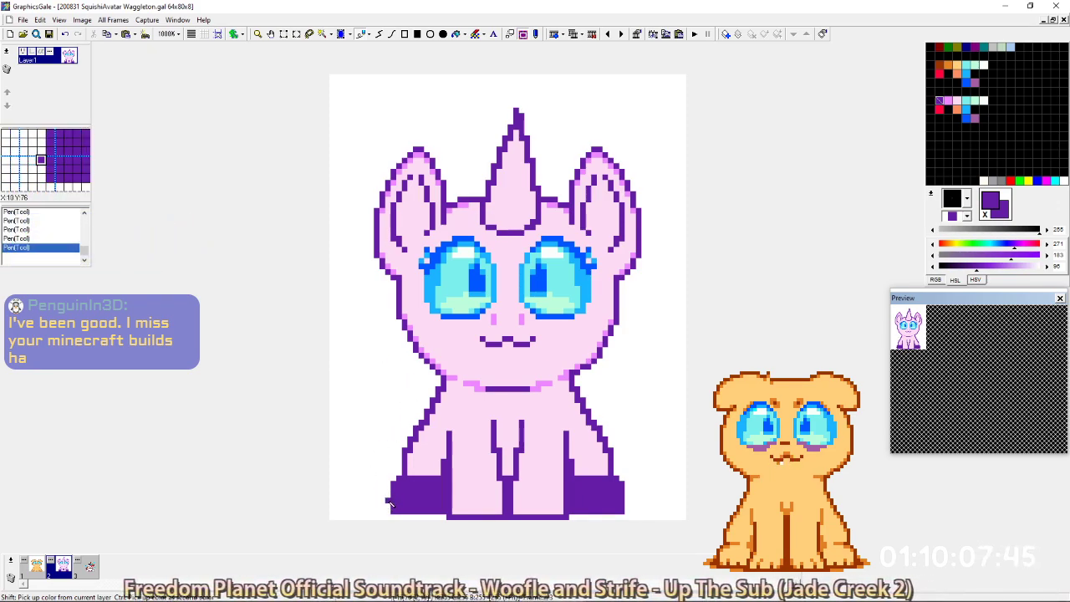
{"action": "mouse_move", "coordinate": [388, 500]}
{"action": "left_mouse_down"}
{"action": "mouse_move", "coordinate": [386, 454]}
{"action": "mouse_move", "coordinate": [391, 491]}
{"action": "mouse_move", "coordinate": [359, 495]}
{"action": "left_mouse_up"}
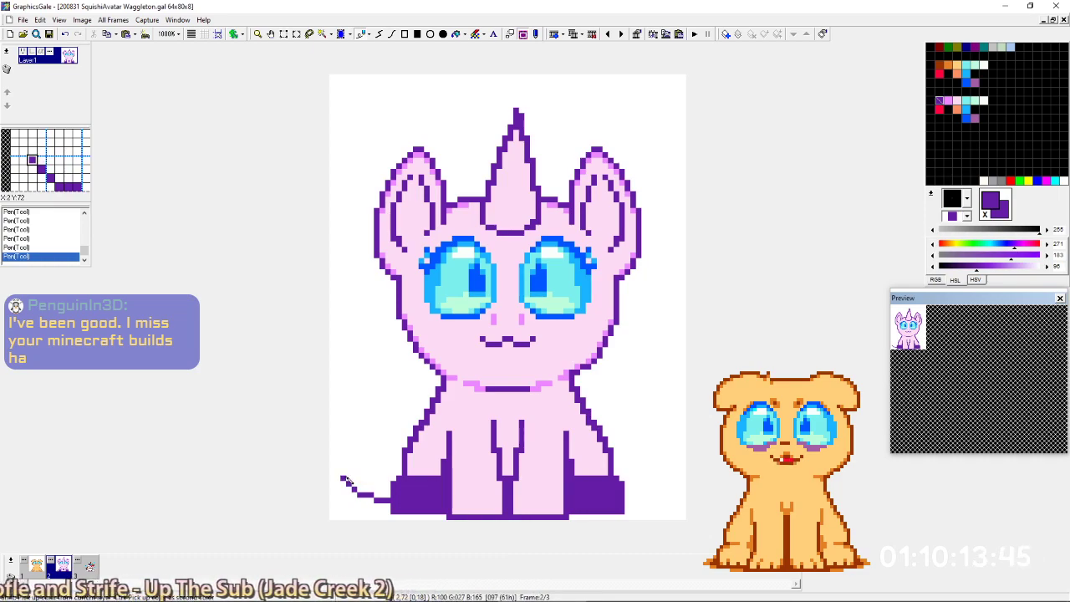
{"action": "left_click_drag", "start_coordinate": [344, 478], "coordinate": [343, 468]}
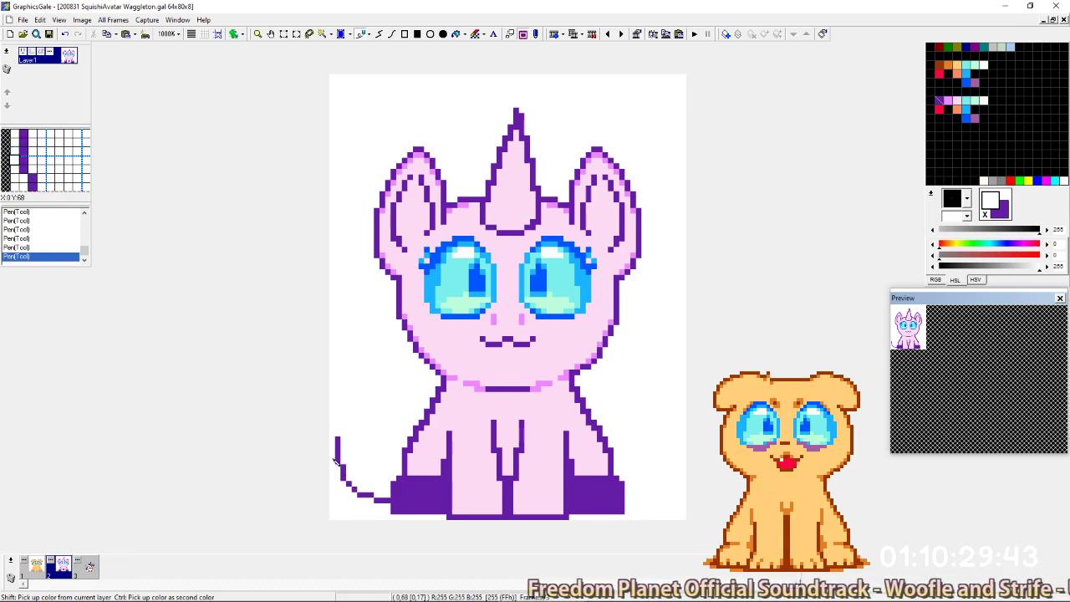
Smooth the bend of the tail's lower curve by erasing and redrawing single pixels in white and dark purple.
{"action": "right_click", "coordinate": [337, 449]}
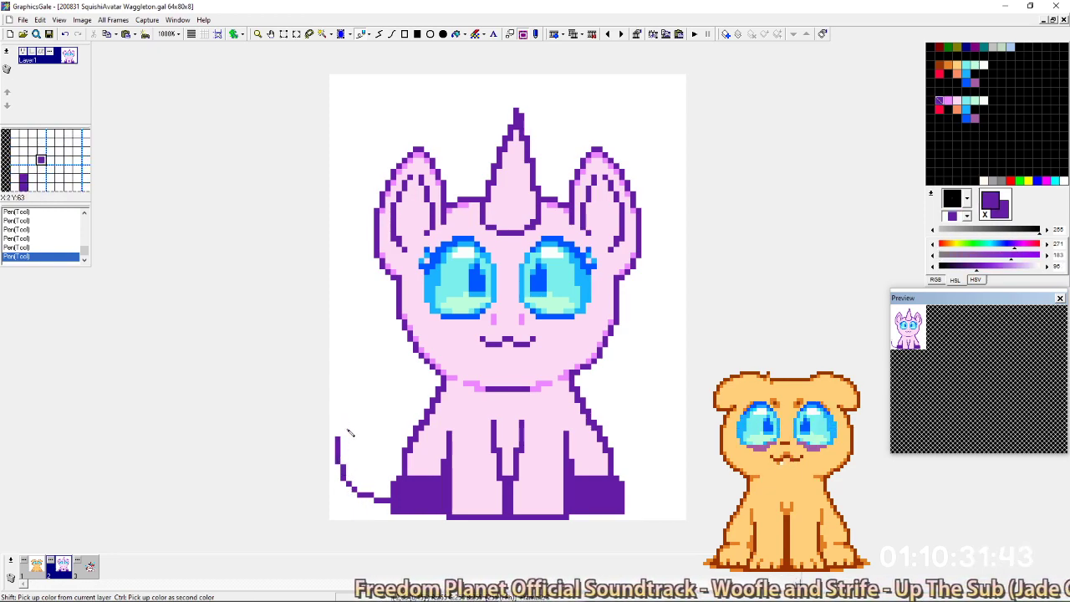
{"action": "right_click", "coordinate": [347, 433]}
{"action": "left_click_drag", "start_coordinate": [343, 473], "coordinate": [343, 478]}
{"action": "right_click", "coordinate": [344, 466]}
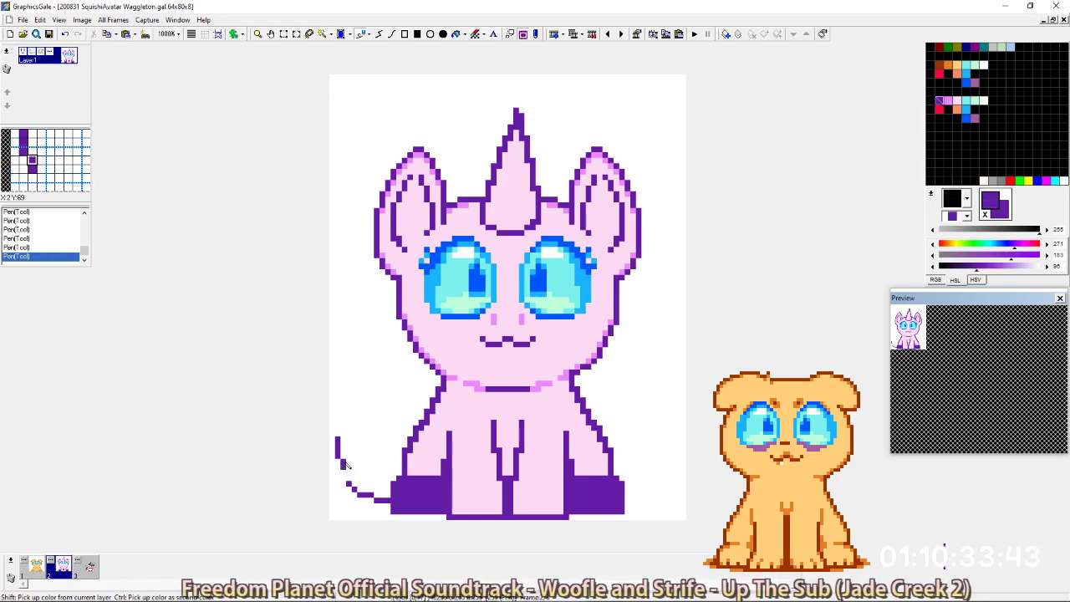
{"action": "left_click_drag", "start_coordinate": [344, 461], "coordinate": [343, 472]}
{"action": "left_click", "coordinate": [349, 478]}
{"action": "right_click", "coordinate": [349, 493]}
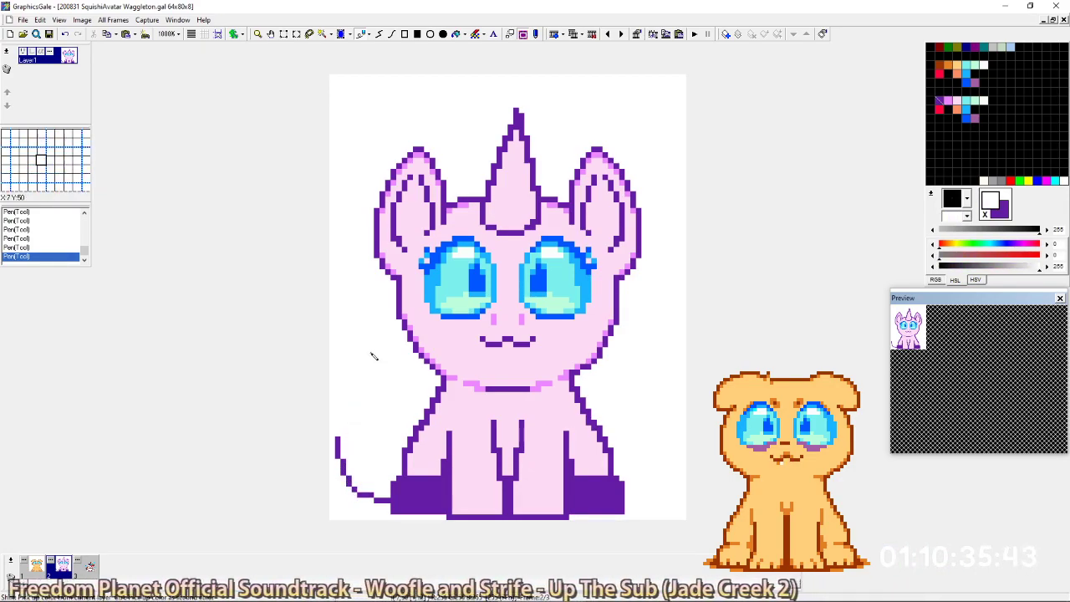
{"action": "mouse_move", "coordinate": [355, 490]}
{"action": "left_mouse_down"}
{"action": "mouse_move", "coordinate": [337, 452]}
{"action": "mouse_move", "coordinate": [360, 490]}
{"action": "left_mouse_up"}
Continue the dark purple tail outline up and over, and bring it back down to join the unicorn's left side.
{"action": "right_click", "coordinate": [366, 495]}
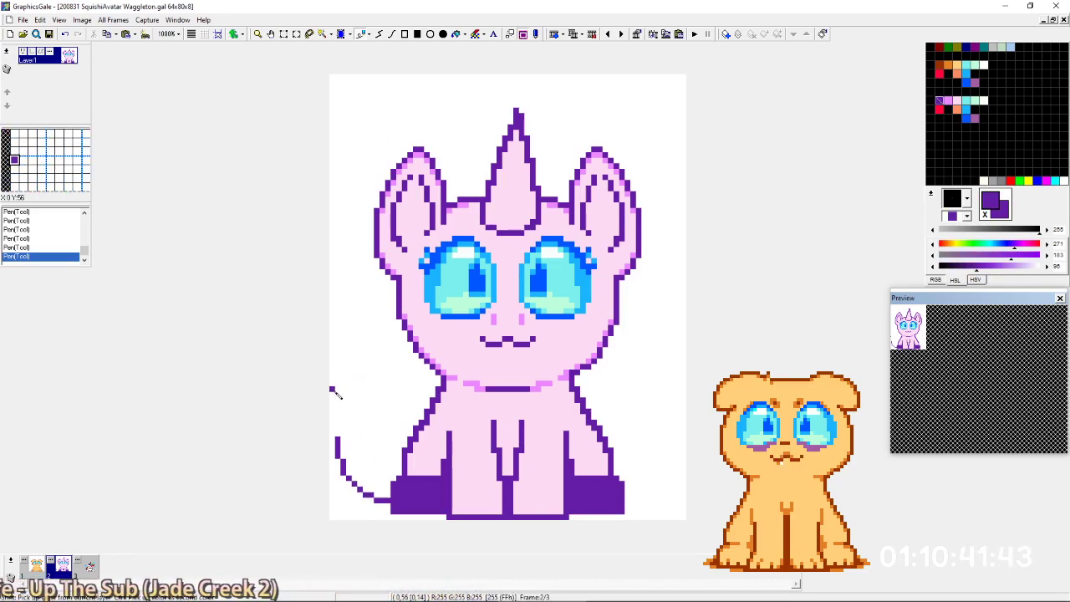
{"action": "right_click", "coordinate": [341, 414], "text": "shift"}
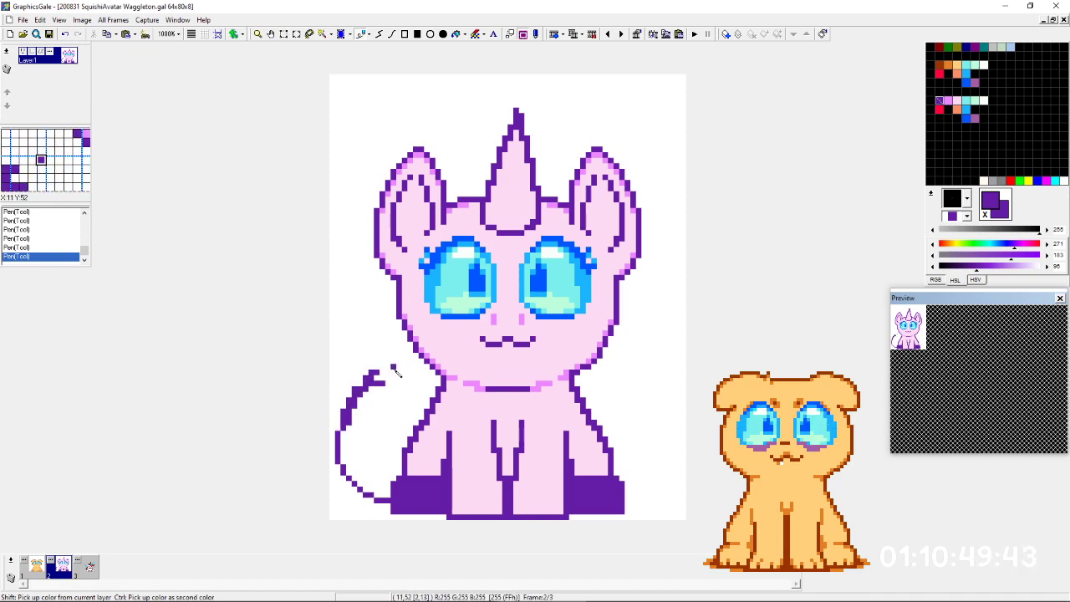
{"action": "mouse_move", "coordinate": [410, 419]}
{"action": "left_mouse_down"}
{"action": "mouse_move", "coordinate": [390, 386]}
{"action": "mouse_move", "coordinate": [418, 411]}
{"action": "left_mouse_up"}
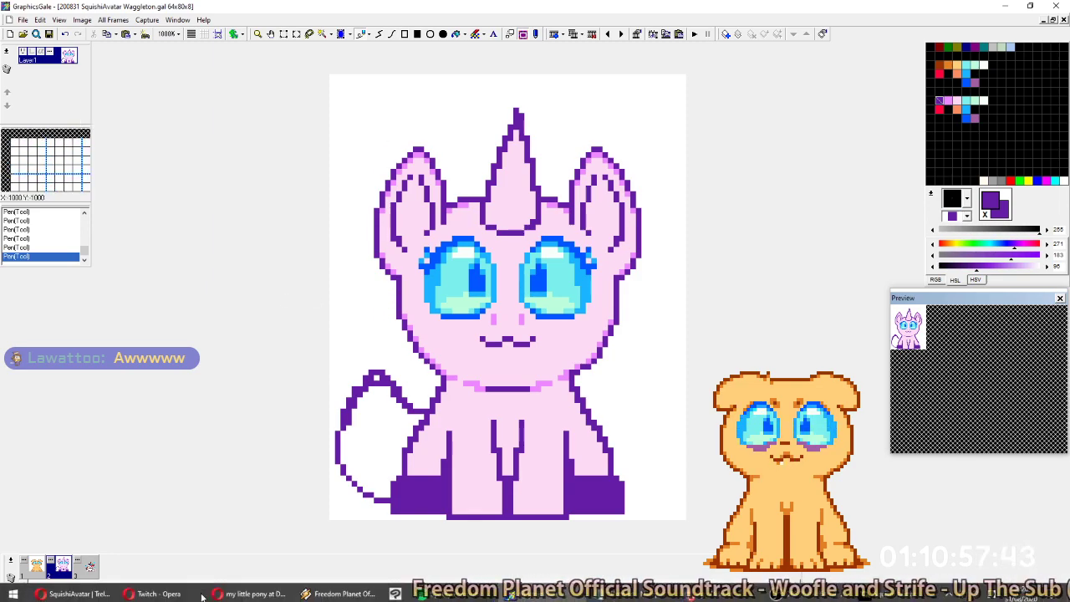
Switch to the browser, return to the "cartoon unicorn" image results and examine the tails of the pink and enamel-pin unicorns.
{"action": "left_click", "coordinate": [226, 592]}
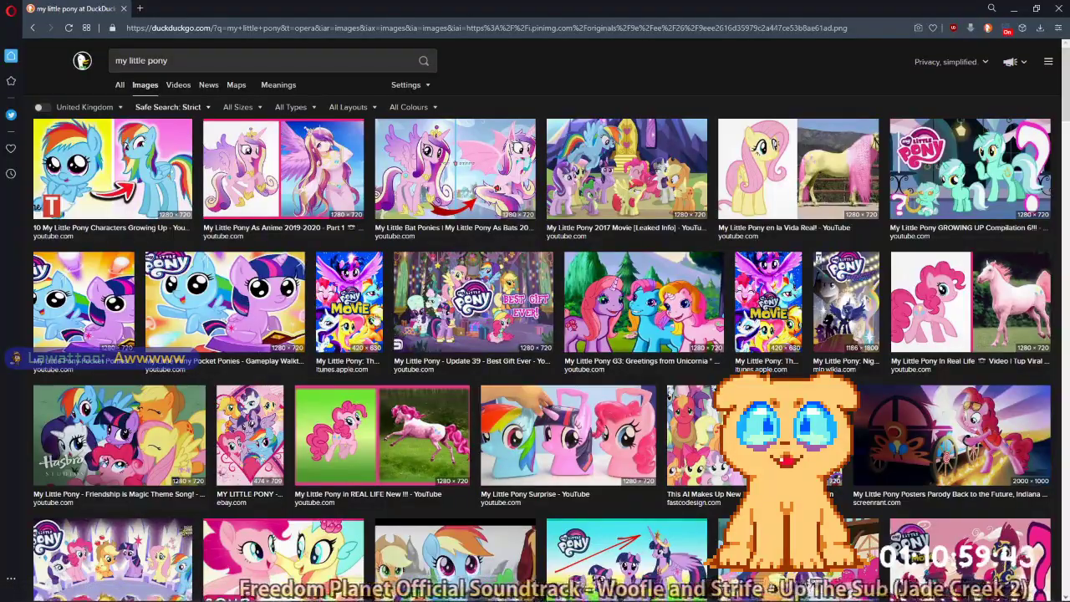
{"action": "left_click", "coordinate": [32, 27]}
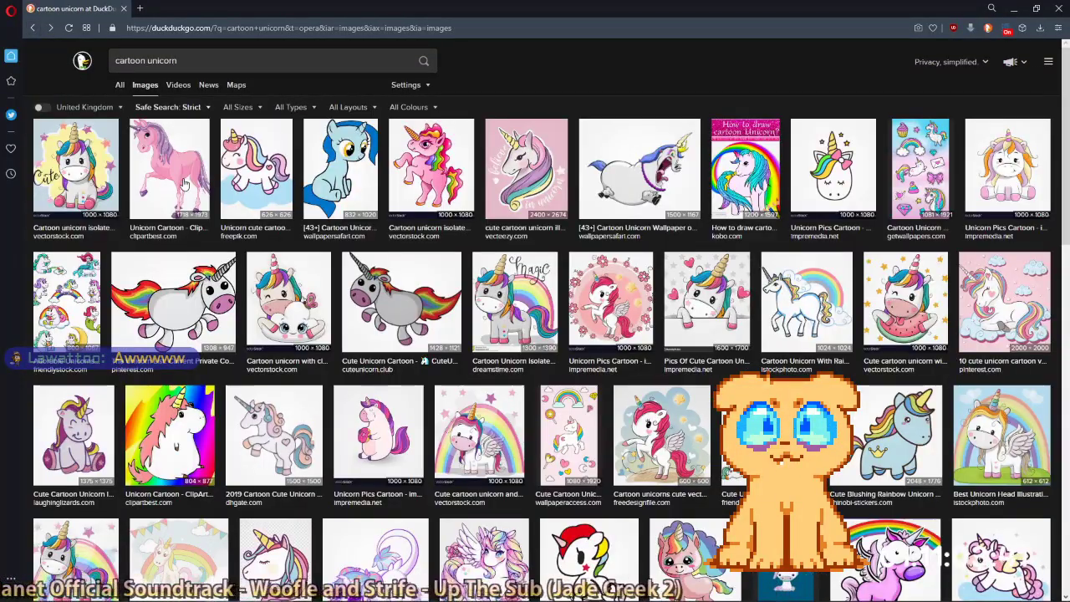
{"action": "left_click", "coordinate": [185, 184]}
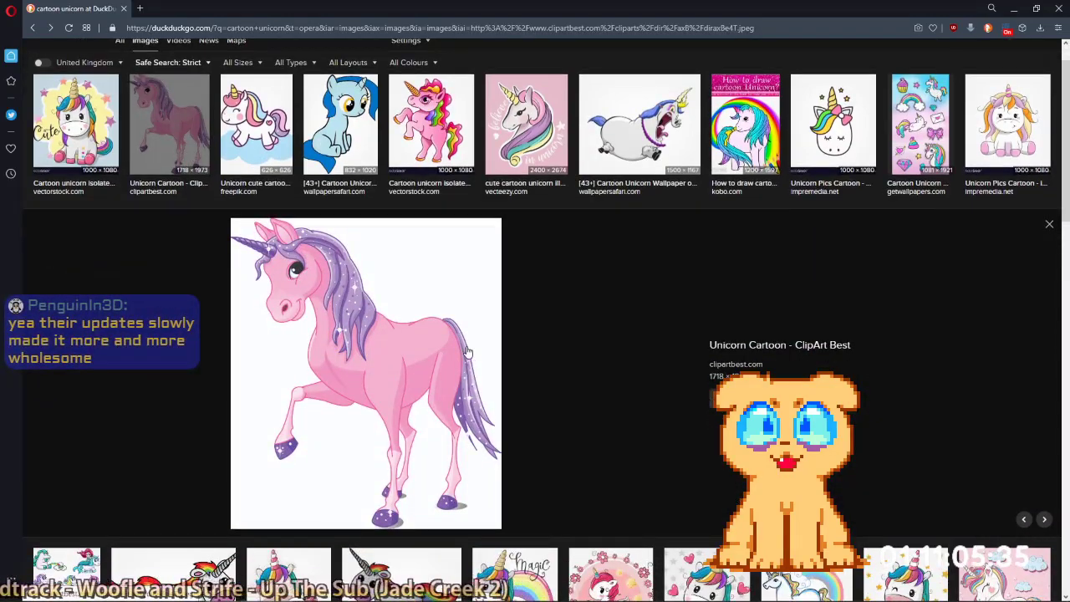
{"action": "left_click", "coordinate": [192, 130]}
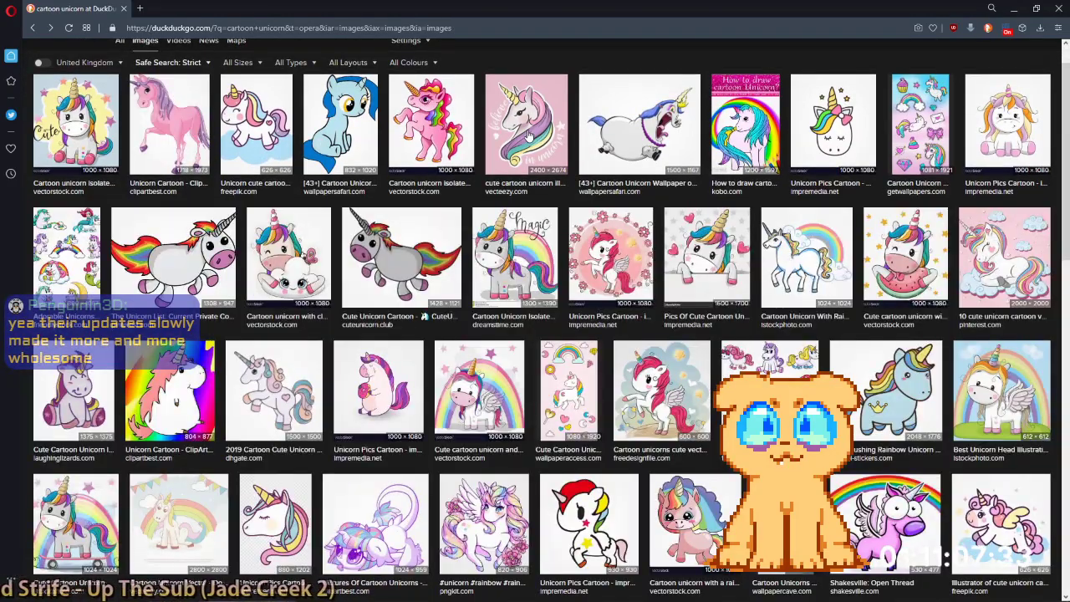
{"action": "scroll", "coordinate": [454, 255], "scroll_direction": "down", "scroll_amount": 3}
{"action": "left_click", "coordinate": [293, 171]}
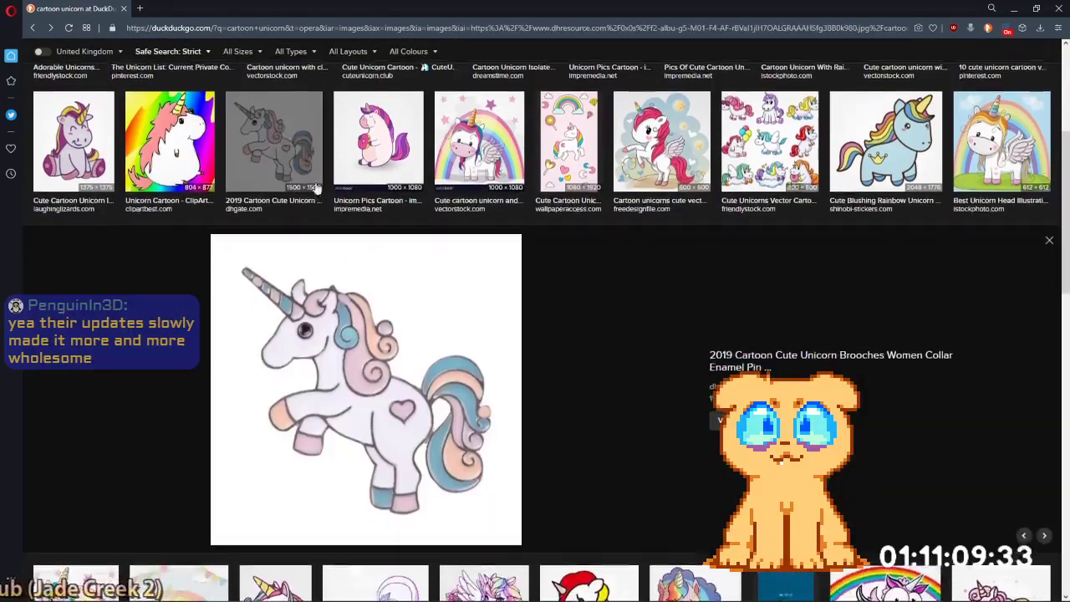
{"action": "left_click", "coordinate": [266, 125]}
Examine the tails of the purple wallpaper unicorn and the unicorn pattern illustration, and switch back to GraphicsGale.
{"action": "left_click", "coordinate": [255, 385]}
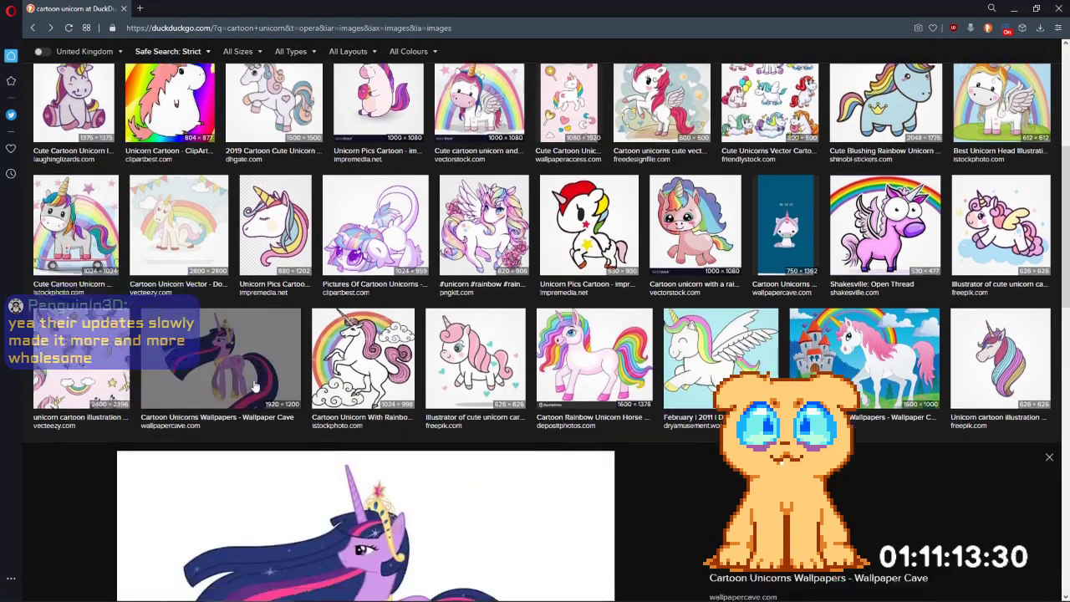
{"action": "left_click", "coordinate": [260, 138]}
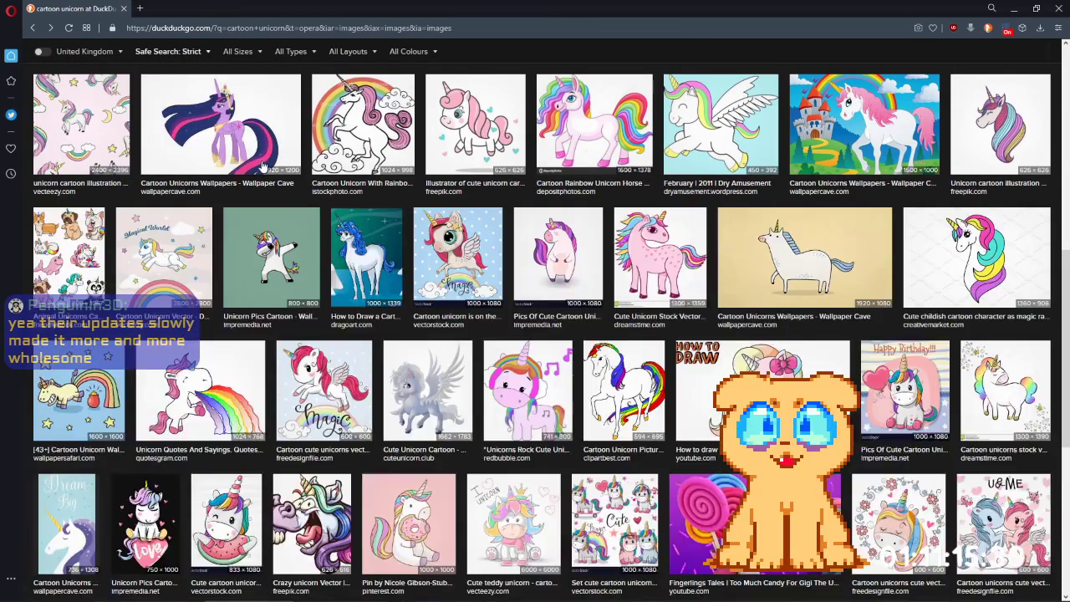
{"action": "scroll", "coordinate": [260, 138], "scroll_direction": "up", "scroll_amount": 3}
{"action": "left_click", "coordinate": [124, 287]}
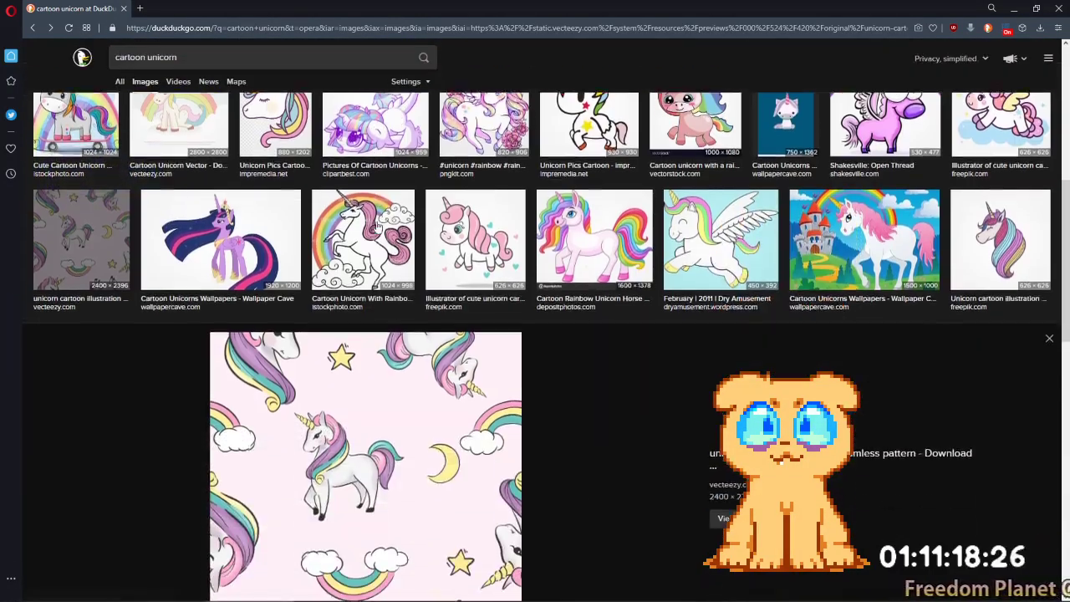
{"action": "scroll", "coordinate": [421, 465], "scroll_direction": "down", "scroll_amount": 2}
{"action": "scroll", "coordinate": [421, 465], "scroll_direction": "up", "scroll_amount": 3}
{"action": "left_click", "coordinate": [102, 257]}
{"action": "mouse_move", "coordinate": [536, 599]}
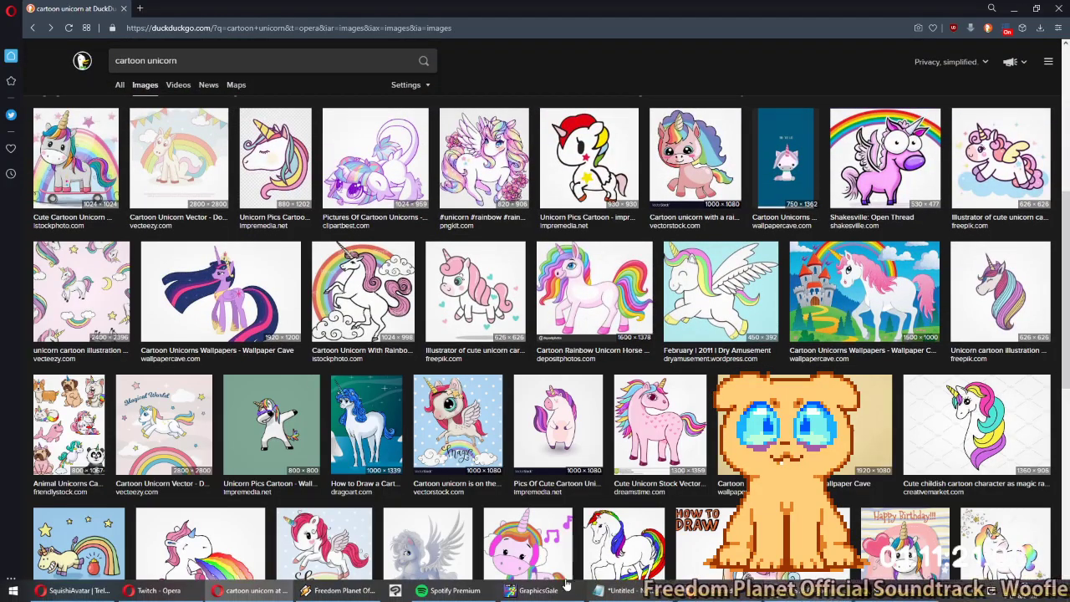
{"action": "left_click", "coordinate": [539, 599]}
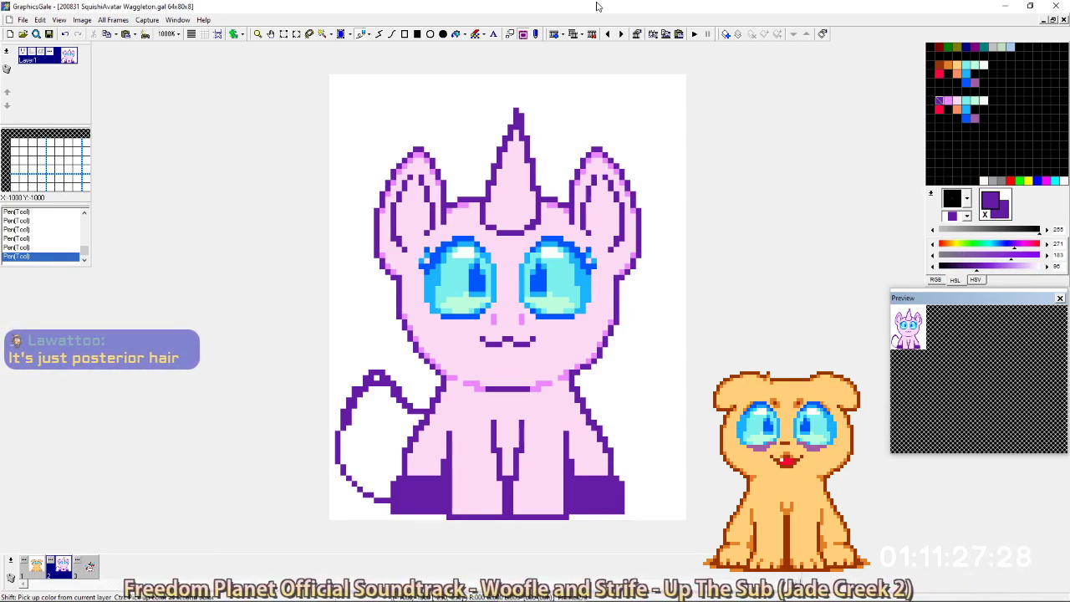
Draw a wider dark purple contour around the tail's upper curve and bend its inner side back toward the body.
{"action": "key", "text": "ctrl+z"}
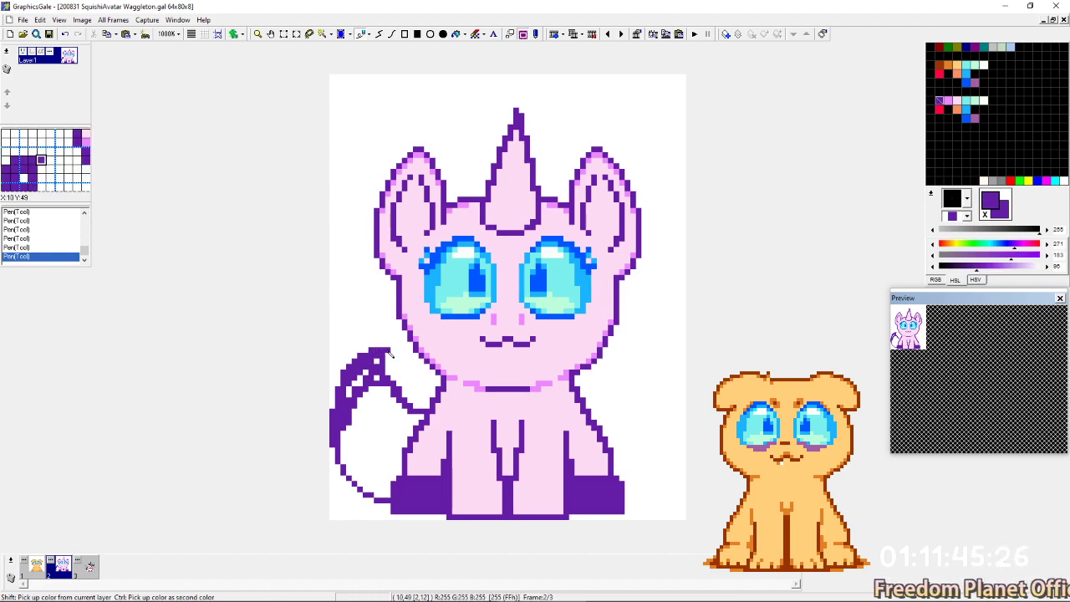
{"action": "left_click_drag", "start_coordinate": [399, 359], "coordinate": [421, 411]}
{"action": "right_click", "coordinate": [421, 404]}
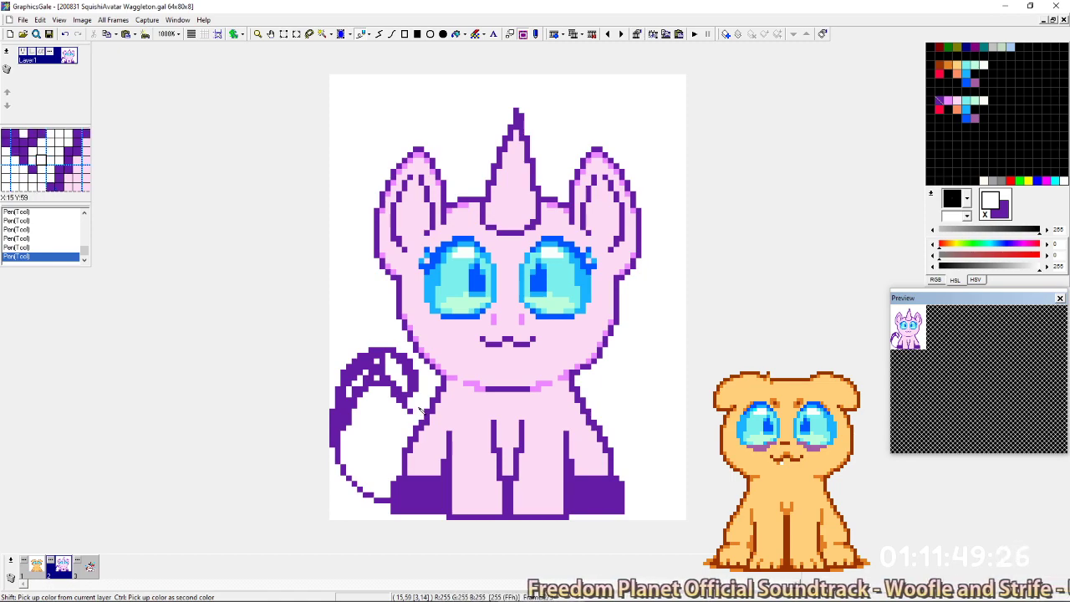
{"action": "right_click", "coordinate": [402, 397]}
{"action": "mouse_move", "coordinate": [377, 445]}
{"action": "left_mouse_down"}
{"action": "mouse_move", "coordinate": [403, 460]}
{"action": "mouse_move", "coordinate": [389, 440]}
{"action": "mouse_move", "coordinate": [390, 407]}
{"action": "mouse_move", "coordinate": [390, 449]}
{"action": "mouse_move", "coordinate": [412, 415]}
{"action": "mouse_move", "coordinate": [395, 410]}
{"action": "mouse_move", "coordinate": [402, 428]}
{"action": "mouse_move", "coordinate": [418, 418]}
{"action": "mouse_move", "coordinate": [395, 425]}
{"action": "mouse_move", "coordinate": [417, 418]}
{"action": "mouse_move", "coordinate": [417, 390]}
{"action": "left_mouse_up"}
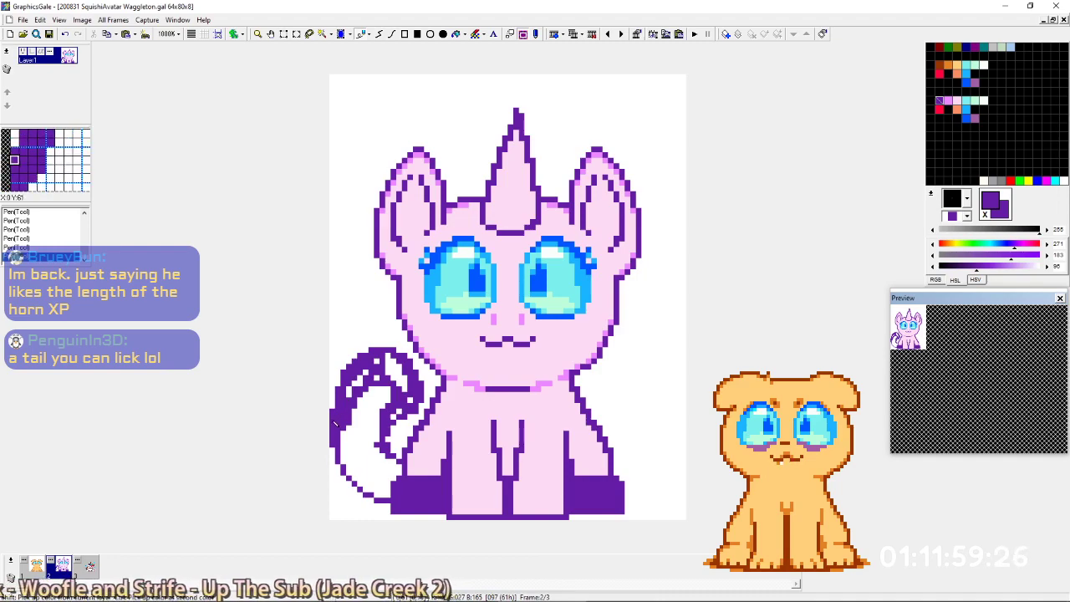
Try thinning the tail's outer contour to a single-pixel line by whiting out the thick purple area.
{"action": "right_click", "coordinate": [352, 435]}
{"action": "left_click_drag", "start_coordinate": [339, 443], "coordinate": [346, 414]}
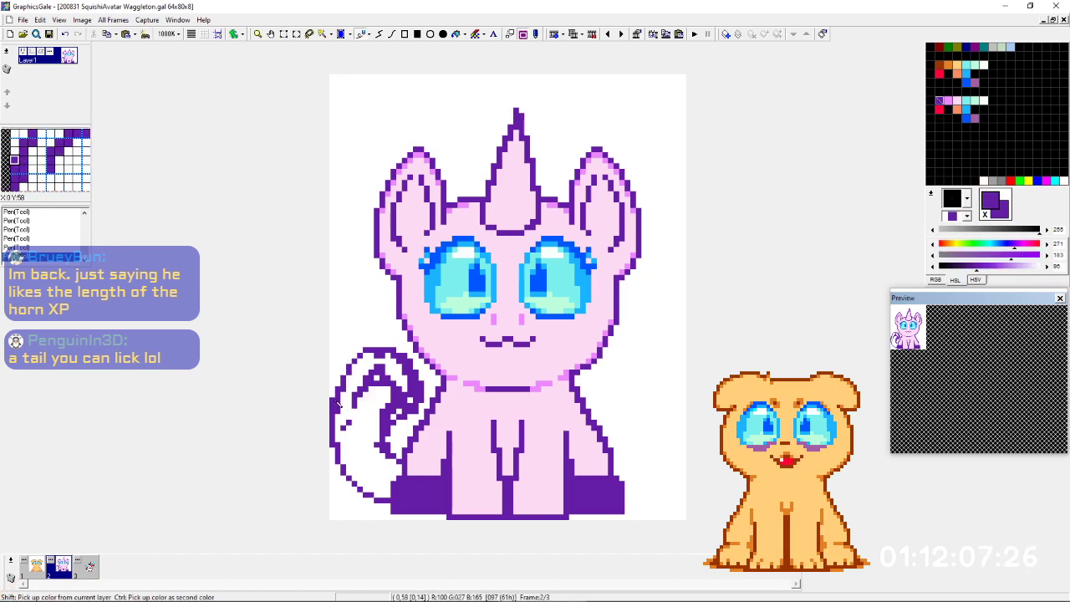
{"action": "left_click", "coordinate": [353, 367]}
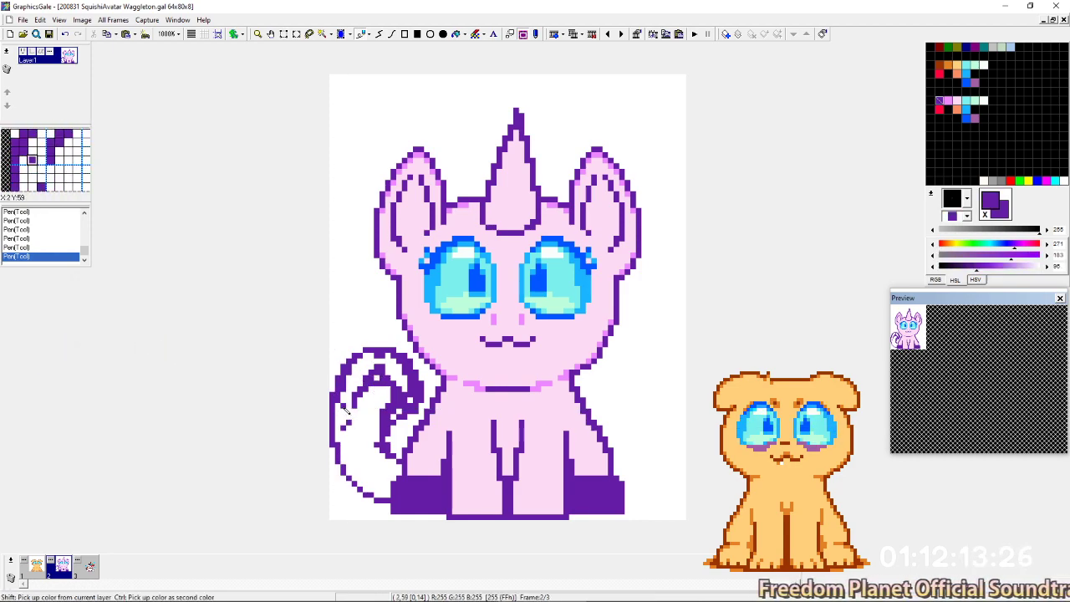
{"action": "left_click", "coordinate": [347, 418], "text": "ctrl"}
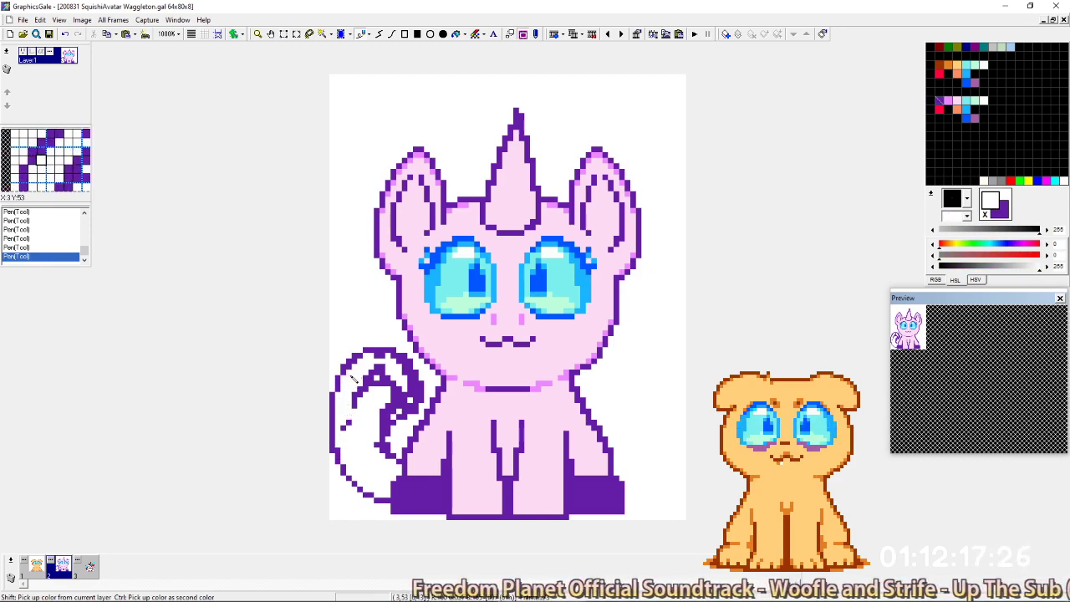
Try erasing the leftover purple lines inside the tail in white, keeping only the rounded outer outline.
{"action": "mouse_move", "coordinate": [382, 358]}
{"action": "left_mouse_down"}
{"action": "mouse_move", "coordinate": [357, 401]}
{"action": "mouse_move", "coordinate": [373, 378]}
{"action": "left_mouse_up"}
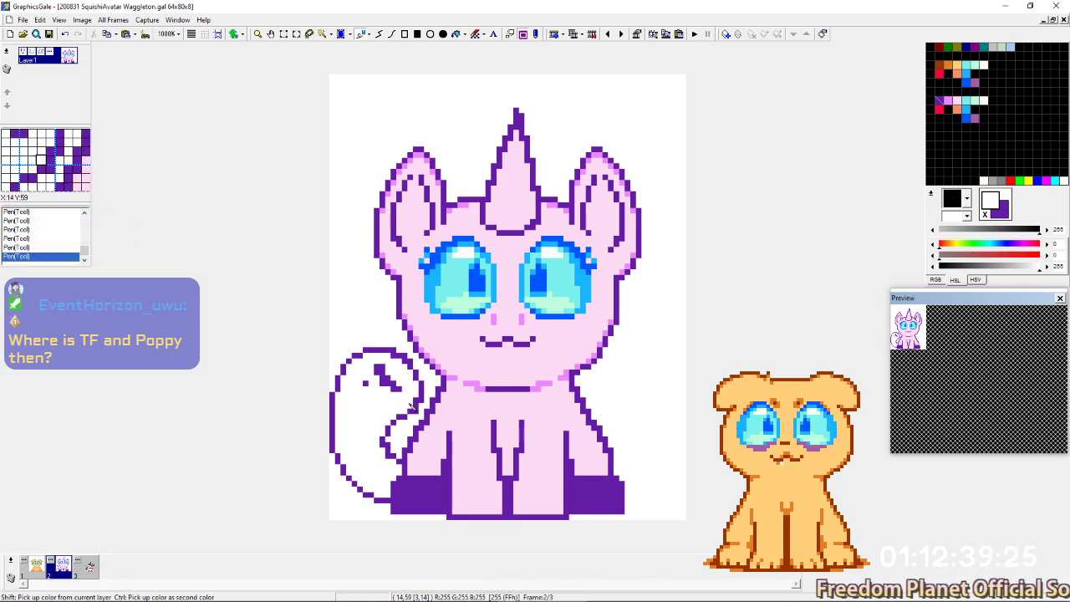
{"action": "left_click_drag", "start_coordinate": [403, 387], "coordinate": [392, 383]}
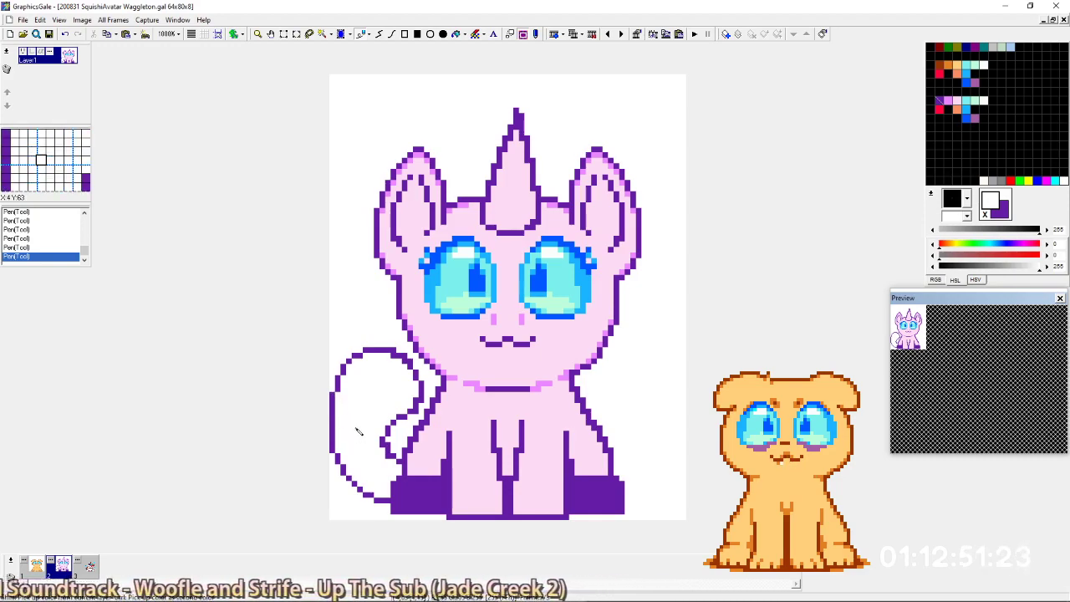
{"action": "right_click", "coordinate": [403, 418]}
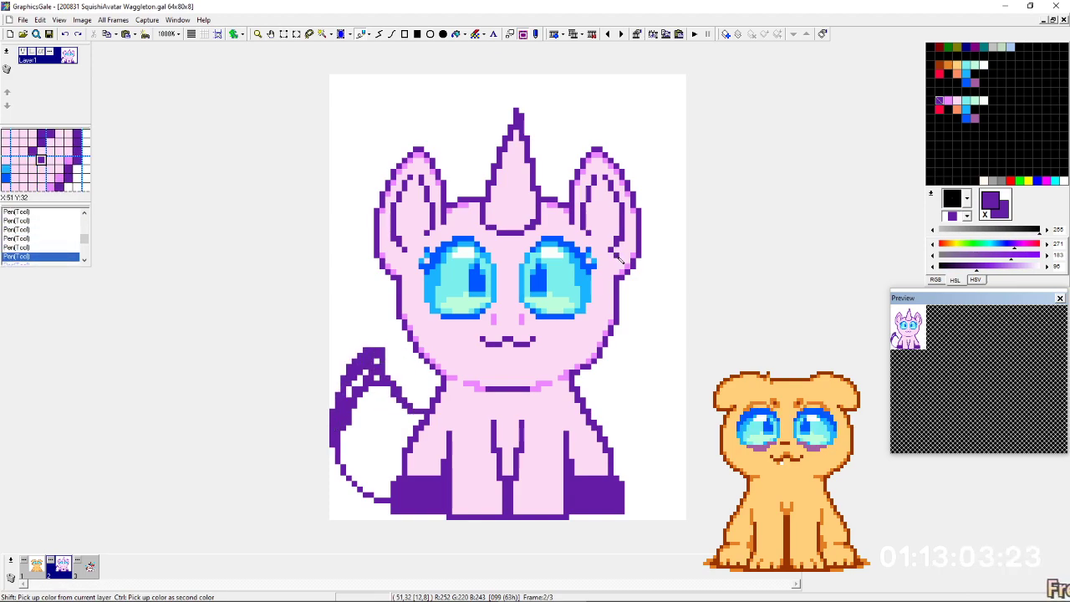
Clean up the tail's outer edge with white and dark purple pixels, leaving a thin outline around an empty white interior.
{"action": "left_click", "coordinate": [341, 432]}
{"action": "right_click", "coordinate": [370, 435]}
{"action": "mouse_move", "coordinate": [344, 427]}
{"action": "left_mouse_down"}
{"action": "mouse_move", "coordinate": [338, 439]}
{"action": "mouse_move", "coordinate": [377, 358]}
{"action": "mouse_move", "coordinate": [348, 423]}
{"action": "left_mouse_up"}
{"action": "left_click", "coordinate": [338, 406]}
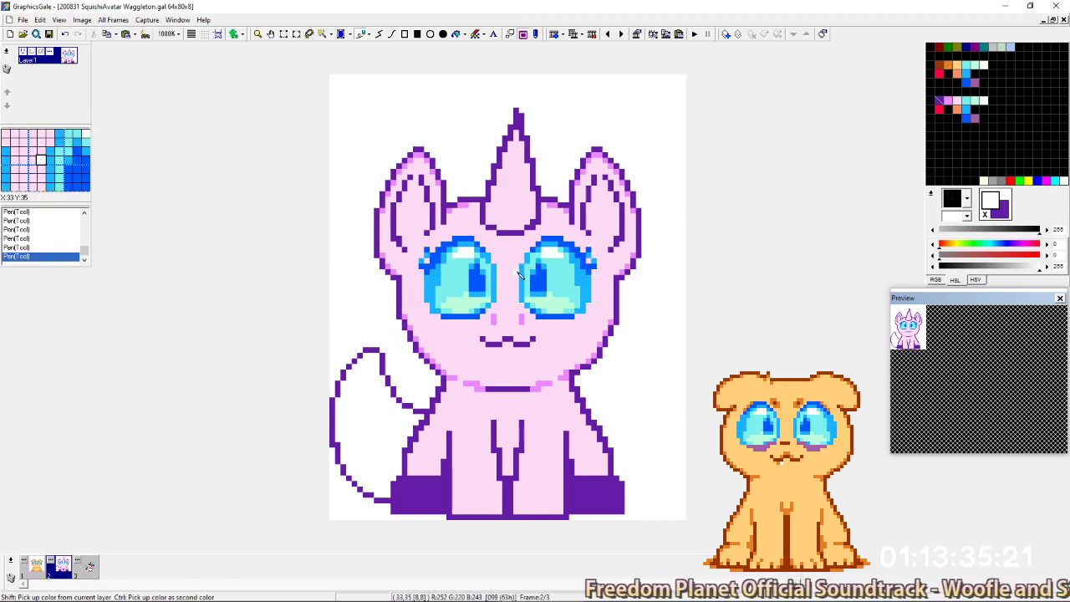
{"action": "left_click", "coordinate": [338, 443], "text": "ctrl"}
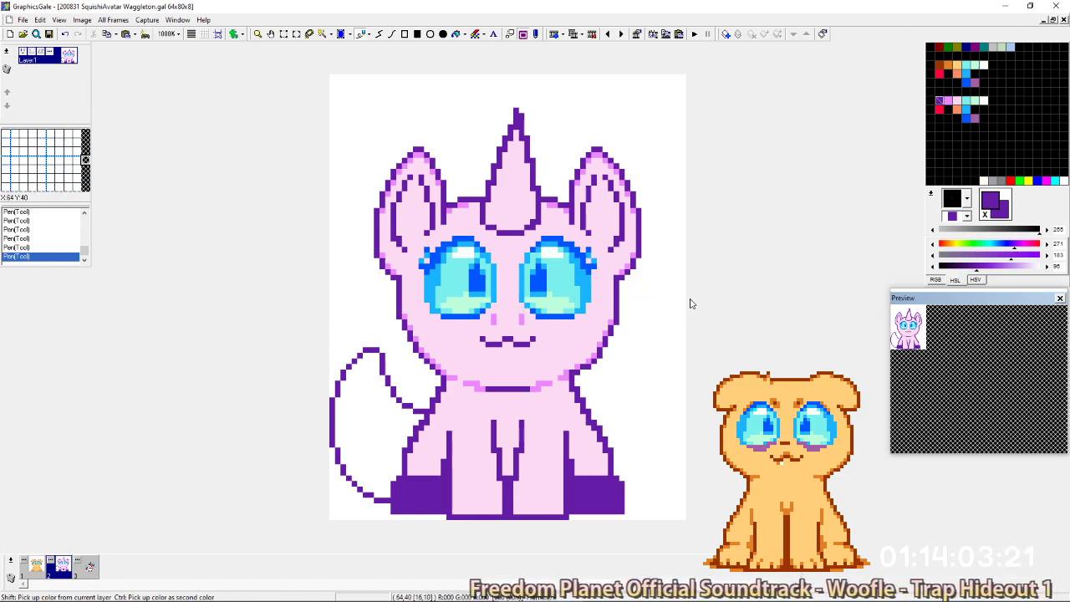
Compare the unicorn with the neighbouring animation frames by flipping back and forth between them.
{"action": "key", "text": "Right"}
{"action": "key", "text": "Right"}
{"action": "key", "text": "Left"}
{"action": "key", "text": "Left"}
{"action": "key", "text": "ctrl+Right"}
{"action": "key", "text": "ctrl+Left"}
{"action": "key", "text": "ctrl+Right"}
{"action": "key", "text": "ctrl+Left"}
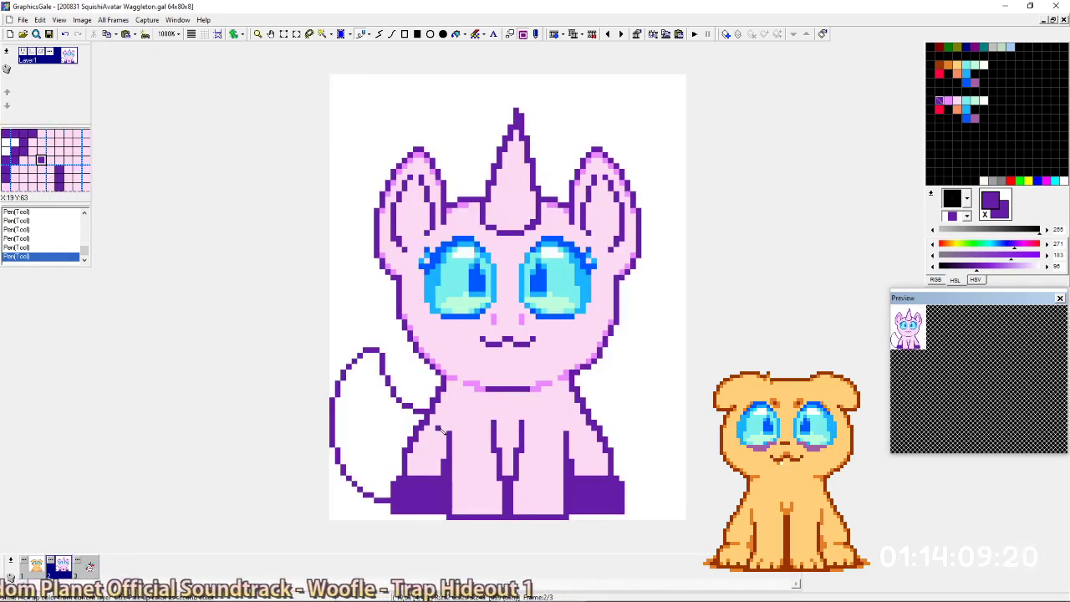
Duplicate the tail outline, flip it horizontally, and place the mirrored copy against the right side of the unicorn's body.
{"action": "key", "text": "s"}
{"action": "left_click_drag", "start_coordinate": [331, 332], "coordinate": [372, 389]}
{"action": "left_click", "coordinate": [385, 293]}
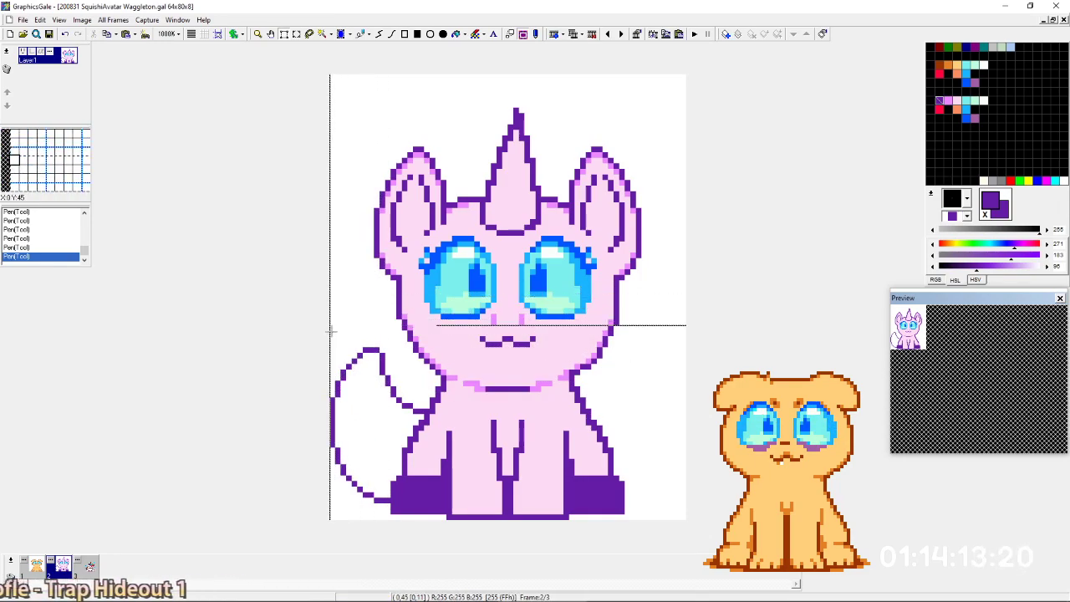
{"action": "left_click_drag", "start_coordinate": [333, 333], "coordinate": [443, 497]}
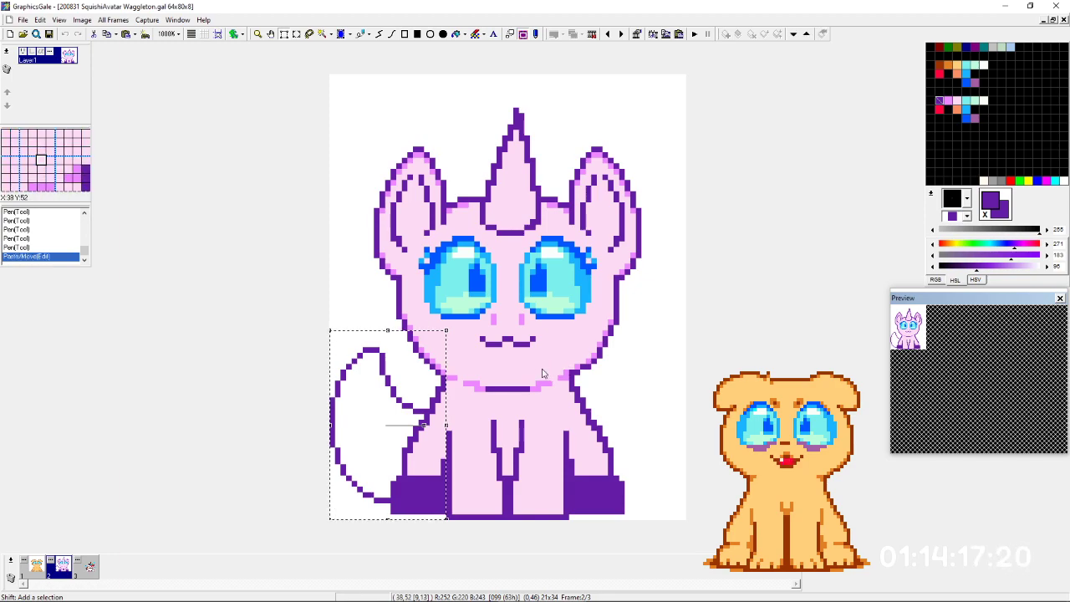
{"action": "key", "text": "h"}
{"action": "left_click_drag", "start_coordinate": [380, 436], "coordinate": [617, 441]}
{"action": "right_click", "coordinate": [649, 340]}
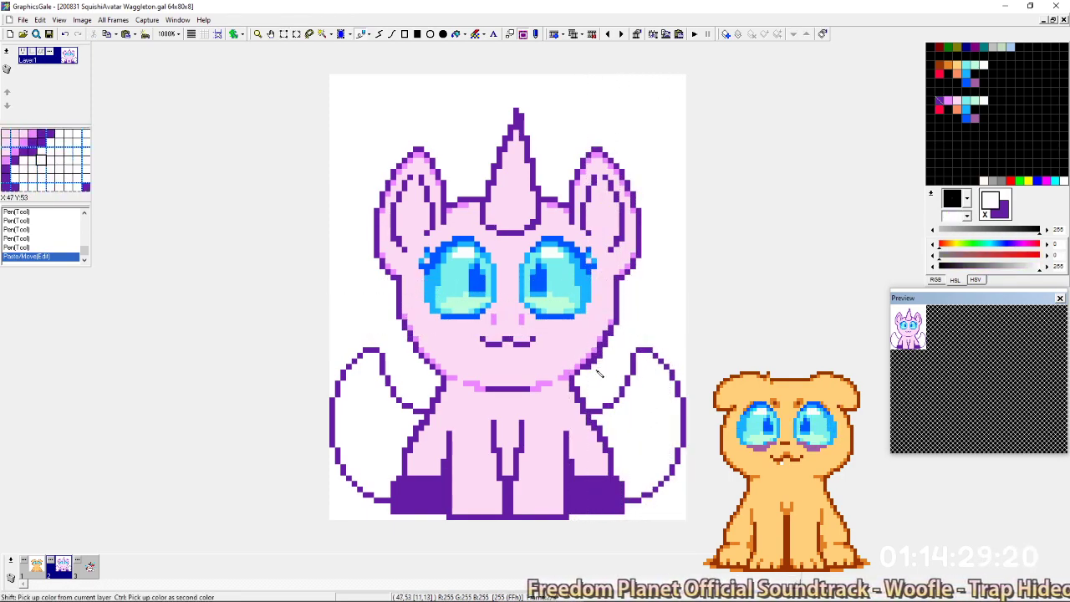
Try retouching the right cheek contour where it meets the mirrored tail.
{"action": "key", "text": "x"}
{"action": "left_click_drag", "start_coordinate": [589, 367], "coordinate": [612, 336]}
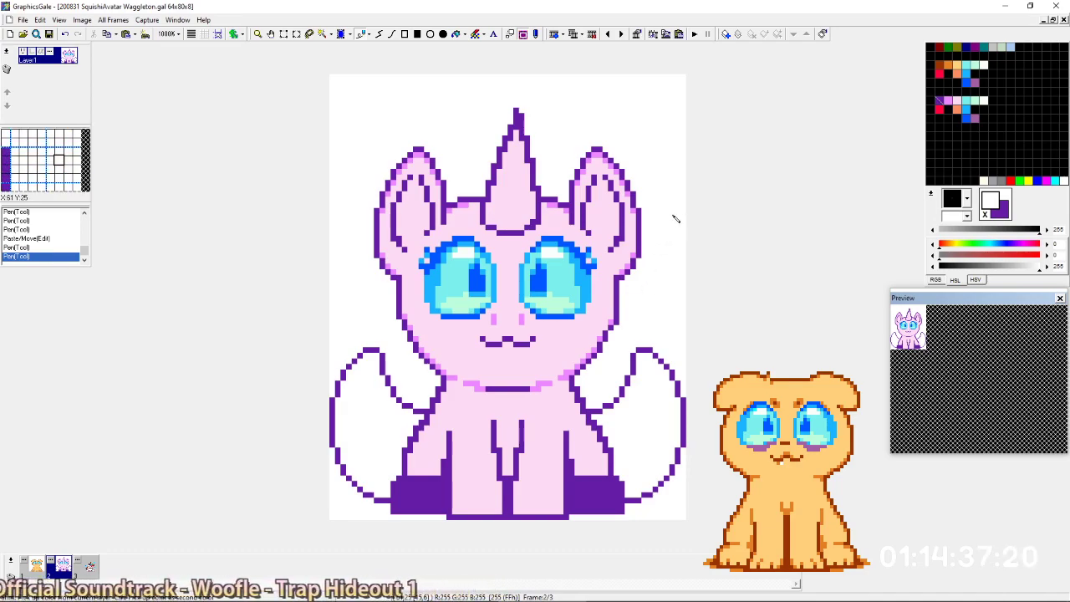
{"action": "key", "text": "ctrl+z"}
{"action": "key", "text": "ctrl+z"}
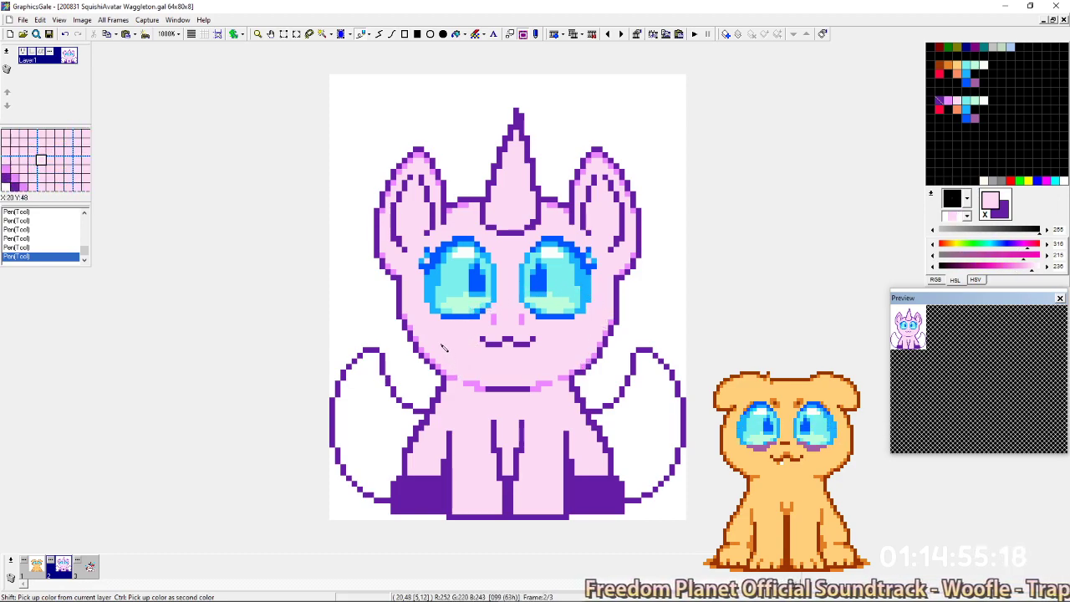
Reshape the left cheek and jaw contour in dark purple against the pixel grid, blending its inner edge with light pink and lilac pixels.
{"action": "key", "text": "ctrl+g"}
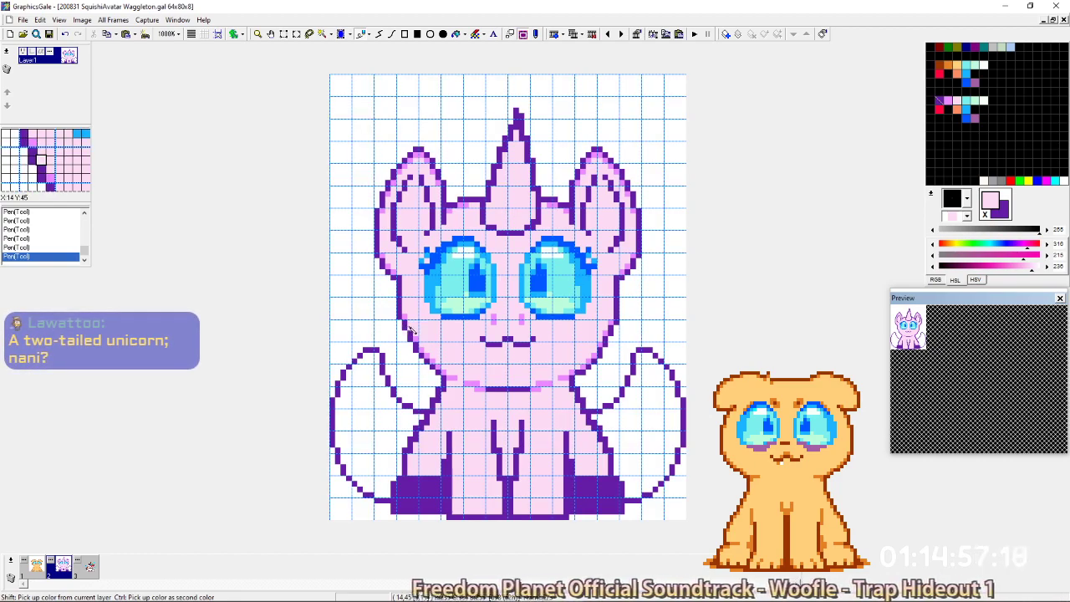
{"action": "right_click", "coordinate": [413, 349]}
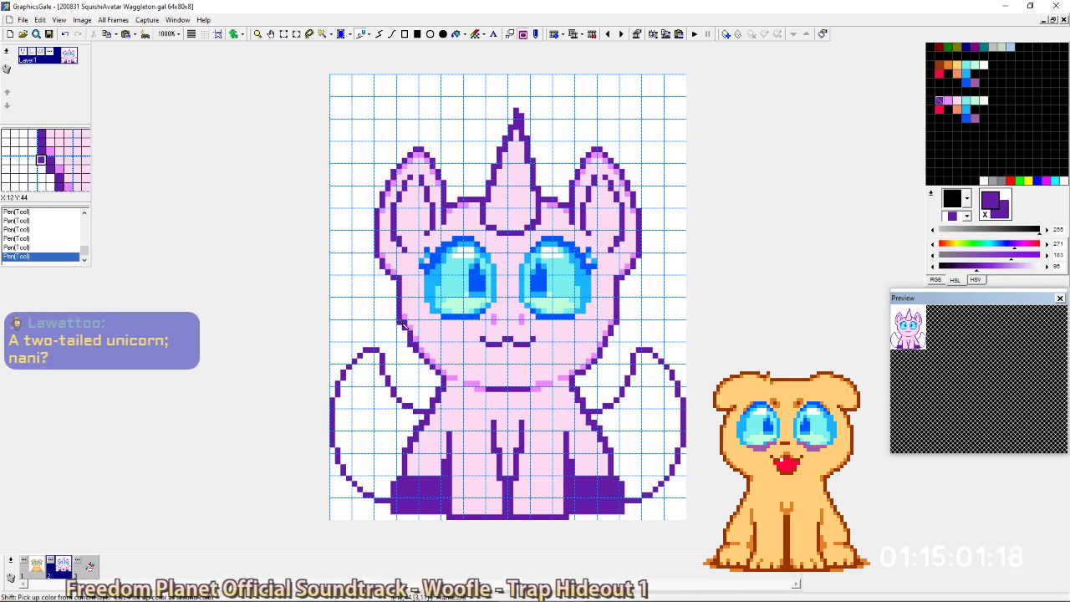
{"action": "right_click", "coordinate": [409, 328]}
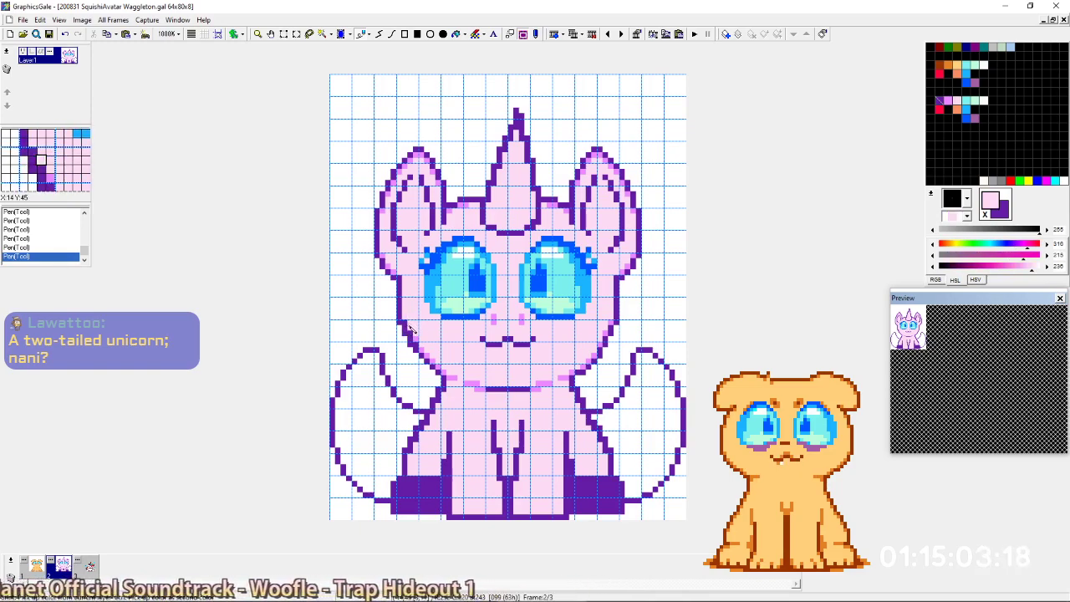
{"action": "right_click", "coordinate": [422, 344]}
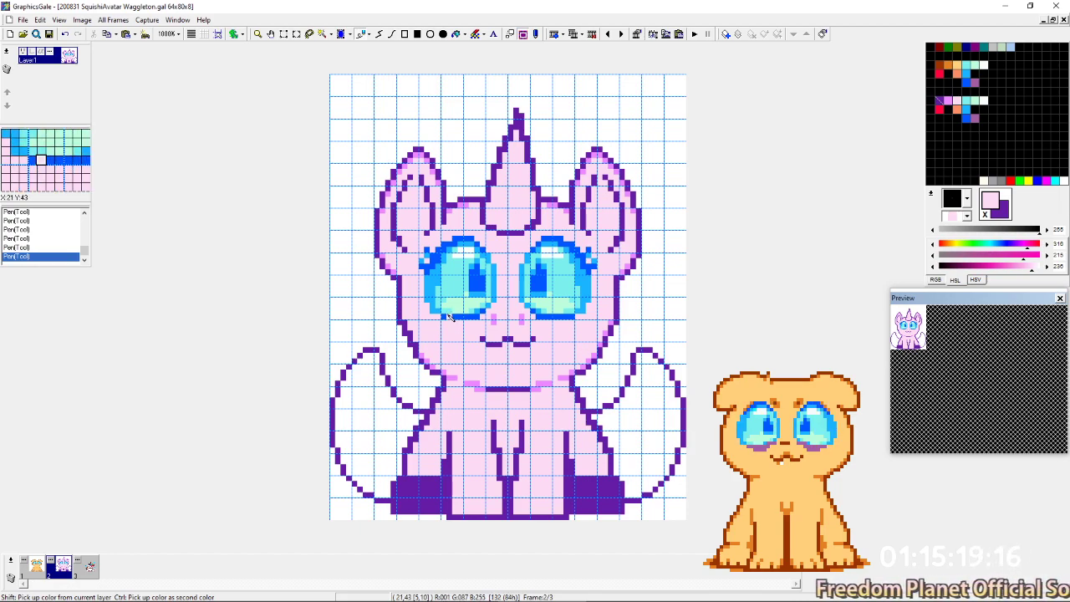
{"action": "key", "text": "ctrl+g"}
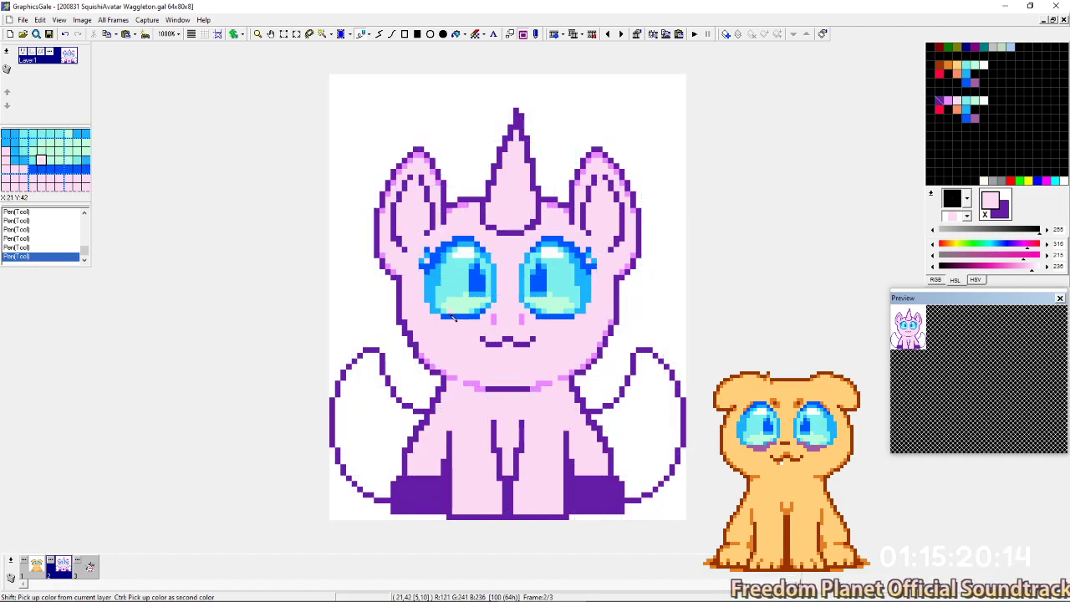
{"action": "right_click", "coordinate": [411, 340]}
{"action": "right_click", "coordinate": [421, 347]}
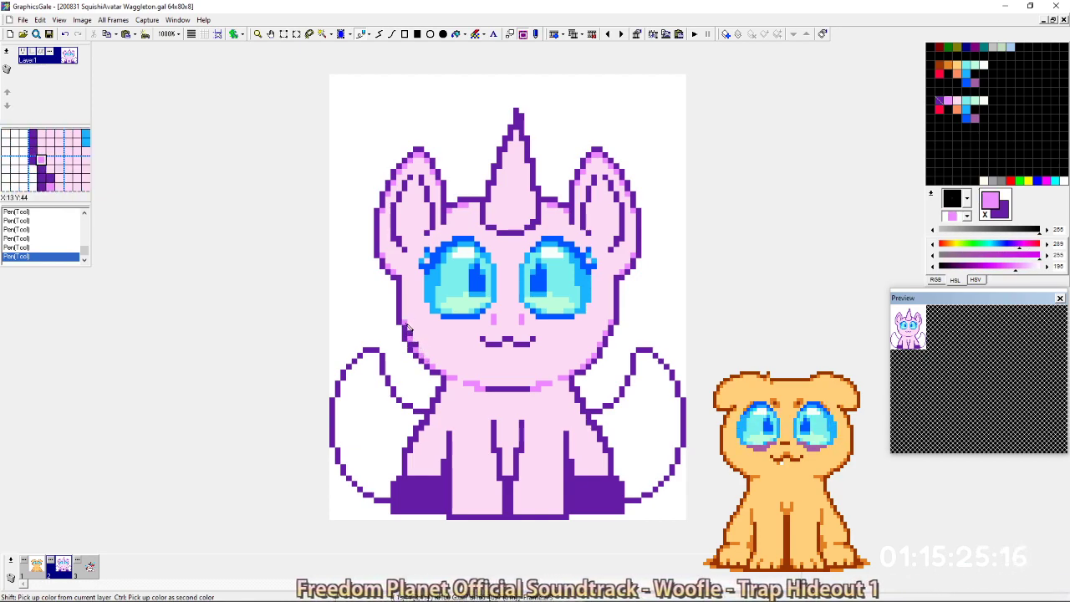
Shift the head's left contour just below the ear one pixel inward and white out the old edge.
{"action": "right_click", "coordinate": [606, 288]}
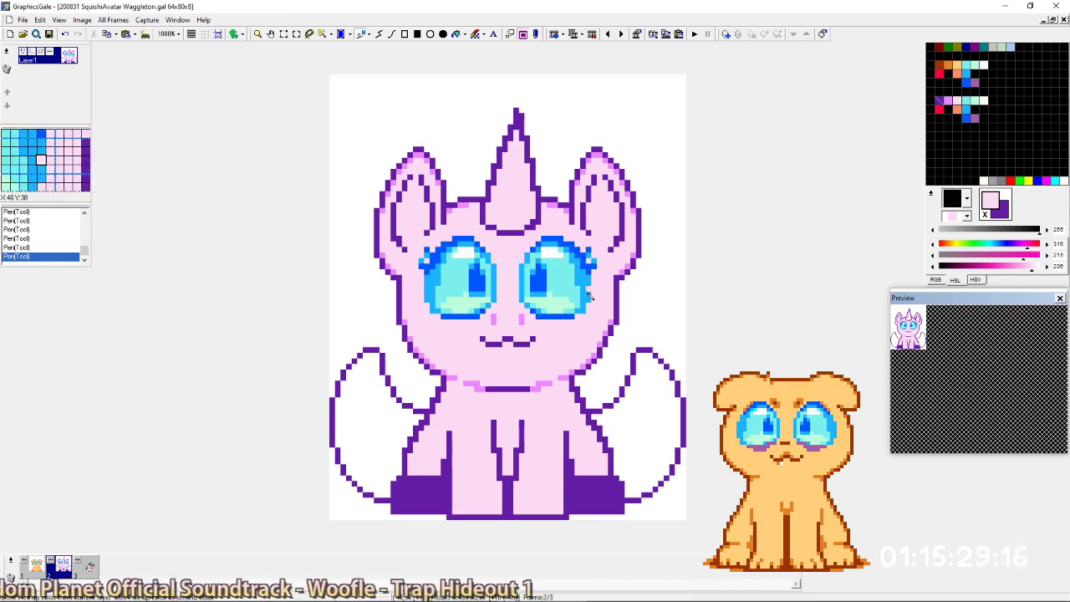
{"action": "right_click", "coordinate": [404, 306]}
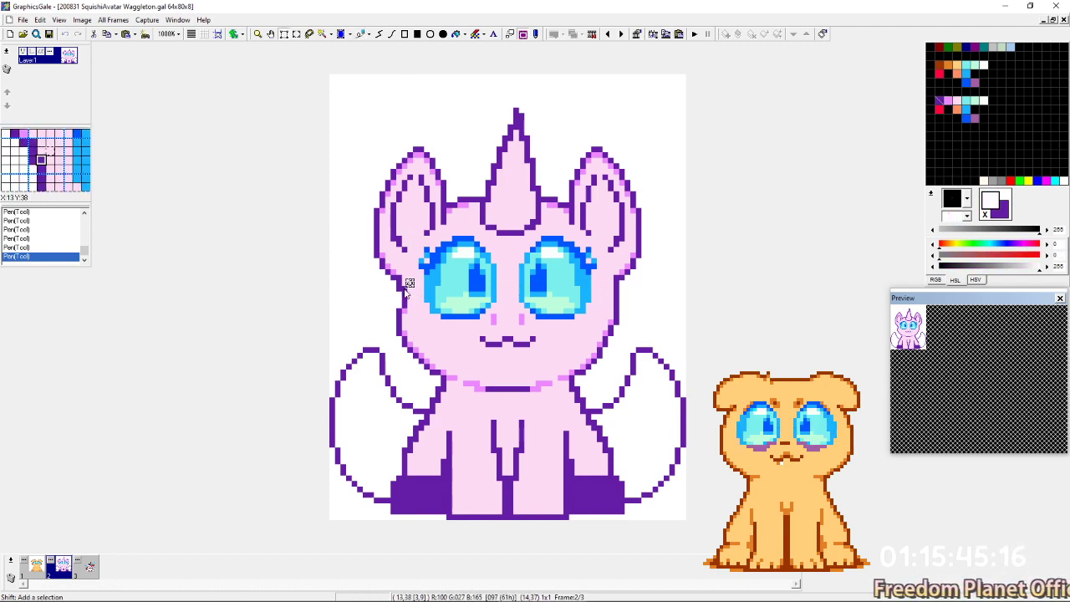
{"action": "left_click", "coordinate": [410, 286], "text": "ctrl"}
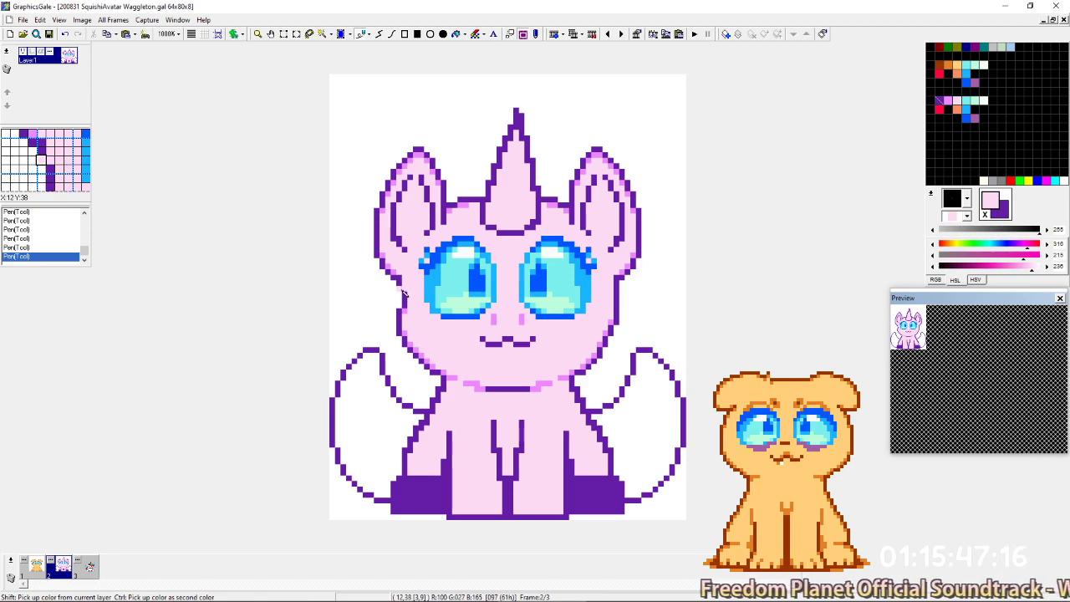
{"action": "left_click", "coordinate": [454, 228], "text": "ctrl"}
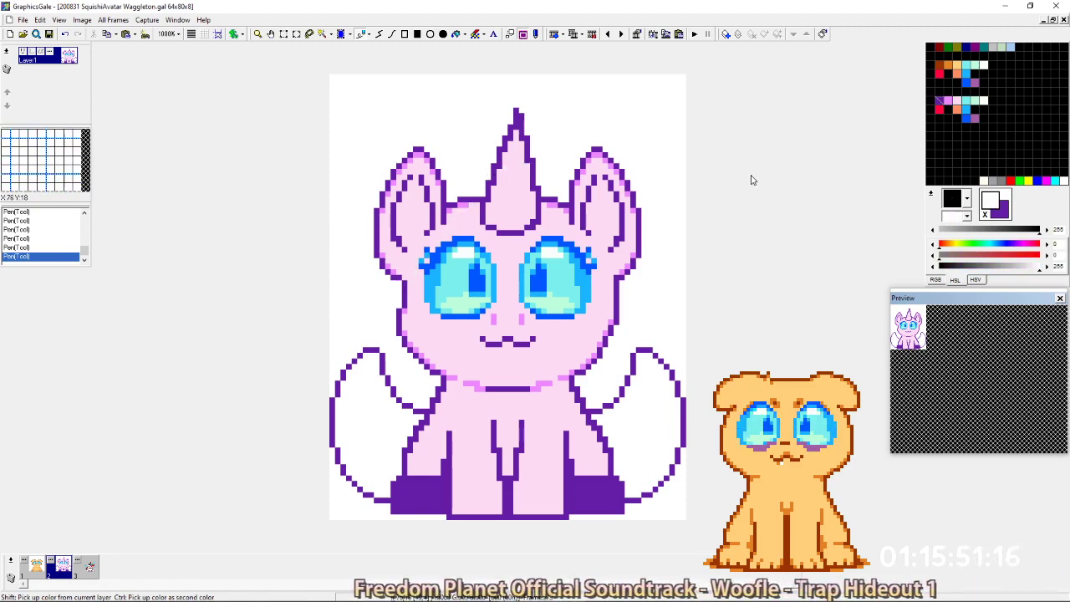
Show the pixel grid and move the head's right contour below the ear one pixel inward to mirror the left side.
{"action": "right_click", "coordinate": [618, 299]}
{"action": "key", "text": "g"}
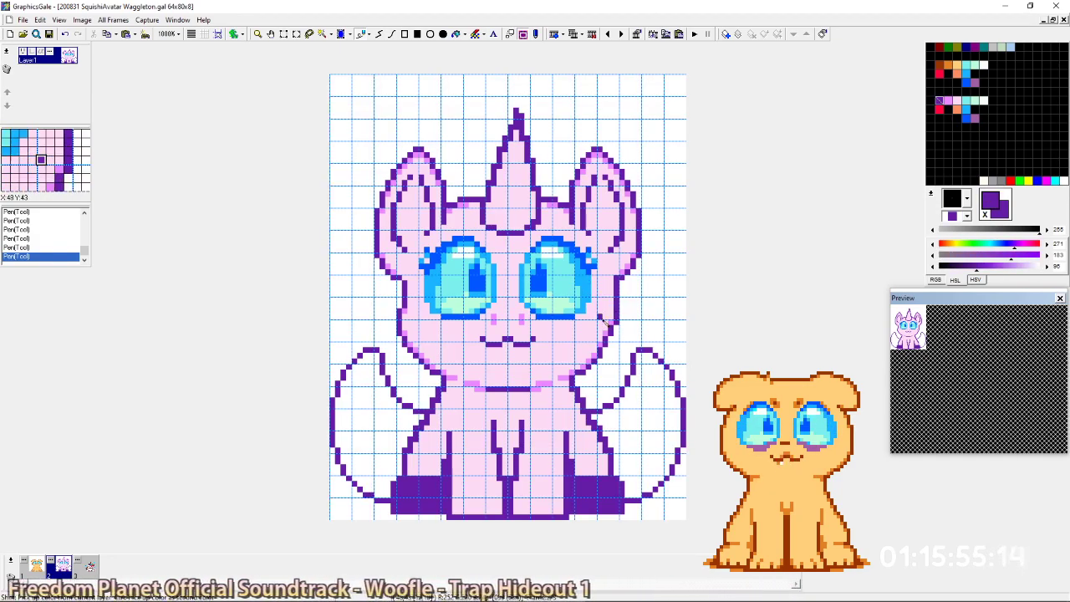
{"action": "left_click", "coordinate": [612, 313], "text": "ctrl"}
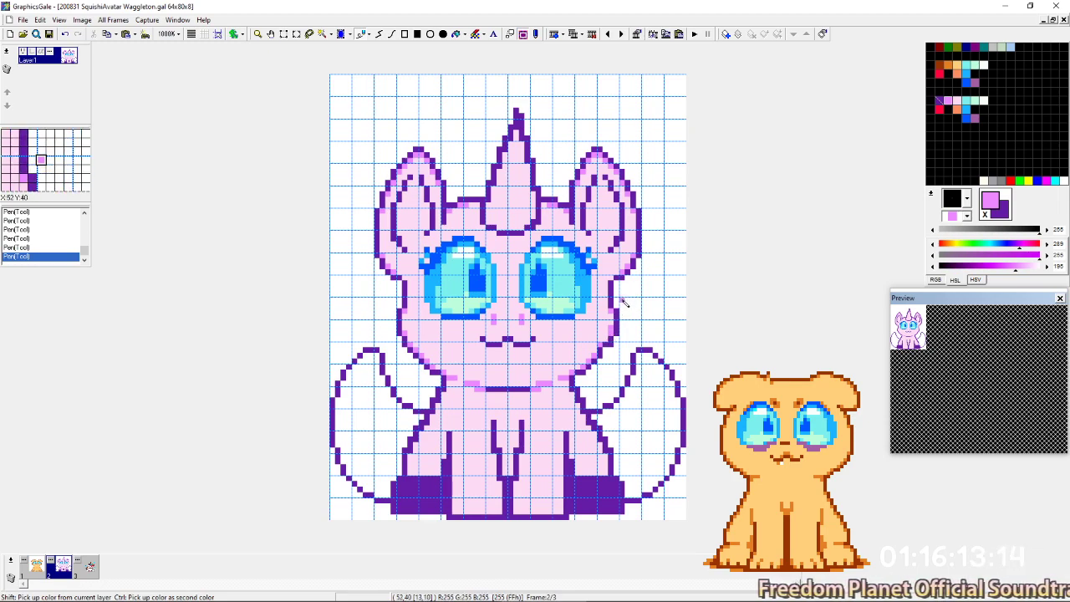
Round out the right cheek and jaw contour to match the left, touching up its inner edge with light pink and lilac pixels.
{"action": "right_click", "coordinate": [612, 331]}
{"action": "right_click", "coordinate": [614, 337]}
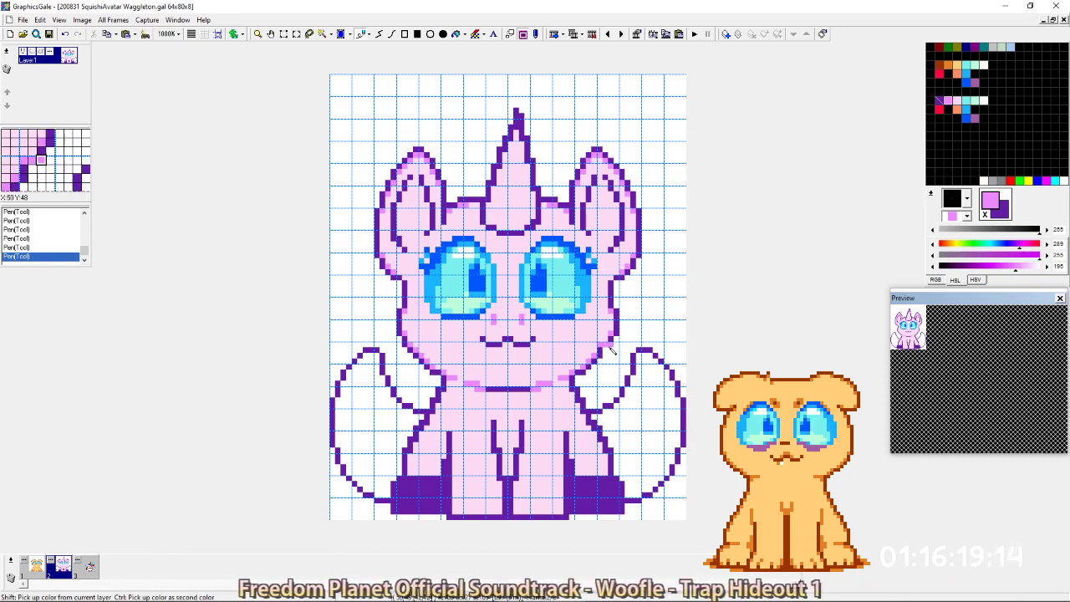
{"action": "right_click", "coordinate": [605, 347]}
{"action": "right_click", "coordinate": [603, 343]}
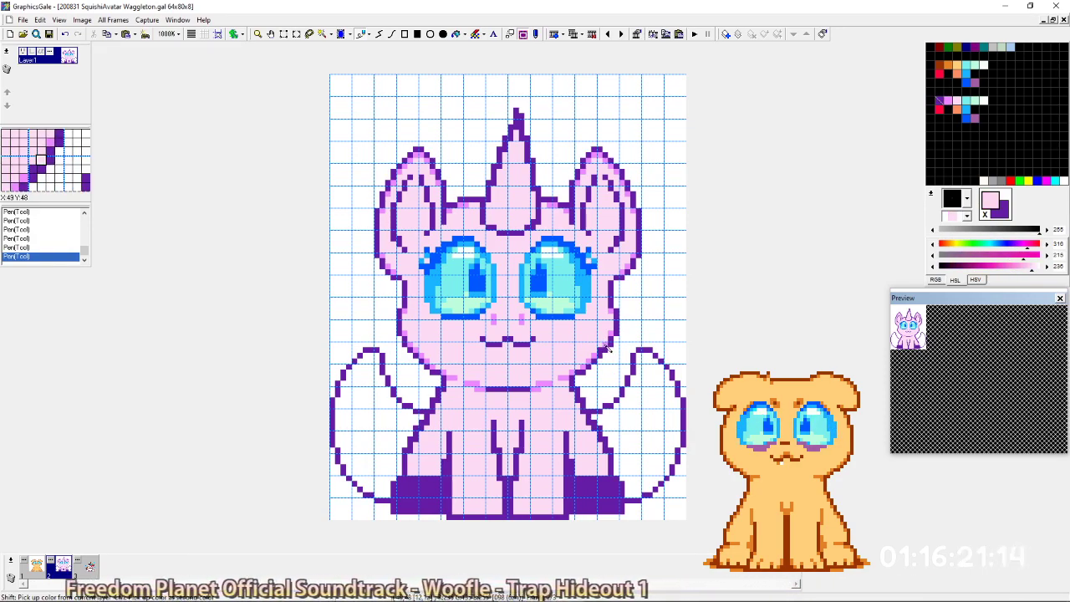
{"action": "right_click", "coordinate": [614, 305]}
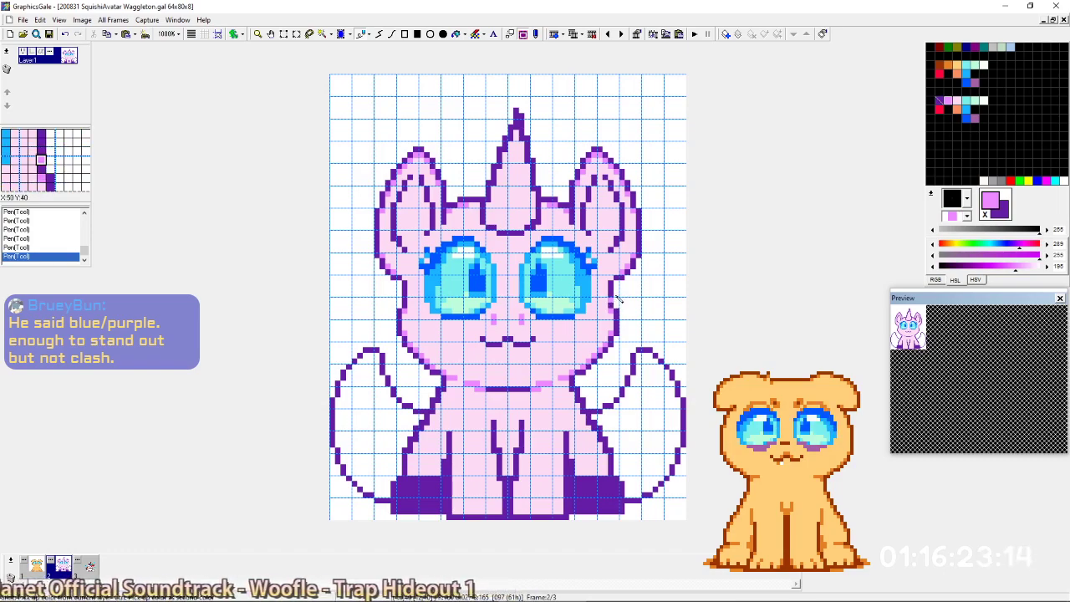
Hide the pixel grid over the squishicorn drawing.
{"action": "key", "text": "ctrl+g"}
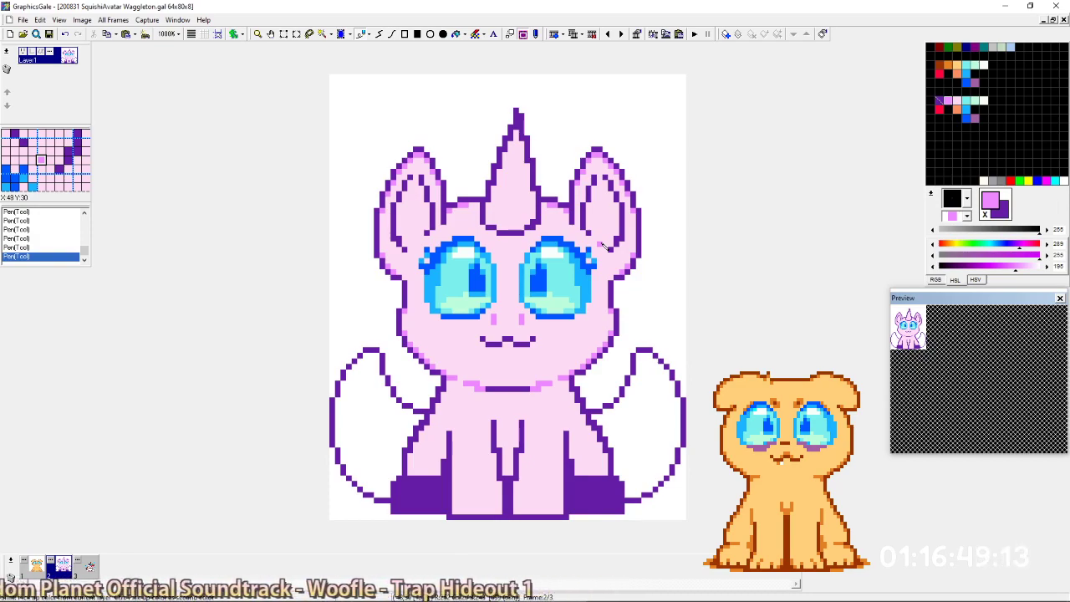
Try changing the light-blue eye outline colour to white by raising its lightness to 255, comparing it with the original blue.
{"action": "right_click", "coordinate": [586, 288]}
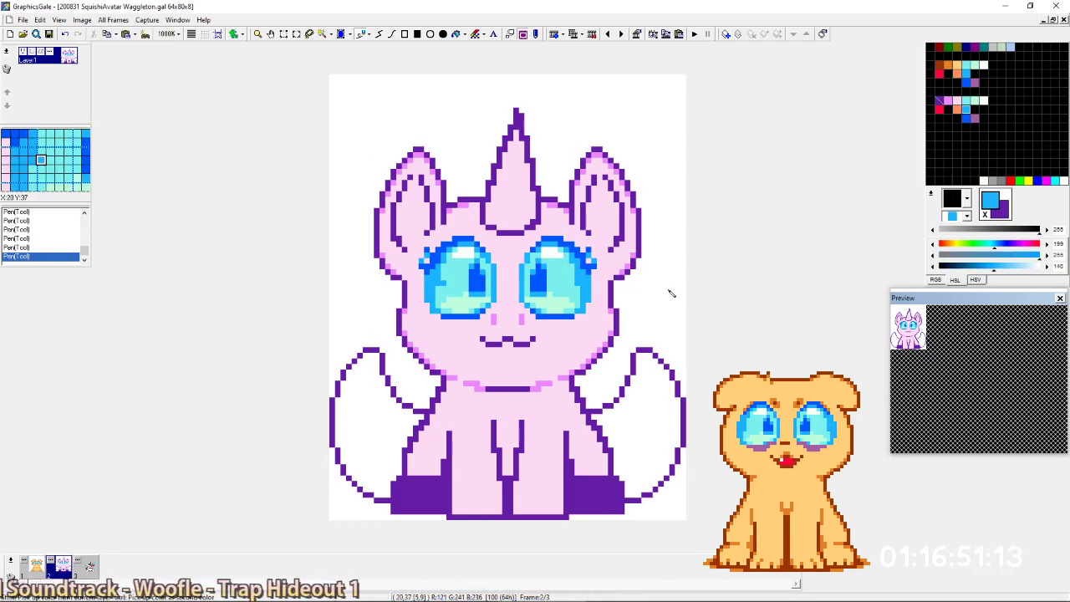
{"action": "left_click_drag", "start_coordinate": [1004, 268], "coordinate": [1041, 273]}
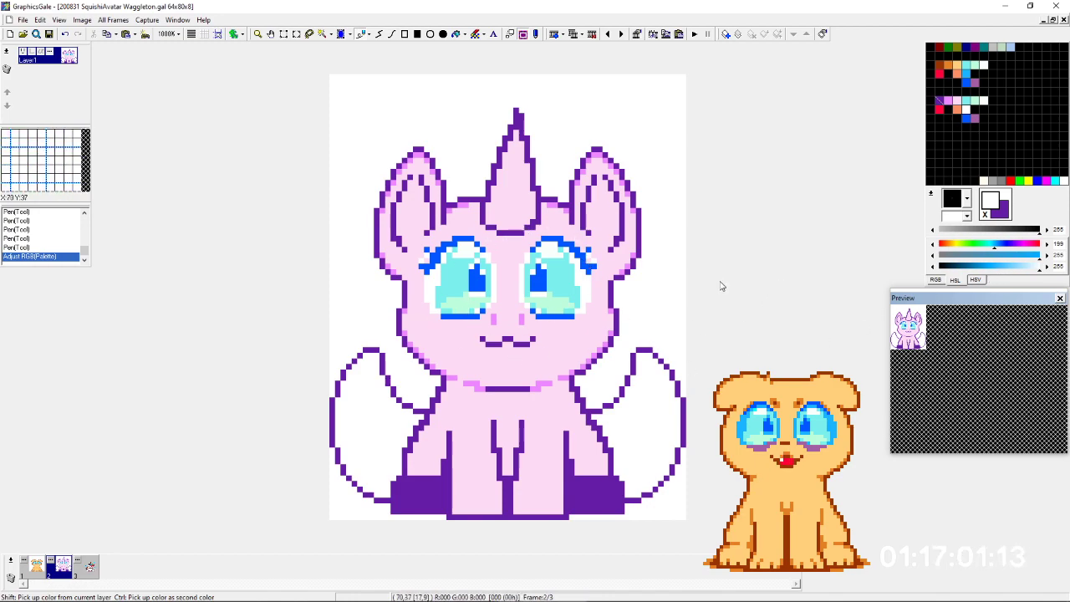
{"action": "key", "text": "ctrl+z"}
{"action": "key", "text": "ctrl+y"}
{"action": "key", "text": "ctrl+z"}
{"action": "key", "text": "ctrl+y"}
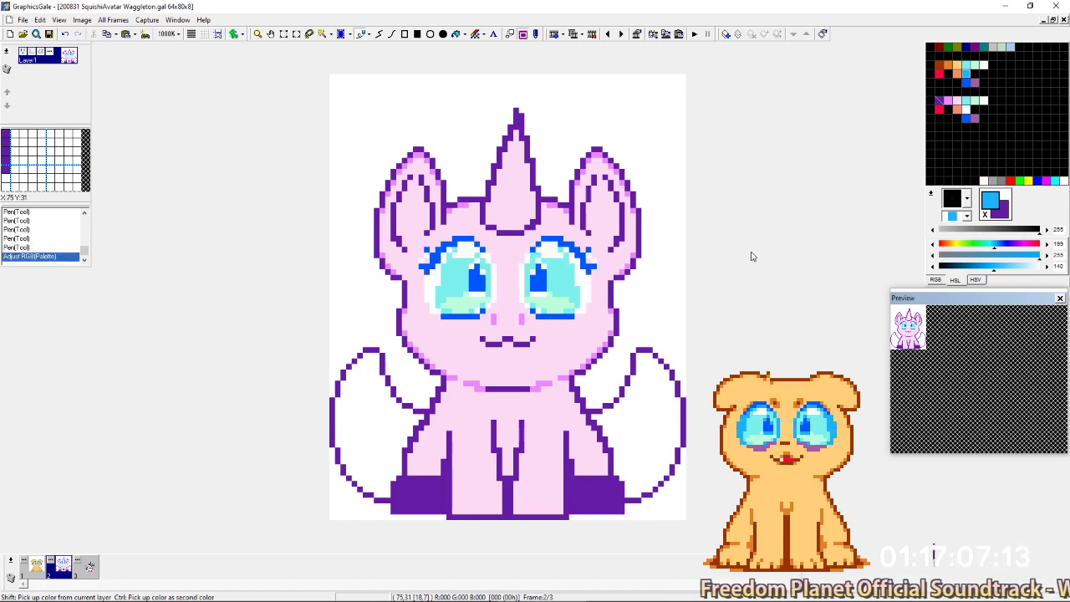
{"action": "key", "text": "ctrl+z"}
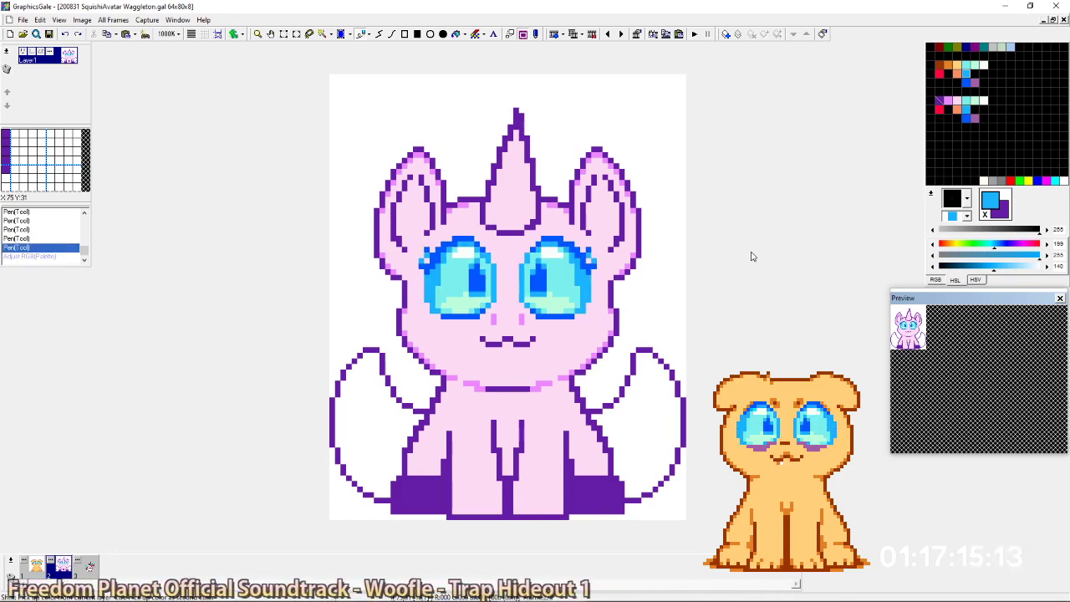
{"action": "key", "text": "ctrl+y"}
{"action": "key", "text": "ctrl+z"}
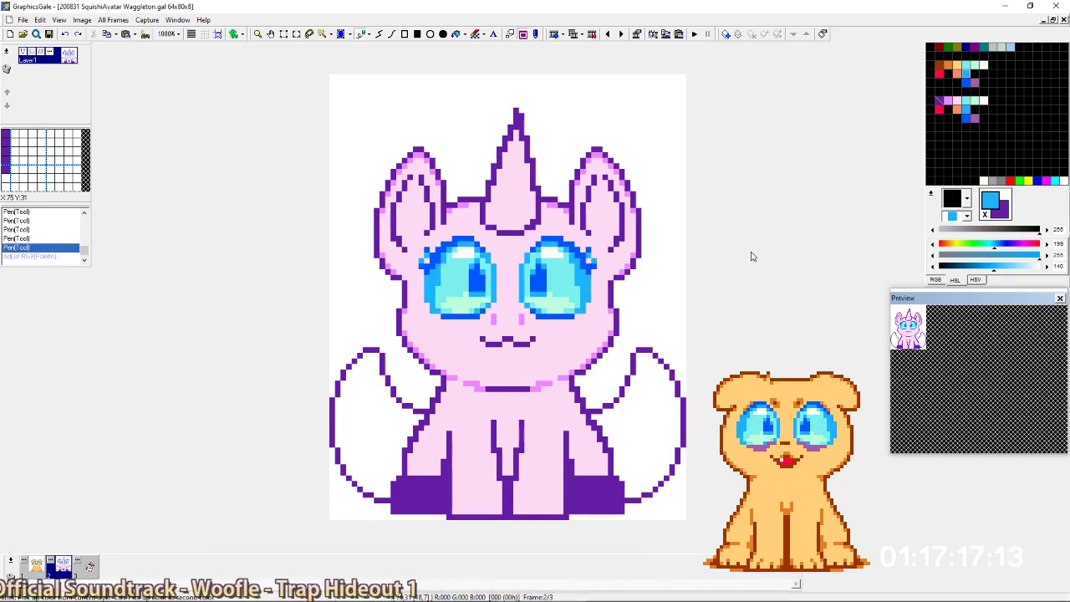
Erase the left-hand tail outline with white and check the tail on the unicorn reference frame.
{"action": "right_click", "coordinate": [411, 398]}
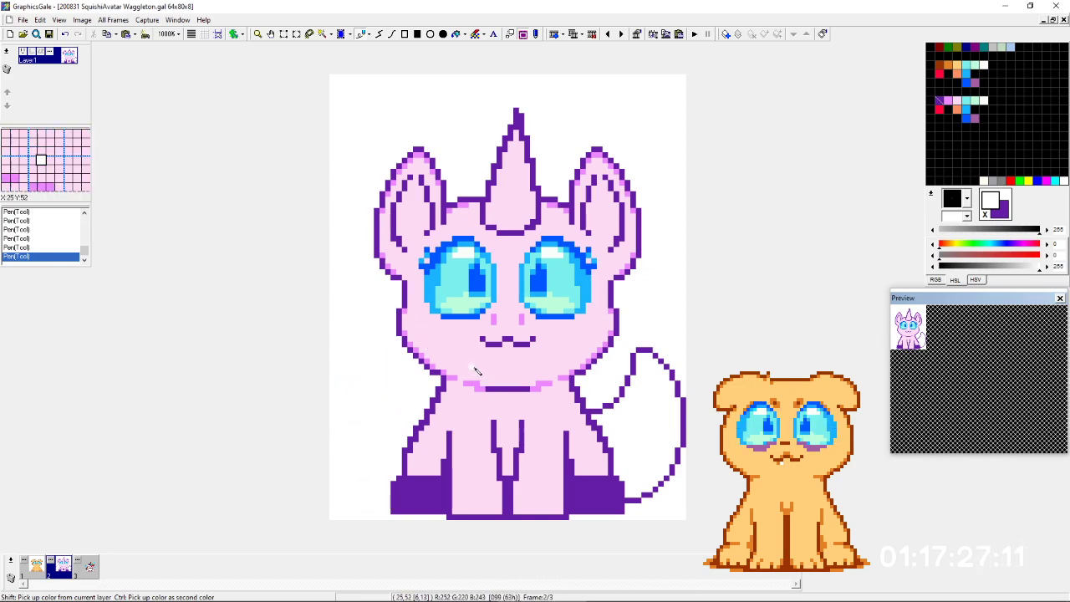
{"action": "key", "text": "Right"}
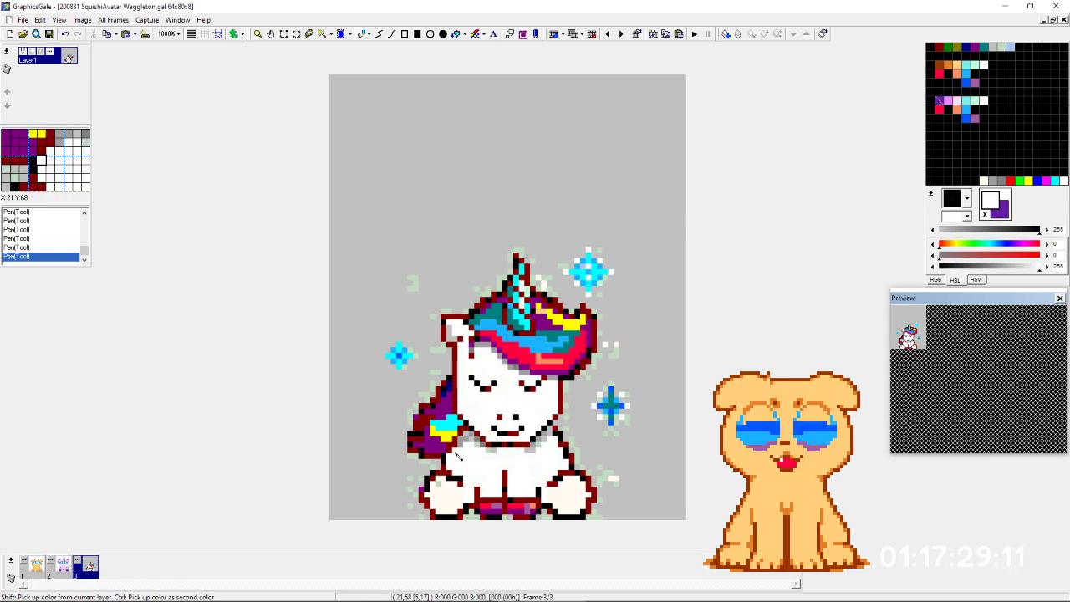
{"action": "key", "text": "Left"}
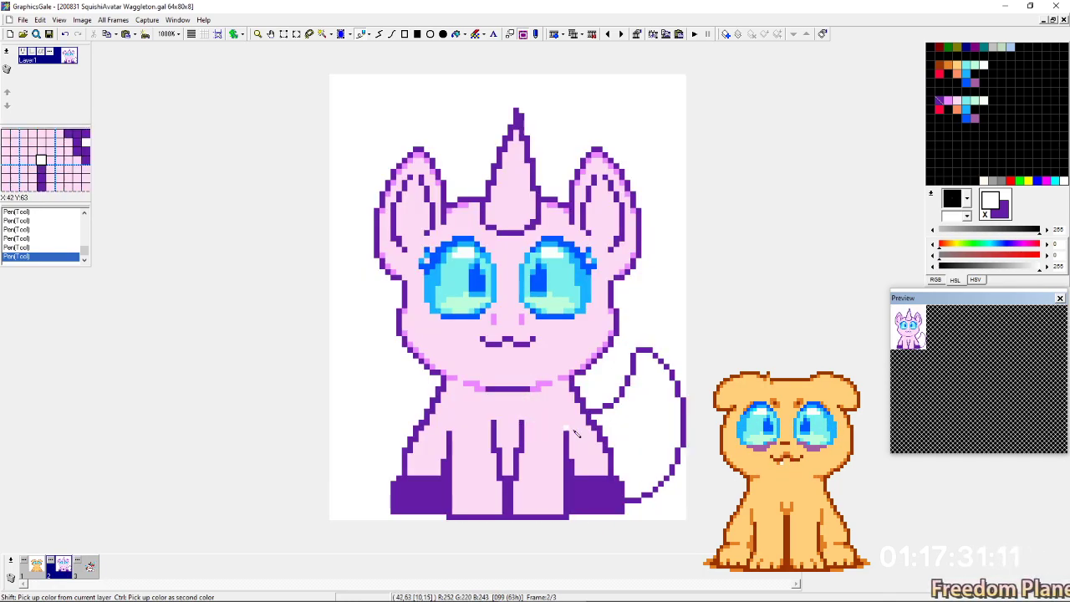
{"action": "key", "text": "Left"}
{"action": "key", "text": "Left"}
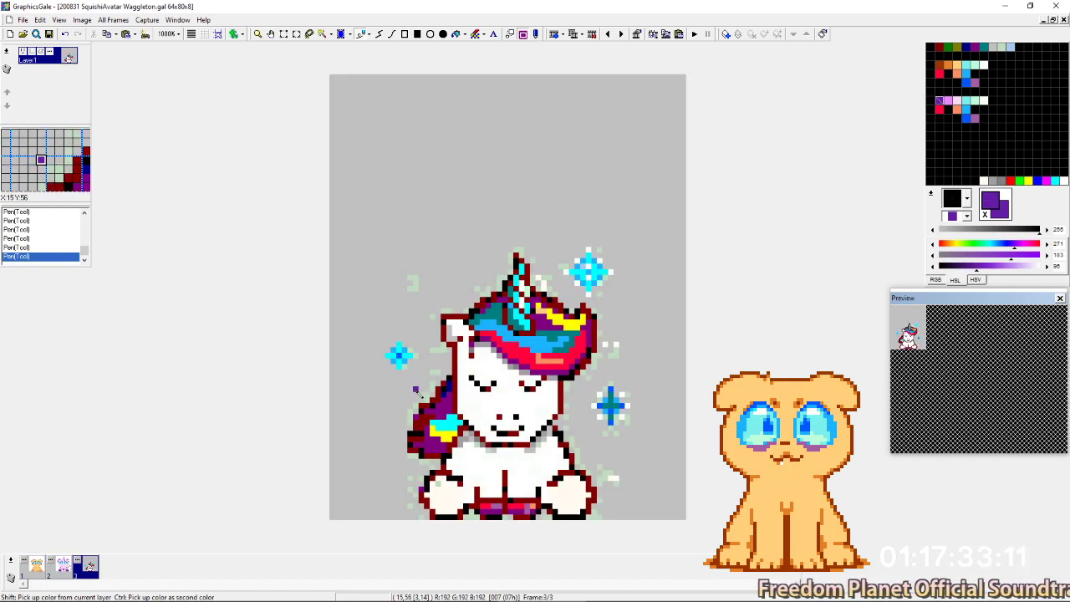
{"action": "key", "text": "Left"}
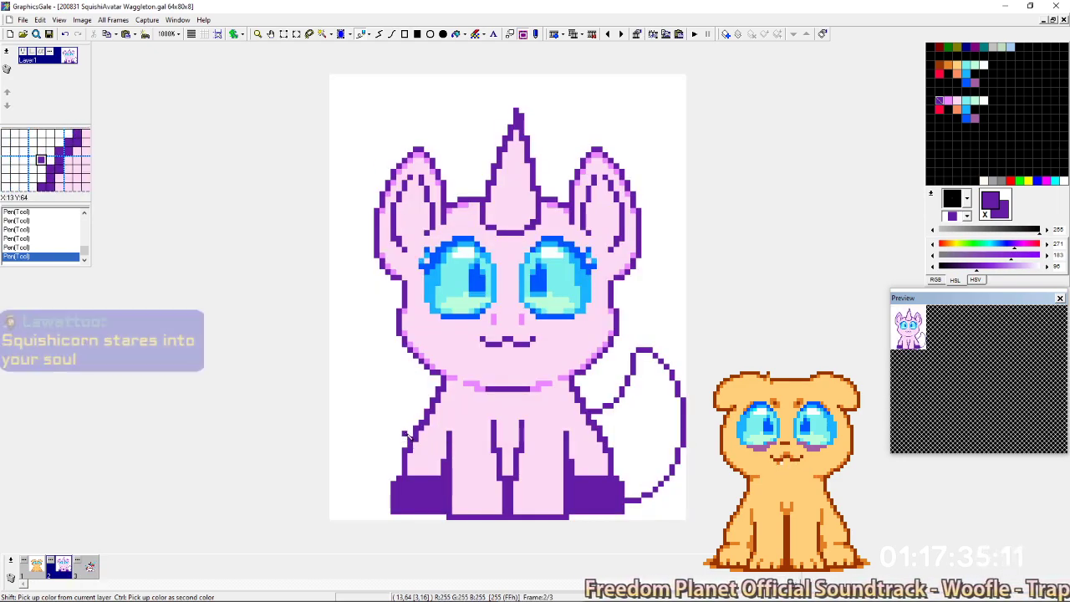
Draw a smaller purple tail outline on the left, from the cheek to the hind leg, using the reference frame as a guide.
{"action": "mouse_move", "coordinate": [407, 437]}
{"action": "left_mouse_down"}
{"action": "mouse_move", "coordinate": [367, 398]}
{"action": "mouse_move", "coordinate": [384, 351]}
{"action": "mouse_move", "coordinate": [384, 371]}
{"action": "mouse_move", "coordinate": [415, 368]}
{"action": "mouse_move", "coordinate": [390, 430]}
{"action": "mouse_move", "coordinate": [367, 404]}
{"action": "mouse_move", "coordinate": [379, 405]}
{"action": "mouse_move", "coordinate": [383, 357]}
{"action": "left_mouse_up"}
{"action": "key", "text": "Right"}
{"action": "key", "text": "Left"}
{"action": "key", "text": "Left"}
{"action": "key", "text": "Left"}
{"action": "key", "text": "Left"}
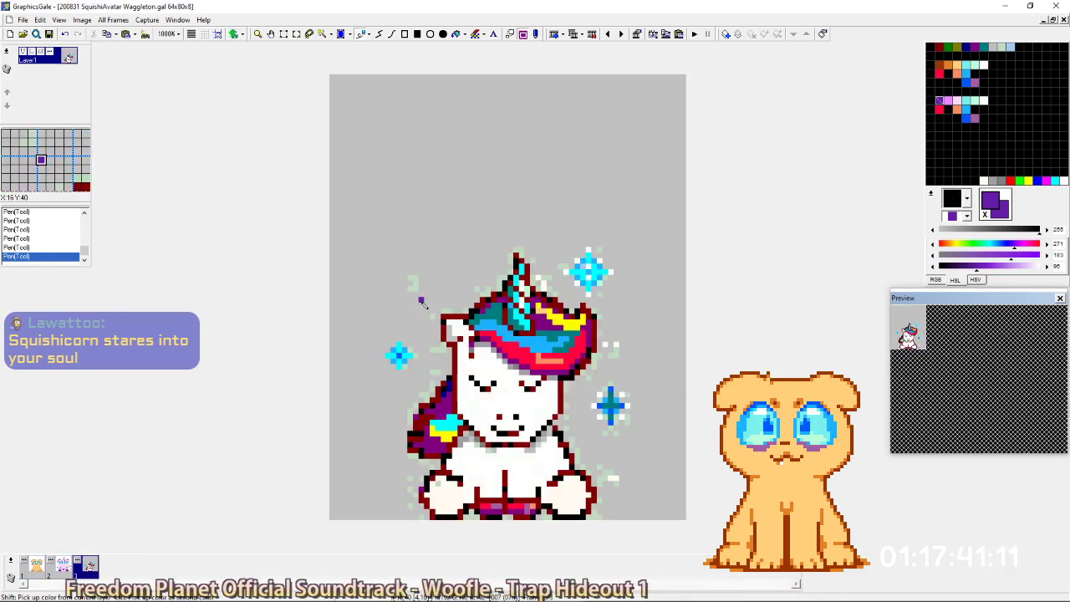
{"action": "left_click_drag", "start_coordinate": [406, 336], "coordinate": [368, 373]}
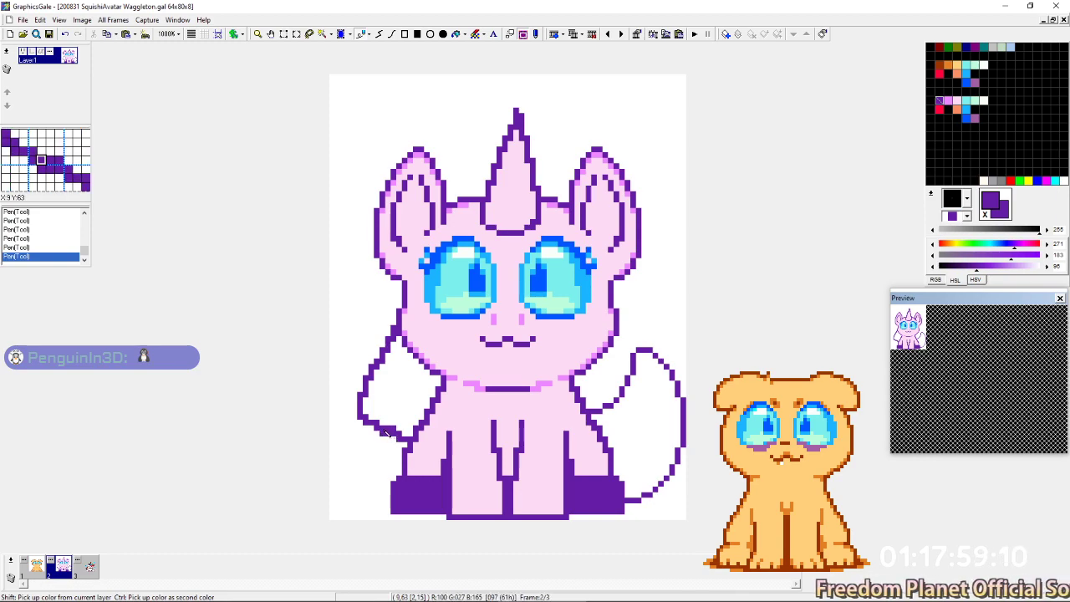
Smooth the lower curve of the new left tail with white and purple pixels, checking it against the reference frame.
{"action": "right_click", "coordinate": [377, 419]}
{"action": "left_click", "coordinate": [377, 423]}
{"action": "left_click_drag", "start_coordinate": [387, 428], "coordinate": [396, 428]}
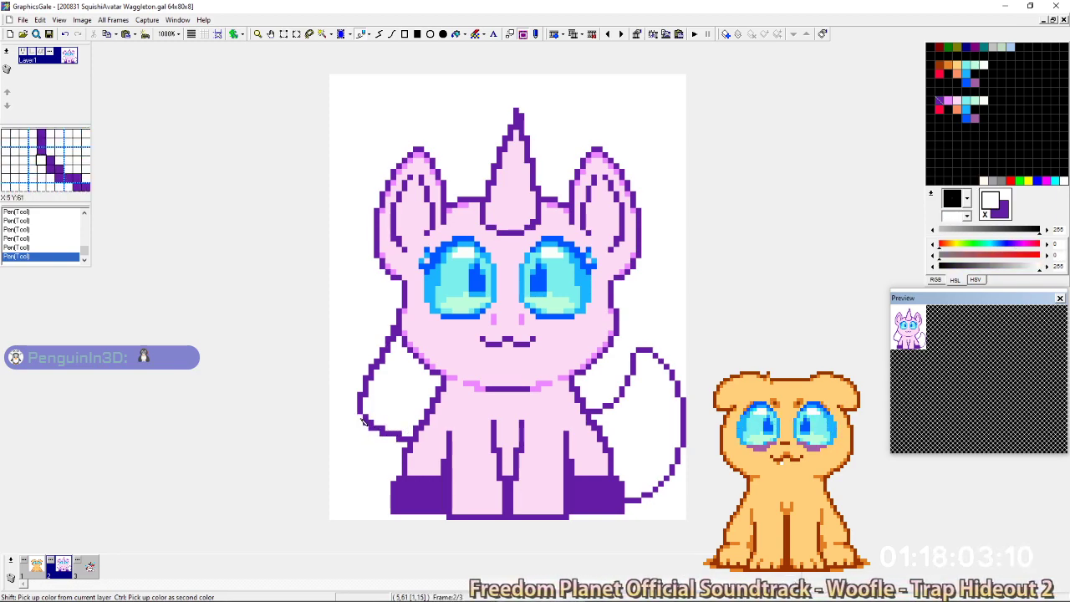
{"action": "right_click", "coordinate": [368, 424]}
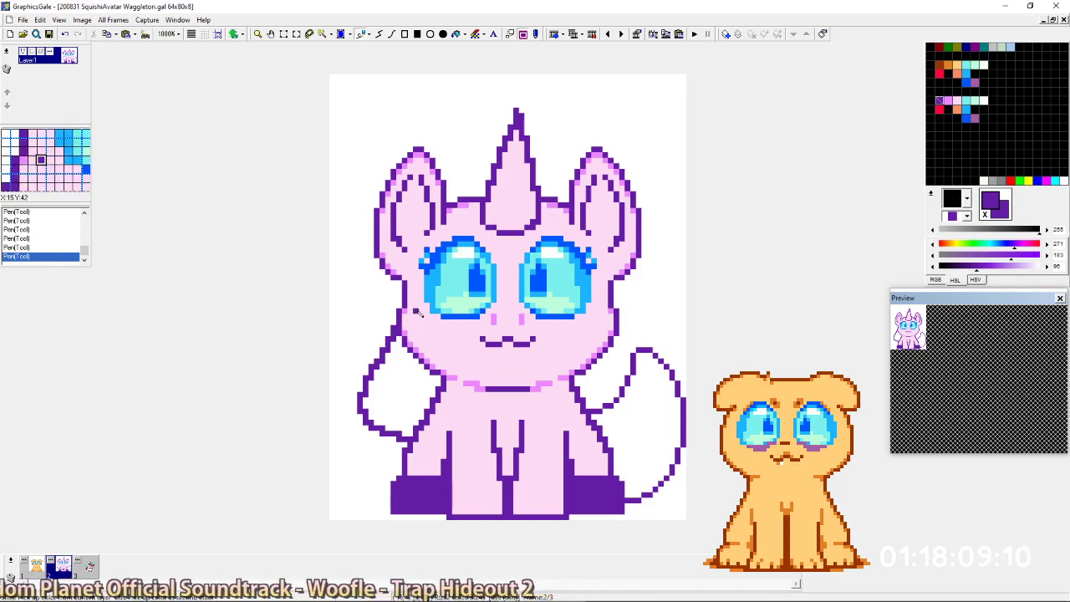
{"action": "key", "text": "Right"}
{"action": "key", "text": "Left"}
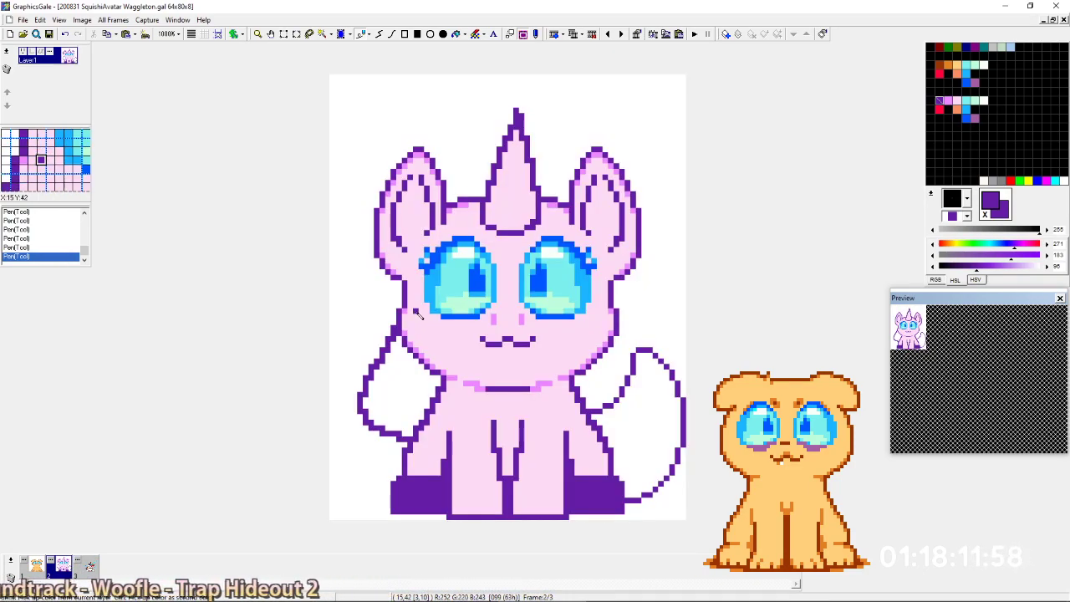
Redraw the left tail's outer edge about one pixel further inward to make the tail slimmer.
{"action": "right_click", "coordinate": [366, 405]}
{"action": "left_click", "coordinate": [365, 411]}
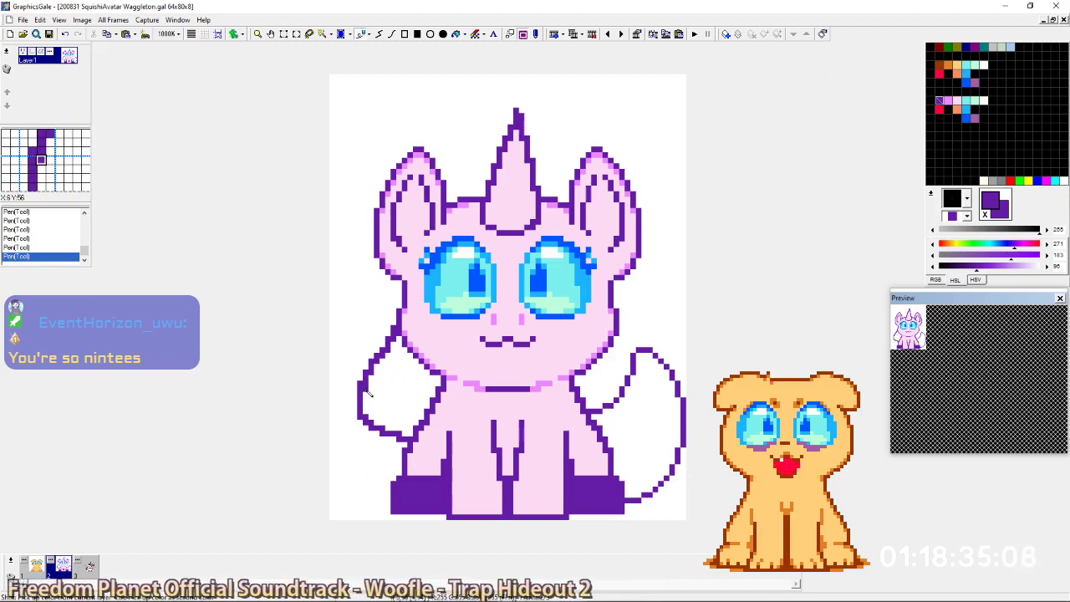
{"action": "right_click", "coordinate": [350, 447]}
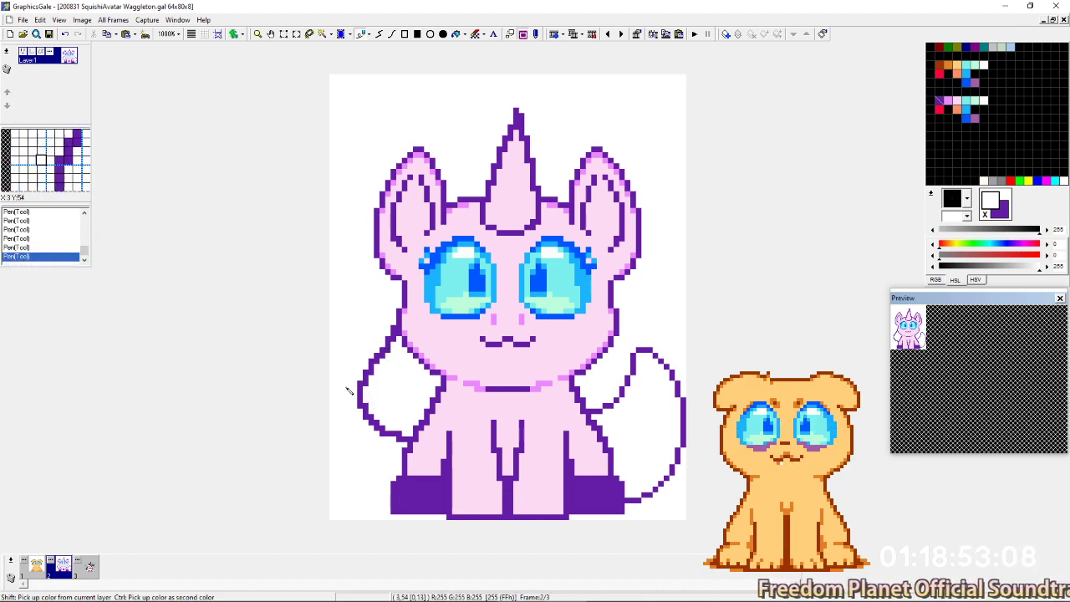
{"action": "left_click_drag", "start_coordinate": [360, 406], "coordinate": [366, 385]}
{"action": "right_click", "coordinate": [376, 424]}
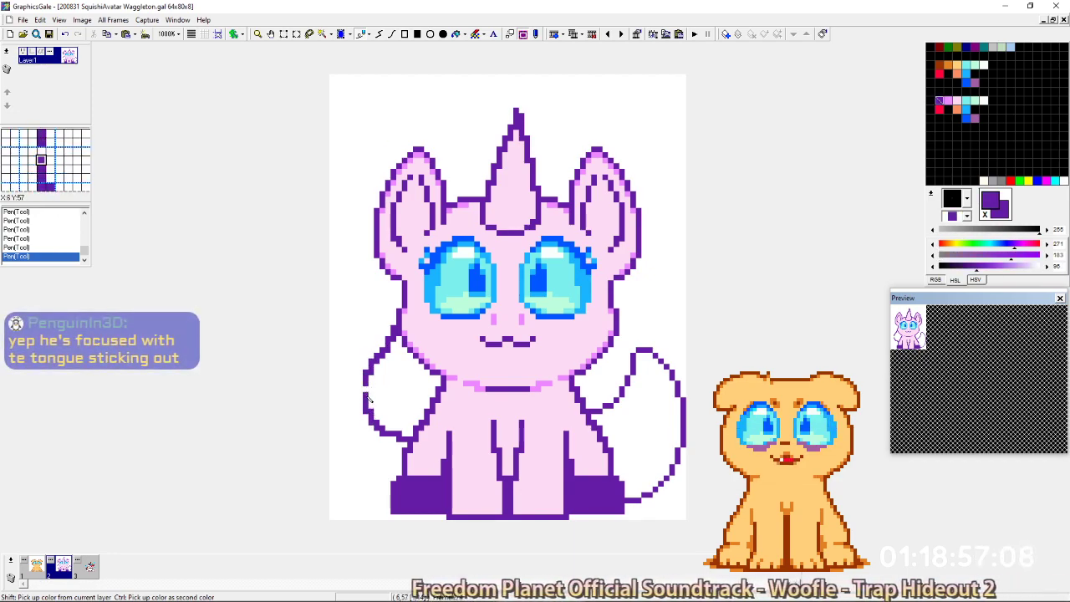
Clean up the upper bend of the left tail's outer edge by adjusting individual white and purple pixels.
{"action": "right_click", "coordinate": [370, 370]}
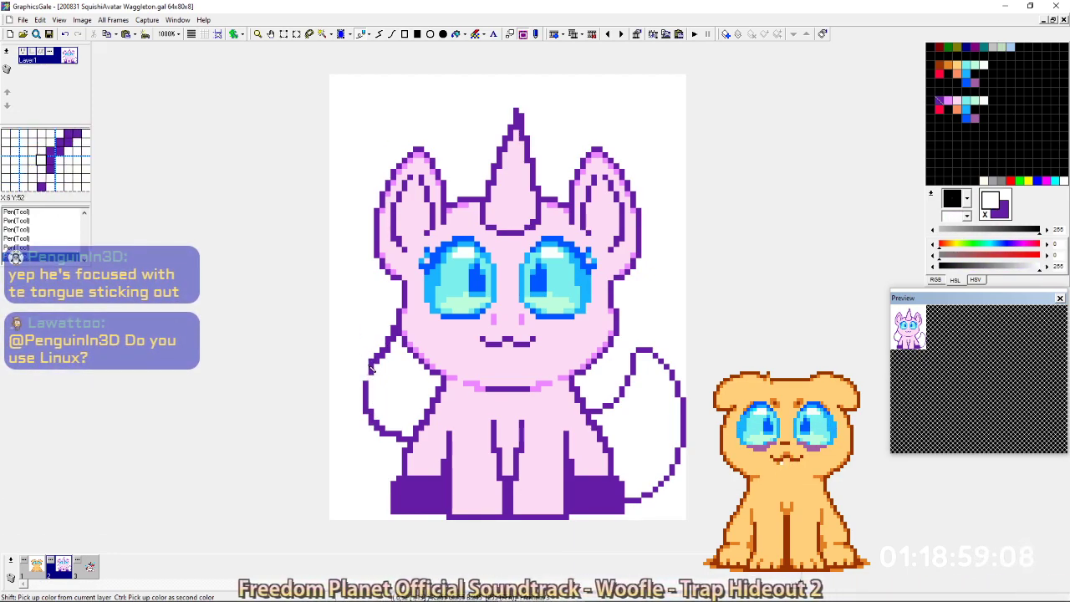
{"action": "right_click", "coordinate": [371, 373]}
{"action": "left_click", "coordinate": [367, 378]}
{"action": "right_click", "coordinate": [377, 378]}
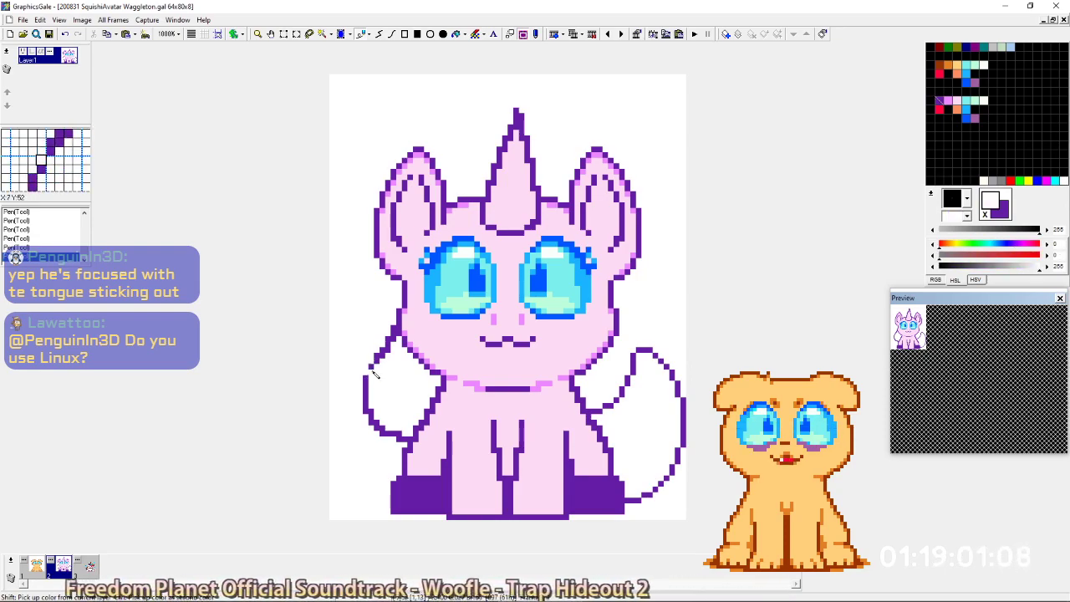
{"action": "right_click", "coordinate": [372, 376]}
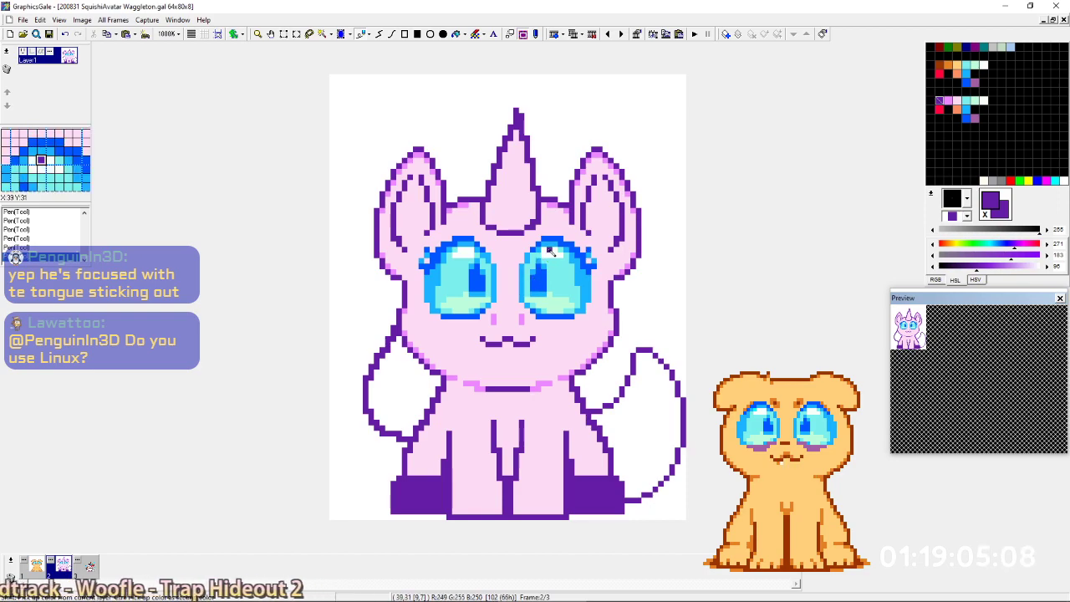
Compare the left tail with the reference frame and thicken its purple outline where it meets the cheek.
{"action": "key", "text": "Right"}
{"action": "key", "text": "Left"}
{"action": "key", "text": "Right"}
{"action": "key", "text": "Left"}
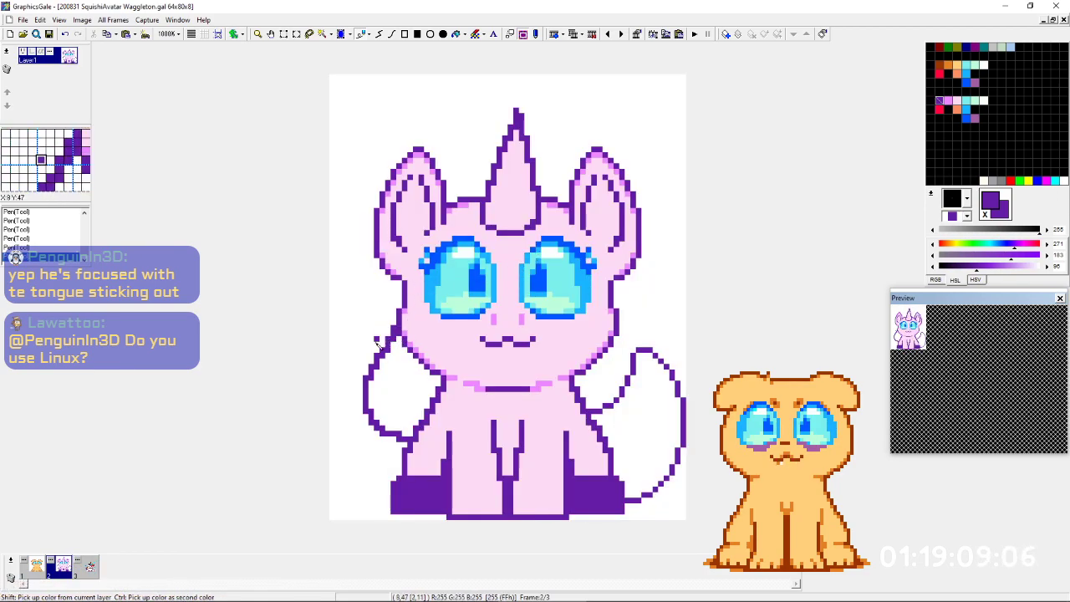
{"action": "left_click", "coordinate": [391, 328]}
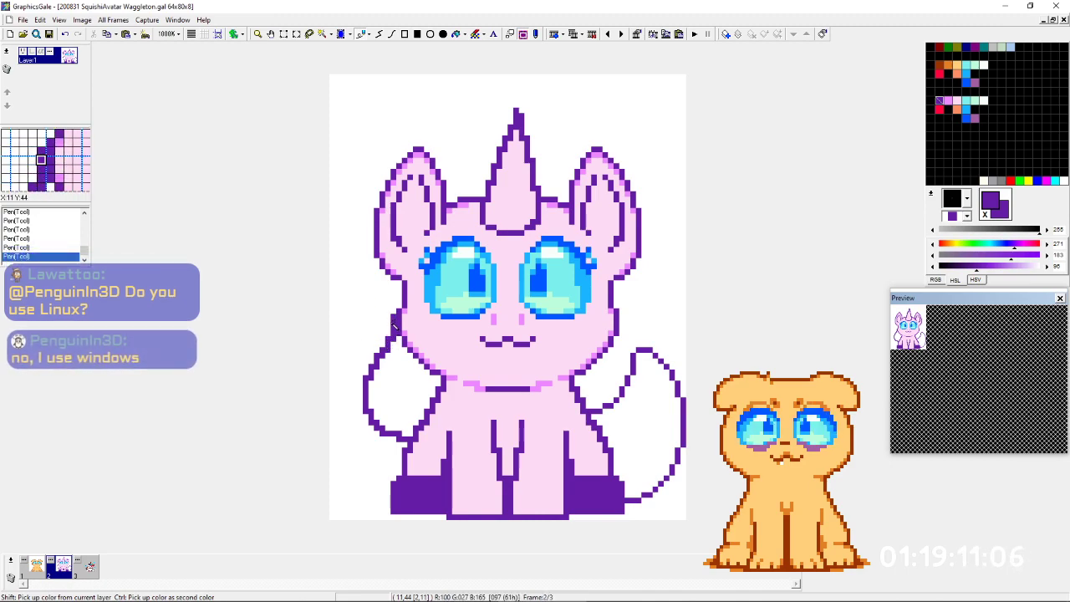
{"action": "left_click_drag", "start_coordinate": [374, 363], "coordinate": [374, 366]}
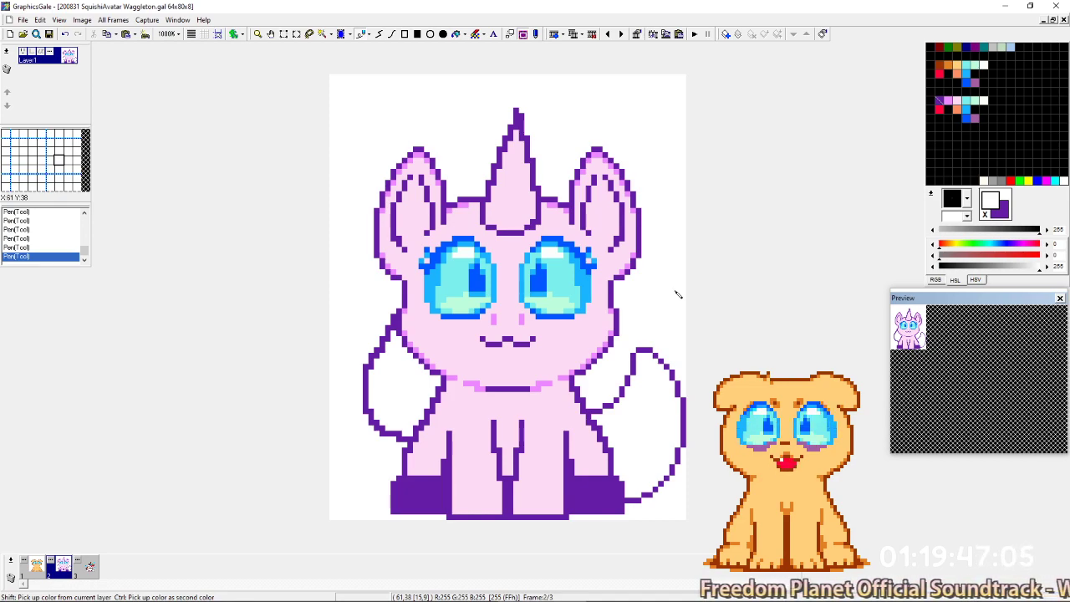
Compare the squishicorn frame with the orange dog frame and the unicorn reference frame, focusing on the forehead and horn area.
{"action": "key", "text": "Left"}
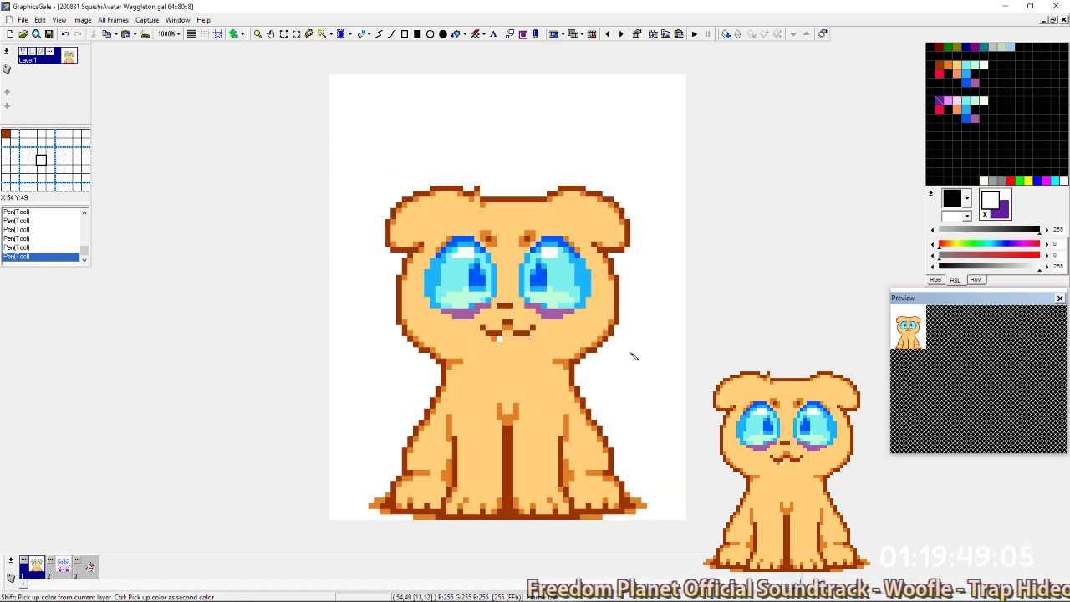
{"action": "key", "text": "Right"}
{"action": "key", "text": "Right"}
{"action": "key", "text": "Left"}
{"action": "key", "text": "Right"}
{"action": "key", "text": "Left"}
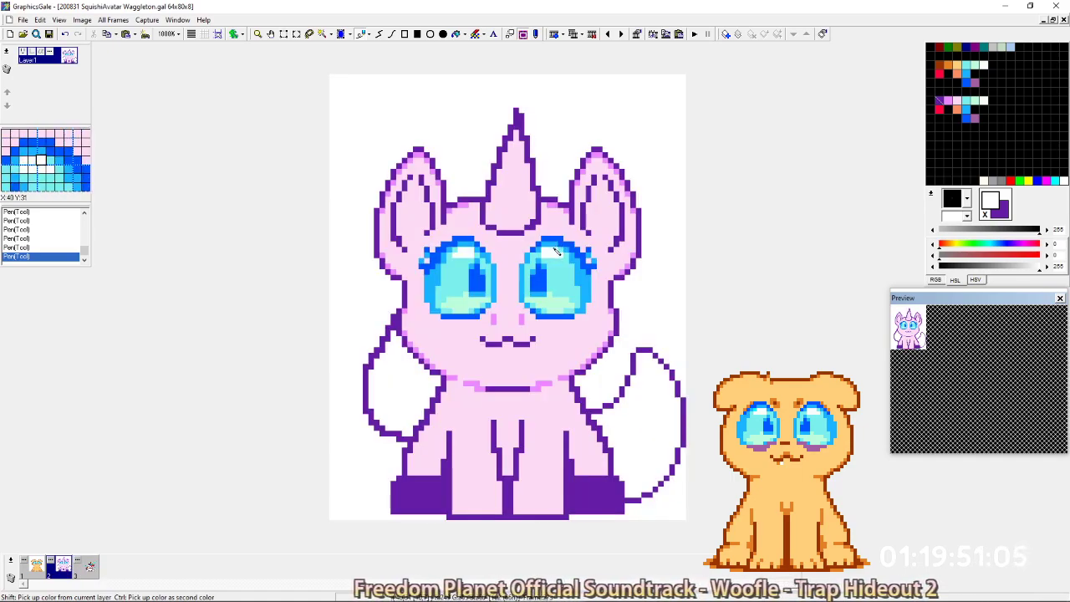
{"action": "key", "text": "Right"}
{"action": "key", "text": "Left"}
{"action": "key", "text": "Right"}
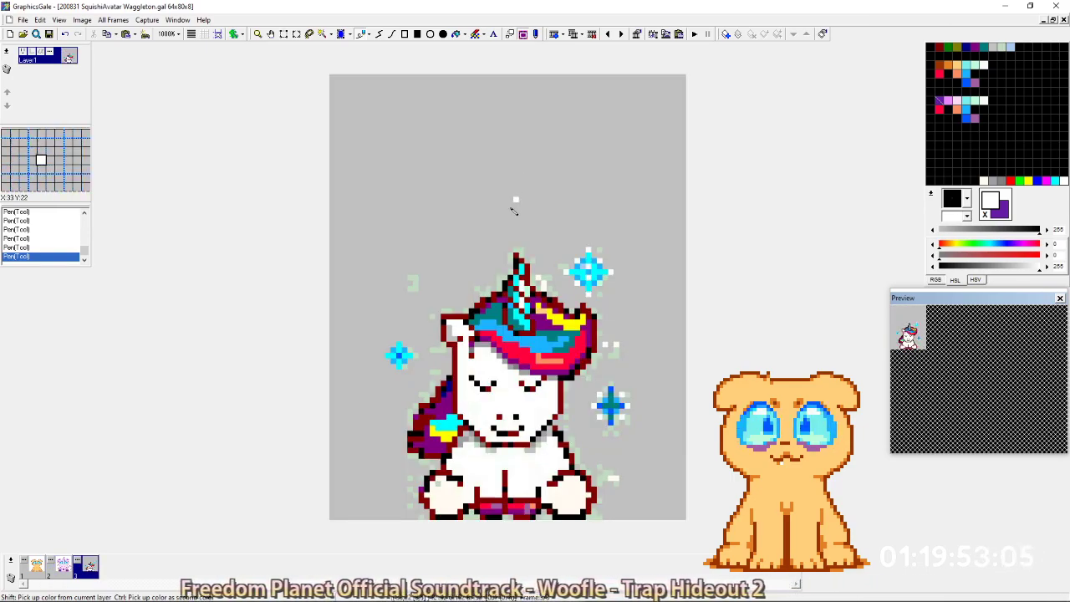
{"action": "key", "text": "Left"}
{"action": "right_click", "coordinate": [444, 196]}
{"action": "key", "text": "Left"}
{"action": "key", "text": "Left"}
{"action": "key", "text": "Left"}
{"action": "key", "text": "Right"}
{"action": "key", "text": "Left"}
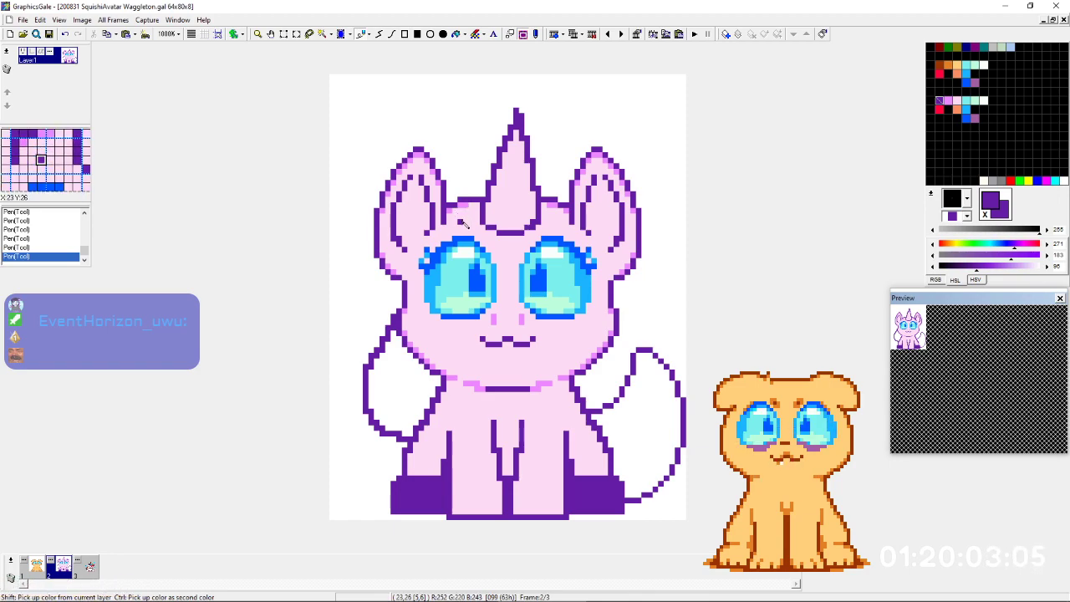
{"action": "key", "text": "Right"}
{"action": "key", "text": "Left"}
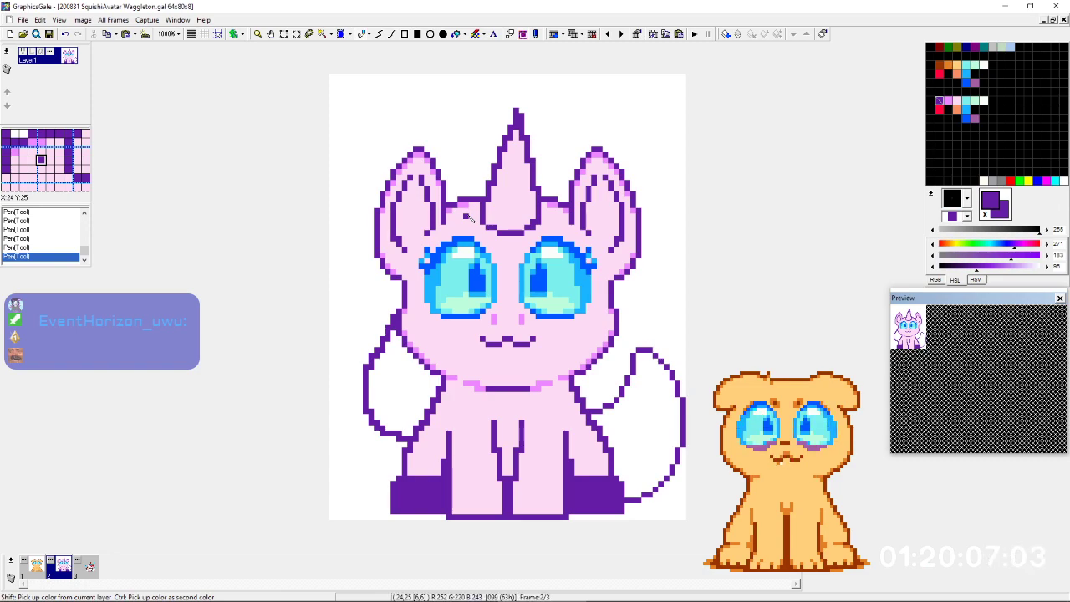
Duplicate the squishicorn frame, reorder the frames so the unicorn reference is frame 3 and the copy frame 4, and select frame 2.
{"action": "key", "text": "alt+Return"}
{"action": "left_click", "coordinate": [563, 376]}
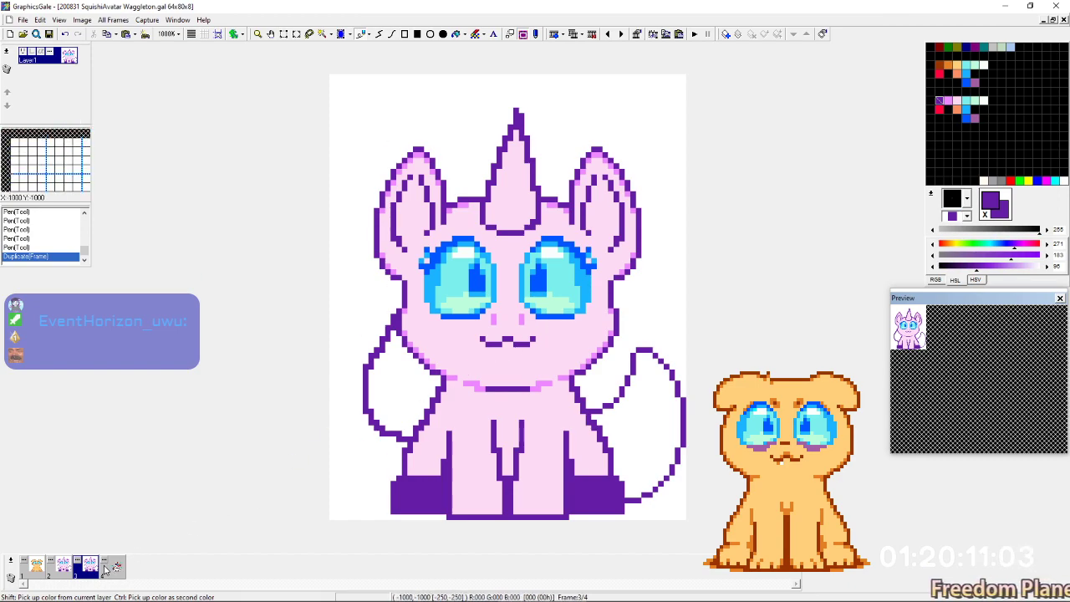
{"action": "left_click_drag", "start_coordinate": [118, 577], "coordinate": [117, 577]}
{"action": "left_click", "coordinate": [67, 574]}
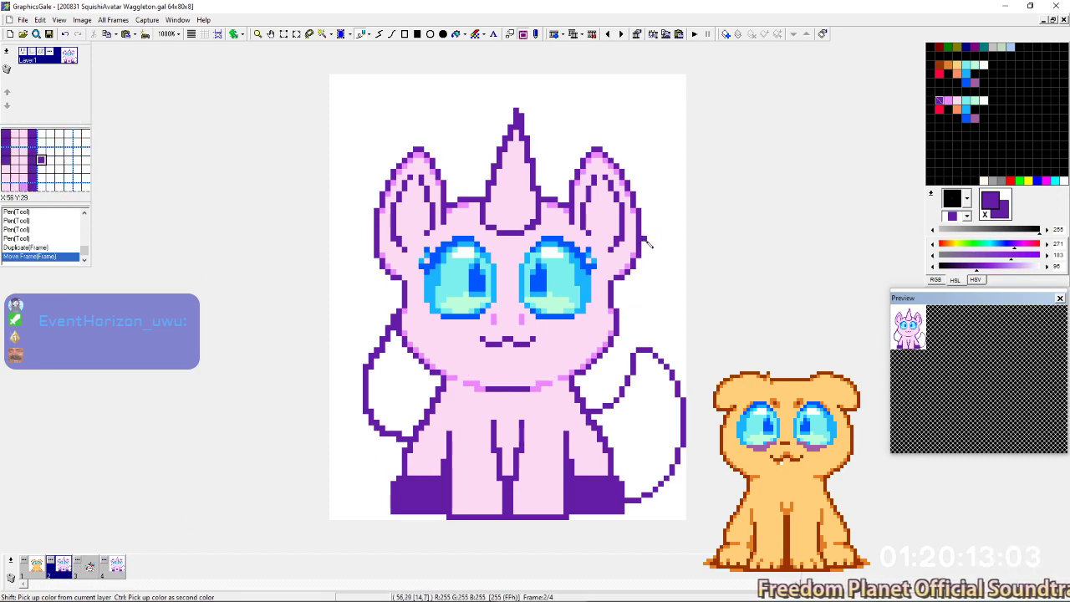
Examine the unicorn reference's horn and mane against the squishicorn drawing by switching between the frames.
{"action": "key", "text": "Right"}
{"action": "key", "text": "Left"}
{"action": "key", "text": "Left"}
{"action": "key", "text": "Right"}
{"action": "key", "text": "Right"}
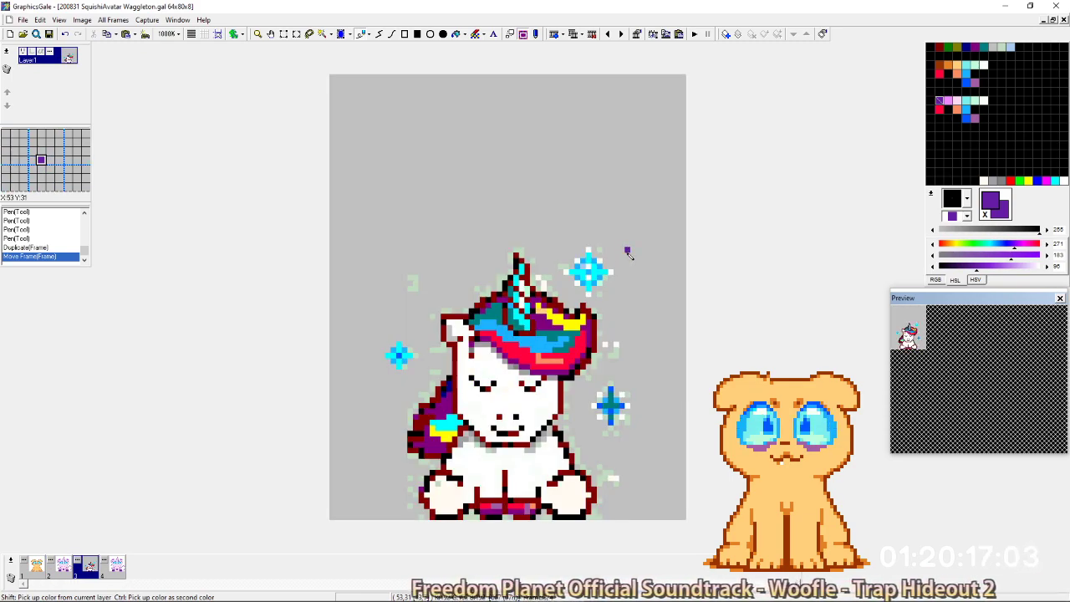
{"action": "key", "text": "Return"}
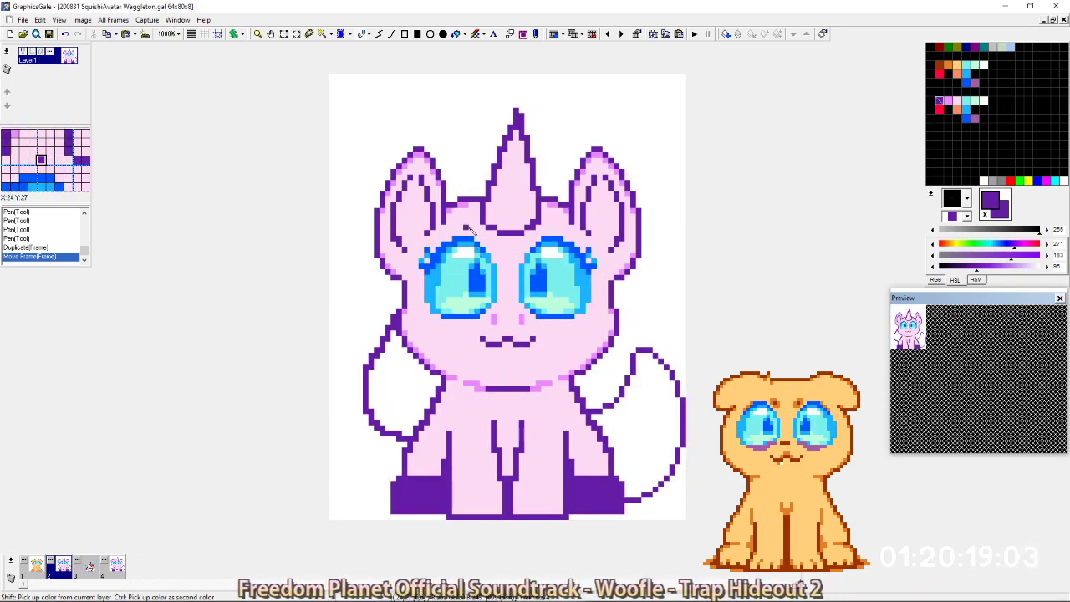
{"action": "key", "text": "Right"}
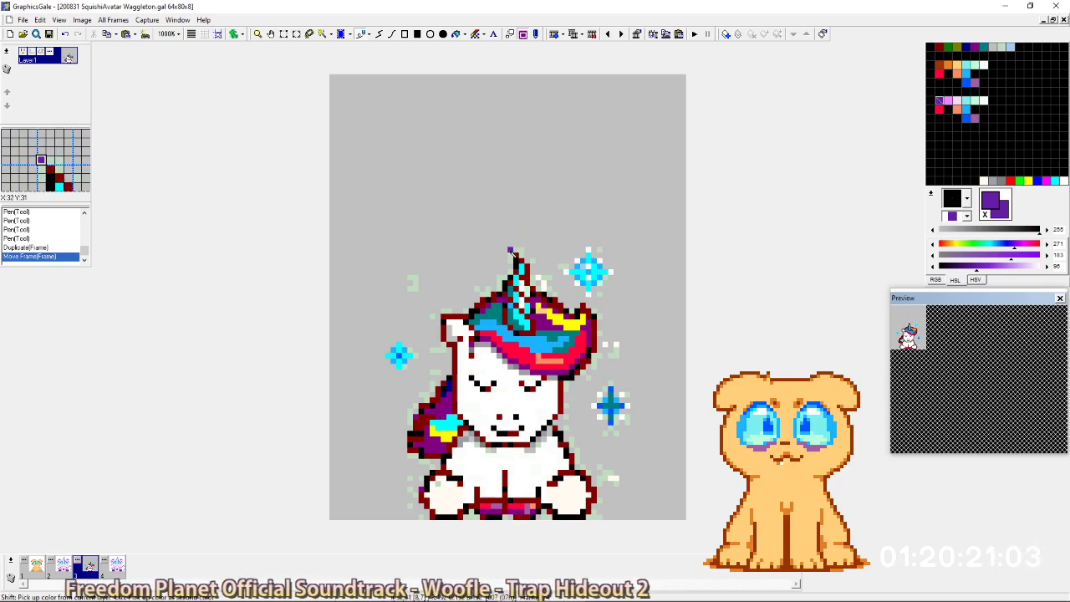
Sketch purple mane strokes from the left ear's inner edge across the forehead and curving under the right eye, using the unicorn reference.
{"action": "key", "text": "Left"}
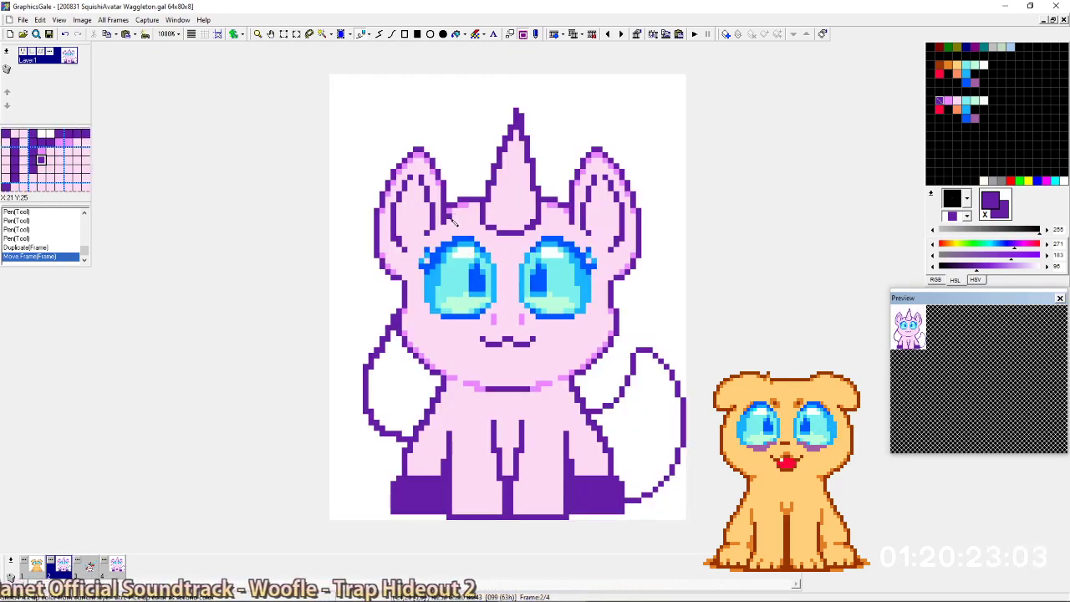
{"action": "left_click_drag", "start_coordinate": [449, 216], "coordinate": [466, 222]}
{"action": "key", "text": "ctrl+Right"}
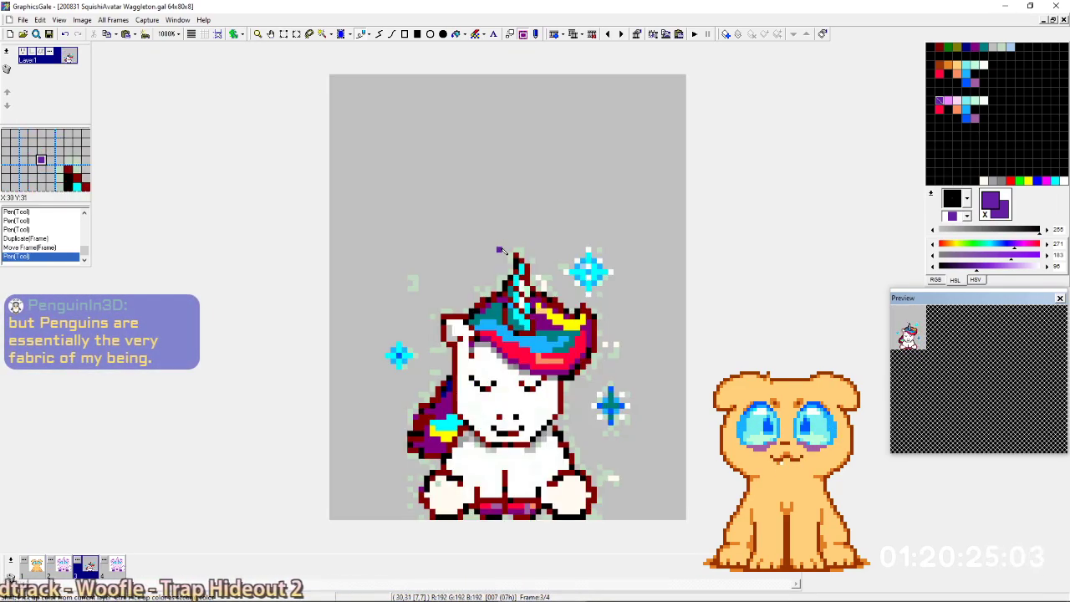
{"action": "key", "text": "ctrl+Left"}
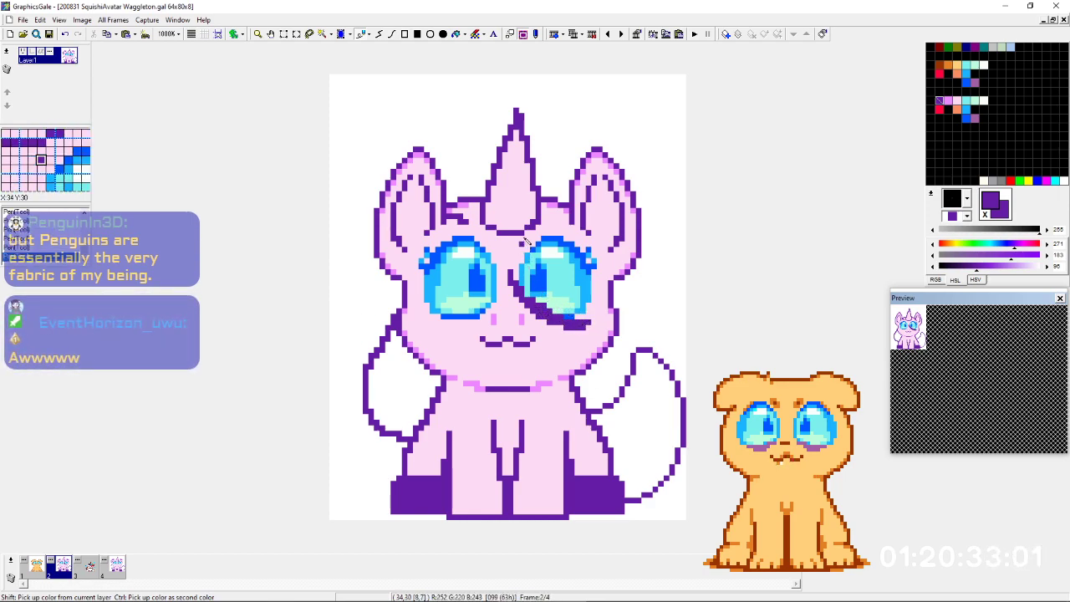
{"action": "key", "text": "Right"}
{"action": "key", "text": "comma"}
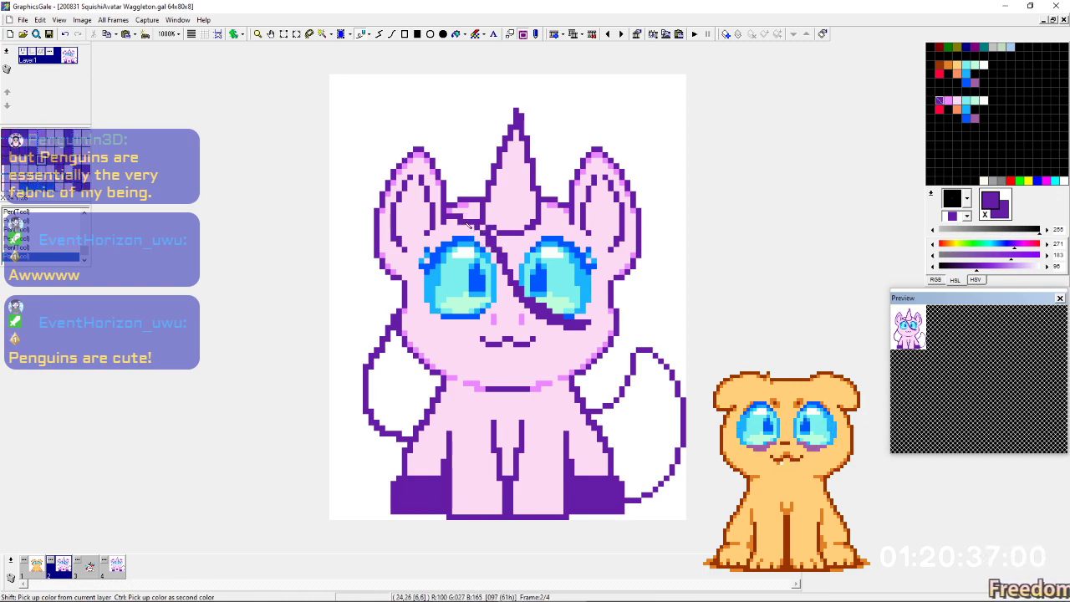
Connect the forehead stroke to the curve under the right eye with a purple line running from the horn base between the eyes.
{"action": "right_click", "coordinate": [513, 283]}
{"action": "left_click_drag", "start_coordinate": [511, 279], "coordinate": [500, 239]}
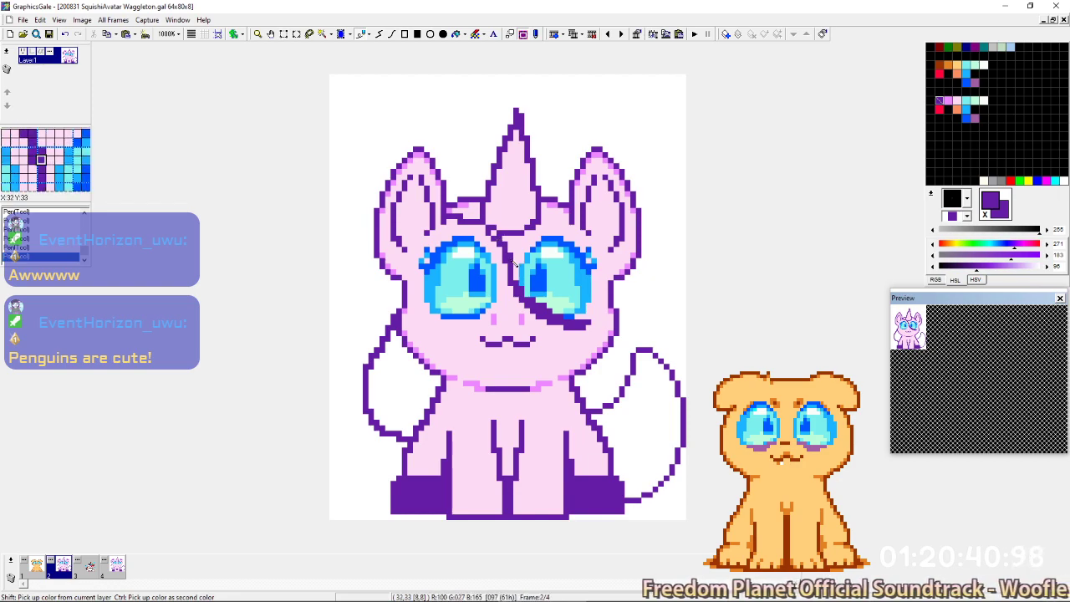
{"action": "left_click", "coordinate": [520, 296], "text": "ctrl"}
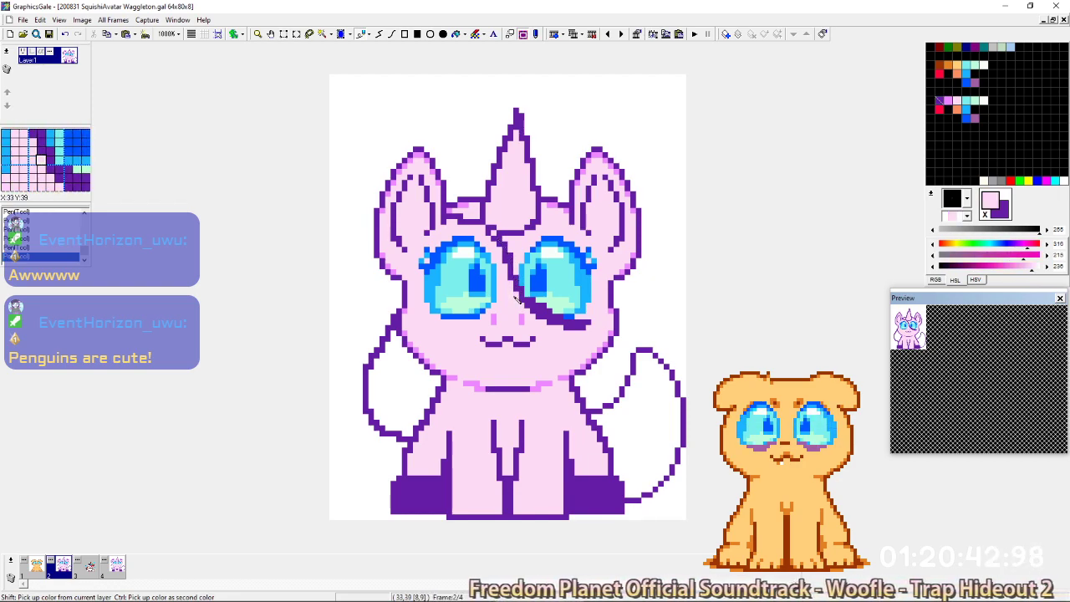
{"action": "right_click", "coordinate": [520, 290]}
Extend the mane's lower purple outline past the right cheek and up beyond the face below the right ear.
{"action": "key", "text": "Right"}
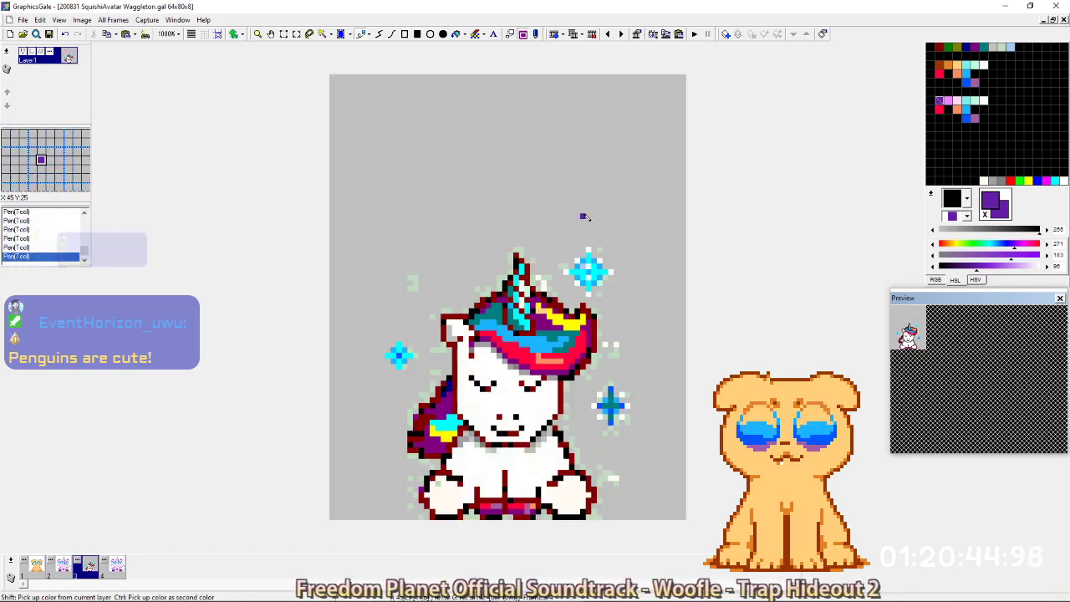
{"action": "key", "text": "Left"}
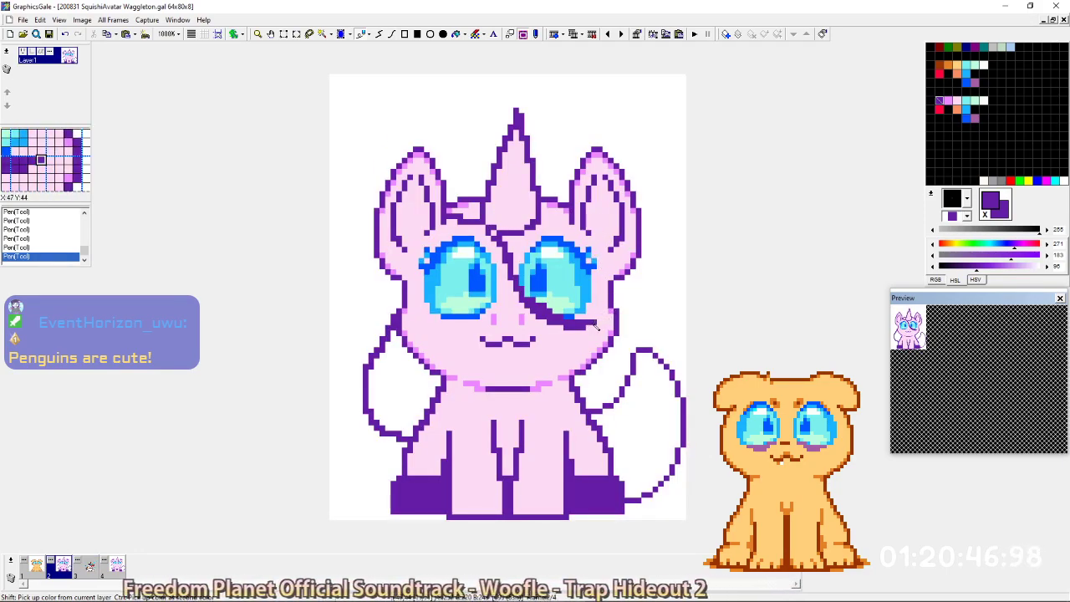
{"action": "mouse_move", "coordinate": [633, 294]}
{"action": "left_mouse_down"}
{"action": "mouse_move", "coordinate": [622, 309]}
{"action": "mouse_move", "coordinate": [639, 289]}
{"action": "mouse_move", "coordinate": [638, 300]}
{"action": "mouse_move", "coordinate": [645, 275]}
{"action": "left_mouse_up"}
{"action": "left_click", "coordinate": [639, 283]}
{"action": "right_click", "coordinate": [652, 296]}
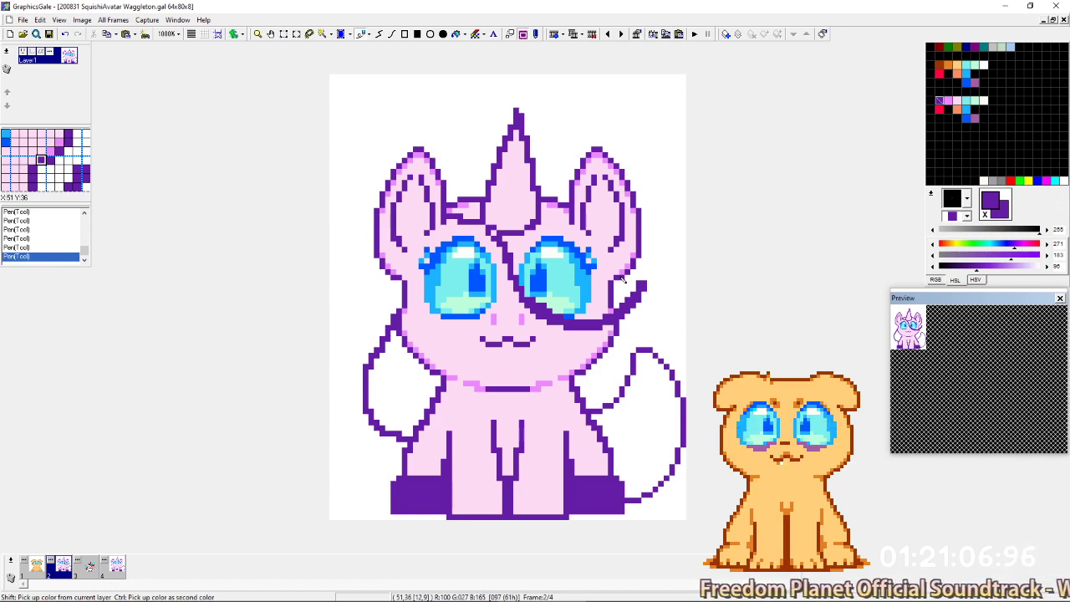
Compare with the unicorn reference frame and draw thin purple mane arcs from the horn towards the left and right ears.
{"action": "key", "text": "Right"}
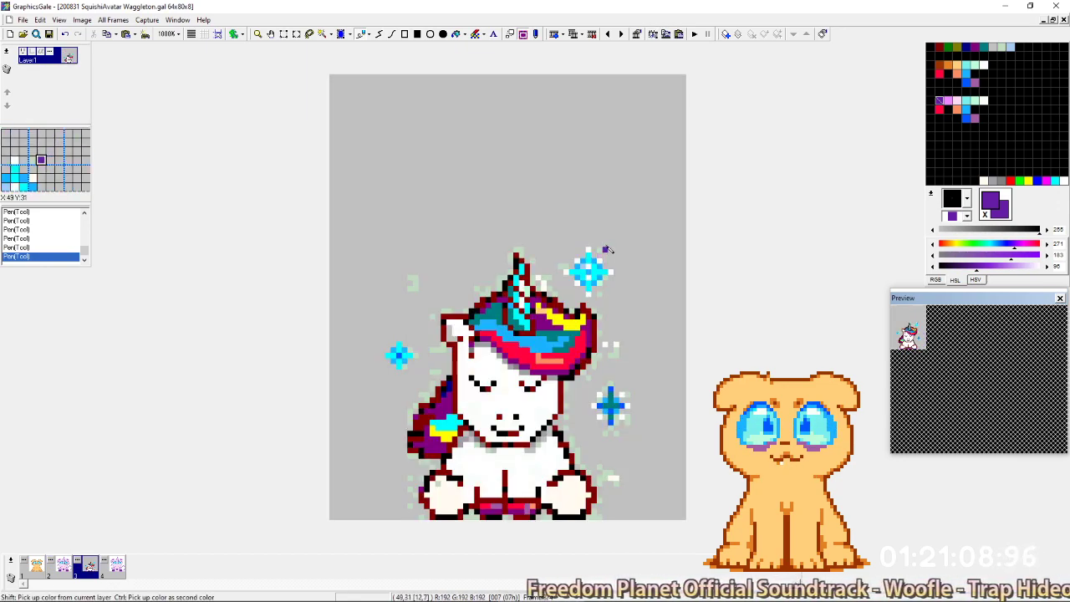
{"action": "key", "text": "Left"}
{"action": "key", "text": "Right"}
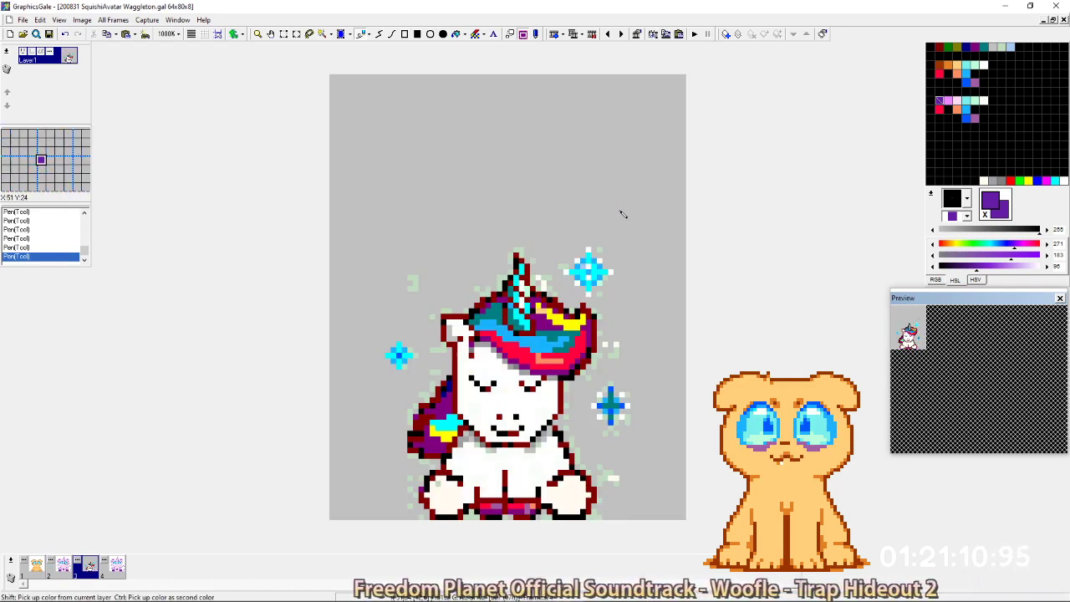
{"action": "key", "text": "Left"}
{"action": "key", "text": "Right"}
{"action": "key", "text": "Left"}
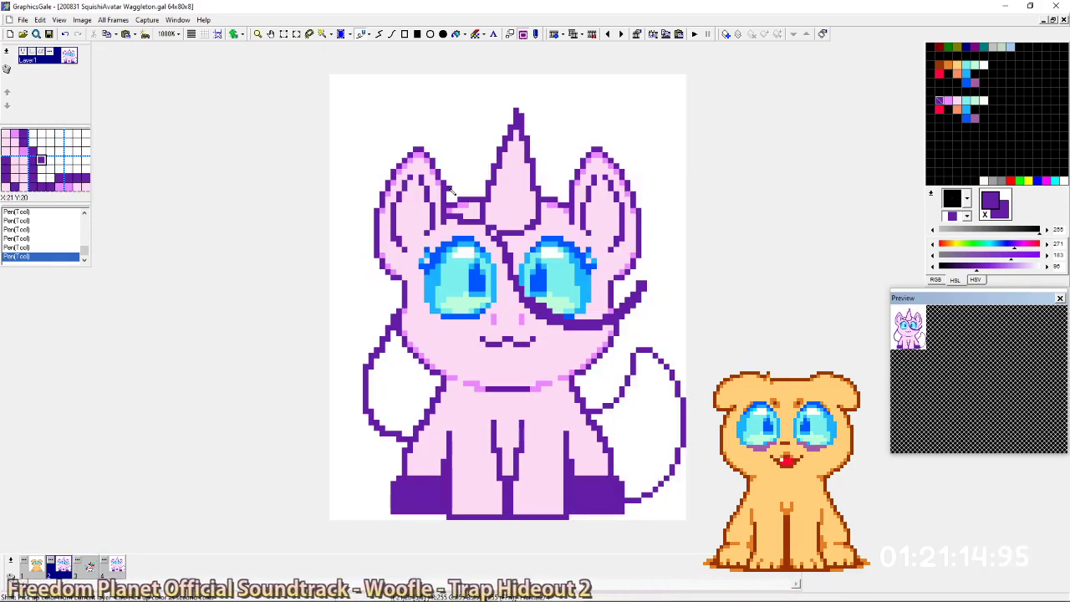
{"action": "left_click_drag", "start_coordinate": [449, 188], "coordinate": [487, 160]}
{"action": "left_click", "coordinate": [490, 156]}
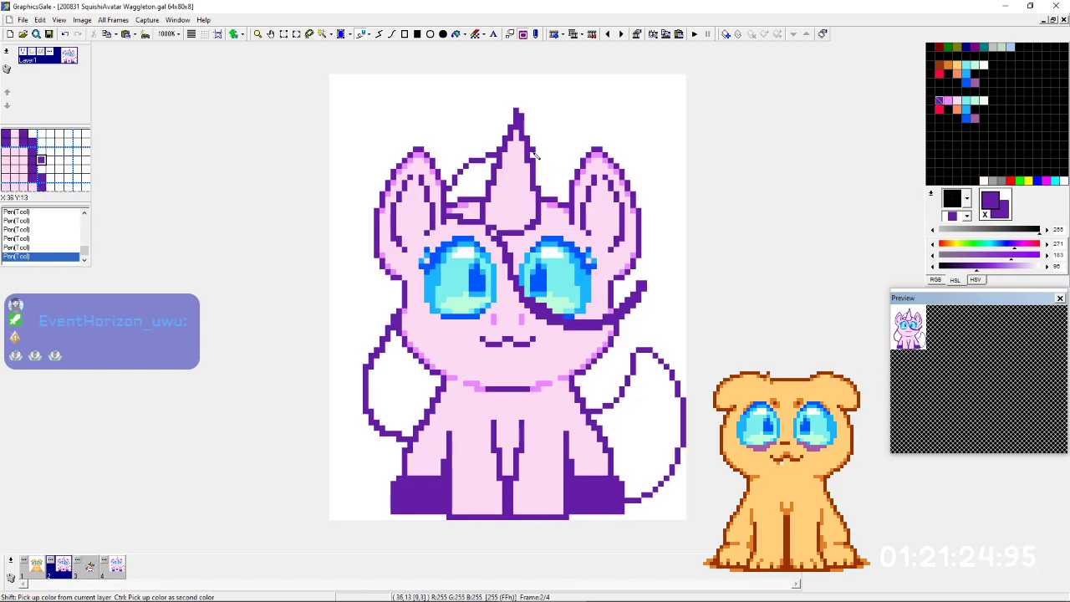
{"action": "left_click_drag", "start_coordinate": [541, 156], "coordinate": [547, 156]}
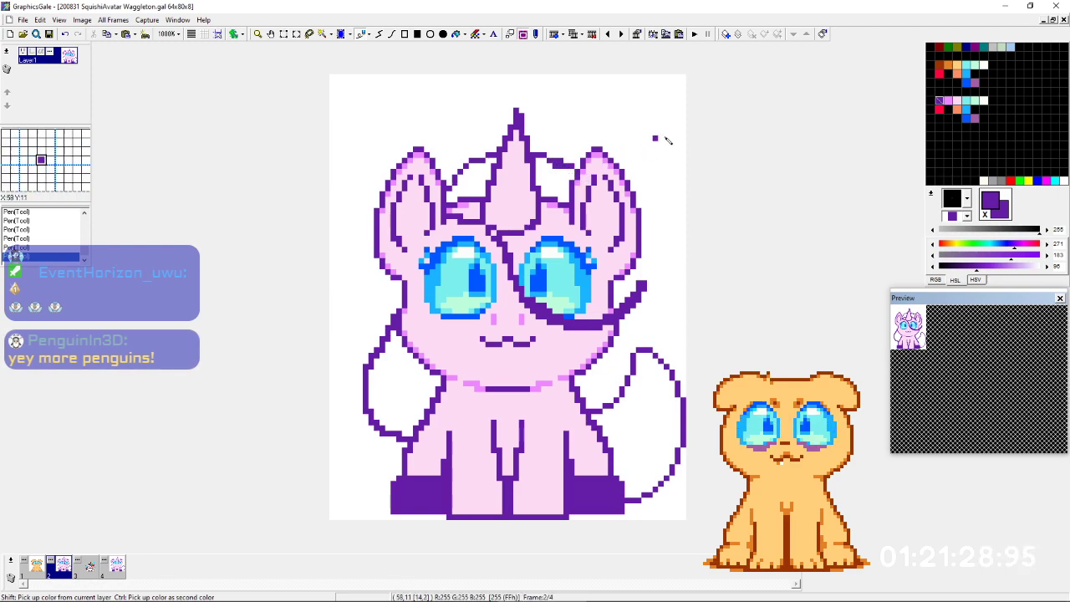
Draw the mane's outer purple outline beside the right ear with a pointed tip, curving down to meet the stroke past the cheek.
{"action": "key", "text": "period"}
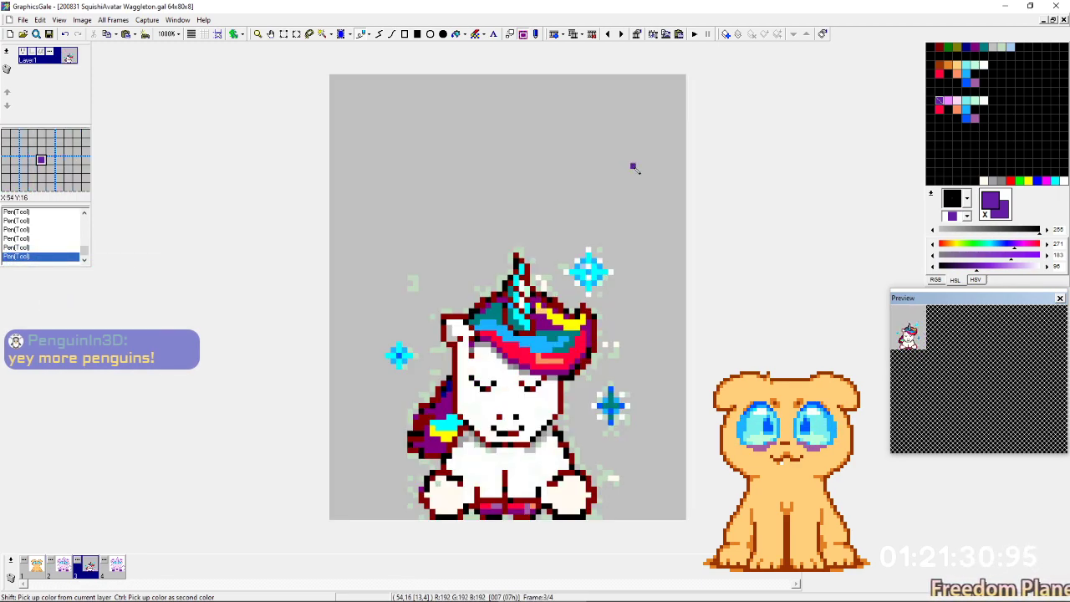
{"action": "key", "text": "comma"}
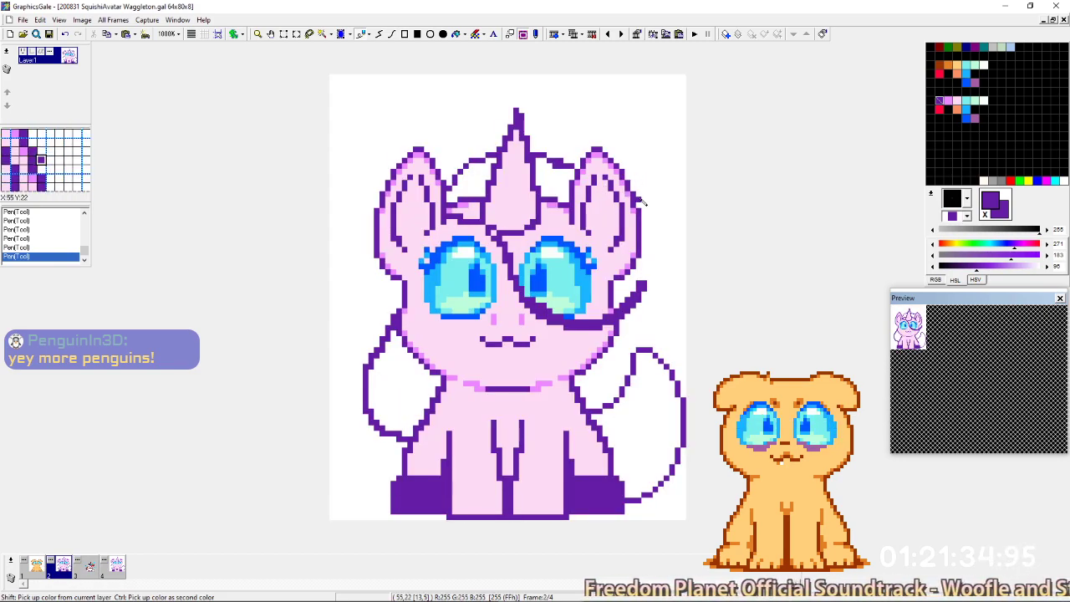
{"action": "mouse_move", "coordinate": [643, 200]}
{"action": "left_mouse_down"}
{"action": "mouse_move", "coordinate": [668, 230]}
{"action": "mouse_move", "coordinate": [668, 186]}
{"action": "mouse_move", "coordinate": [644, 289]}
{"action": "mouse_move", "coordinate": [666, 239]}
{"action": "mouse_move", "coordinate": [648, 285]}
{"action": "mouse_move", "coordinate": [660, 275]}
{"action": "mouse_move", "coordinate": [634, 305]}
{"action": "left_mouse_up"}
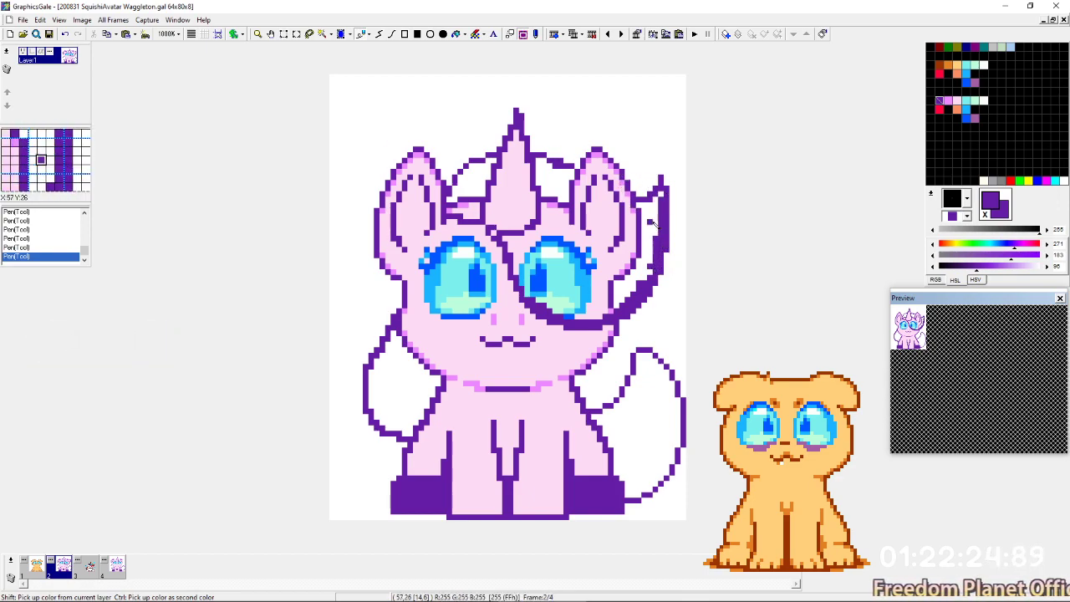
Thin the mane's outer right outline to a single-pixel purple line by painting its excess pixels white.
{"action": "right_click", "coordinate": [663, 261]}
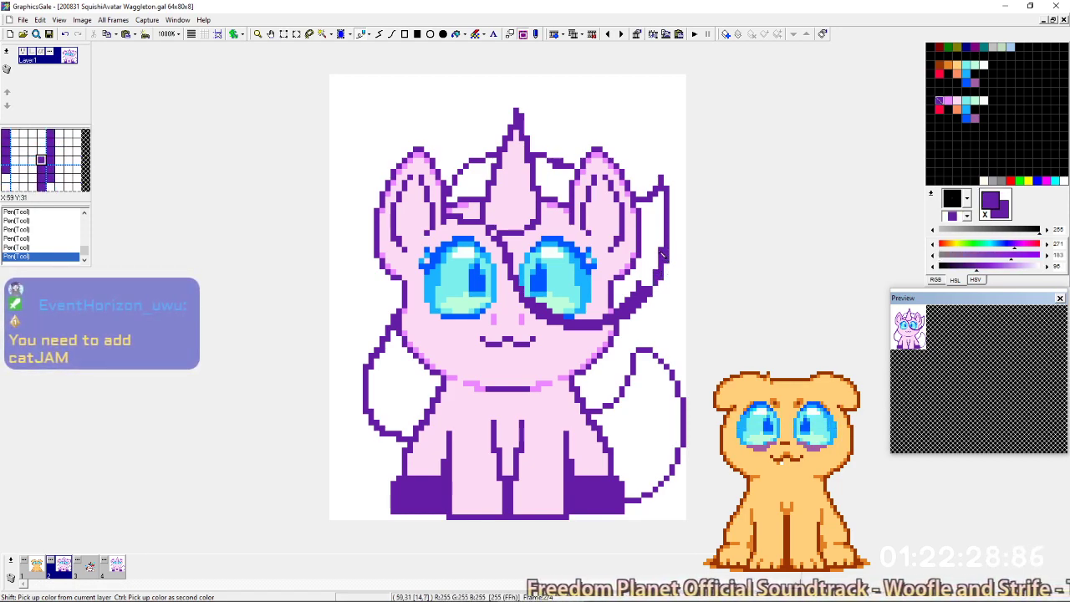
{"action": "left_click", "coordinate": [661, 251], "text": "ctrl"}
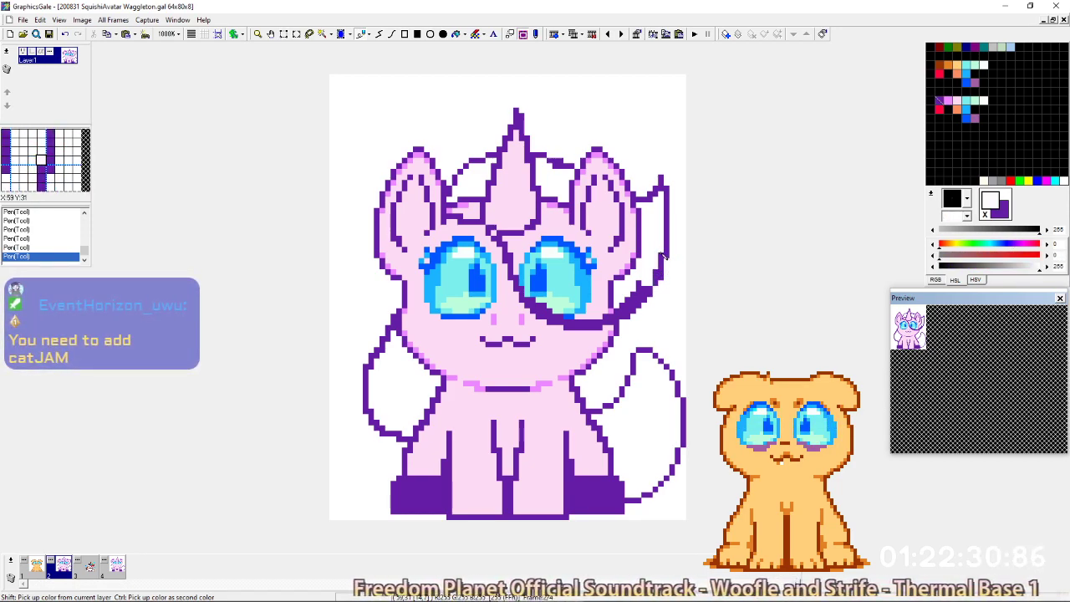
{"action": "left_click_drag", "start_coordinate": [644, 294], "coordinate": [617, 310]}
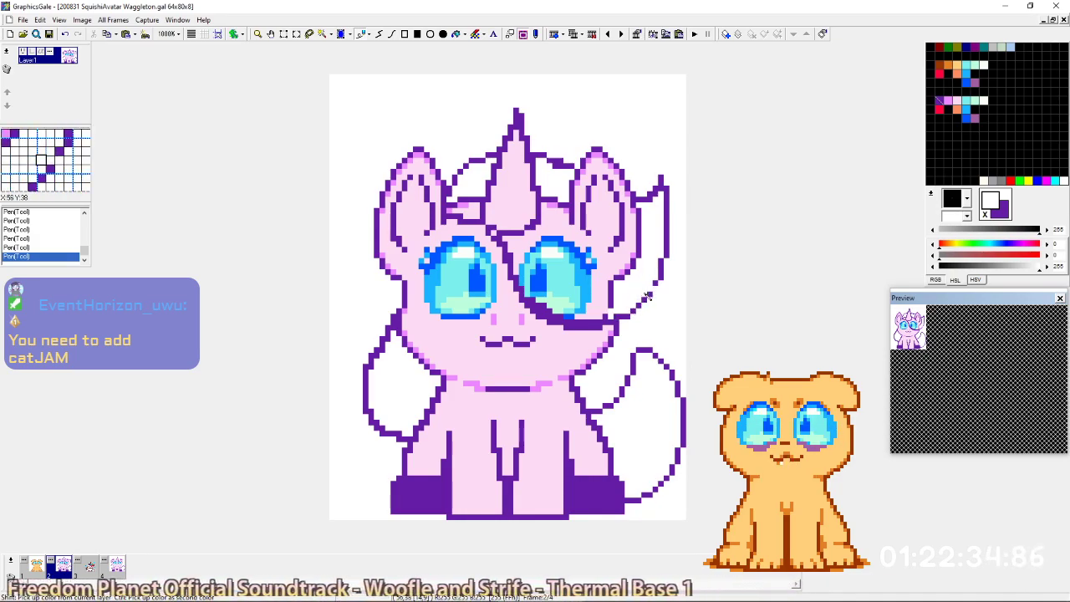
{"action": "left_click", "coordinate": [677, 201], "text": "ctrl"}
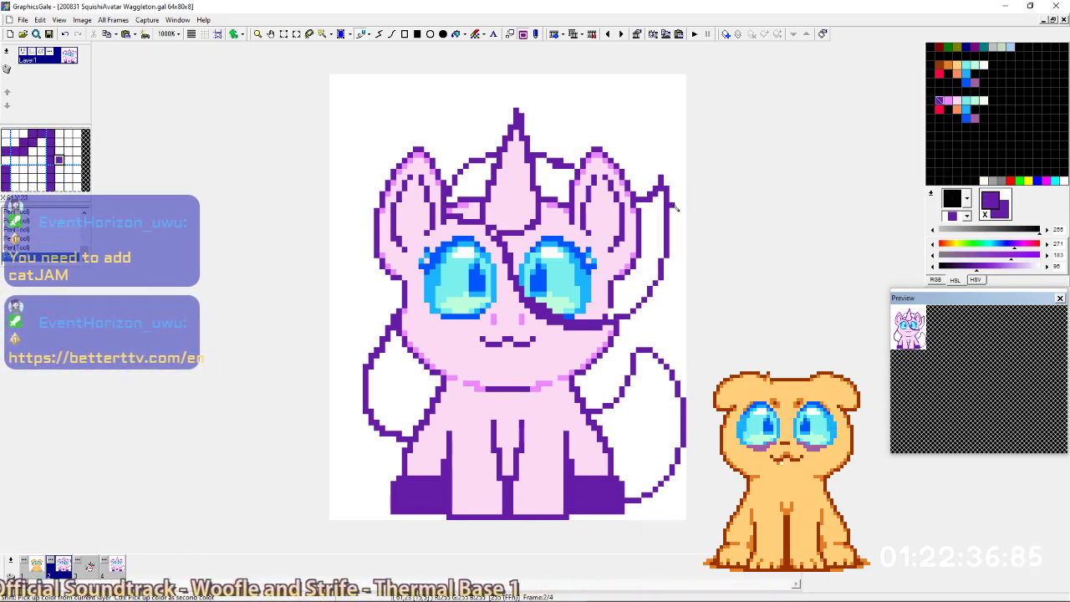
{"action": "left_click", "coordinate": [659, 286], "text": "ctrl"}
{"action": "left_click", "coordinate": [659, 286], "text": "ctrl"}
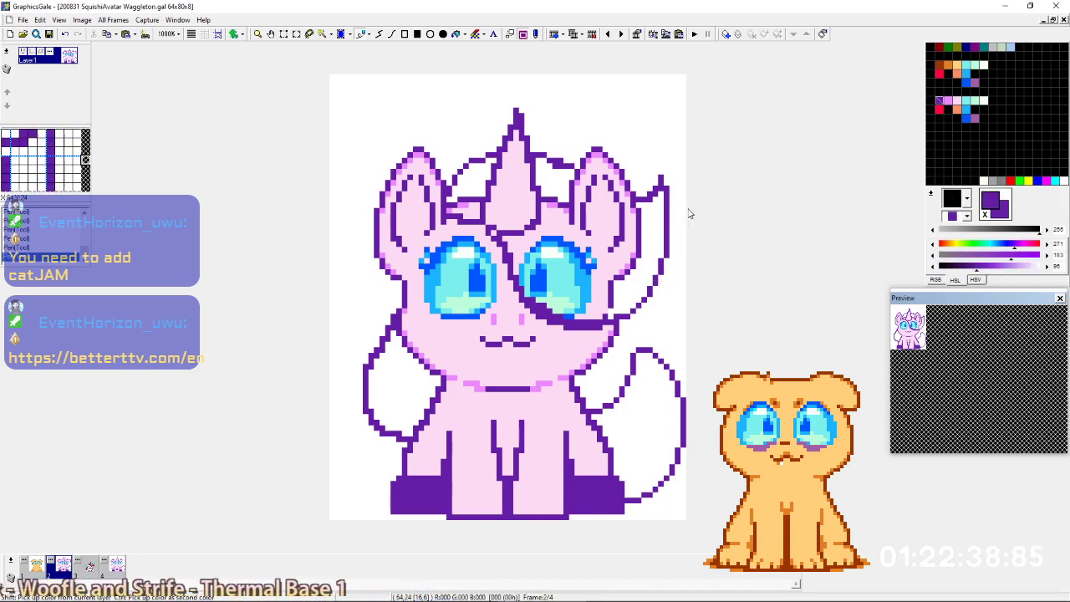
{"action": "right_click", "coordinate": [653, 255]}
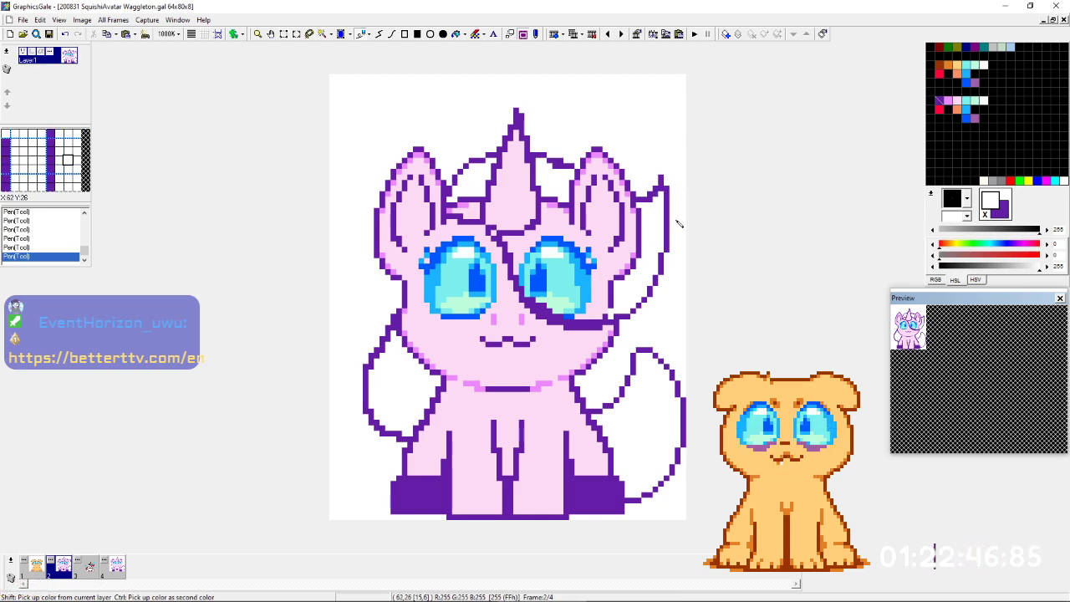
Switch to the browser to view the cartoon unicorn image results, and return to the drawing.
{"action": "key", "text": "alt+Tab"}
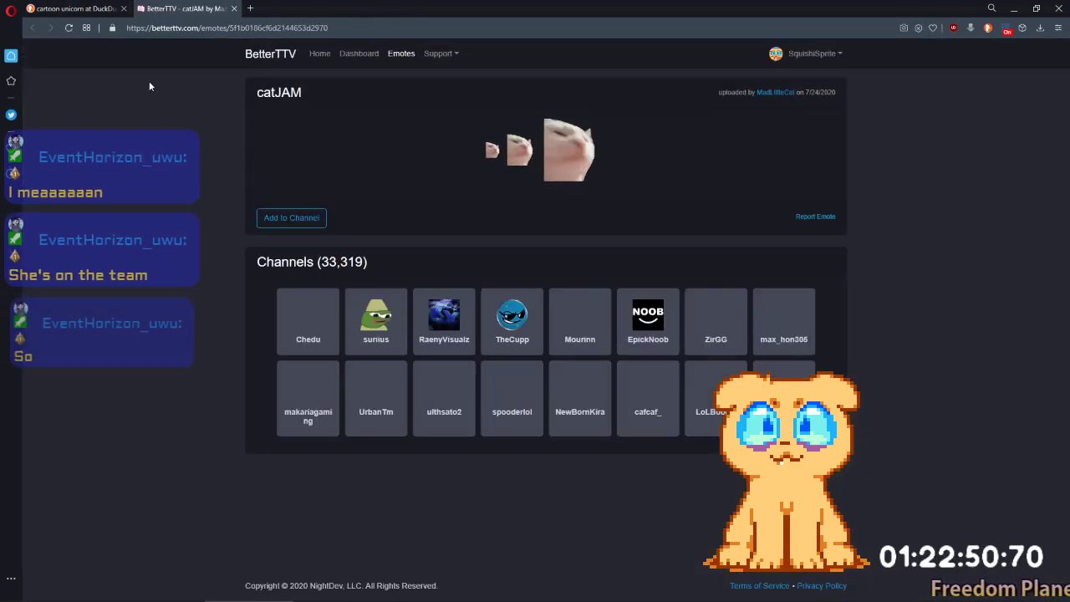
{"action": "left_click", "coordinate": [88, 7]}
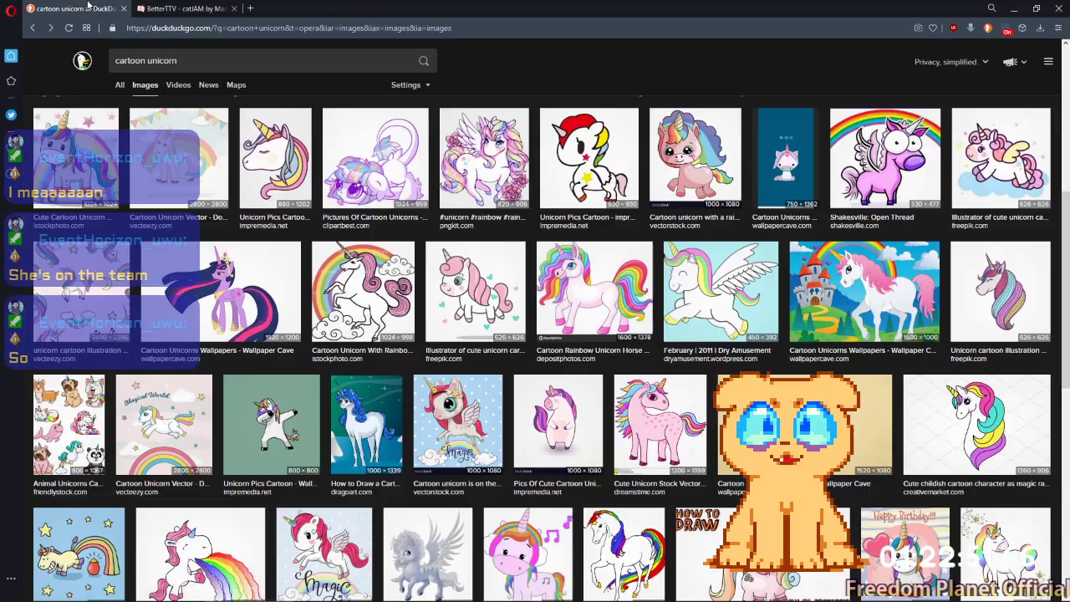
{"action": "left_click", "coordinate": [1013, 9]}
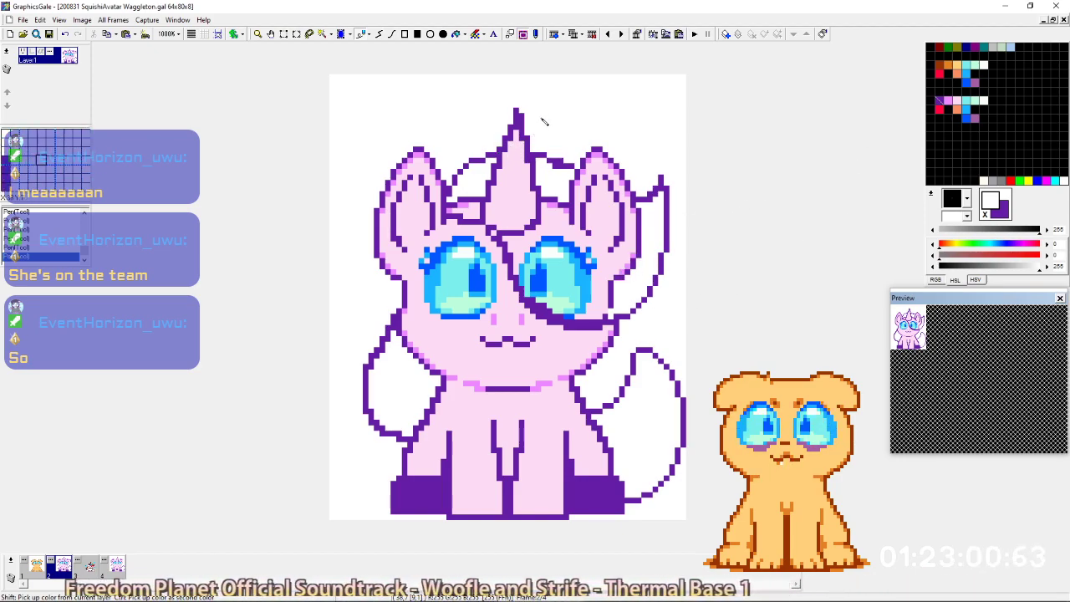
Refine the purple mane outline around the horn and its raised base line, and draw a purple edge across the lower right ear.
{"action": "left_click_drag", "start_coordinate": [492, 155], "coordinate": [489, 156]}
{"action": "right_click", "coordinate": [483, 160]}
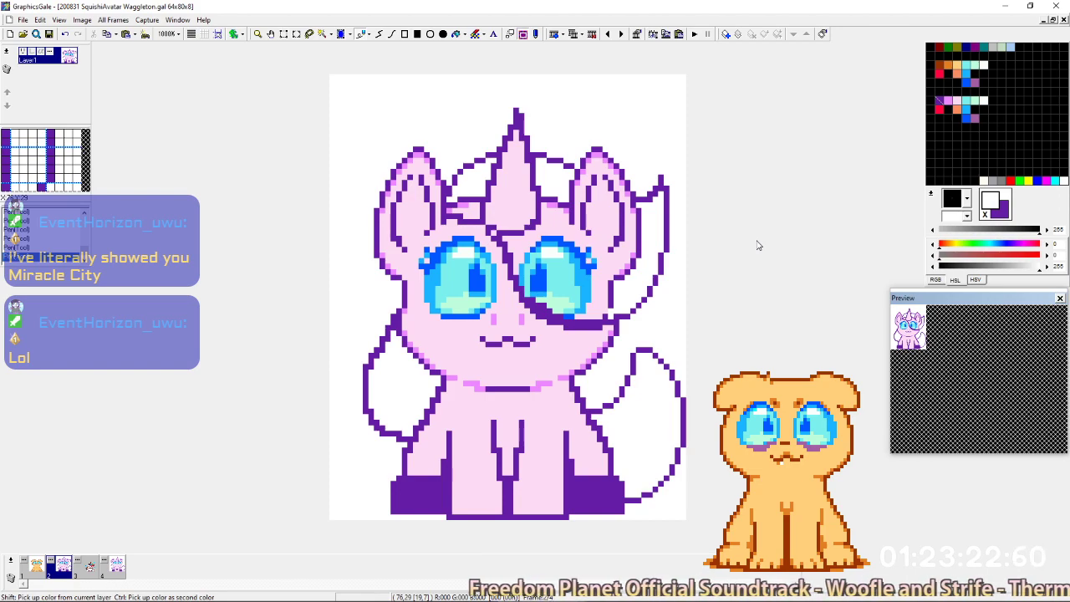
{"action": "right_click", "coordinate": [501, 245]}
{"action": "left_click_drag", "start_coordinate": [489, 208], "coordinate": [527, 222]}
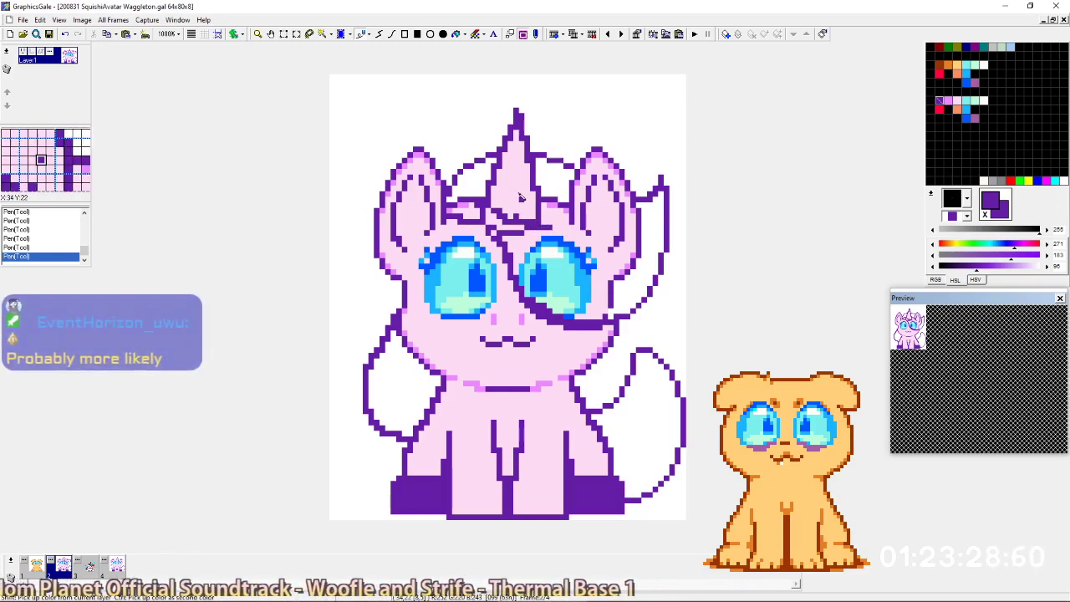
{"action": "right_click", "coordinate": [520, 216]}
{"action": "left_click", "coordinate": [517, 216]}
{"action": "right_click", "coordinate": [521, 223]}
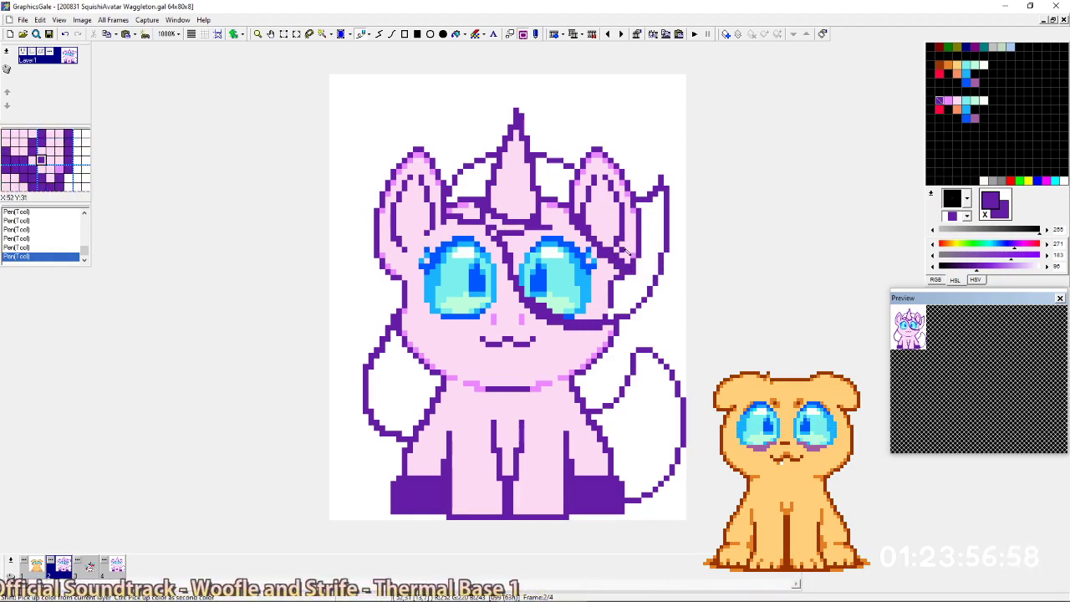
{"action": "right_click", "coordinate": [621, 247]}
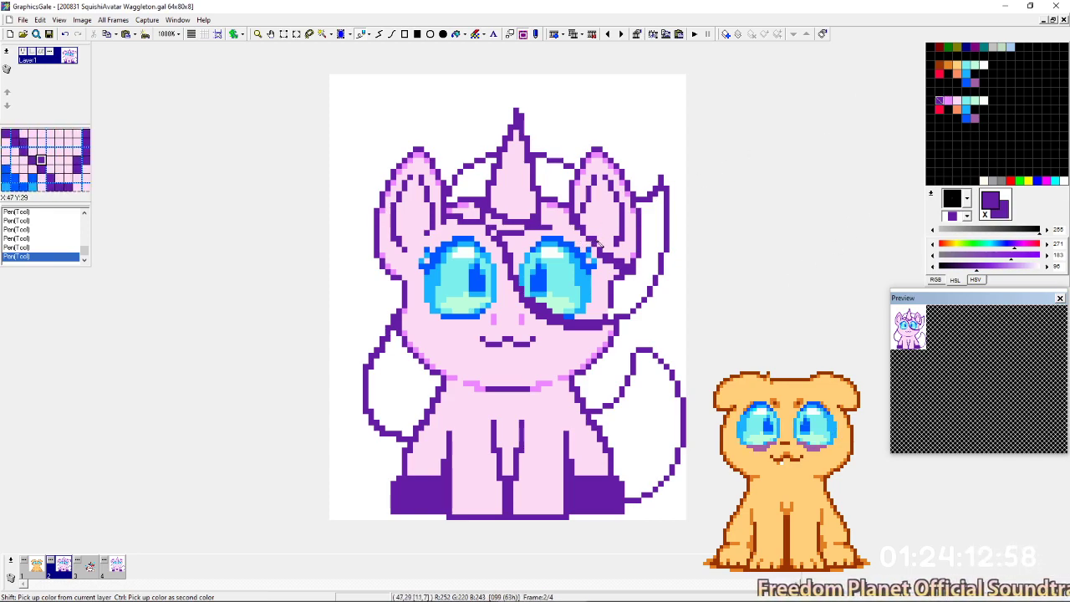
Create an orange swatch in the empty palette slot after white, with hue 39, full saturation and lightness 130.
{"action": "key", "text": "Left"}
{"action": "key", "text": "Right"}
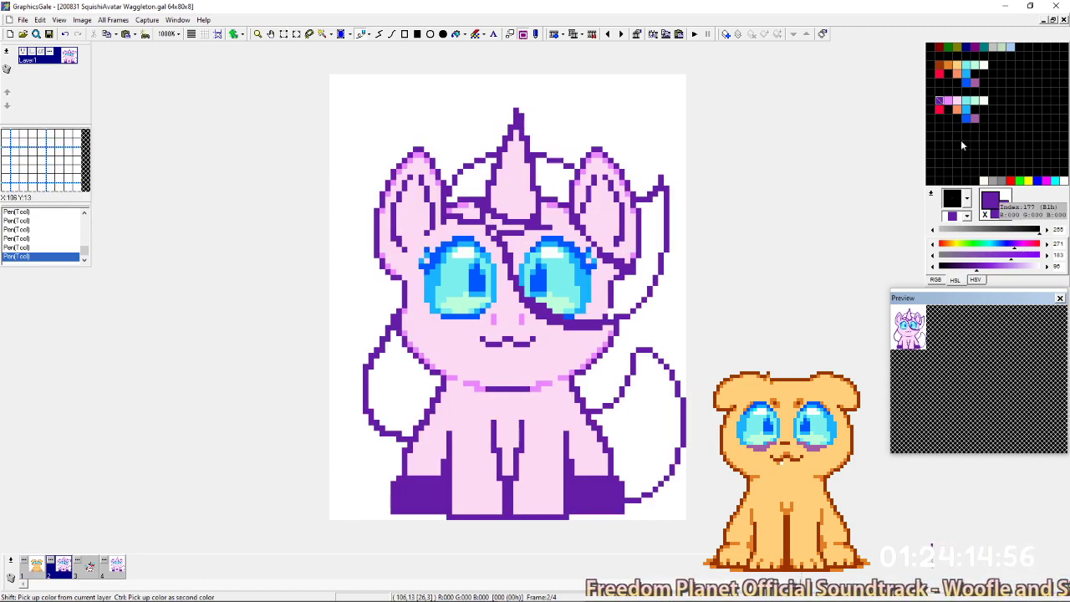
{"action": "left_click", "coordinate": [994, 102]}
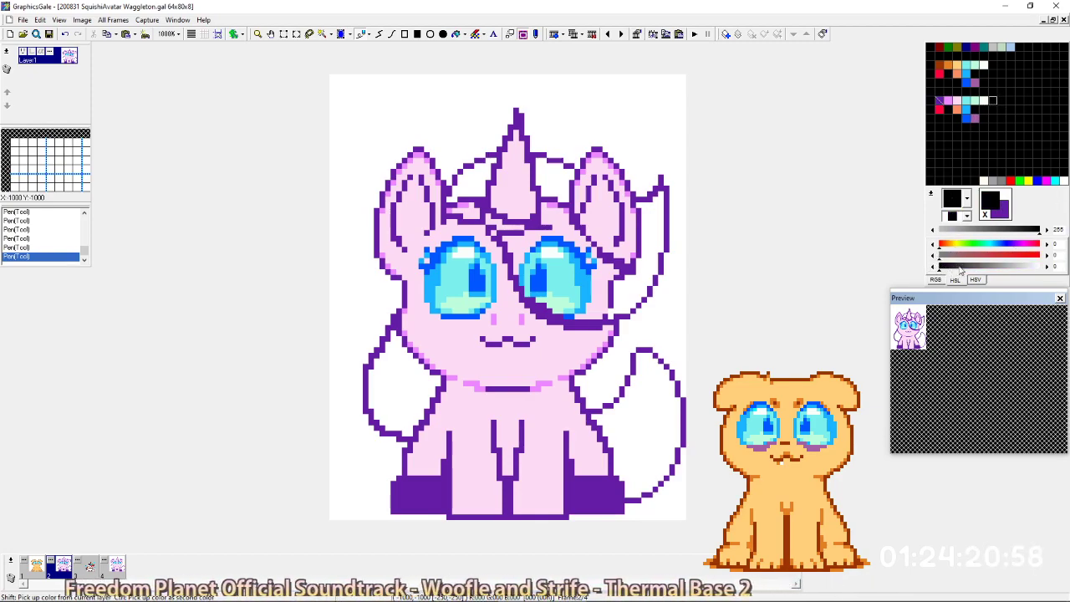
{"action": "left_click", "coordinate": [996, 244]}
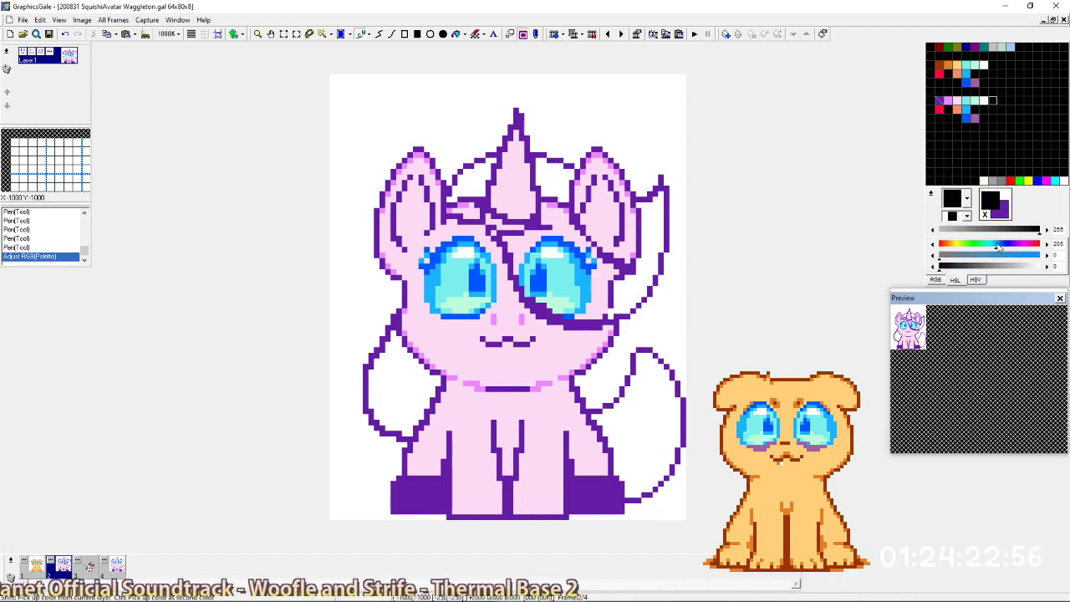
{"action": "left_click", "coordinate": [997, 265]}
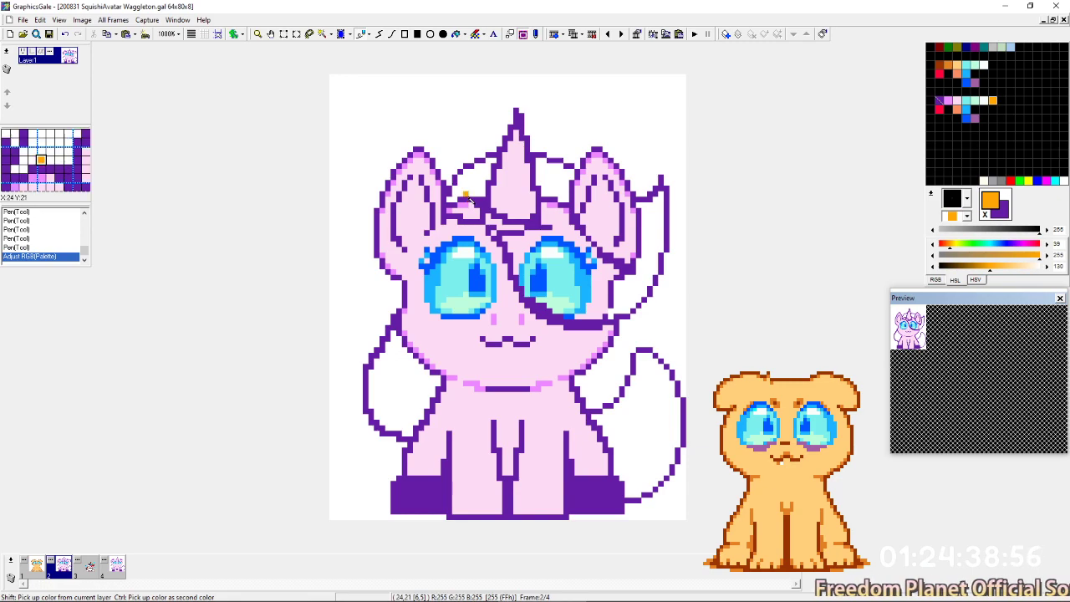
Paint the mane section between the left ear and the horn orange, following its upper arc and the strip across the forehead.
{"action": "left_click", "coordinate": [454, 200]}
{"action": "left_click", "coordinate": [454, 195]}
{"action": "left_click", "coordinate": [456, 189]}
{"action": "left_click", "coordinate": [459, 186]}
{"action": "left_click", "coordinate": [462, 181]}
{"action": "left_click", "coordinate": [466, 177]}
{"action": "left_click", "coordinate": [471, 173]}
{"action": "left_click", "coordinate": [476, 172]}
{"action": "left_click", "coordinate": [479, 168]}
{"action": "left_click", "coordinate": [484, 169]}
{"action": "left_click", "coordinate": [489, 168]}
{"action": "left_click", "coordinate": [493, 164]}
{"action": "mouse_move", "coordinate": [488, 173]}
{"action": "left_mouse_down"}
{"action": "mouse_move", "coordinate": [457, 212]}
{"action": "mouse_move", "coordinate": [478, 217]}
{"action": "left_mouse_up"}
{"action": "left_click", "coordinate": [460, 199]}
{"action": "left_click", "coordinate": [455, 205]}
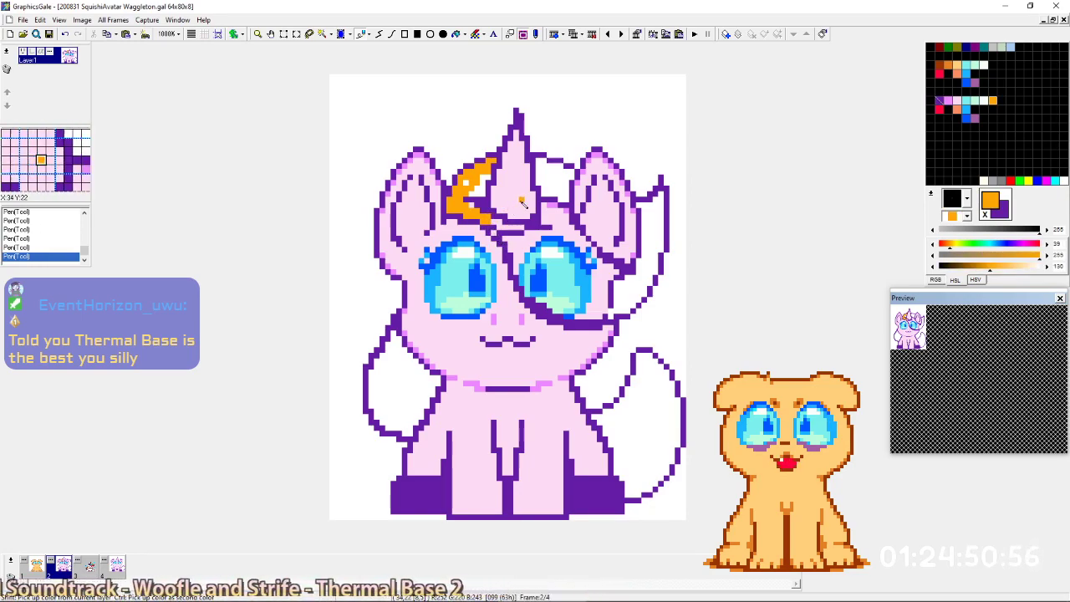
Paint the swept mane orange from the forehead across the covered eye and around the horn, filling it out to its purple outline.
{"action": "left_click_drag", "start_coordinate": [488, 222], "coordinate": [520, 251]}
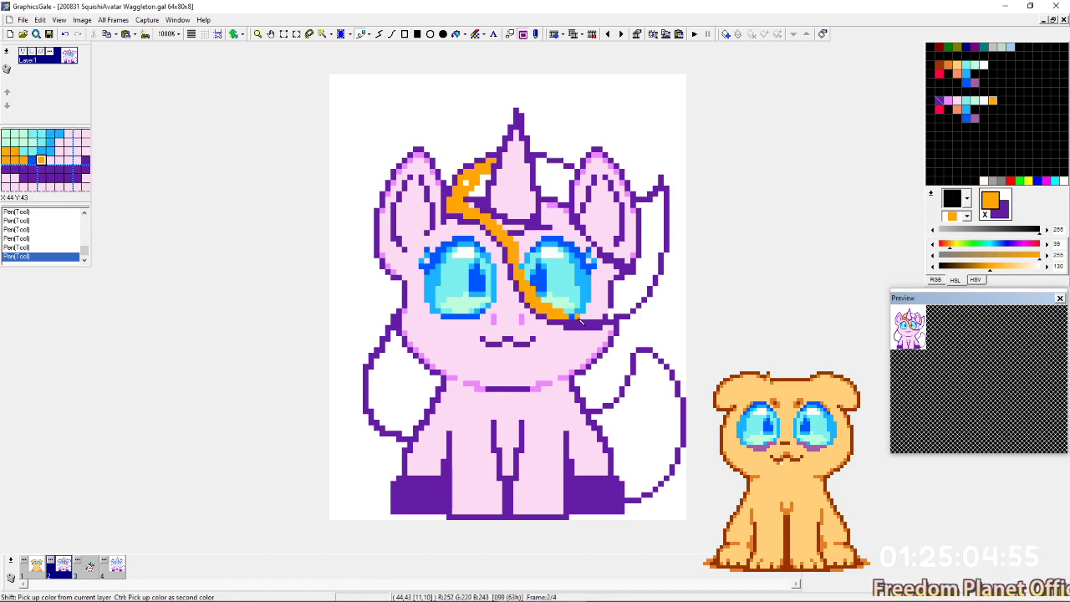
{"action": "mouse_move", "coordinate": [598, 322]}
{"action": "left_mouse_down"}
{"action": "mouse_move", "coordinate": [622, 304]}
{"action": "mouse_move", "coordinate": [622, 315]}
{"action": "mouse_move", "coordinate": [642, 304]}
{"action": "mouse_move", "coordinate": [626, 313]}
{"action": "mouse_move", "coordinate": [625, 289]}
{"action": "mouse_move", "coordinate": [562, 287]}
{"action": "mouse_move", "coordinate": [567, 312]}
{"action": "mouse_move", "coordinate": [536, 283]}
{"action": "mouse_move", "coordinate": [498, 219]}
{"action": "left_mouse_up"}
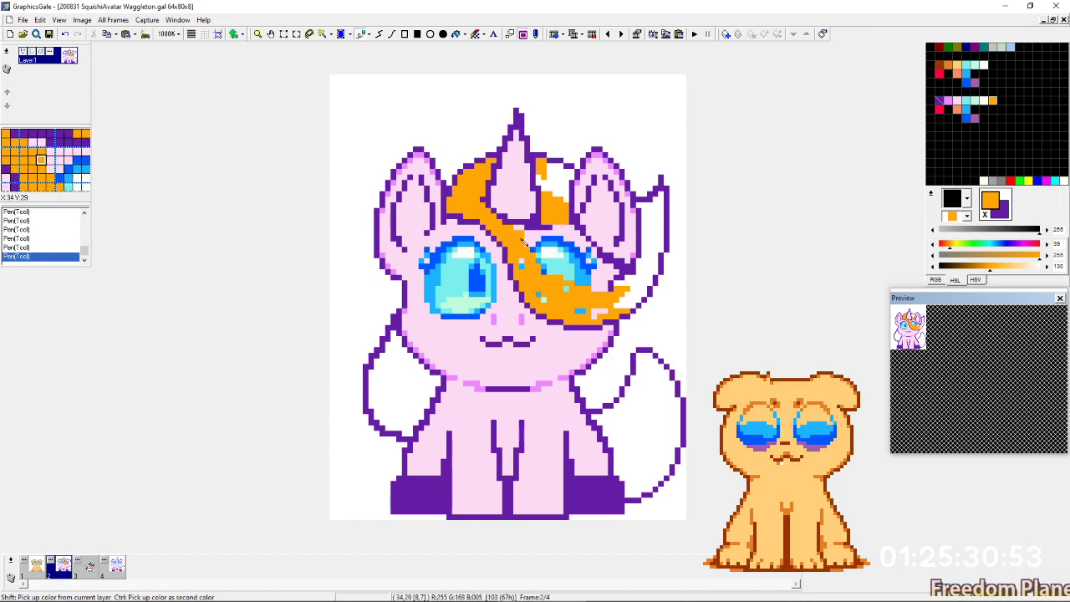
{"action": "mouse_move", "coordinate": [540, 252]}
{"action": "left_mouse_down"}
{"action": "mouse_move", "coordinate": [562, 234]}
{"action": "mouse_move", "coordinate": [567, 246]}
{"action": "mouse_move", "coordinate": [561, 231]}
{"action": "mouse_move", "coordinate": [580, 259]}
{"action": "mouse_move", "coordinate": [561, 285]}
{"action": "mouse_move", "coordinate": [546, 270]}
{"action": "mouse_move", "coordinate": [537, 286]}
{"action": "mouse_move", "coordinate": [591, 306]}
{"action": "mouse_move", "coordinate": [580, 311]}
{"action": "mouse_move", "coordinate": [597, 276]}
{"action": "mouse_move", "coordinate": [581, 239]}
{"action": "mouse_move", "coordinate": [605, 284]}
{"action": "mouse_move", "coordinate": [599, 261]}
{"action": "mouse_move", "coordinate": [633, 275]}
{"action": "left_mouse_up"}
{"action": "mouse_move", "coordinate": [562, 254]}
{"action": "left_mouse_down"}
{"action": "mouse_move", "coordinate": [550, 249]}
{"action": "mouse_move", "coordinate": [561, 271]}
{"action": "mouse_move", "coordinate": [572, 251]}
{"action": "mouse_move", "coordinate": [569, 270]}
{"action": "left_mouse_up"}
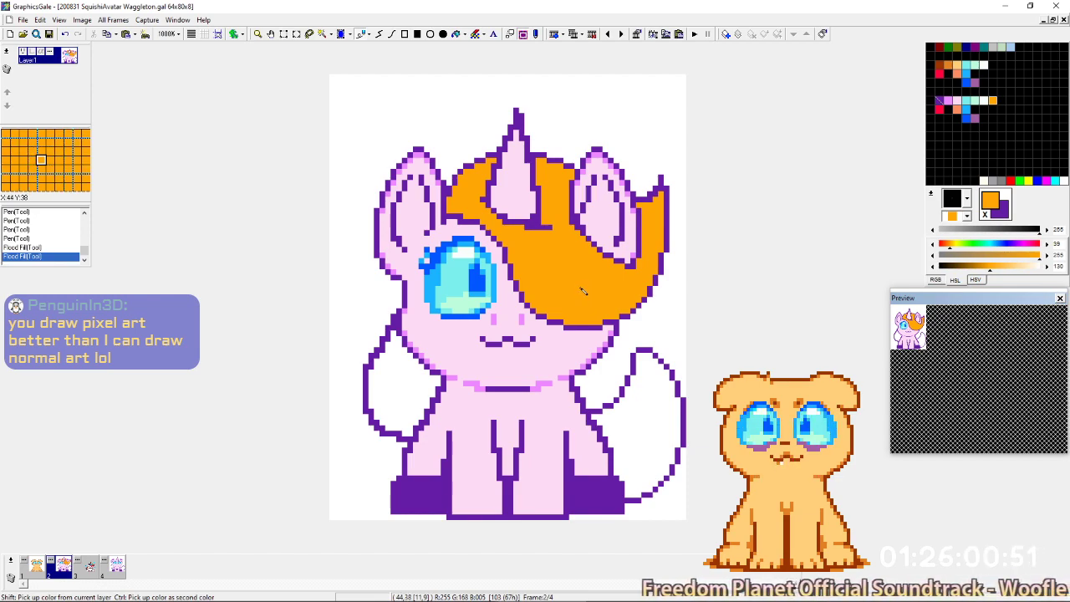
Compare the mane with the neighbouring frames, and draw a wider purple outline outside its lower and outer edges up to the canvas edge.
{"action": "key", "text": "Right"}
{"action": "key", "text": "Left"}
{"action": "key", "text": "Left"}
{"action": "key", "text": "Right"}
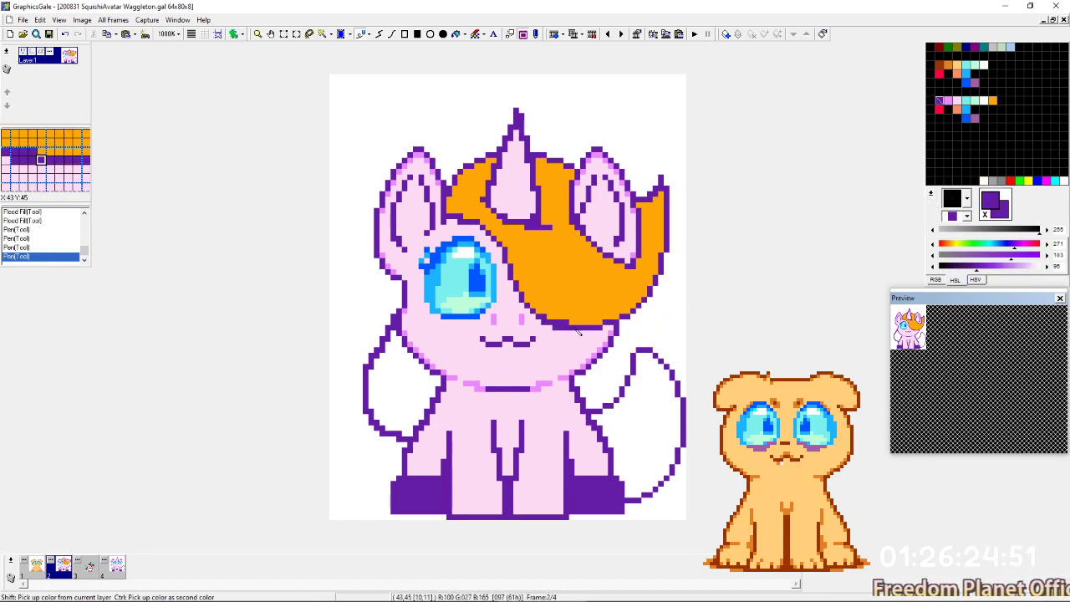
{"action": "mouse_move", "coordinate": [577, 339]}
{"action": "left_mouse_down"}
{"action": "mouse_move", "coordinate": [615, 340]}
{"action": "mouse_move", "coordinate": [602, 341]}
{"action": "mouse_move", "coordinate": [642, 317]}
{"action": "left_mouse_up"}
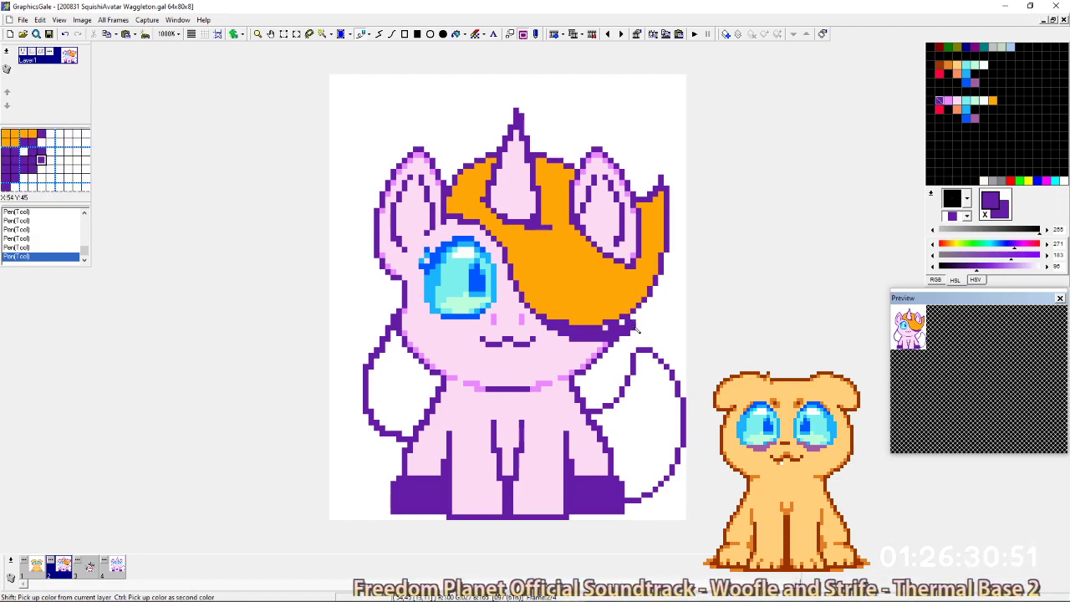
{"action": "left_click_drag", "start_coordinate": [637, 323], "coordinate": [669, 277]}
{"action": "mouse_move", "coordinate": [649, 319]}
{"action": "left_mouse_down"}
{"action": "mouse_move", "coordinate": [683, 235]}
{"action": "mouse_move", "coordinate": [667, 292]}
{"action": "mouse_move", "coordinate": [685, 262]}
{"action": "left_mouse_up"}
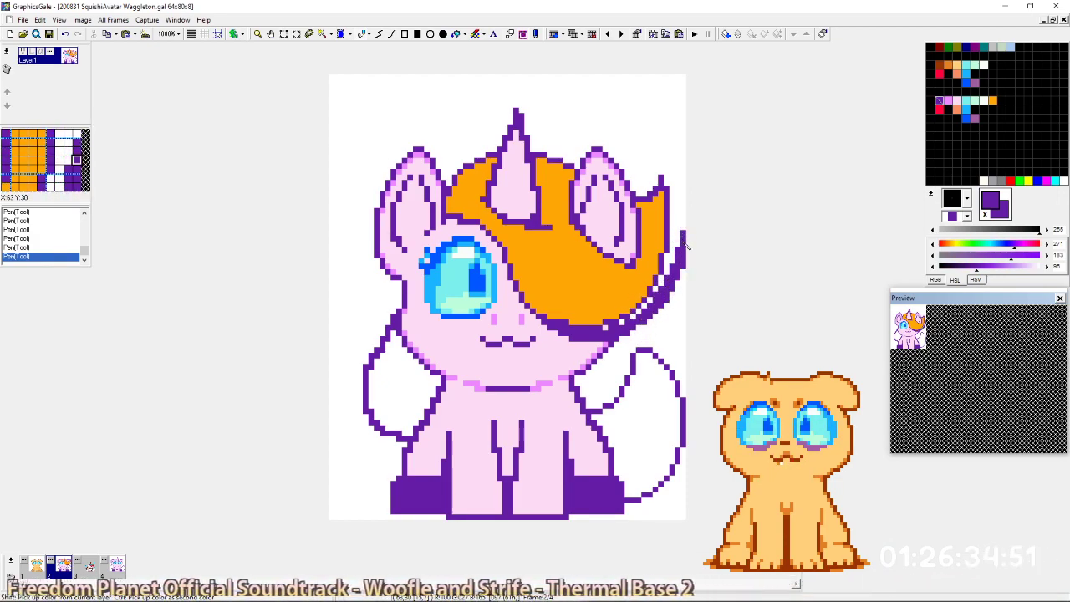
Outline a larger upturned mane tip in purple beside the right ear, replacing the smaller point and reaching the canvas edge.
{"action": "mouse_move", "coordinate": [668, 193]}
{"action": "left_mouse_down"}
{"action": "mouse_move", "coordinate": [681, 203]}
{"action": "mouse_move", "coordinate": [678, 218]}
{"action": "mouse_move", "coordinate": [644, 200]}
{"action": "mouse_move", "coordinate": [666, 197]}
{"action": "left_mouse_up"}
{"action": "left_click", "coordinate": [679, 199]}
{"action": "right_click", "coordinate": [673, 189]}
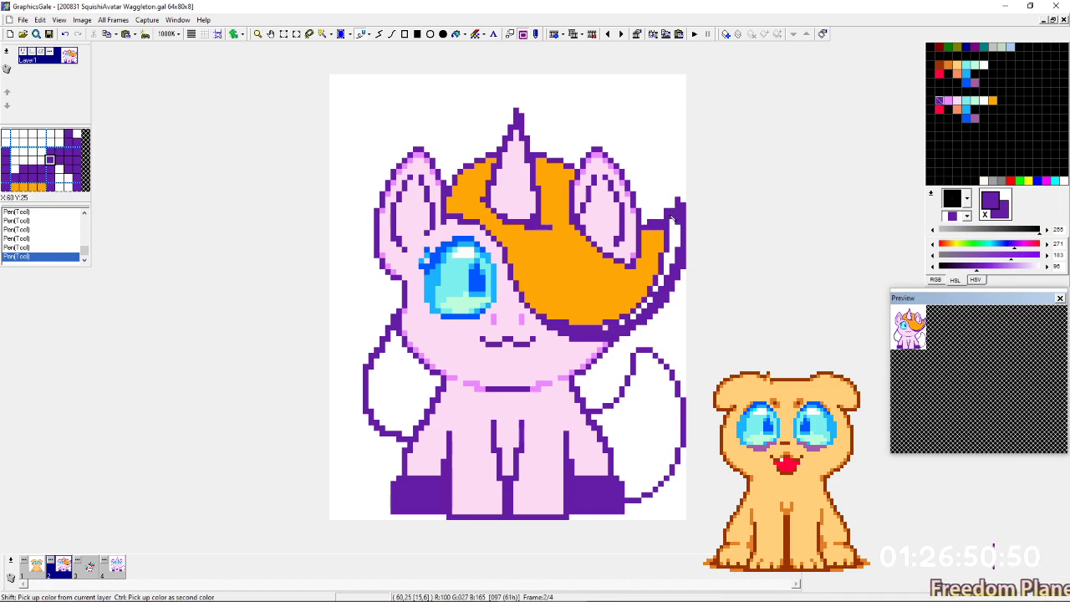
{"action": "left_click", "coordinate": [670, 219], "text": "ctrl"}
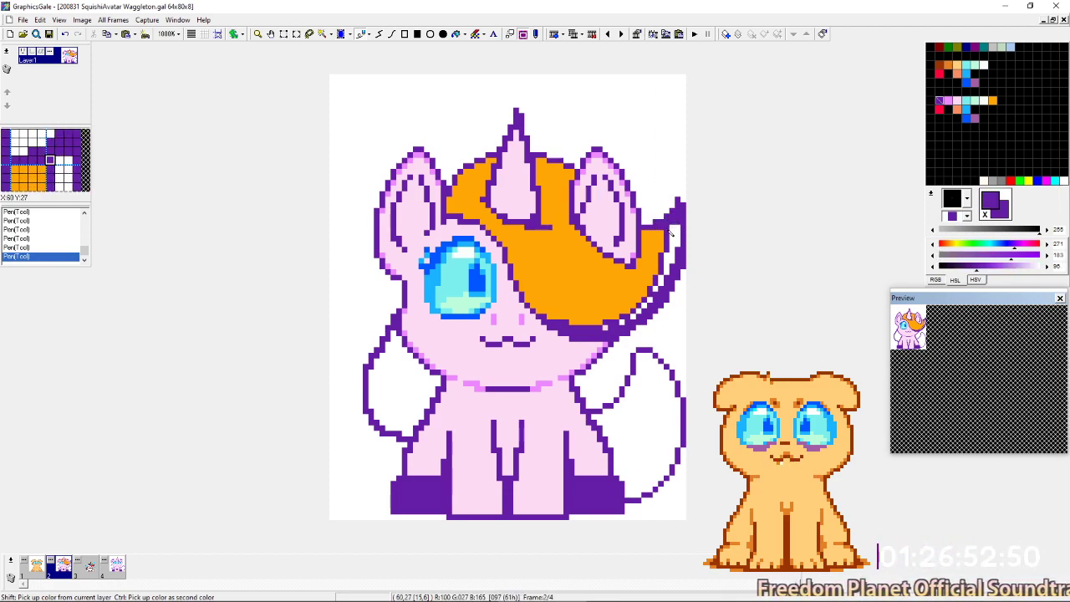
Paint the enlarged mane tip and the band between the old and new lower outlines orange, covering the old purple line.
{"action": "right_click", "coordinate": [661, 234]}
{"action": "mouse_move", "coordinate": [667, 226]}
{"action": "left_mouse_down"}
{"action": "mouse_move", "coordinate": [678, 216]}
{"action": "mouse_move", "coordinate": [667, 231]}
{"action": "mouse_move", "coordinate": [673, 278]}
{"action": "left_mouse_up"}
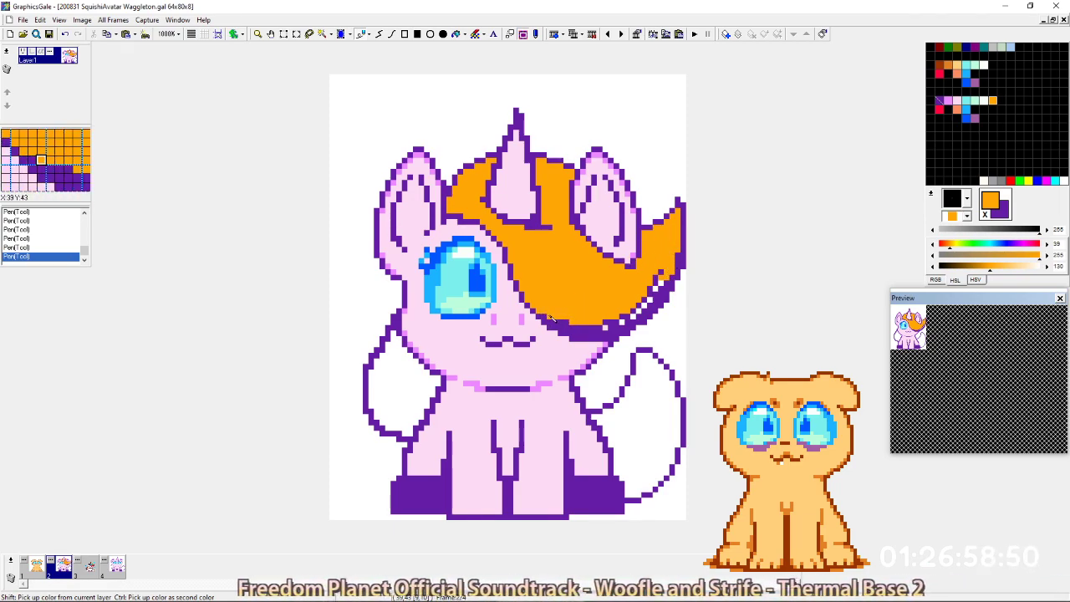
{"action": "mouse_move", "coordinate": [556, 324]}
{"action": "left_mouse_down"}
{"action": "mouse_move", "coordinate": [625, 328]}
{"action": "mouse_move", "coordinate": [661, 288]}
{"action": "left_mouse_up"}
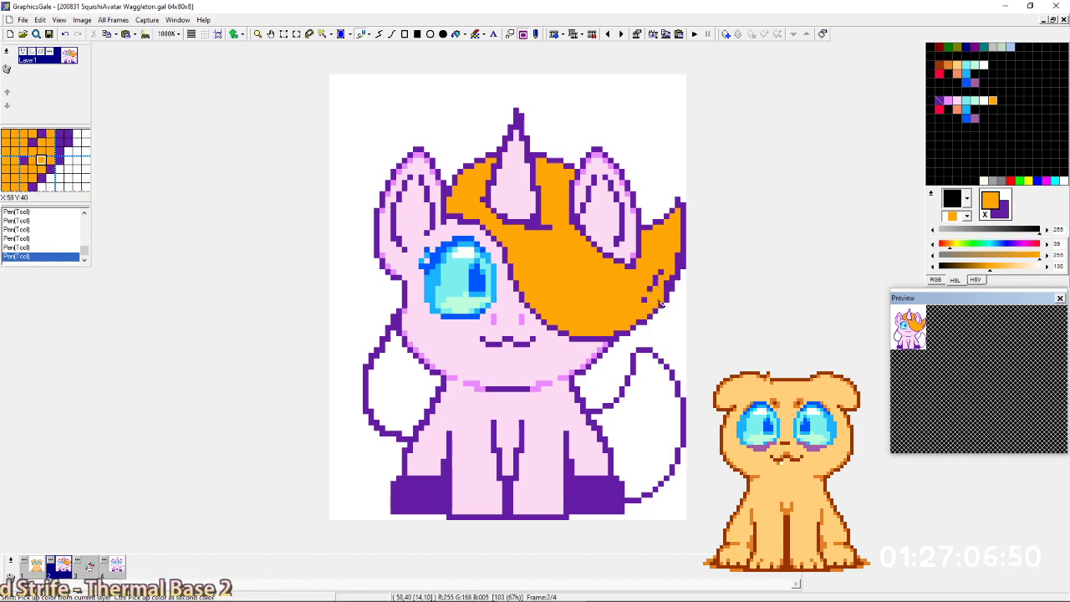
{"action": "left_click", "coordinate": [662, 271]}
{"action": "left_click_drag", "start_coordinate": [677, 267], "coordinate": [678, 254]}
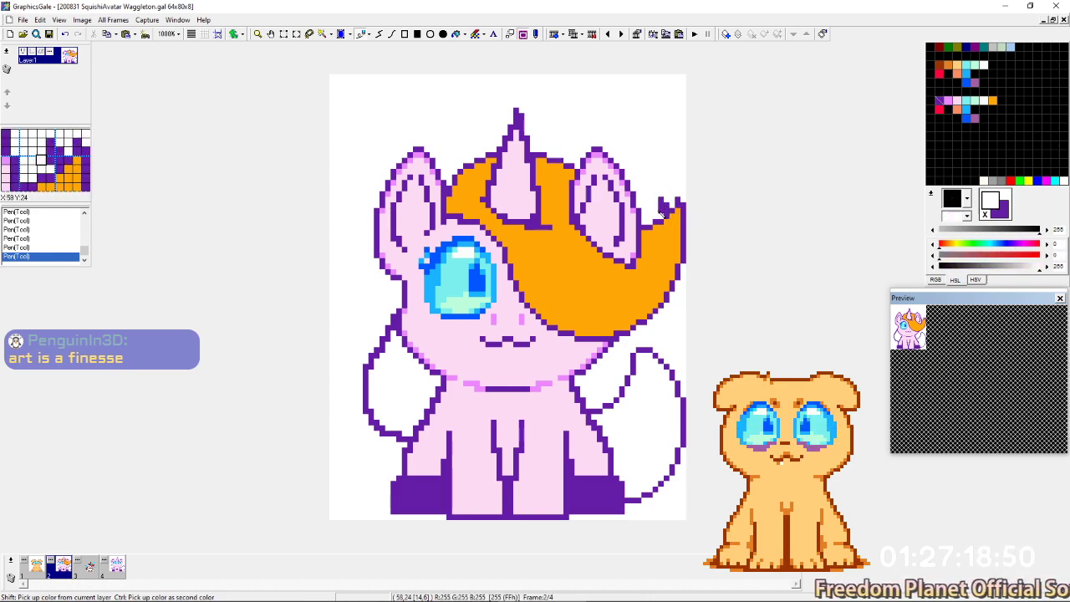
Reshape the upturned mane tip so its point sits inward from the canvas edge, with a purple outline, orange filling and white cleanup.
{"action": "right_click", "coordinate": [668, 210]}
{"action": "left_click_drag", "start_coordinate": [667, 200], "coordinate": [660, 213]}
{"action": "right_click", "coordinate": [674, 220]}
{"action": "right_click", "coordinate": [669, 213]}
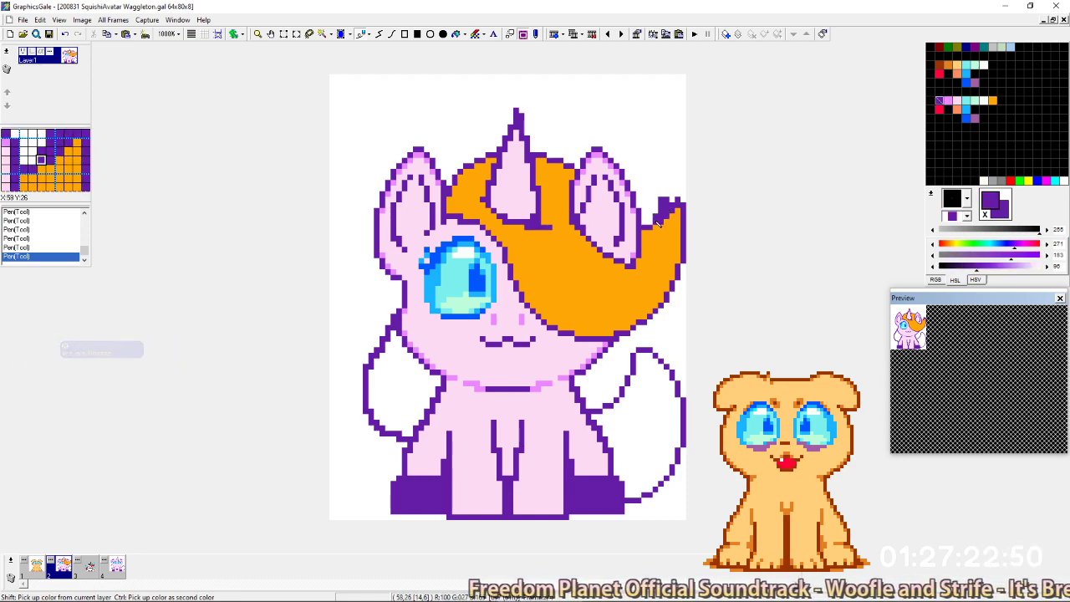
{"action": "left_click", "coordinate": [664, 222], "text": "shift"}
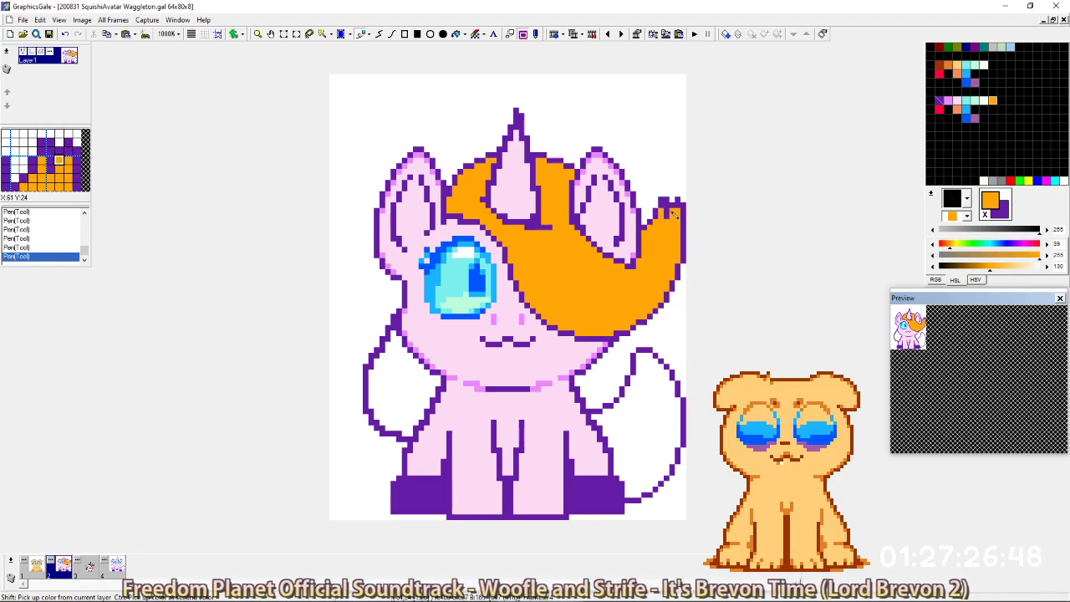
{"action": "left_click", "coordinate": [681, 206], "text": "shift"}
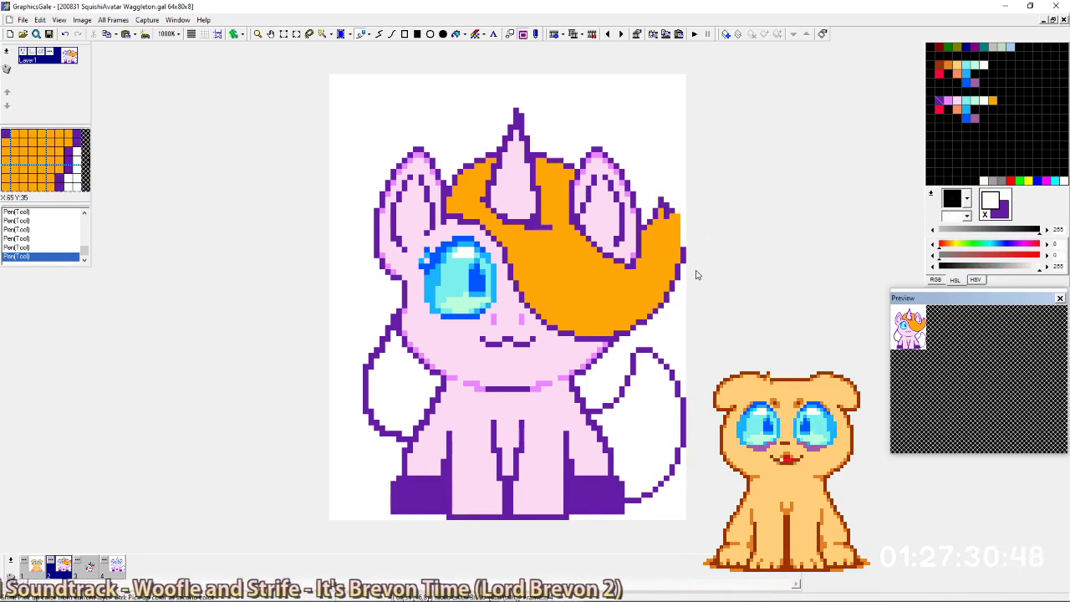
{"action": "right_click", "coordinate": [668, 212]}
{"action": "left_click", "coordinate": [673, 216]}
{"action": "right_click", "coordinate": [679, 210]}
{"action": "right_click", "coordinate": [672, 217]}
{"action": "left_click_drag", "start_coordinate": [673, 219], "coordinate": [679, 232]}
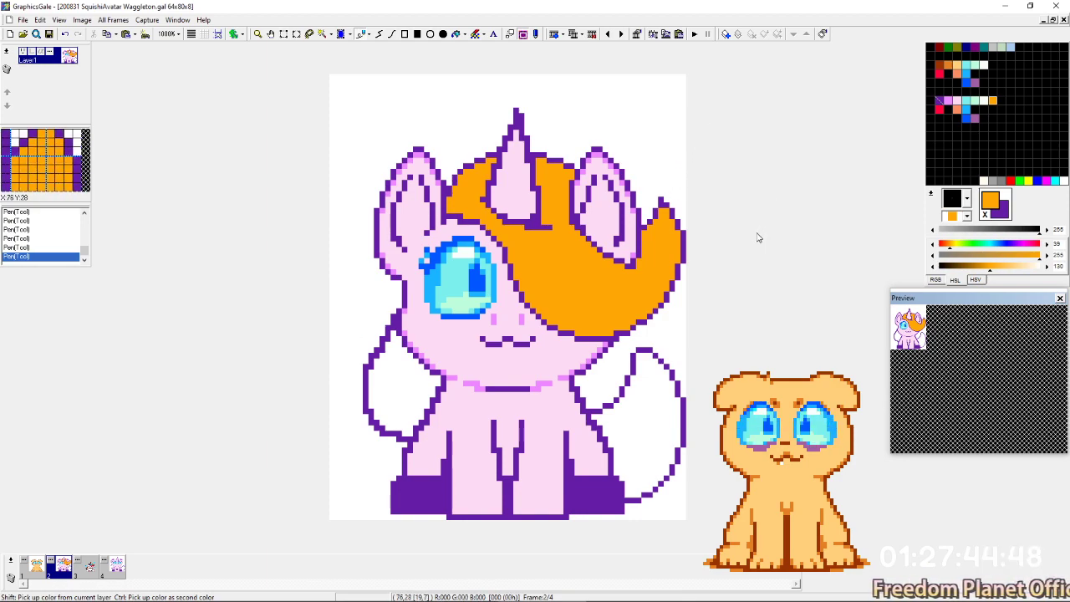
Erase the upturned mane tip with white, and draw a lower purple mane outline sweeping beneath the cheek and up to a point.
{"action": "mouse_move", "coordinate": [667, 205]}
{"action": "left_mouse_down"}
{"action": "mouse_move", "coordinate": [679, 279]}
{"action": "mouse_move", "coordinate": [683, 238]}
{"action": "mouse_move", "coordinate": [661, 208]}
{"action": "mouse_move", "coordinate": [684, 237]}
{"action": "left_mouse_up"}
{"action": "right_click", "coordinate": [604, 300]}
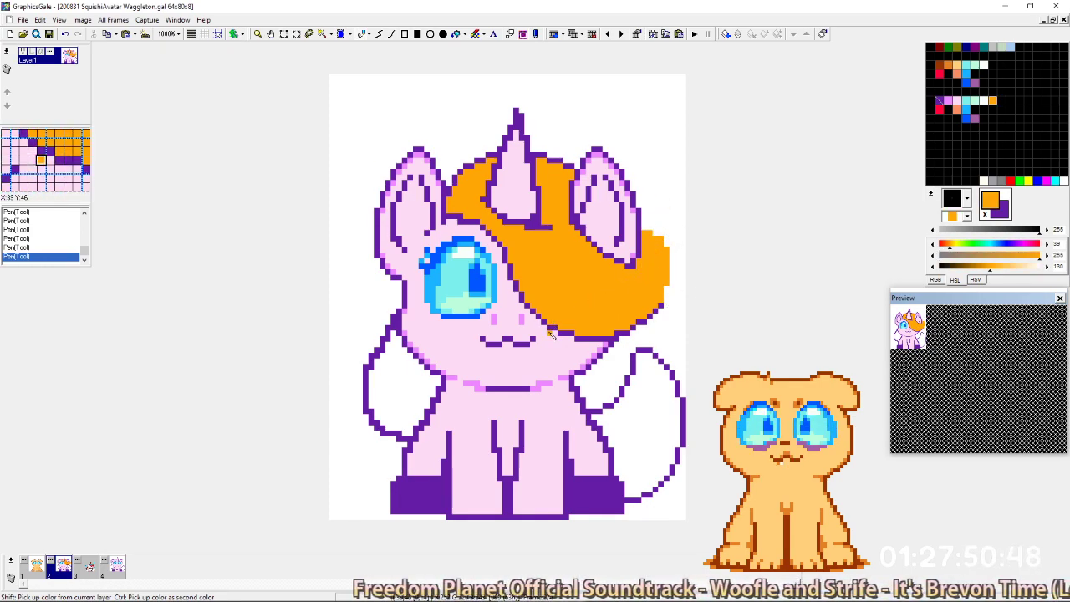
{"action": "right_click", "coordinate": [542, 316]}
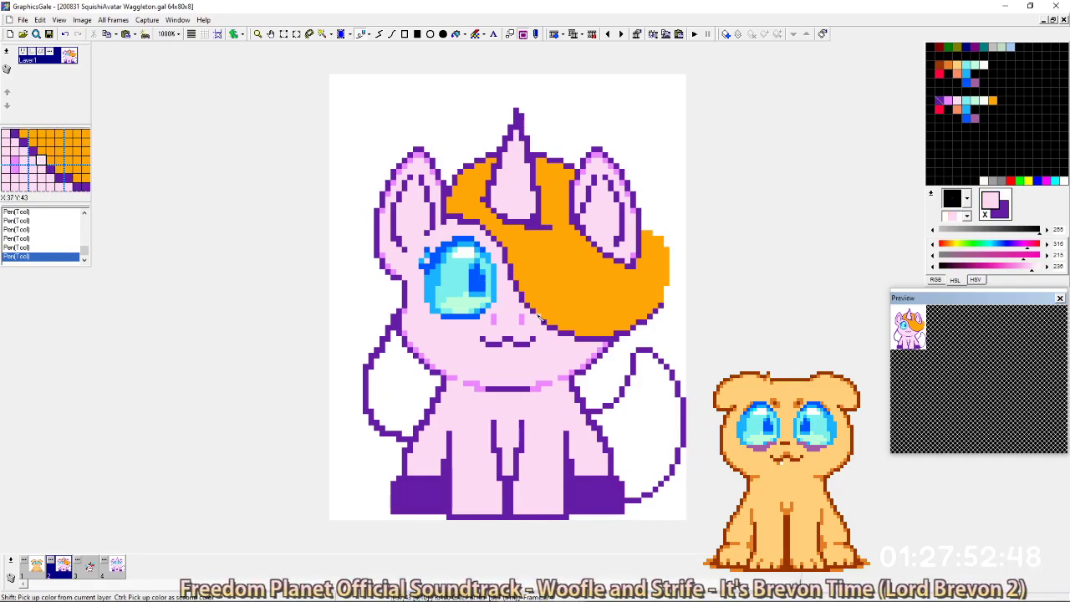
{"action": "right_click", "coordinate": [542, 313]}
{"action": "right_click", "coordinate": [538, 317]}
{"action": "left_click_drag", "start_coordinate": [539, 322], "coordinate": [533, 314]}
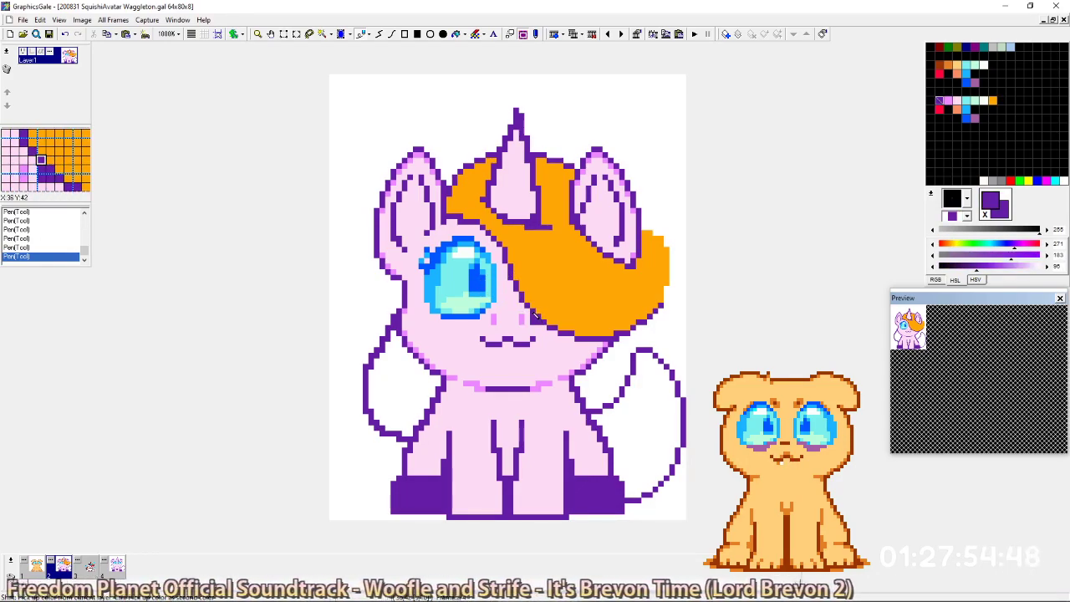
{"action": "right_click", "coordinate": [552, 331]}
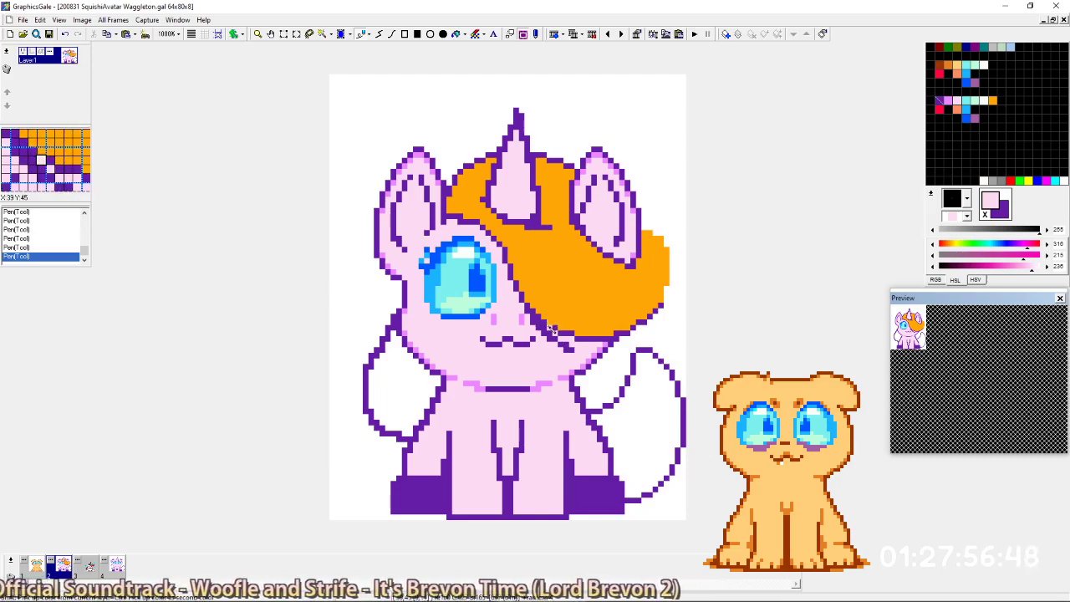
{"action": "right_click", "coordinate": [553, 344]}
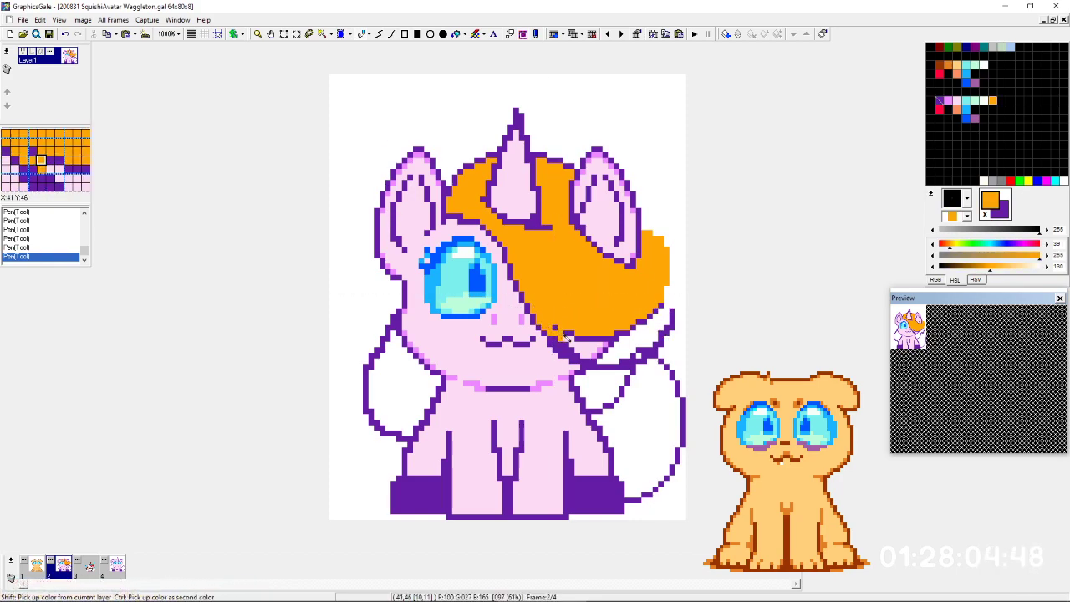
Paint the mane orange down to the new lower outline, covering the old purple edge and the white gap near the point.
{"action": "right_click", "coordinate": [542, 333]}
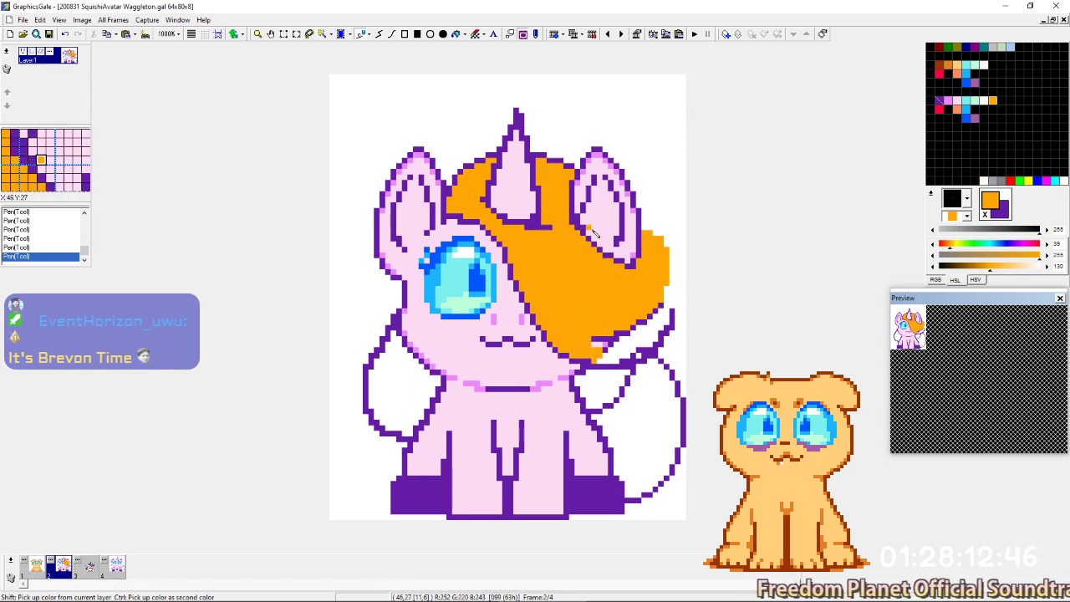
{"action": "key", "text": "Right"}
{"action": "key", "text": "Right"}
{"action": "key", "text": "Left"}
{"action": "key", "text": "Left"}
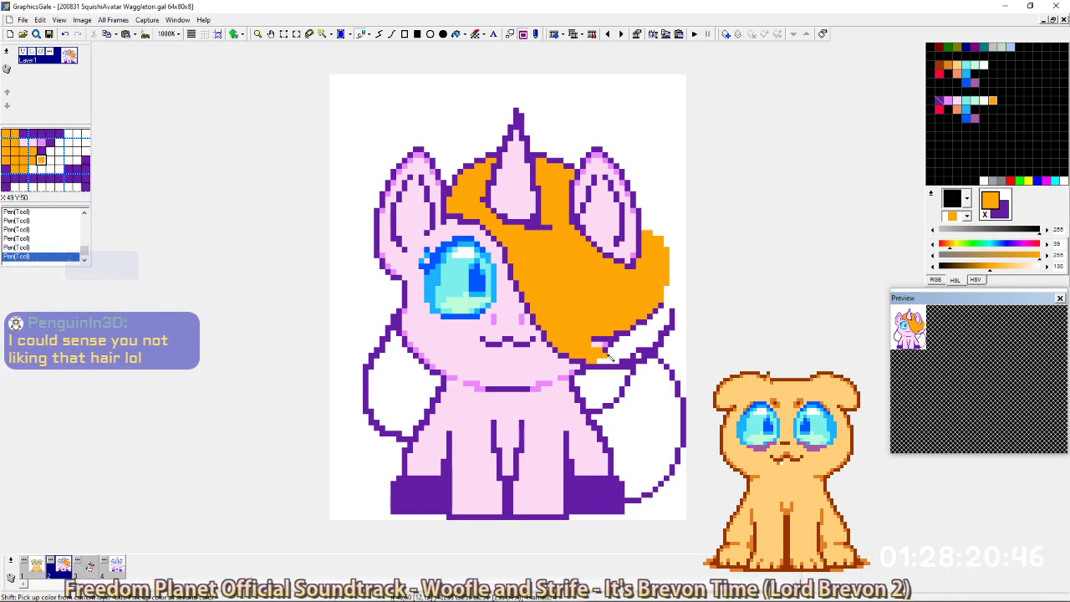
{"action": "mouse_move", "coordinate": [607, 357]}
{"action": "left_mouse_down"}
{"action": "mouse_move", "coordinate": [626, 352]}
{"action": "mouse_move", "coordinate": [606, 346]}
{"action": "mouse_move", "coordinate": [632, 345]}
{"action": "left_mouse_up"}
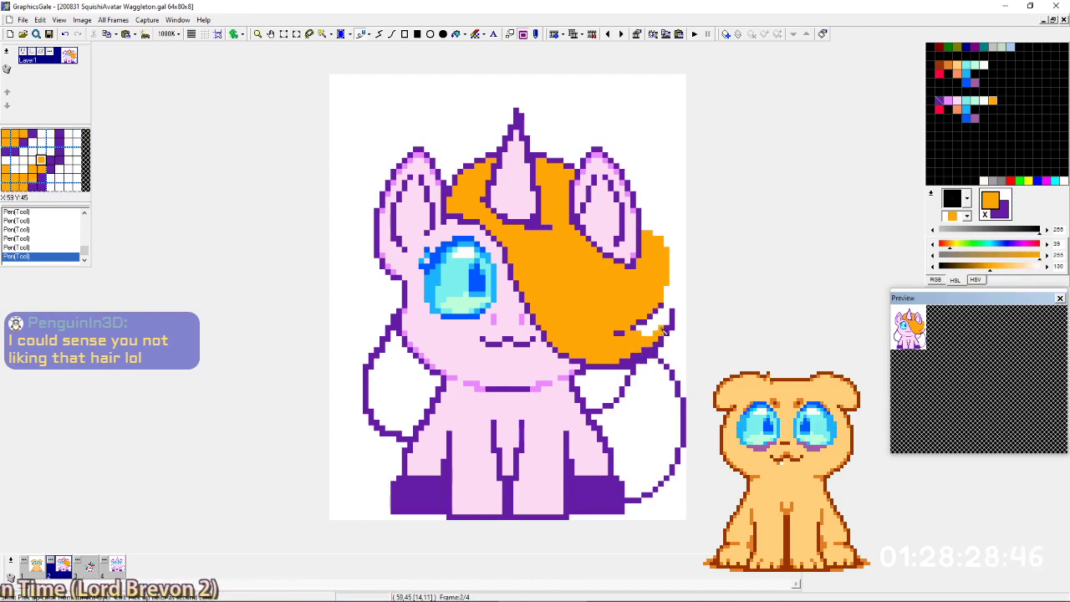
{"action": "right_click", "coordinate": [633, 338]}
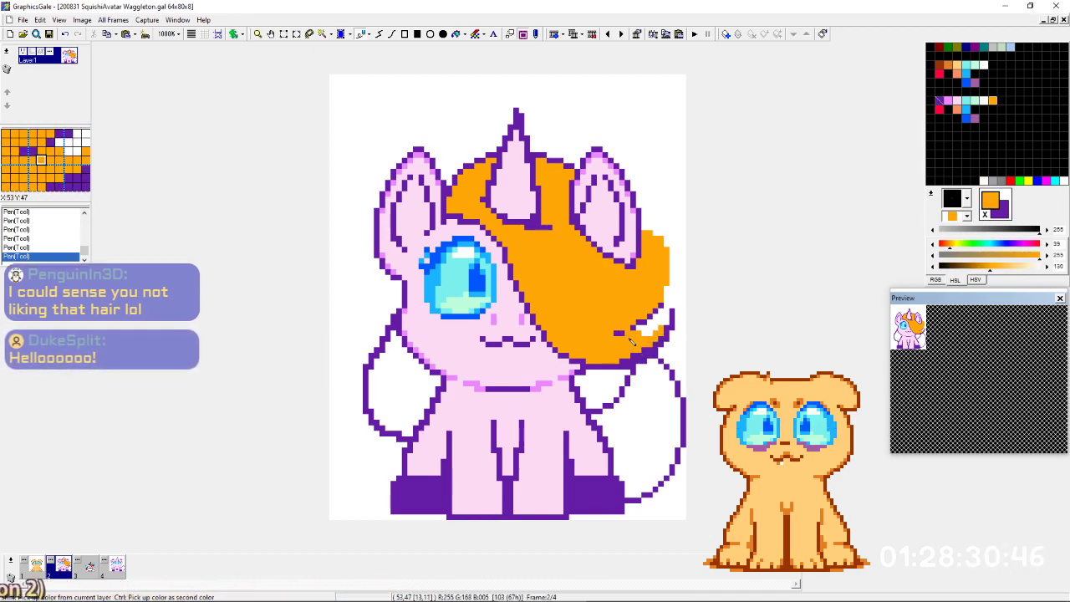
{"action": "left_click_drag", "start_coordinate": [634, 333], "coordinate": [661, 320]}
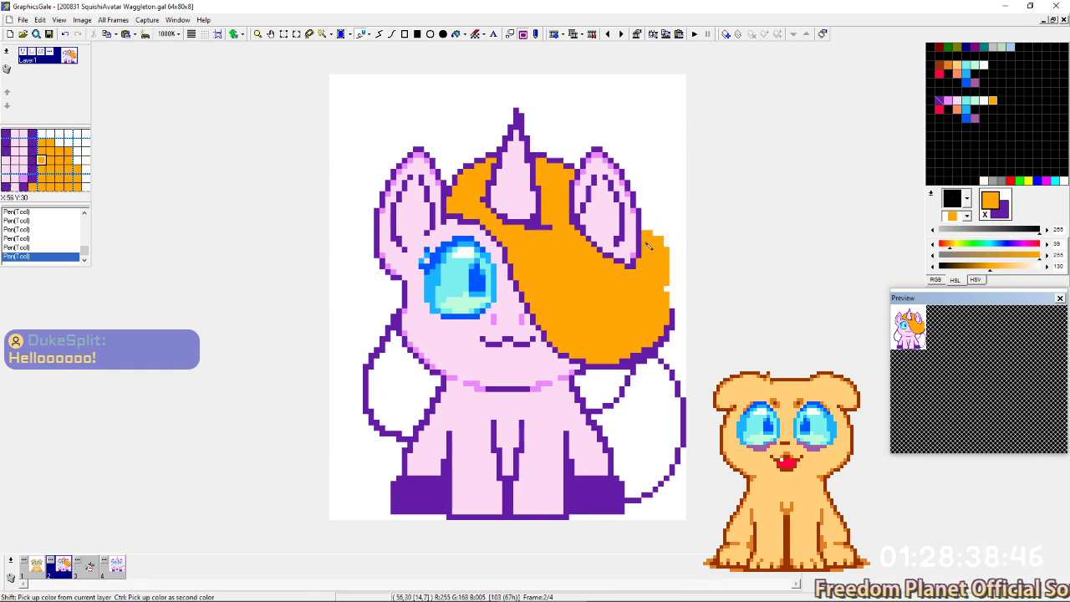
Draw the mane's outer purple edge from the right ear down to its lower point, and erase the orange outside it with white.
{"action": "right_click", "coordinate": [640, 233]}
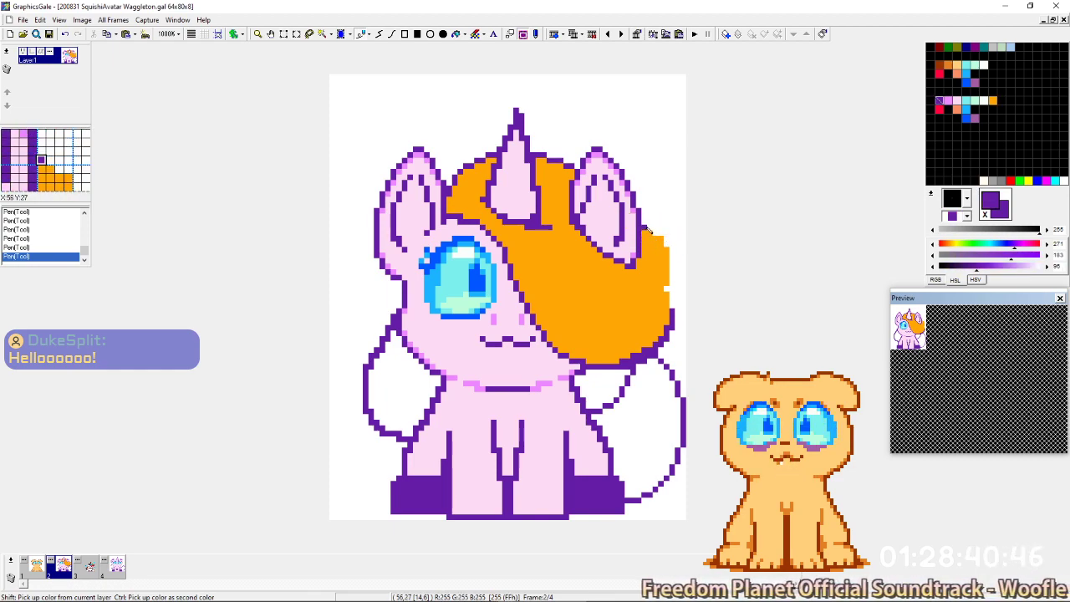
{"action": "left_click_drag", "start_coordinate": [644, 235], "coordinate": [672, 309]}
{"action": "right_click", "coordinate": [681, 313]}
{"action": "right_click", "coordinate": [654, 253]}
{"action": "right_click", "coordinate": [663, 261]}
{"action": "left_click_drag", "start_coordinate": [656, 255], "coordinate": [666, 304]}
{"action": "right_click", "coordinate": [657, 282]}
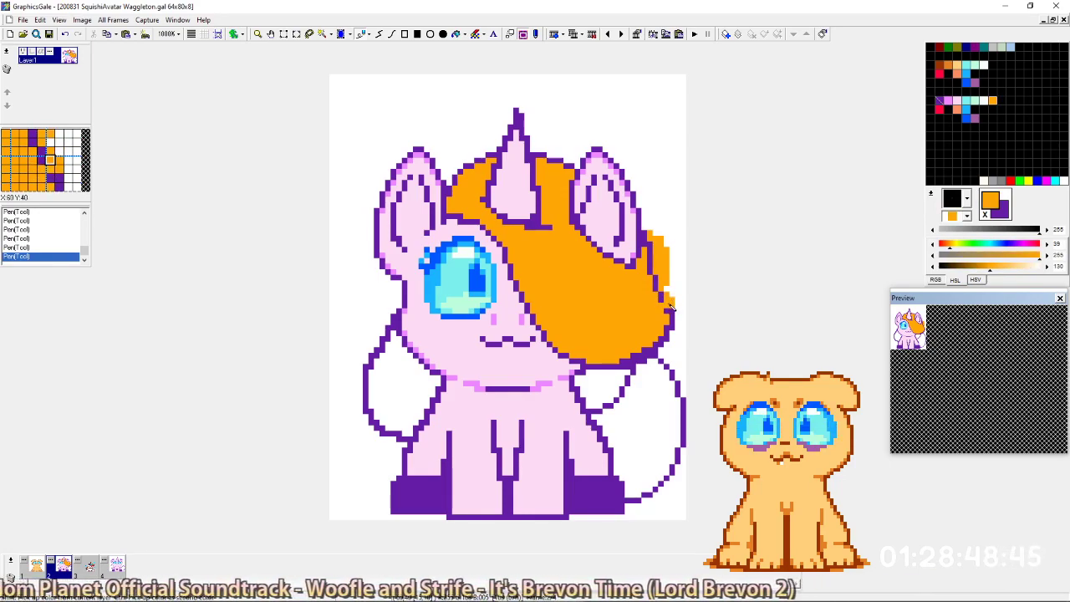
{"action": "right_click", "coordinate": [671, 289]}
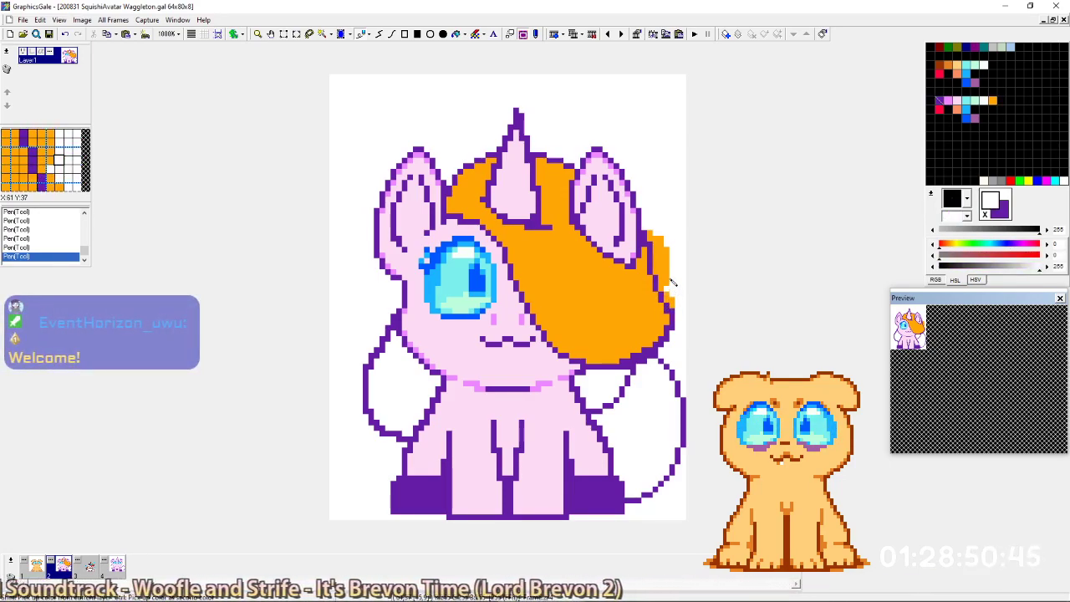
{"action": "left_click_drag", "start_coordinate": [661, 239], "coordinate": [666, 256]}
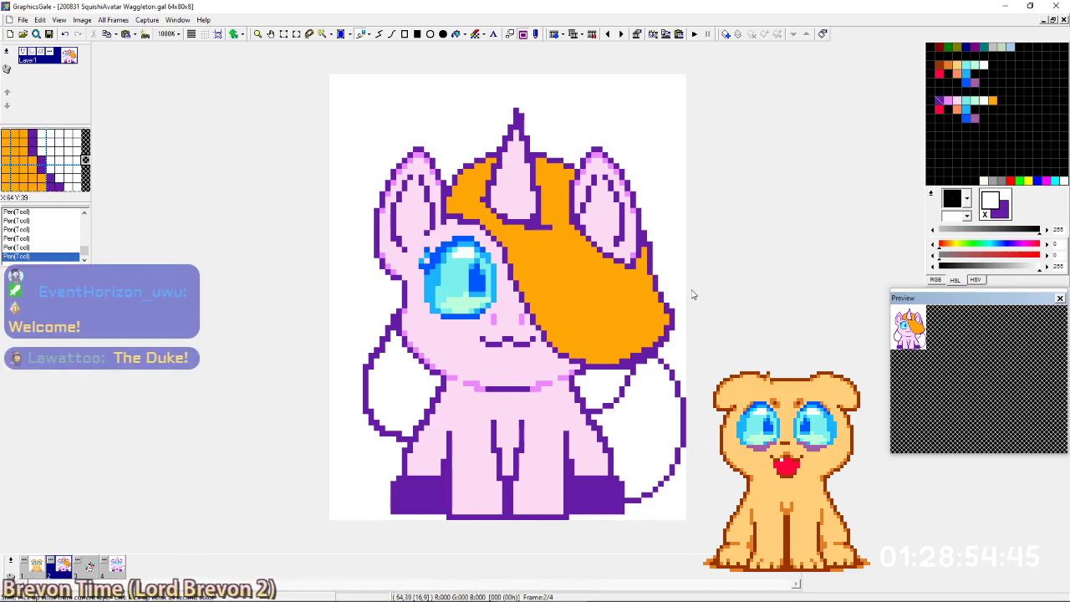
Shape the mane's lower outer corner into a small upturned purple tip and fill inside it with orange.
{"action": "left_click", "coordinate": [635, 343], "text": "ctrl"}
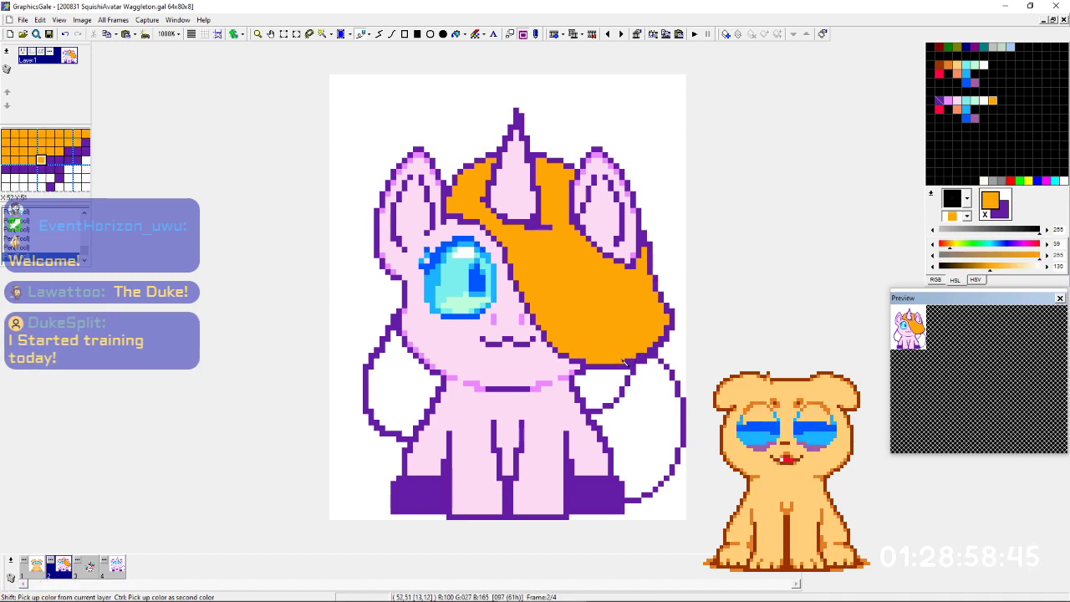
{"action": "right_click", "coordinate": [673, 320]}
{"action": "left_click_drag", "start_coordinate": [678, 306], "coordinate": [677, 322]}
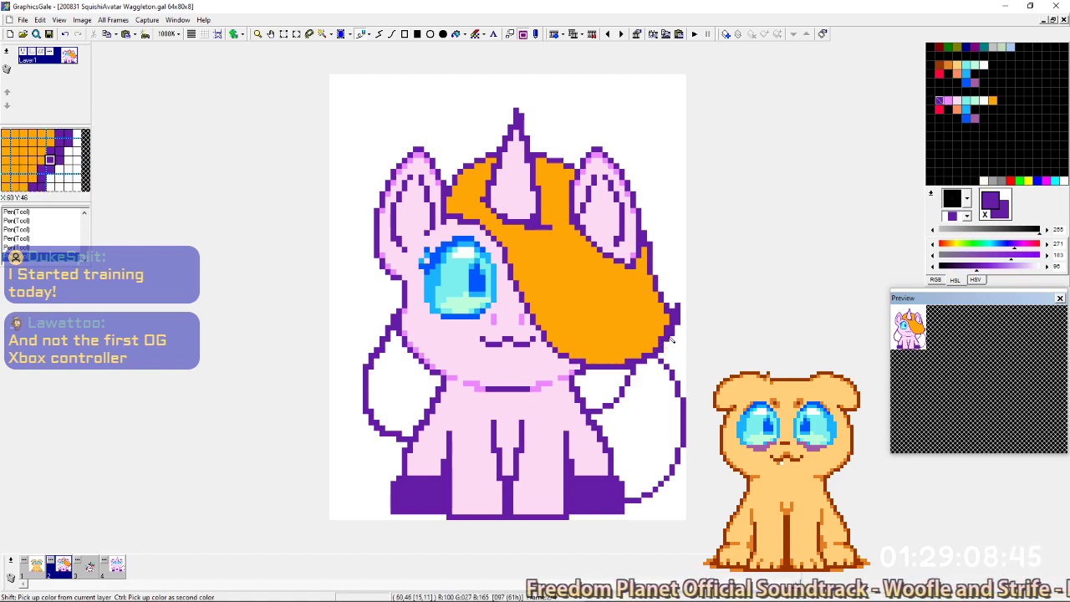
{"action": "right_click", "coordinate": [656, 333]}
{"action": "left_click", "coordinate": [666, 328]}
{"action": "left_click", "coordinate": [672, 317]}
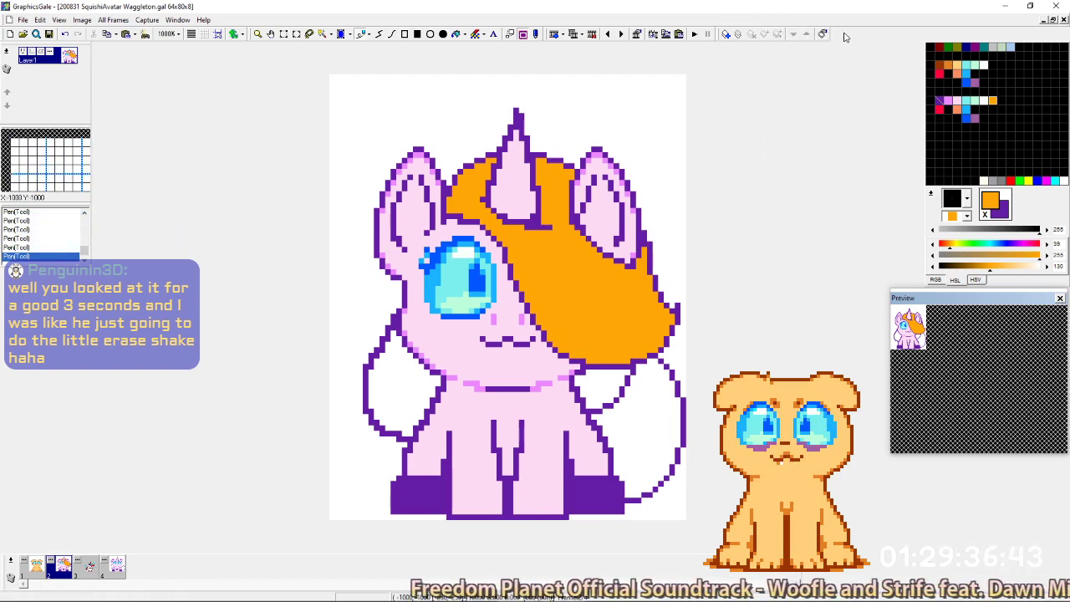
Extend the small mane tip to the canvas edge, redrawing its purple outline and painting its inside orange.
{"action": "left_click", "coordinate": [674, 341]}
{"action": "left_click", "coordinate": [680, 325]}
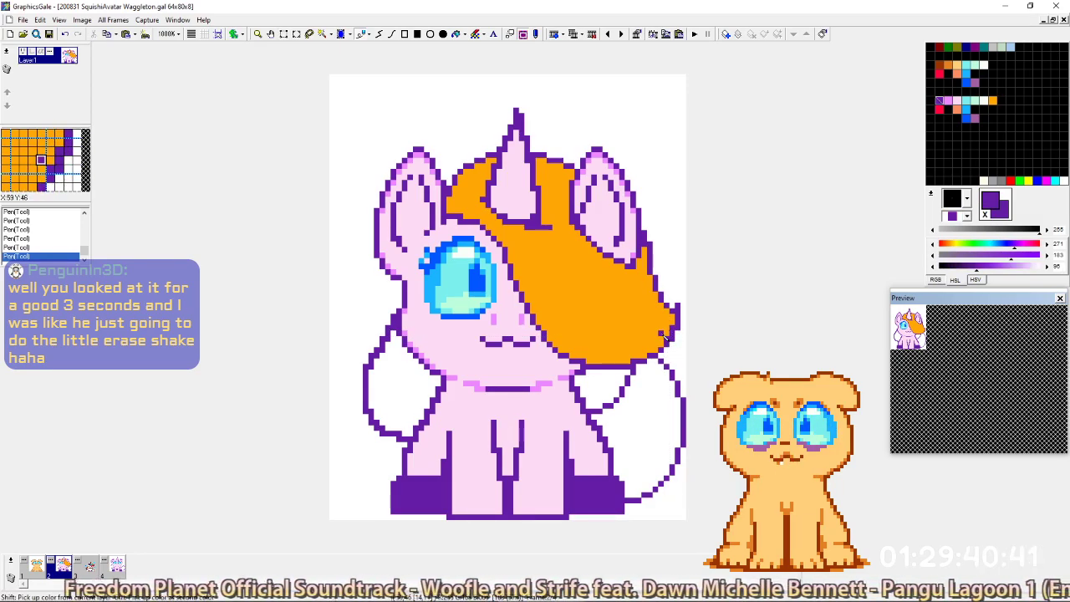
{"action": "right_click", "coordinate": [679, 314]}
{"action": "left_click_drag", "start_coordinate": [683, 307], "coordinate": [683, 321]}
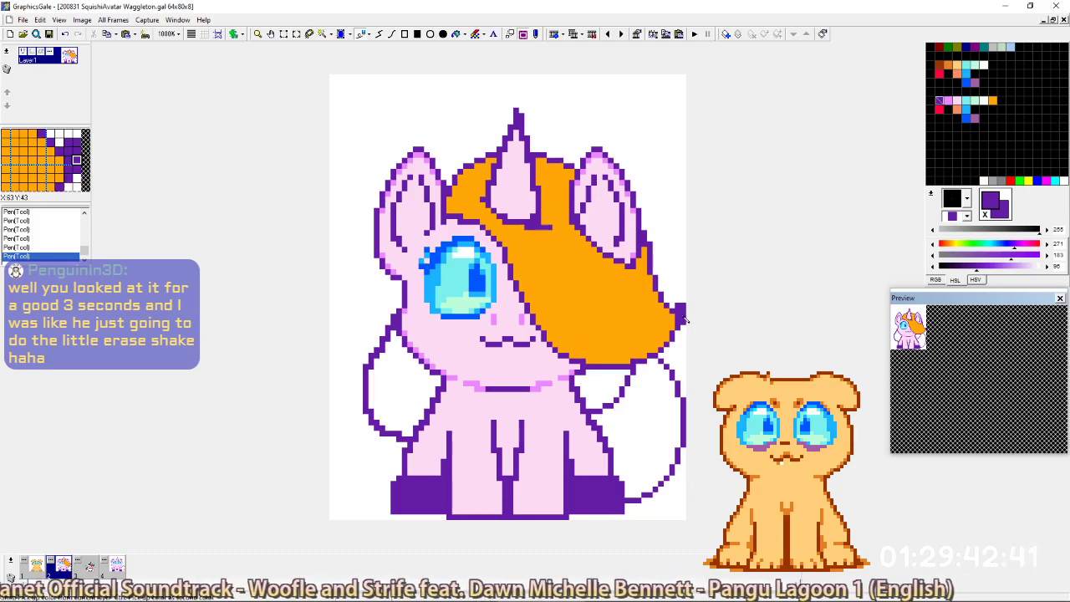
{"action": "right_click", "coordinate": [680, 299]}
{"action": "left_click", "coordinate": [679, 306]}
{"action": "left_click", "coordinate": [678, 317]}
{"action": "right_click", "coordinate": [672, 319]}
{"action": "left_click", "coordinate": [678, 317]}
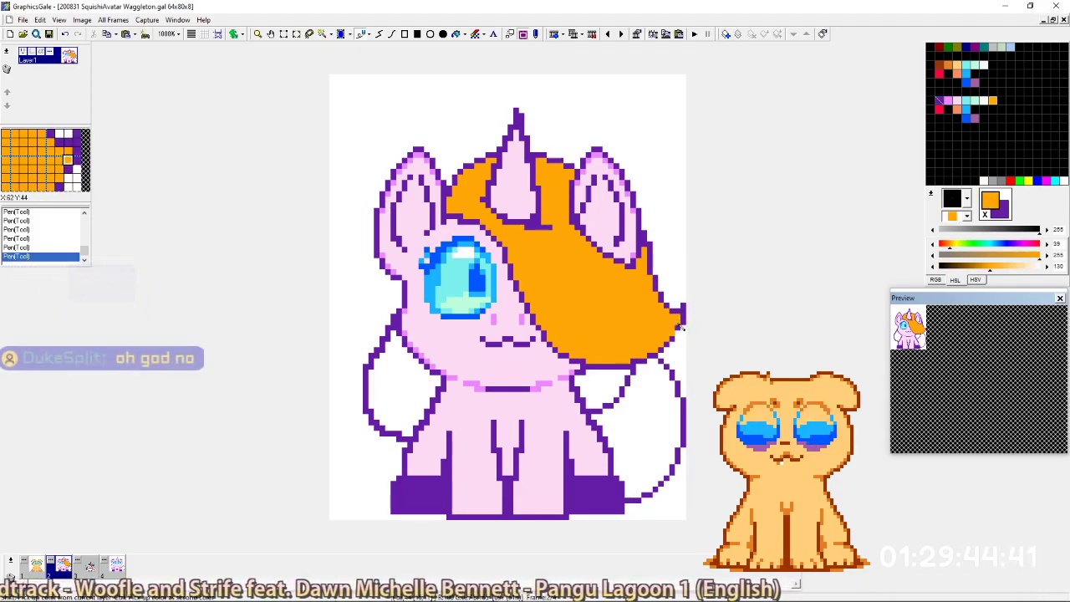
Smooth the mane's outer purple edge just below the right ear, covering stray pixels outside it with white.
{"action": "right_click", "coordinate": [678, 312]}
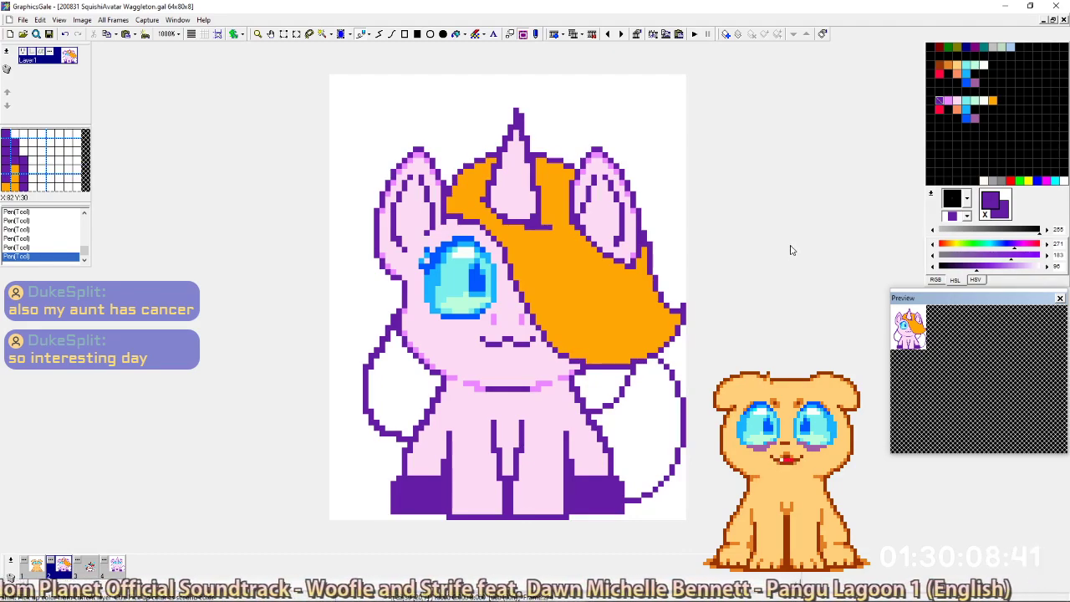
{"action": "right_click", "coordinate": [664, 242]}
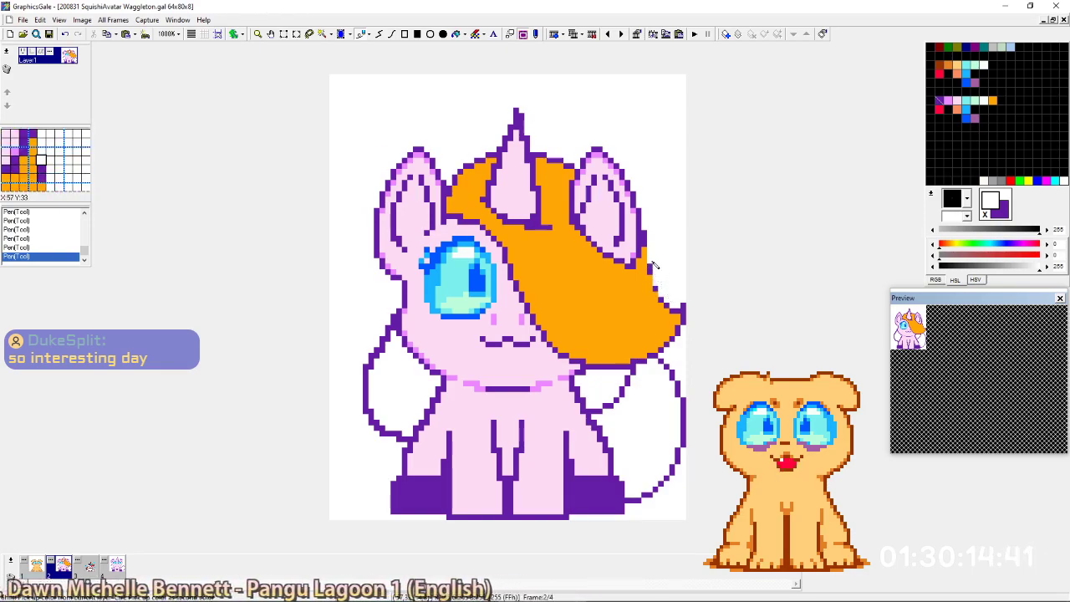
{"action": "right_click", "coordinate": [656, 275], "text": "ctrl"}
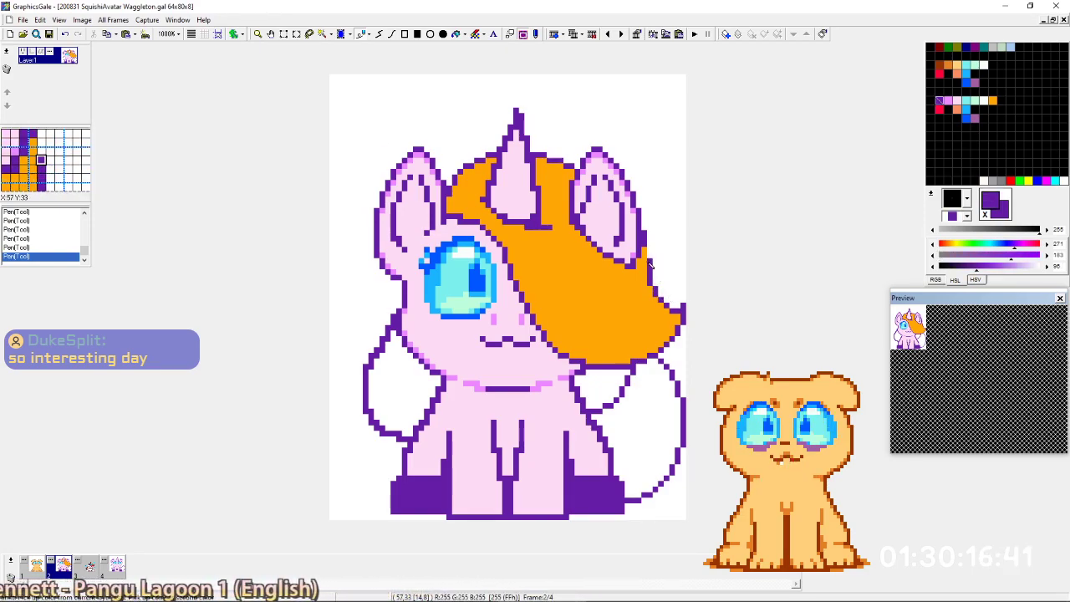
{"action": "right_click", "coordinate": [657, 255], "text": "ctrl"}
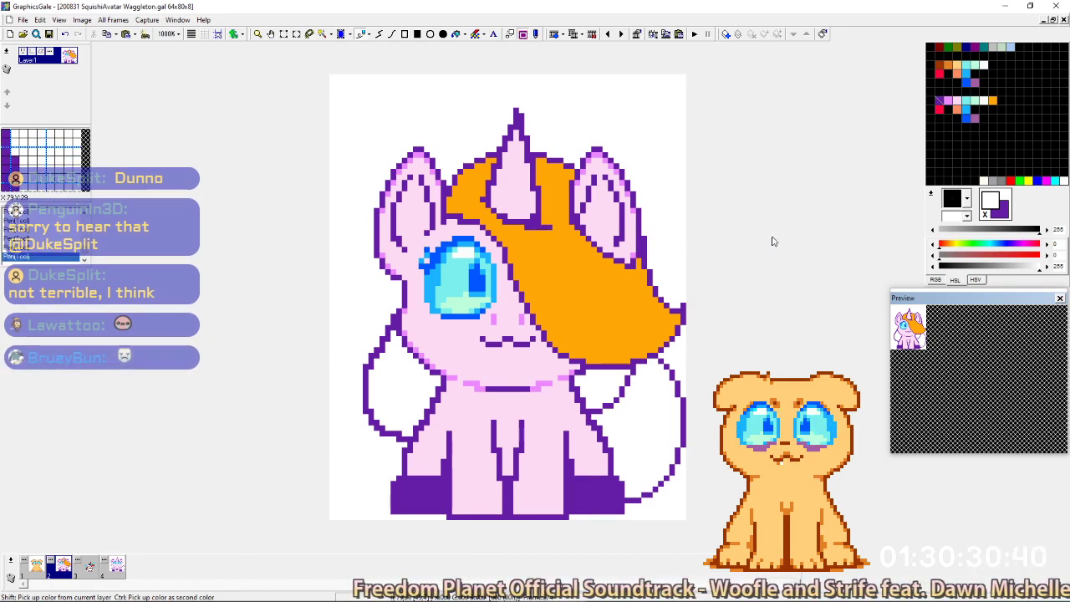
{"action": "right_click", "coordinate": [650, 276]}
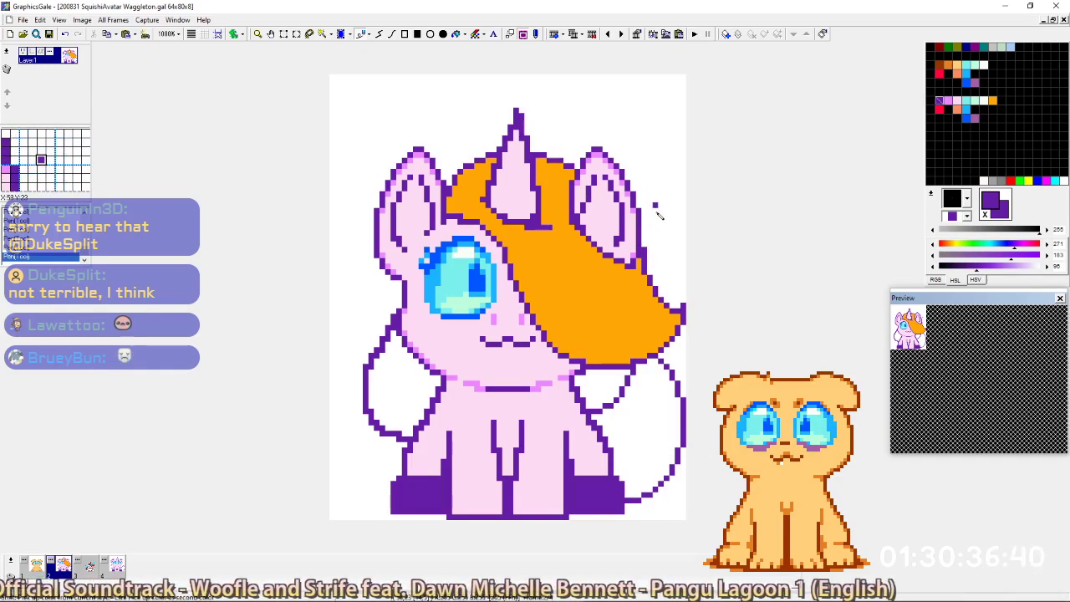
{"action": "right_click", "coordinate": [653, 288]}
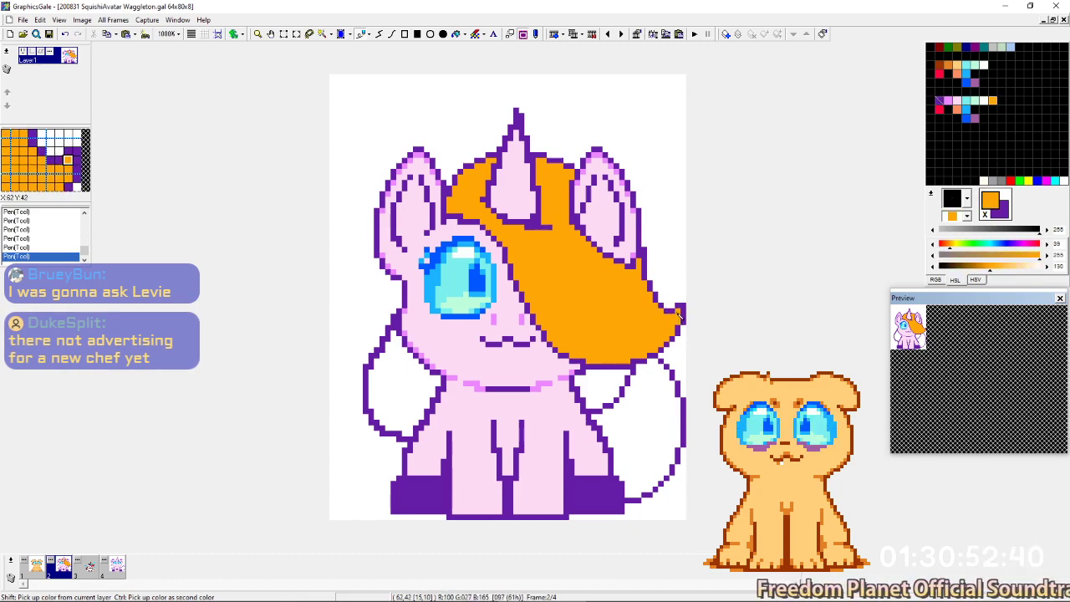
Rework the mane's upturned tip at the canvas edge, cleaning its outside with white, redrawing the purple outline and filling it orange.
{"action": "right_click", "coordinate": [684, 305]}
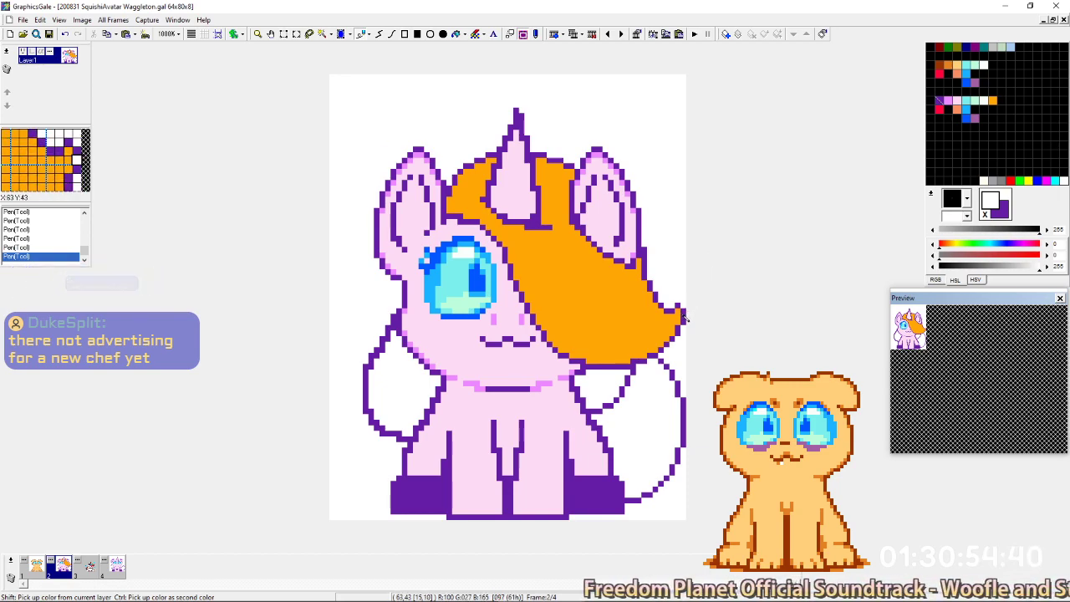
{"action": "right_click", "coordinate": [684, 313]}
{"action": "left_click_drag", "start_coordinate": [678, 312], "coordinate": [683, 327]}
{"action": "right_click", "coordinate": [683, 306]}
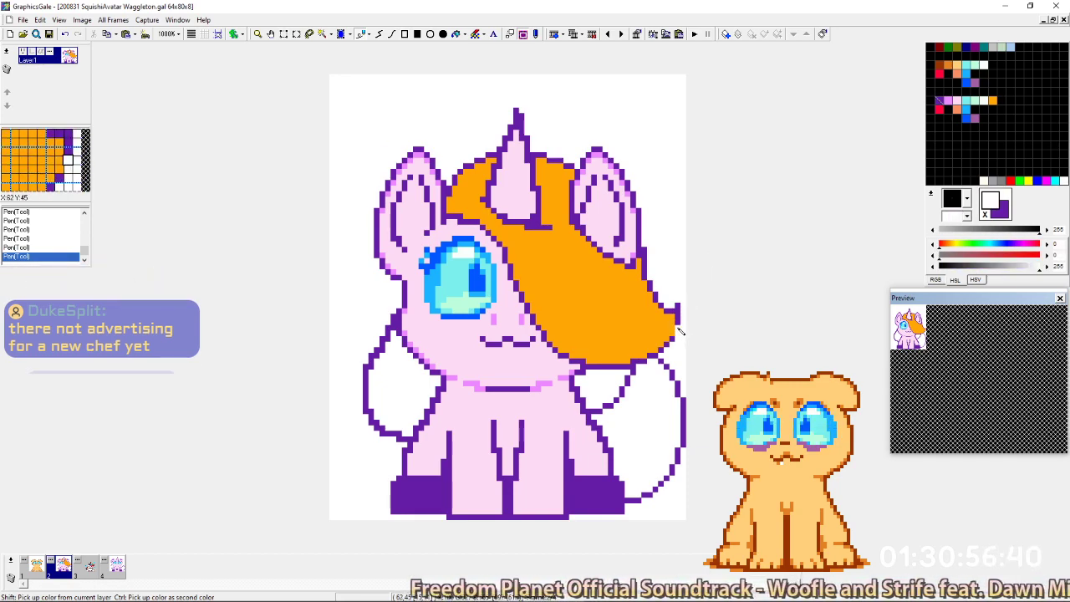
{"action": "right_click", "coordinate": [674, 334]}
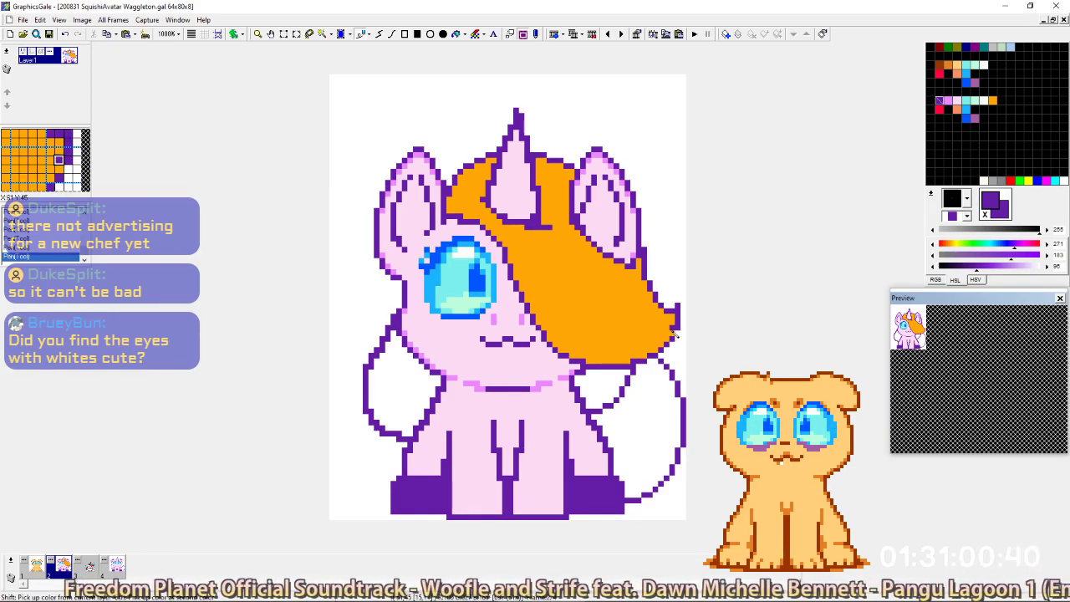
{"action": "right_click", "coordinate": [667, 325]}
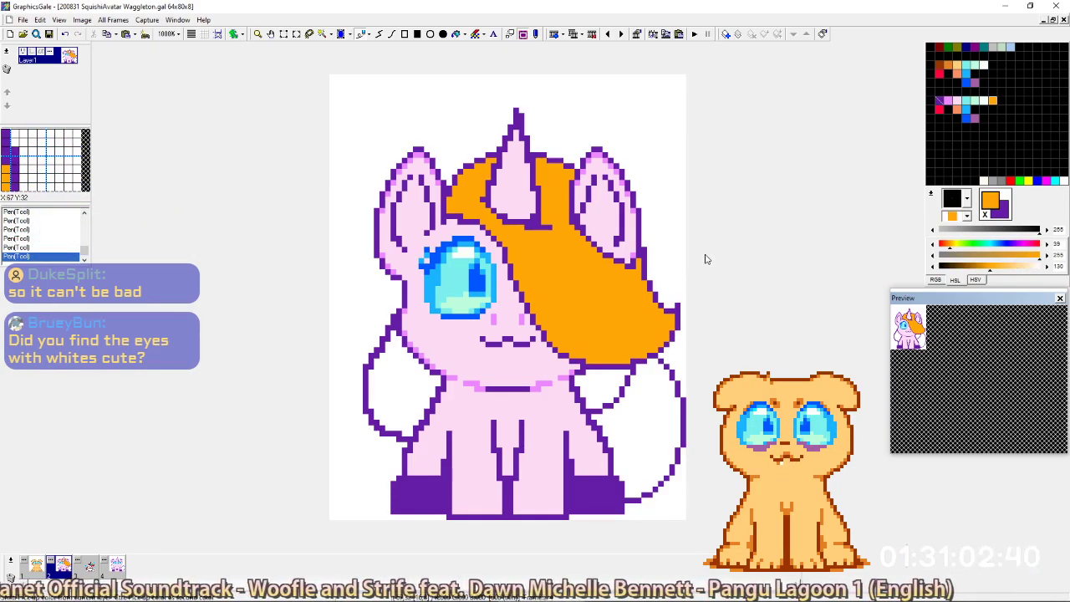
{"action": "right_click", "coordinate": [678, 317]}
{"action": "left_click_drag", "start_coordinate": [683, 321], "coordinate": [683, 307]}
{"action": "right_click", "coordinate": [678, 300]}
{"action": "left_click", "coordinate": [678, 306]}
{"action": "right_click", "coordinate": [684, 328]}
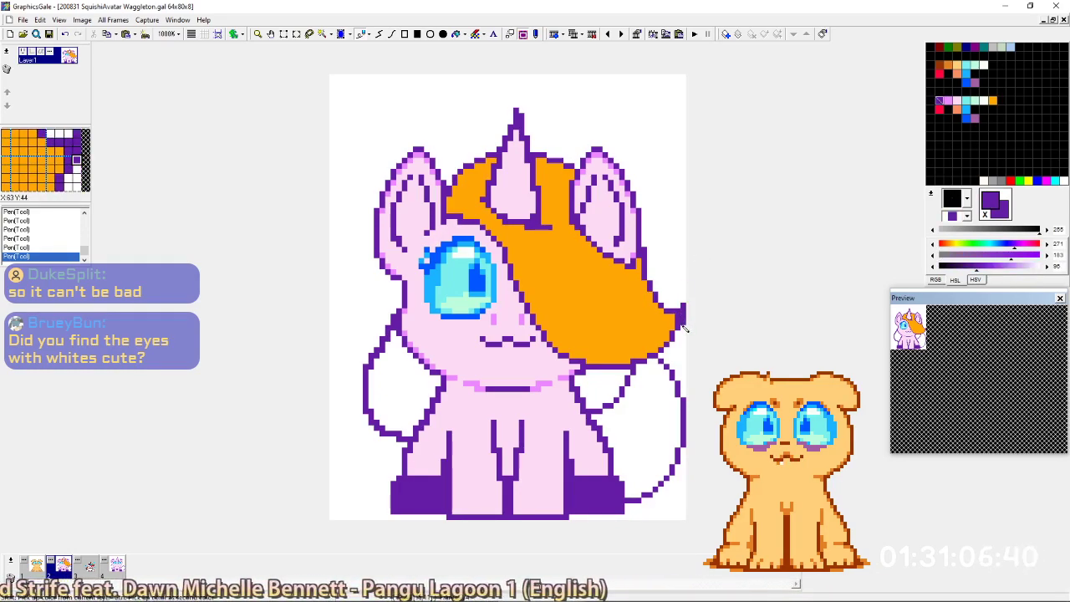
{"action": "right_click", "coordinate": [672, 335]}
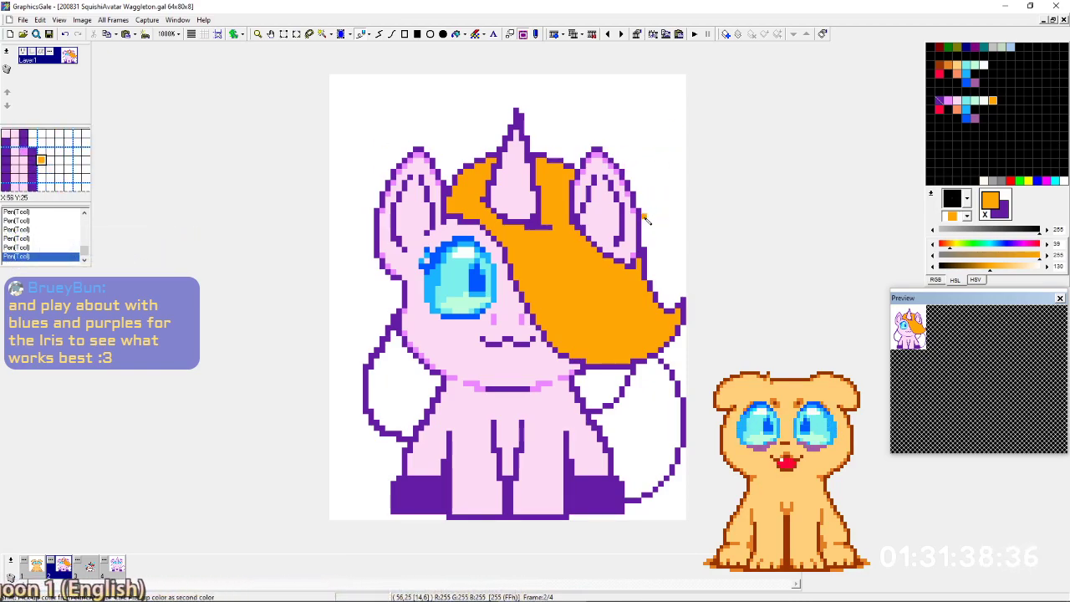
Swap the orange-maned frame 2 with the maneless frame 4, and display the maneless version in frame 2.
{"action": "key", "text": "Right"}
{"action": "key", "text": "Right"}
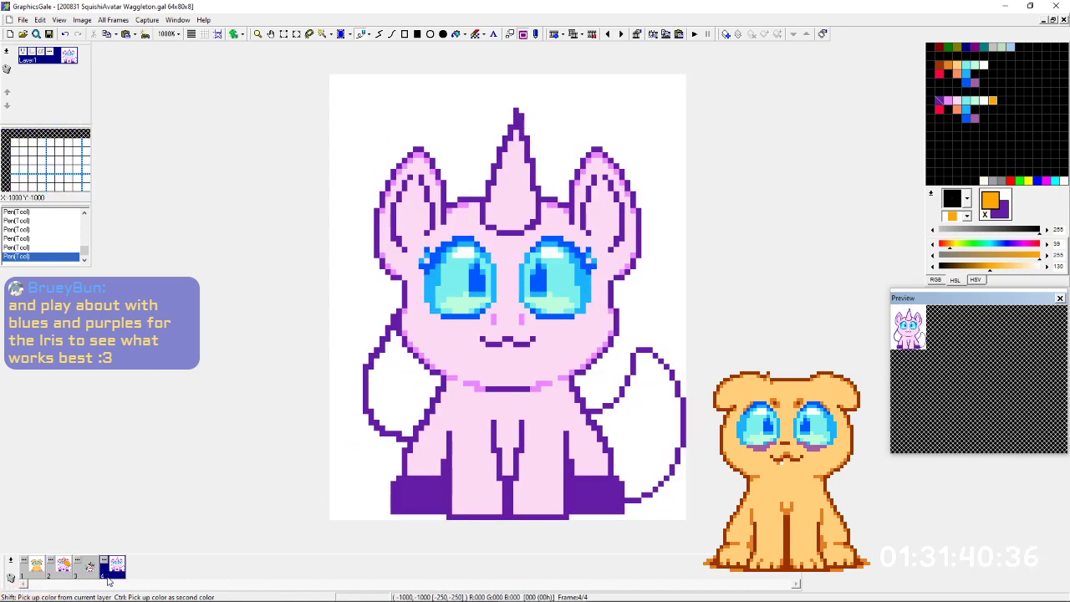
{"action": "left_click_drag", "start_coordinate": [87, 570], "coordinate": [114, 569]}
{"action": "key", "text": "Left"}
{"action": "key", "text": "Left"}
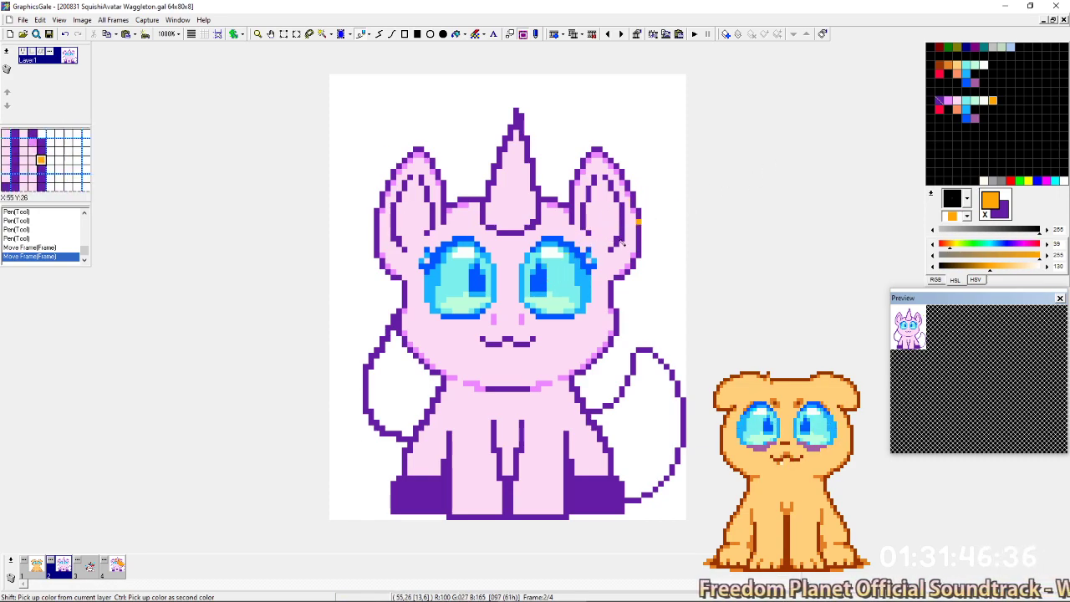
Recolour the eyes' darkest blue to violet-blue with hue 257, and their mid blue to purple with hue 267 and lightness 164.
{"action": "left_click", "coordinate": [968, 117]}
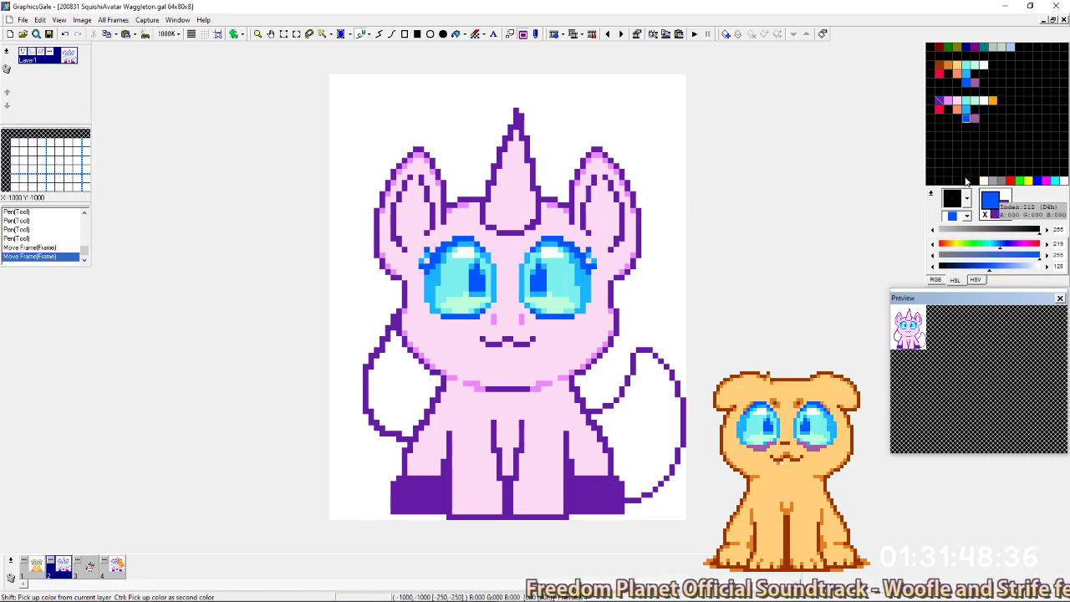
{"action": "mouse_move", "coordinate": [1007, 244]}
{"action": "left_mouse_down"}
{"action": "mouse_move", "coordinate": [1002, 271]}
{"action": "mouse_move", "coordinate": [990, 270]}
{"action": "mouse_move", "coordinate": [1012, 251]}
{"action": "left_mouse_up"}
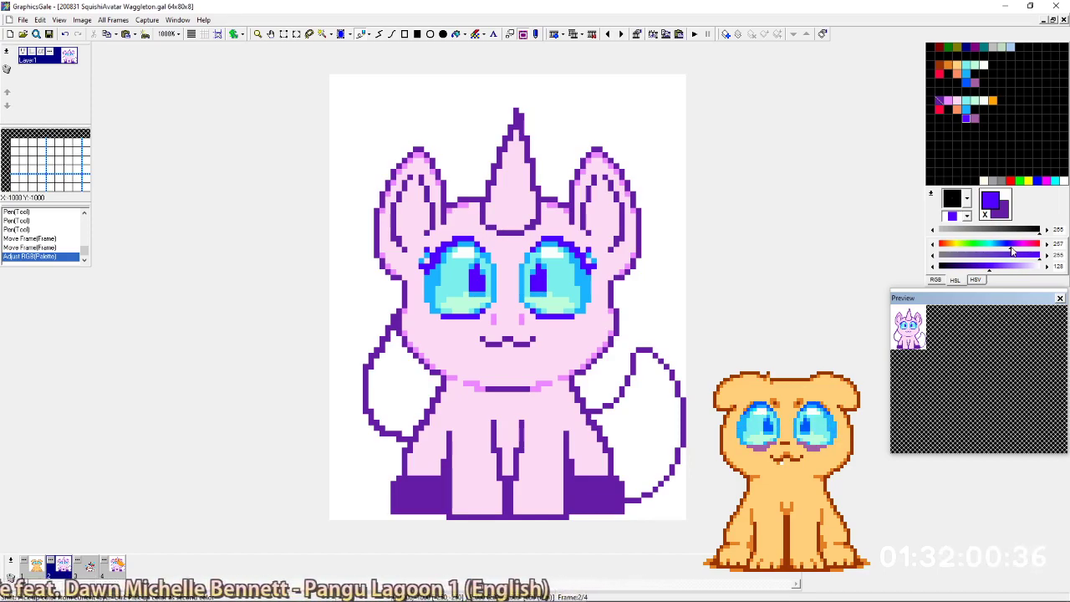
{"action": "left_click", "coordinate": [967, 113]}
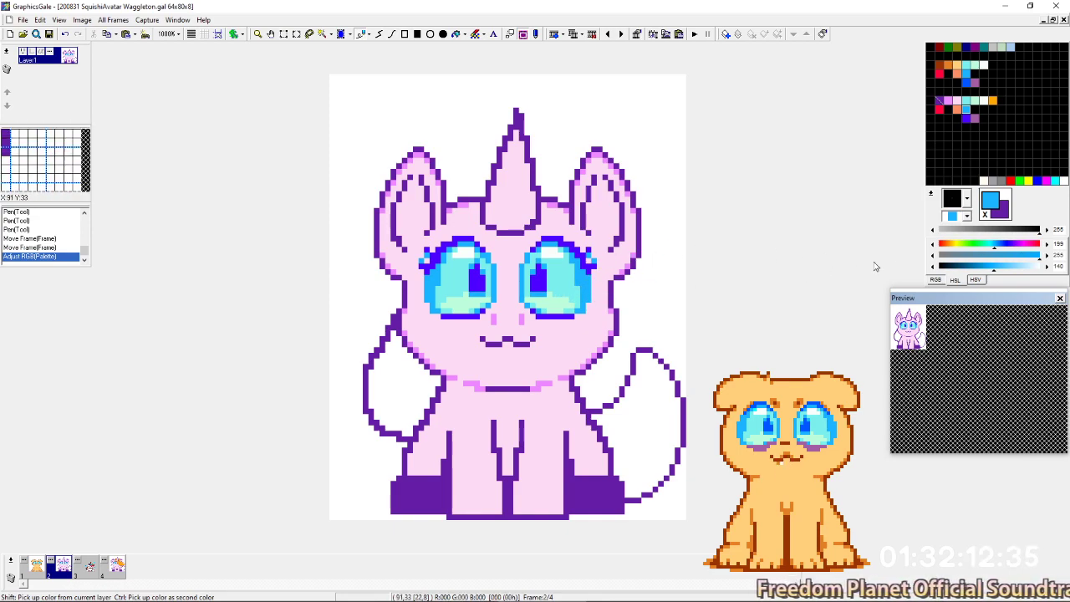
{"action": "left_click_drag", "start_coordinate": [993, 249], "coordinate": [1014, 249]}
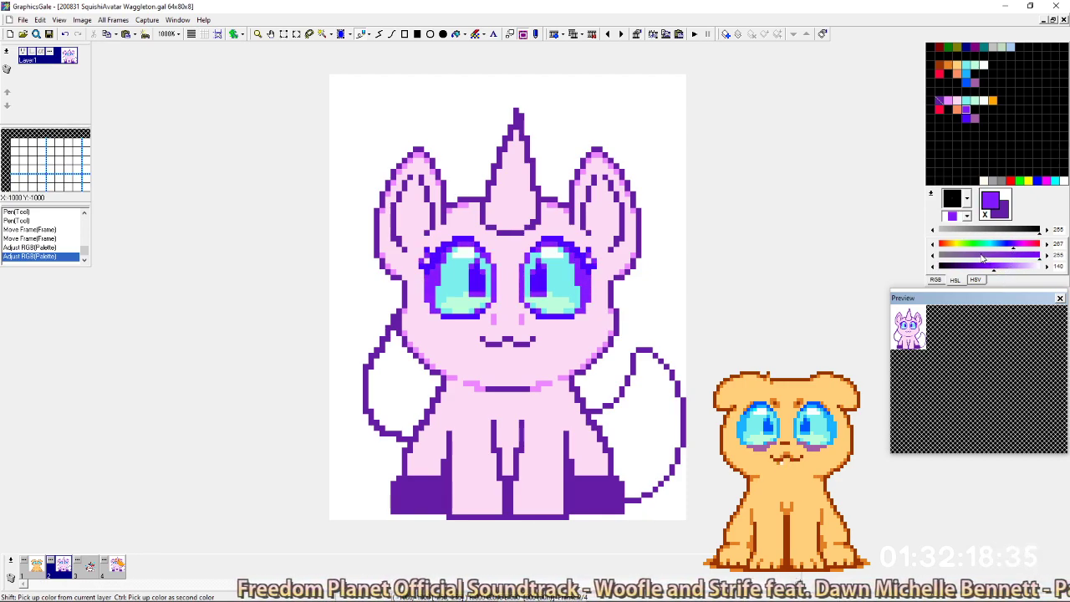
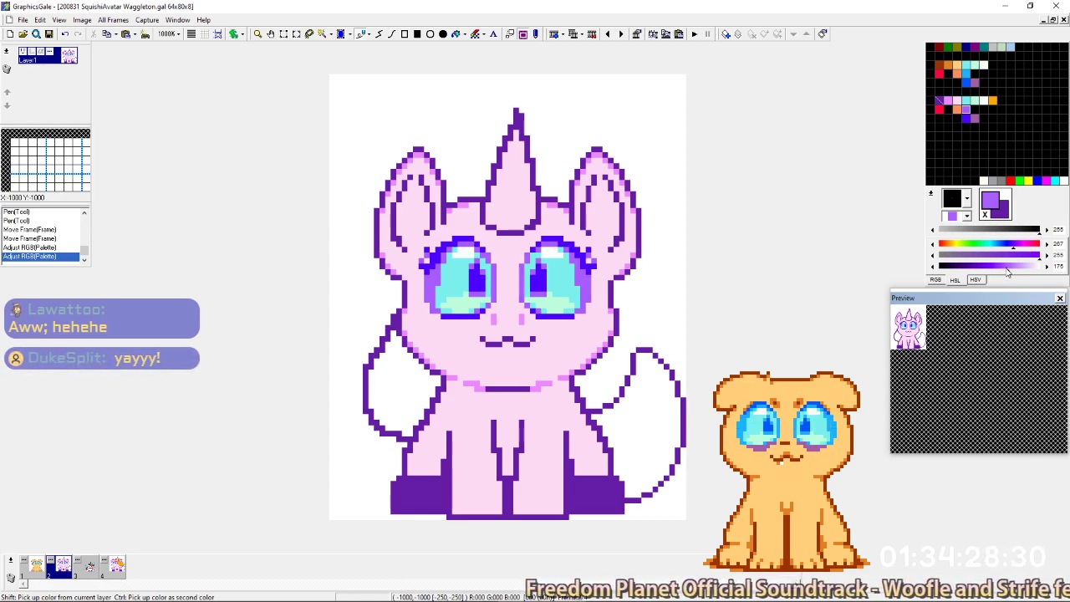
{"action": "left_click_drag", "start_coordinate": [1010, 273], "coordinate": [1006, 270]}
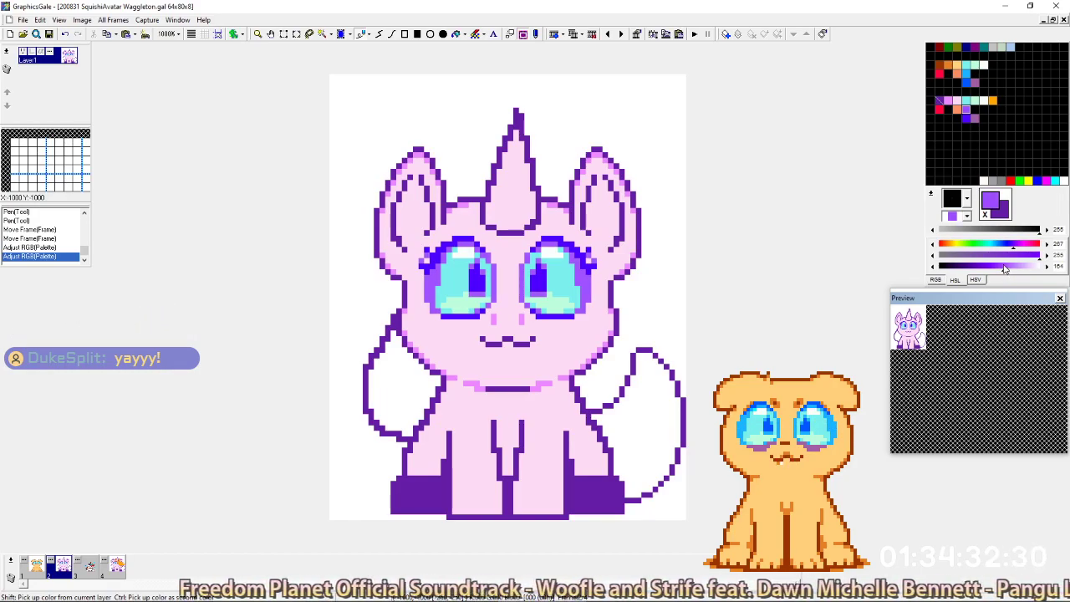
{"action": "right_click", "coordinate": [461, 281]}
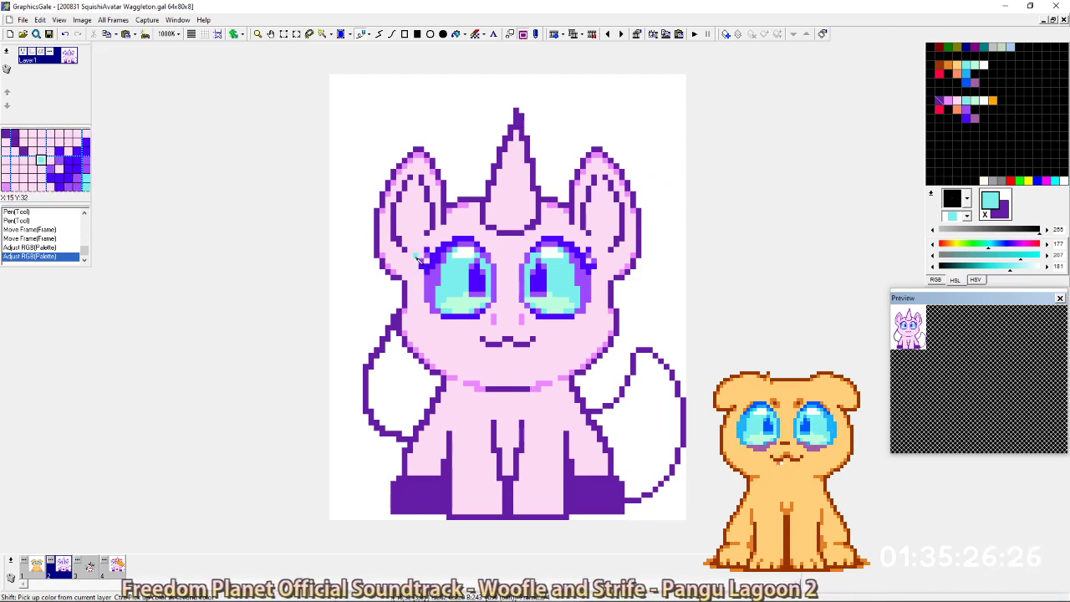
Retouch the upper cheek contour on both sides of the face with matching purple outline, pink shading and pale pink pixels.
{"action": "right_click", "coordinate": [405, 299]}
{"action": "left_click", "coordinate": [405, 306]}
{"action": "right_click", "coordinate": [404, 317]}
{"action": "left_click", "coordinate": [405, 311]}
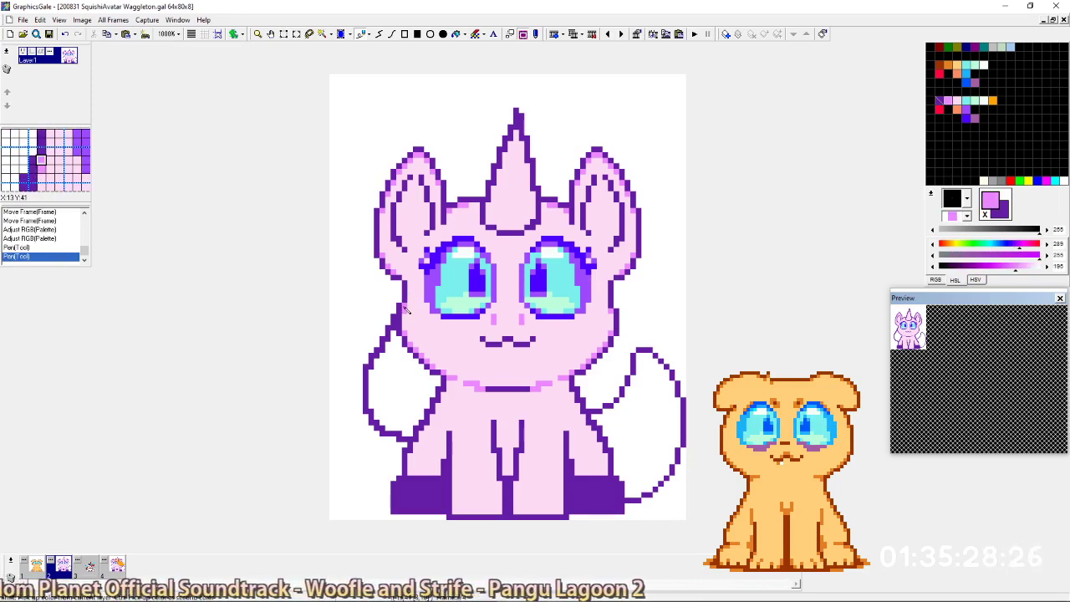
{"action": "left_click", "coordinate": [611, 310]}
{"action": "right_click", "coordinate": [611, 300]}
{"action": "left_click", "coordinate": [611, 306]}
{"action": "right_click", "coordinate": [600, 305]}
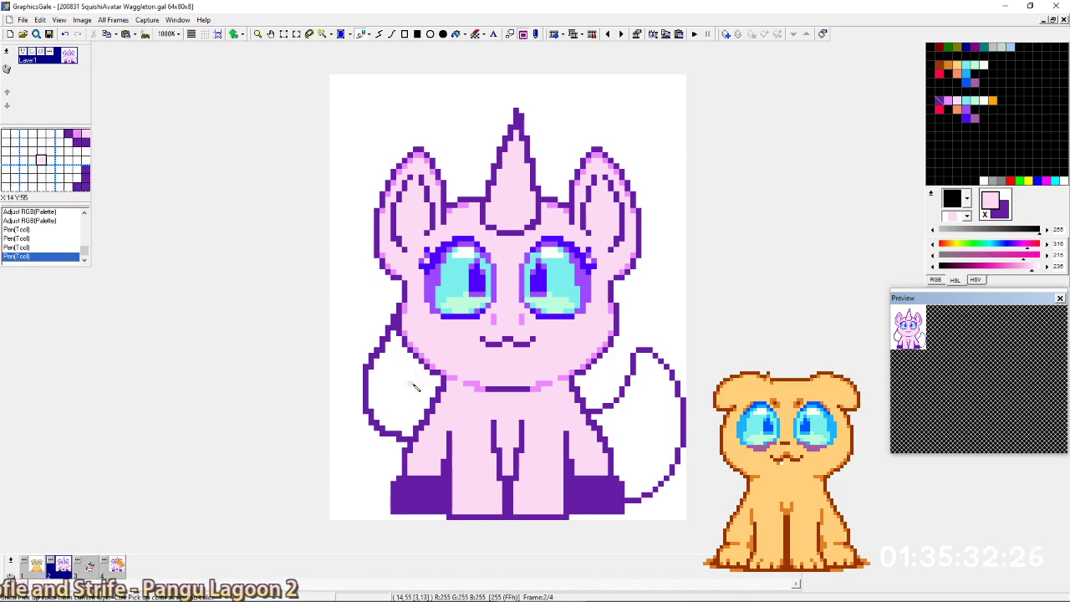
{"action": "left_click", "coordinate": [411, 322]}
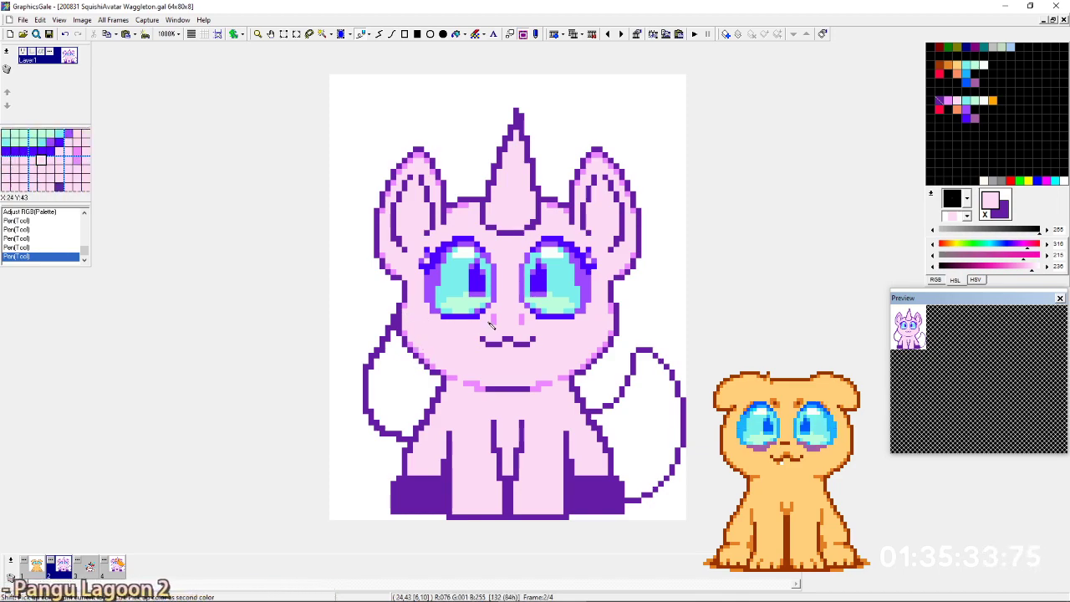
{"action": "left_click", "coordinate": [606, 322]}
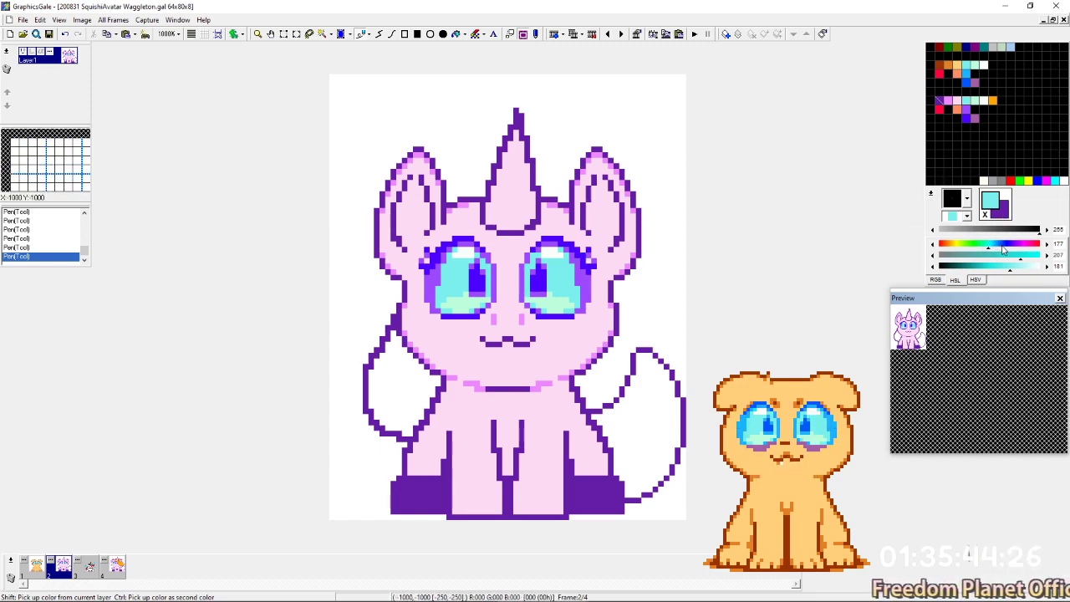
Recolour the cyan of the irises to pink with hue 301 and lightness 209.
{"action": "left_click", "coordinate": [1019, 251]}
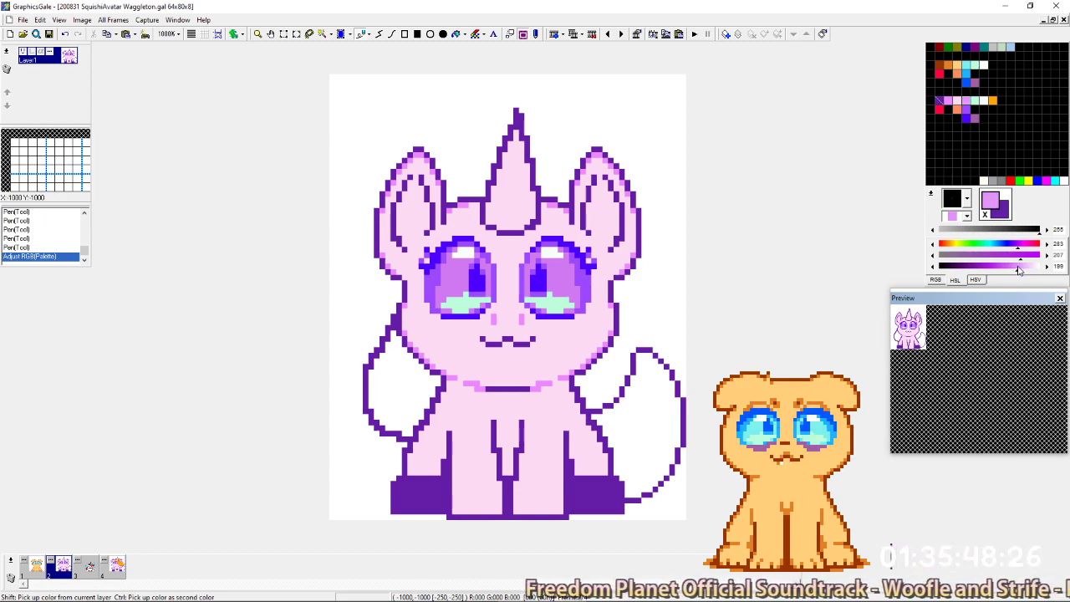
{"action": "left_click", "coordinate": [1020, 266]}
{"action": "left_click", "coordinate": [1021, 268]}
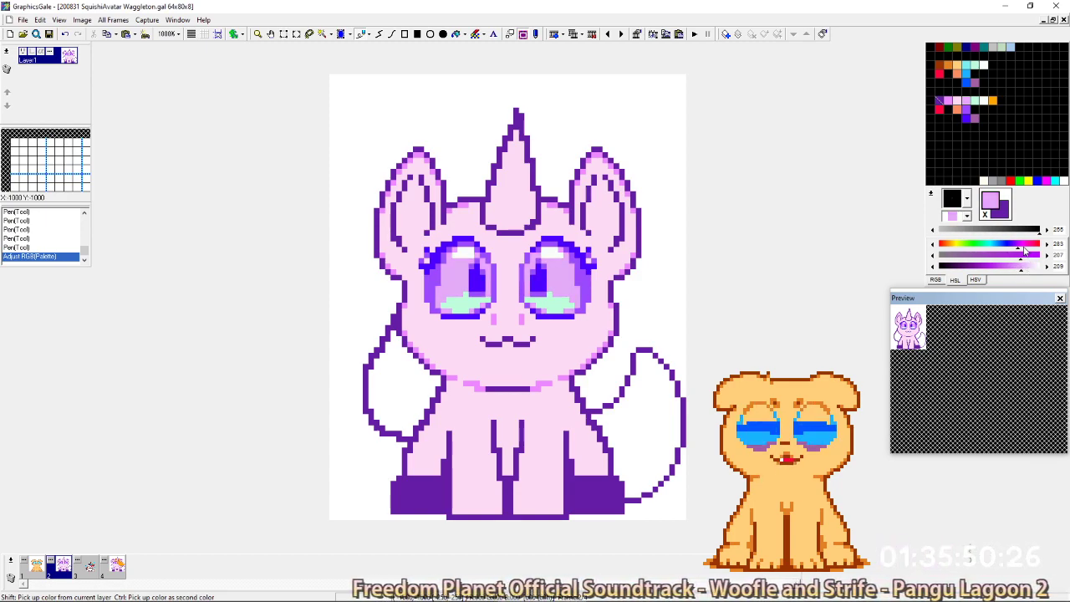
{"action": "left_click", "coordinate": [1024, 251]}
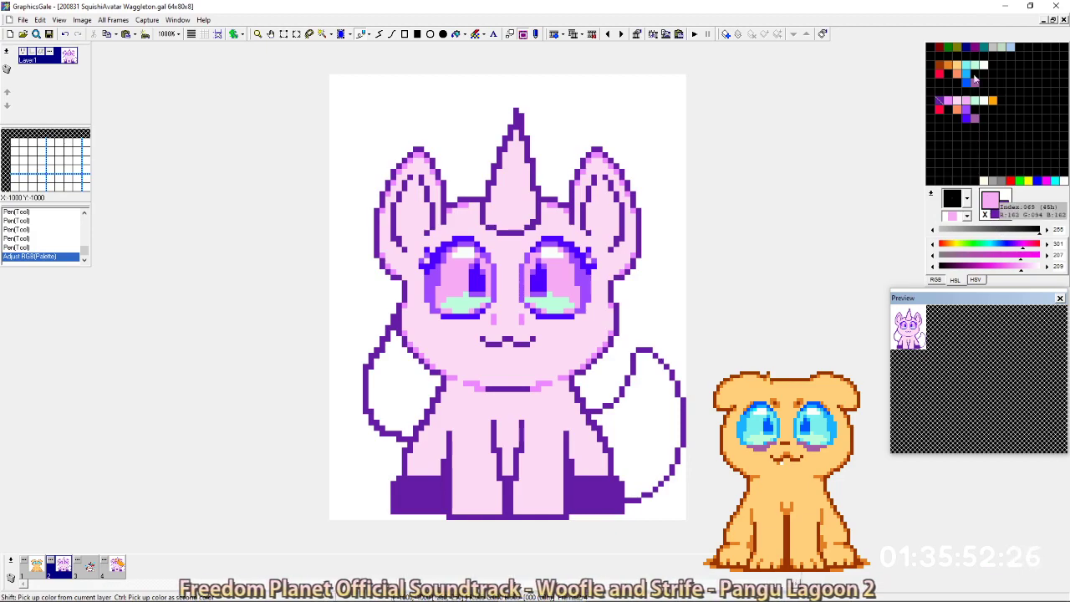
Recolour the pale green lower part of the irises to light pink with hue 337.
{"action": "left_click", "coordinate": [967, 110]}
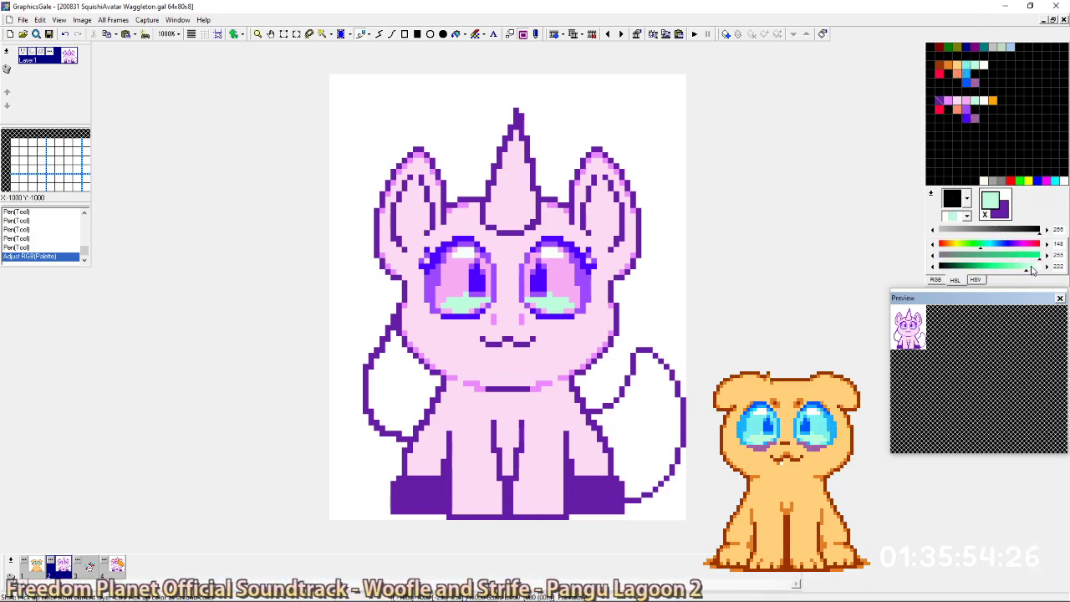
{"action": "left_click", "coordinate": [1029, 251]}
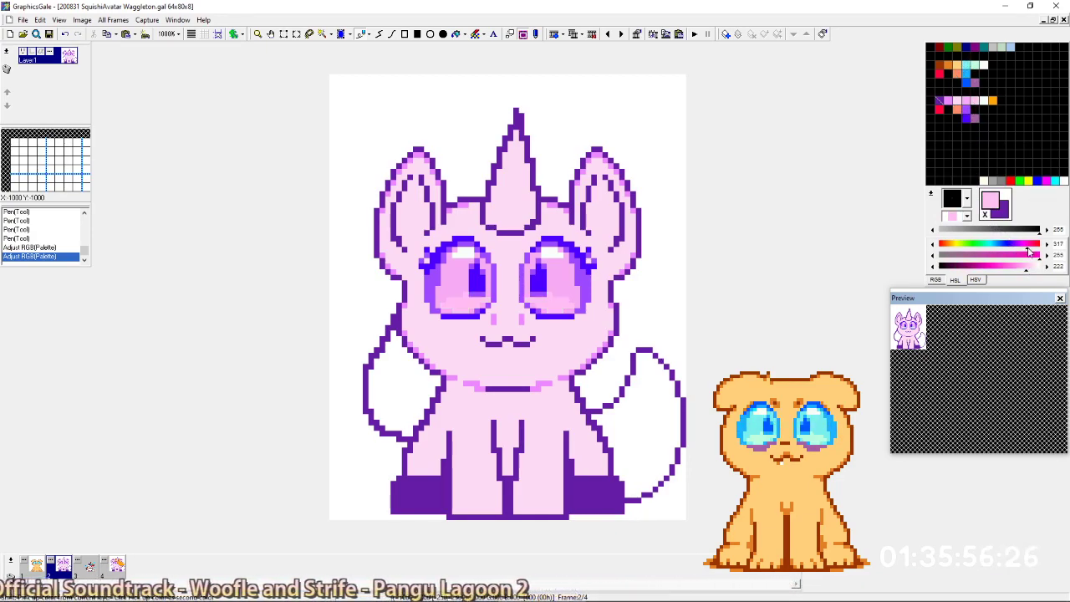
{"action": "left_click", "coordinate": [1031, 266]}
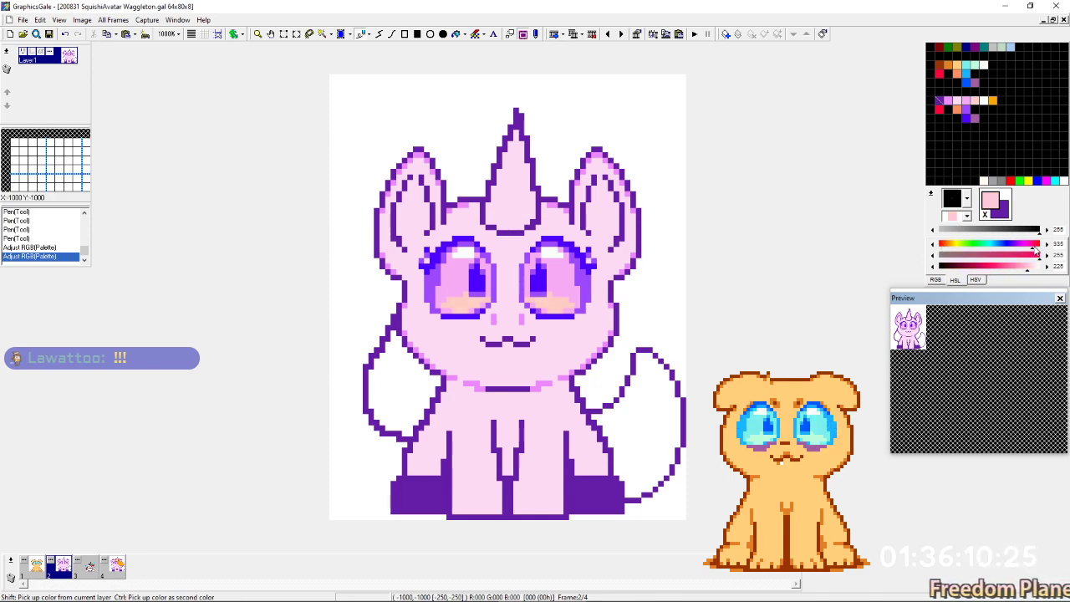
{"action": "left_click_drag", "start_coordinate": [1036, 247], "coordinate": [1032, 271]}
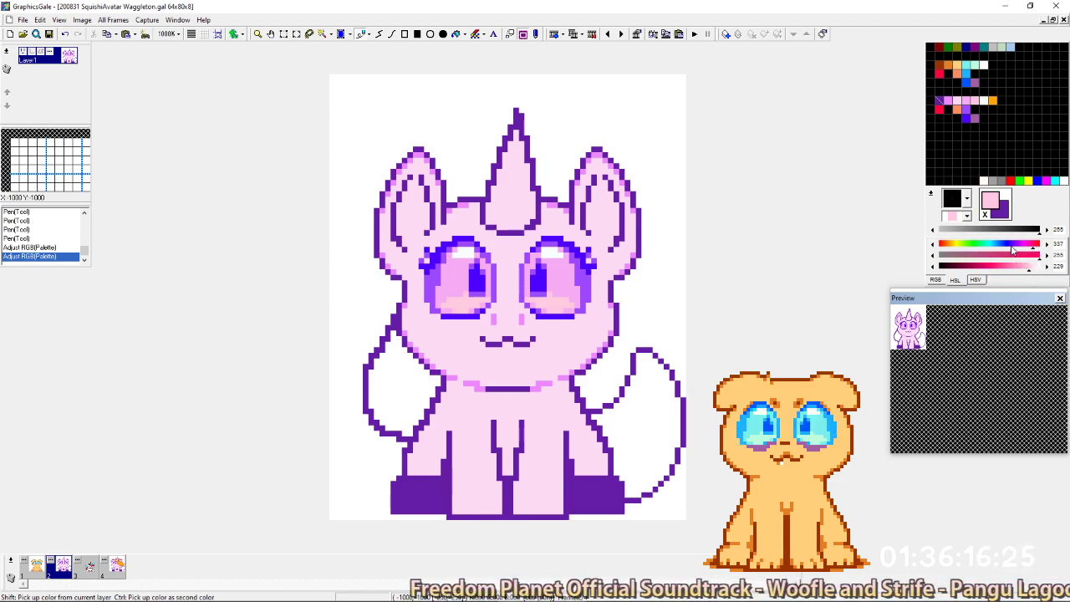
Shift the hue of the near-white eye highlight colour from green to a warm yellow-orange.
{"action": "left_click", "coordinate": [985, 102]}
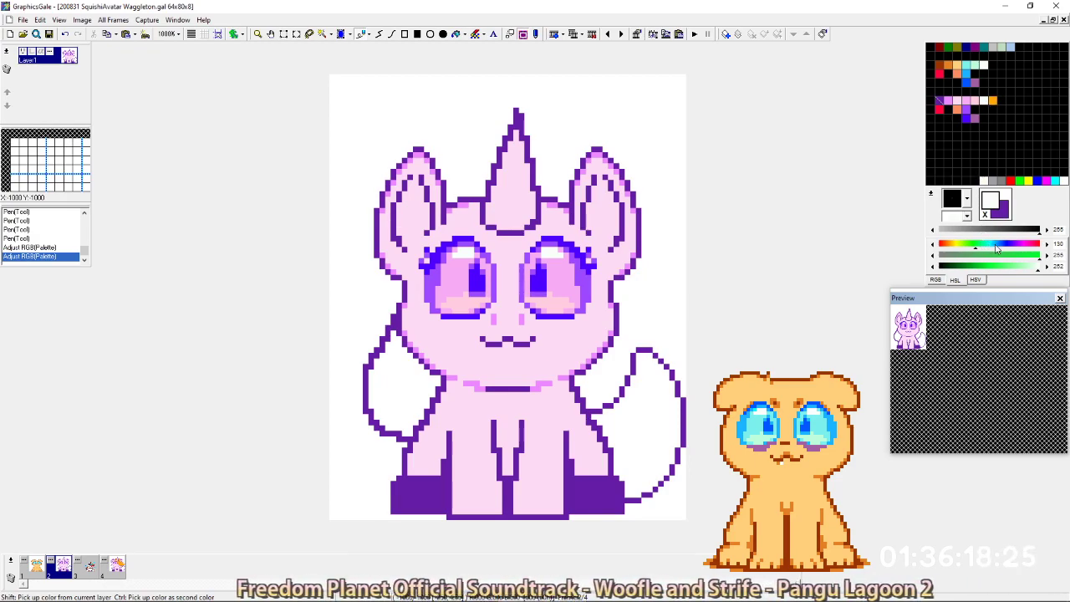
{"action": "left_click", "coordinate": [952, 250]}
{"action": "left_click_drag", "start_coordinate": [951, 250], "coordinate": [952, 249]}
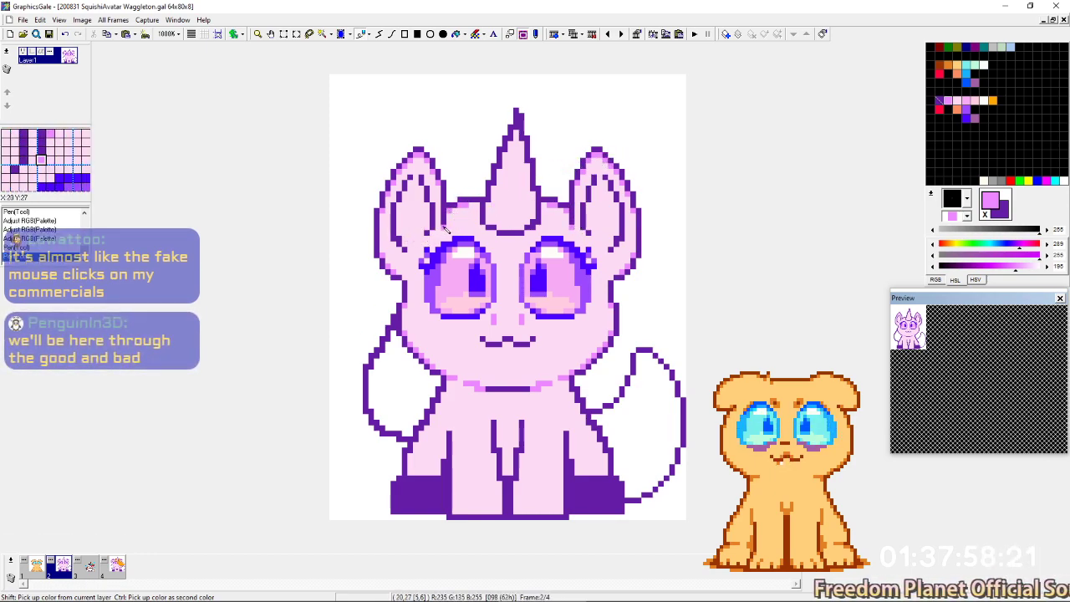
Retouch the shading where both inner ear edges meet the forehead, using matching pink and pale pink pixels.
{"action": "left_click", "coordinate": [572, 223]}
{"action": "right_click", "coordinate": [566, 233]}
{"action": "left_click", "coordinate": [566, 228]}
{"action": "left_click", "coordinate": [451, 228]}
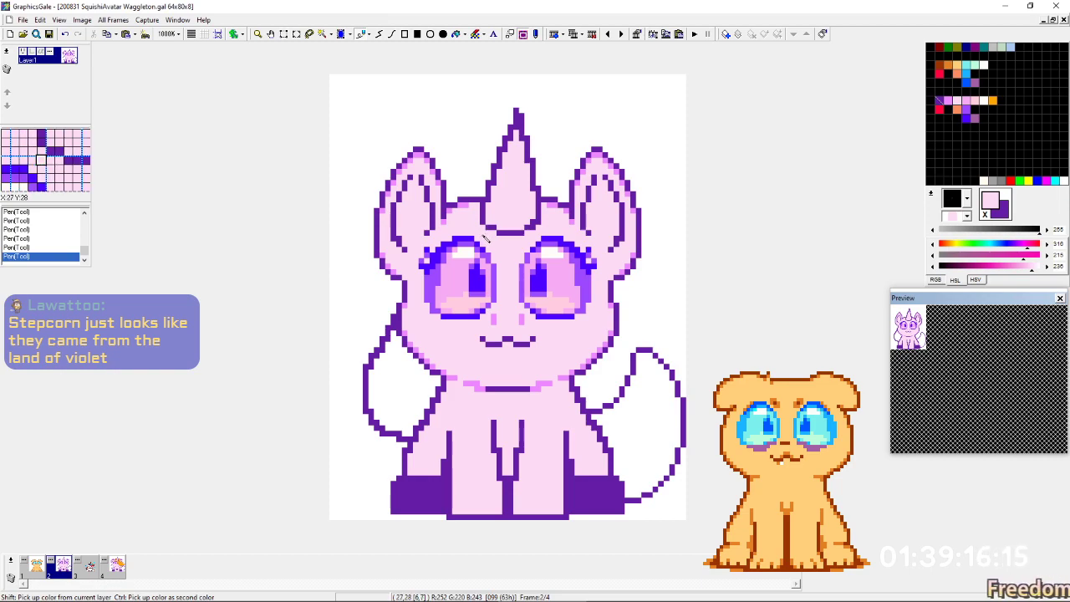
Flip through the neighbouring animation frames to compare the squishicorn versions.
{"action": "key", "text": "Right"}
{"action": "key", "text": "Right"}
{"action": "key", "text": "Left"}
{"action": "key", "text": "Left"}
{"action": "key", "text": "Right"}
{"action": "key", "text": "Right"}
{"action": "key", "text": "Left"}
{"action": "key", "text": "Left"}
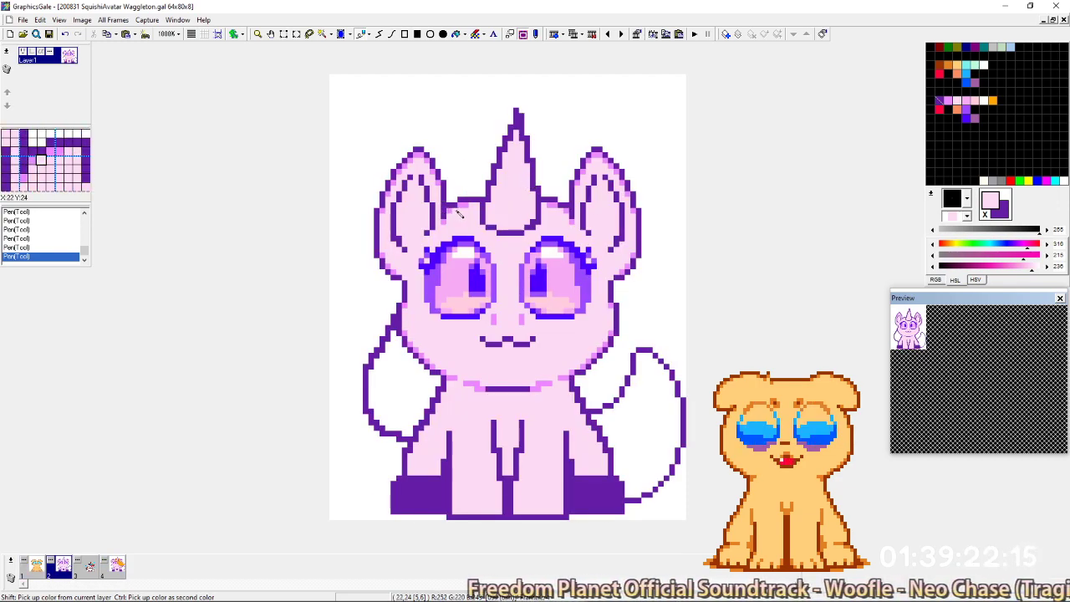
Duplicate the recoloured squishicorn frame and, in the copy, paint the outer sides of both eyes with the highlight's near-white.
{"action": "key", "text": "alt+Return"}
{"action": "key", "text": "Return"}
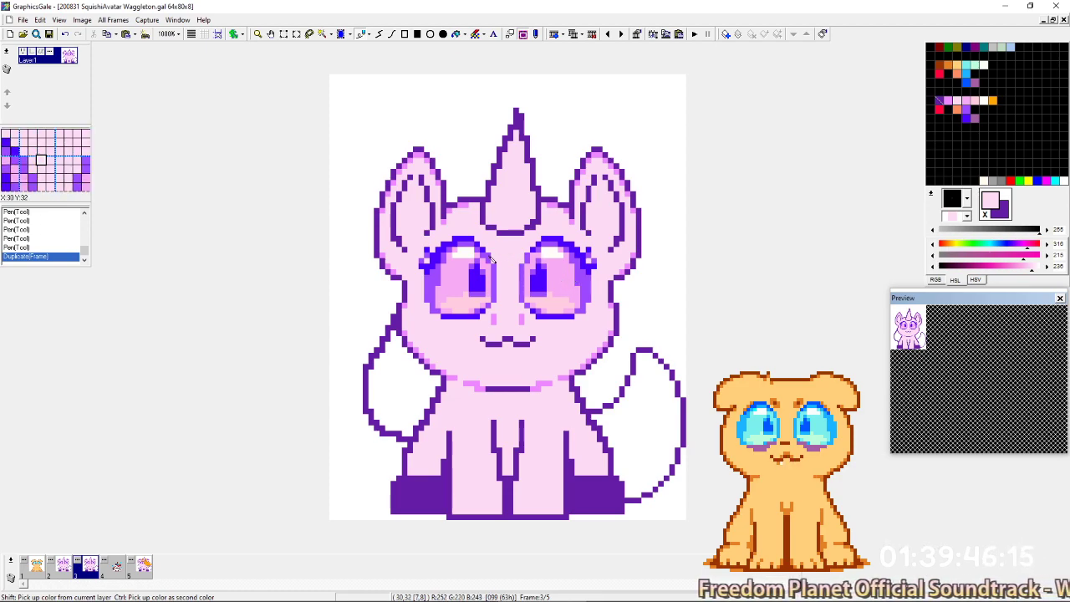
{"action": "right_click", "coordinate": [460, 253]}
{"action": "left_click", "coordinate": [427, 294]}
{"action": "left_click", "coordinate": [428, 289]}
{"action": "left_click_drag", "start_coordinate": [428, 289], "coordinate": [427, 277]}
{"action": "mouse_move", "coordinate": [433, 277]}
{"action": "left_mouse_down"}
{"action": "mouse_move", "coordinate": [435, 307]}
{"action": "mouse_move", "coordinate": [446, 306]}
{"action": "mouse_move", "coordinate": [438, 267]}
{"action": "left_mouse_up"}
{"action": "left_click", "coordinate": [444, 262]}
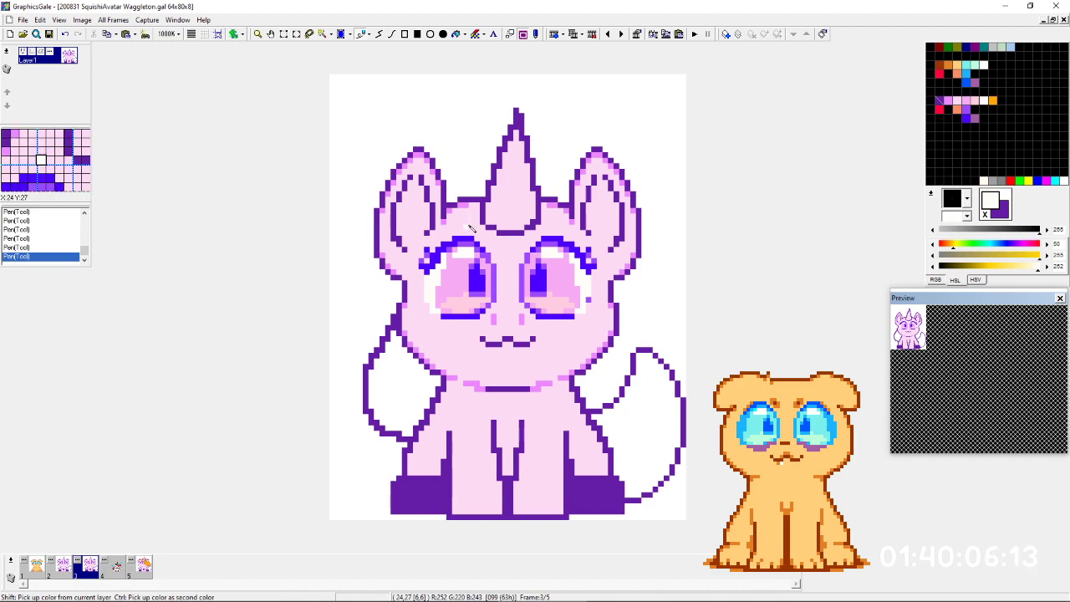
Recolour the lower eye outlines with the lighter iris purple and widen the near-white areas around both irises.
{"action": "right_click", "coordinate": [488, 292]}
{"action": "right_click", "coordinate": [494, 286]}
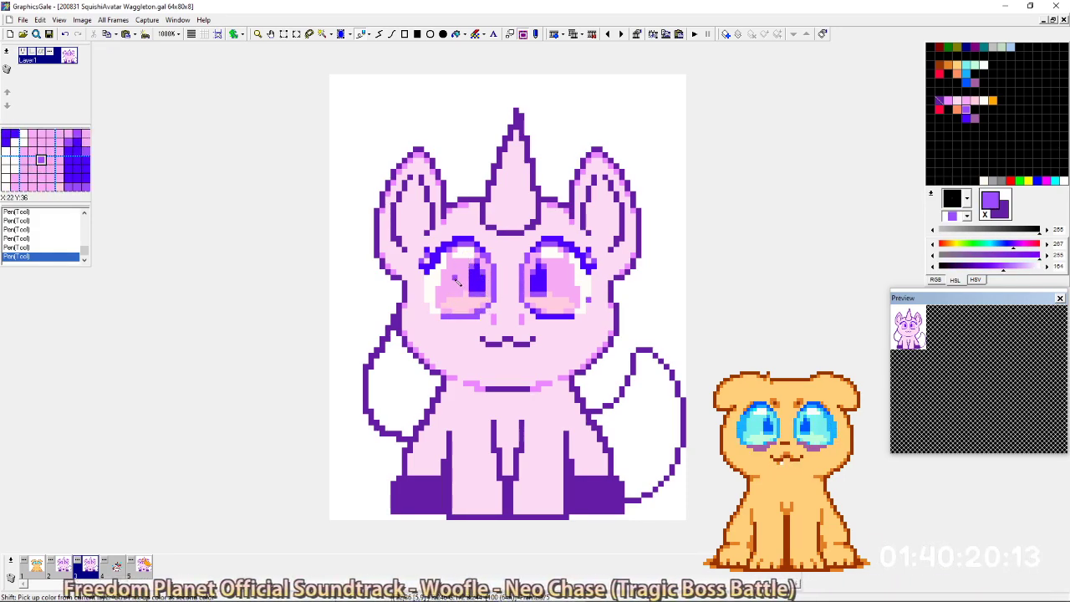
{"action": "left_click", "coordinate": [471, 314], "text": "ctrl"}
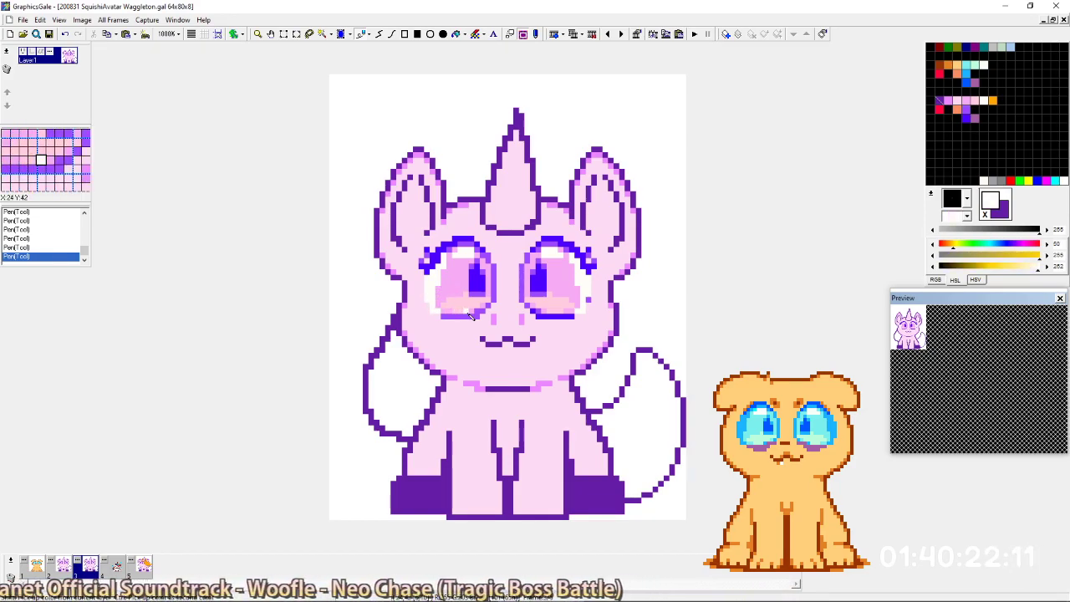
{"action": "left_click_drag", "start_coordinate": [438, 300], "coordinate": [439, 289]}
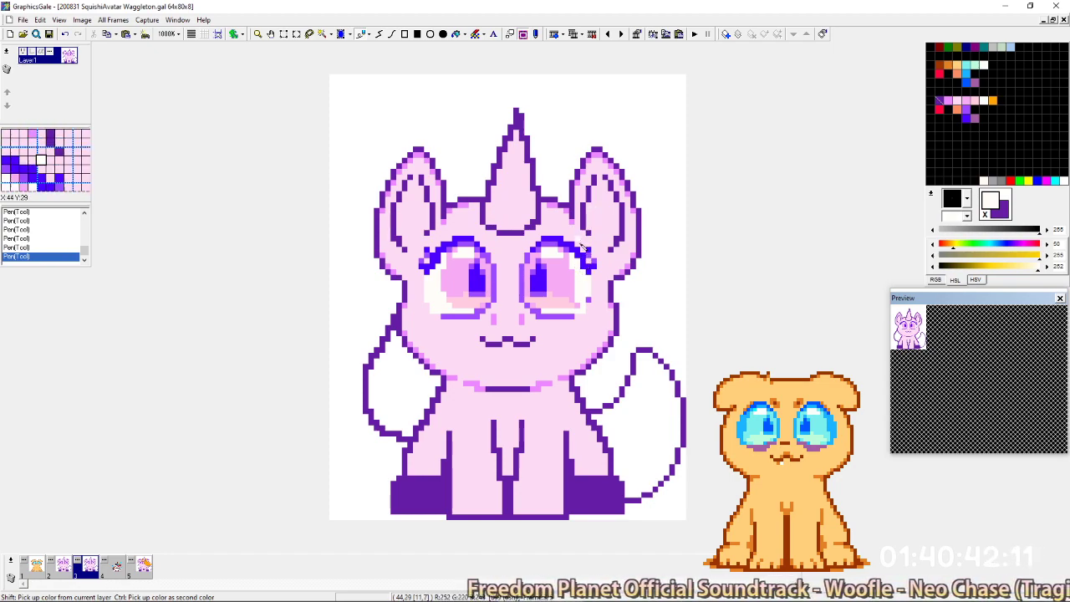
Outline the outer edge of the left iris in light purple, with light pink filling its lower part.
{"action": "right_click", "coordinate": [581, 257]}
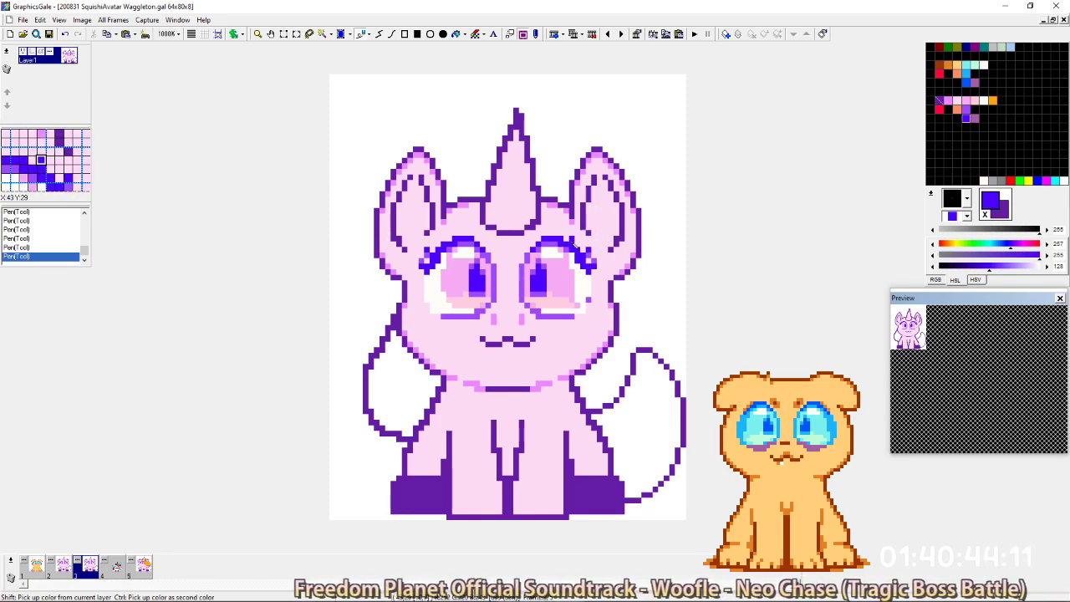
{"action": "left_click", "coordinate": [576, 300], "text": "ctrl"}
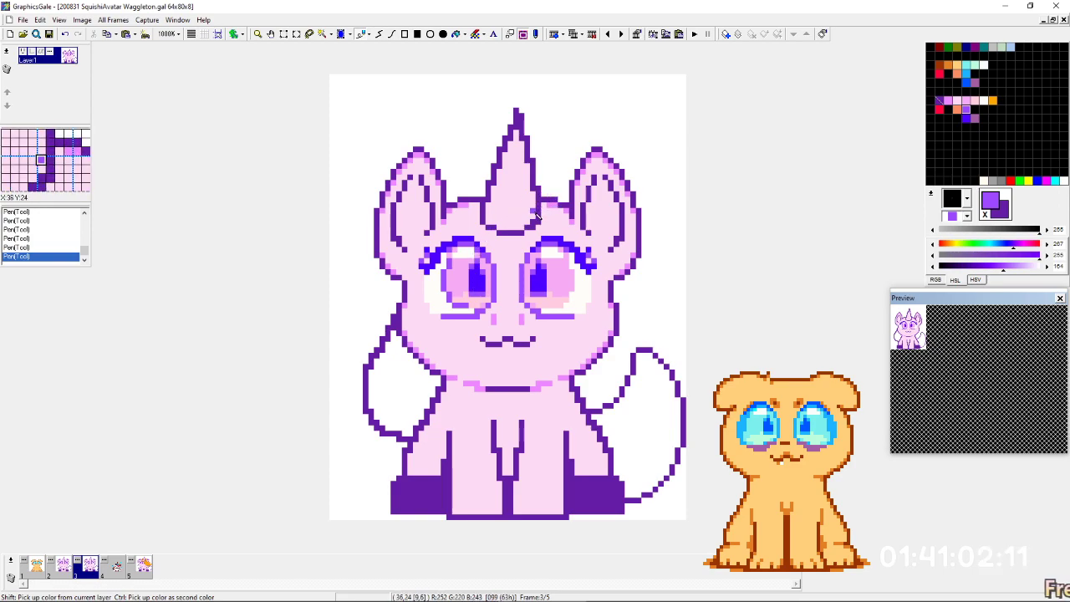
{"action": "right_click", "coordinate": [474, 306]}
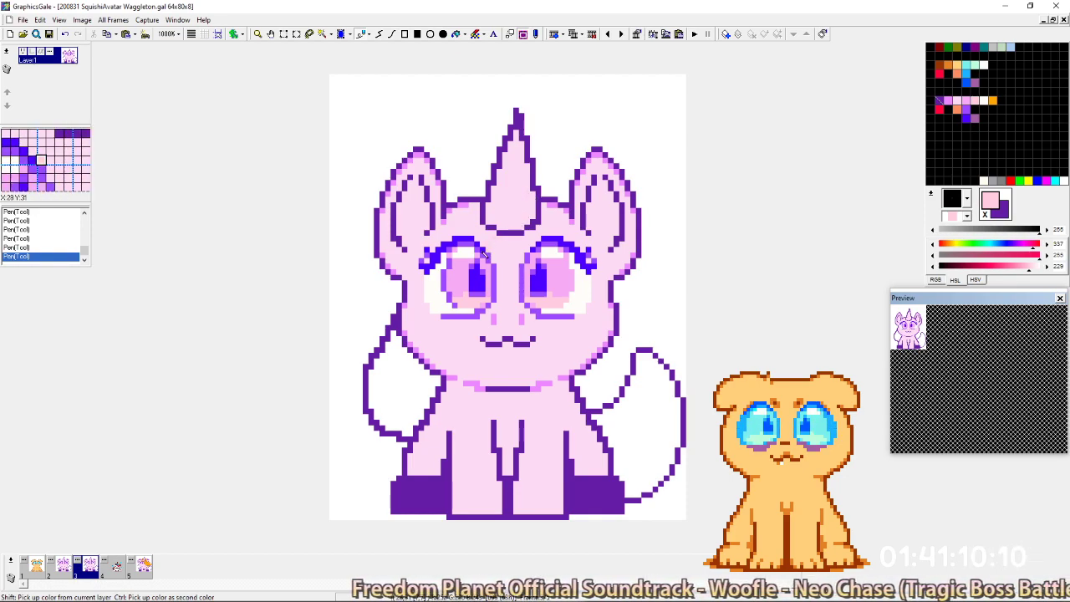
Replace the purple lower outlines of both eyes with pink and near-white pixels.
{"action": "right_click", "coordinate": [460, 289]}
{"action": "left_click_drag", "start_coordinate": [444, 317], "coordinate": [467, 317]}
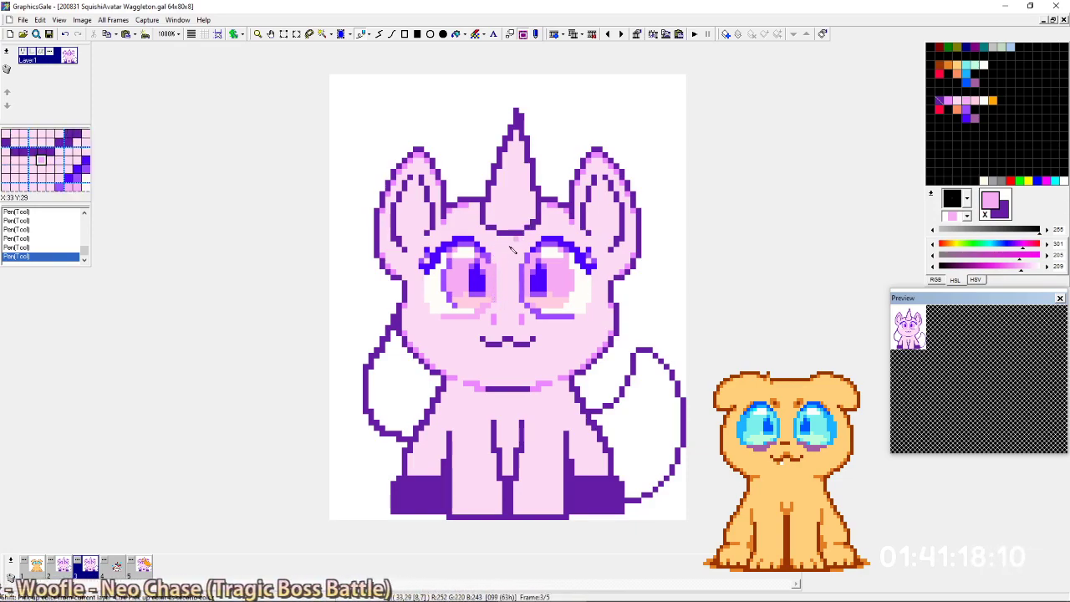
{"action": "right_click", "coordinate": [492, 264]}
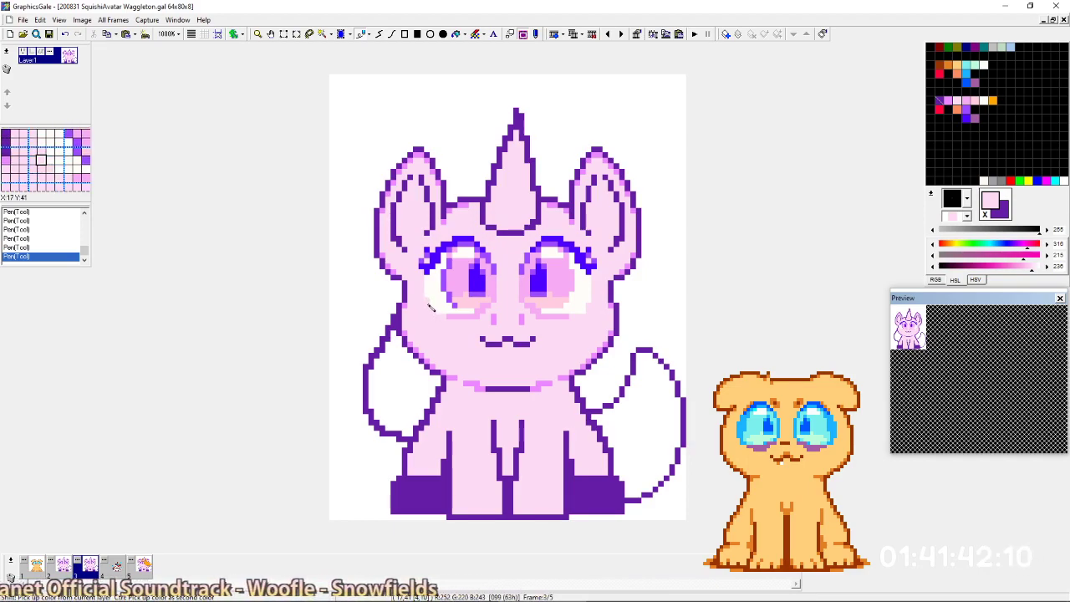
{"action": "right_click", "coordinate": [581, 304]}
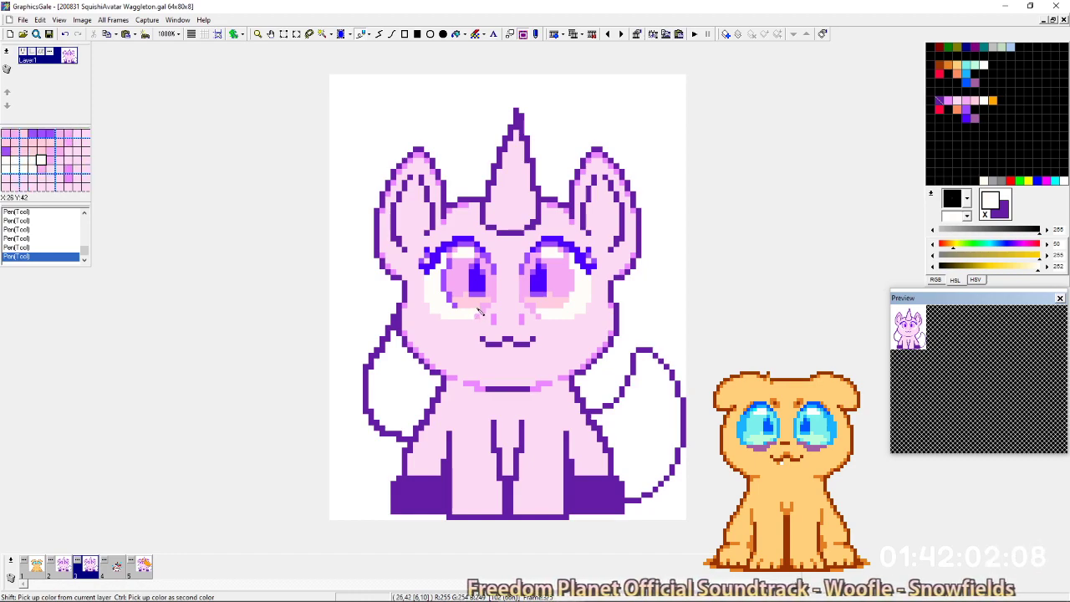
Outline the right iris to match and round both irises into full rings of light purple.
{"action": "right_click", "coordinate": [539, 307]}
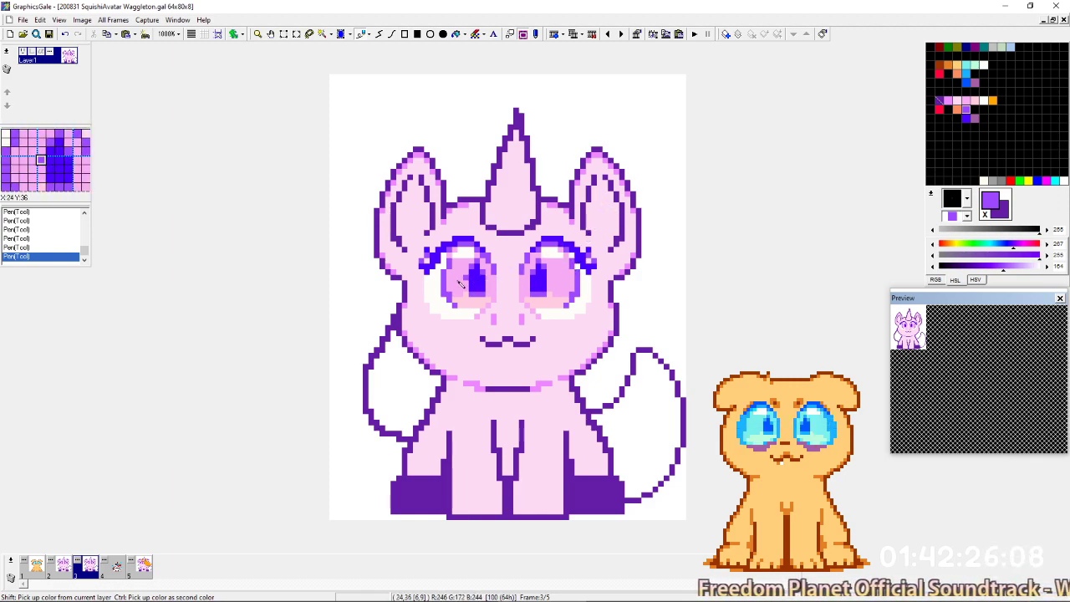
{"action": "right_click", "coordinate": [574, 270]}
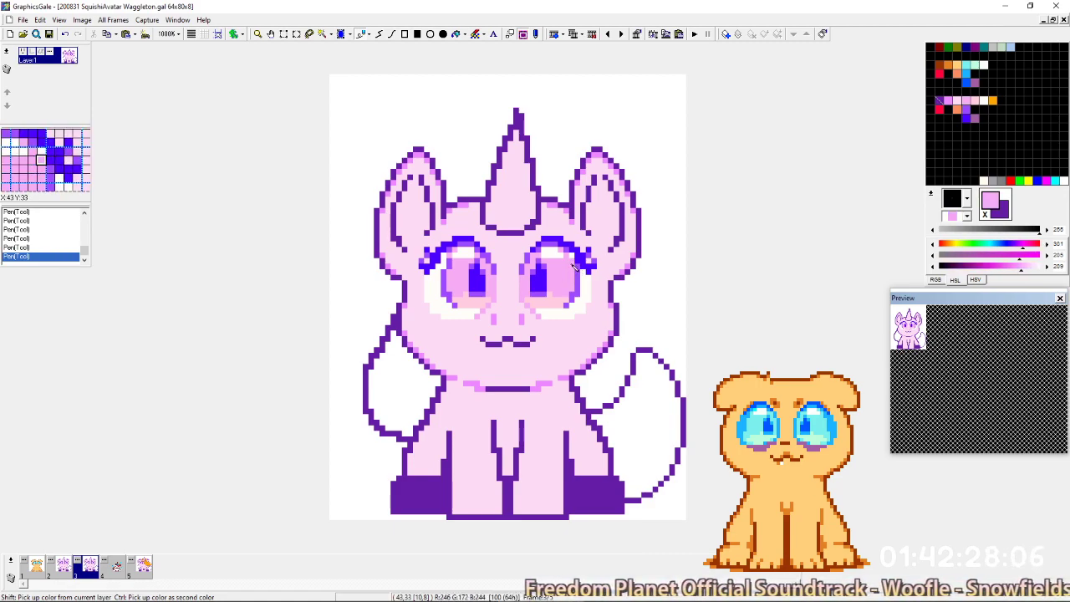
{"action": "right_click", "coordinate": [619, 191]}
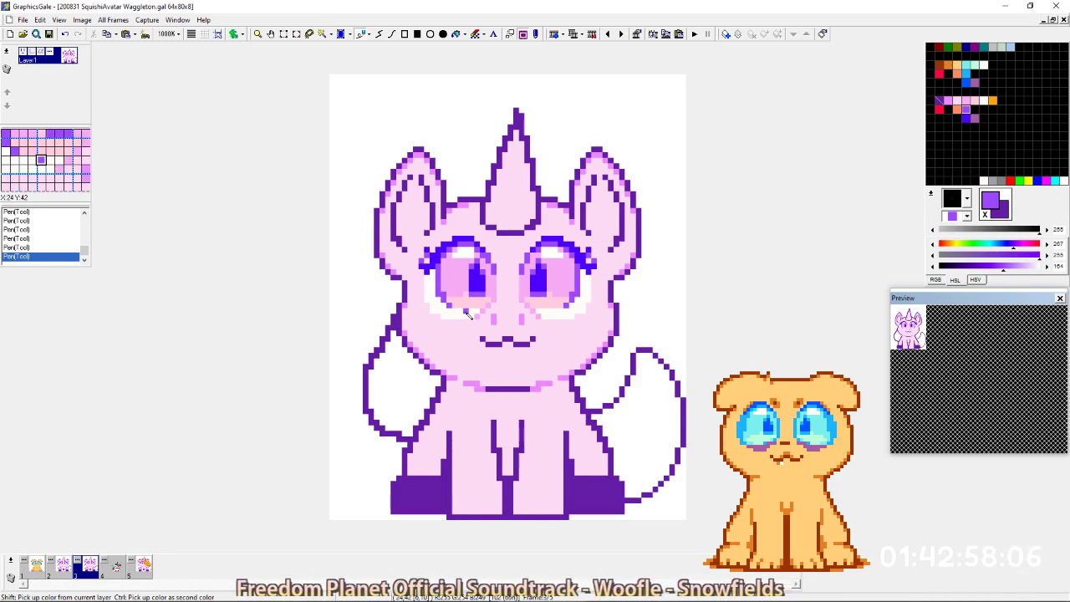
{"action": "left_click_drag", "start_coordinate": [478, 312], "coordinate": [466, 312]}
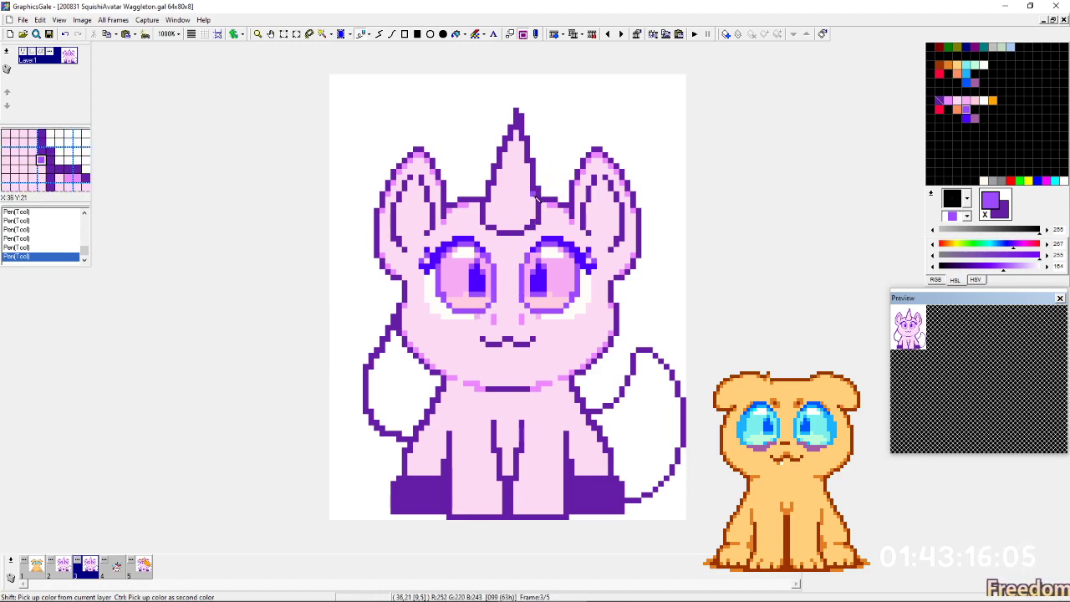
Widen the left pupil outward with blue-violet pixels and soften its outer corners in light purple.
{"action": "right_click", "coordinate": [478, 282]}
{"action": "left_click_drag", "start_coordinate": [467, 278], "coordinate": [467, 288]}
{"action": "right_click", "coordinate": [473, 295]}
{"action": "left_click", "coordinate": [467, 294]}
{"action": "left_click", "coordinate": [467, 273]}
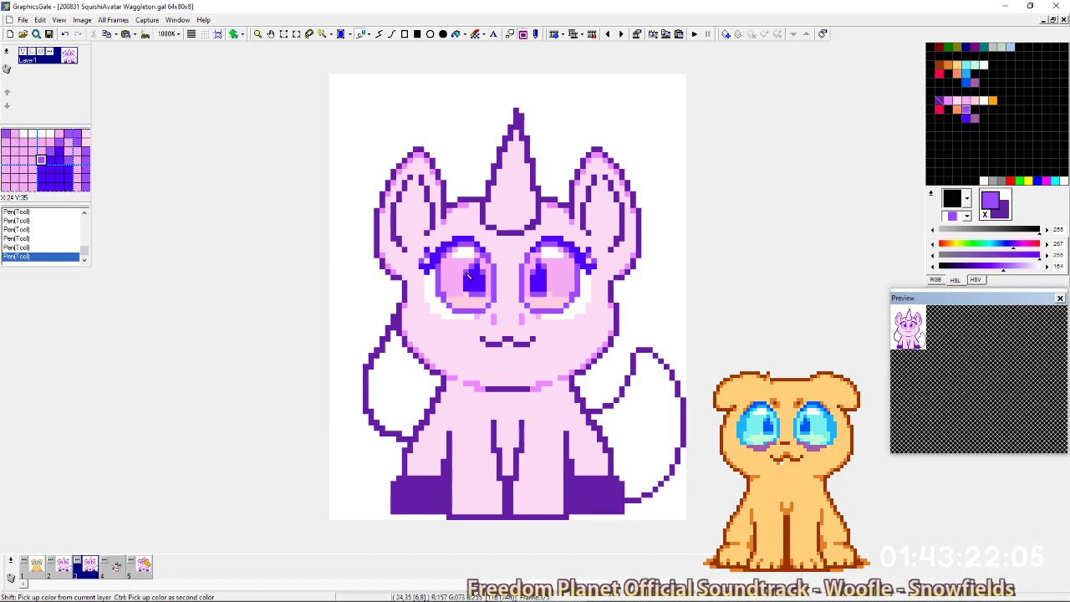
Reshape the top of the left pupil with purple and pink pixels and rework the right pupil to match.
{"action": "right_click", "coordinate": [479, 269]}
{"action": "right_click", "coordinate": [473, 268]}
{"action": "right_click", "coordinate": [478, 267]}
{"action": "right_click", "coordinate": [472, 268]}
{"action": "left_click", "coordinate": [483, 264]}
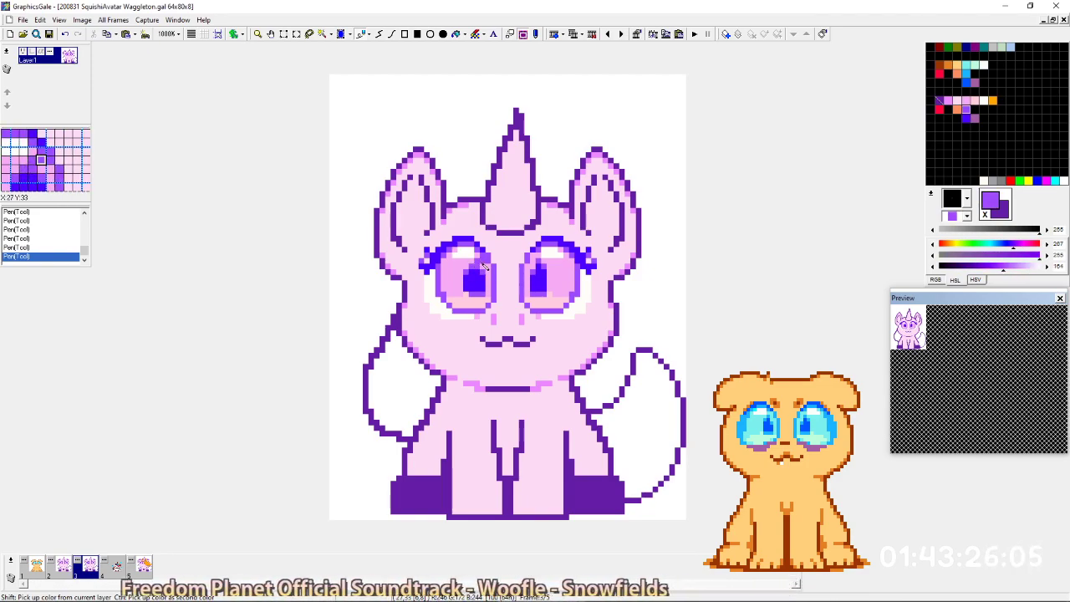
{"action": "right_click", "coordinate": [483, 266]}
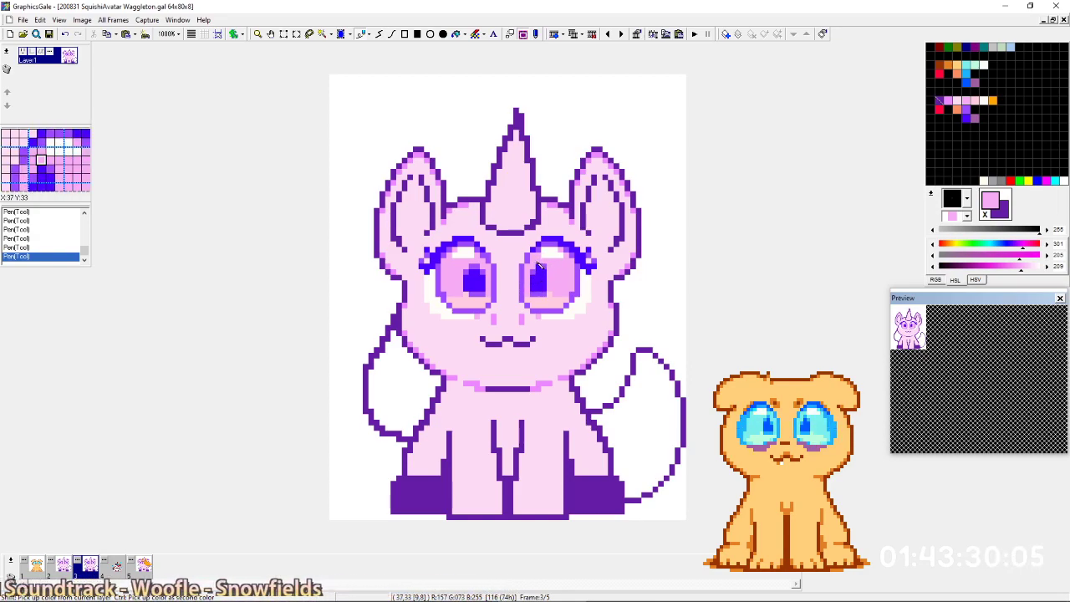
{"action": "right_click", "coordinate": [548, 274]}
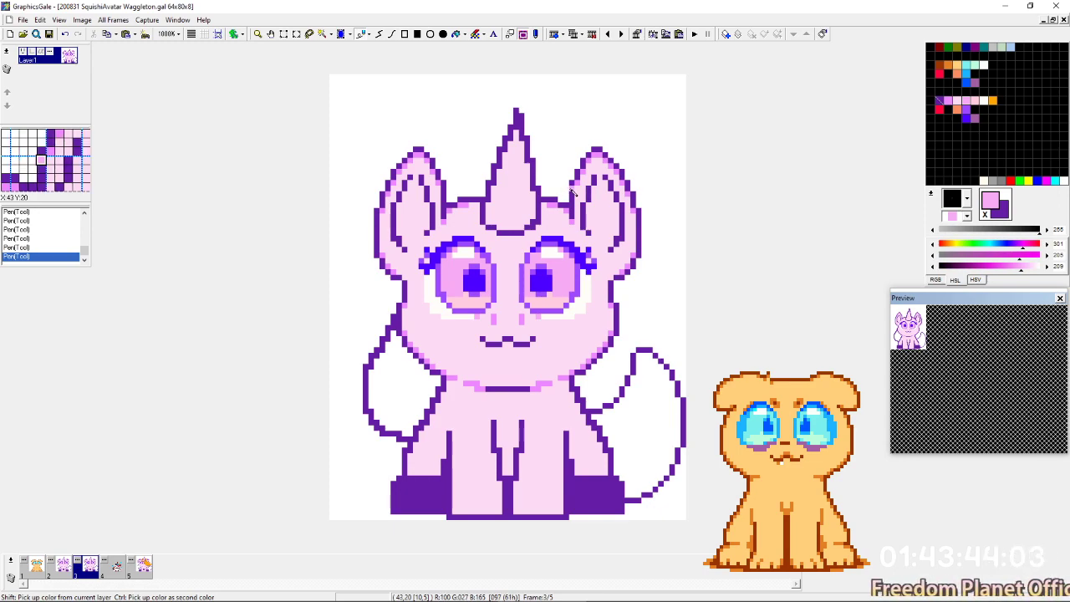
Retouch the edges of both pupils with purple and pink, then widen the pupils towards the nose.
{"action": "right_click", "coordinate": [484, 291]}
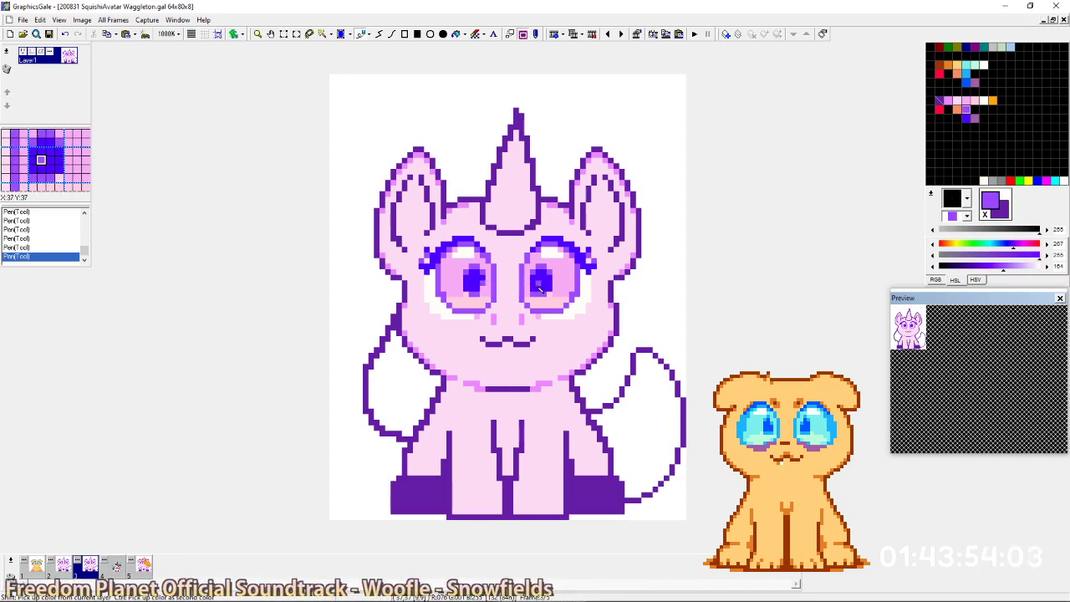
{"action": "left_click", "coordinate": [583, 184], "text": "ctrl"}
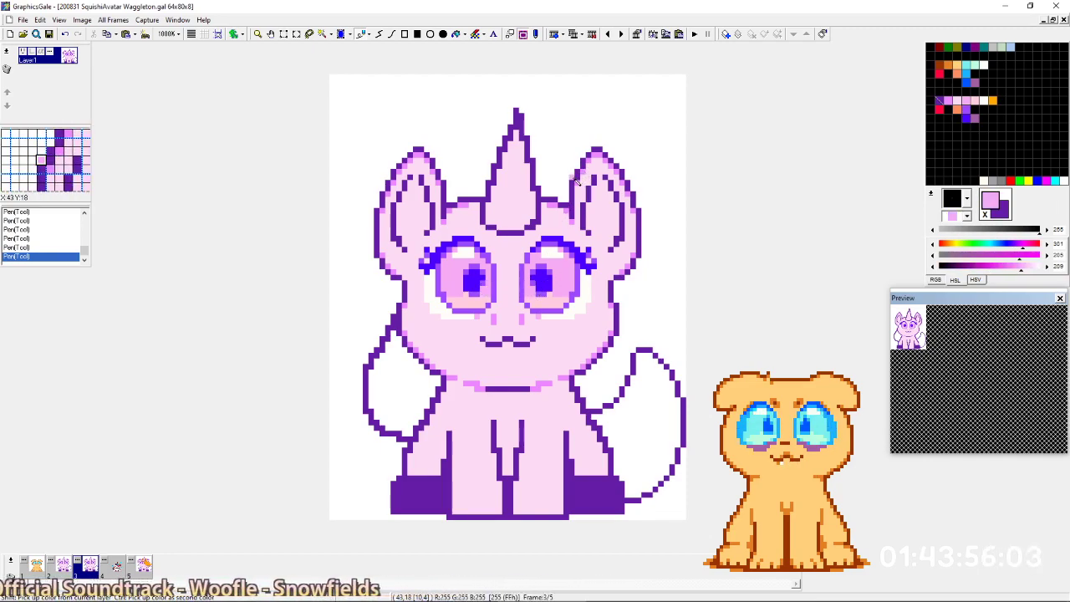
{"action": "left_click", "coordinate": [482, 288], "text": "ctrl"}
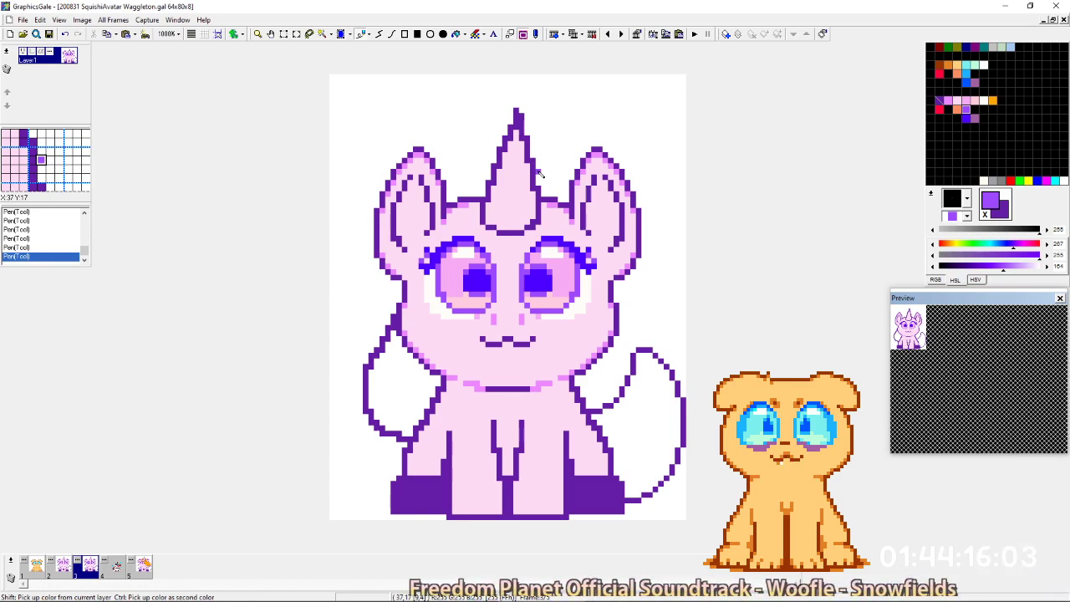
Try near-white highlights over the upper outer corners of both pupils and undo them.
{"action": "right_click", "coordinate": [461, 253]}
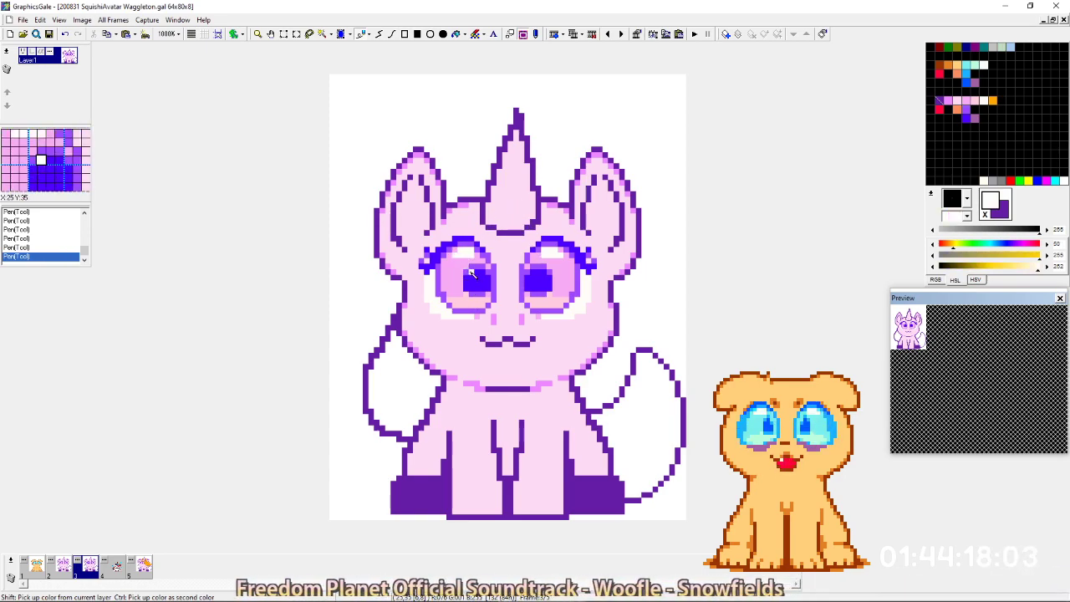
{"action": "mouse_move", "coordinate": [472, 277]}
{"action": "left_mouse_down"}
{"action": "mouse_move", "coordinate": [472, 266]}
{"action": "mouse_move", "coordinate": [466, 276]}
{"action": "left_mouse_up"}
{"action": "left_click_drag", "start_coordinate": [545, 277], "coordinate": [550, 266]}
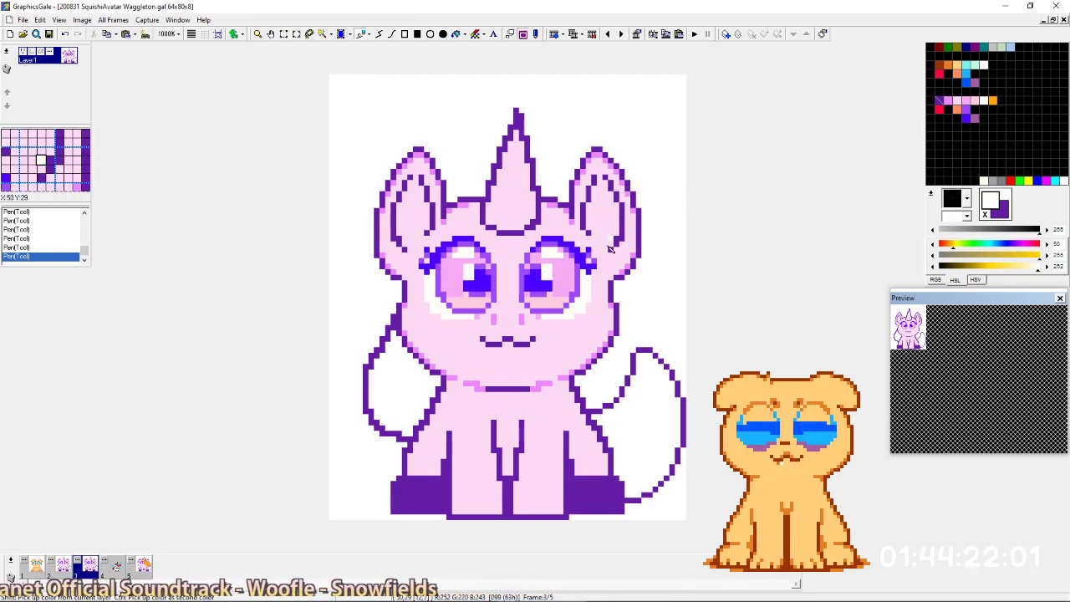
{"action": "key", "text": "ctrl+z"}
{"action": "key", "text": "ctrl+z"}
Paint large near-white highlights over the upper irises and reshape the pupils beneath them with purple and pink pixels.
{"action": "right_click", "coordinate": [480, 273]}
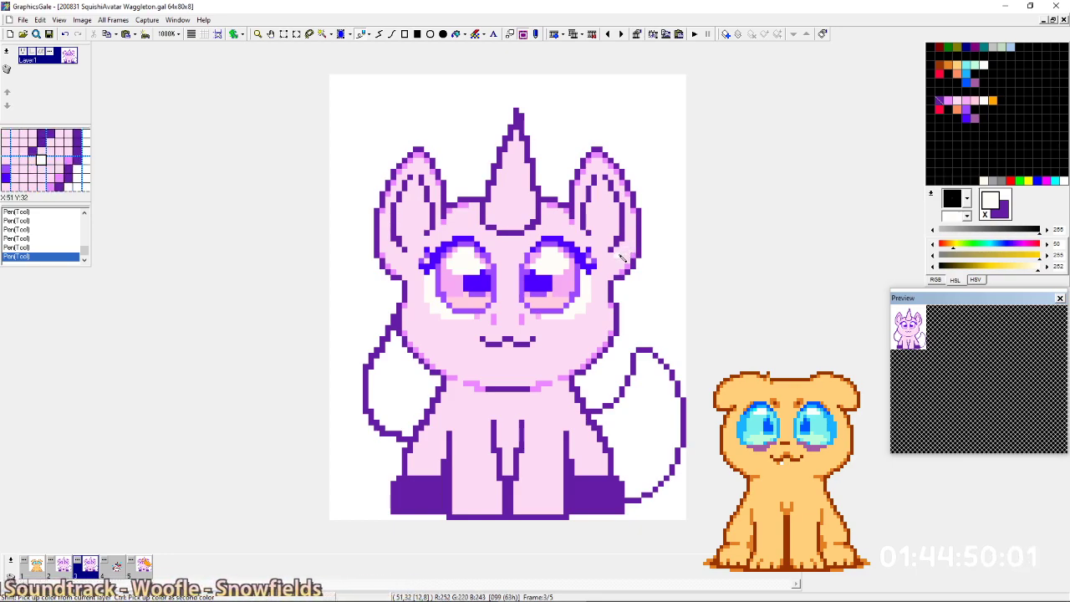
{"action": "right_click", "coordinate": [460, 284]}
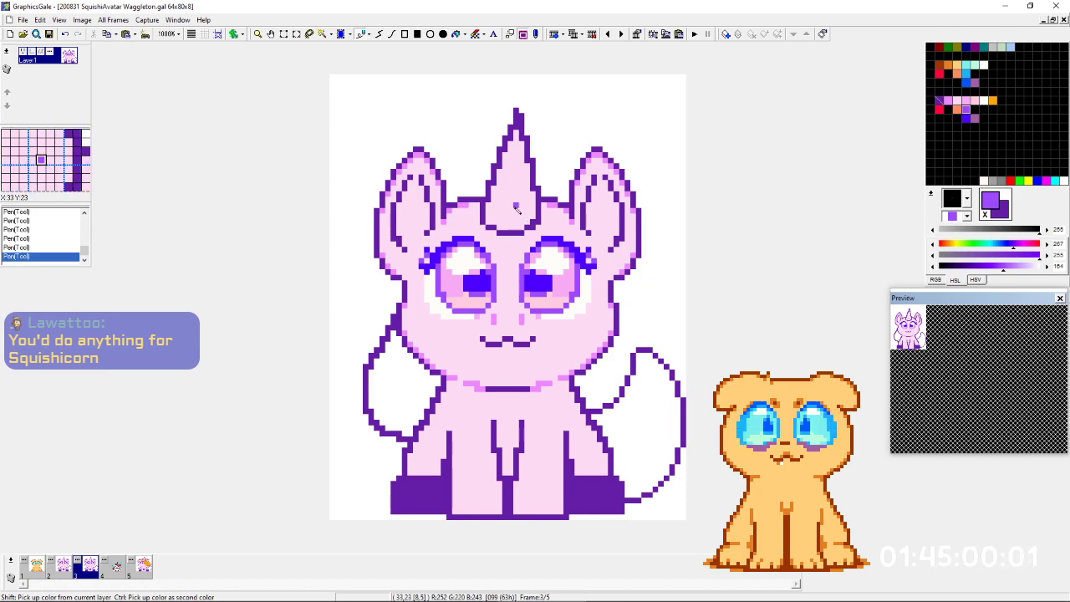
{"action": "left_click", "coordinate": [472, 283]}
{"action": "left_click", "coordinate": [543, 258]}
{"action": "left_click", "coordinate": [545, 280]}
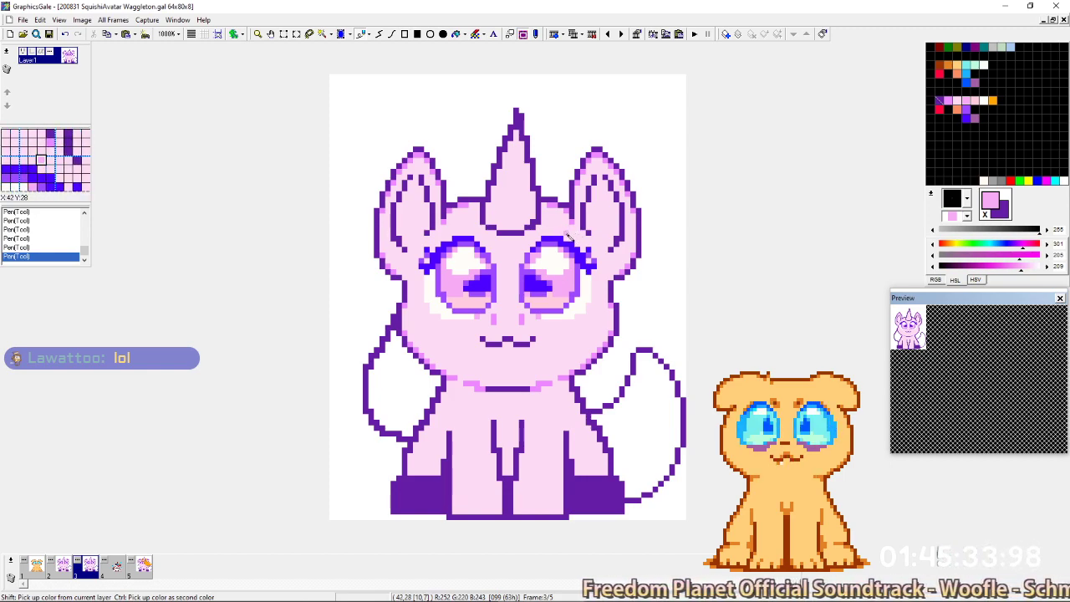
{"action": "right_click", "coordinate": [477, 260]}
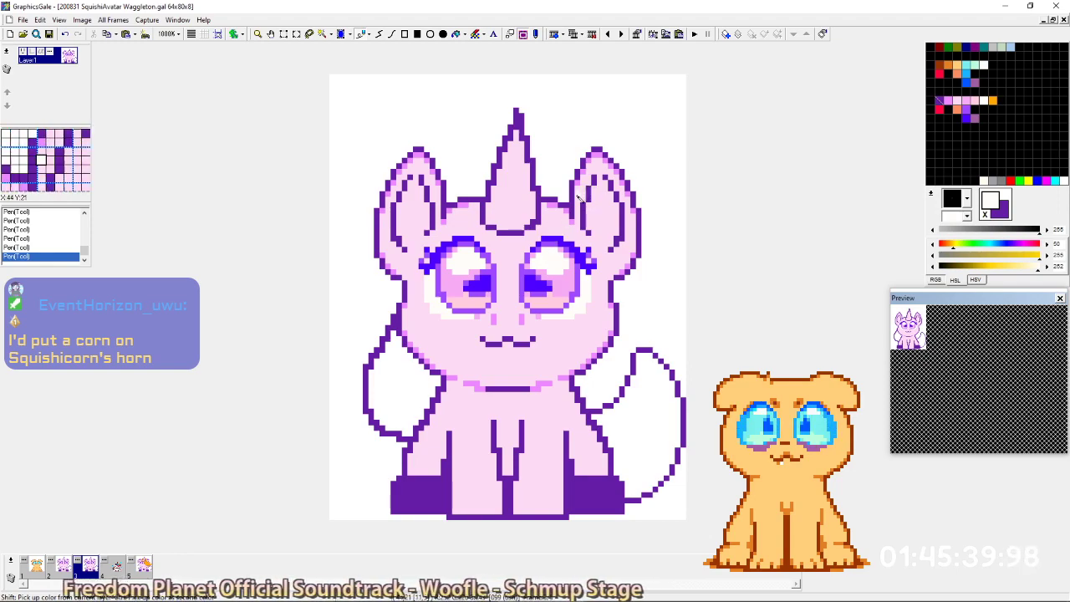
{"action": "right_click", "coordinate": [592, 170]}
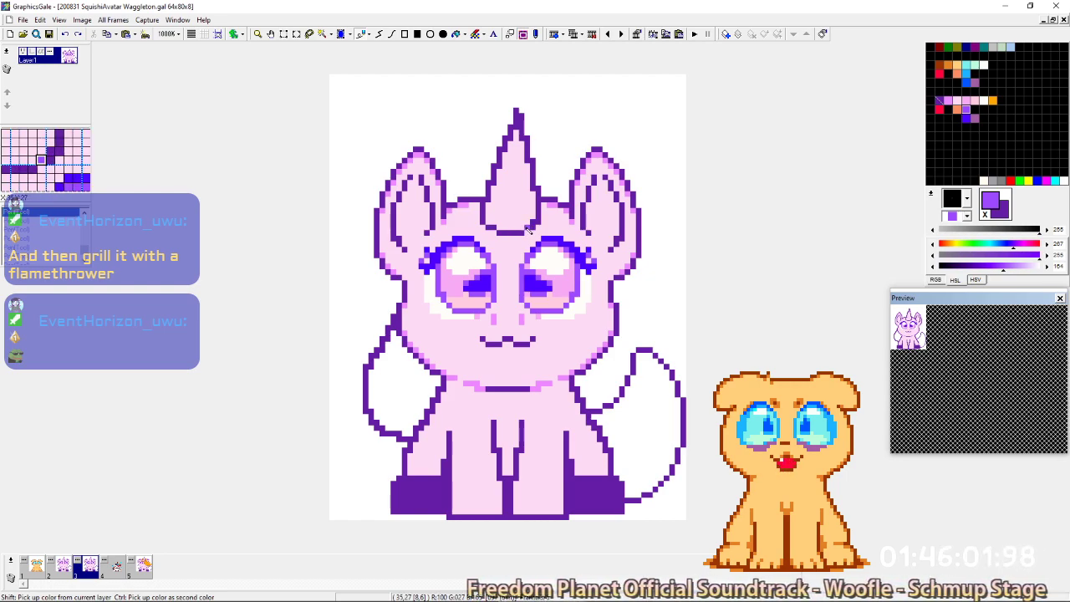
Repaint both pupils as compact blue-violet shapes near the inner side of each iris, clearing the surrounding pixels to iris pink.
{"action": "right_click", "coordinate": [461, 290]}
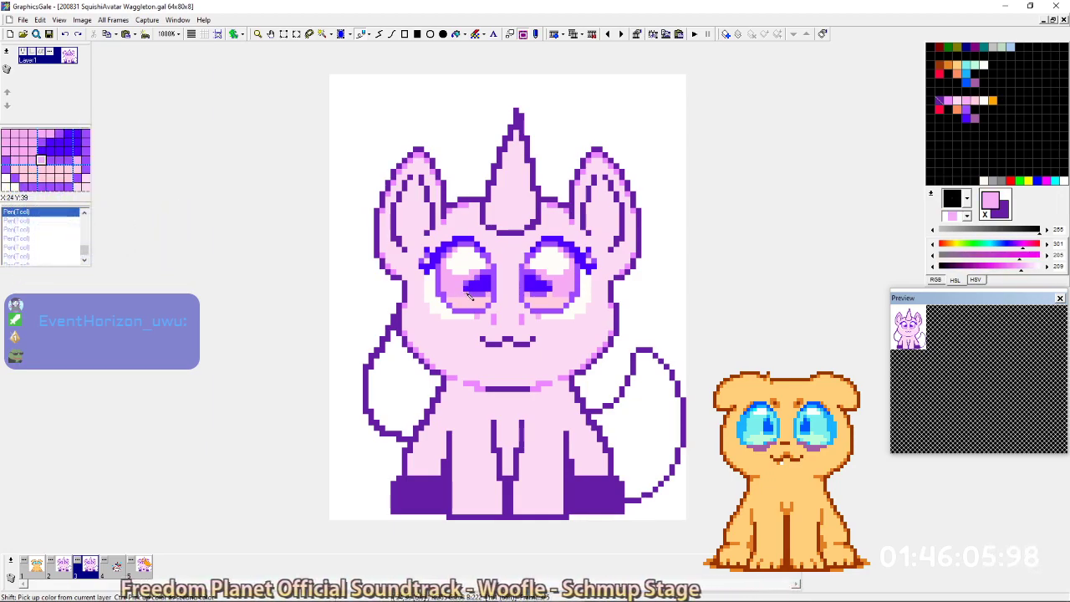
{"action": "right_click", "coordinate": [467, 298]}
{"action": "left_click", "coordinate": [467, 296]}
{"action": "right_click", "coordinate": [464, 290]}
{"action": "left_click", "coordinate": [466, 289]}
{"action": "right_click", "coordinate": [474, 285]}
{"action": "left_click", "coordinate": [473, 279]}
{"action": "left_click", "coordinate": [481, 273]}
{"action": "left_click_drag", "start_coordinate": [539, 274], "coordinate": [529, 273]}
{"action": "left_click", "coordinate": [544, 277]}
{"action": "right_click", "coordinate": [553, 282]}
{"action": "left_click", "coordinate": [549, 287]}
{"action": "right_click", "coordinate": [548, 297]}
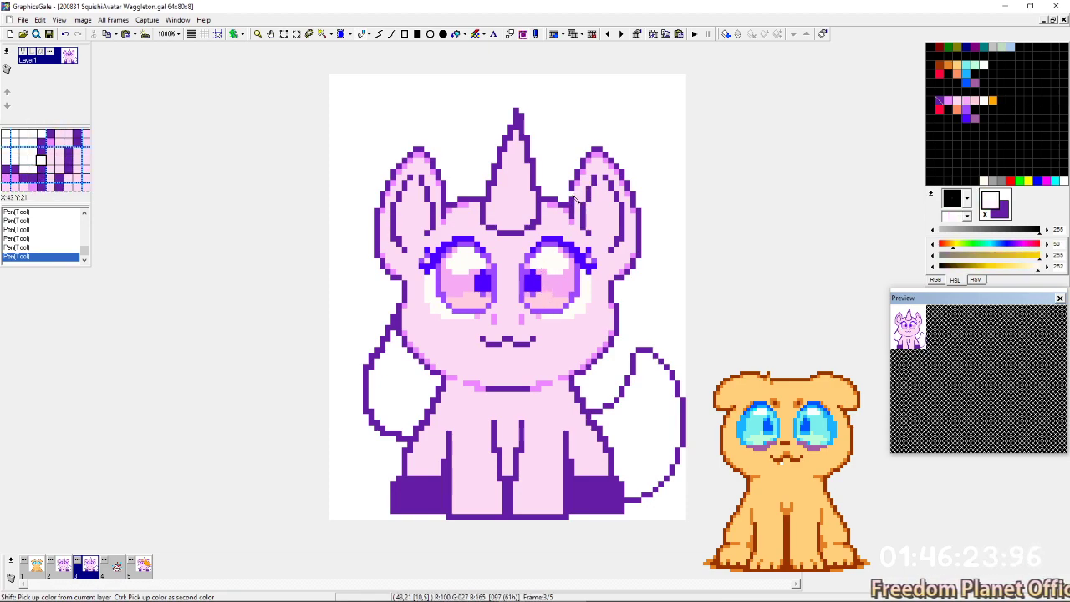
Step back through the recent pupil edits and redo them up to the version with slightly wider, squarish pupils.
{"action": "key", "text": "ctrl+z"}
{"action": "key", "text": "ctrl+z"}
{"action": "key", "text": "ctrl+z"}
{"action": "key", "text": "ctrl+z"}
{"action": "key", "text": "ctrl+z"}
{"action": "key", "text": "ctrl+z"}
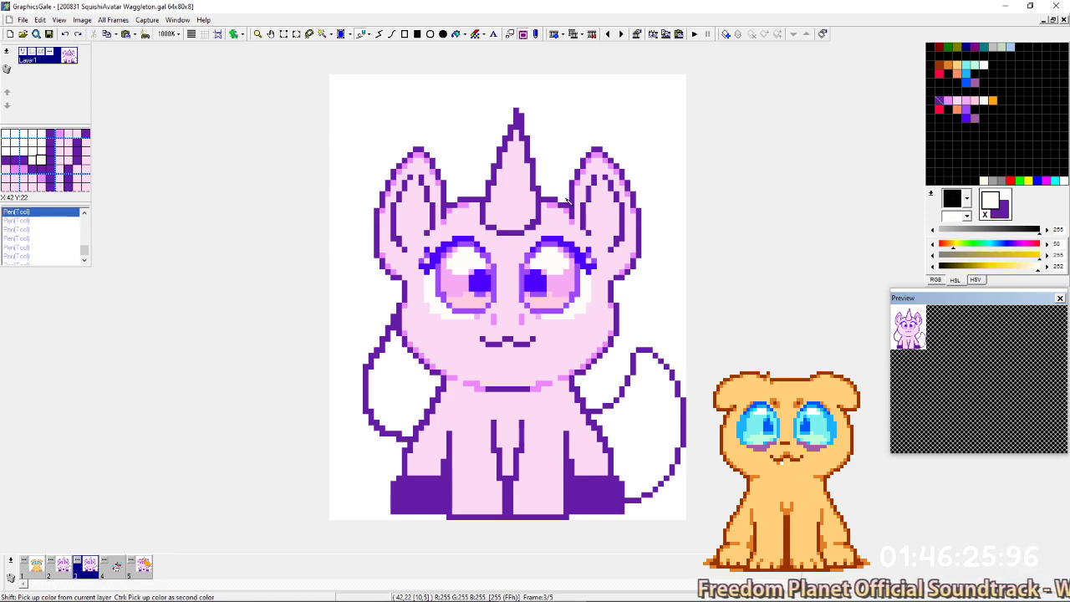
{"action": "key", "text": "ctrl+z"}
{"action": "key", "text": "ctrl+z"}
{"action": "key", "text": "ctrl+z"}
{"action": "key", "text": "ctrl+z"}
{"action": "key", "text": "ctrl+z"}
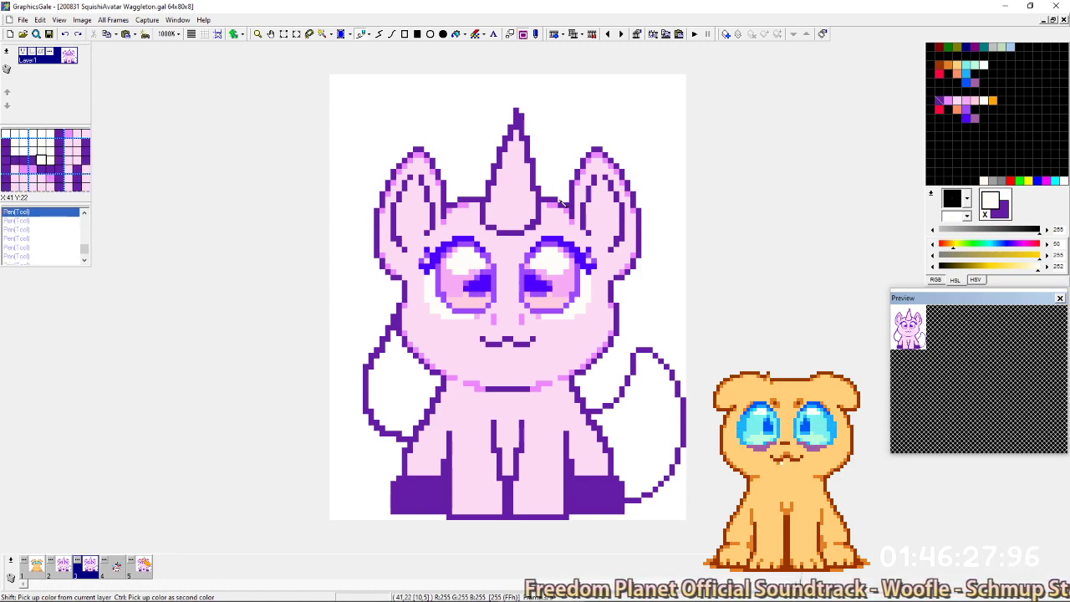
{"action": "key", "text": "ctrl+y"}
{"action": "key", "text": "ctrl+y"}
{"action": "key", "text": "ctrl+y"}
{"action": "key", "text": "ctrl+y"}
{"action": "key", "text": "ctrl+y"}
{"action": "key", "text": "ctrl+y"}
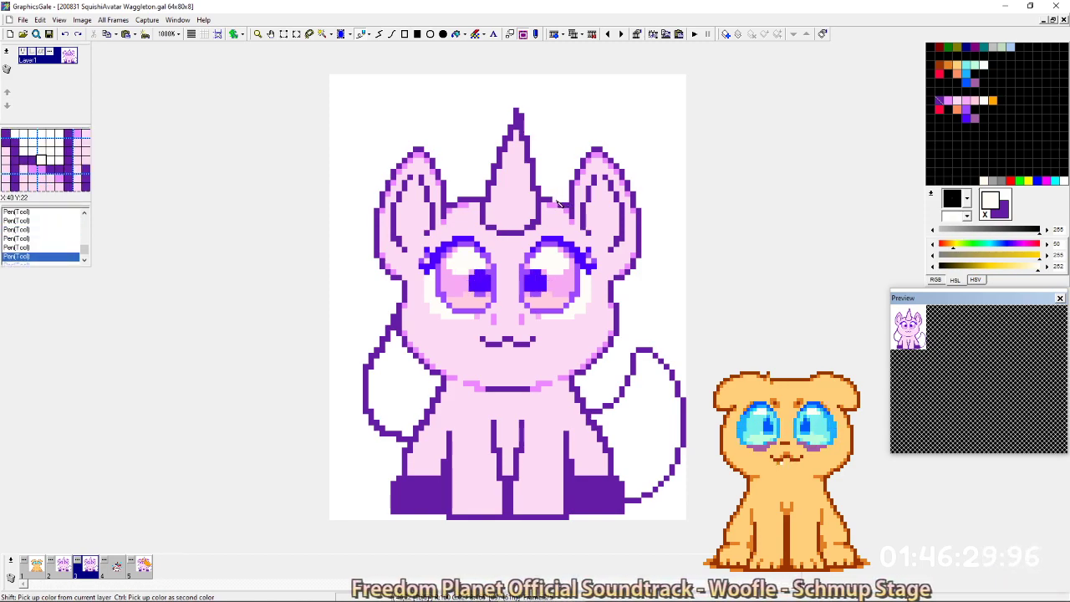
Step the recent pupil edits back to the flatter, wedge-shaped pupils and sample their blue-violet color.
{"action": "key", "text": "ctrl+z"}
{"action": "key", "text": "ctrl+z"}
{"action": "key", "text": "ctrl+z"}
{"action": "key", "text": "ctrl+z"}
{"action": "key", "text": "ctrl+z"}
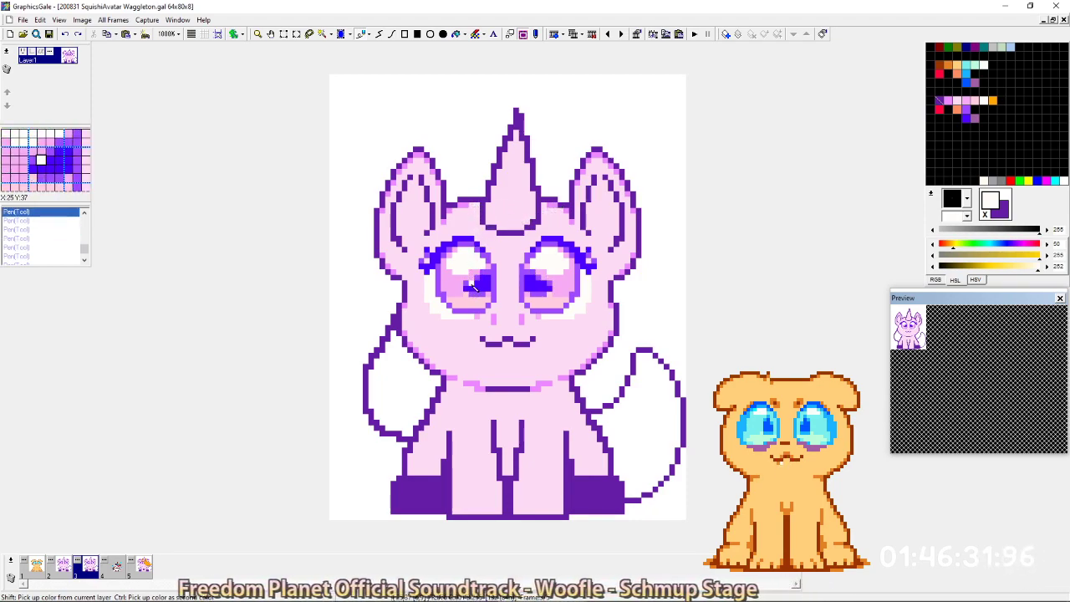
{"action": "right_click", "coordinate": [482, 288]}
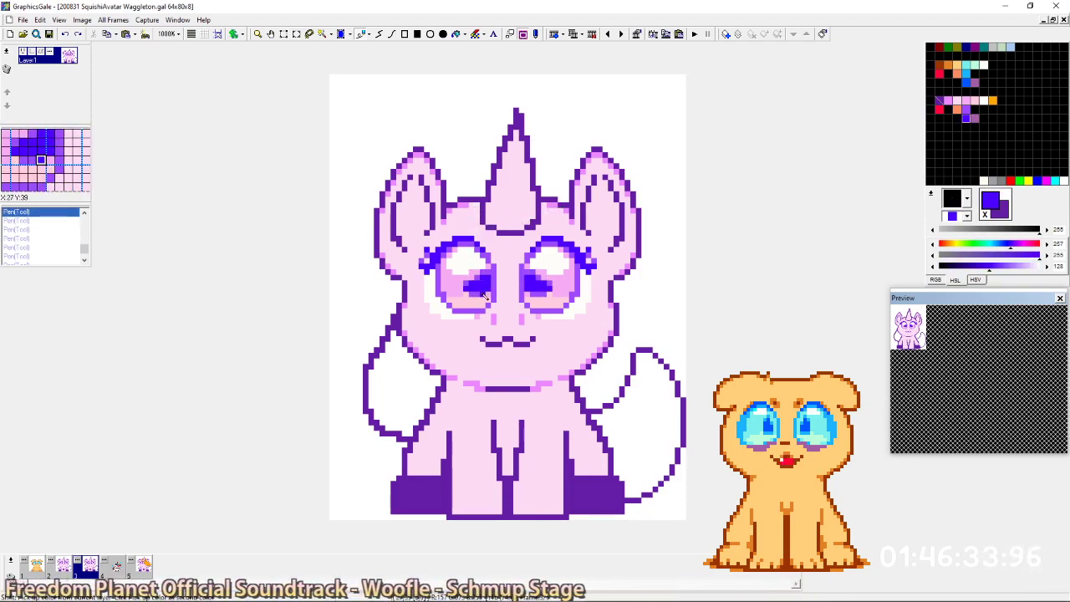
Widen the pupil in the eye on the viewer's left into a broad, flat blue-violet block across most of the iris.
{"action": "key", "text": "ctrl+y"}
{"action": "key", "text": "ctrl+y"}
{"action": "key", "text": "ctrl+y"}
{"action": "key", "text": "ctrl+y"}
{"action": "key", "text": "ctrl+y"}
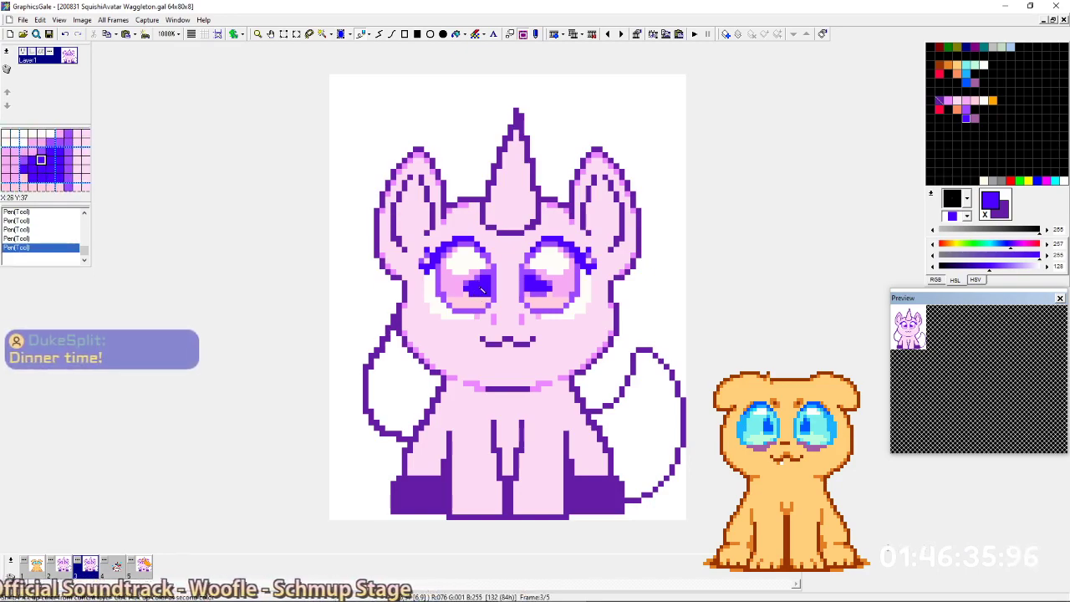
{"action": "right_click", "coordinate": [536, 295]}
{"action": "left_click_drag", "start_coordinate": [471, 294], "coordinate": [489, 294]}
{"action": "right_click", "coordinate": [481, 289]}
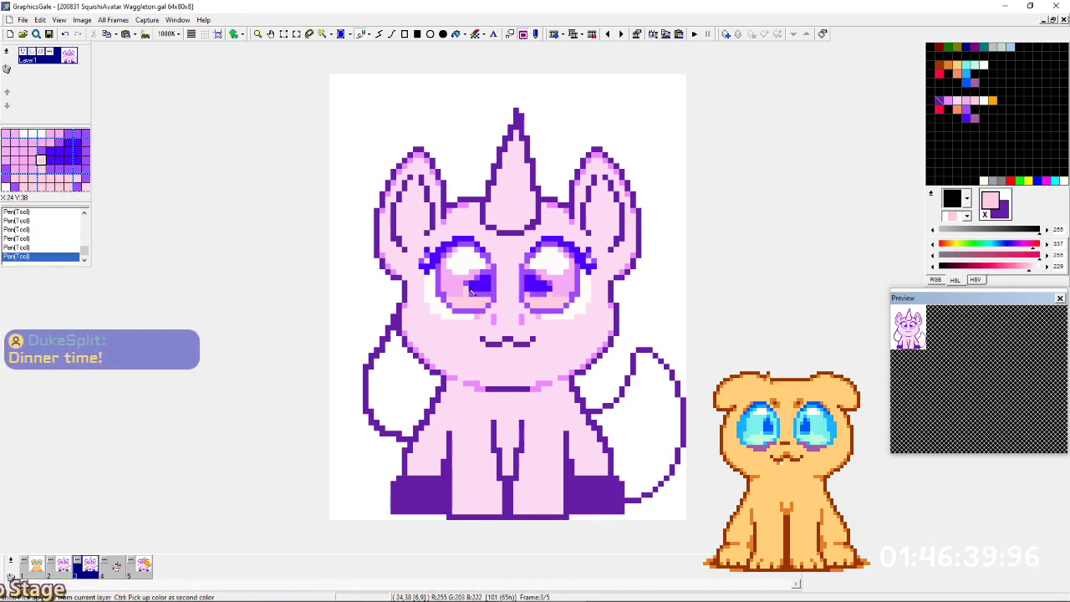
{"action": "right_click", "coordinate": [470, 292]}
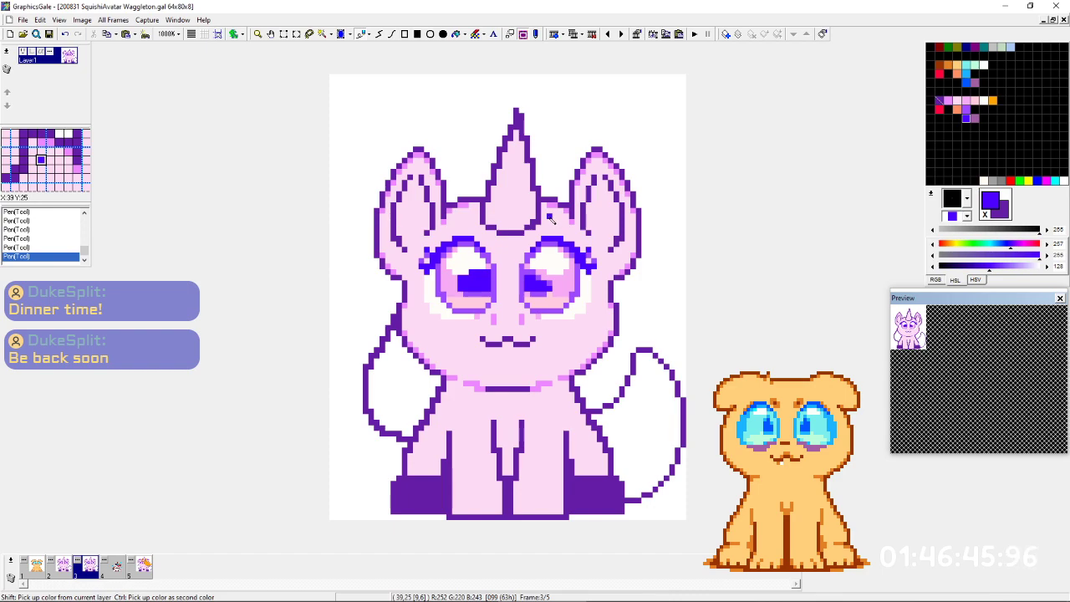
{"action": "right_click", "coordinate": [467, 293]}
{"action": "left_click", "coordinate": [457, 289]}
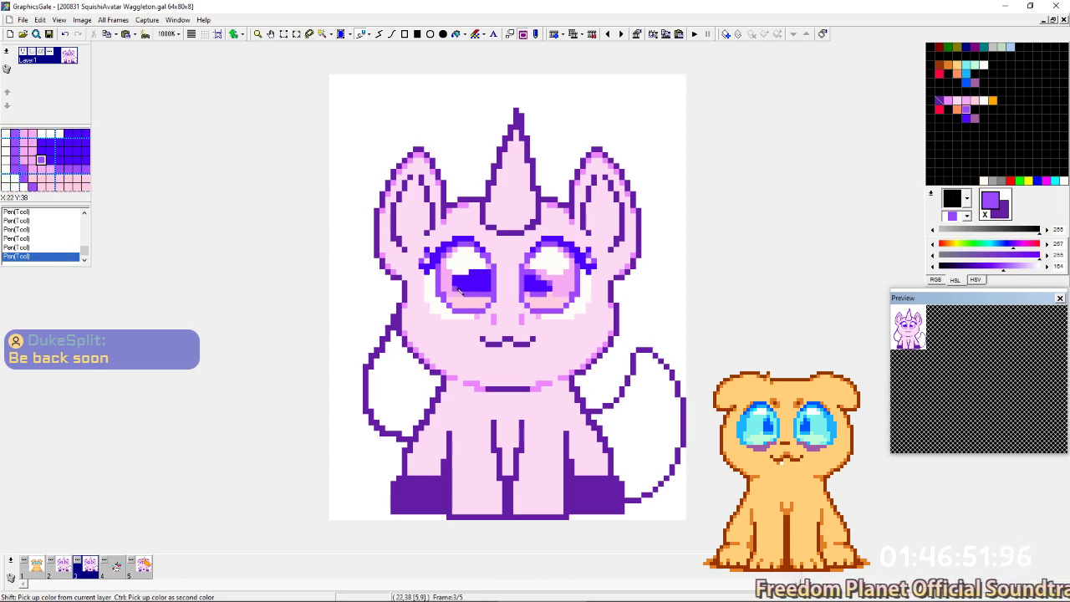
{"action": "left_click", "coordinate": [468, 286], "text": "shift"}
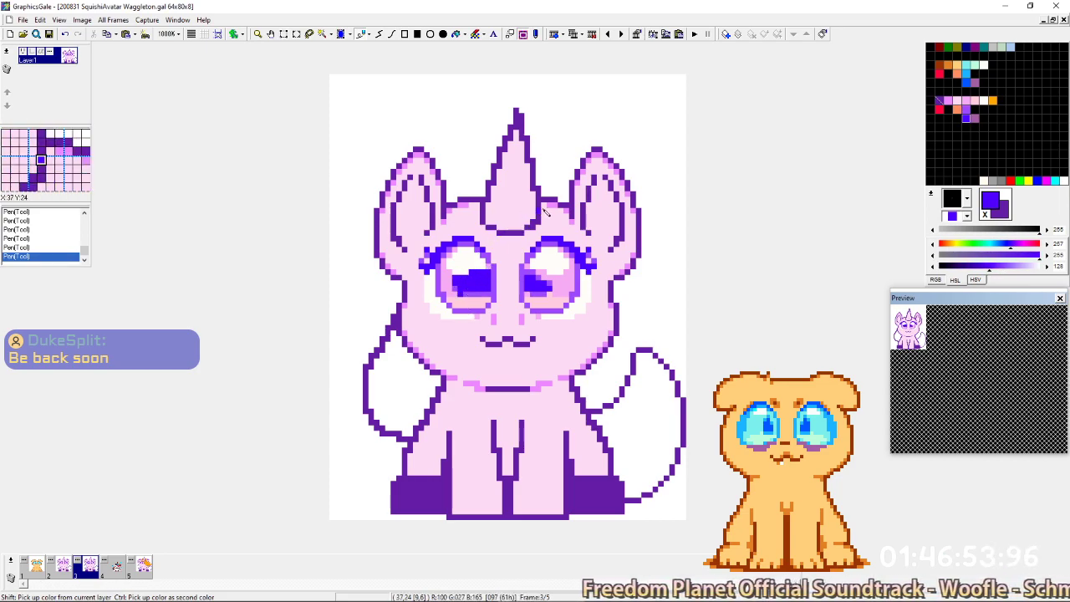
Widen the other eye's pupil into a mirrored, flat blue-violet block.
{"action": "left_click", "coordinate": [561, 288]}
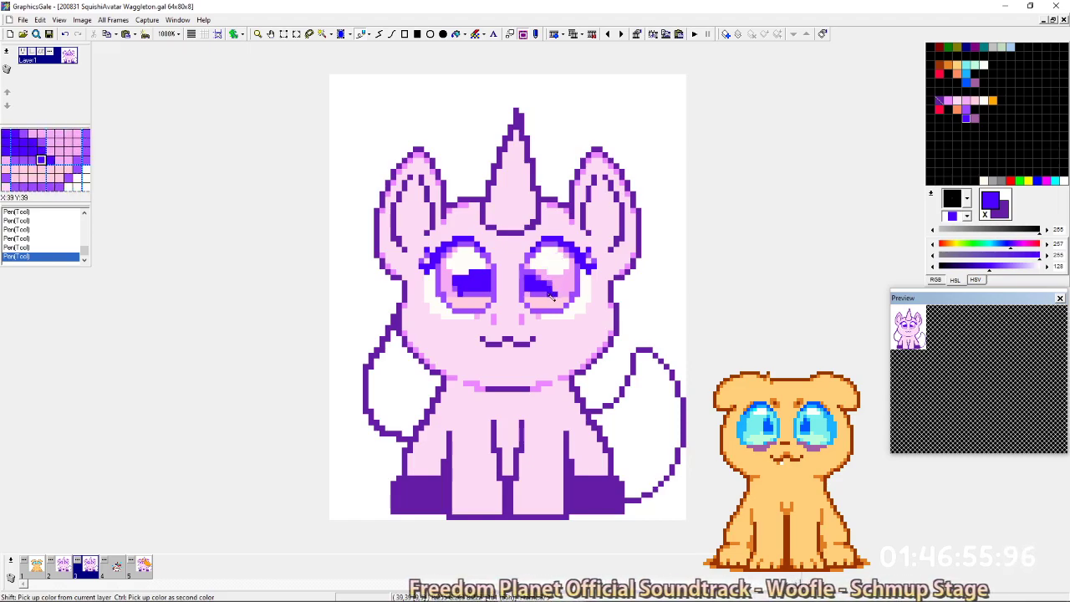
{"action": "left_click", "coordinate": [550, 294], "text": "shift"}
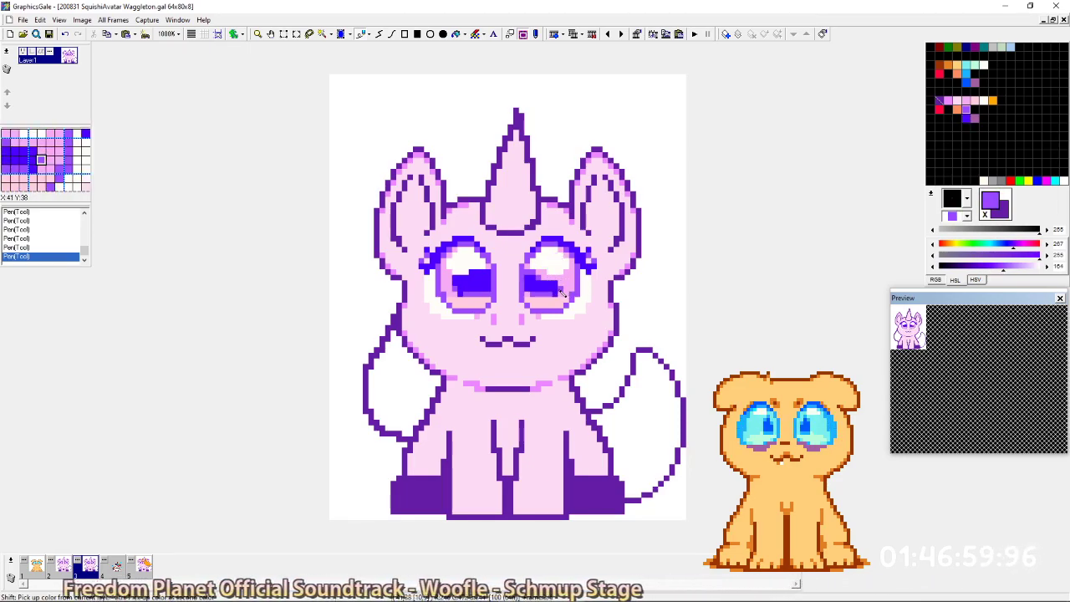
{"action": "left_click", "coordinate": [560, 287], "text": "shift"}
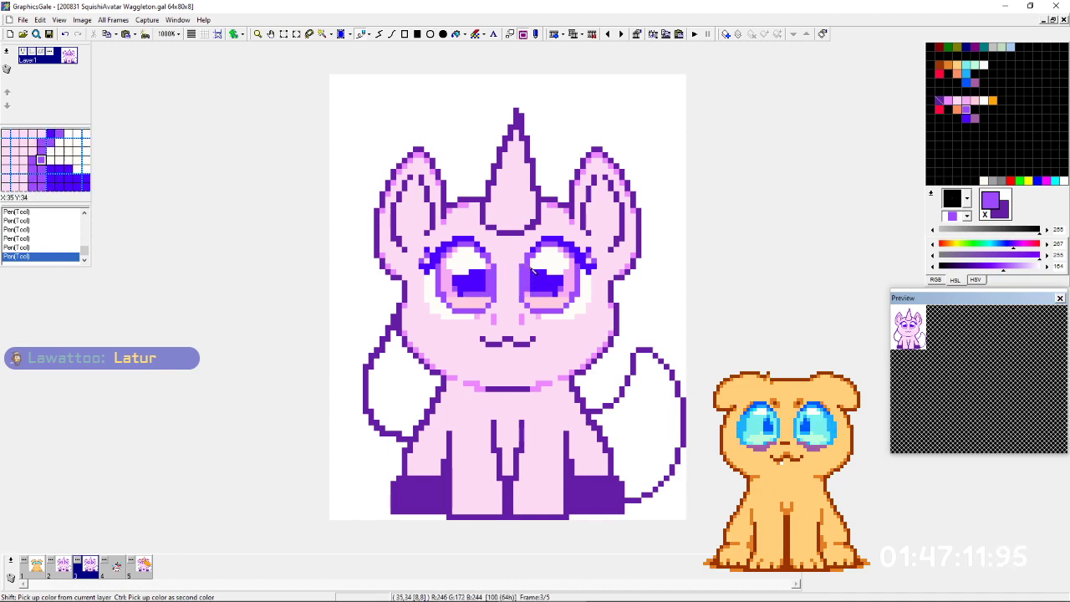
Undo the purple pixels along the inner iris edges and paint a purple band beneath both pupils.
{"action": "key", "text": "ctrl+z"}
{"action": "key", "text": "ctrl+z"}
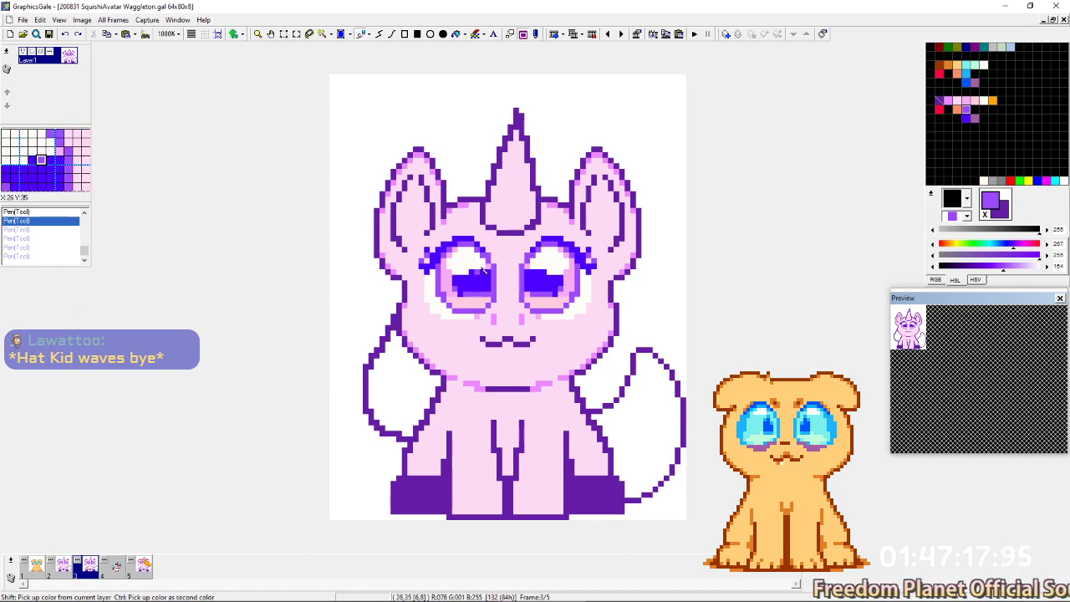
{"action": "left_click", "coordinate": [472, 300]}
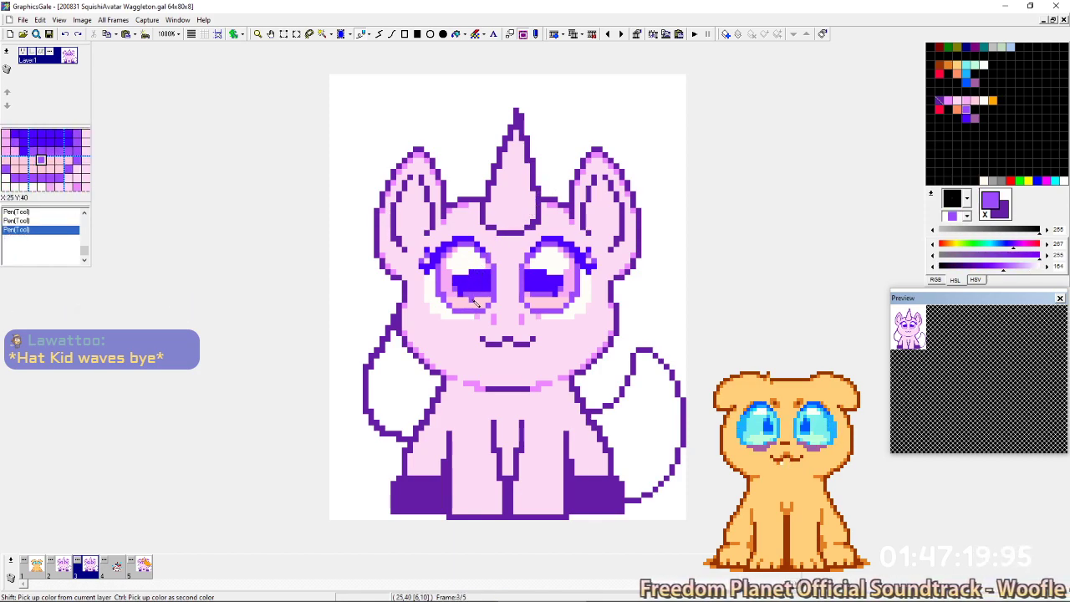
{"action": "left_click", "coordinate": [530, 297]}
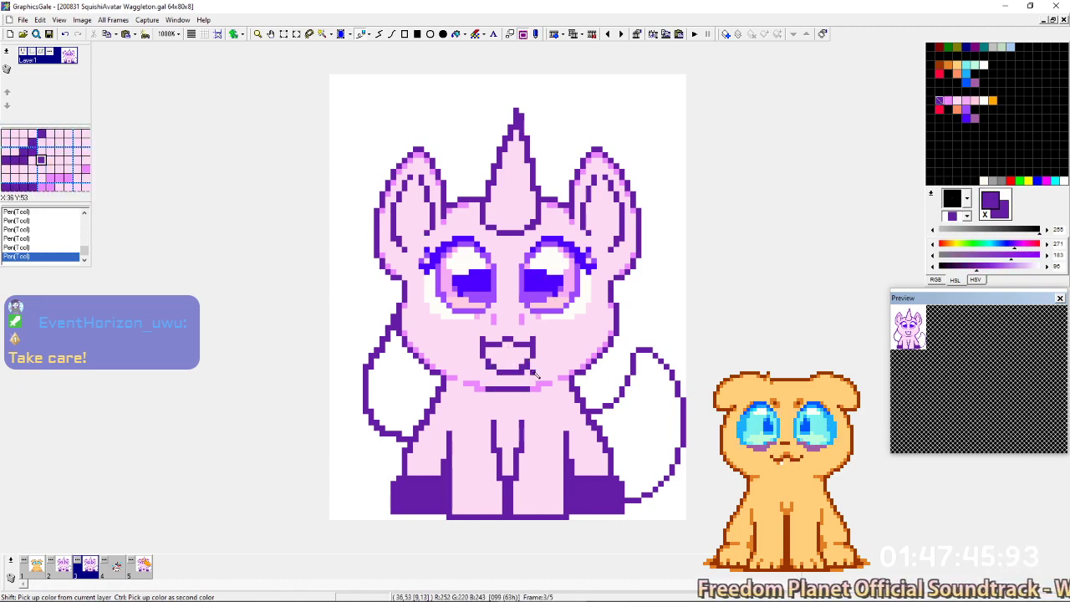
Erase the open-mouth outline below the smile with the pale body pink.
{"action": "right_click", "coordinate": [535, 374]}
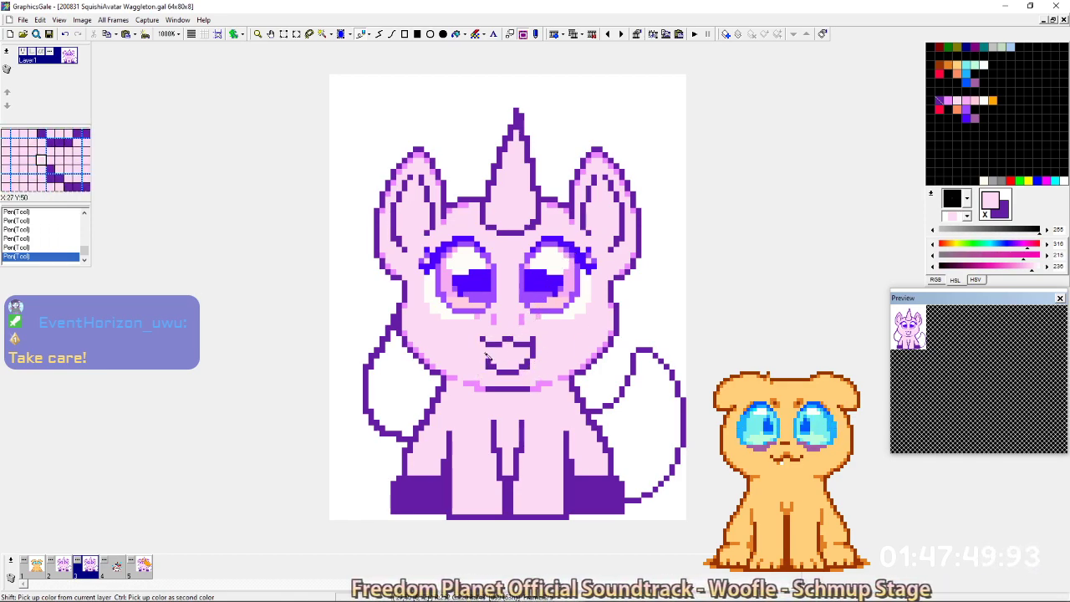
{"action": "mouse_move", "coordinate": [533, 347]}
{"action": "left_mouse_down"}
{"action": "mouse_move", "coordinate": [533, 361]}
{"action": "mouse_move", "coordinate": [505, 372]}
{"action": "left_mouse_up"}
{"action": "left_click", "coordinate": [500, 372]}
{"action": "left_click", "coordinate": [489, 361]}
Widen the smile on both sides with dark purple pixels, moving its upturned corners outward and clearing the old ones.
{"action": "right_click", "coordinate": [483, 340]}
{"action": "left_click", "coordinate": [477, 339]}
{"action": "left_click", "coordinate": [483, 345]}
{"action": "right_click", "coordinate": [489, 339]}
{"action": "left_click", "coordinate": [483, 339]}
{"action": "left_click", "coordinate": [532, 340]}
{"action": "right_click", "coordinate": [528, 344]}
{"action": "left_click", "coordinate": [533, 345]}
{"action": "left_click", "coordinate": [539, 339]}
{"action": "right_click", "coordinate": [544, 334]}
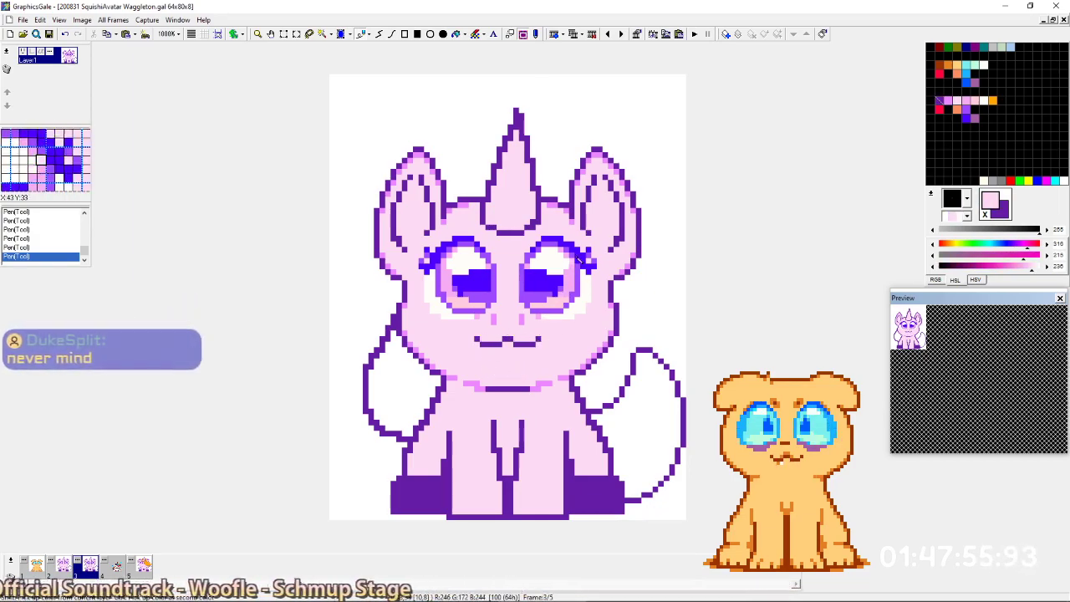
{"action": "left_click", "coordinate": [476, 339]}
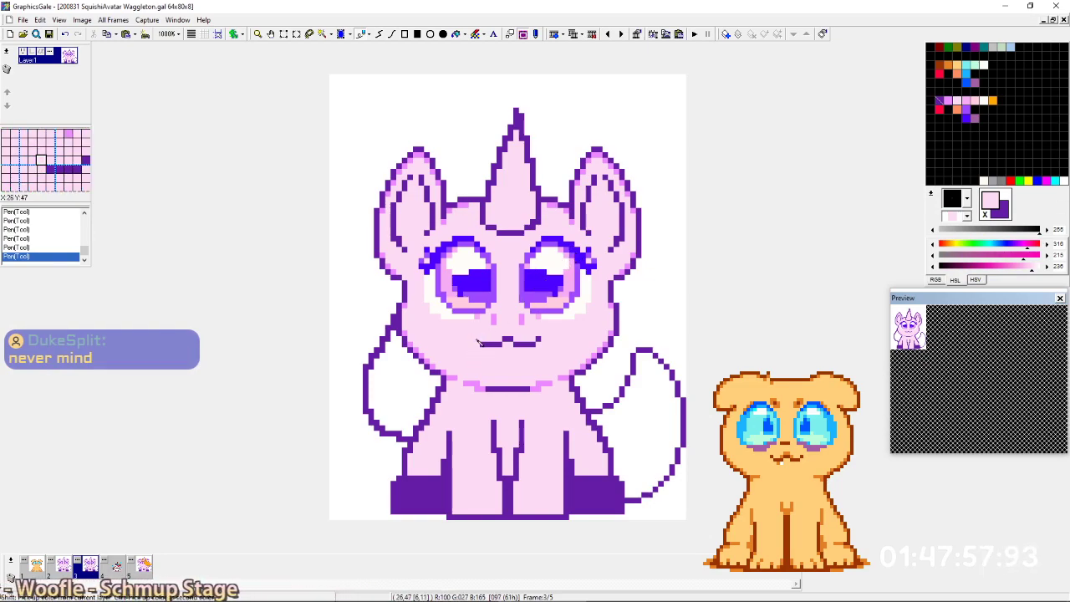
{"action": "left_click", "coordinate": [473, 342]}
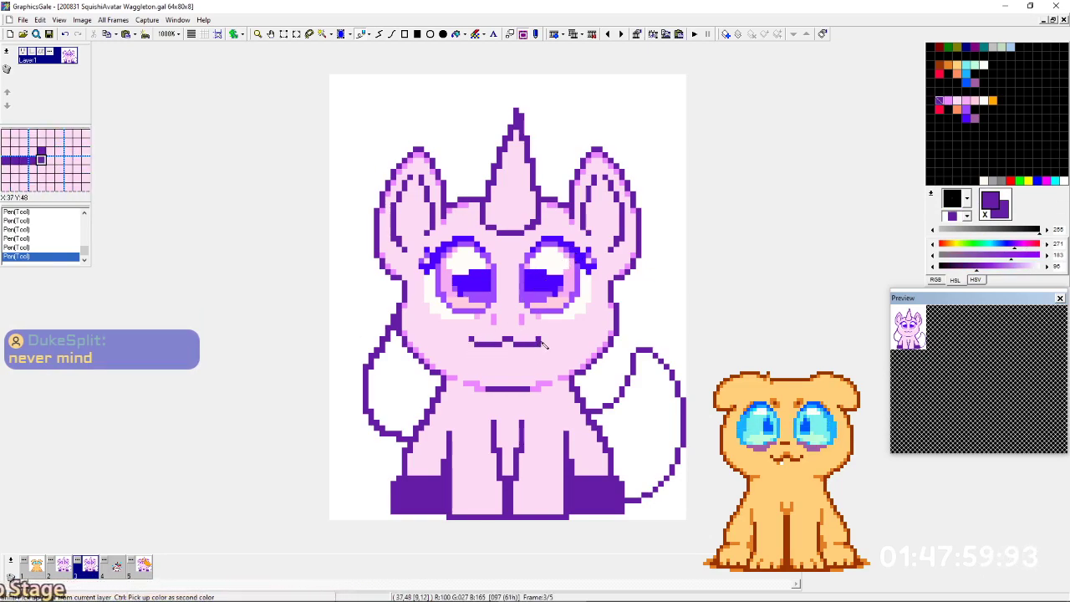
{"action": "right_click", "coordinate": [589, 230]}
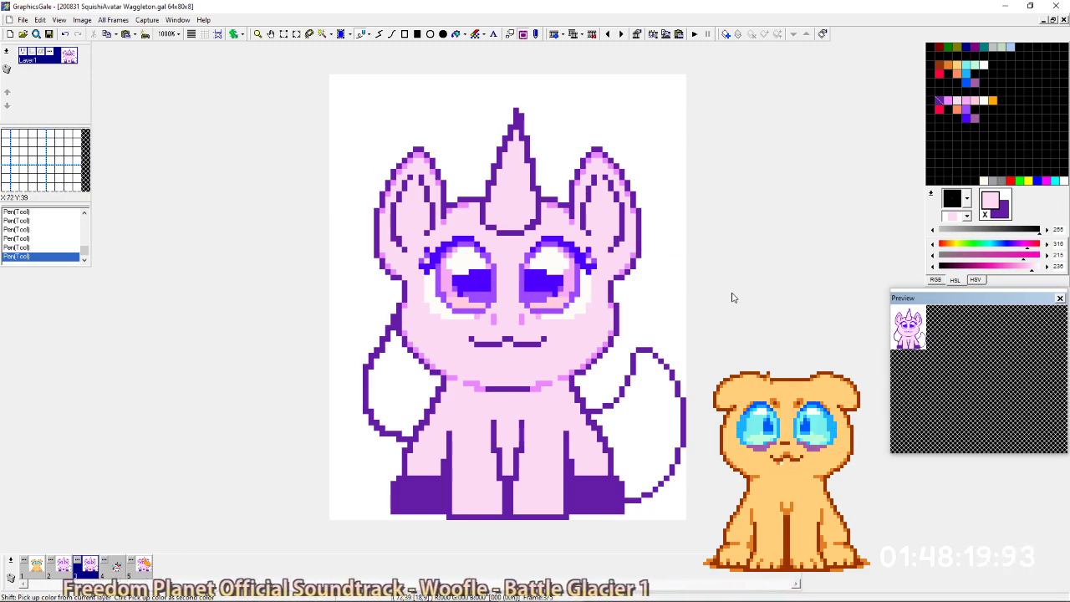
Compare the third frame with the second and duplicate the third, keeping its frame properties.
{"action": "key", "text": "comma"}
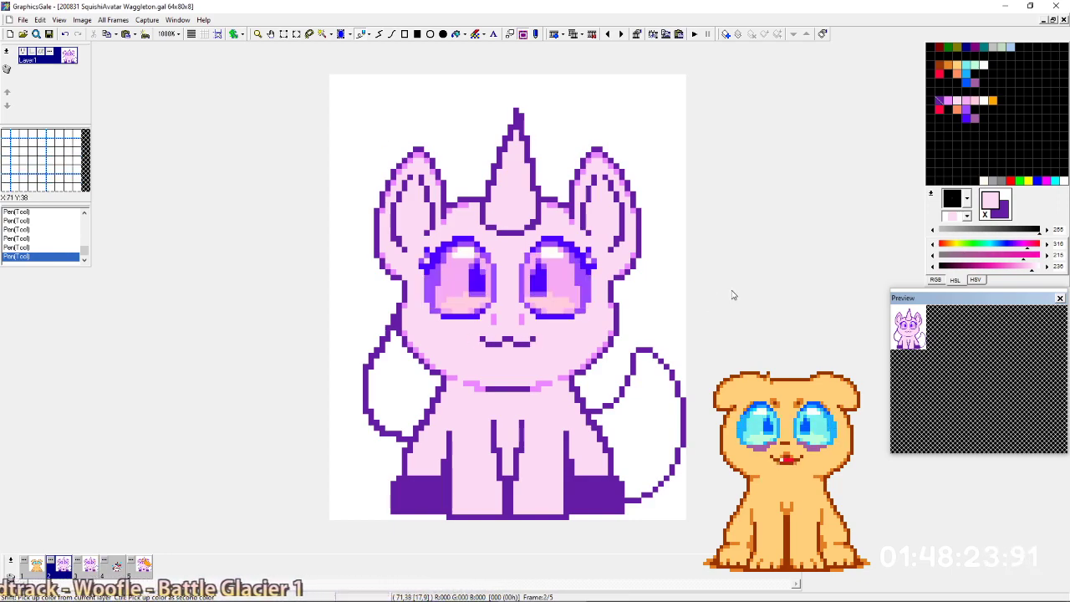
{"action": "key", "text": "period"}
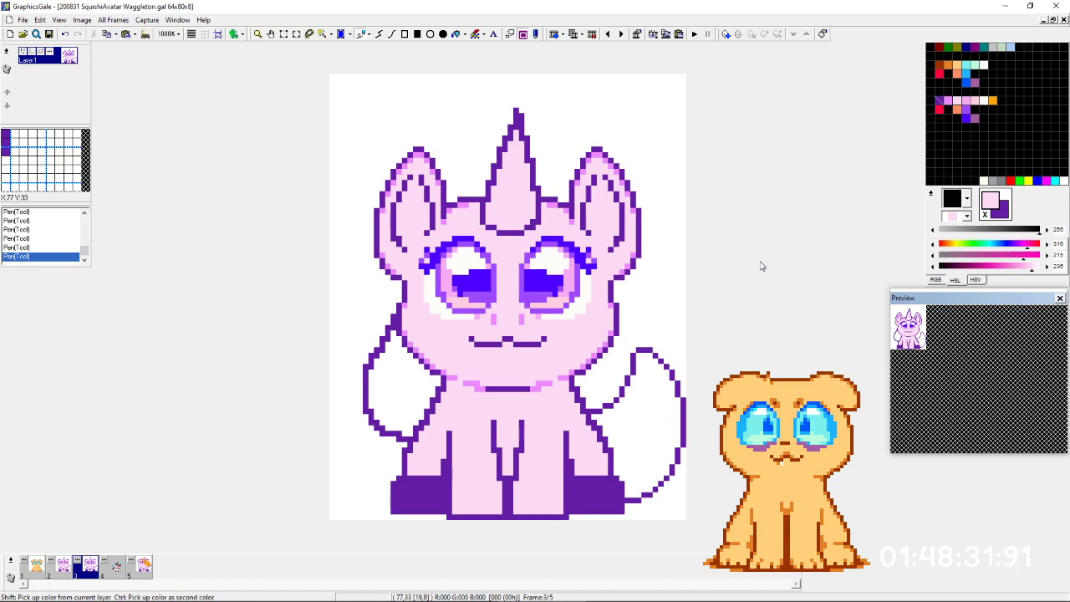
{"action": "key", "text": "ctrl+d"}
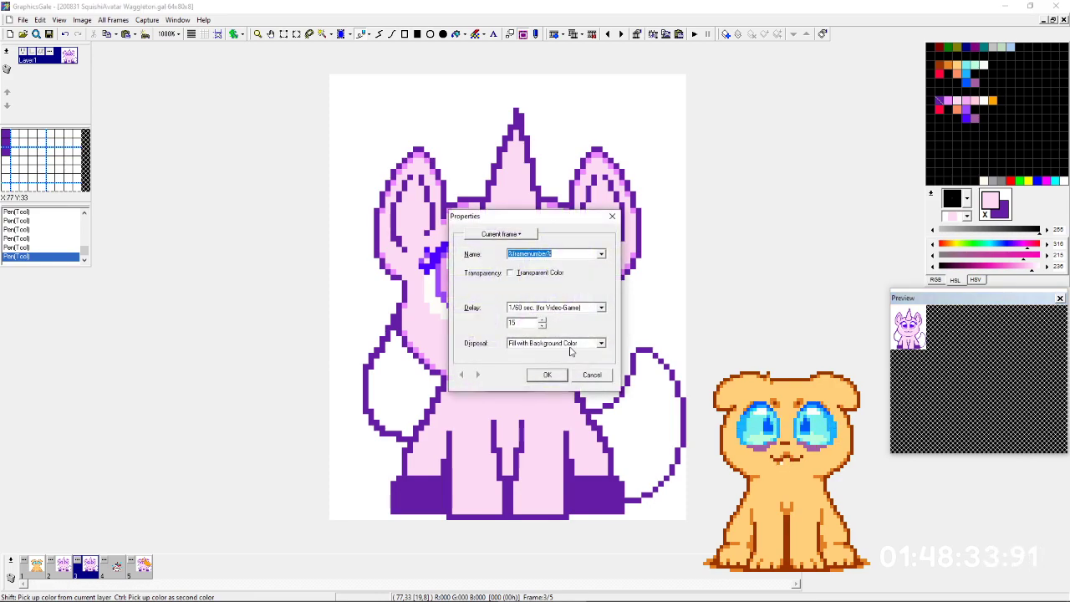
{"action": "left_click", "coordinate": [559, 374]}
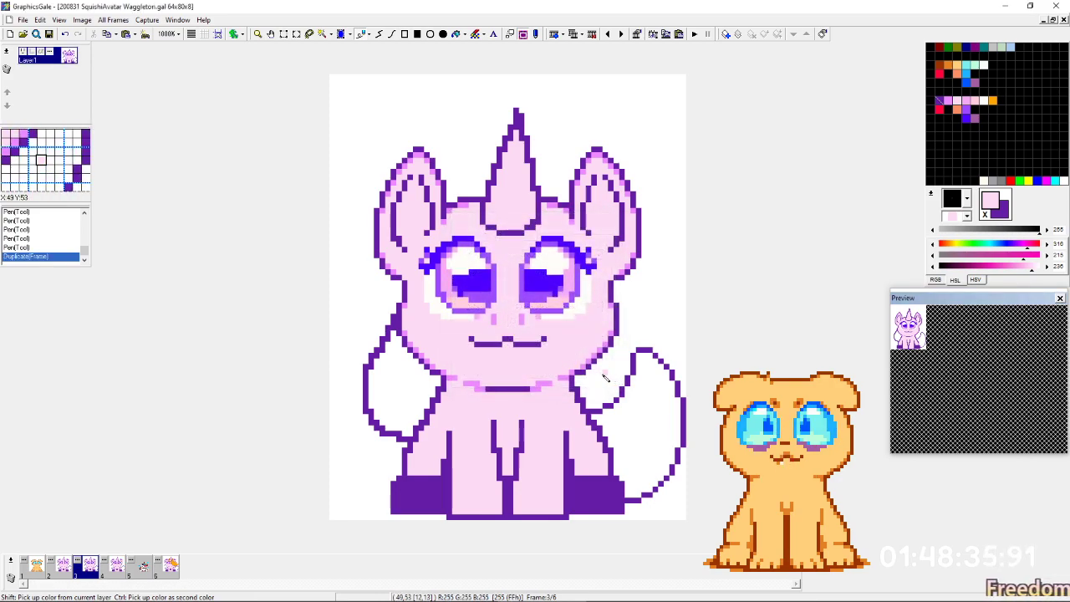
Trim both pupils to squares beside the inner iris edges with iris pink, and cover the purple bands beneath with light pink.
{"action": "left_click", "coordinate": [455, 291]}
{"action": "right_click", "coordinate": [450, 286]}
{"action": "left_click", "coordinate": [455, 288]}
{"action": "left_click", "coordinate": [455, 283]}
{"action": "mouse_move", "coordinate": [461, 289]}
{"action": "left_mouse_down"}
{"action": "mouse_move", "coordinate": [461, 279]}
{"action": "mouse_move", "coordinate": [465, 288]}
{"action": "left_mouse_up"}
{"action": "left_click", "coordinate": [464, 292]}
{"action": "left_click", "coordinate": [560, 289]}
{"action": "left_click", "coordinate": [554, 290]}
{"action": "left_click_drag", "start_coordinate": [555, 290], "coordinate": [560, 278]}
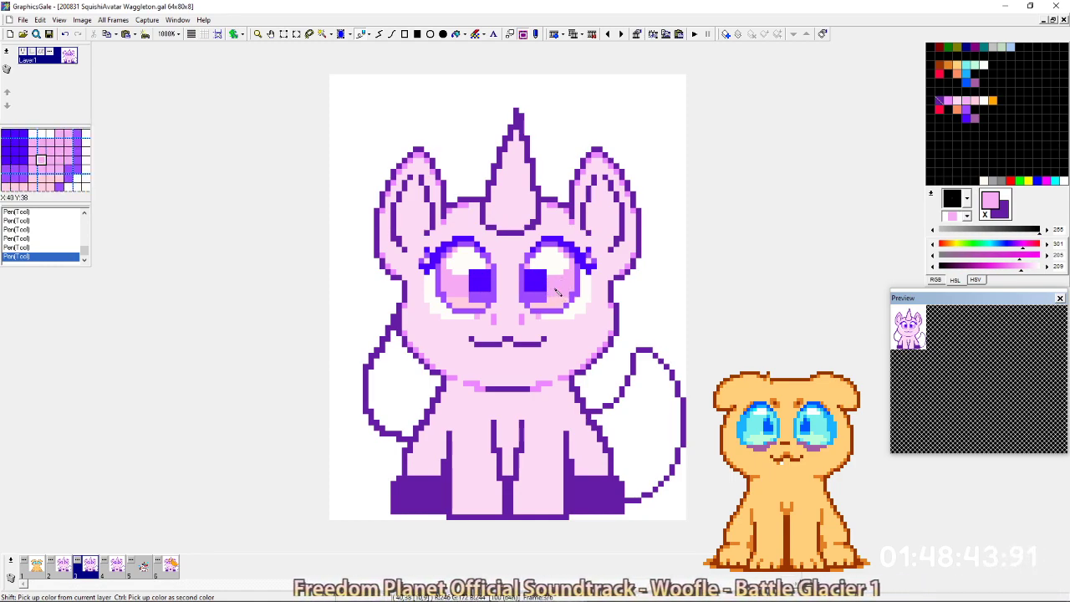
{"action": "right_click", "coordinate": [466, 301]}
{"action": "left_click_drag", "start_coordinate": [471, 300], "coordinate": [475, 296]}
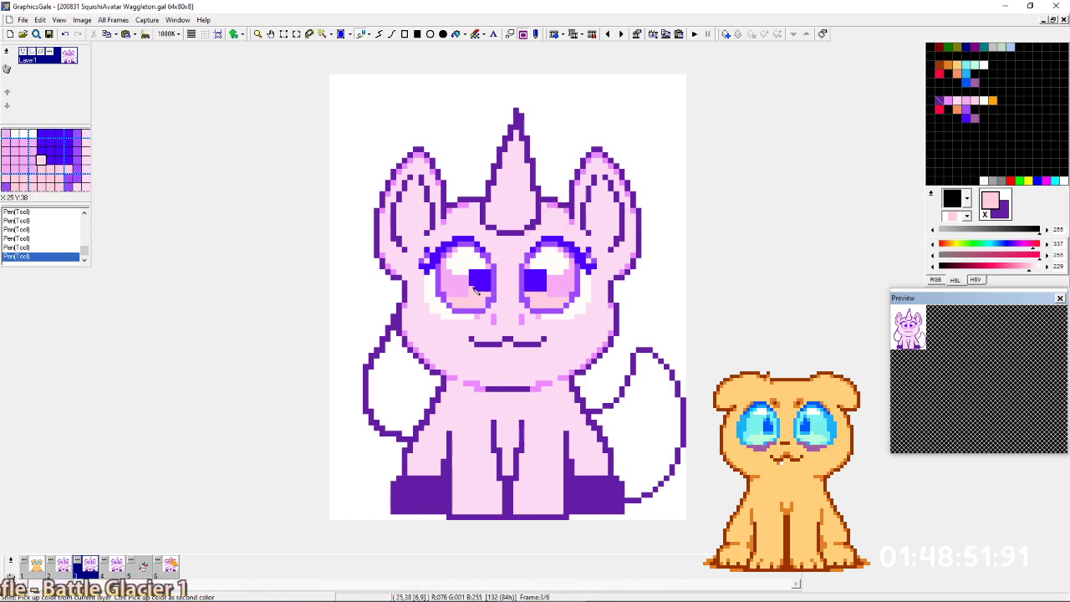
Flip between the second and third frames to compare the pupil shapes and the inner iris edges.
{"action": "key", "text": "Left"}
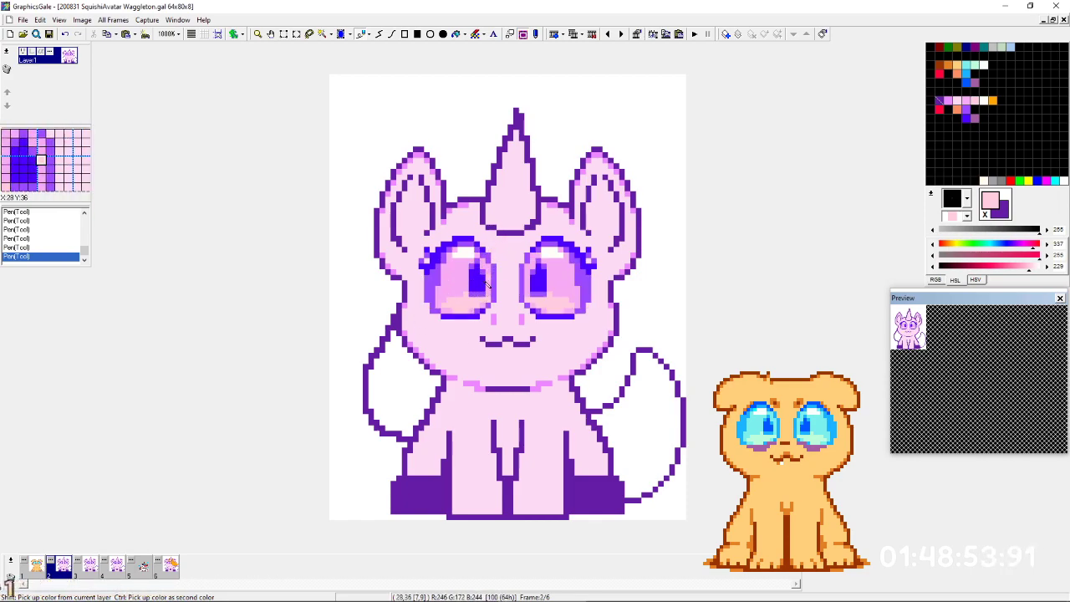
{"action": "key", "text": "Right"}
{"action": "key", "text": "s"}
{"action": "left_click_drag", "start_coordinate": [494, 261], "coordinate": [488, 278]}
{"action": "key", "text": "Left"}
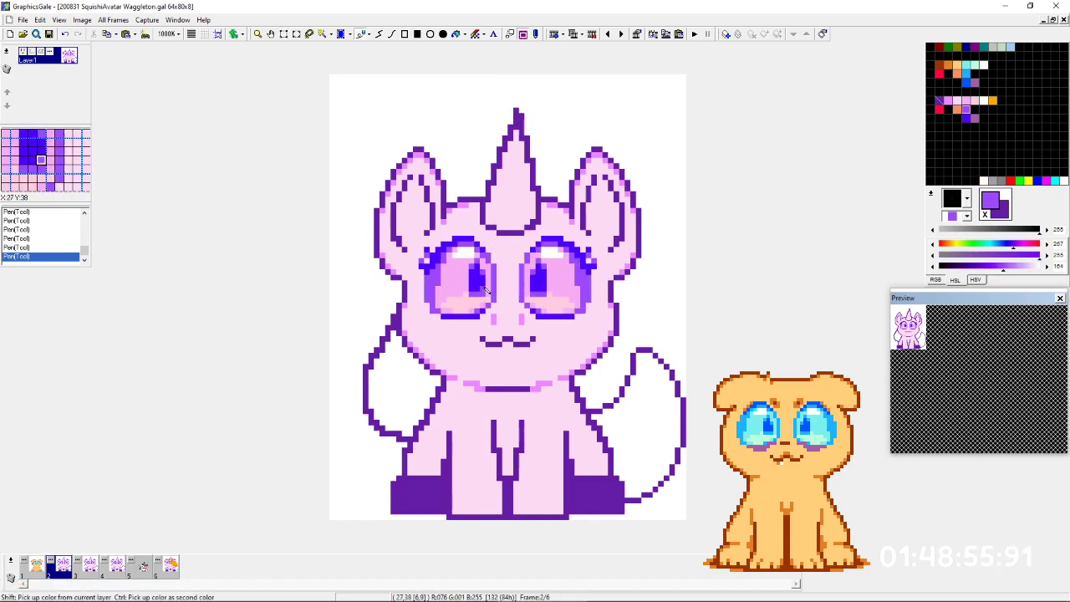
{"action": "key", "text": "Right"}
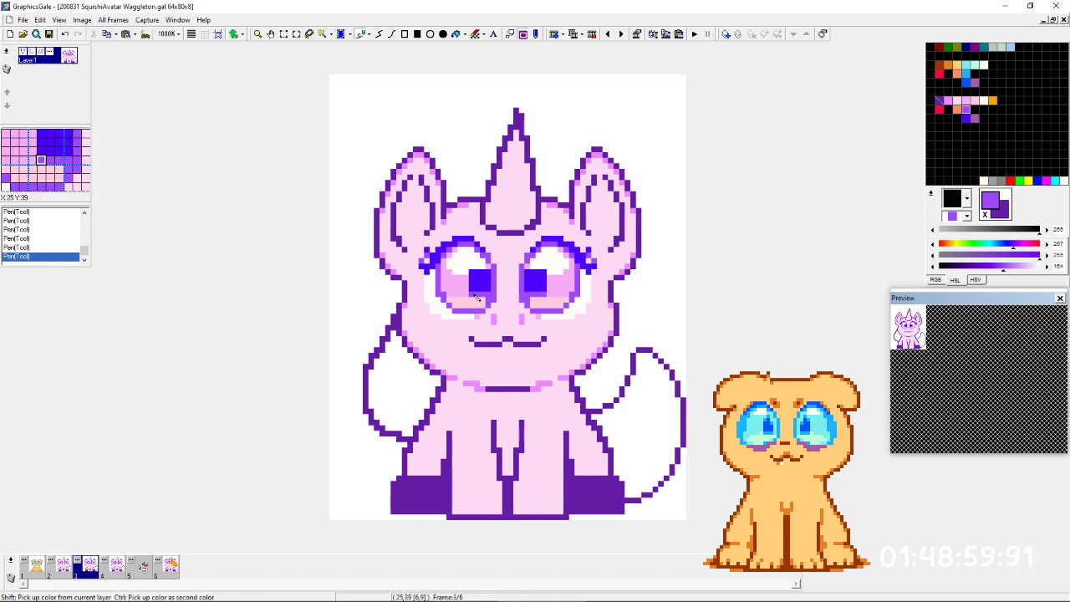
{"action": "key", "text": "Left"}
{"action": "key", "text": "Right"}
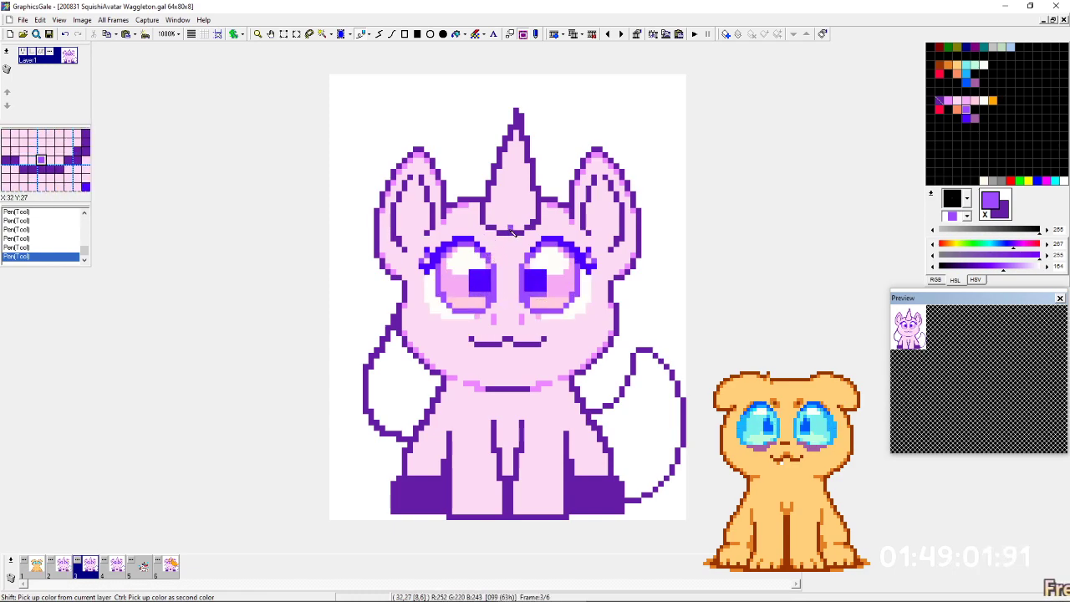
{"action": "key", "text": "Left"}
{"action": "key", "text": "Right"}
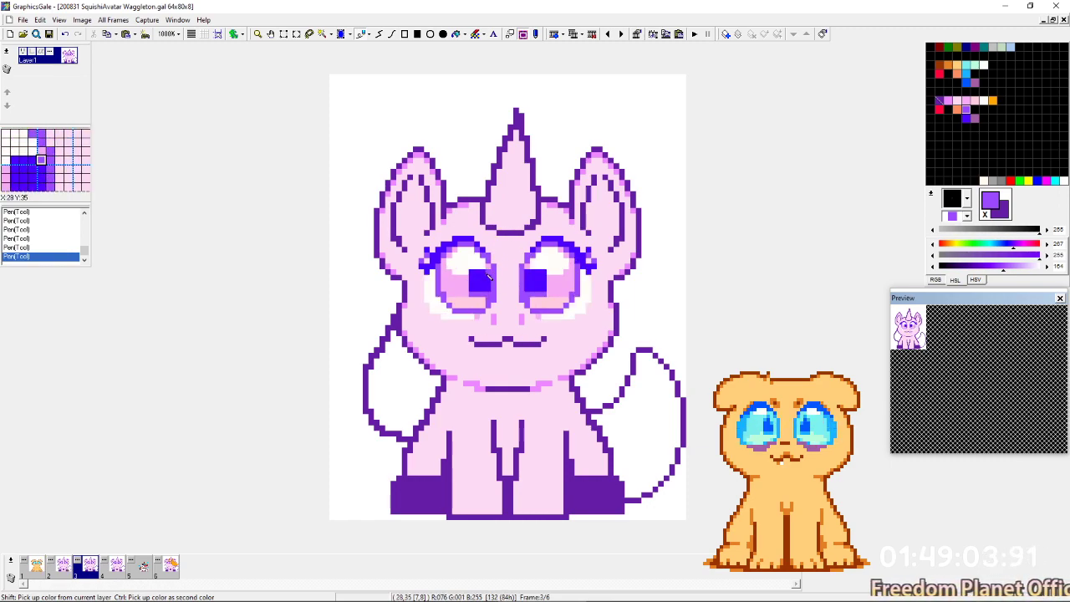
Try narrowing both pupils by recoloring their inner columns iris pink, and undo it.
{"action": "right_click", "coordinate": [491, 268]}
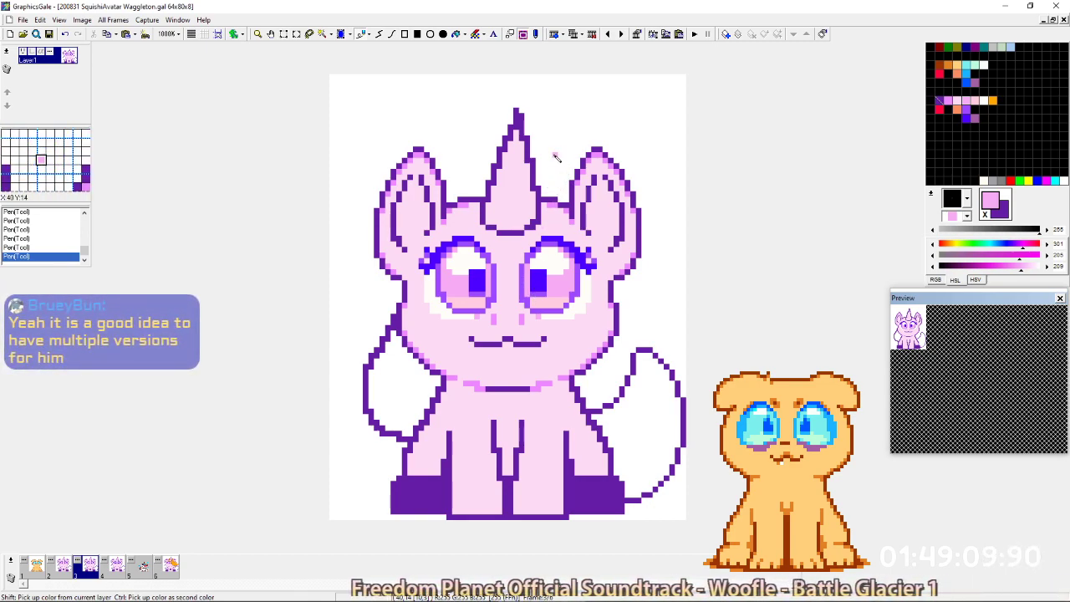
{"action": "key", "text": "ctrl+z"}
{"action": "key", "text": "ctrl+z"}
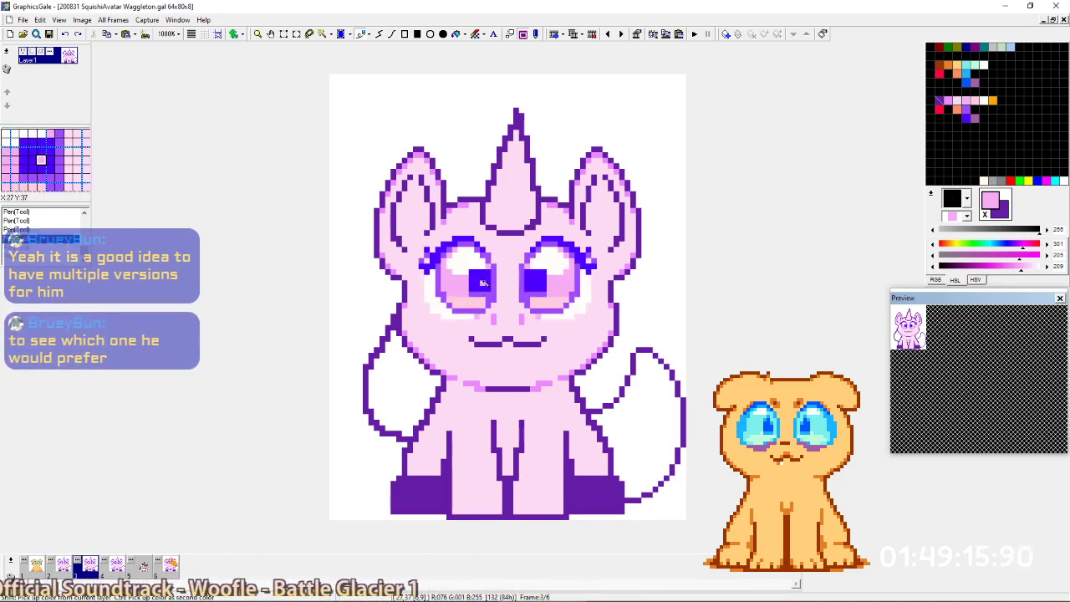
Narrow both pupils from their outer sides and soften their upper corners with purple pixels, using the second frame as reference.
{"action": "key", "text": "Left"}
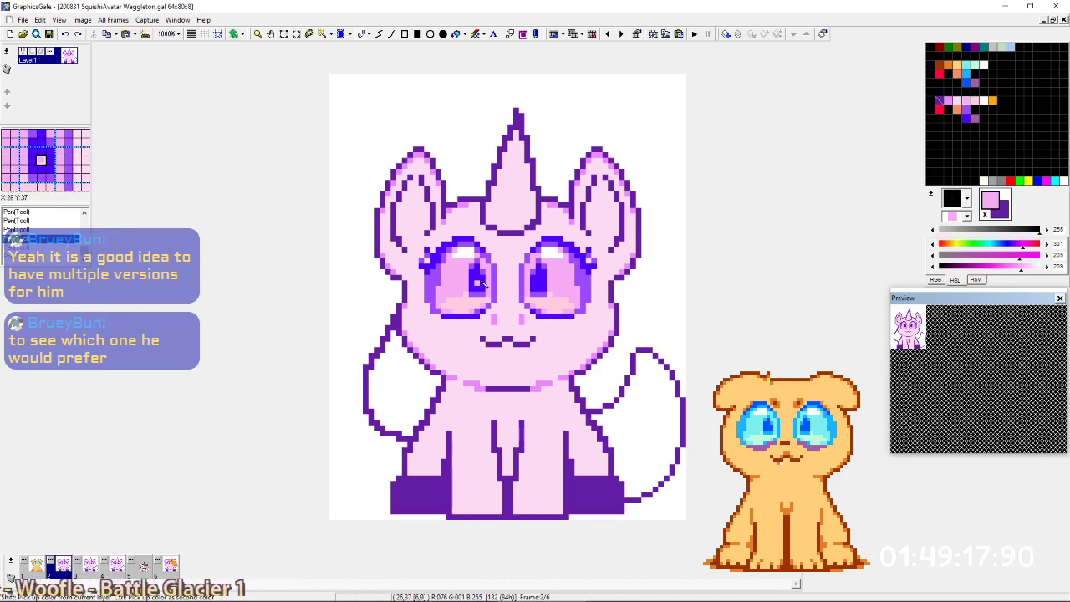
{"action": "key", "text": "Right"}
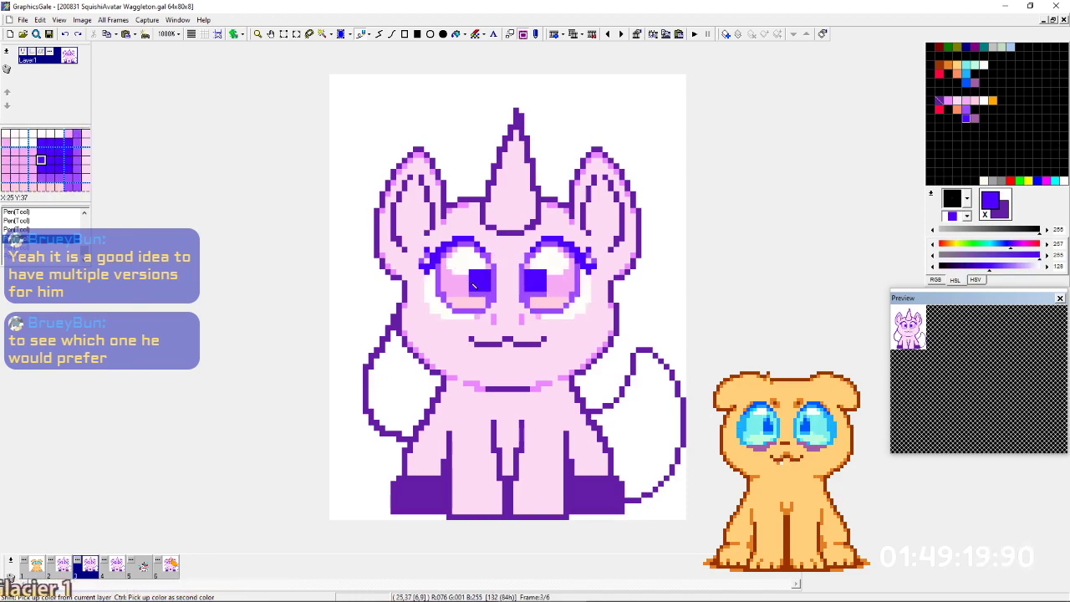
{"action": "right_click", "coordinate": [551, 290]}
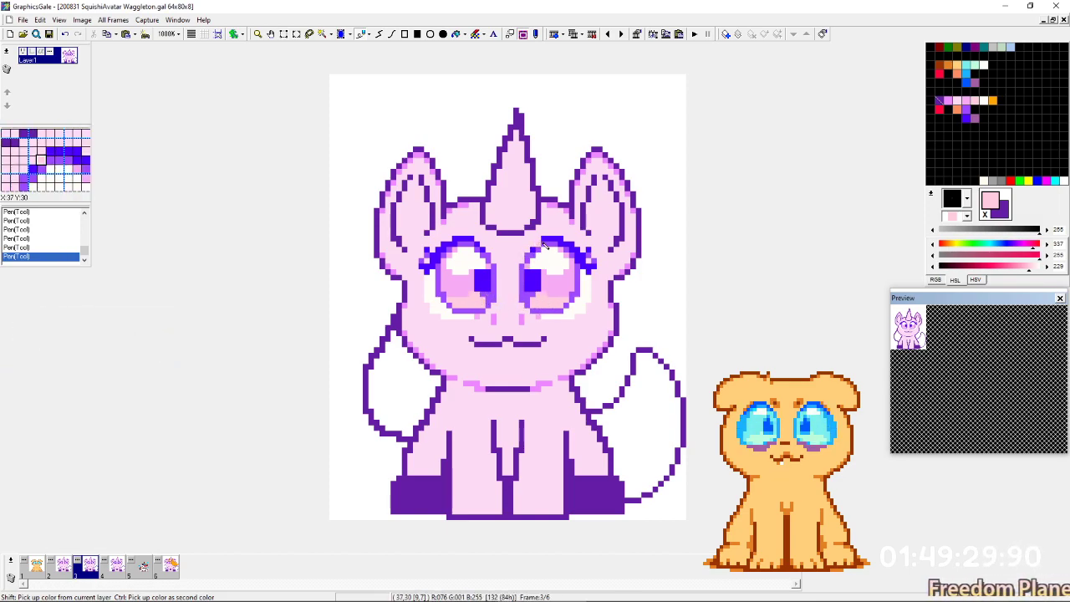
{"action": "right_click", "coordinate": [482, 292]}
{"action": "left_click_drag", "start_coordinate": [539, 273], "coordinate": [534, 273]}
{"action": "right_click", "coordinate": [577, 250]}
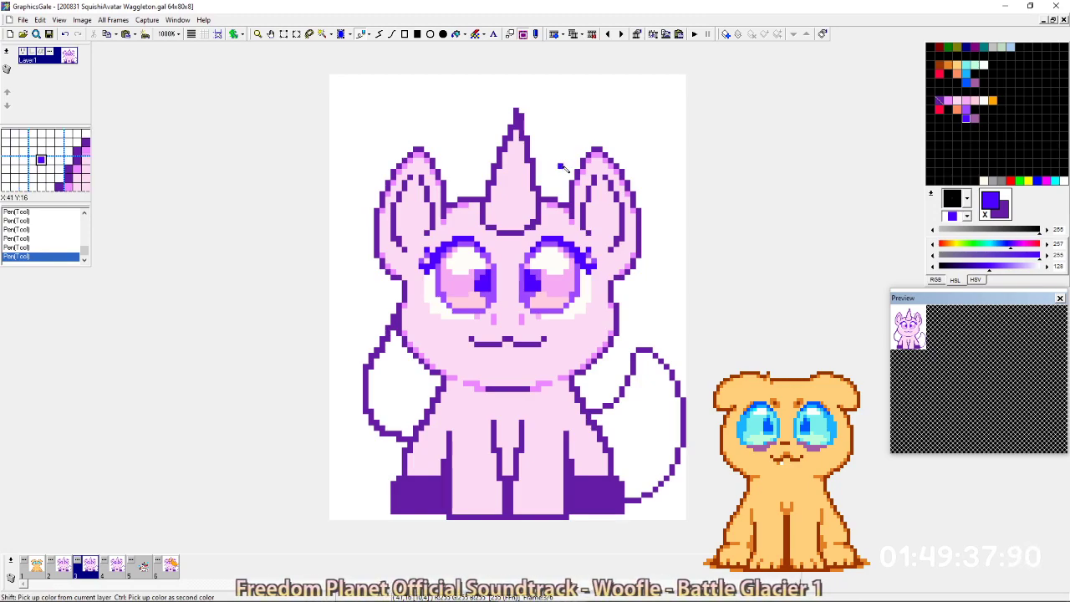
Reshape both pupils into small dark blue squares, separating them from the inner iris edges with iris pink pixels.
{"action": "right_click", "coordinate": [477, 276]}
{"action": "left_click", "coordinate": [474, 274]}
{"action": "right_click", "coordinate": [482, 281]}
{"action": "left_click_drag", "start_coordinate": [473, 282], "coordinate": [488, 288]}
{"action": "left_click", "coordinate": [477, 277]}
{"action": "right_click", "coordinate": [487, 266]}
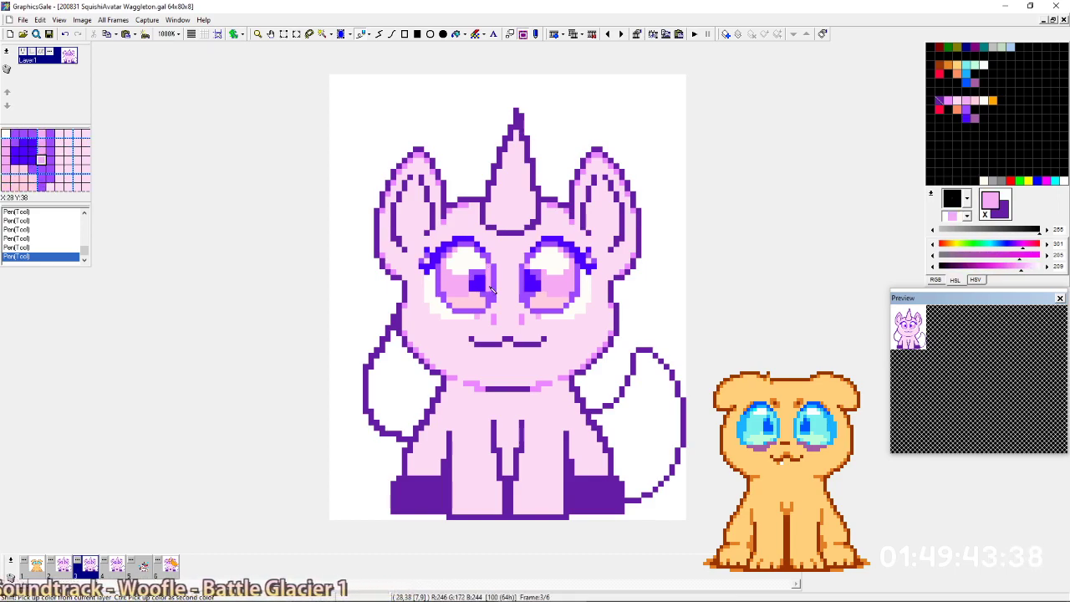
{"action": "right_click", "coordinate": [539, 286]}
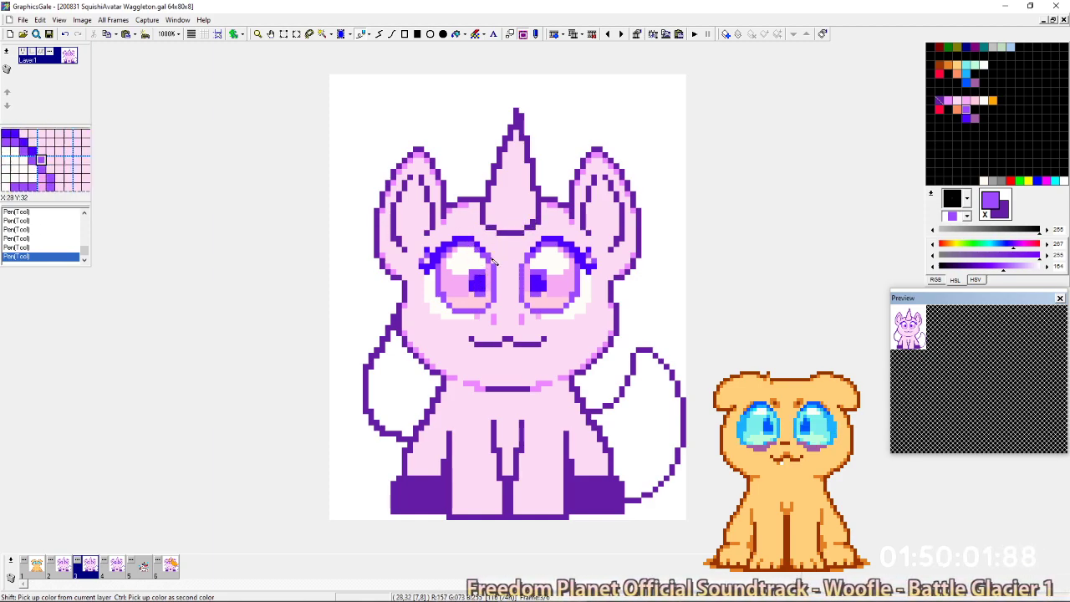
Try widening both pupils toward the outer sides of the eyes with dark blue, with purple toward the inner iris edges.
{"action": "right_click", "coordinate": [472, 289]}
{"action": "left_click_drag", "start_coordinate": [466, 284], "coordinate": [466, 289]}
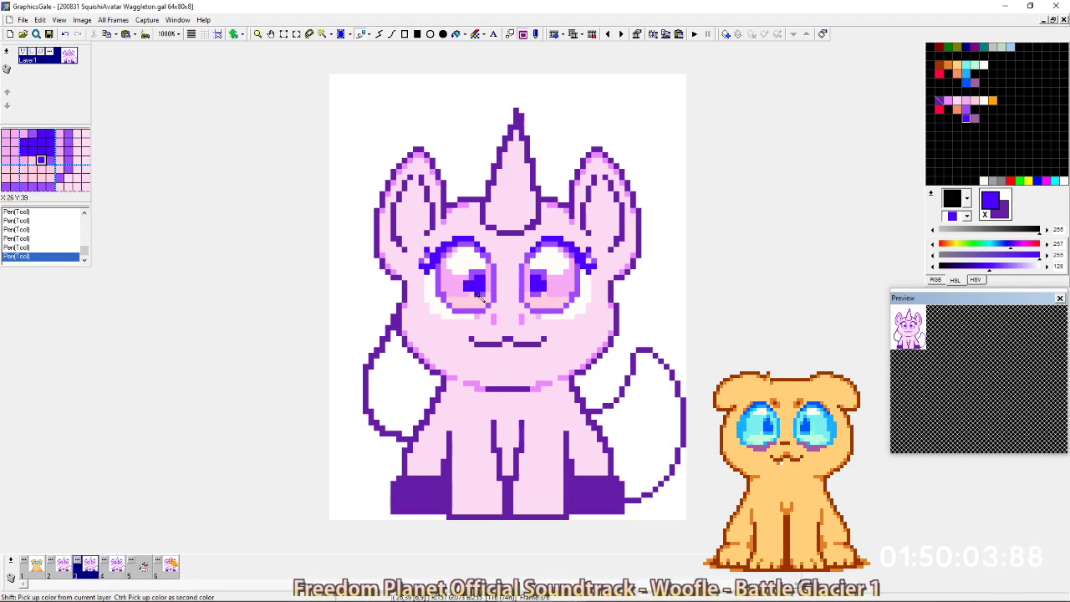
{"action": "right_click", "coordinate": [477, 295]}
{"action": "left_click", "coordinate": [472, 294]}
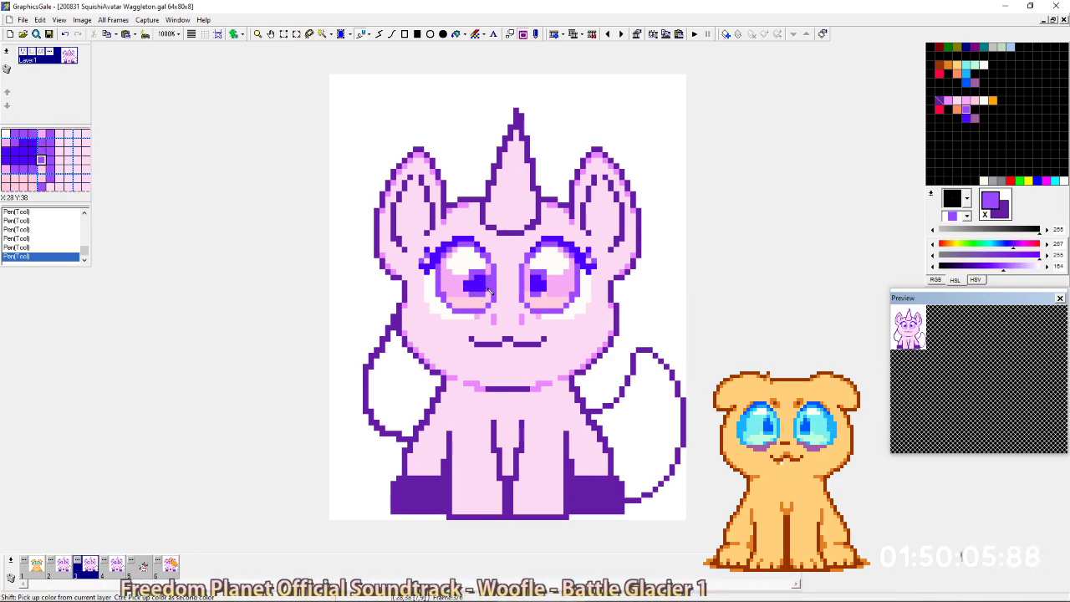
{"action": "left_click", "coordinate": [473, 281], "text": "shift"}
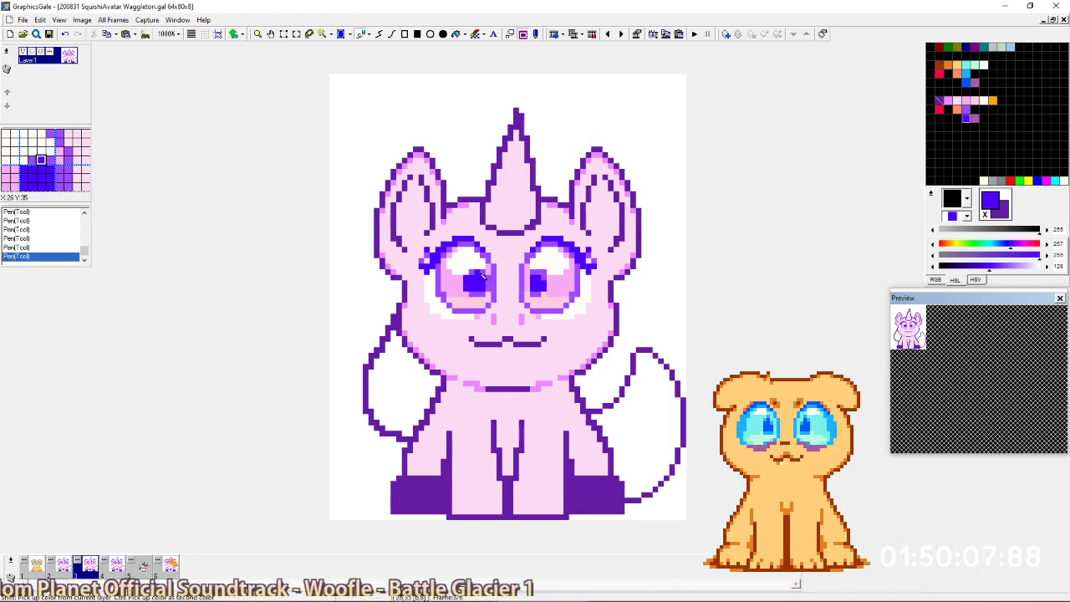
{"action": "left_click", "coordinate": [533, 289], "text": "shift"}
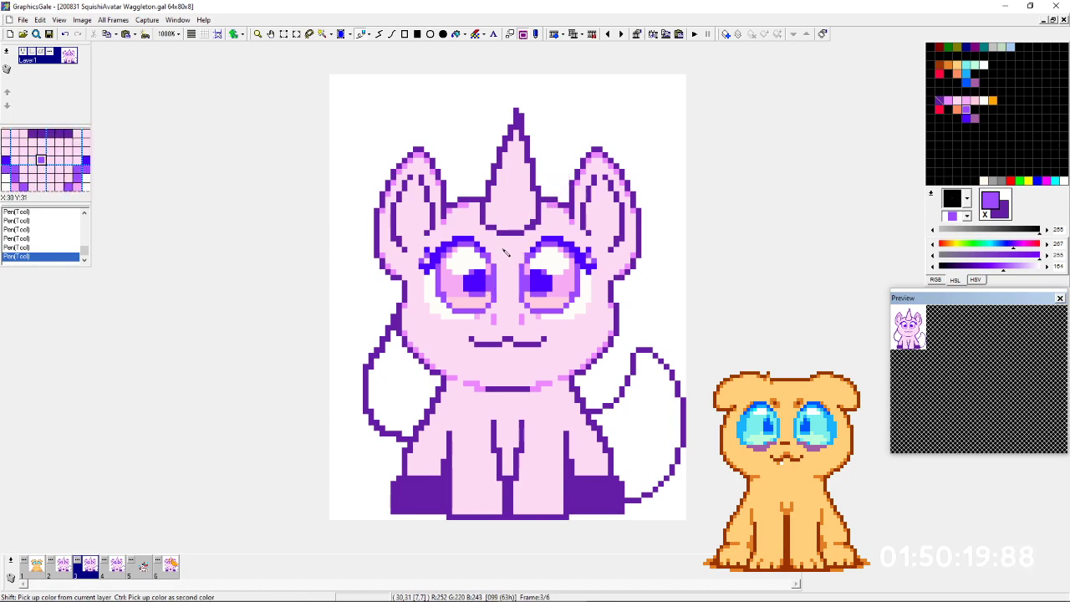
Shade beneath and beside both widened pupils with purple pixels.
{"action": "right_click", "coordinate": [479, 290]}
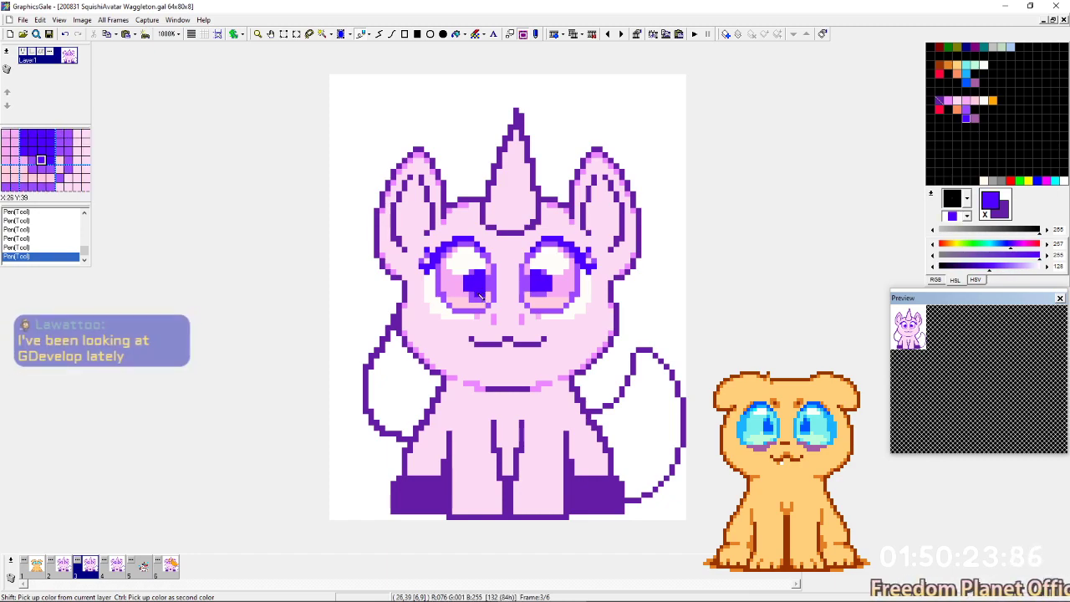
{"action": "right_click", "coordinate": [477, 295]}
{"action": "right_click", "coordinate": [469, 290]}
{"action": "right_click", "coordinate": [483, 294]}
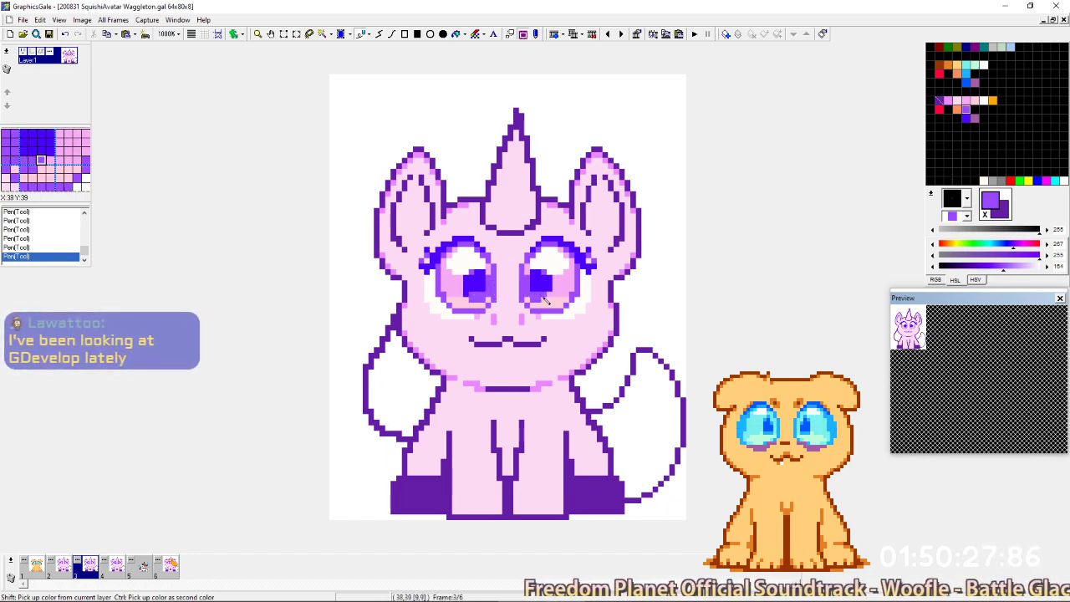
{"action": "right_click", "coordinate": [572, 256]}
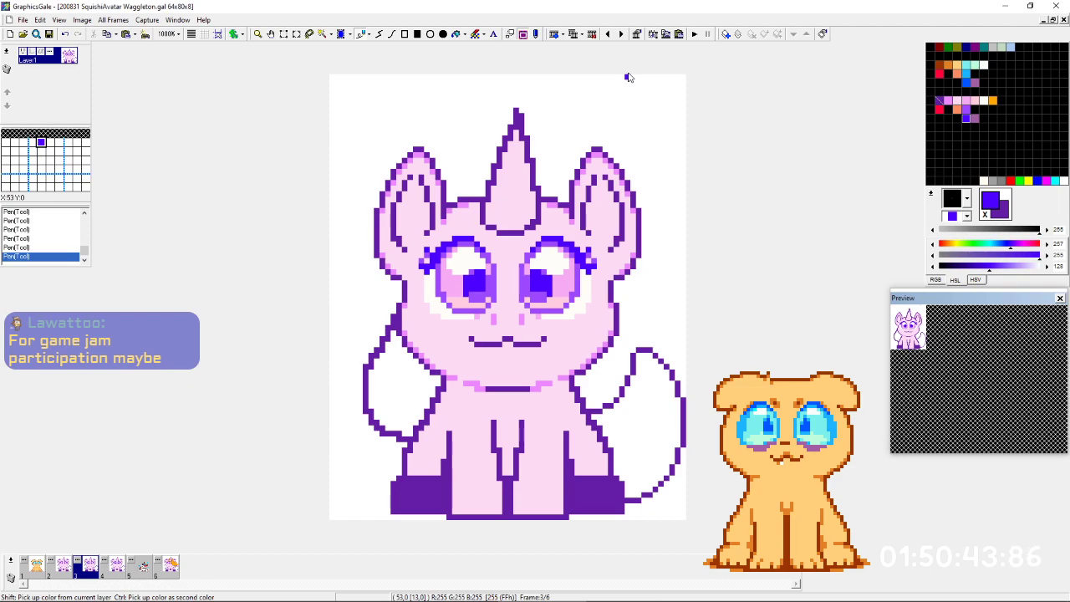
Flip through the second, third and fourth frames to compare the pupil widths and eye shading.
{"action": "key", "text": "Left"}
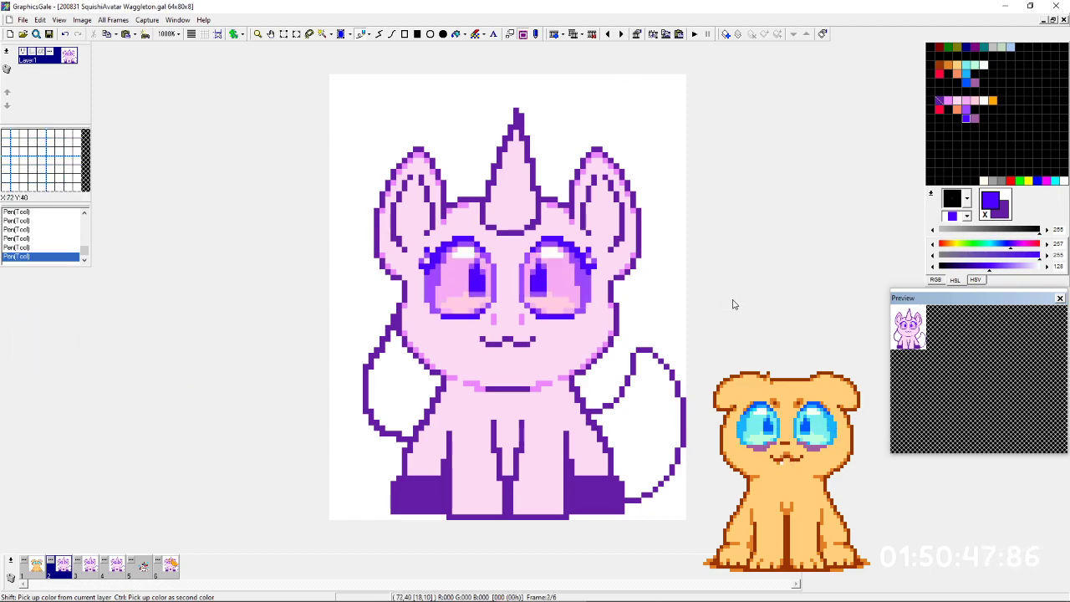
{"action": "key", "text": "Right"}
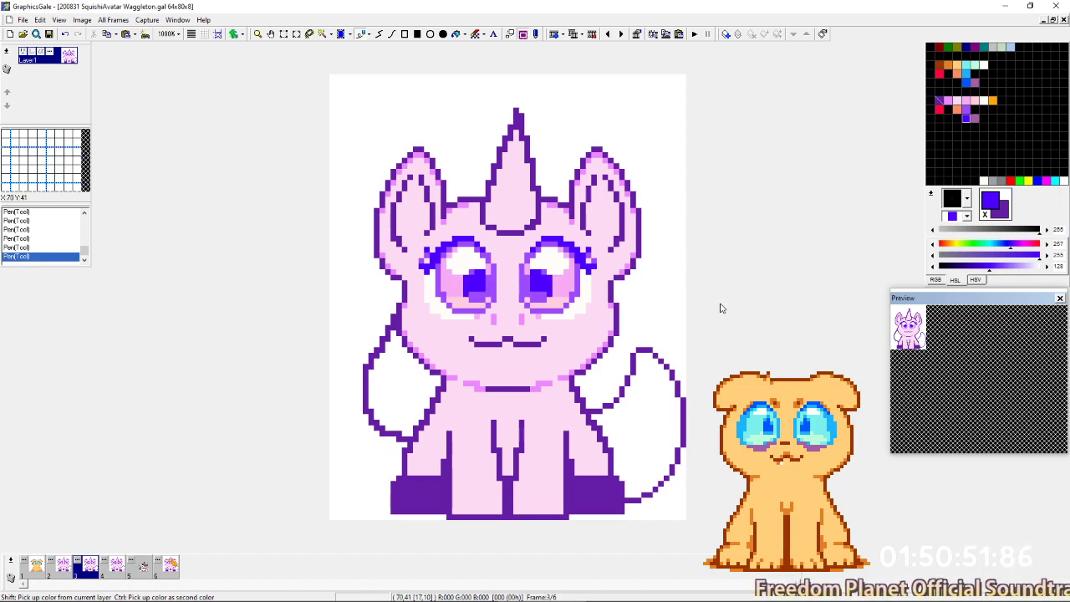
{"action": "key", "text": "Right"}
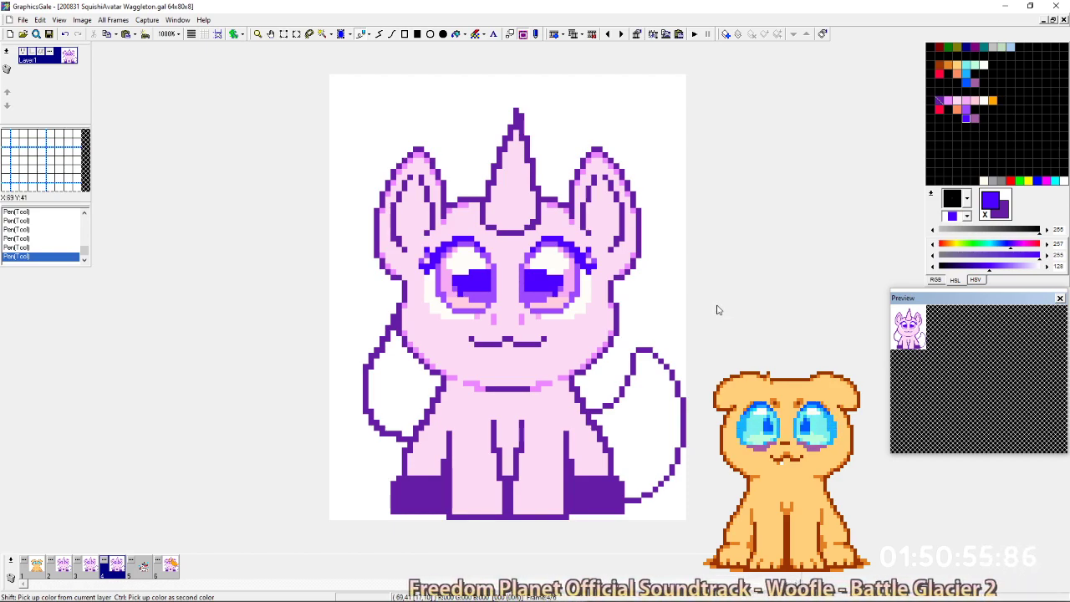
{"action": "key", "text": "Left"}
{"action": "key", "text": "Left"}
{"action": "key", "text": "Right"}
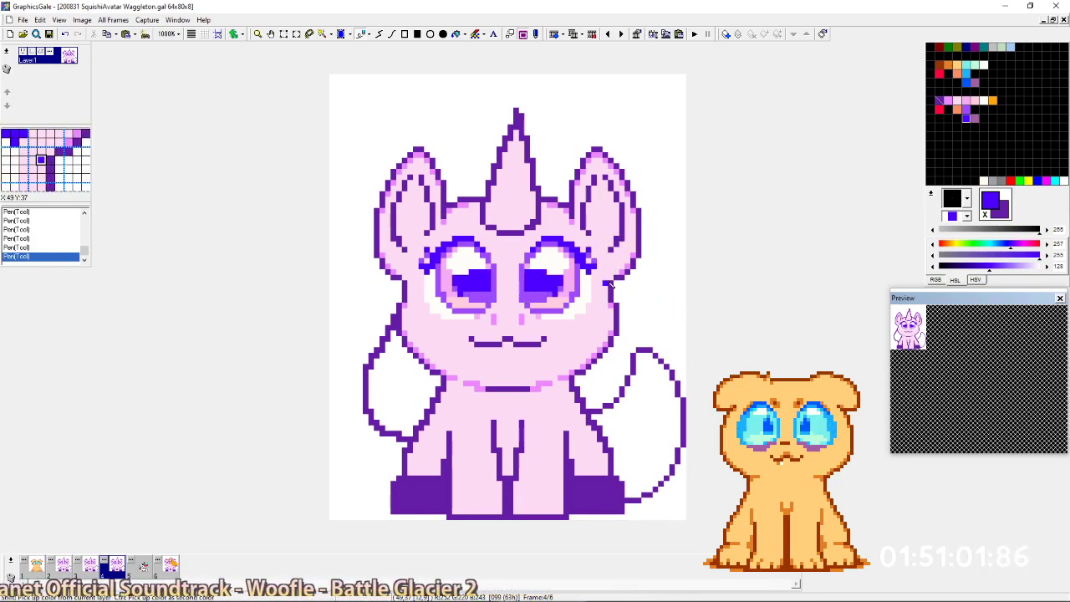
{"action": "key", "text": "Right"}
{"action": "key", "text": "Left"}
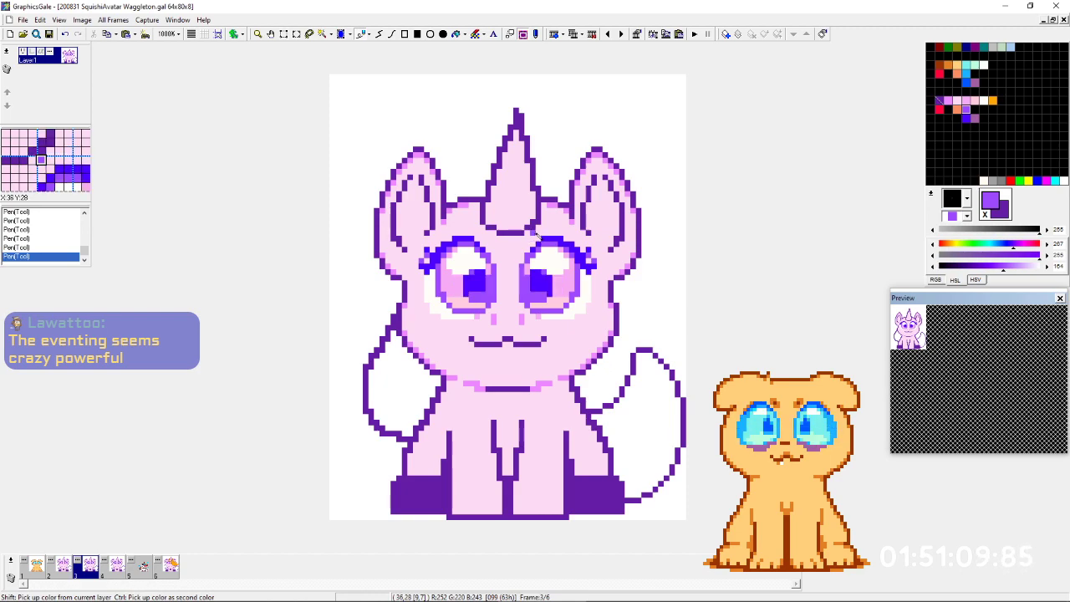
{"action": "key", "text": "Left"}
{"action": "key", "text": "Right"}
{"action": "key", "text": "Left"}
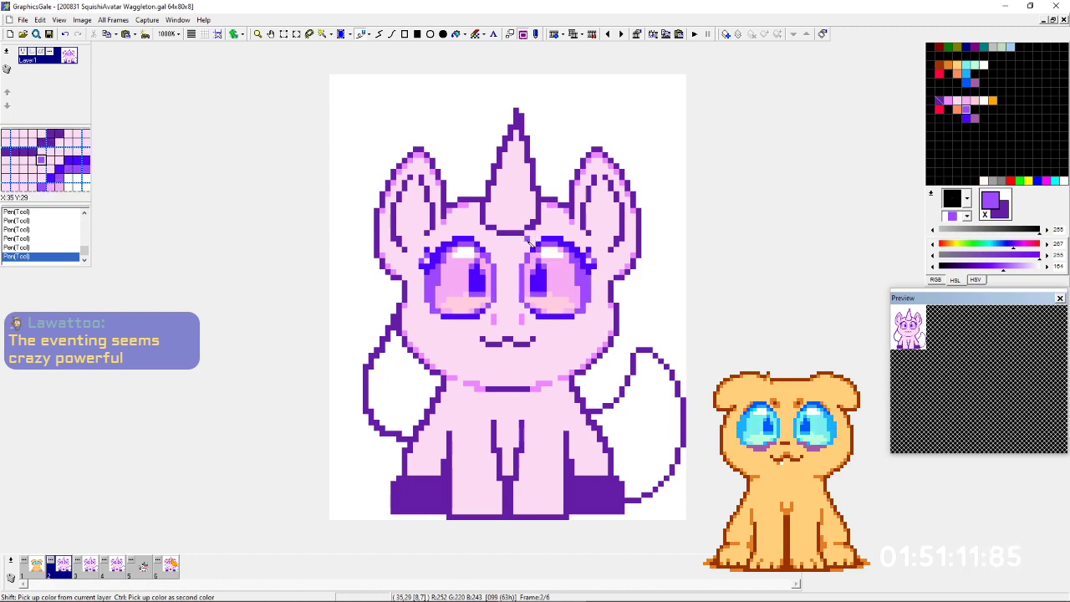
{"action": "key", "text": "Right"}
{"action": "key", "text": "Left"}
{"action": "key", "text": "Right"}
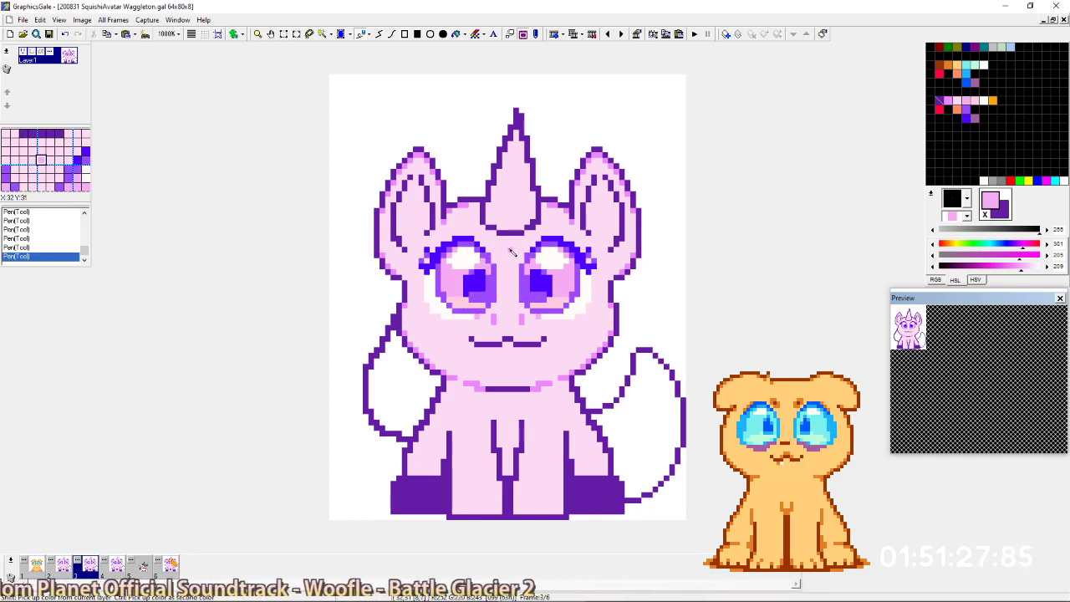
Redraw both pupils in the third frame as narrow upright blocks set apart from the inner iris edges, using the second frame as reference.
{"action": "key", "text": "Left"}
{"action": "key", "text": "Page_Down"}
{"action": "key", "text": "Page_Up"}
{"action": "key", "text": "Page_Down"}
{"action": "key", "text": "Left"}
{"action": "key", "text": "Right"}
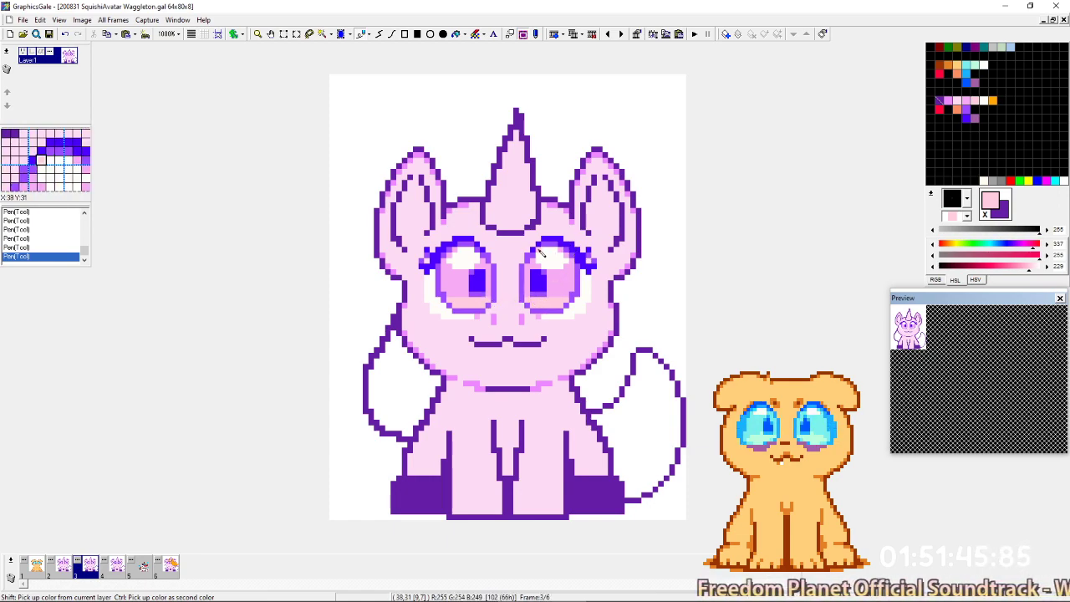
{"action": "key", "text": "Right"}
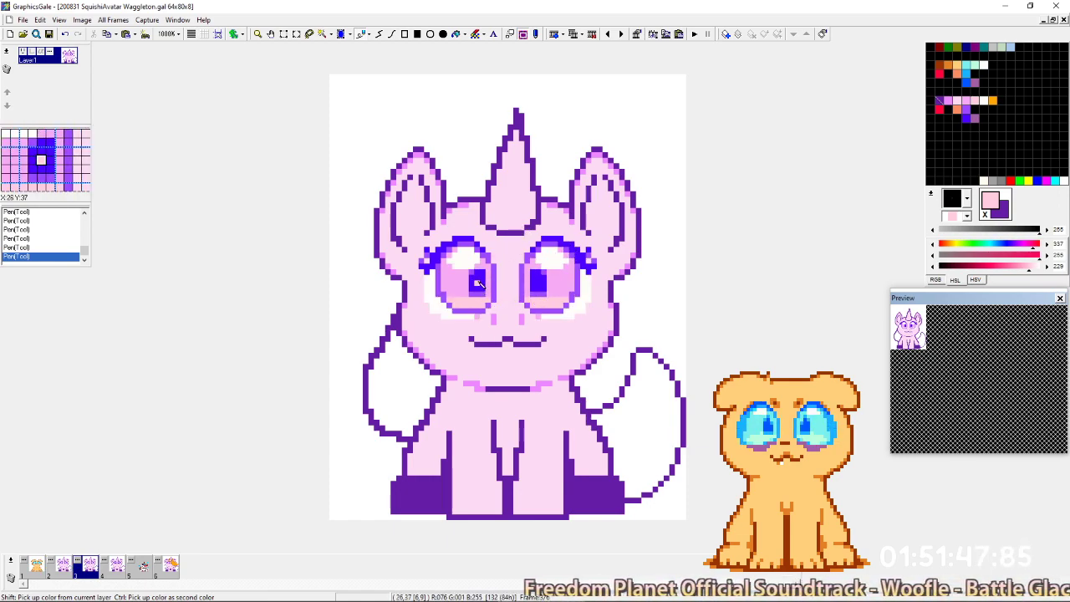
Extend the tops of both pupils upward into the white highlights with dark blue, and touch up beside them with iris pink.
{"action": "right_click", "coordinate": [477, 281]}
{"action": "left_click", "coordinate": [477, 267]}
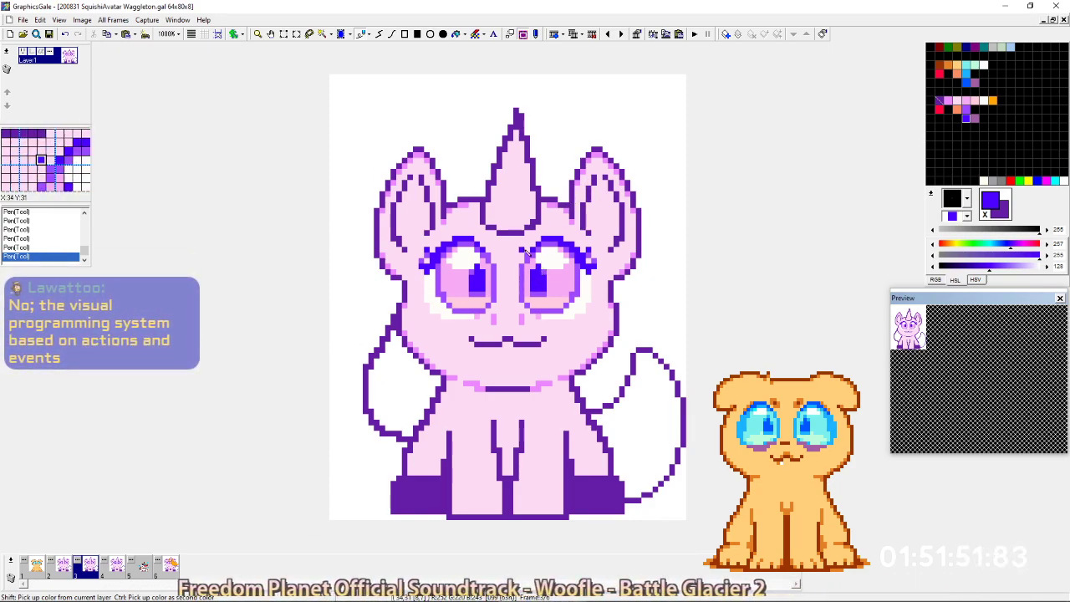
{"action": "right_click", "coordinate": [483, 266]}
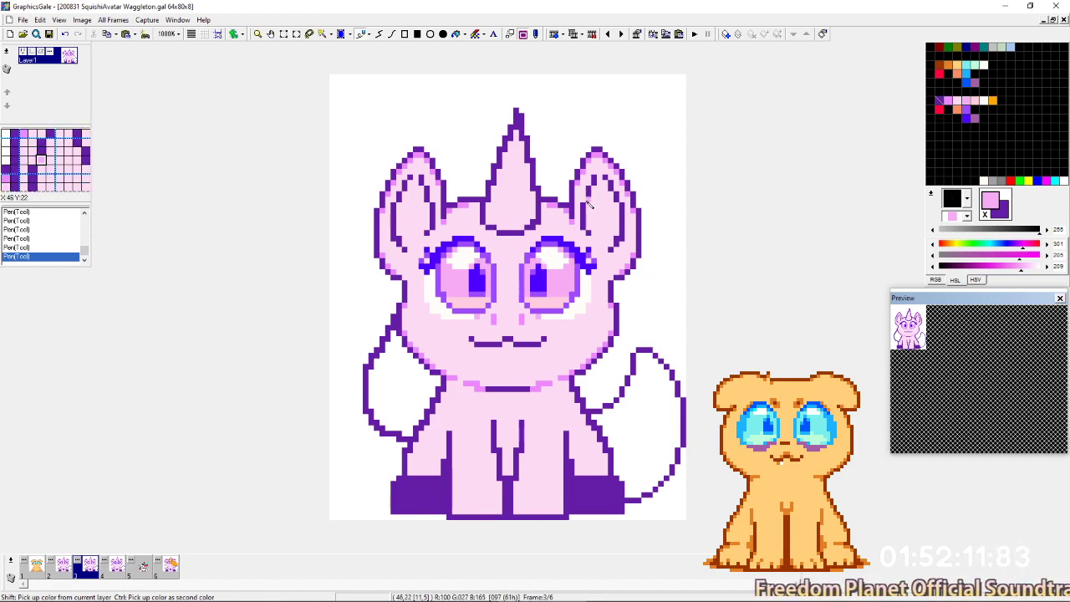
Refine both pupils against the second frame with purple upper corners, a purple bottom row and light pink beneath.
{"action": "key", "text": "Left"}
{"action": "key", "text": "Right"}
{"action": "key", "text": "Left"}
{"action": "key", "text": "Right"}
{"action": "key", "text": "Left"}
{"action": "key", "text": "Right"}
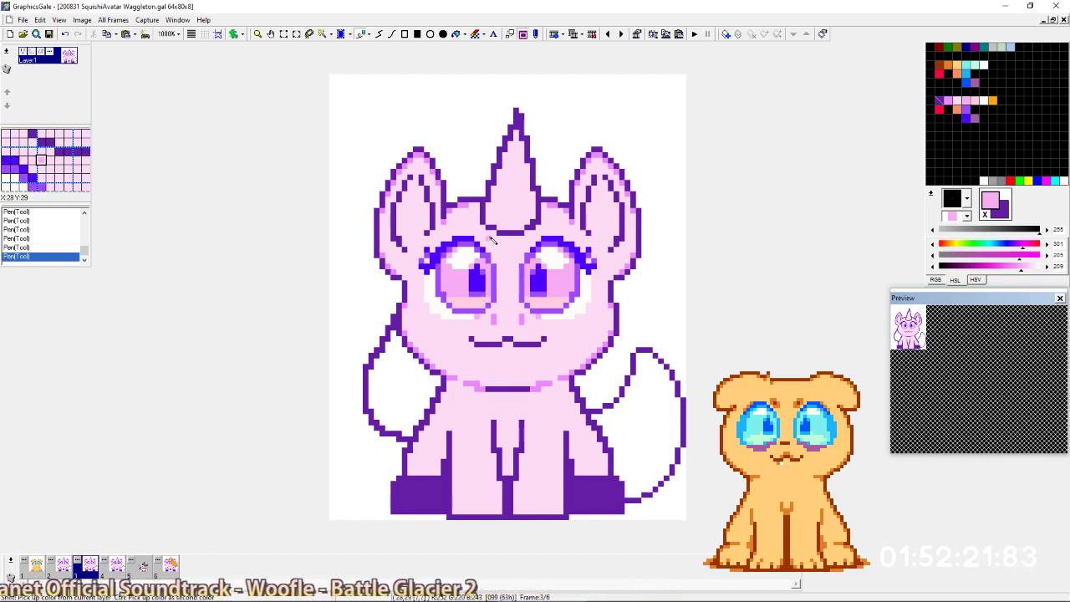
{"action": "right_click", "coordinate": [483, 269]}
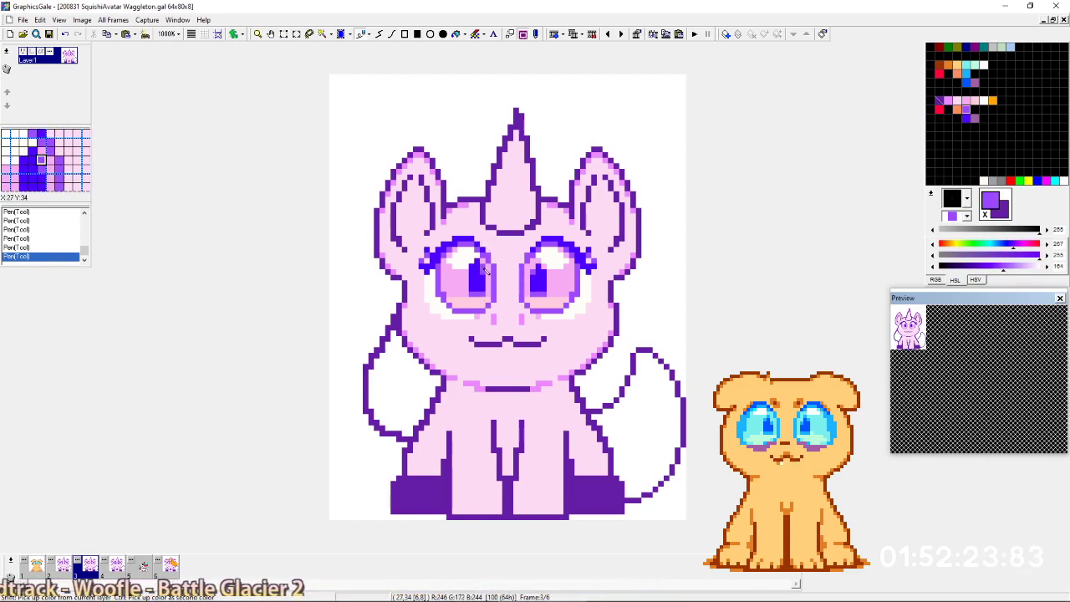
{"action": "right_click", "coordinate": [490, 280]}
{"action": "right_click", "coordinate": [483, 285]}
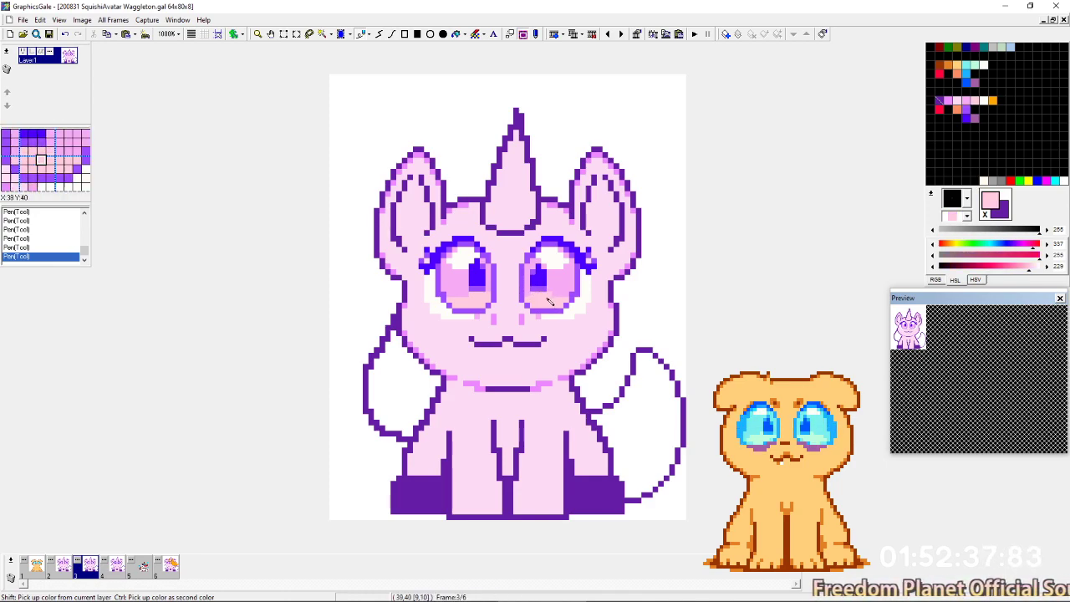
{"action": "right_click", "coordinate": [553, 293]}
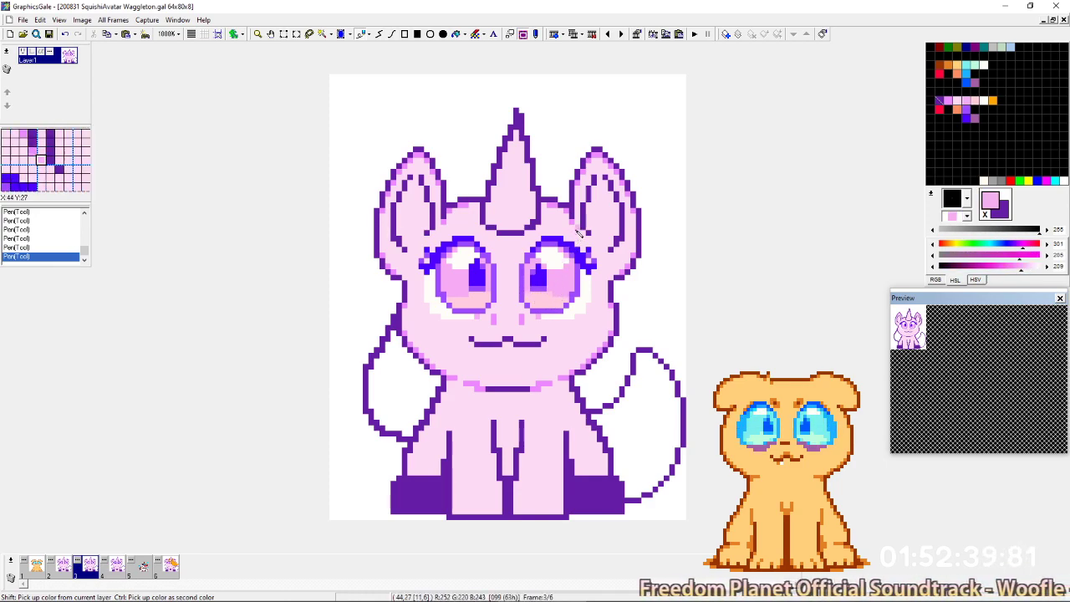
Flip between the second and third frames to compare the pupil height and the light pink iris bands.
{"action": "key", "text": "Left"}
{"action": "key", "text": "Right"}
{"action": "right_click", "coordinate": [476, 297]}
{"action": "key", "text": "Left"}
{"action": "key", "text": "Right"}
{"action": "key", "text": "Left"}
{"action": "key", "text": "Right"}
{"action": "key", "text": "Left"}
{"action": "key", "text": "ctrl+Right"}
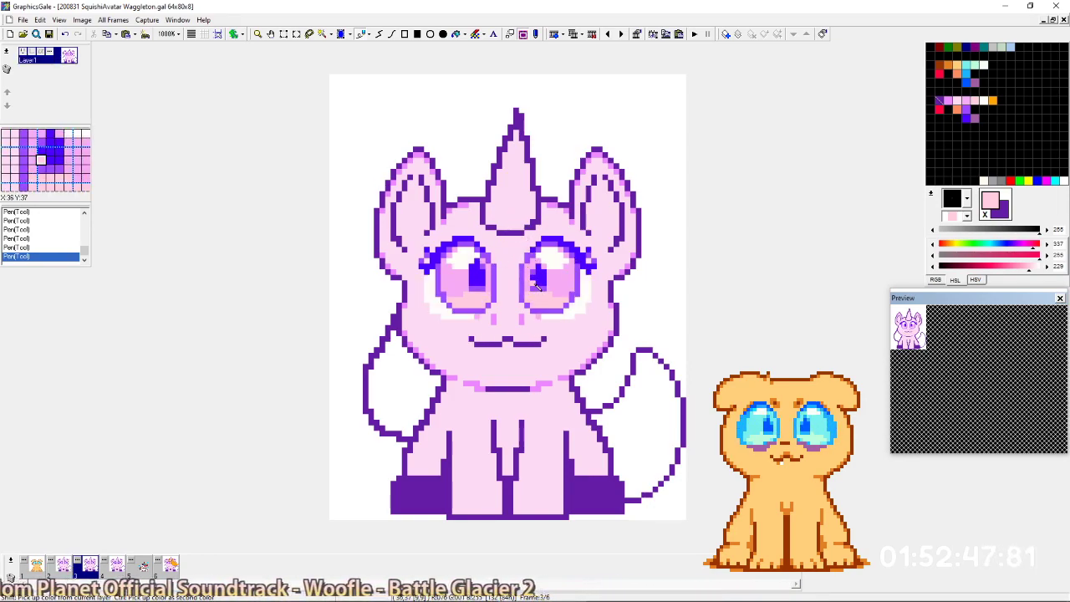
Rework the upper part of the right-hand pupil with dark blue and purple pixels to mirror the other pupil.
{"action": "left_click", "coordinate": [536, 275], "text": "shift"}
{"action": "left_click_drag", "start_coordinate": [534, 273], "coordinate": [534, 267]}
{"action": "left_click", "coordinate": [539, 262]}
{"action": "left_click", "coordinate": [544, 266]}
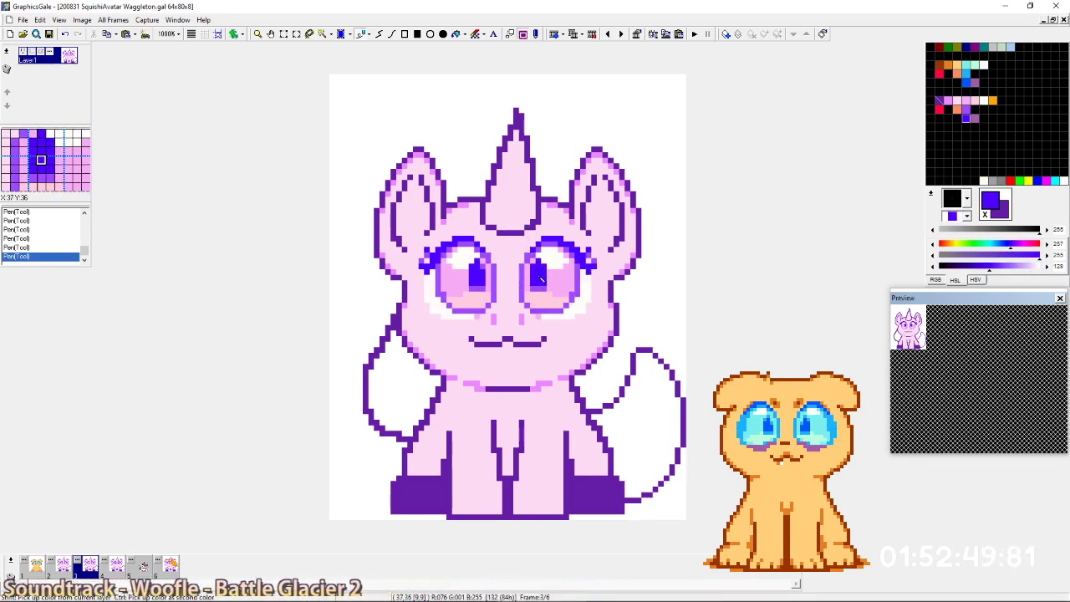
{"action": "right_click", "coordinate": [534, 268]}
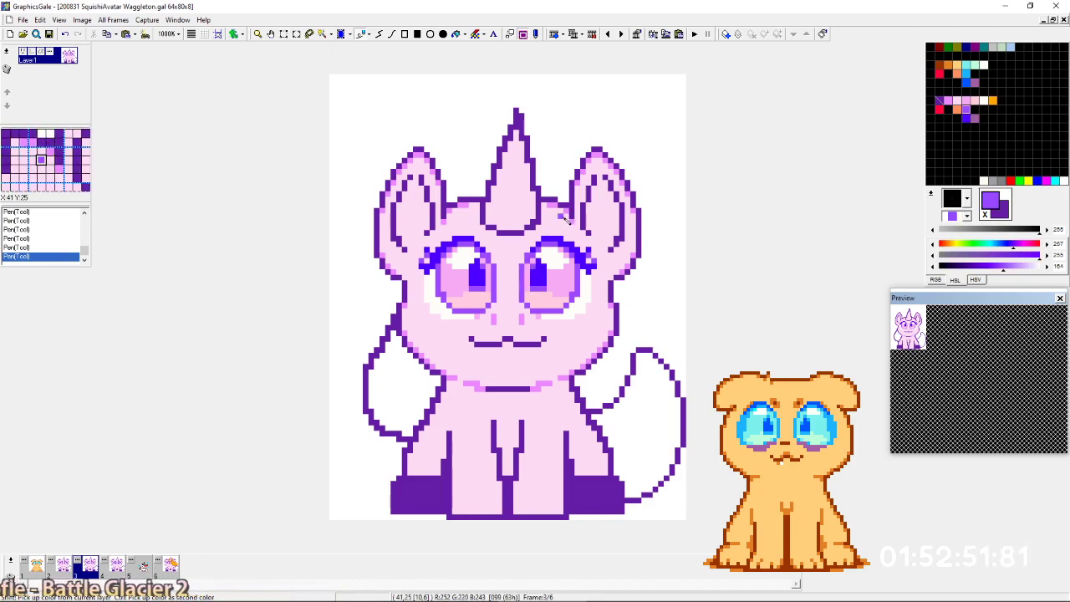
Flip repeatedly between the second and third frames to examine the pupils and white highlights.
{"action": "key", "text": "Left"}
{"action": "key", "text": "Right"}
{"action": "key", "text": "Left"}
{"action": "key", "text": "Right"}
{"action": "key", "text": "Left"}
{"action": "key", "text": "Right"}
{"action": "key", "text": "Left"}
{"action": "key", "text": "Right"}
{"action": "key", "text": "Left"}
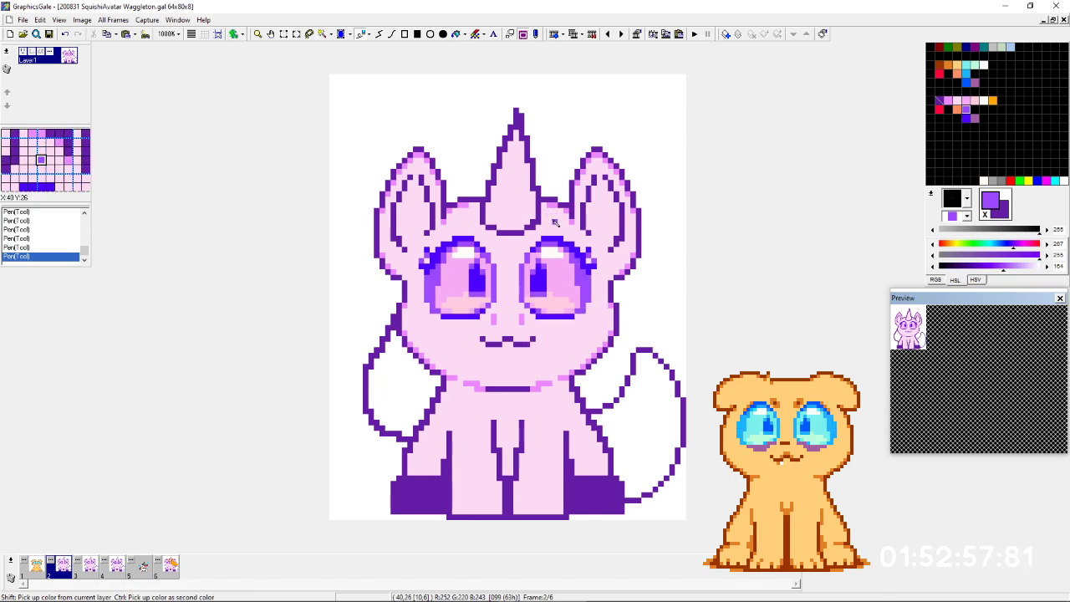
Trim the lower edges of both white eye highlights with iris pink, using the second frame as reference.
{"action": "key", "text": "Right"}
{"action": "key", "text": "Left"}
{"action": "key", "text": "Right"}
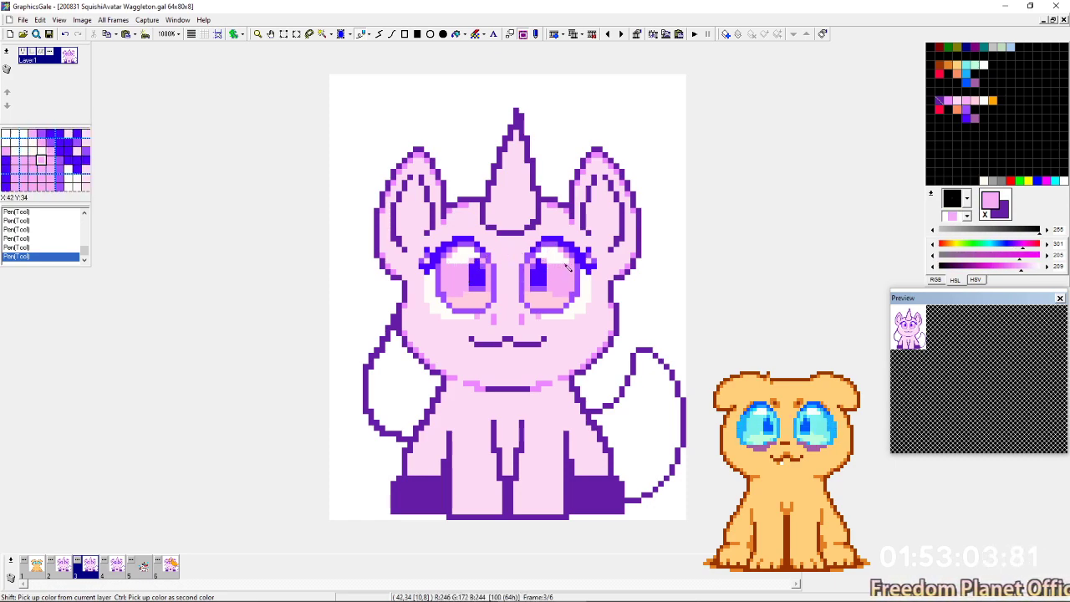
{"action": "key", "text": "Left"}
{"action": "key", "text": "Right"}
{"action": "key", "text": "Left"}
{"action": "key", "text": "Right"}
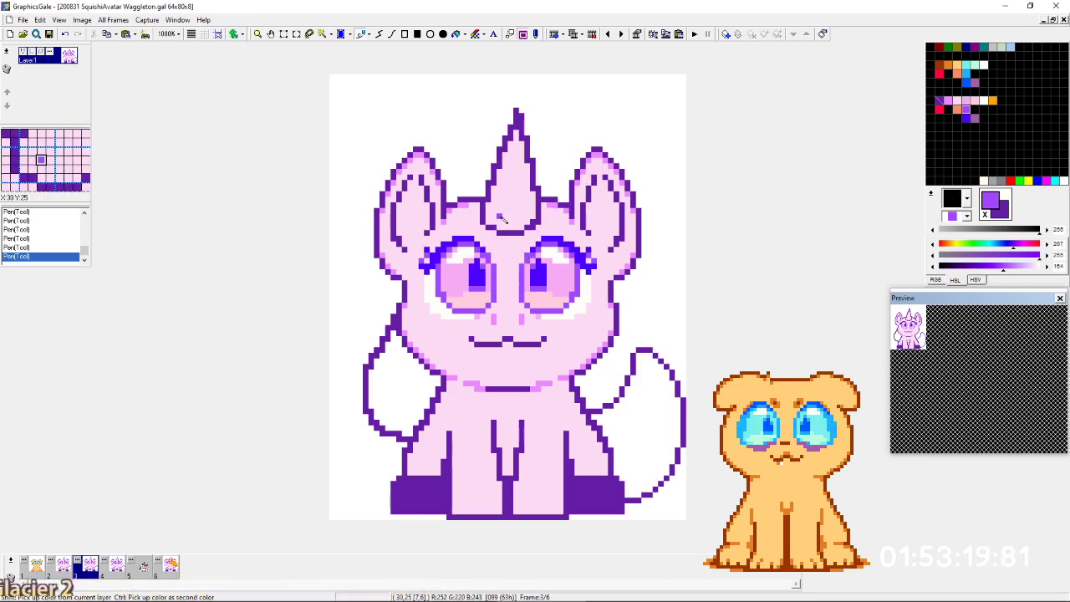
Soften the tops of both pupils with purple and iris pink pixels after comparing with the second frame.
{"action": "key", "text": "Left"}
{"action": "key", "text": "Right"}
{"action": "key", "text": "Left"}
{"action": "key", "text": "Right"}
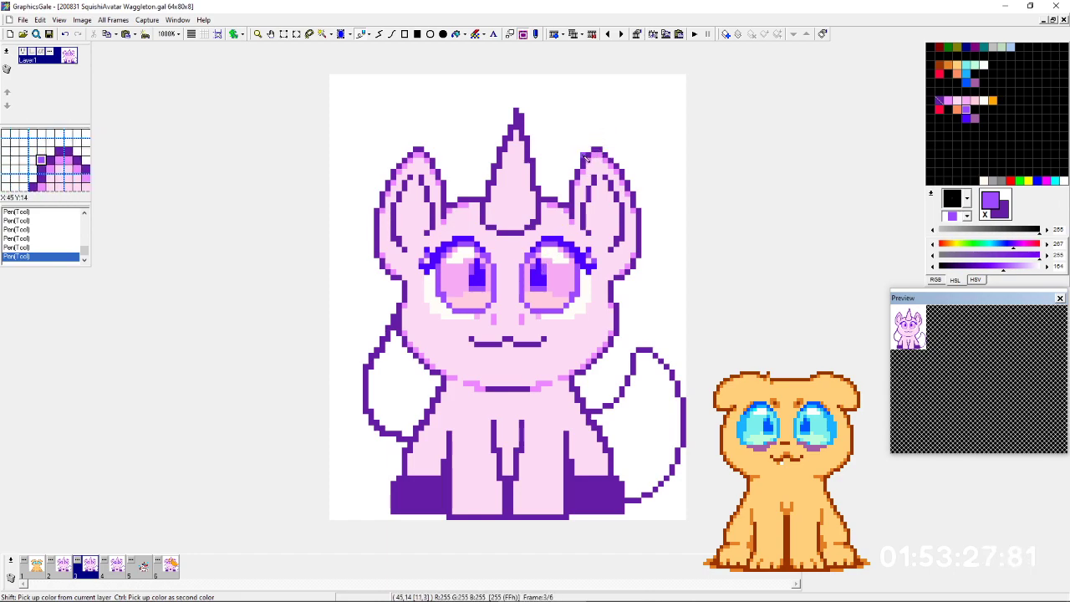
{"action": "right_click", "coordinate": [492, 270]}
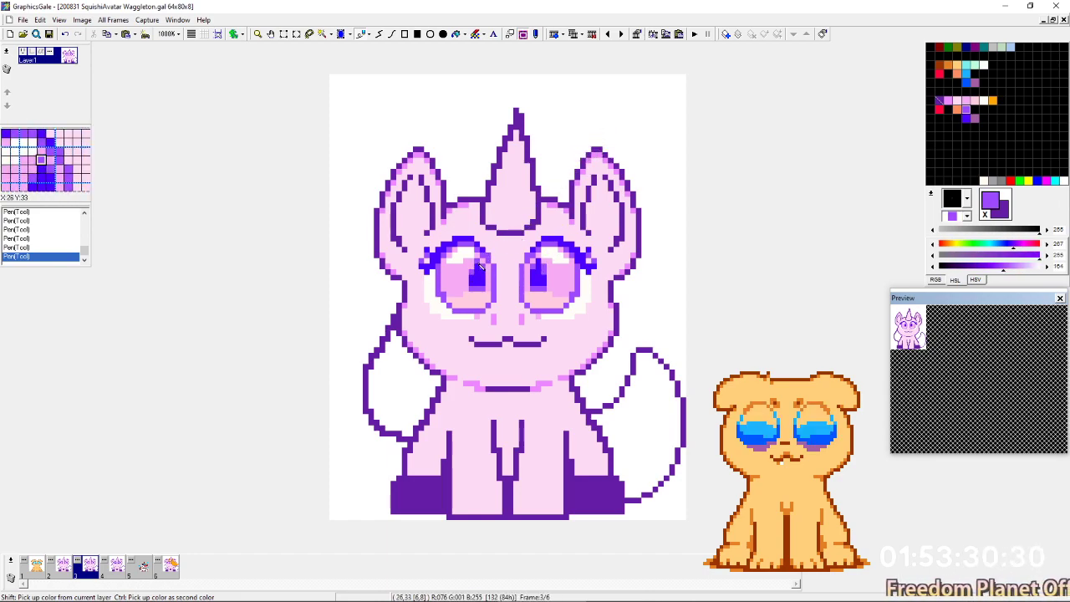
{"action": "right_click", "coordinate": [551, 270]}
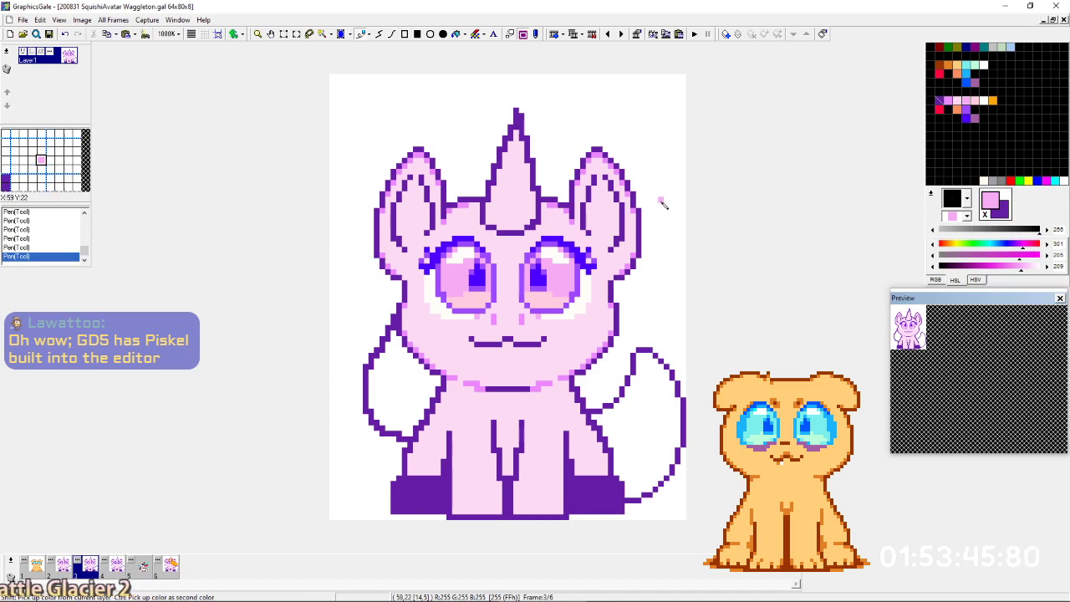
Lower the bottom outlines of both irises with purple, and fill the gained space with light pink.
{"action": "key", "text": "Left"}
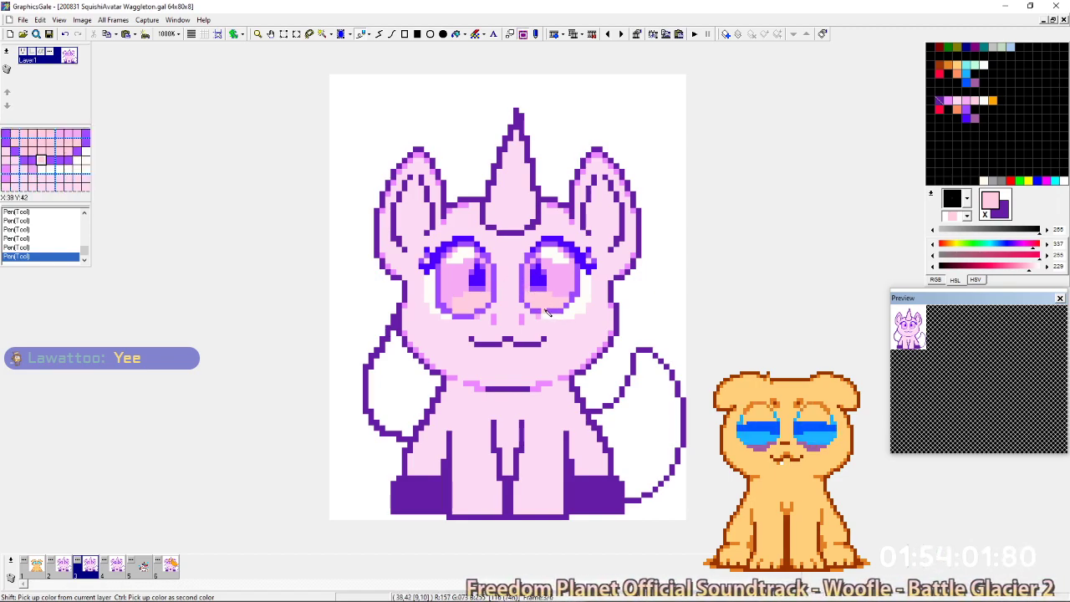
{"action": "right_click", "coordinate": [557, 317]}
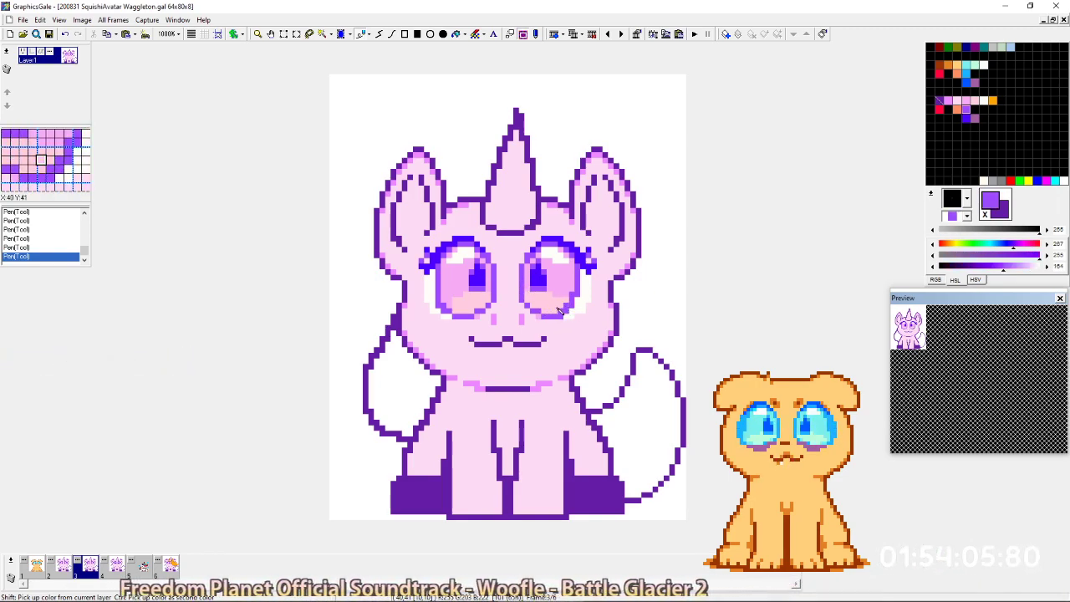
{"action": "right_click", "coordinate": [583, 299]}
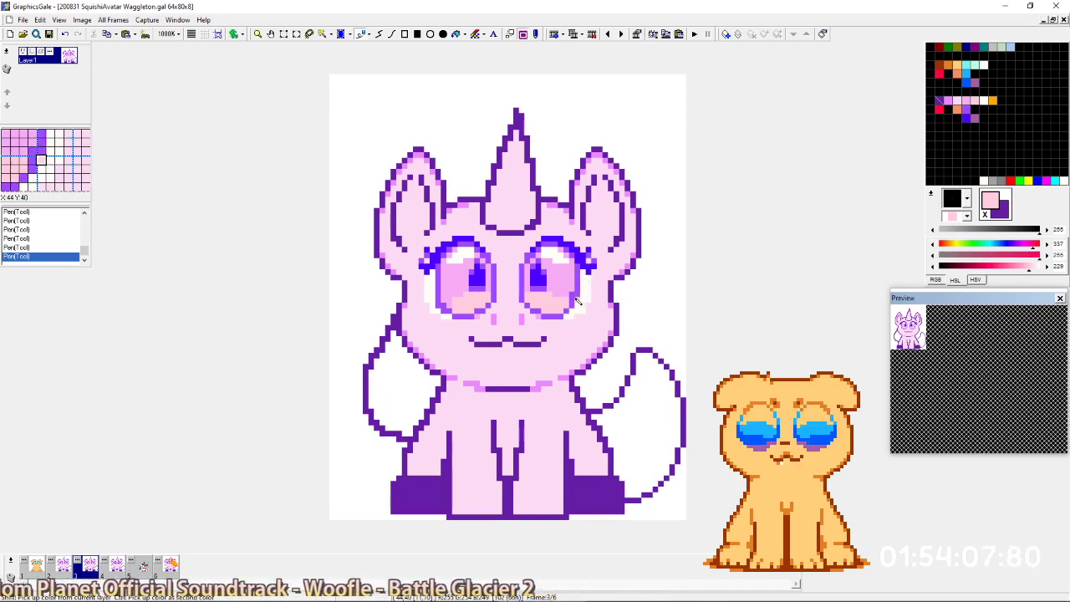
{"action": "right_click", "coordinate": [574, 292]}
{"action": "right_click", "coordinate": [577, 297]}
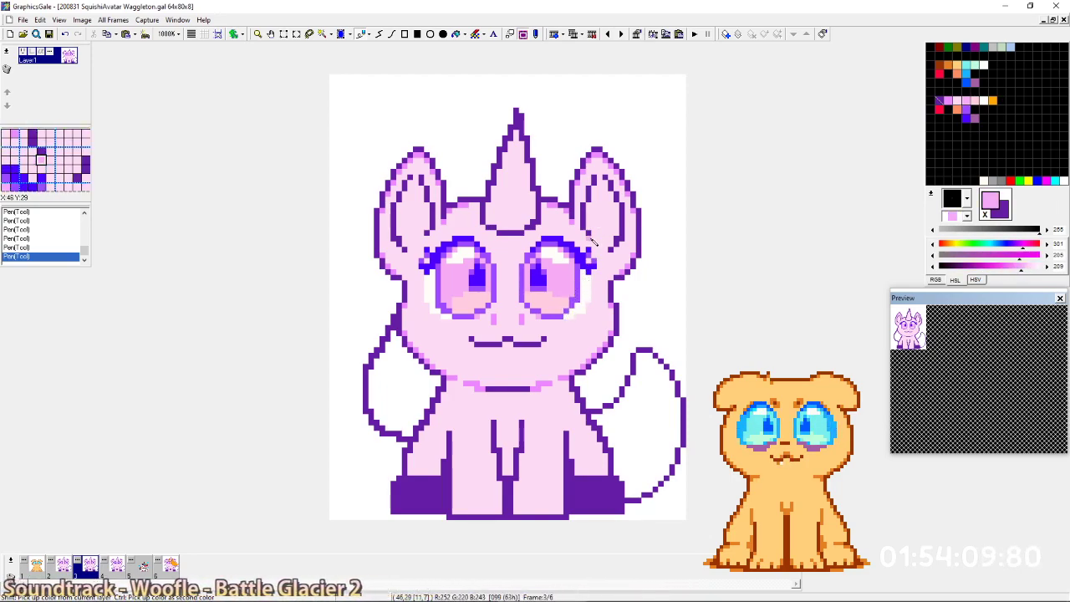
{"action": "right_click", "coordinate": [580, 303]}
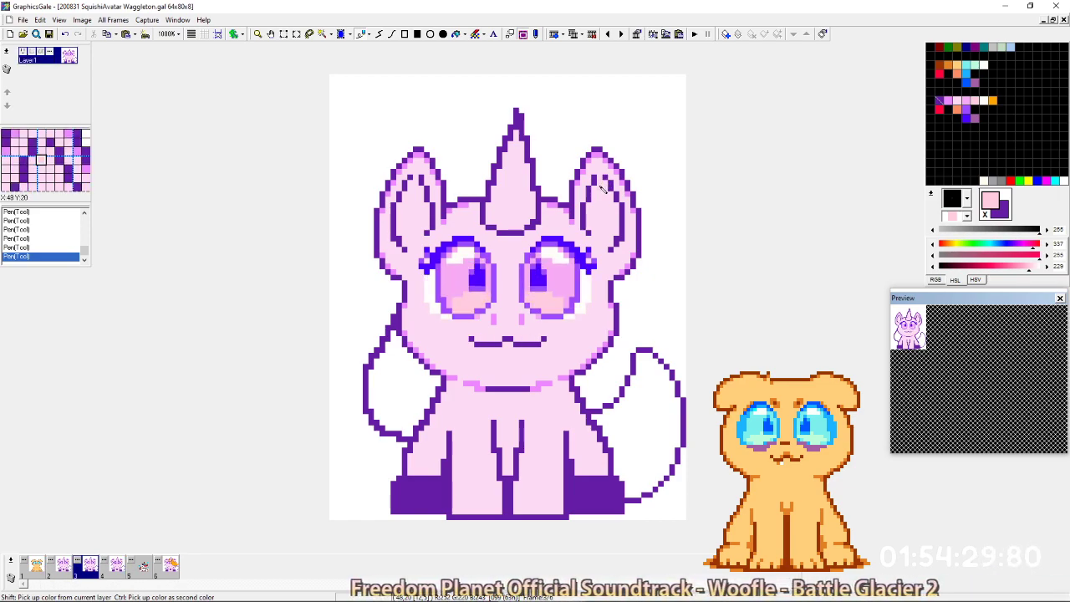
{"action": "right_click", "coordinate": [462, 253]}
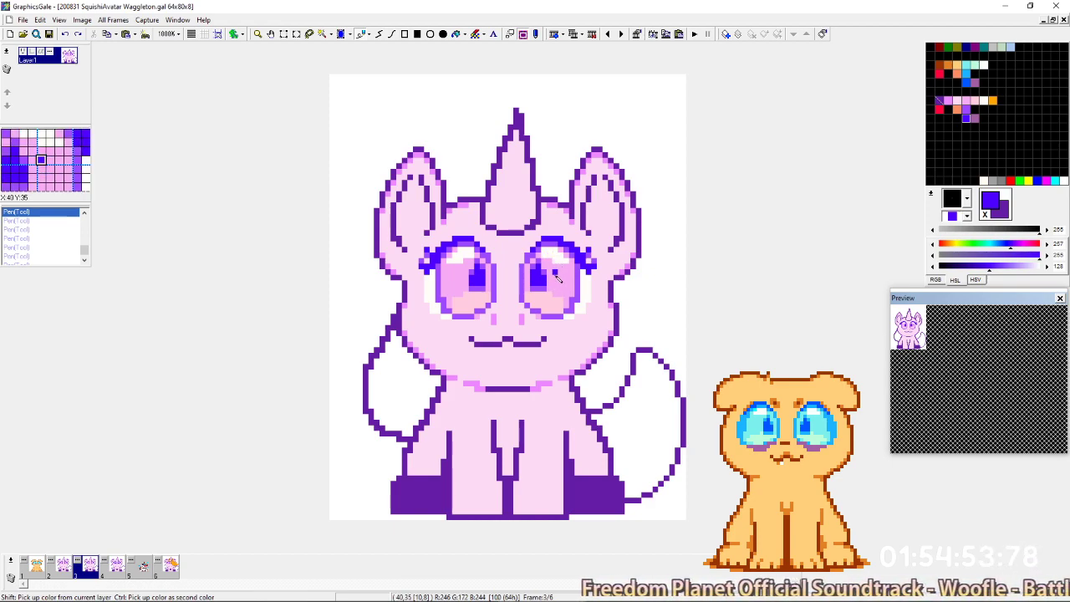
Warm the iris colours by setting the iris pink's hue to 335 and the light pink's hue to 12.
{"action": "right_click", "coordinate": [555, 282]}
{"action": "left_click", "coordinate": [1030, 244]}
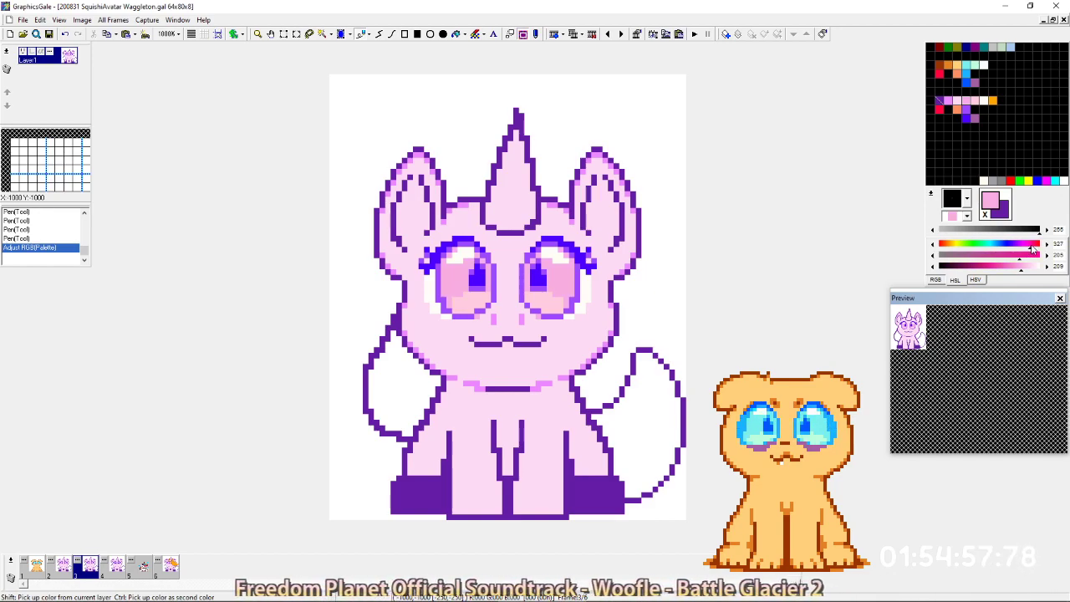
{"action": "left_click", "coordinate": [1035, 244]}
{"action": "right_click", "coordinate": [548, 304]}
{"action": "left_click", "coordinate": [1039, 248]}
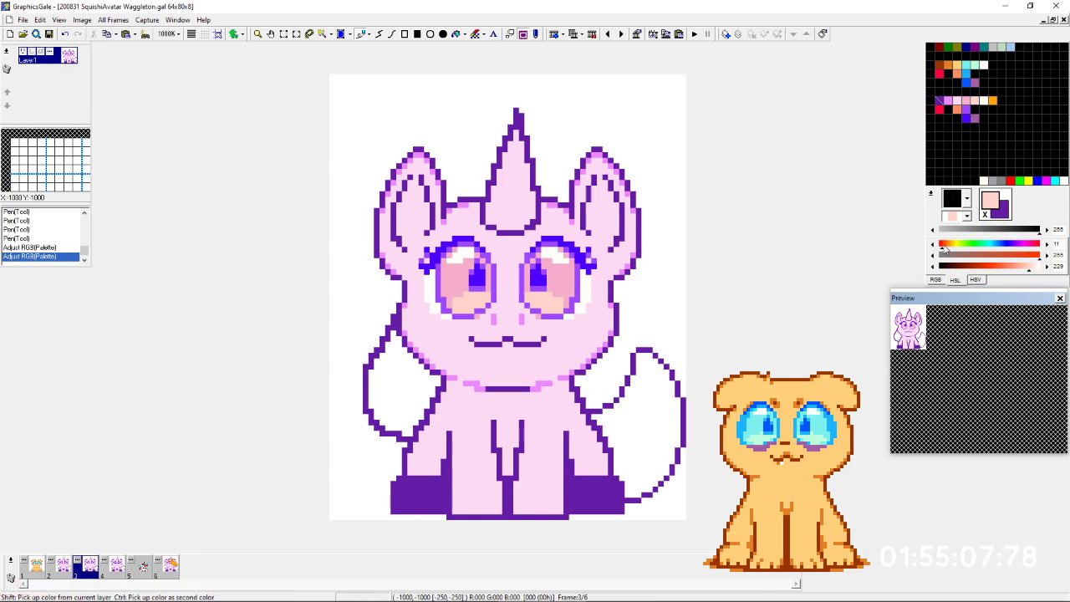
Set the iris outline purple's hue to 279 and the pupil and eyelash purple's hue to 268.
{"action": "right_click", "coordinate": [445, 306]}
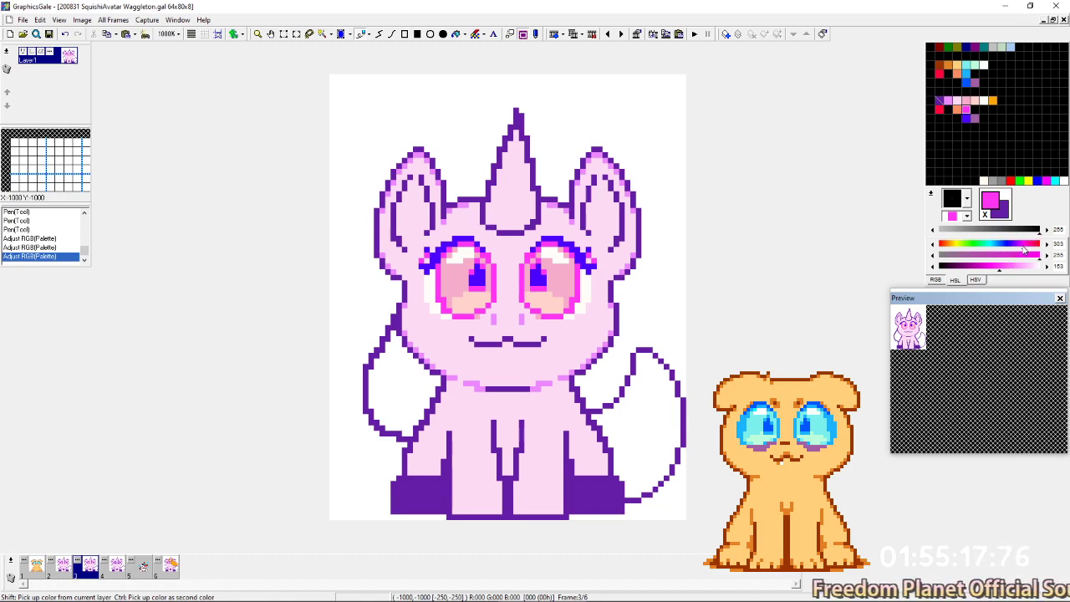
{"action": "left_click_drag", "start_coordinate": [1023, 248], "coordinate": [1019, 249]}
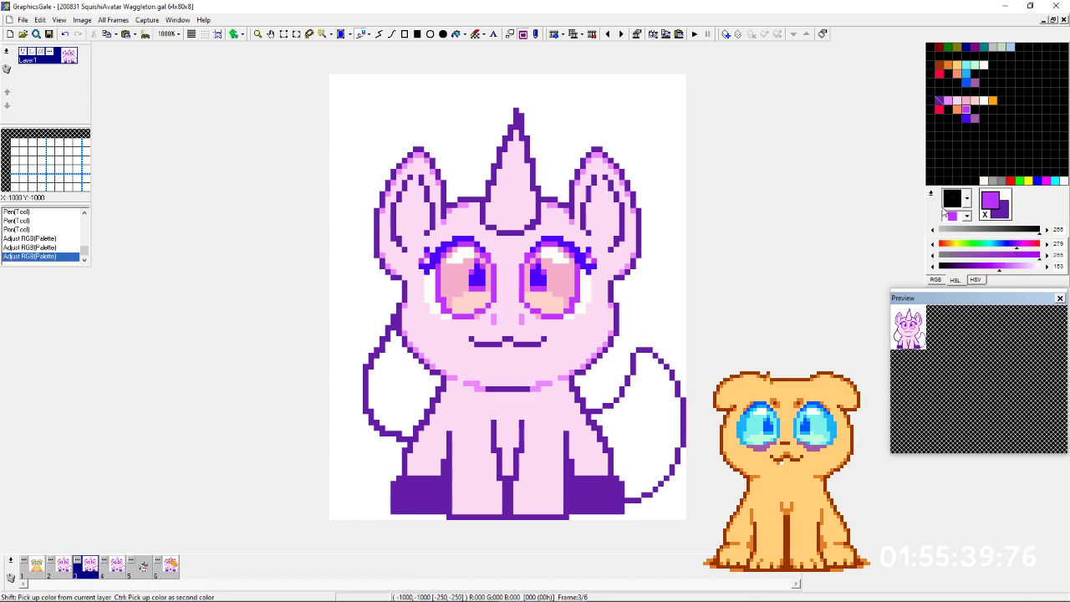
{"action": "right_click", "coordinate": [583, 262]}
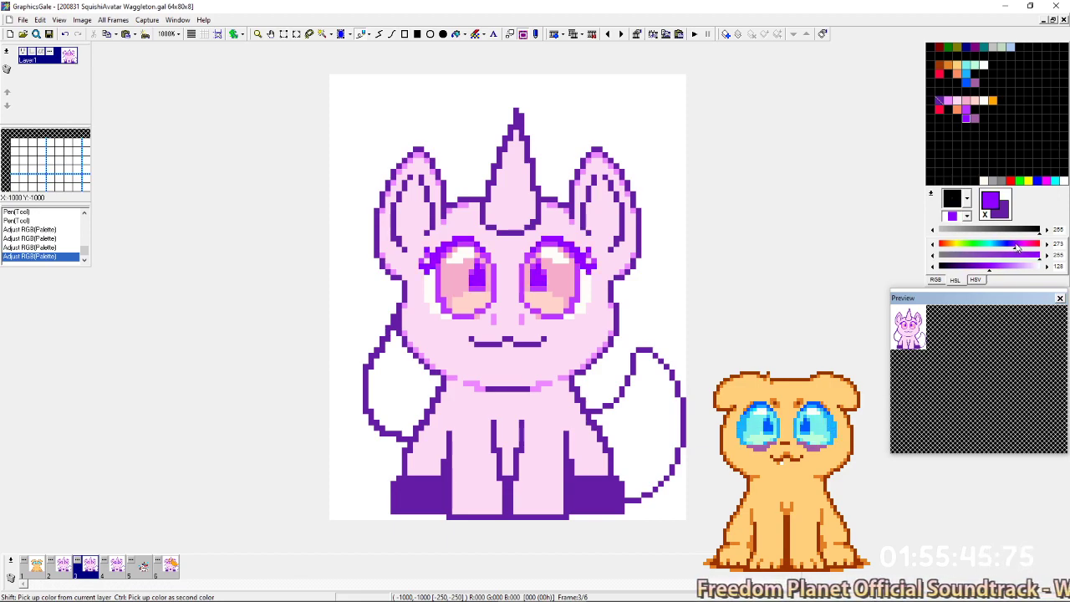
{"action": "left_click_drag", "start_coordinate": [1015, 247], "coordinate": [1019, 246]}
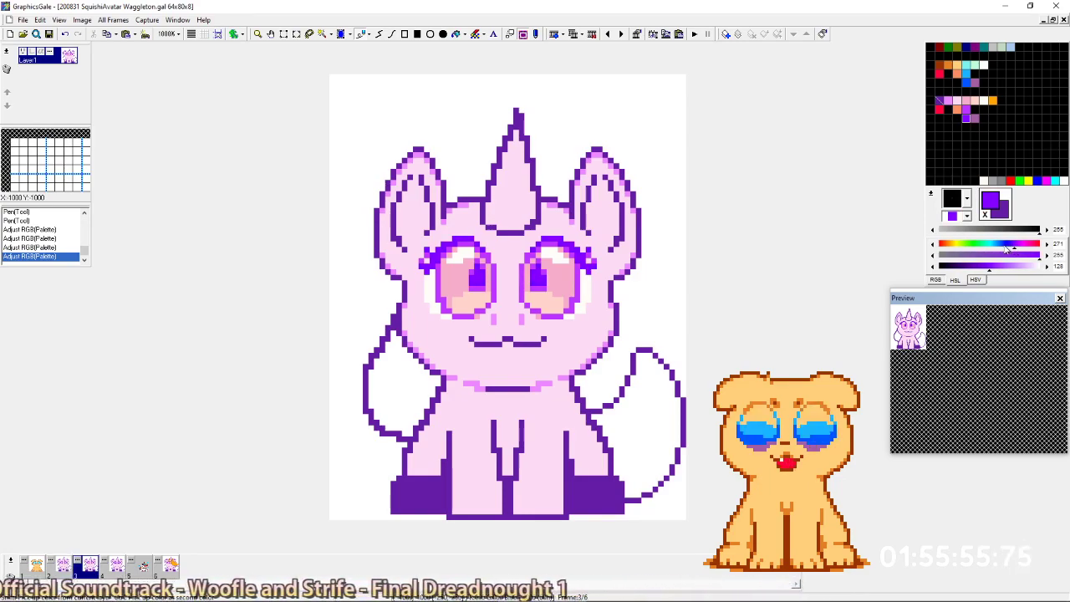
{"action": "left_click", "coordinate": [934, 245]}
{"action": "left_click", "coordinate": [934, 245]}
{"action": "left_click", "coordinate": [934, 245]}
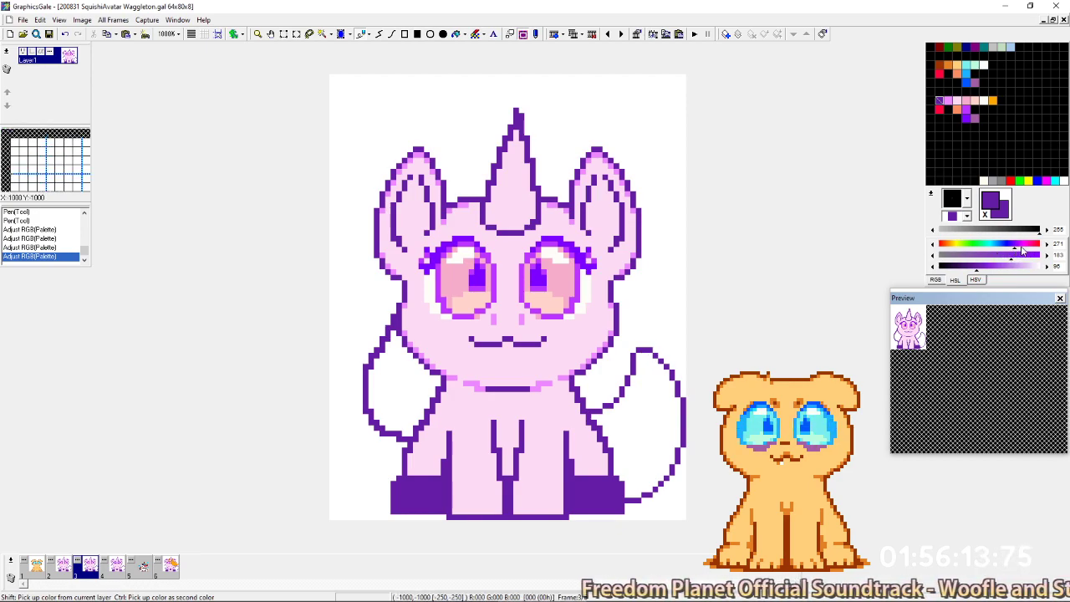
Set the dark body outline's hue to 269 and the soft pinkish edge shading's hue to 285.
{"action": "left_click_drag", "start_coordinate": [1015, 247], "coordinate": [1015, 248]}
{"action": "left_click", "coordinate": [1017, 249]}
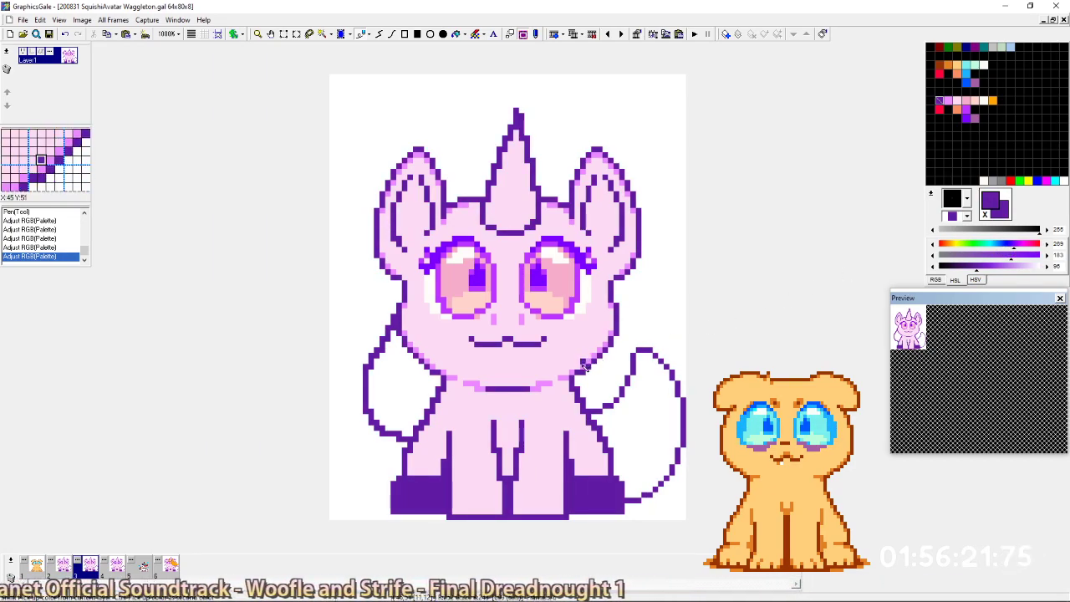
{"action": "right_click", "coordinate": [545, 385]}
{"action": "left_click", "coordinate": [1026, 249]}
{"action": "left_click", "coordinate": [1020, 250]}
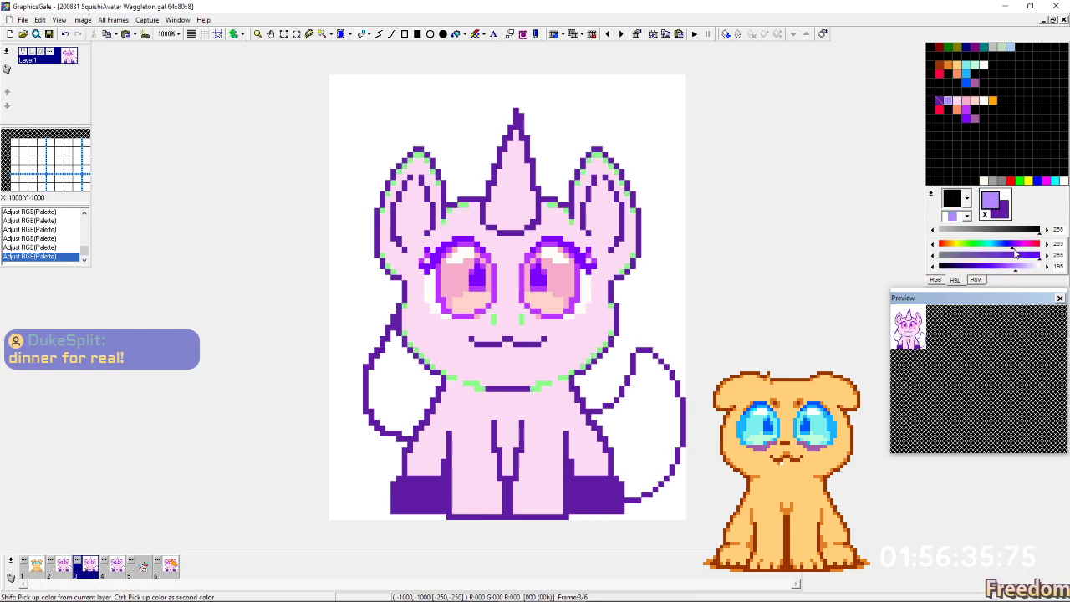
{"action": "left_click_drag", "start_coordinate": [1027, 251], "coordinate": [1018, 253]}
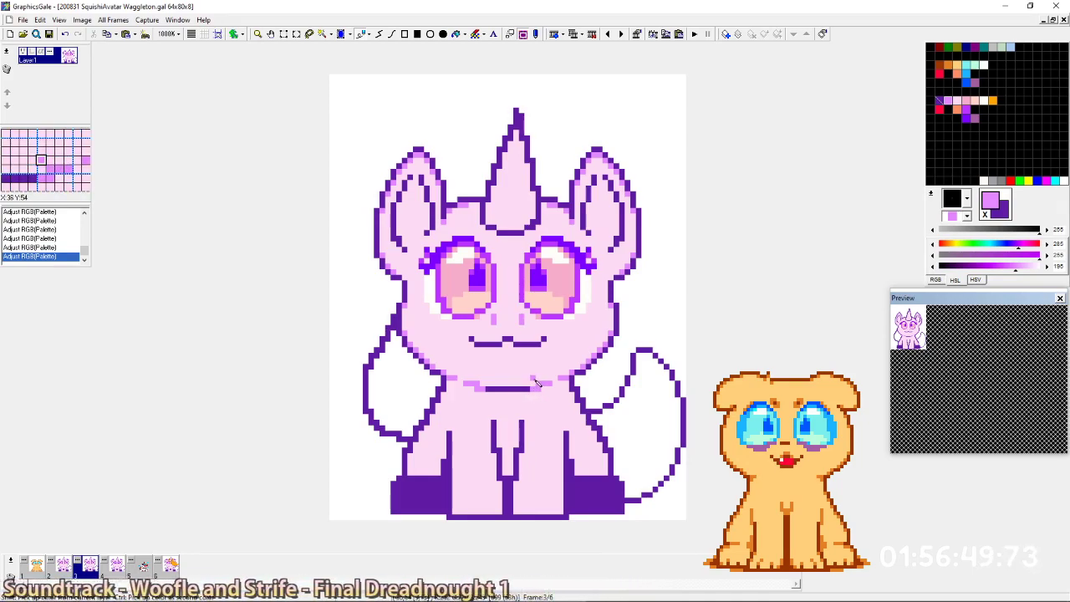
Compare the neighbouring frames, and set the iris outline purple's saturation to 184 from the second frame.
{"action": "key", "text": "Left"}
{"action": "key", "text": "Right"}
{"action": "key", "text": "Right"}
{"action": "key", "text": "Left"}
{"action": "key", "text": "Left"}
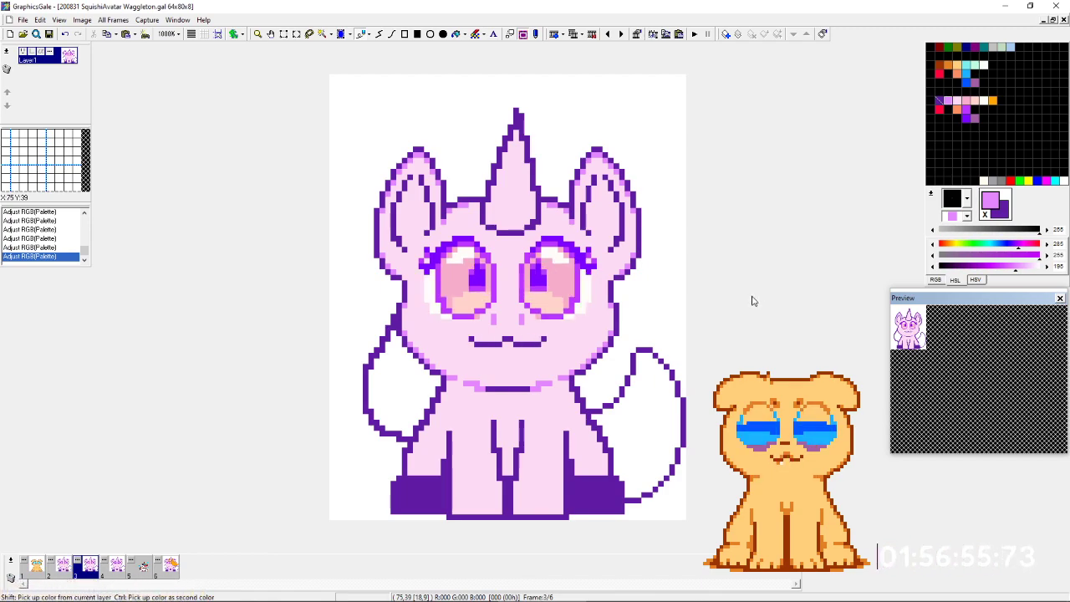
{"action": "right_click", "coordinate": [431, 276]}
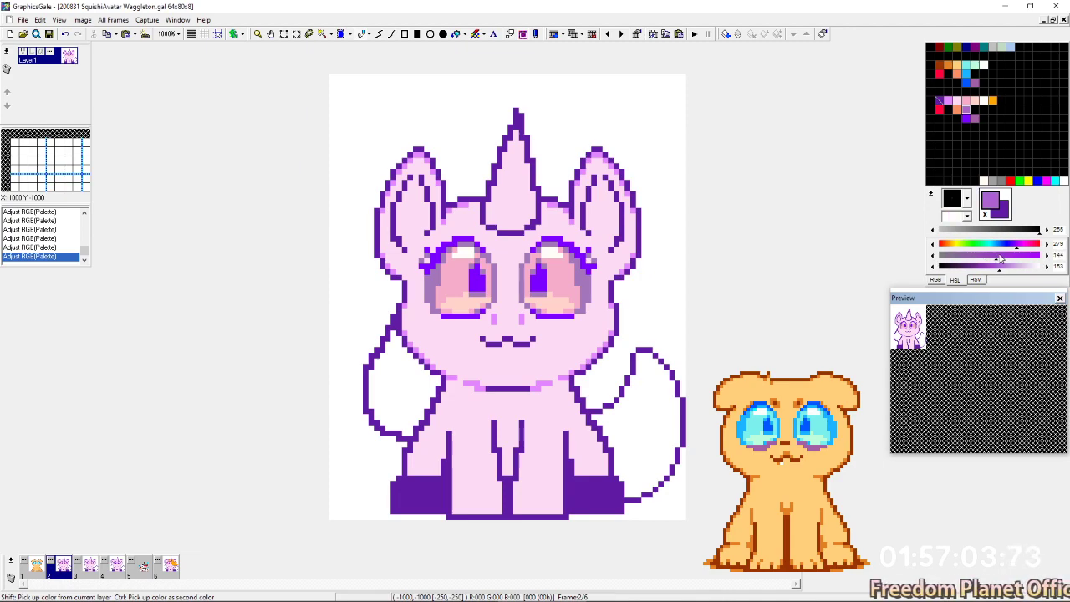
{"action": "mouse_move", "coordinate": [1029, 259]}
{"action": "left_mouse_down"}
{"action": "mouse_move", "coordinate": [984, 259]}
{"action": "mouse_move", "coordinate": [1023, 259]}
{"action": "mouse_move", "coordinate": [1003, 259]}
{"action": "mouse_move", "coordinate": [1013, 261]}
{"action": "left_mouse_up"}
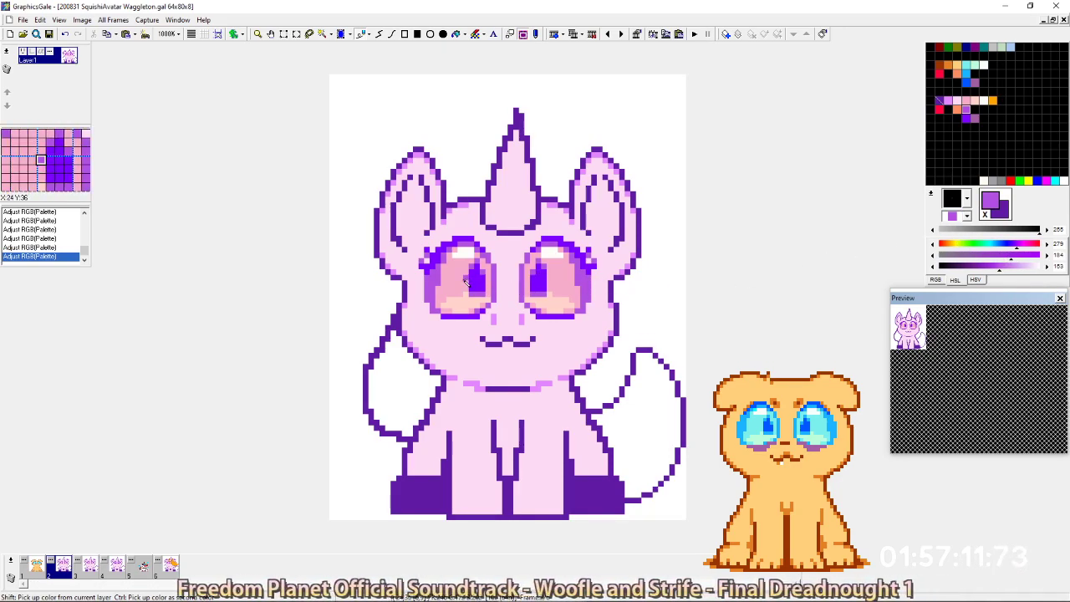
Set the saturation of the darker pupil and eyelash purple to 196.
{"action": "right_click", "coordinate": [440, 262]}
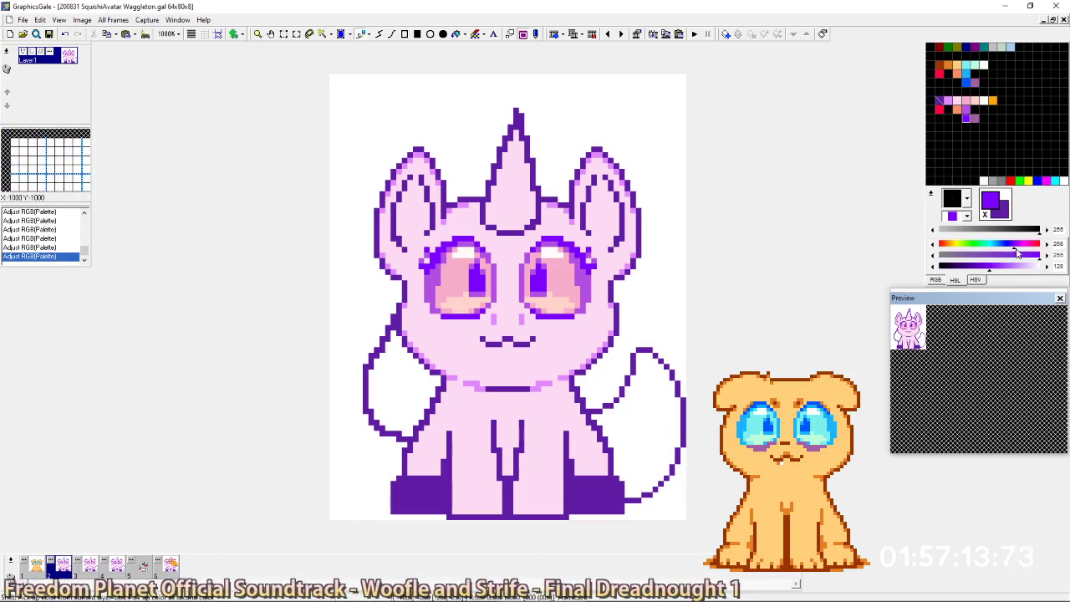
{"action": "left_click", "coordinate": [1008, 256]}
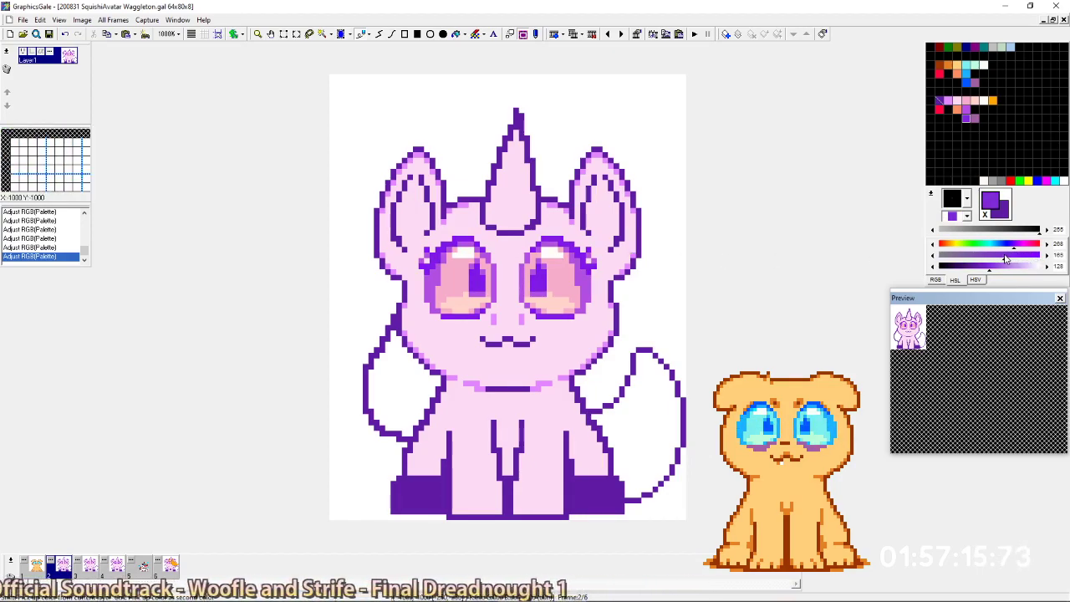
{"action": "left_click_drag", "start_coordinate": [1009, 256], "coordinate": [1052, 255]}
{"action": "left_click", "coordinate": [1014, 256]}
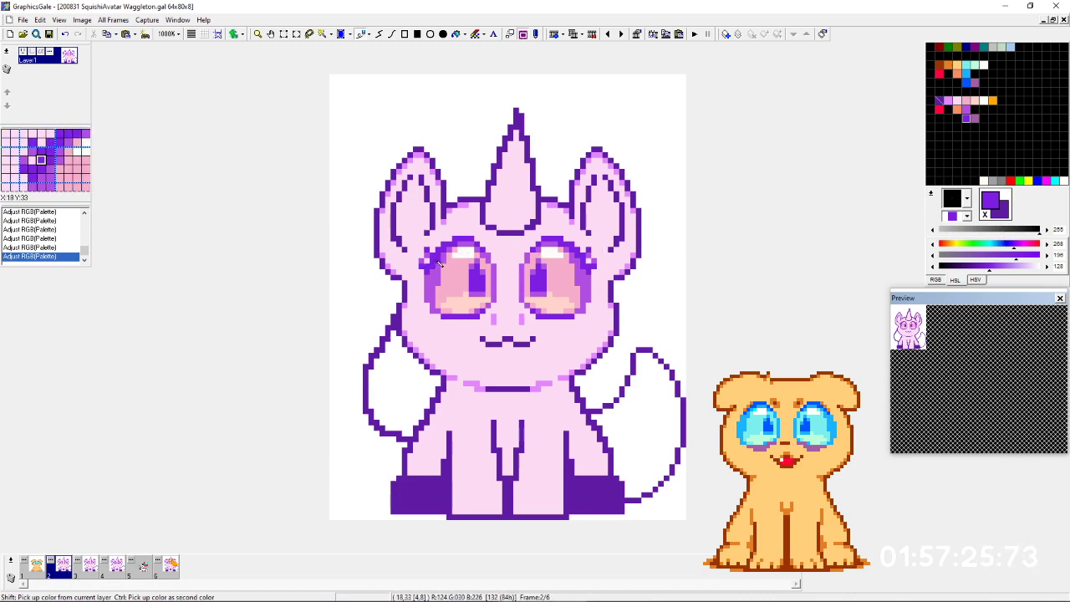
Darken the iris pink to a luminance of 196.
{"action": "left_click", "coordinate": [465, 306]}
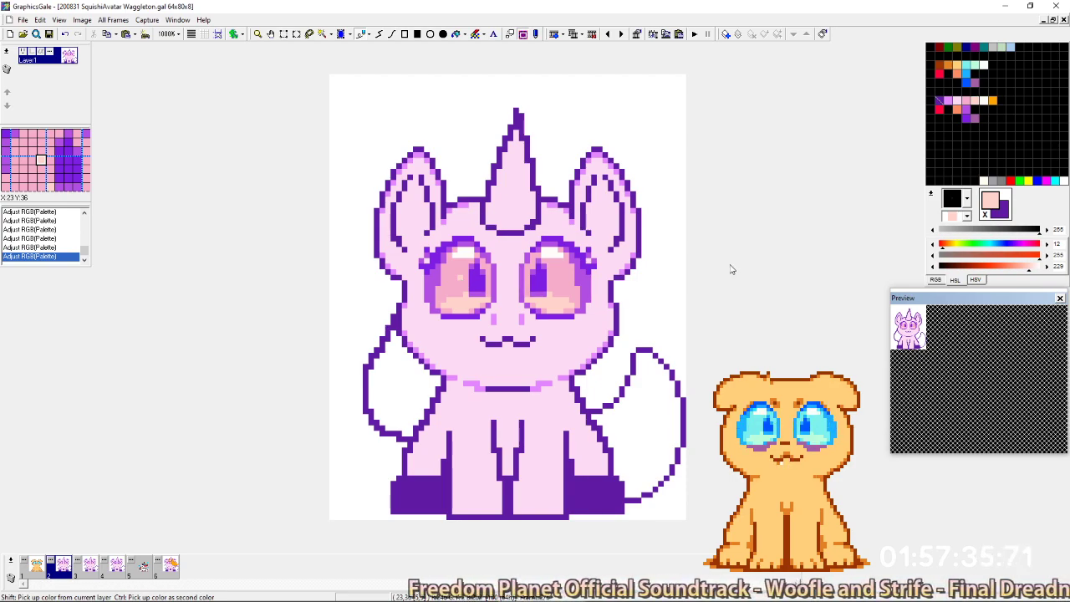
{"action": "right_click", "coordinate": [458, 284]}
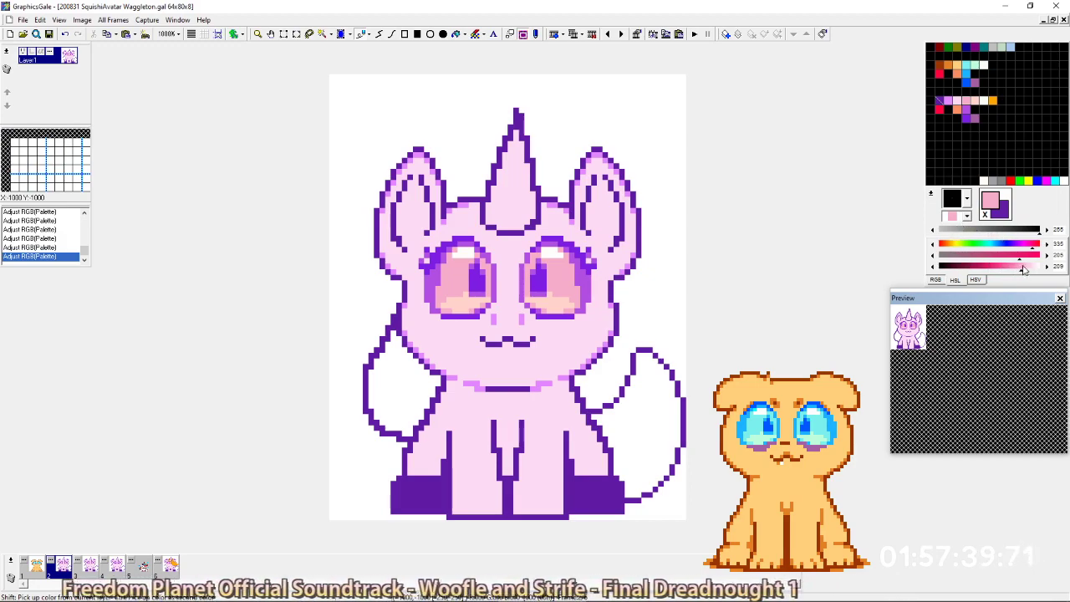
{"action": "left_click_drag", "start_coordinate": [1023, 270], "coordinate": [1025, 266]}
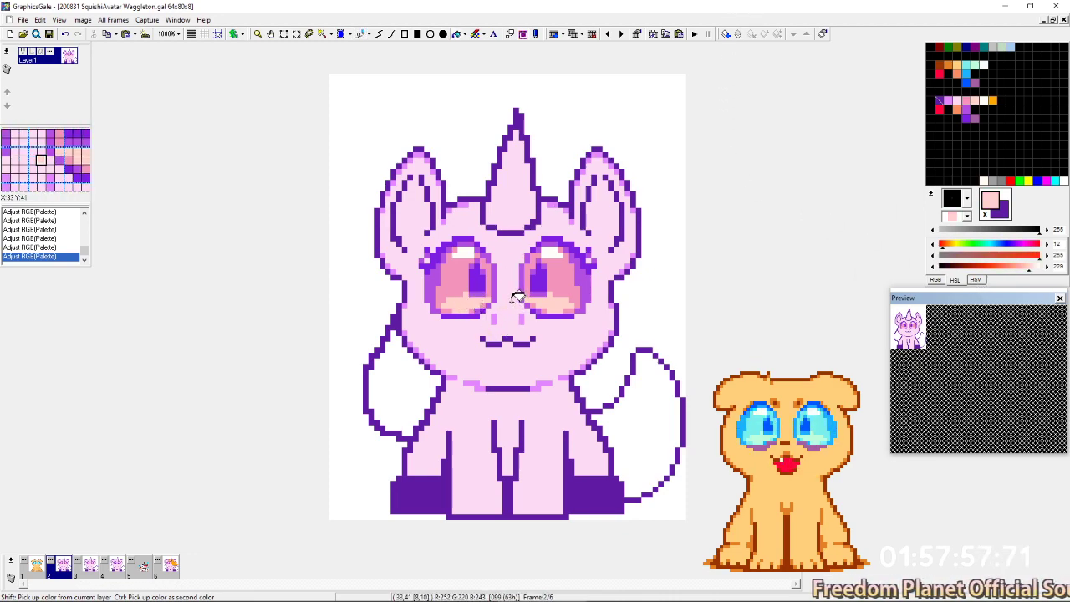
Try filling both pupils in the second frame with light pink, and undo both fills.
{"action": "left_click", "coordinate": [484, 280]}
{"action": "left_click", "coordinate": [542, 280]}
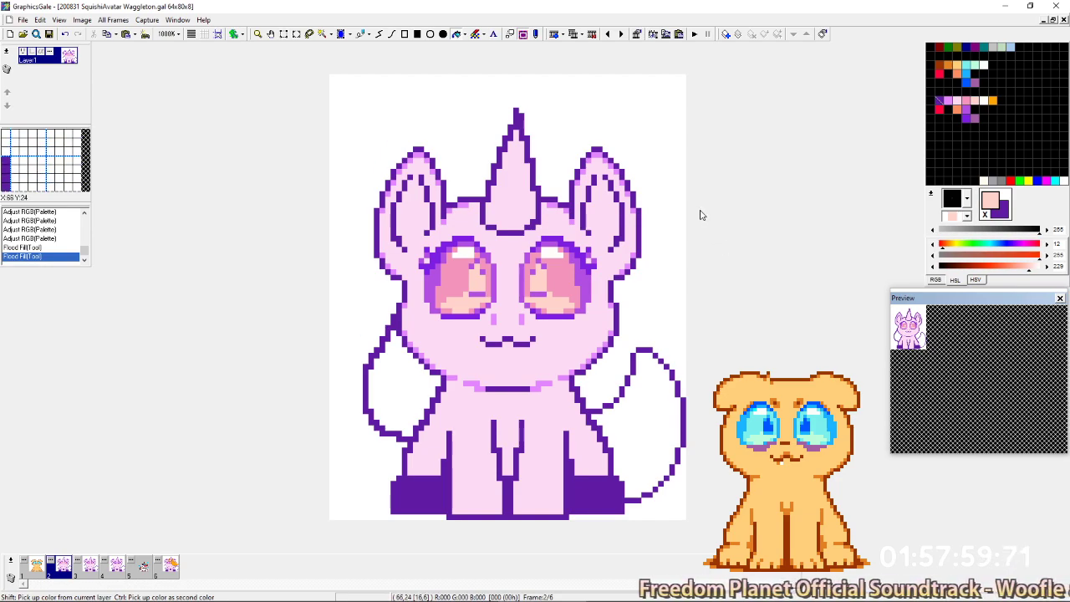
{"action": "key", "text": "ctrl+z"}
{"action": "key", "text": "ctrl+z"}
Try filling both pupils in the second frame with the off-white of the eye highlights.
{"action": "left_click", "coordinate": [468, 251], "text": "ctrl"}
{"action": "left_click", "coordinate": [481, 268]}
{"action": "left_click", "coordinate": [540, 280]}
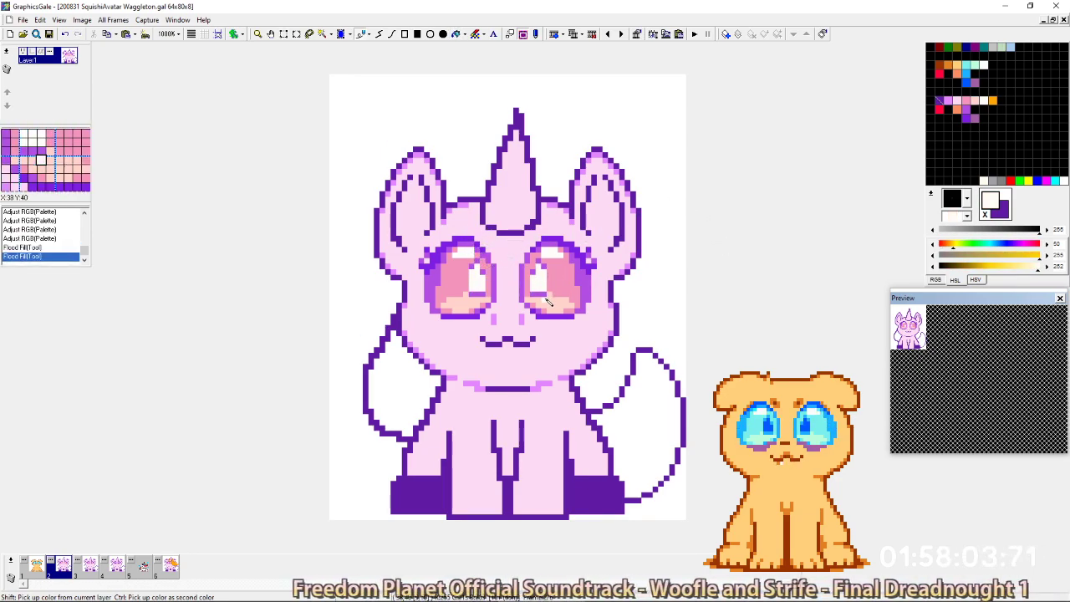
Try softening the tops of the off-white pupils with light pink pixels.
{"action": "right_click", "coordinate": [546, 299]}
{"action": "left_click", "coordinate": [539, 267]}
{"action": "left_click", "coordinate": [534, 272]}
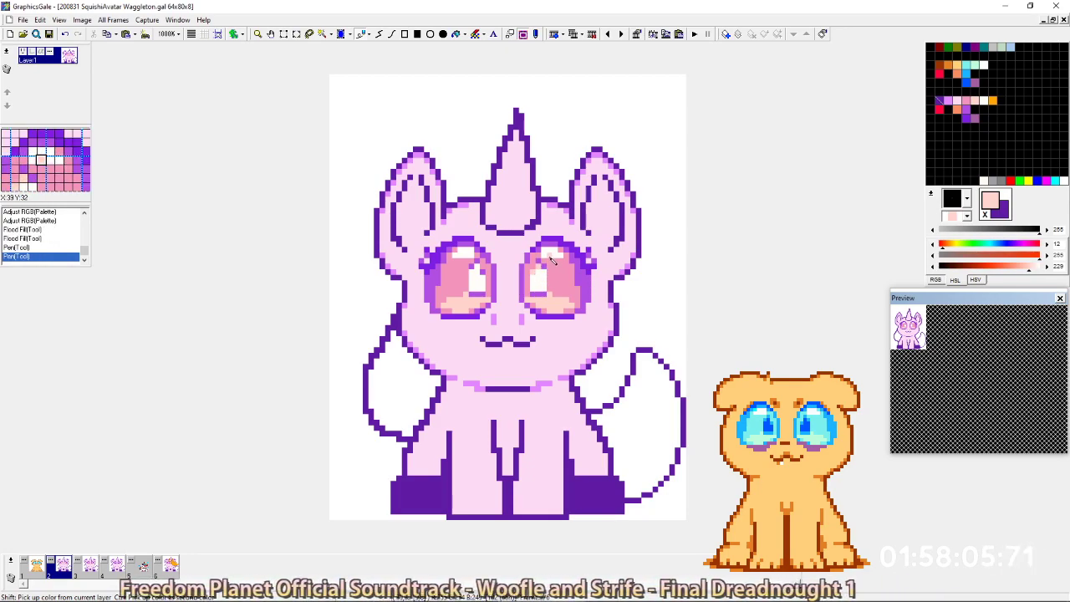
{"action": "key", "text": "ctrl+z"}
{"action": "left_click", "coordinate": [544, 261]}
{"action": "left_click", "coordinate": [472, 267]}
{"action": "left_click", "coordinate": [473, 272]}
{"action": "left_click", "coordinate": [483, 267]}
{"action": "left_click", "coordinate": [482, 272]}
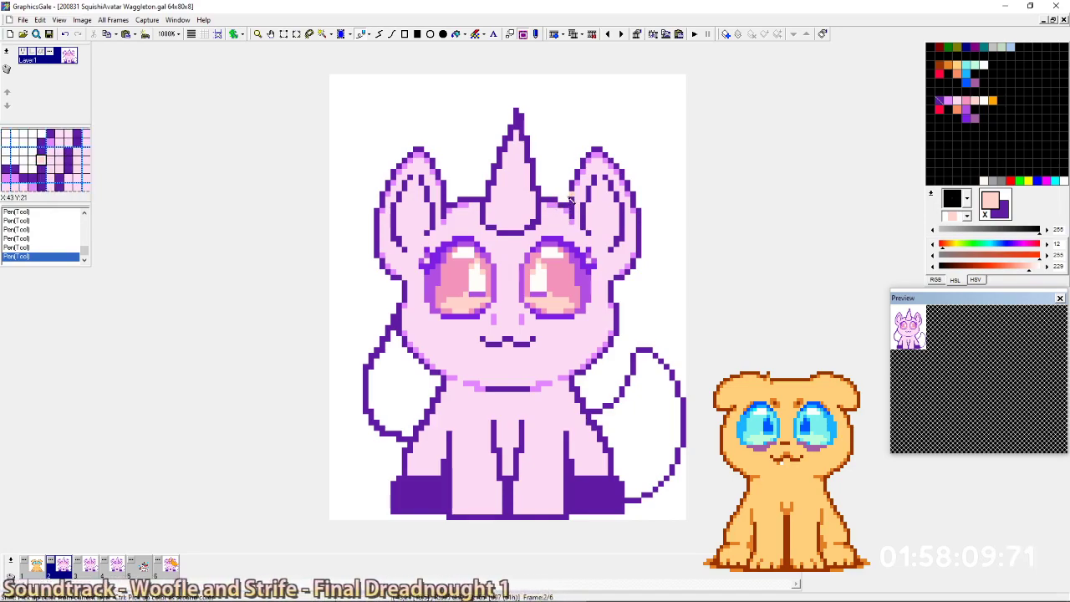
{"action": "left_click", "coordinate": [479, 297], "text": "ctrl"}
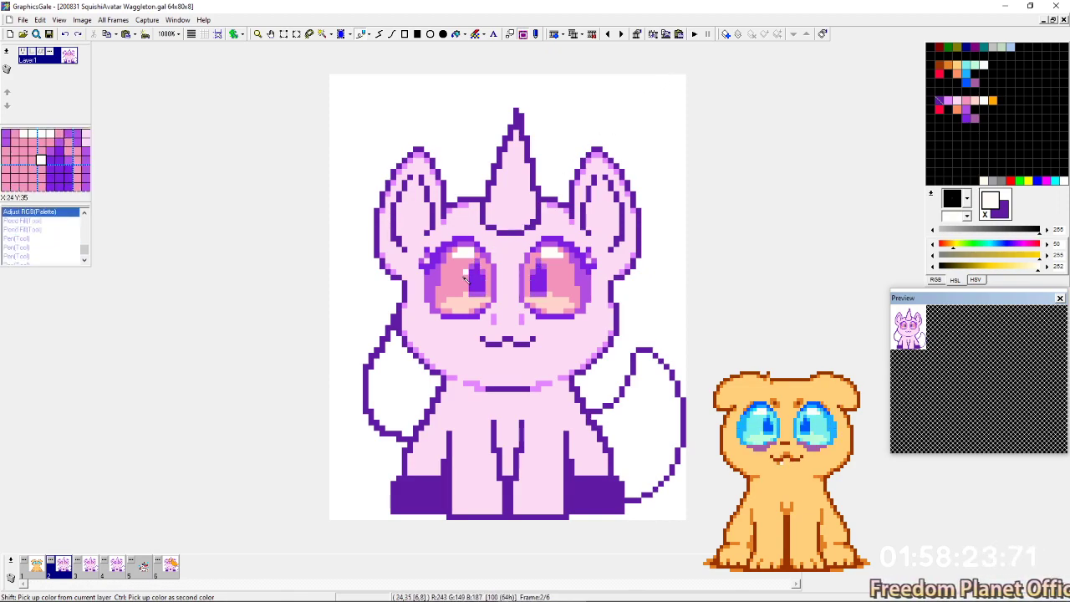
Try filling both pupils with the iris outline purple and touching up their bottom edges with iris pink.
{"action": "right_click", "coordinate": [438, 263]}
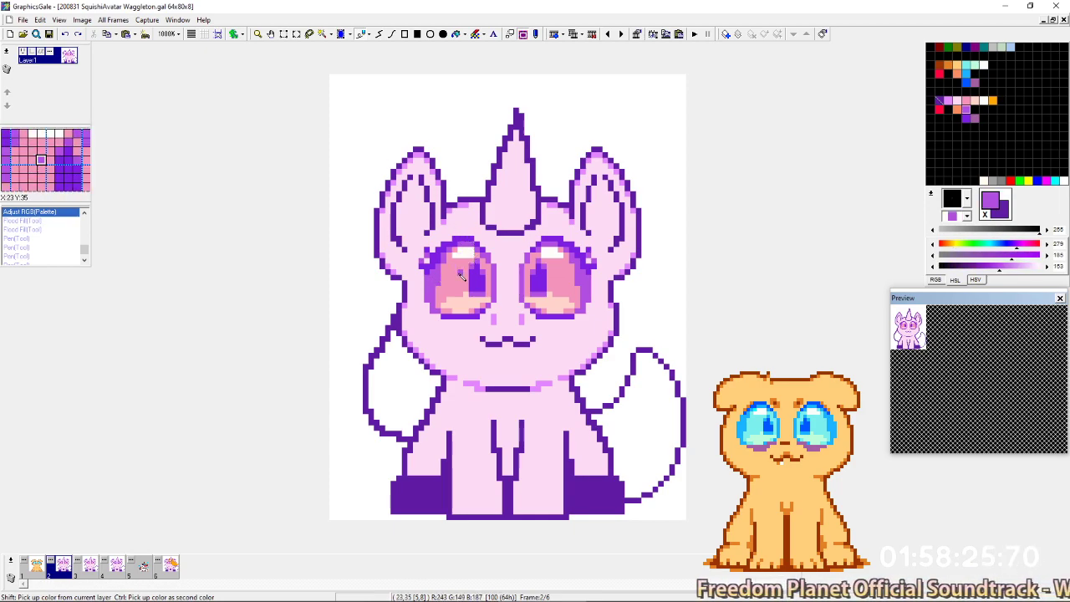
{"action": "key", "text": "f"}
{"action": "left_click", "coordinate": [478, 278]}
{"action": "left_click", "coordinate": [540, 279]}
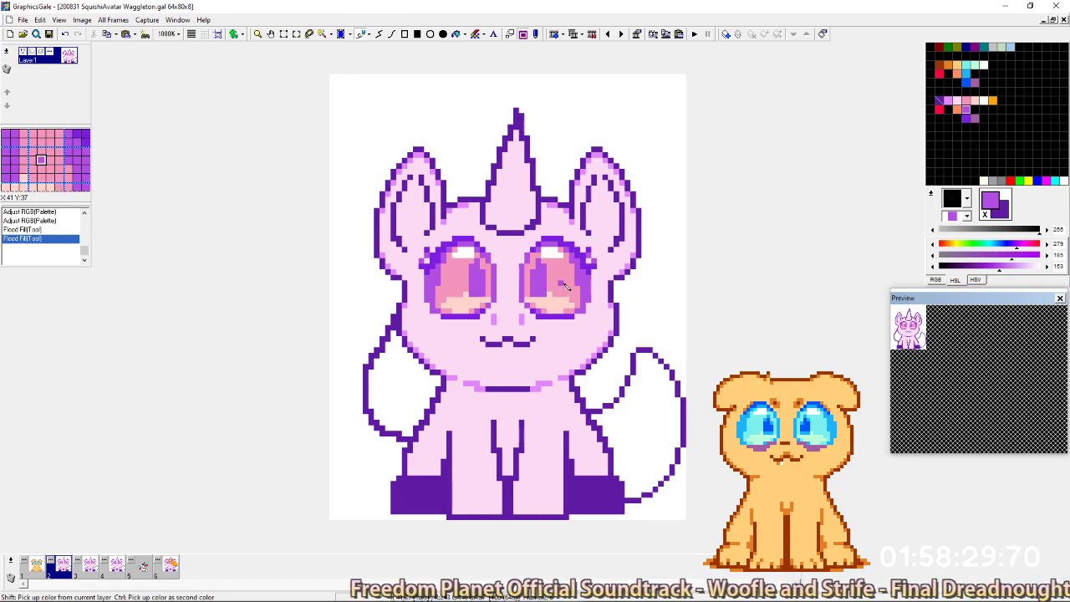
{"action": "right_click", "coordinate": [561, 279]}
{"action": "key", "text": "p"}
{"action": "left_click", "coordinate": [477, 294]}
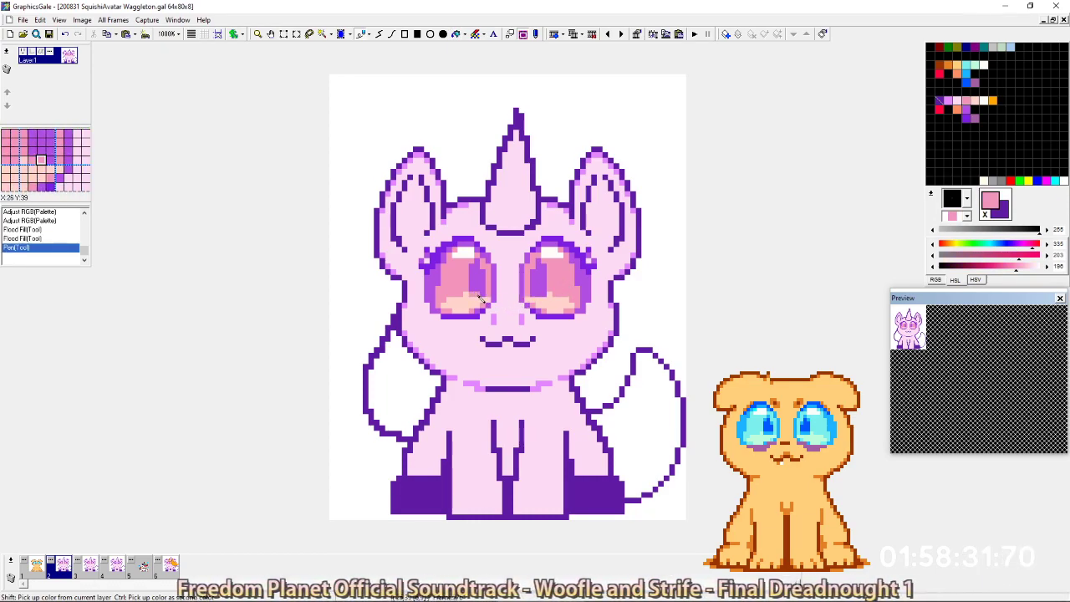
{"action": "left_click", "coordinate": [539, 294]}
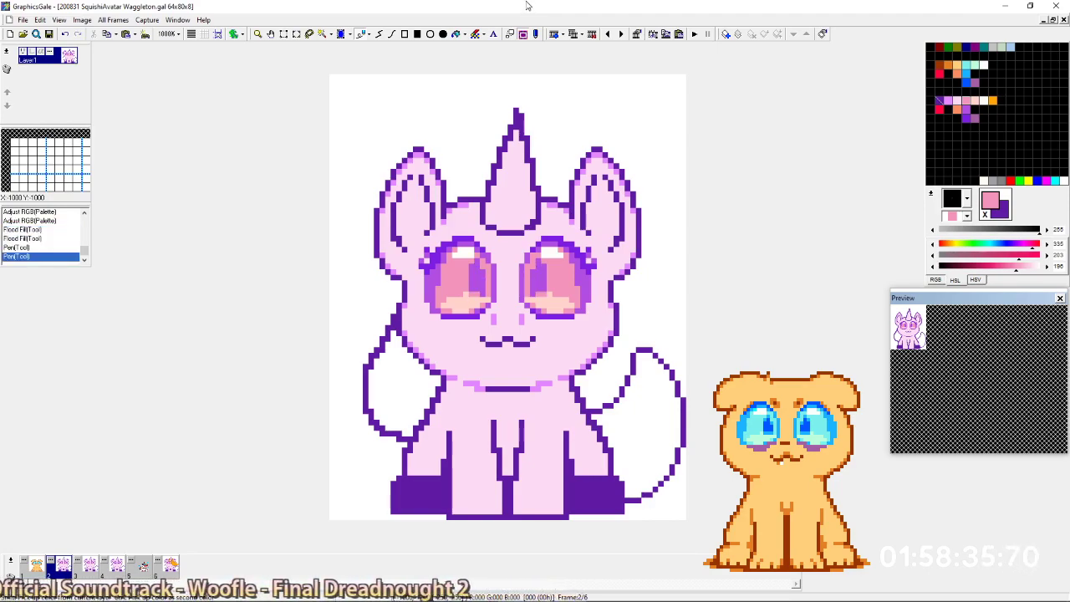
Undo the trial purple fills and pink touch-ups on the second frame's pupils.
{"action": "key", "text": "ctrl+z"}
{"action": "key", "text": "ctrl+z"}
{"action": "key", "text": "ctrl+z"}
{"action": "key", "text": "ctrl+z"}
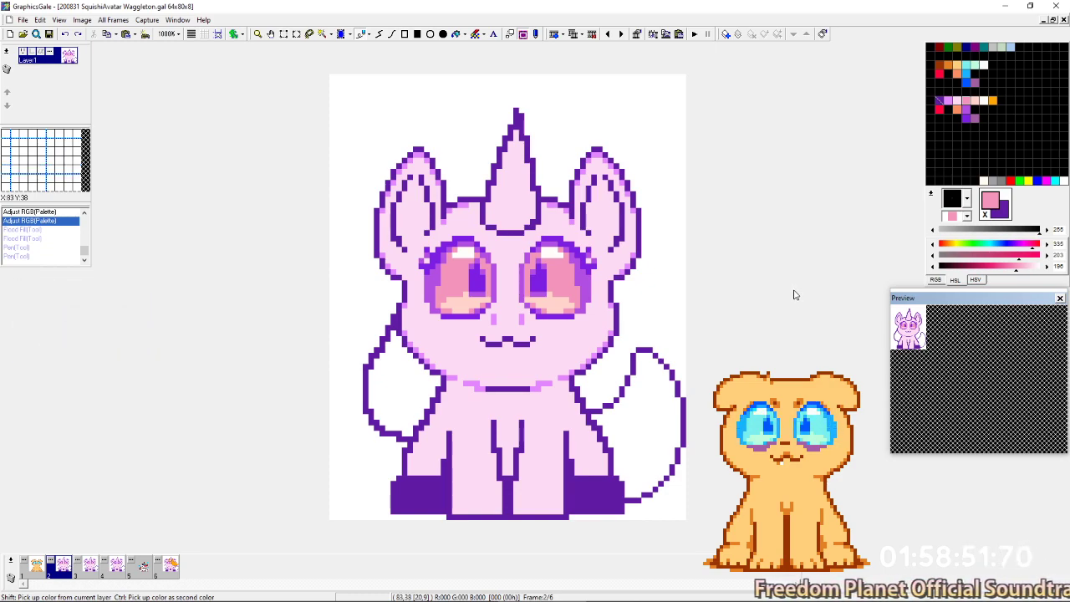
Flip between the squishicorn frames to compare the recoloured eyes, and sample the light pink in the third frame's iris.
{"action": "key", "text": "Left"}
{"action": "key", "text": "Right"}
{"action": "key", "text": "Right"}
{"action": "key", "text": "Right"}
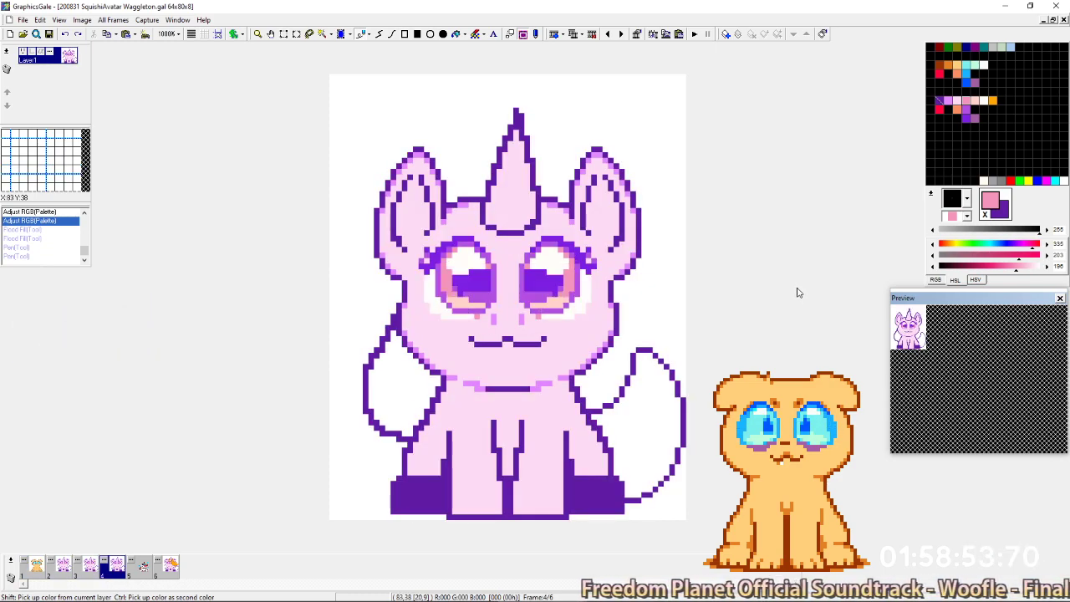
{"action": "key", "text": "Left"}
{"action": "key", "text": "Right"}
{"action": "key", "text": "Left"}
{"action": "right_click", "coordinate": [479, 301]}
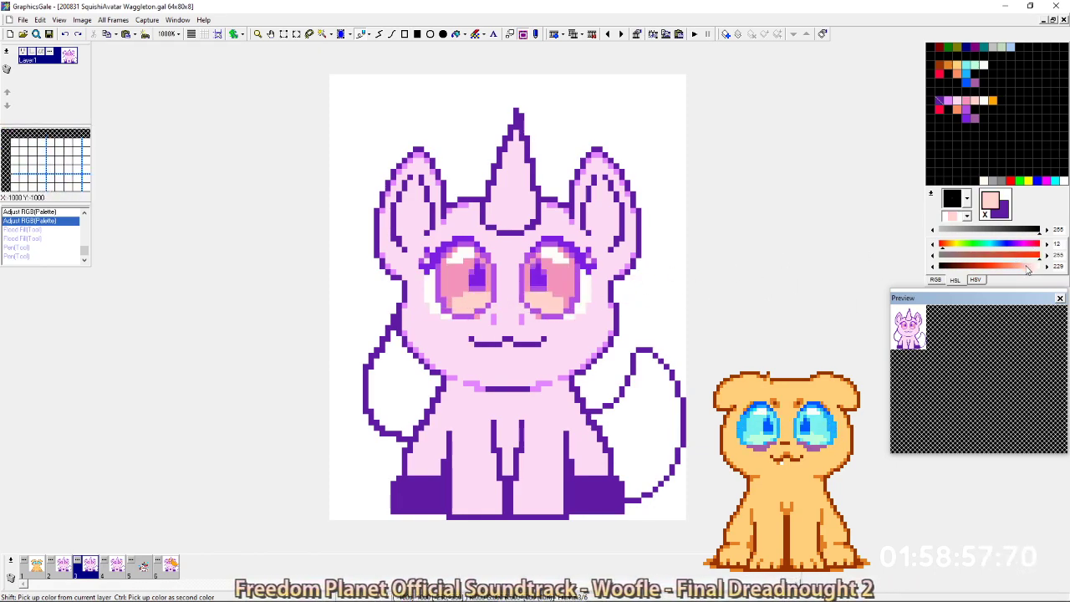
Try shifting the light pink of the lower irises to peach with hue 29, saturation 255 and lightness 212.
{"action": "left_click", "coordinate": [945, 245]}
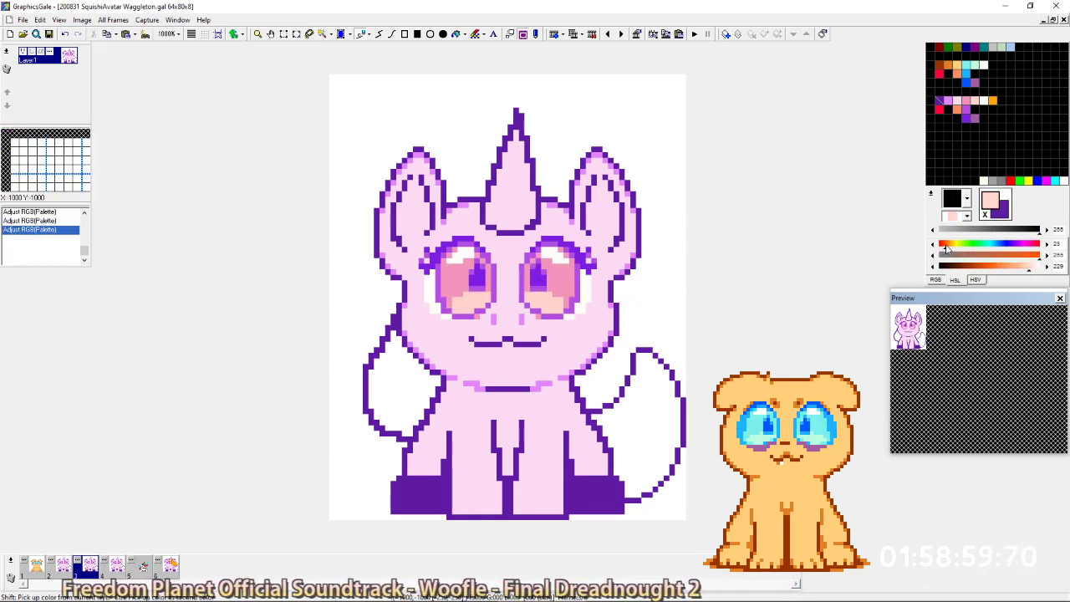
{"action": "left_click", "coordinate": [943, 246]}
{"action": "left_click_drag", "start_coordinate": [942, 249], "coordinate": [946, 249]}
{"action": "left_click_drag", "start_coordinate": [1032, 270], "coordinate": [1028, 272]}
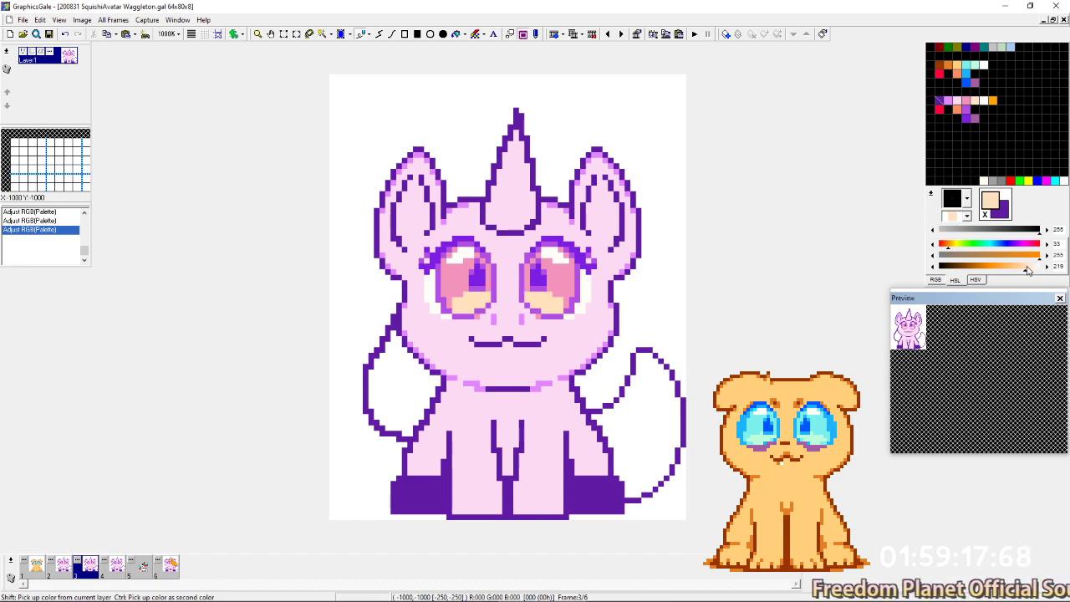
{"action": "left_click_drag", "start_coordinate": [1027, 270], "coordinate": [1023, 270]}
{"action": "left_click_drag", "start_coordinate": [948, 248], "coordinate": [947, 247]}
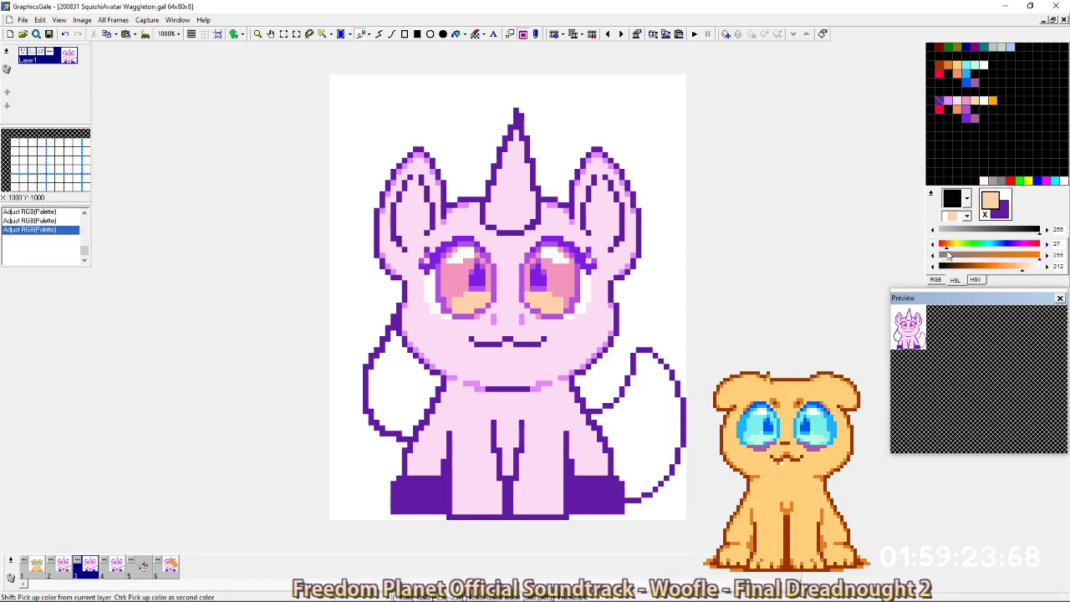
{"action": "left_click_drag", "start_coordinate": [946, 251], "coordinate": [947, 250]}
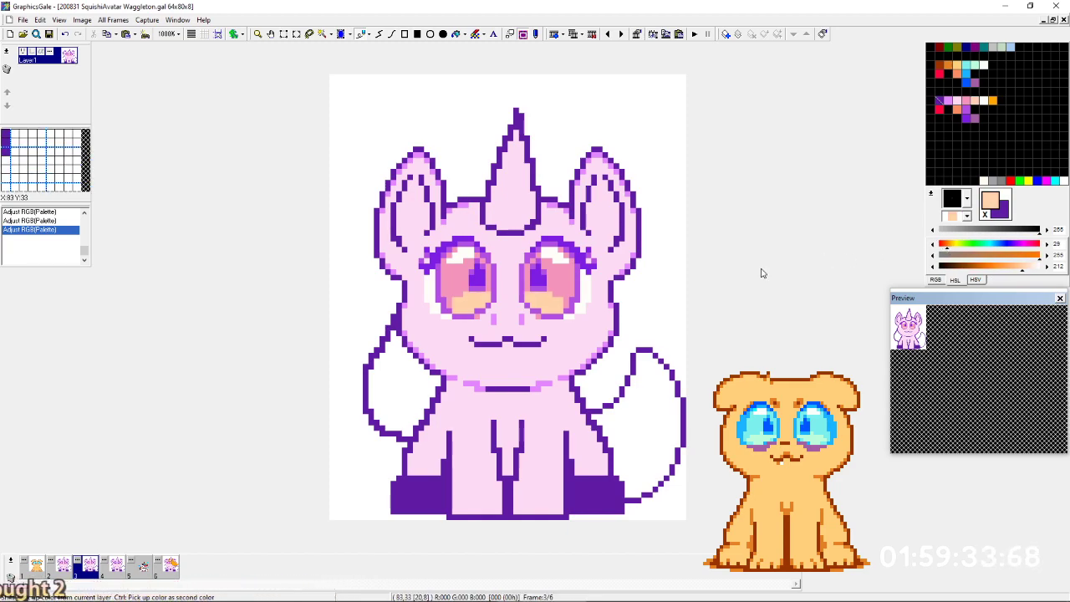
Raise the iris pink's saturation to 255 with lightness 194, and retune the lower-iris peach to hue 23 and lightness 219.
{"action": "left_click", "coordinate": [1035, 243]}
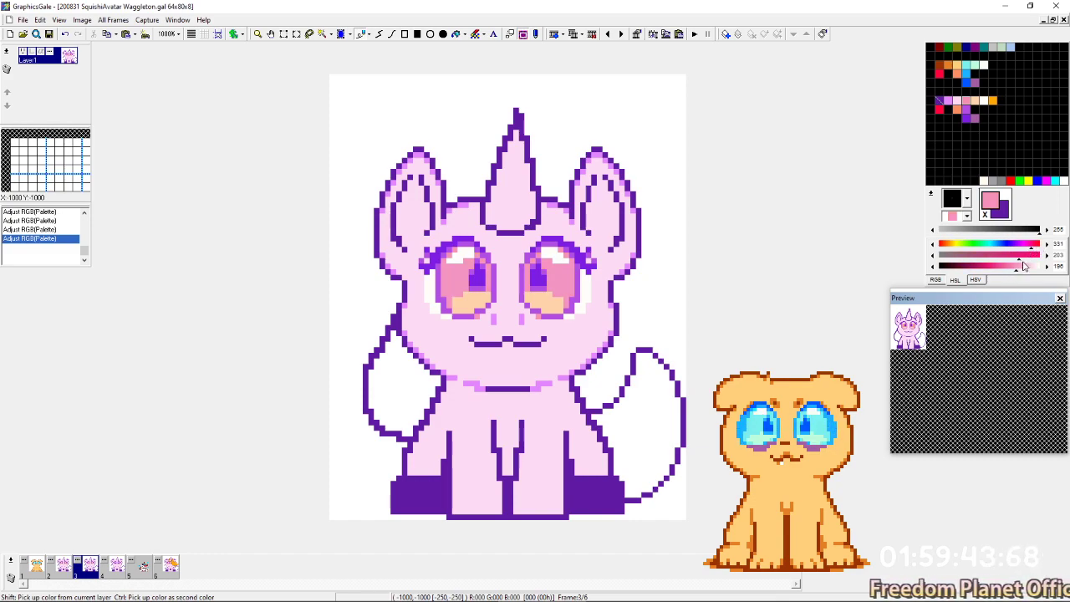
{"action": "left_click_drag", "start_coordinate": [1021, 259], "coordinate": [1038, 257]}
{"action": "left_click", "coordinate": [1045, 258]}
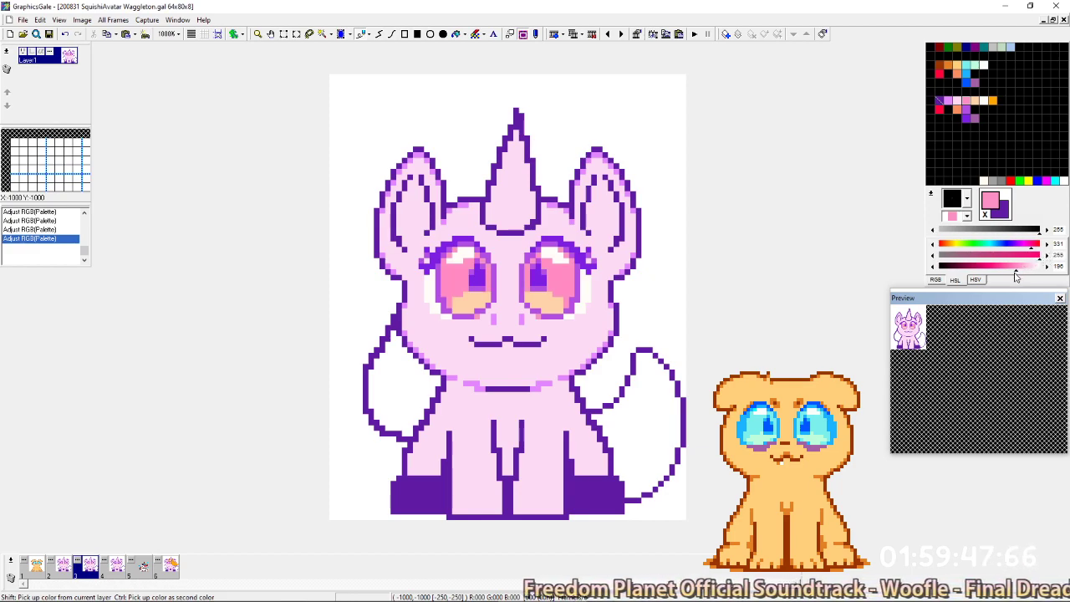
{"action": "left_click_drag", "start_coordinate": [1017, 270], "coordinate": [1016, 268]}
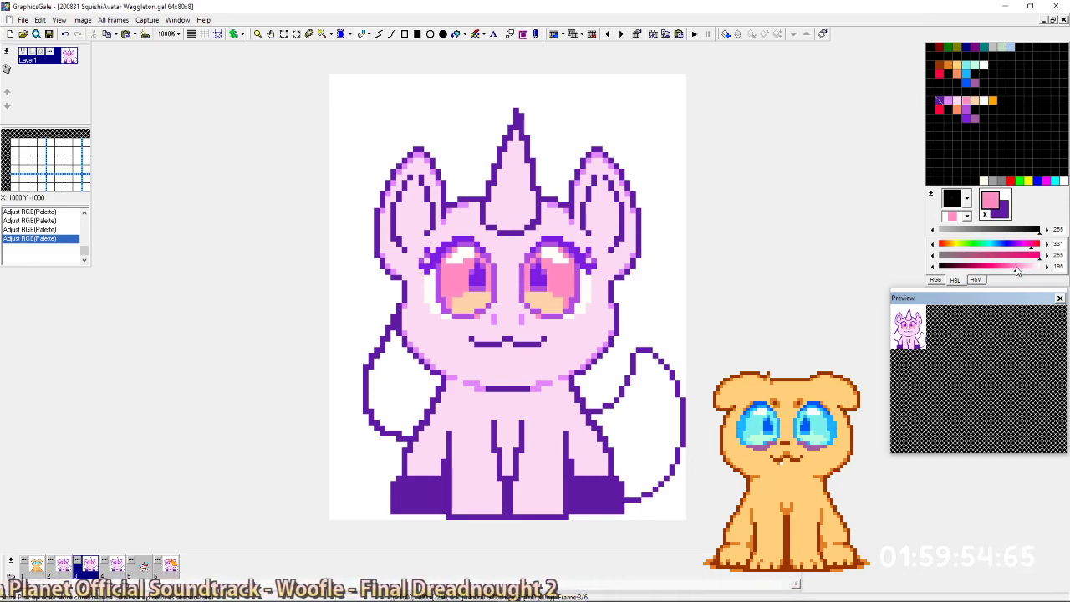
{"action": "left_click", "coordinate": [554, 303]}
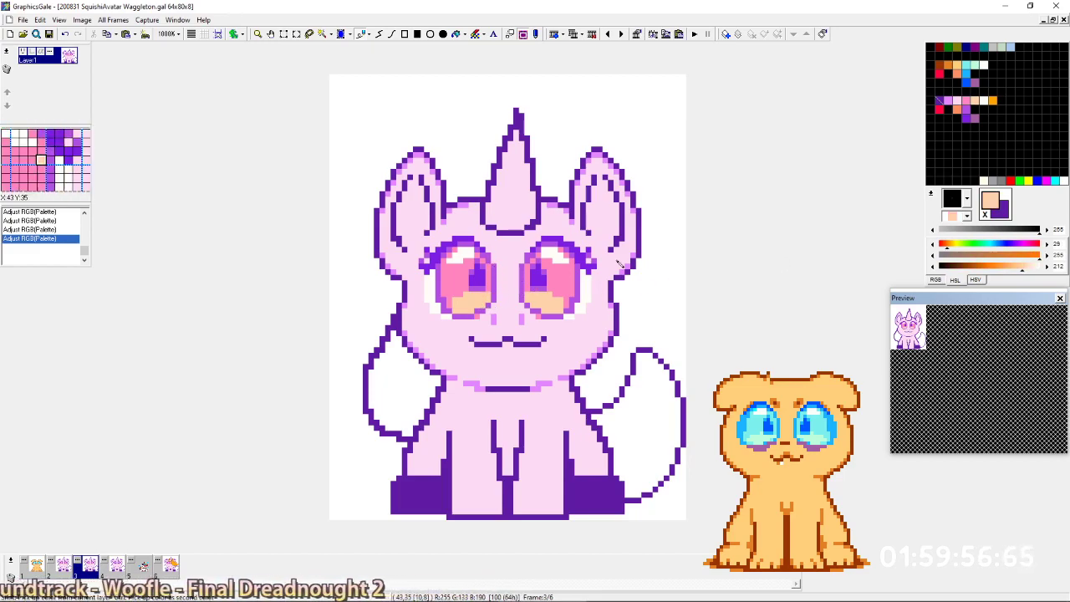
{"action": "left_click", "coordinate": [944, 244]}
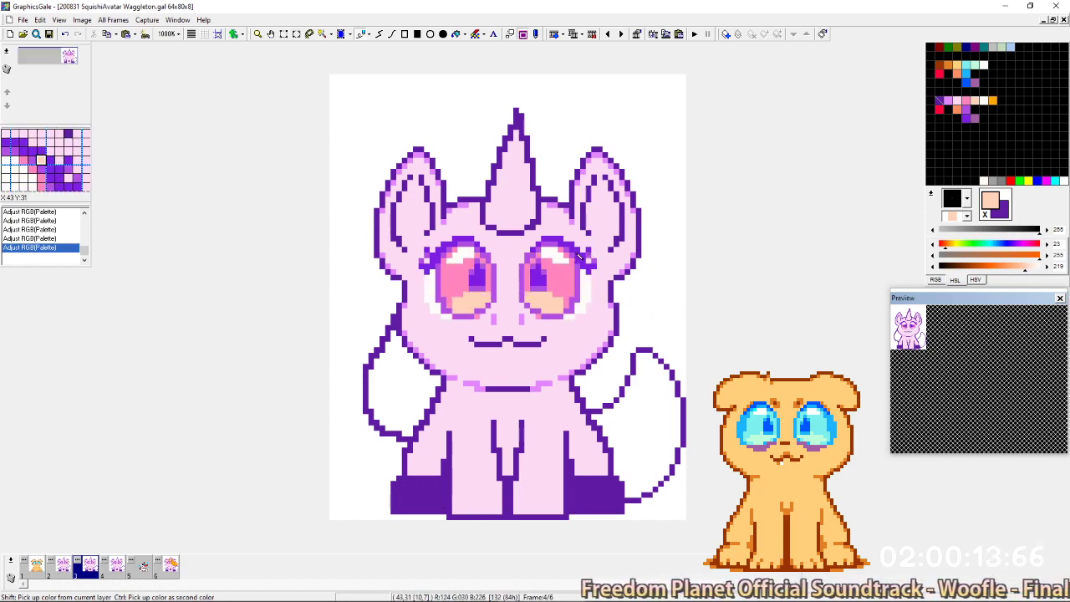
Paint iris-pink pixels into the peach area below both pupils on the third frame and compare with the second frame.
{"action": "right_click", "coordinate": [468, 287]}
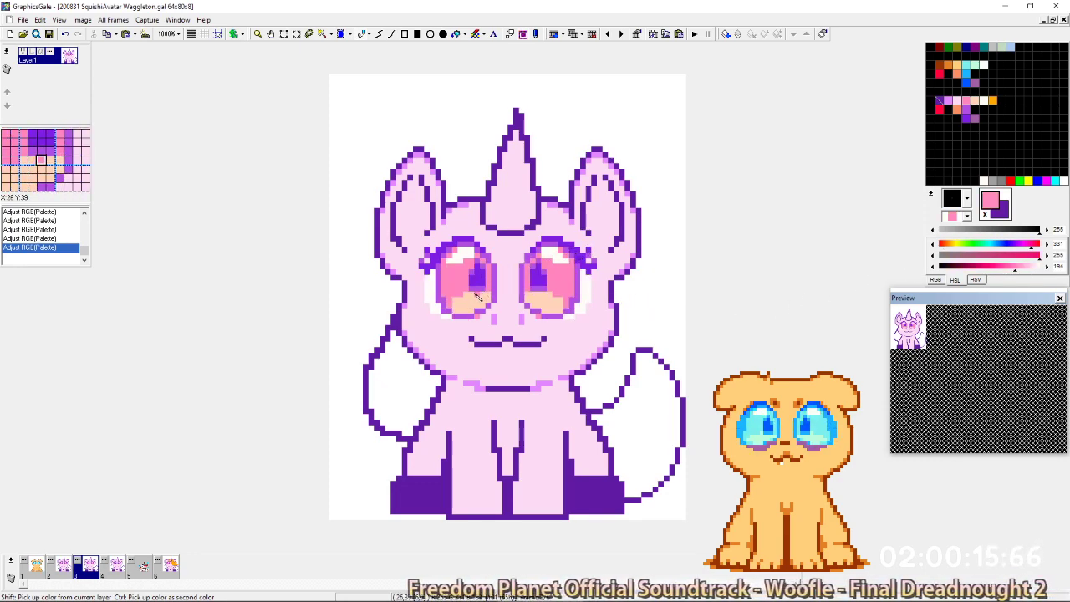
{"action": "left_click", "coordinate": [473, 295]}
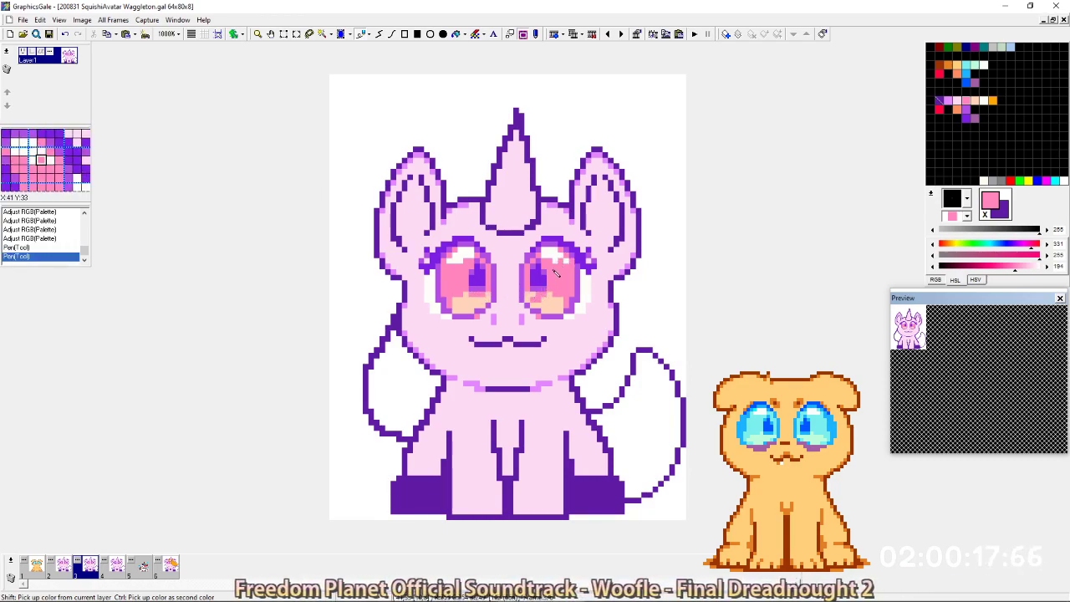
{"action": "key", "text": "ctrl+z"}
{"action": "key", "text": "ctrl+y"}
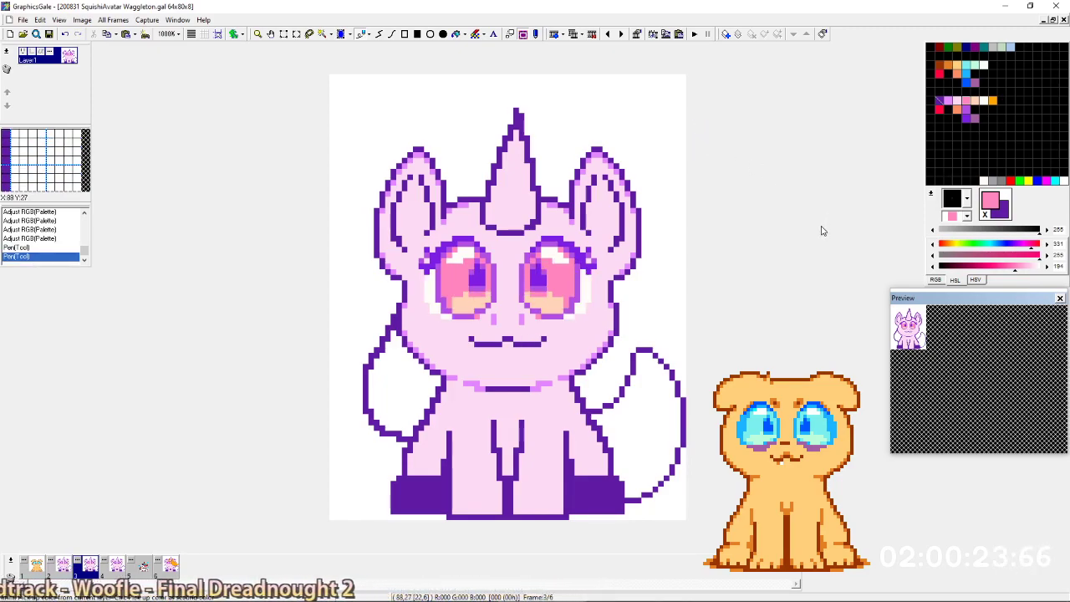
{"action": "key", "text": "Left"}
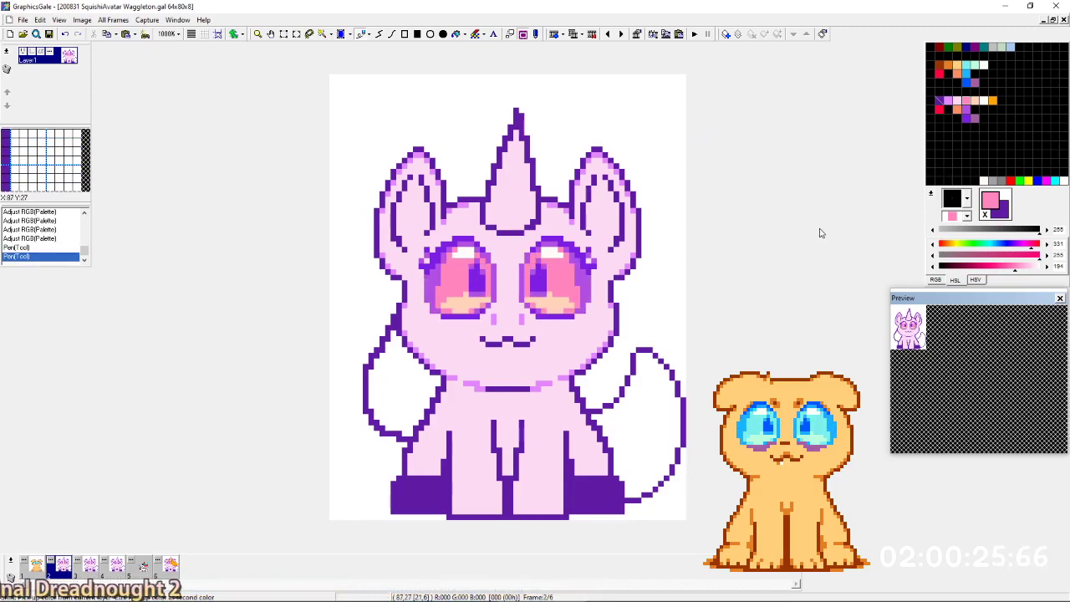
{"action": "key", "text": "Right"}
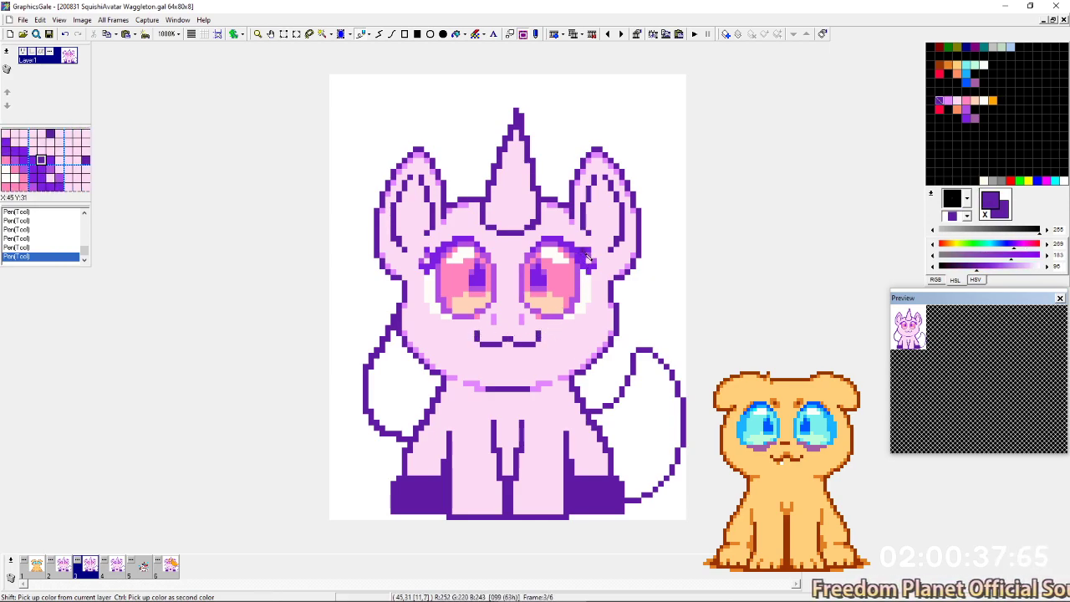
Paint out the wavy middle of the third frame's mouth for a flat smile, comparing both versions with undo and redo.
{"action": "right_click", "coordinate": [562, 334]}
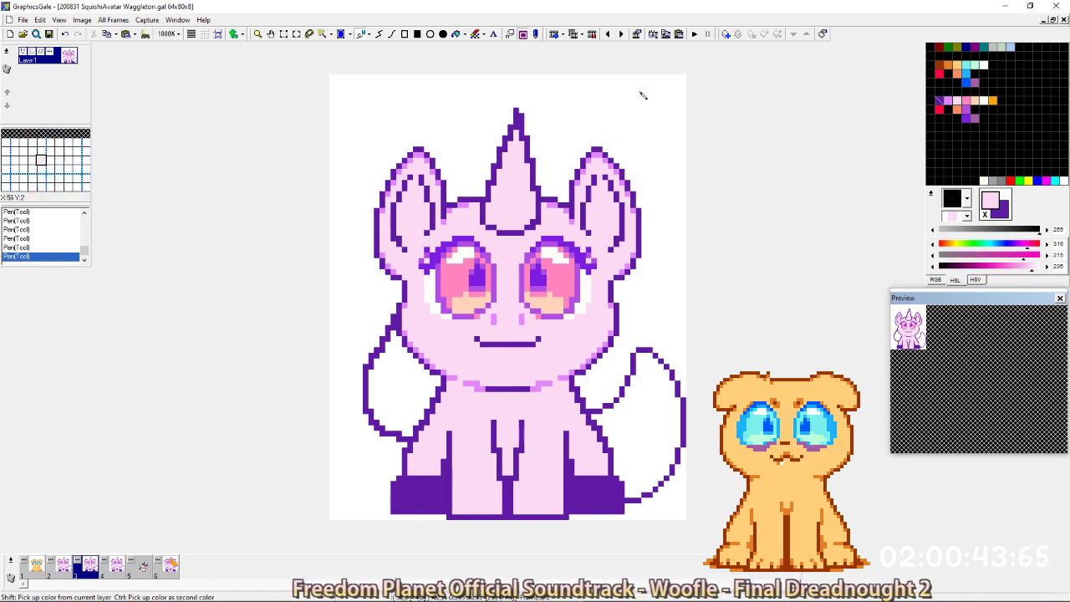
{"action": "key", "text": "ctrl+z"}
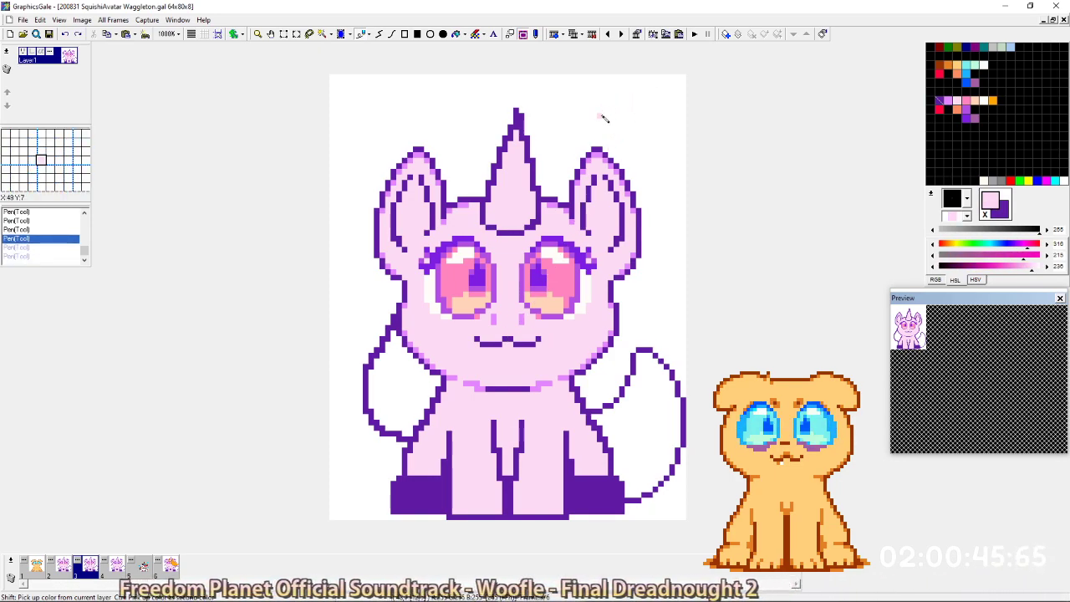
{"action": "key", "text": "ctrl+z"}
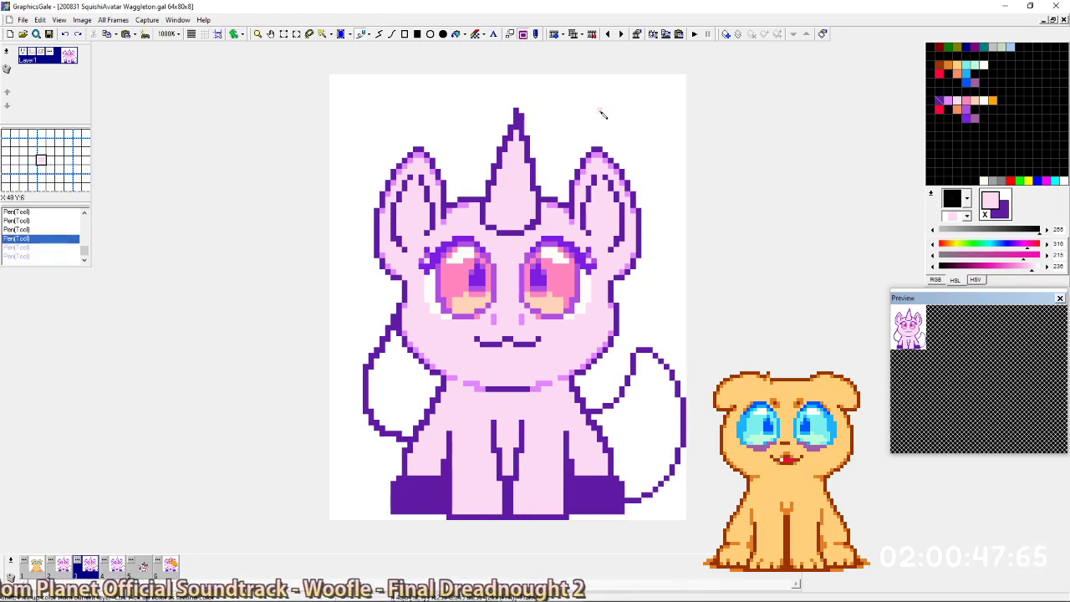
{"action": "key", "text": "ctrl+y"}
{"action": "key", "text": "ctrl+y"}
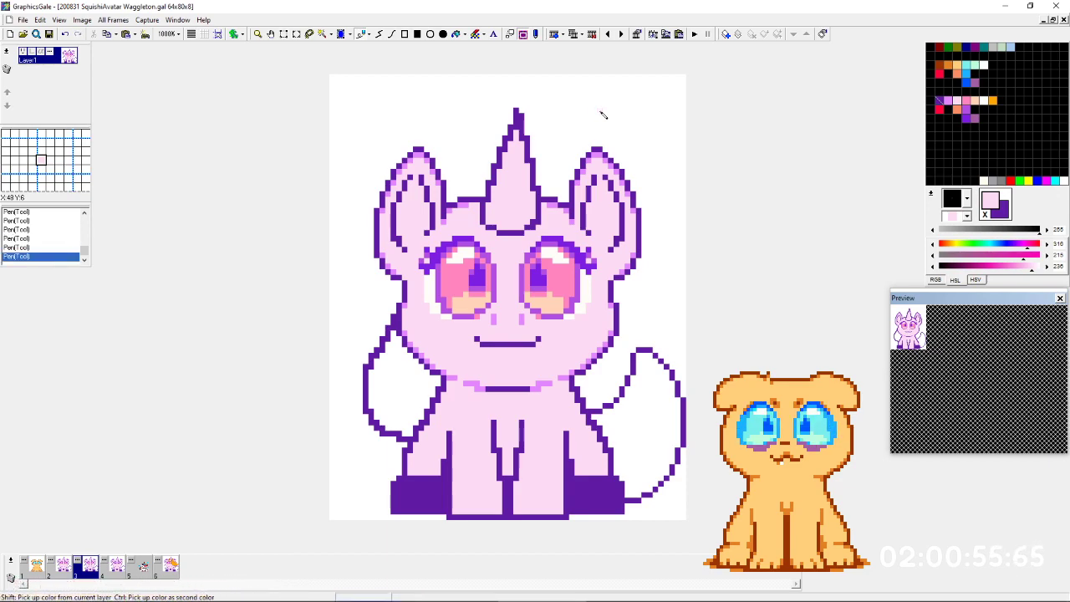
Switch to the Opera browser, go back to the unicorn image results and preview the picture of two unicorn heads.
{"action": "mouse_move", "coordinate": [502, 599]}
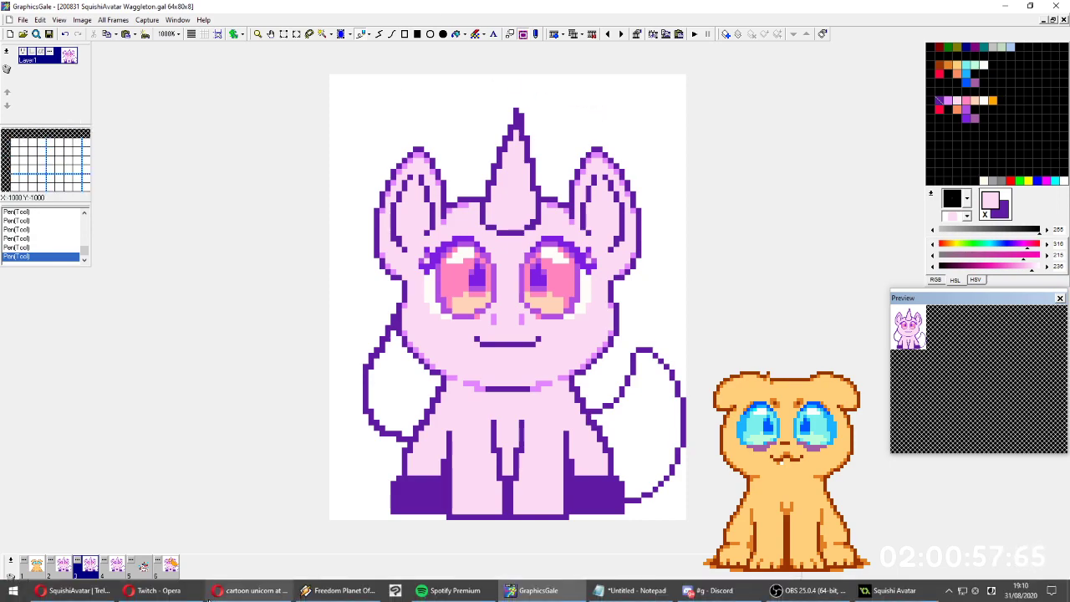
{"action": "left_click", "coordinate": [220, 591]}
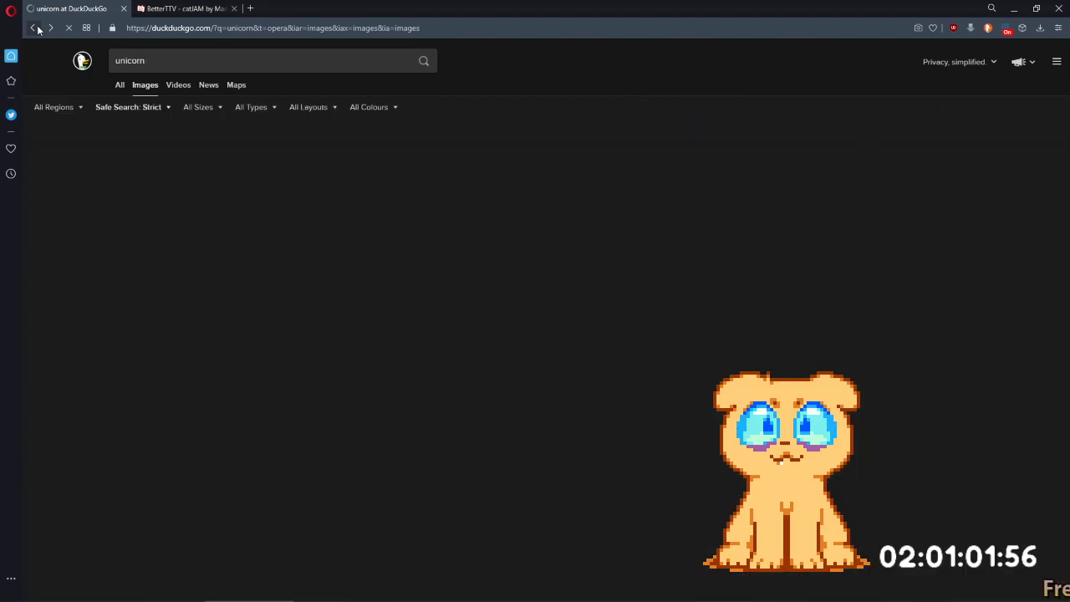
{"action": "scroll", "coordinate": [255, 182], "scroll_direction": "down", "scroll_amount": 1}
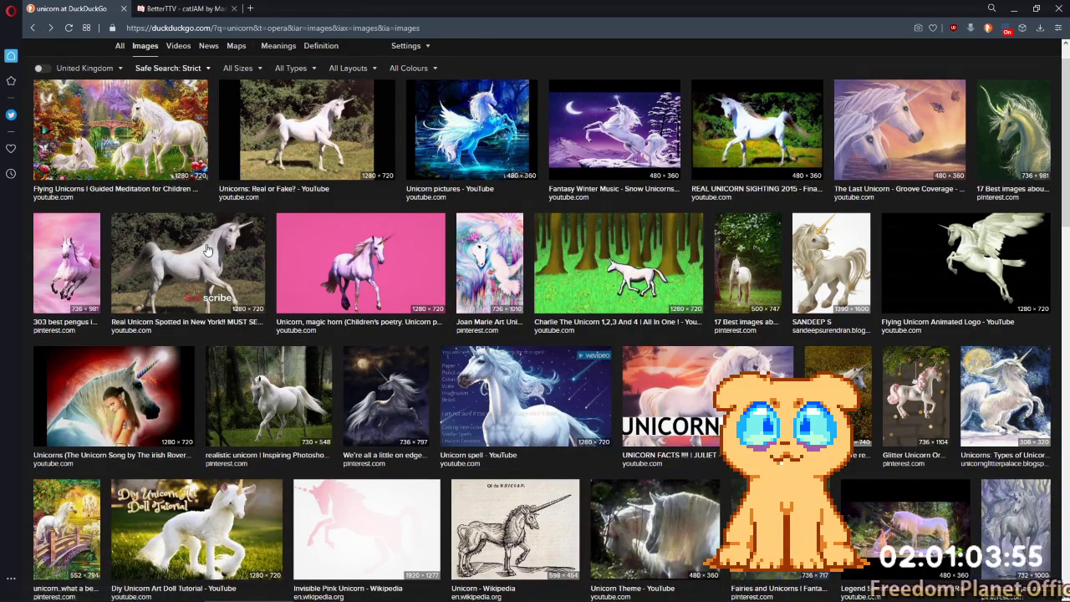
{"action": "left_click", "coordinate": [158, 132]}
{"action": "left_click", "coordinate": [157, 132]}
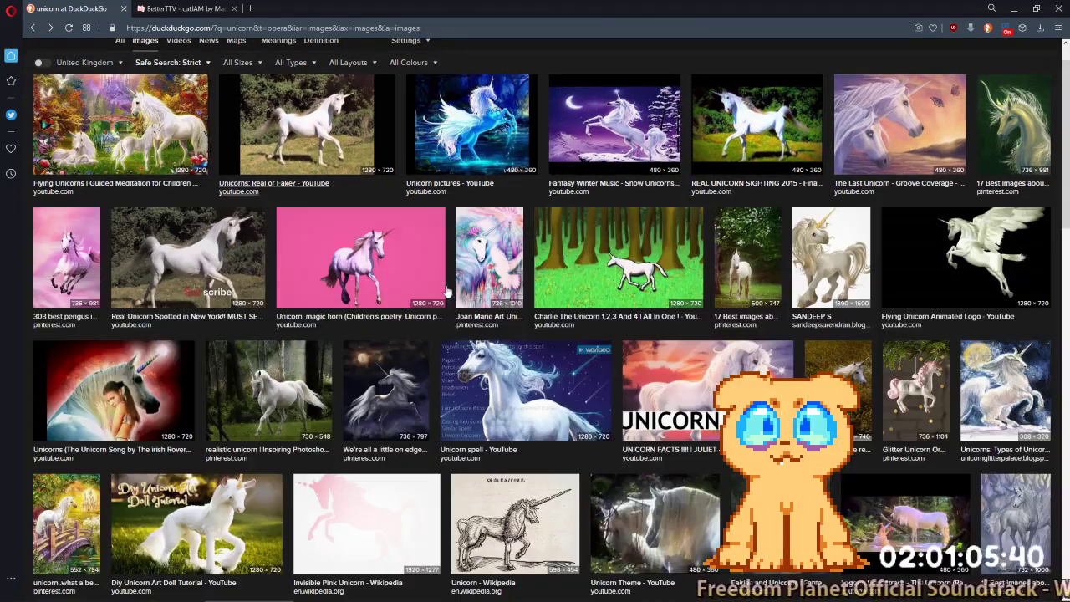
{"action": "left_click", "coordinate": [852, 136]}
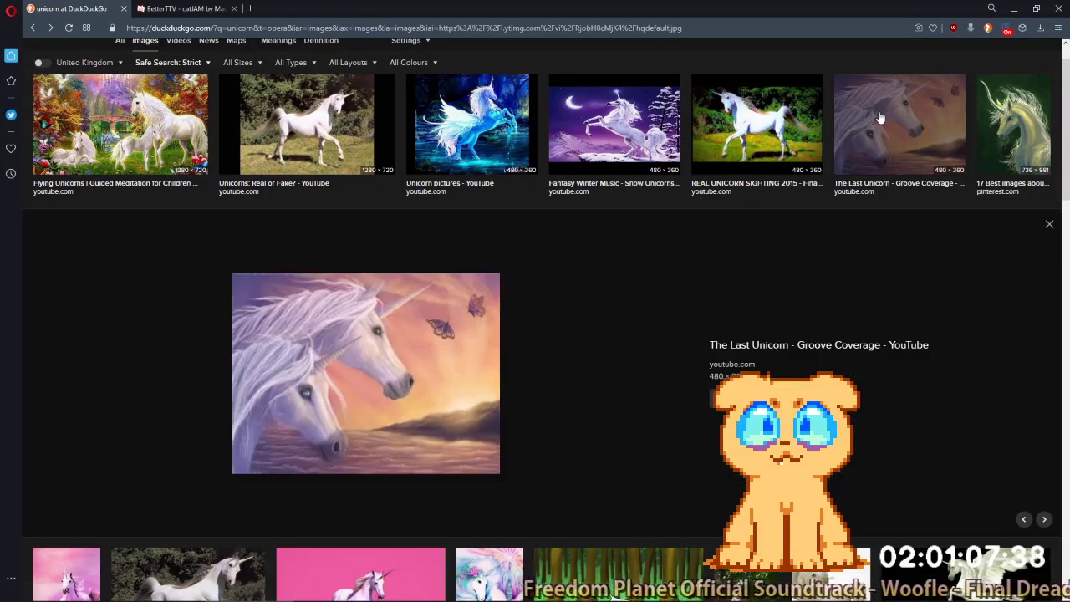
{"action": "left_click", "coordinate": [880, 118]}
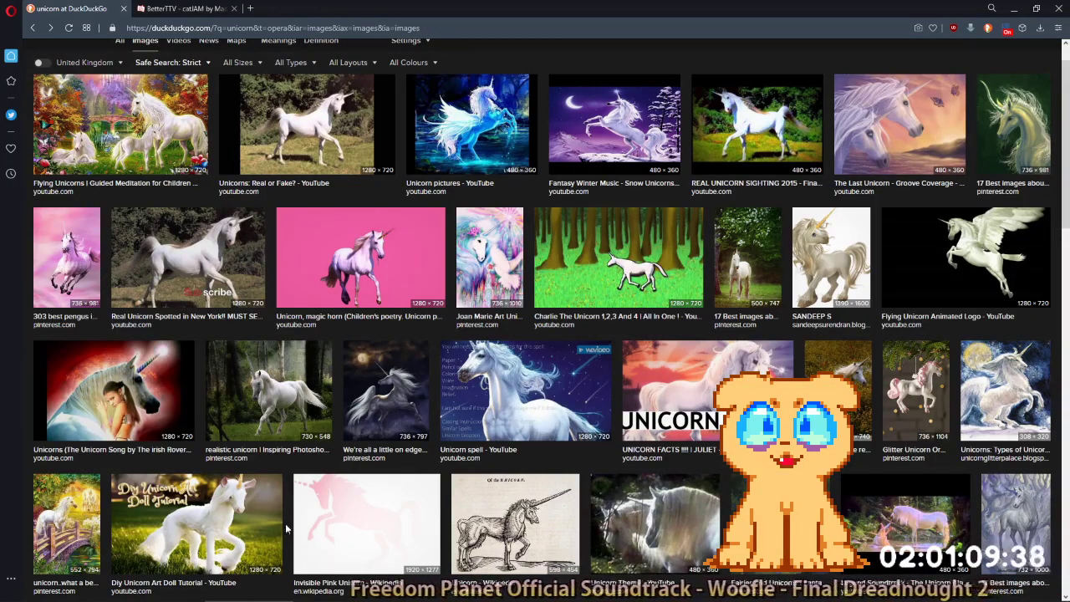
Look further through the unicorn image results and preview the watercolour painting of a unicorn head.
{"action": "scroll", "coordinate": [288, 532], "scroll_direction": "down", "scroll_amount": 10}
{"action": "left_click", "coordinate": [143, 345]}
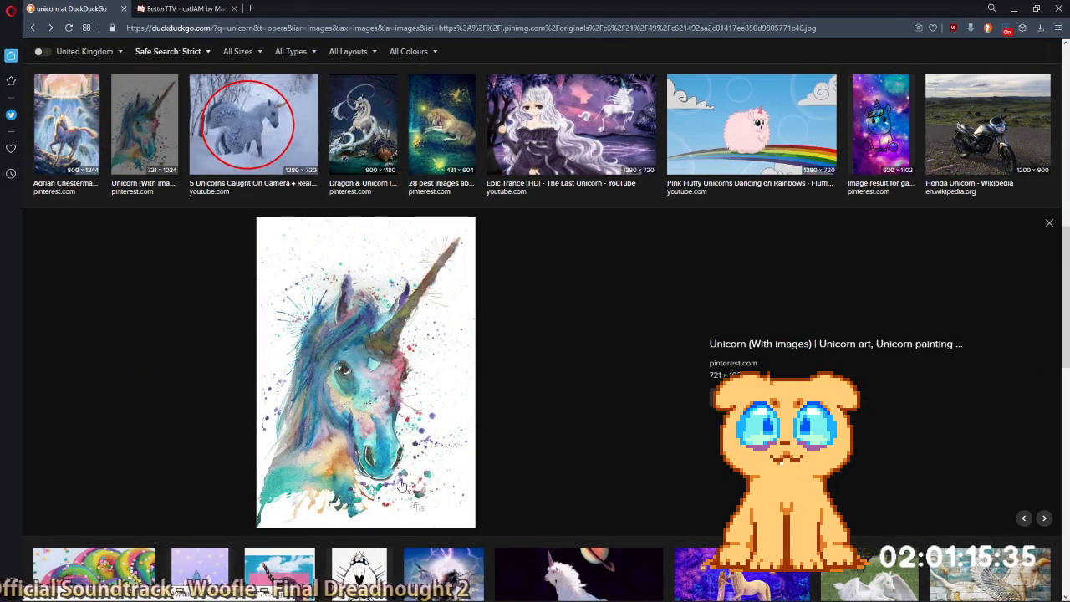
{"action": "left_click", "coordinate": [160, 126]}
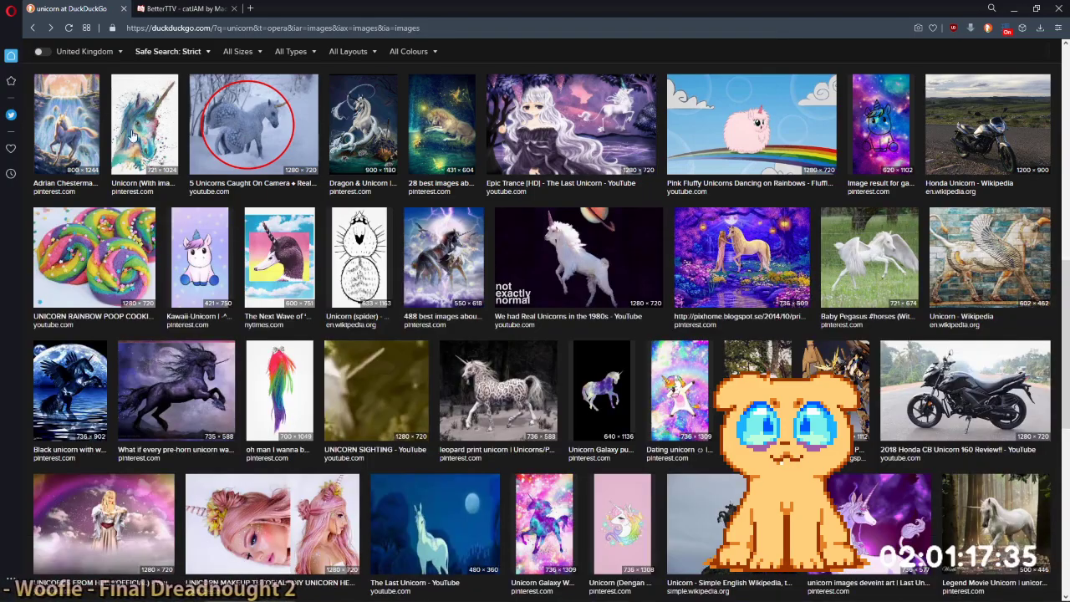
{"action": "left_click", "coordinate": [130, 118]}
{"action": "left_click", "coordinate": [131, 119]}
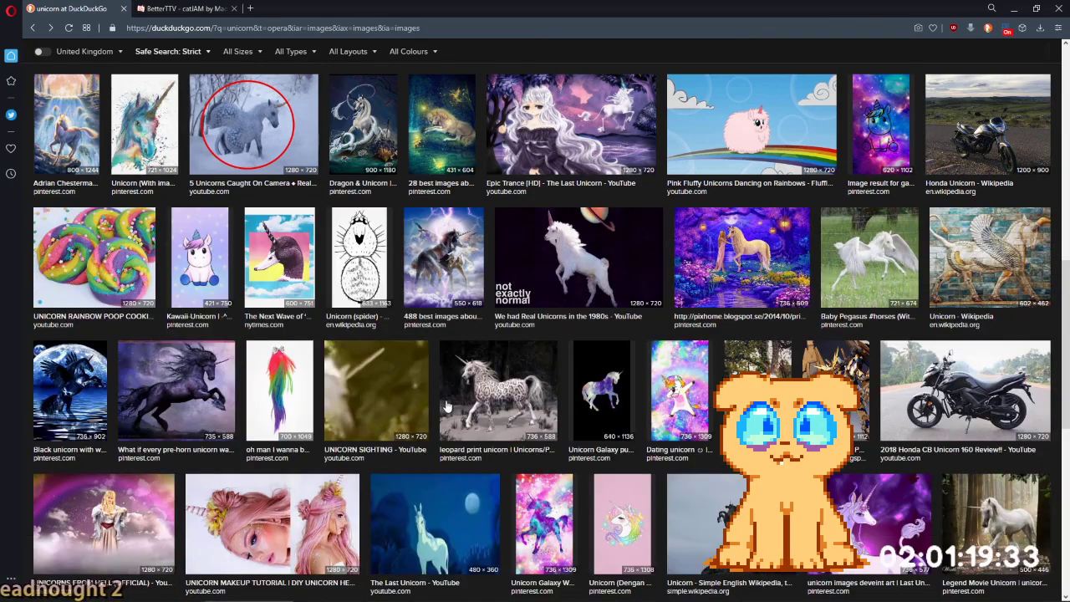
{"action": "scroll", "coordinate": [433, 414], "scroll_direction": "up", "scroll_amount": 9}
Return to GraphicsGale and curve the smile by drawing its middle one pixel lower in outline purple and erasing the line above.
{"action": "mouse_move", "coordinate": [686, 592]}
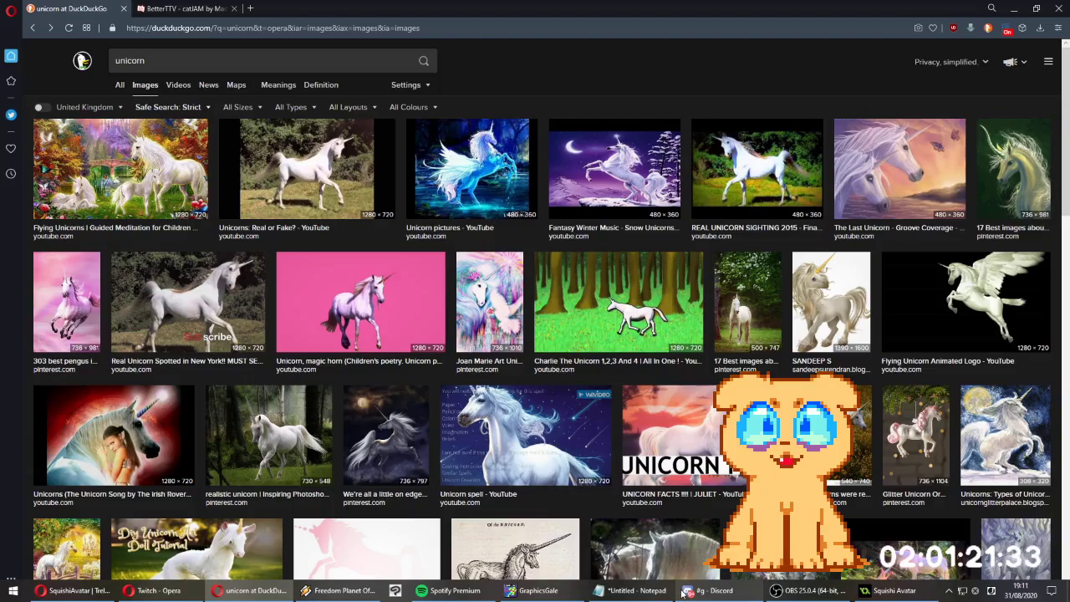
{"action": "left_click", "coordinate": [576, 593]}
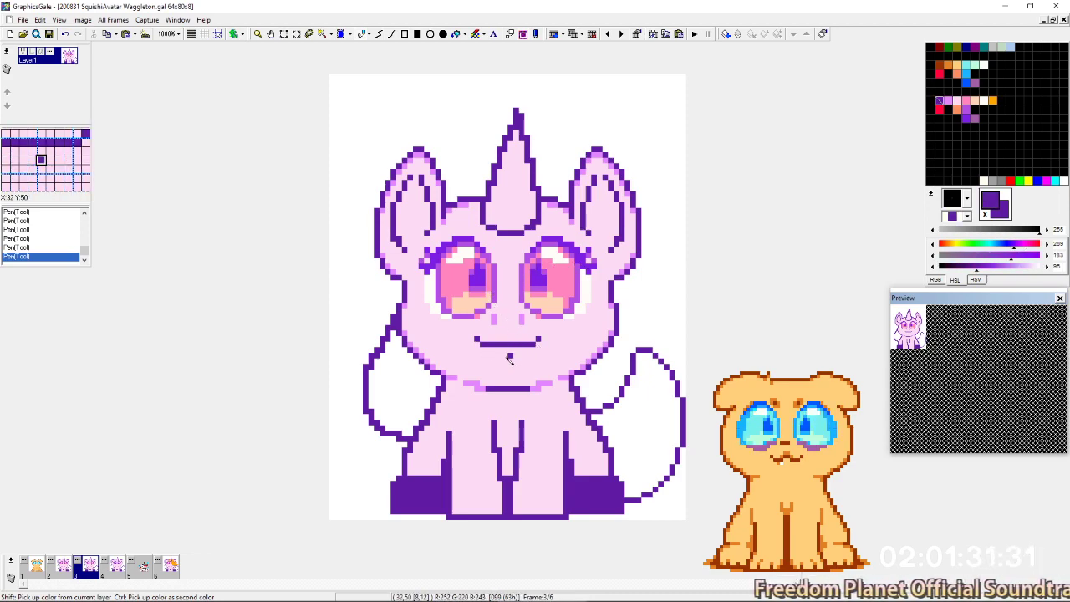
{"action": "left_click", "coordinate": [494, 350]}
{"action": "left_click", "coordinate": [522, 349], "text": "shift"}
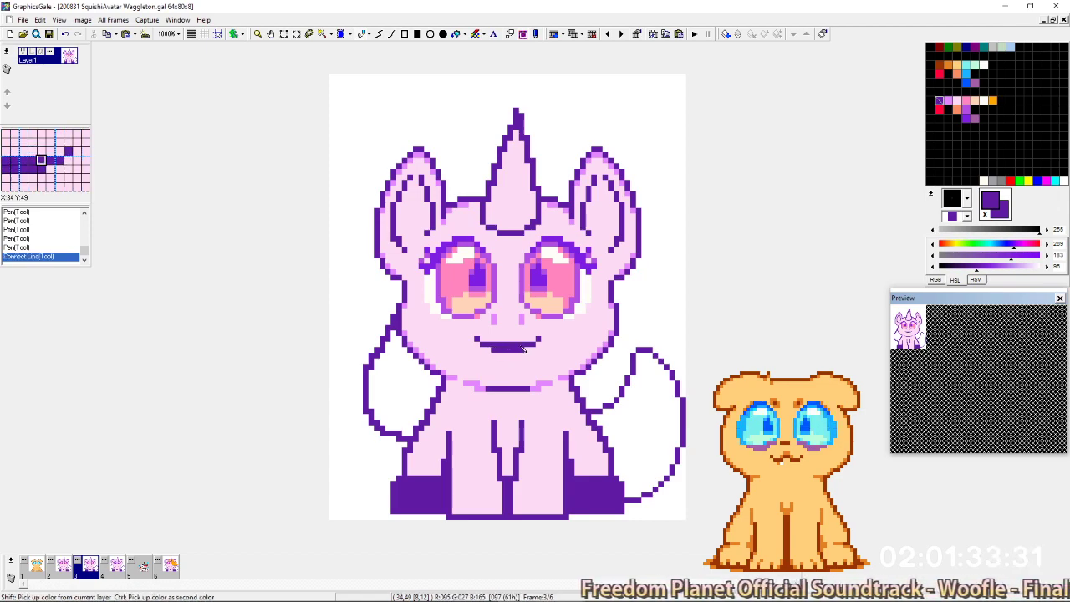
{"action": "right_click", "coordinate": [507, 326]}
{"action": "right_click", "coordinate": [504, 347]}
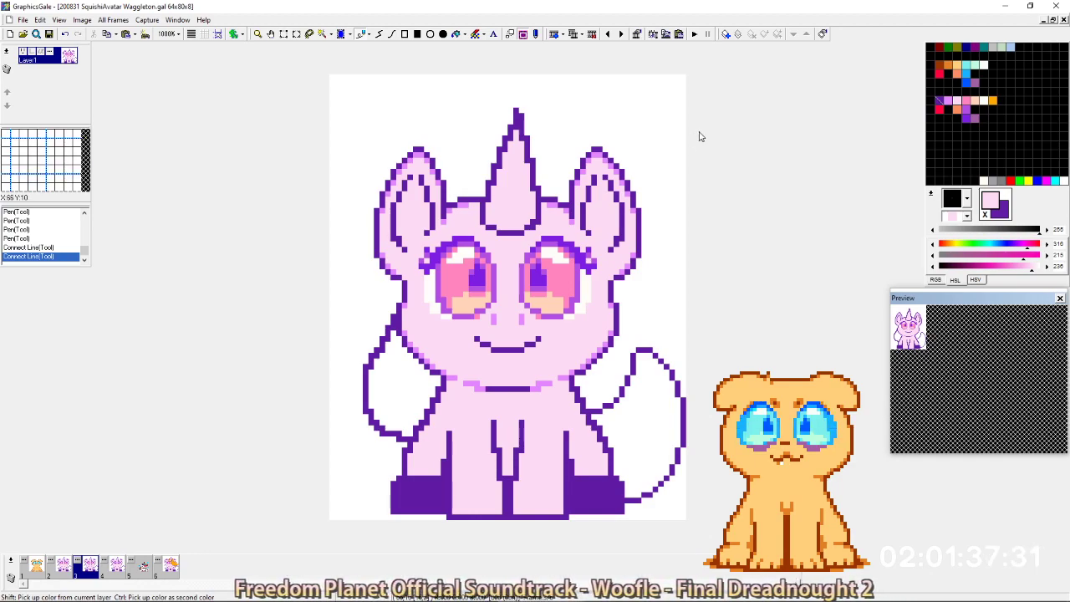
{"action": "key", "text": "ctrl+z"}
{"action": "key", "text": "ctrl+z"}
{"action": "key", "text": "ctrl+y"}
{"action": "key", "text": "ctrl+y"}
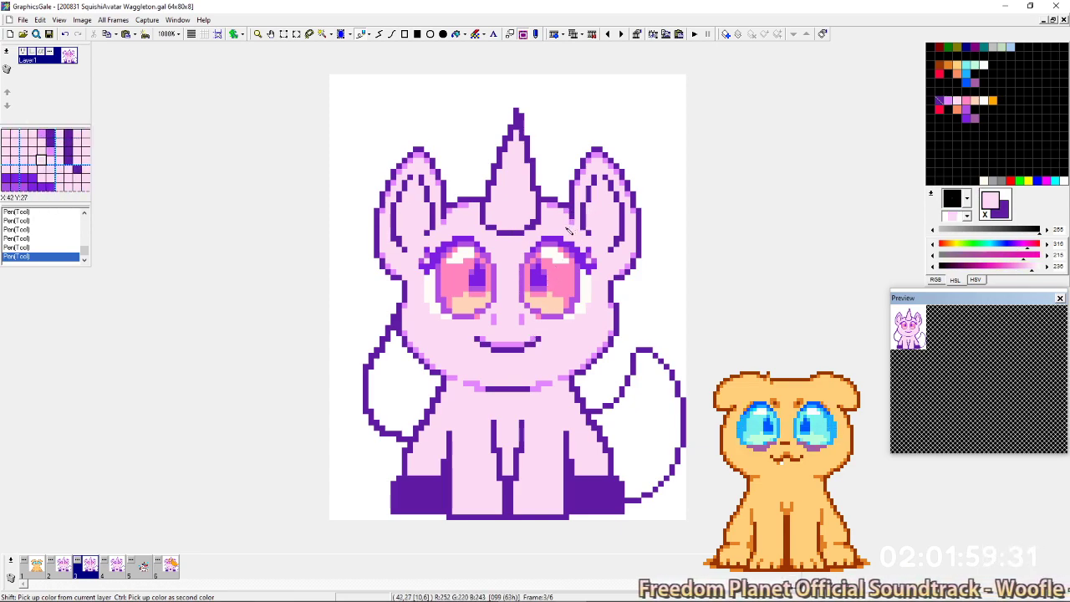
Redraw the third frame's smile as a straight outline-purple line one pixel higher with upturned corners, erasing the old line and shading below.
{"action": "left_click", "coordinate": [502, 347], "text": "ctrl"}
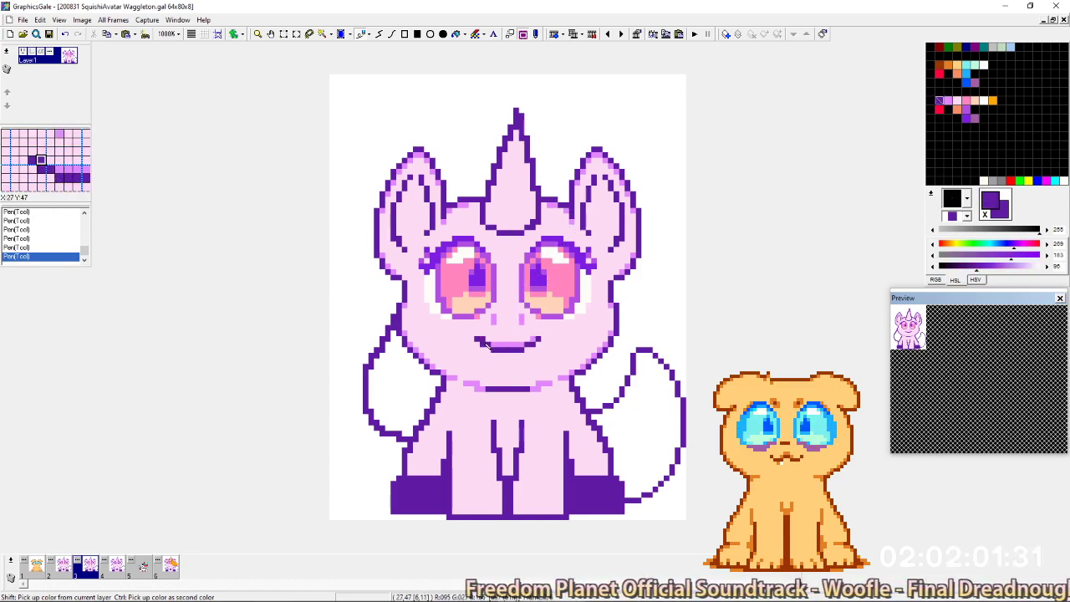
{"action": "left_click", "coordinate": [492, 341], "text": "ctrl"}
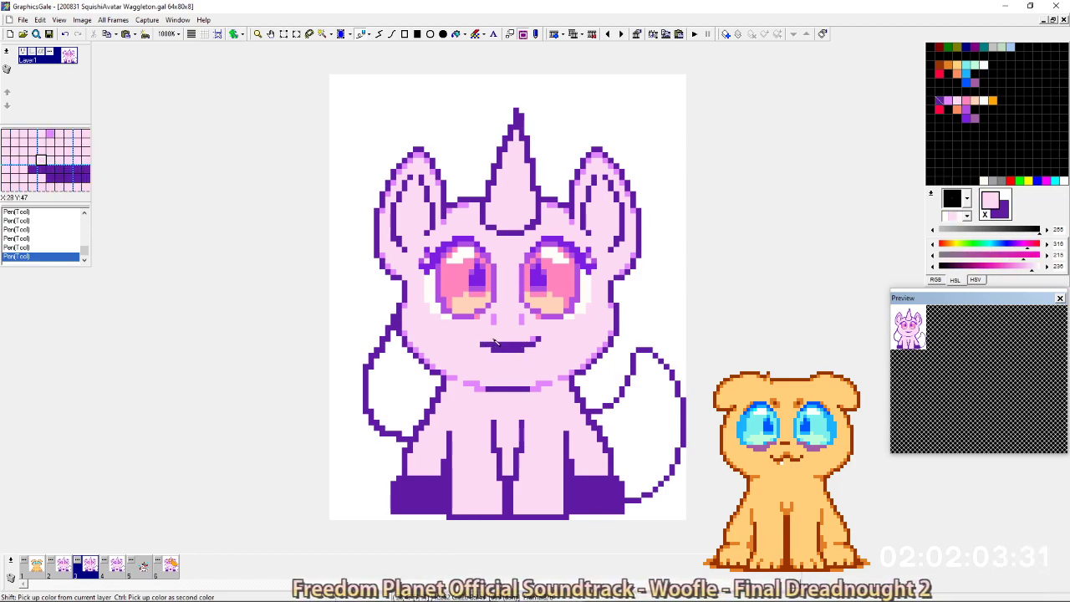
{"action": "right_click", "coordinate": [534, 344]}
{"action": "left_click", "coordinate": [478, 339]}
{"action": "right_click", "coordinate": [534, 340]}
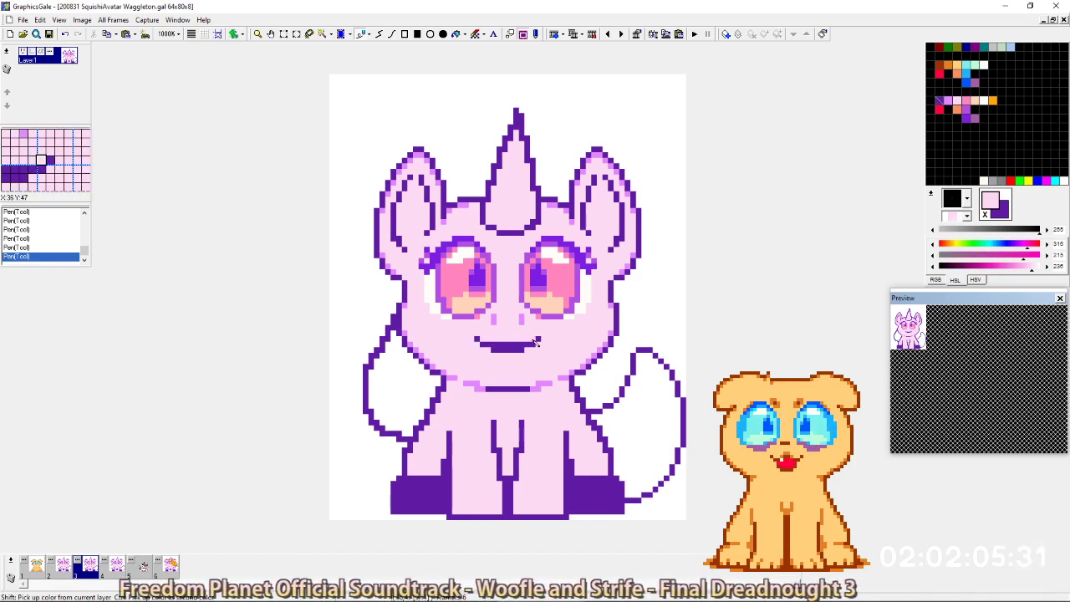
{"action": "right_click", "coordinate": [537, 386]}
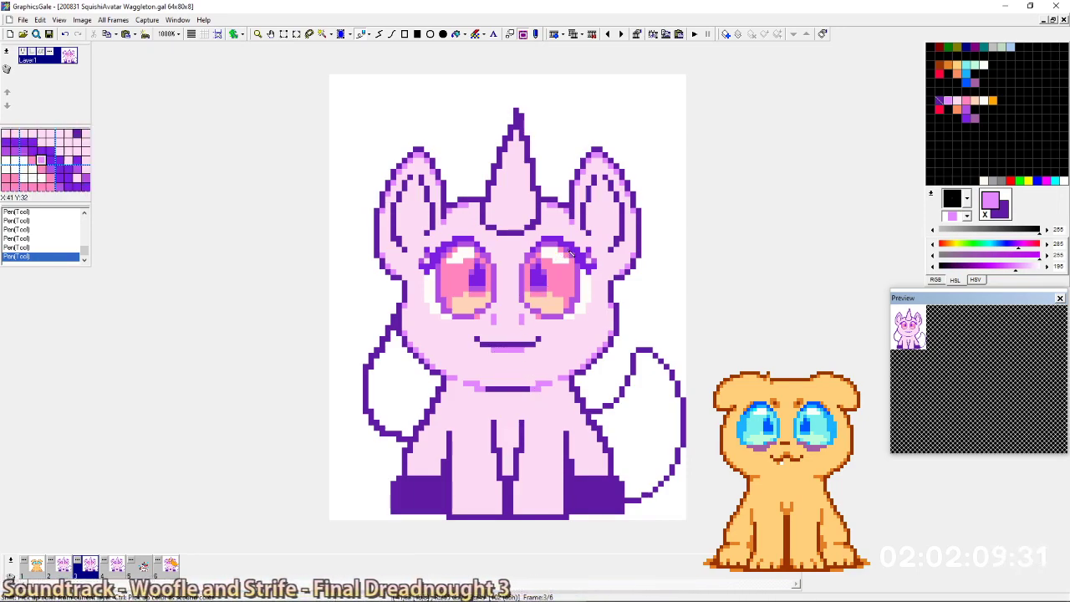
{"action": "left_click", "coordinate": [506, 357], "text": "ctrl"}
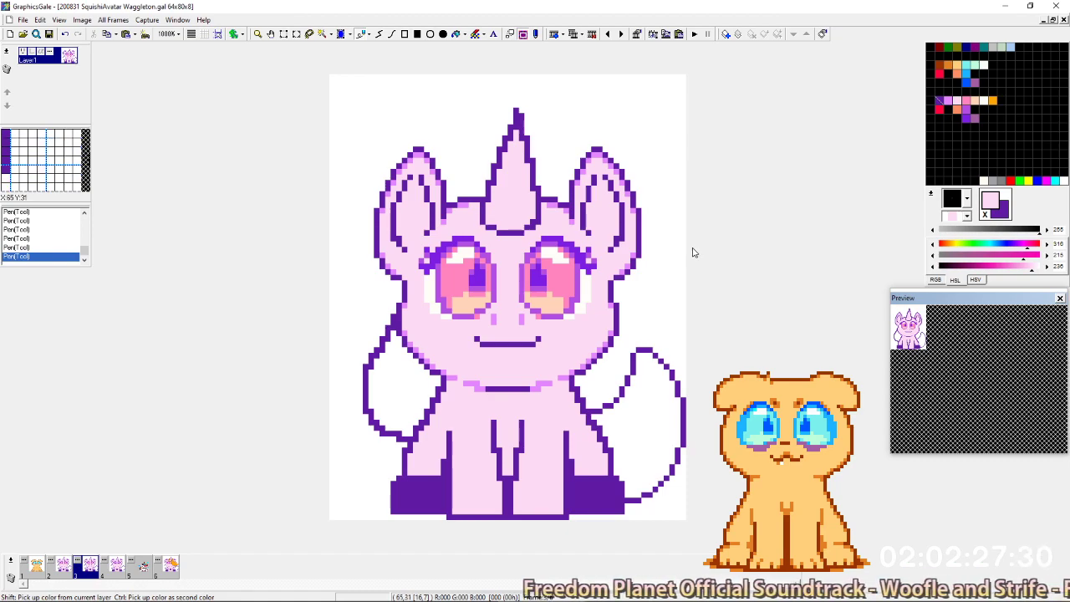
Try widening the smile by one pixel at each corner and darkening both nostrils with outline purple.
{"action": "right_click", "coordinate": [478, 340]}
{"action": "left_click", "coordinate": [472, 340]}
{"action": "left_click", "coordinate": [544, 339]}
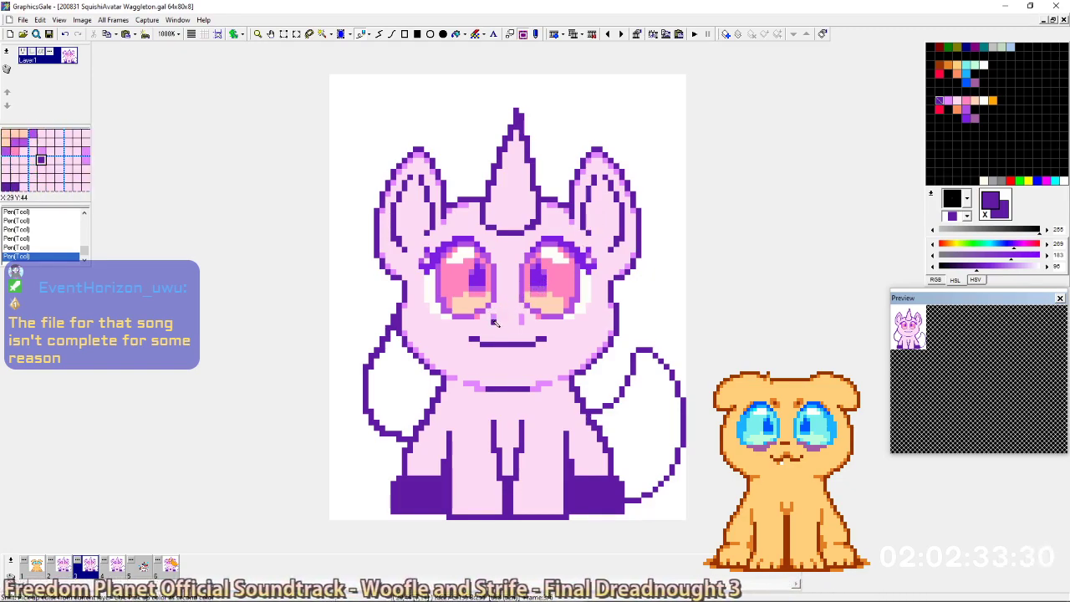
{"action": "right_click", "coordinate": [522, 320]}
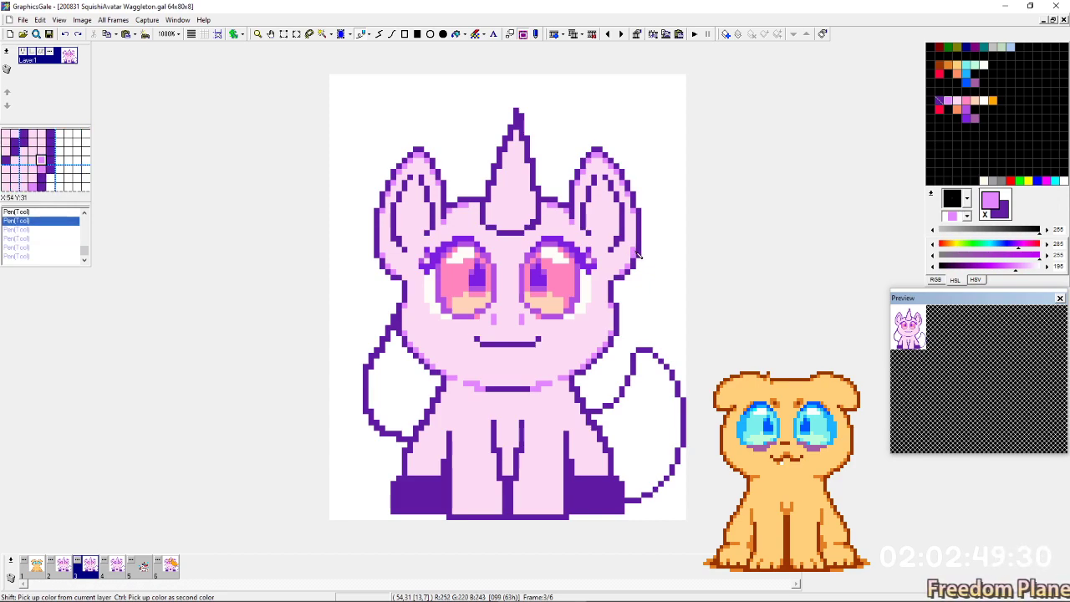
Try a row of light purple shading directly above the smile, and undo it.
{"action": "left_click", "coordinate": [502, 338]}
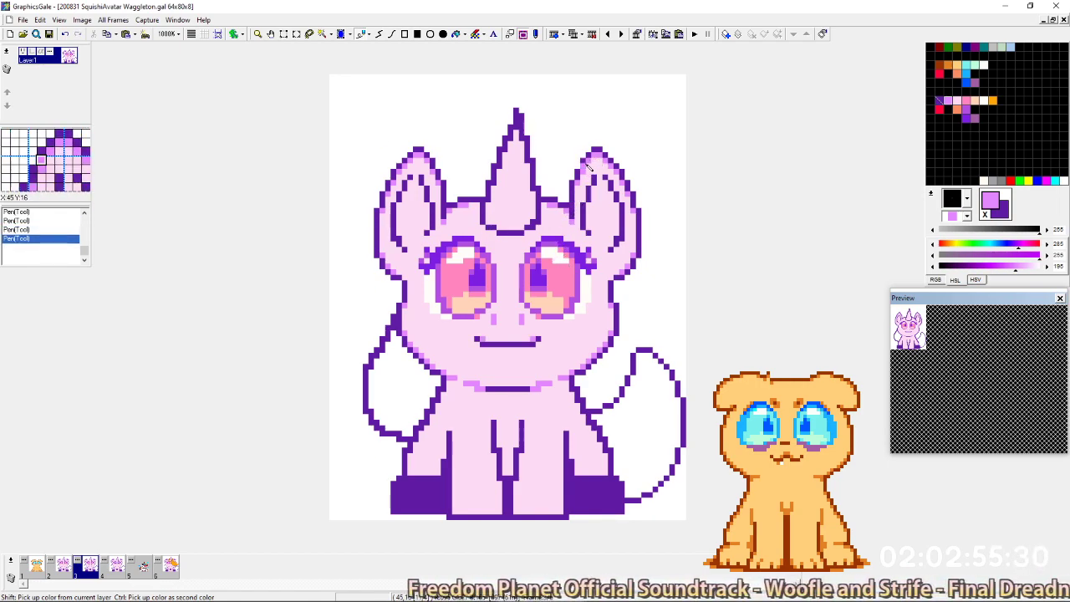
{"action": "key", "text": "ctrl+z"}
{"action": "key", "text": "ctrl+z"}
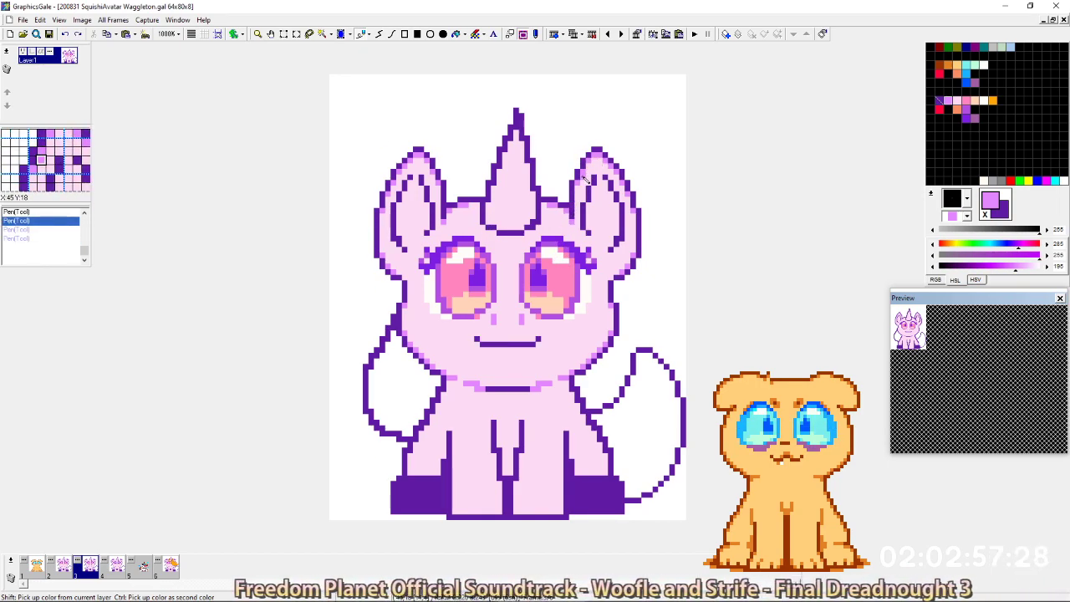
Add a short light purple lip shadow under the middle of the smile, comparing with and without it through undo and redo.
{"action": "left_click", "coordinate": [503, 349]}
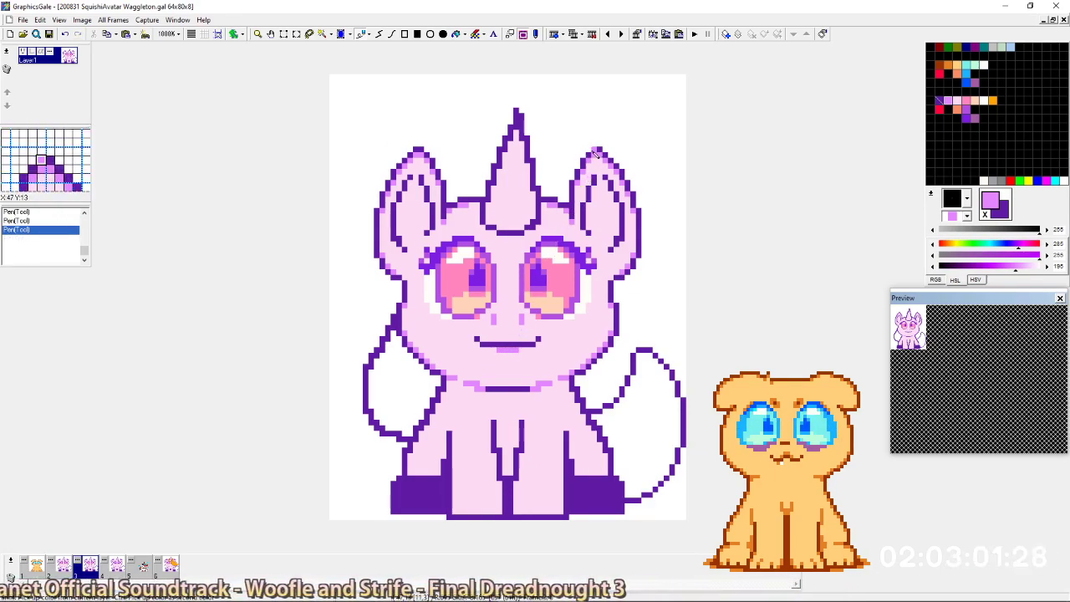
{"action": "key", "text": "ctrl+z"}
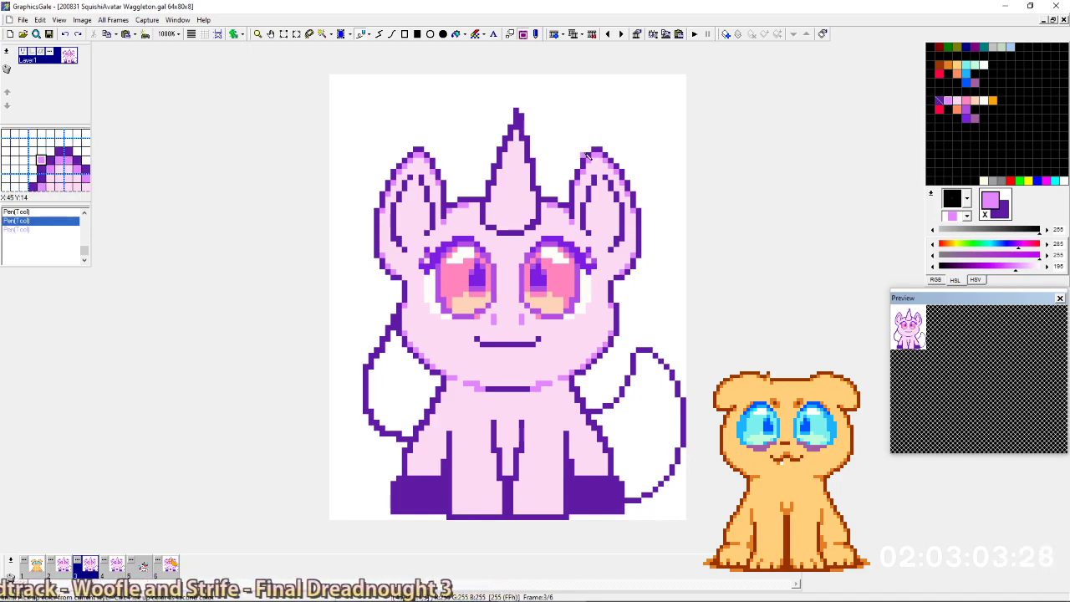
{"action": "key", "text": "ctrl+y"}
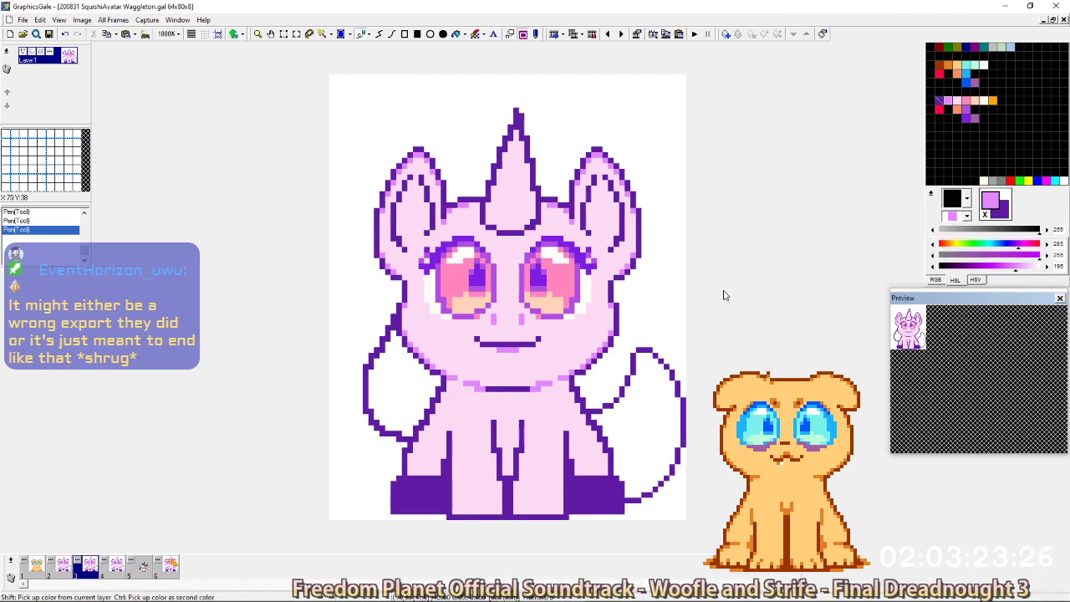
Duplicate the sixth frame with the orange mane and move the copy directly after the third frame.
{"action": "key", "text": "Right"}
{"action": "key", "text": "Right"}
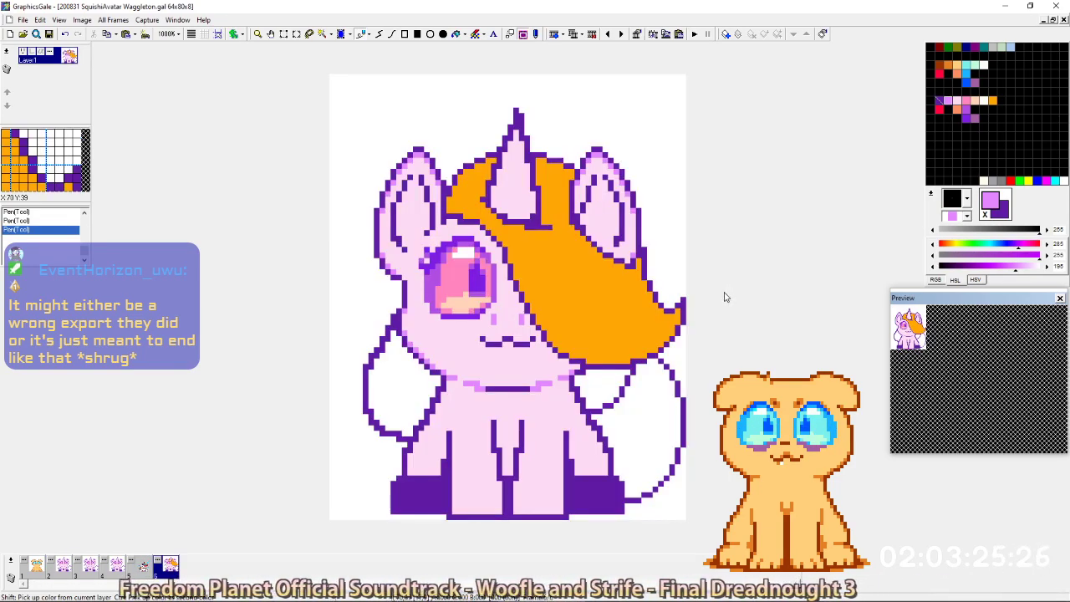
{"action": "key", "text": "Right"}
{"action": "key", "text": "Right"}
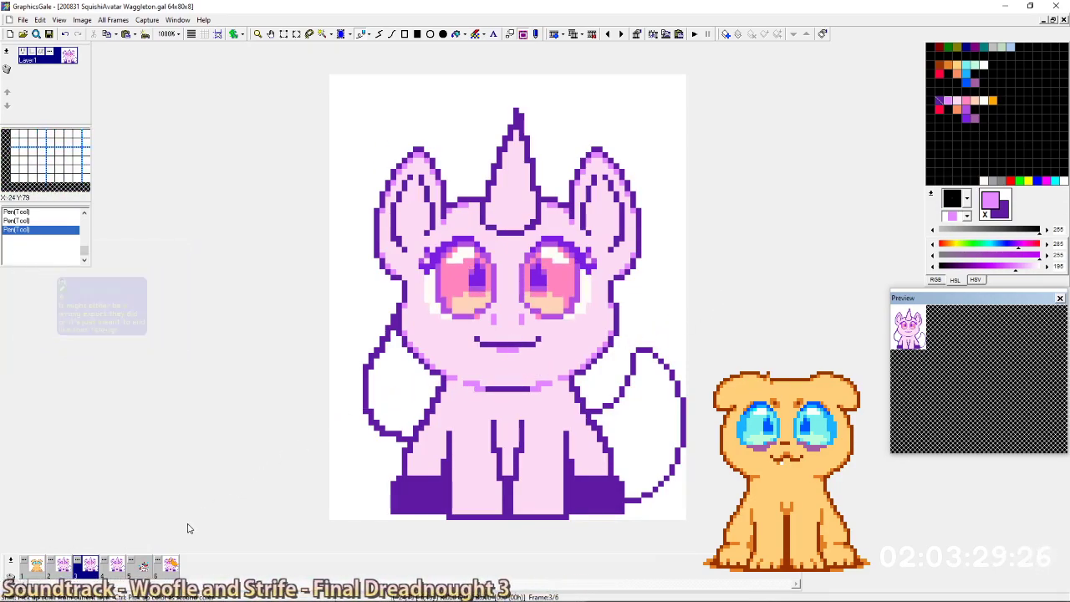
{"action": "left_click", "coordinate": [171, 565]}
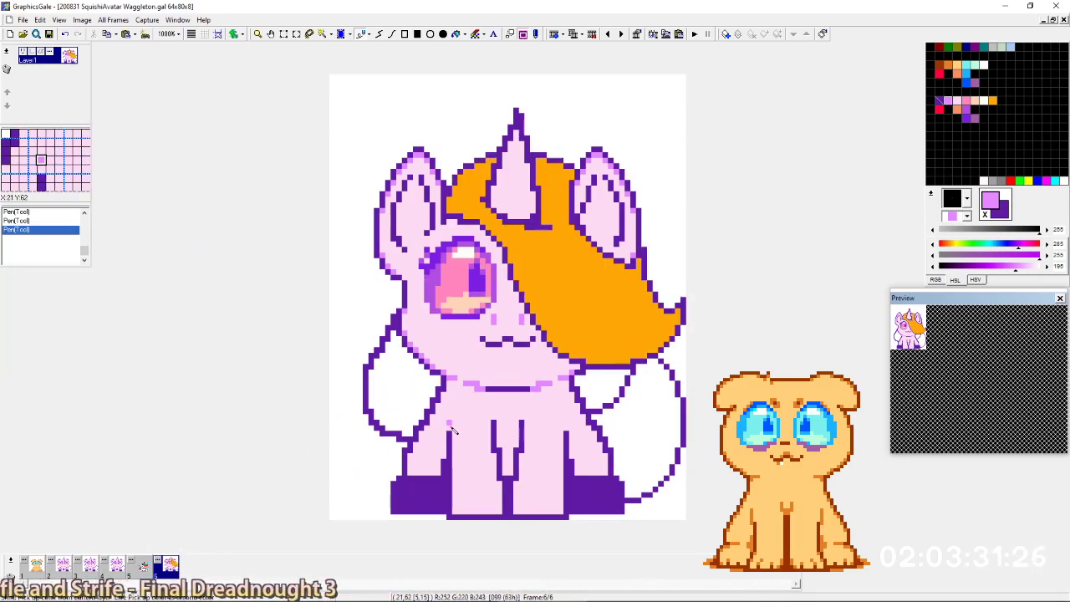
{"action": "key", "text": "alt+Return"}
{"action": "left_click", "coordinate": [547, 375]}
{"action": "key", "text": "ctrl+d"}
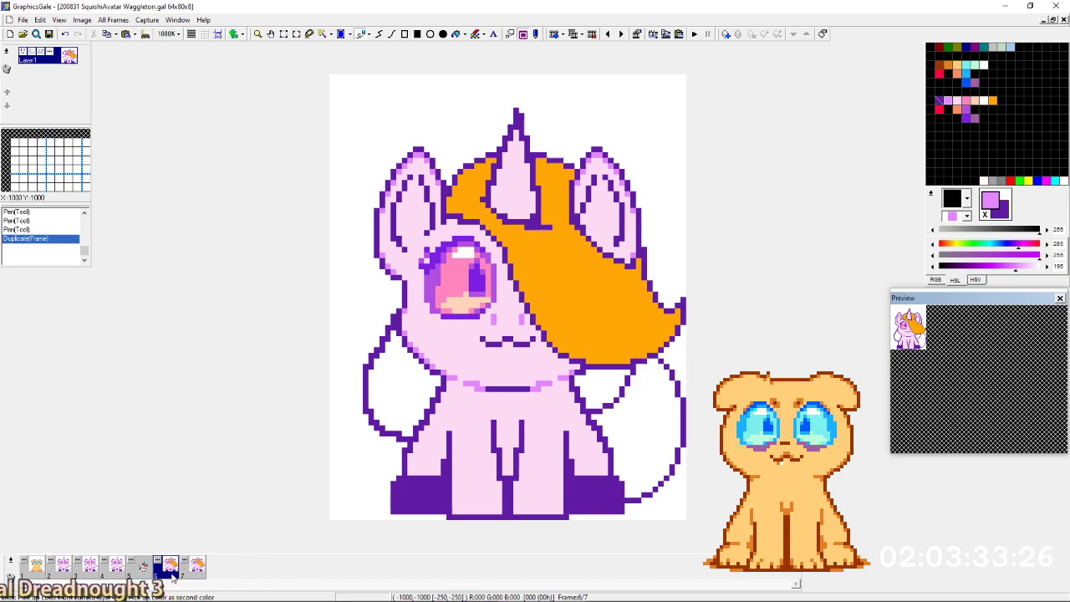
{"action": "key", "text": "Left"}
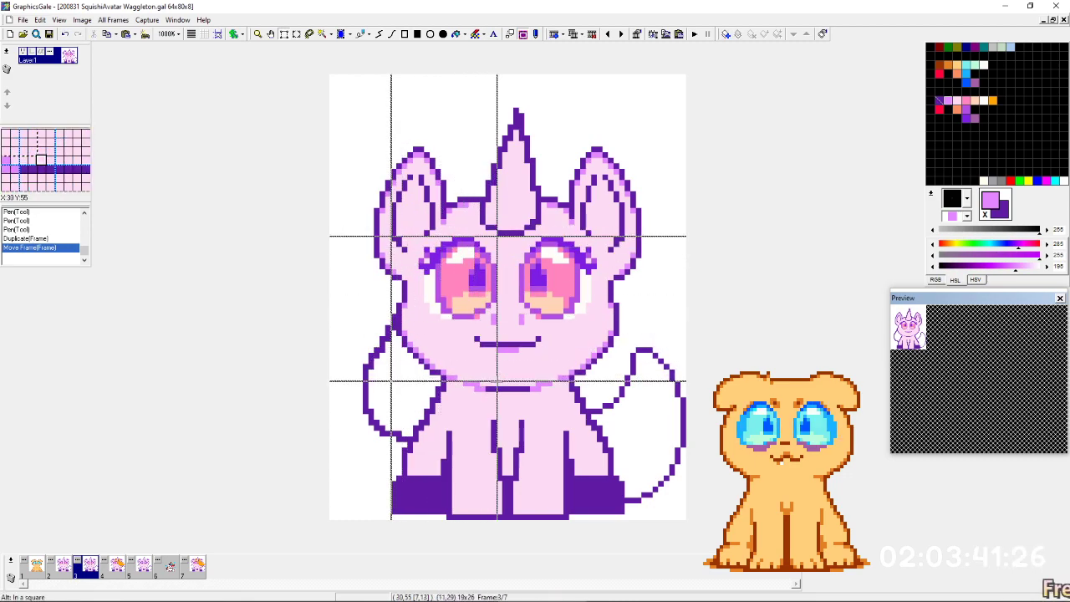
Copy the left eye and left half of the smile from the third frame and paste them onto the orange-maned fourth frame.
{"action": "left_click_drag", "start_coordinate": [498, 387], "coordinate": [497, 386]}
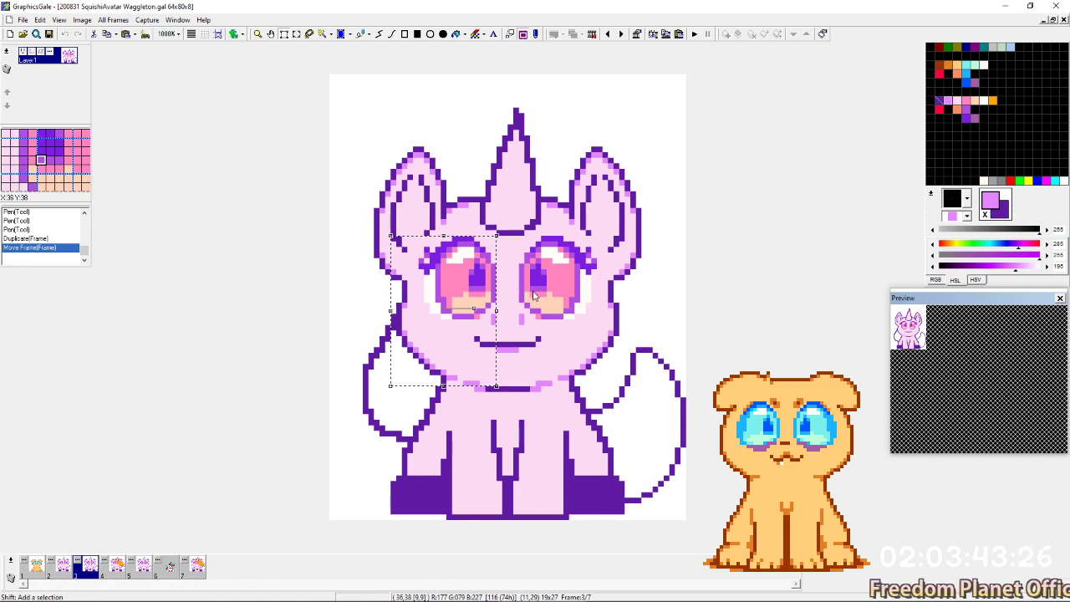
{"action": "key", "text": "Right"}
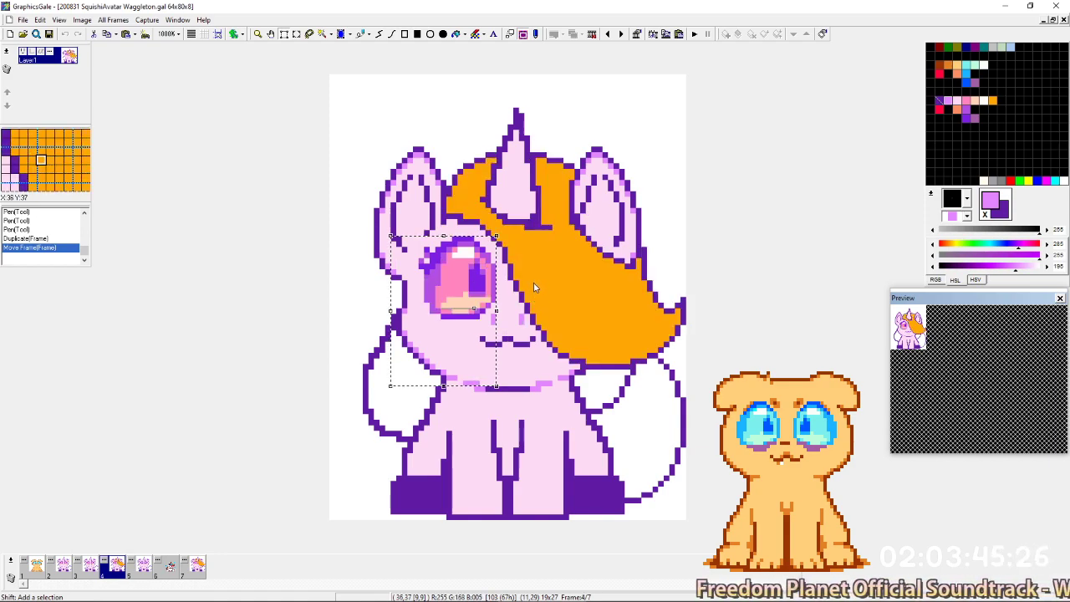
{"action": "key", "text": "ctrl+v"}
{"action": "key", "text": "p"}
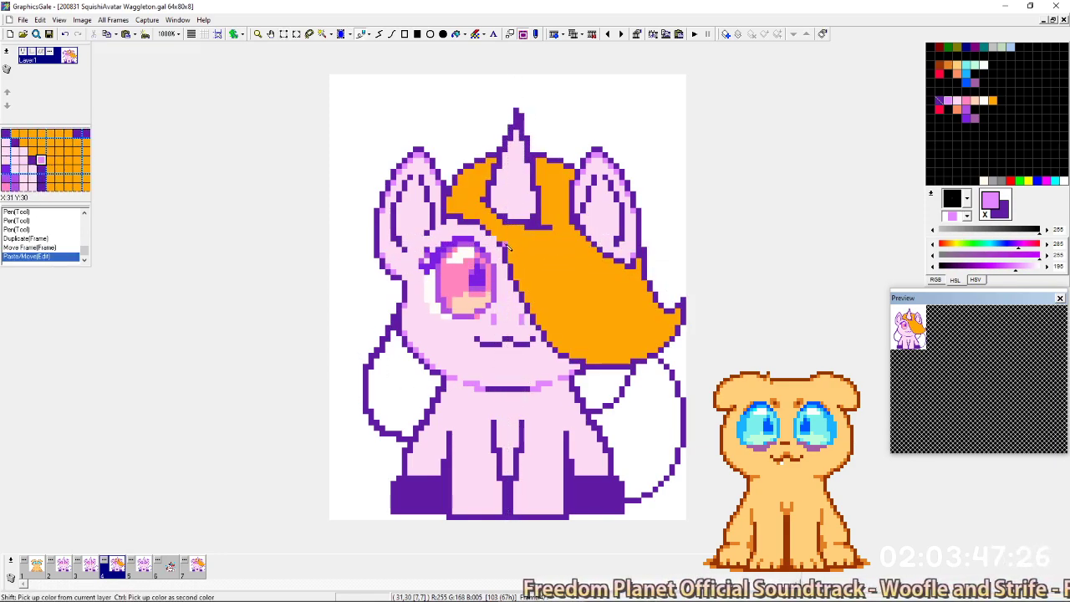
Repair the purple mane outline beside the pasted eye and move the edited frame to just before the last frame.
{"action": "right_click", "coordinate": [500, 244]}
{"action": "left_click", "coordinate": [494, 238]}
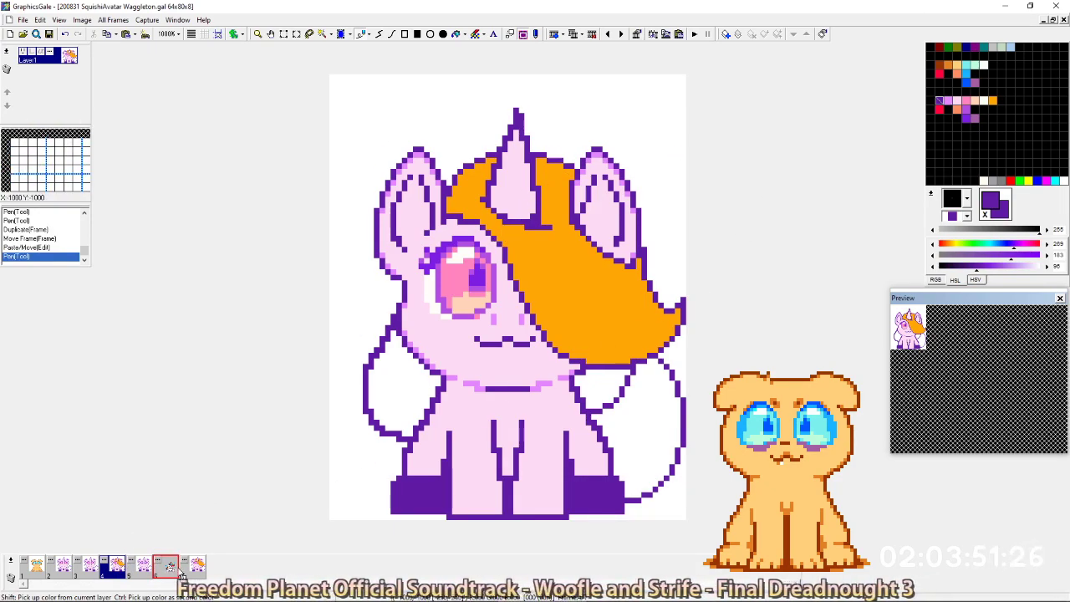
{"action": "left_click_drag", "start_coordinate": [120, 571], "coordinate": [197, 566]}
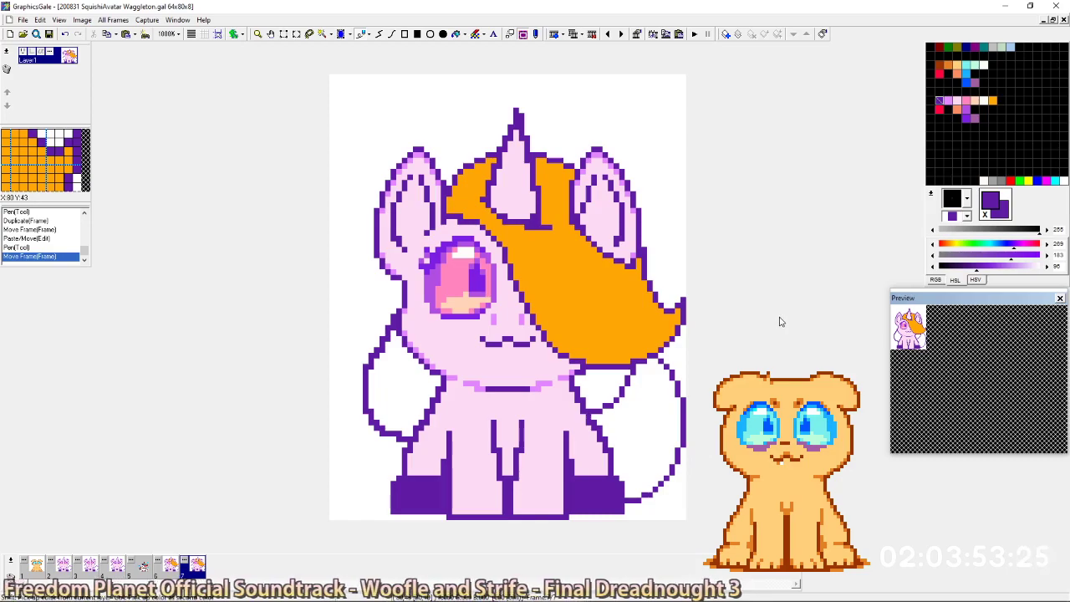
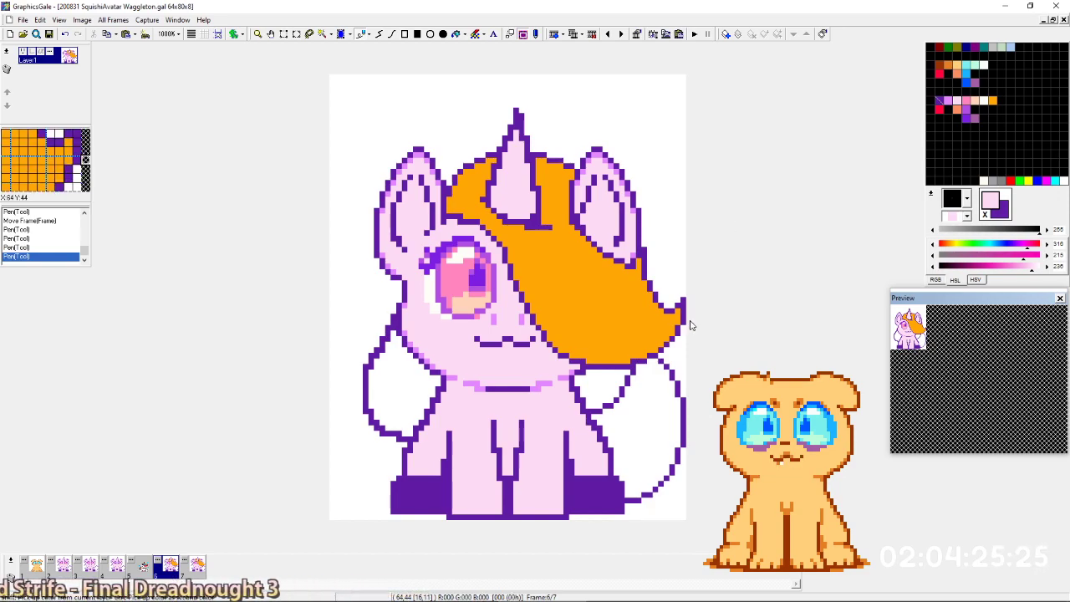
Flip back and forth between the second, third and fourth frames to compare their eye and mouth designs.
{"action": "key", "text": "Left"}
{"action": "key", "text": "Left"}
{"action": "key", "text": "Left"}
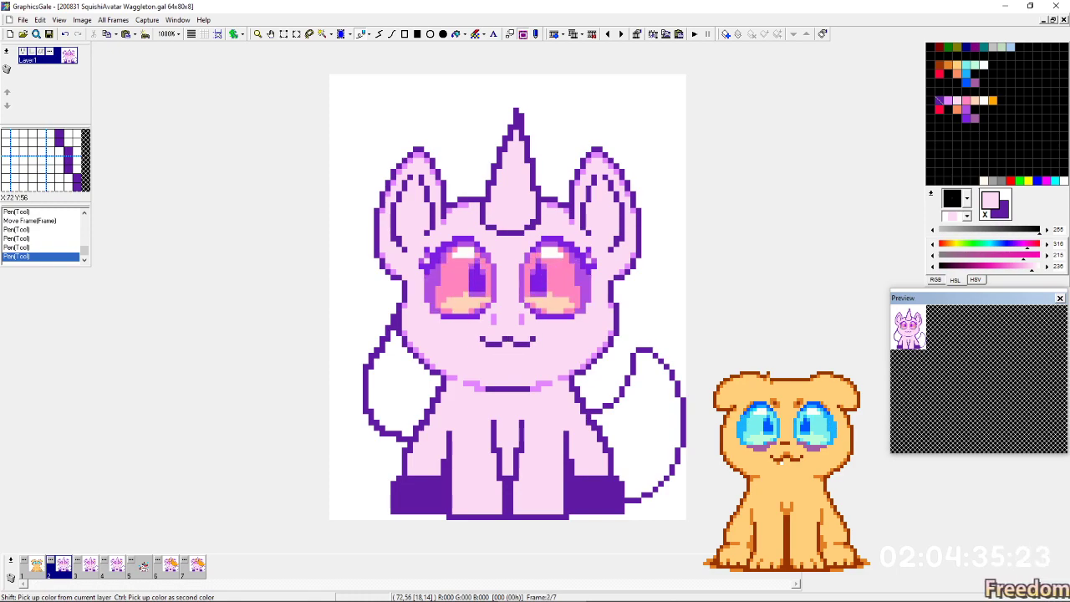
{"action": "key", "text": "Right"}
{"action": "key", "text": "Right"}
{"action": "key", "text": "Left"}
{"action": "key", "text": "Left"}
{"action": "key", "text": "Right"}
{"action": "key", "text": "Left"}
{"action": "key", "text": "Right"}
{"action": "key", "text": "Right"}
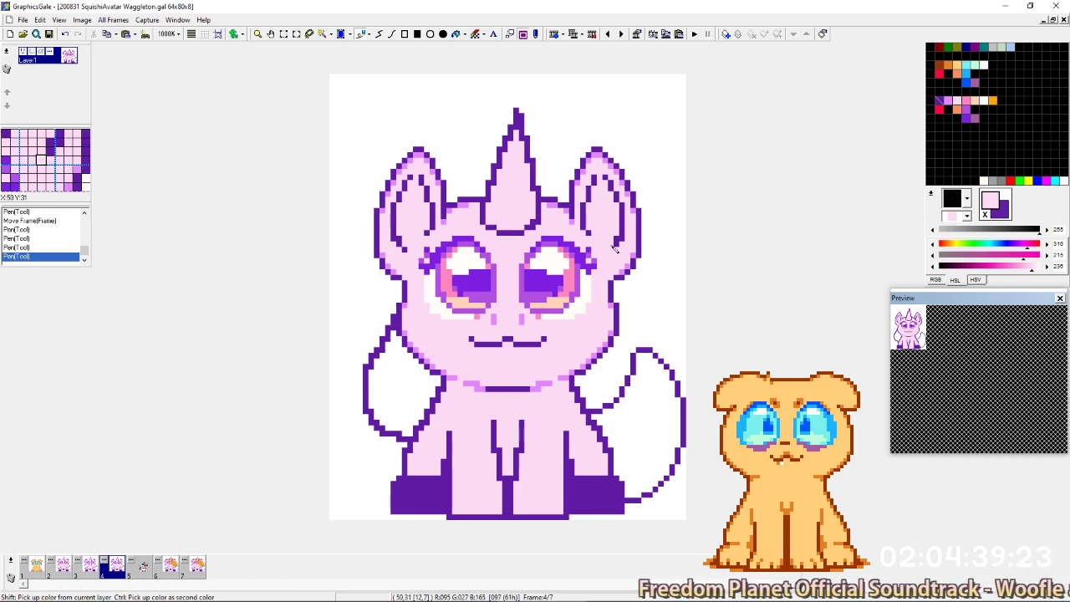
{"action": "key", "text": "Left"}
{"action": "key", "text": "Right"}
{"action": "key", "text": "Left"}
{"action": "key", "text": "Left"}
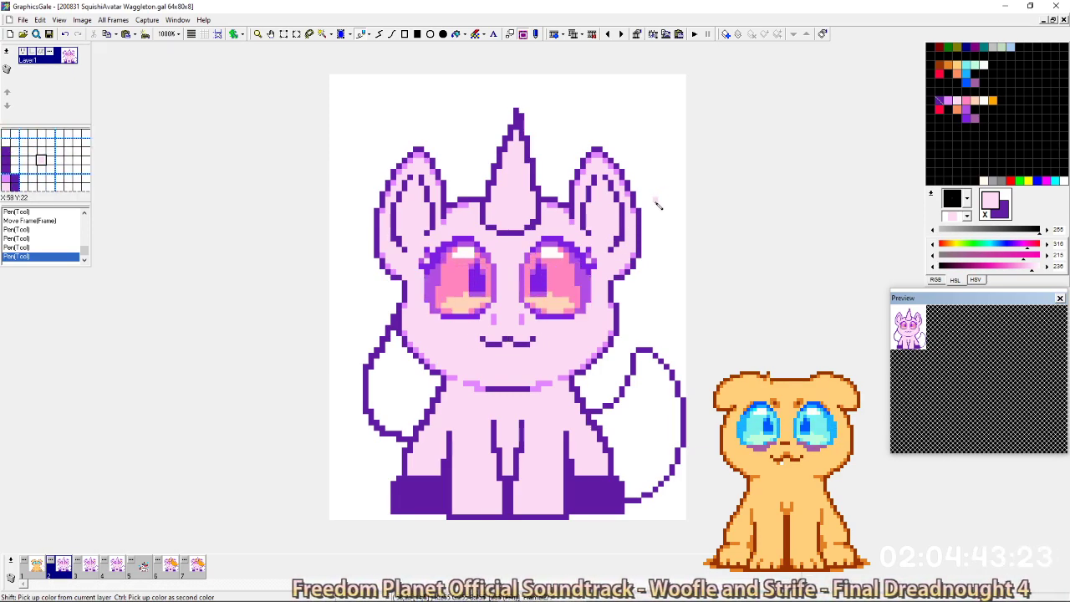
{"action": "key", "text": "Right"}
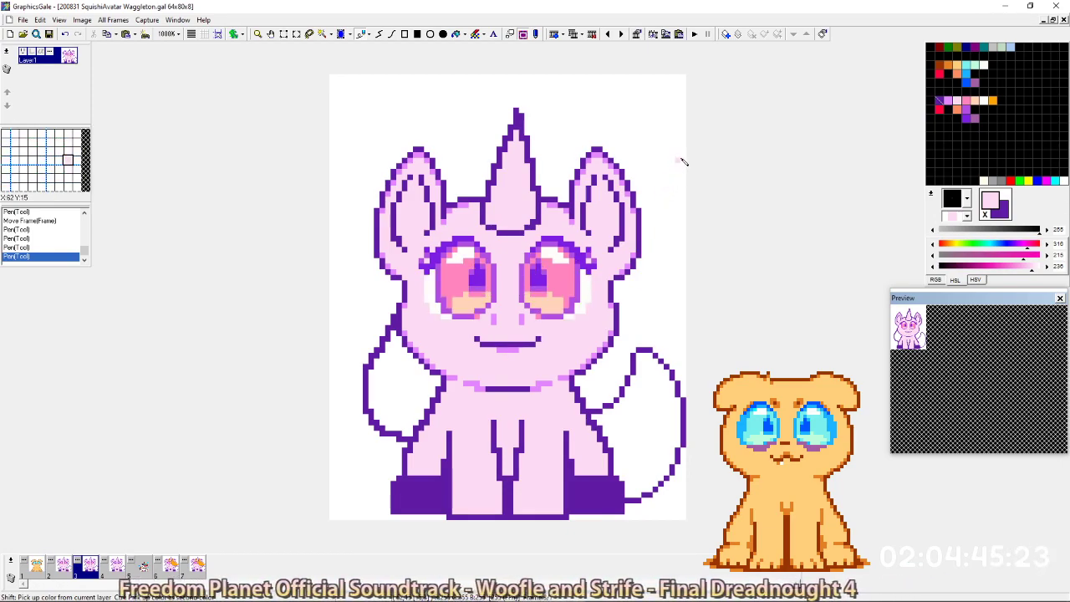